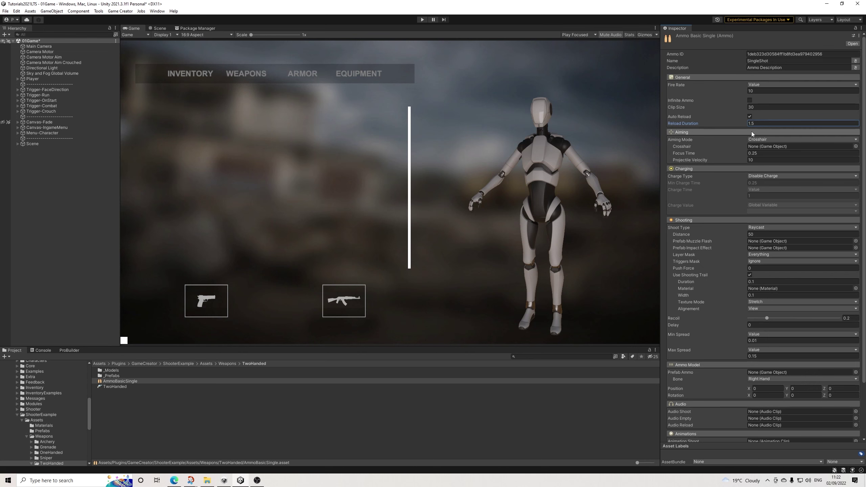
Assign Crosshair-Default as the AmmoBasicSingle ammo's crosshair and set its shoot type to Sphere Cast
click(856, 147)
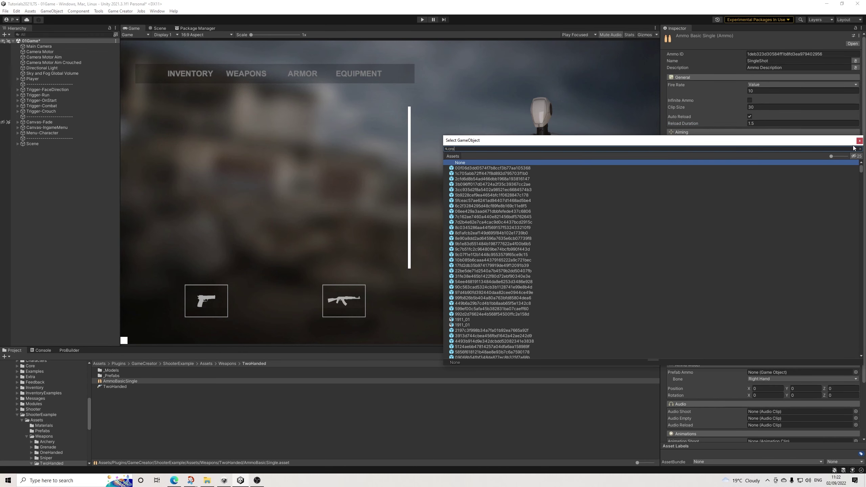
key(Down)
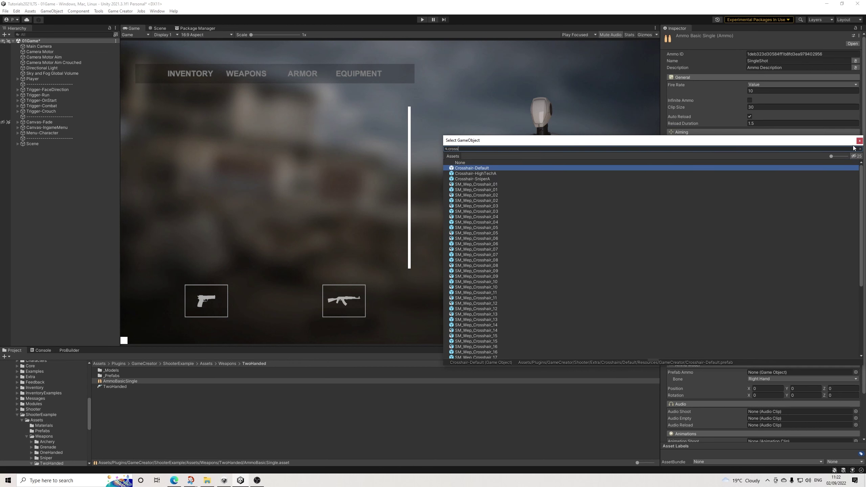
key(Return)
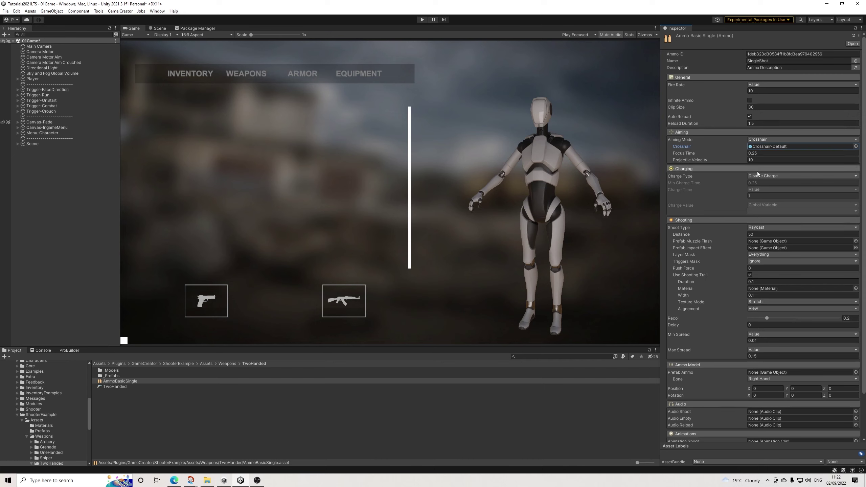
click(756, 228)
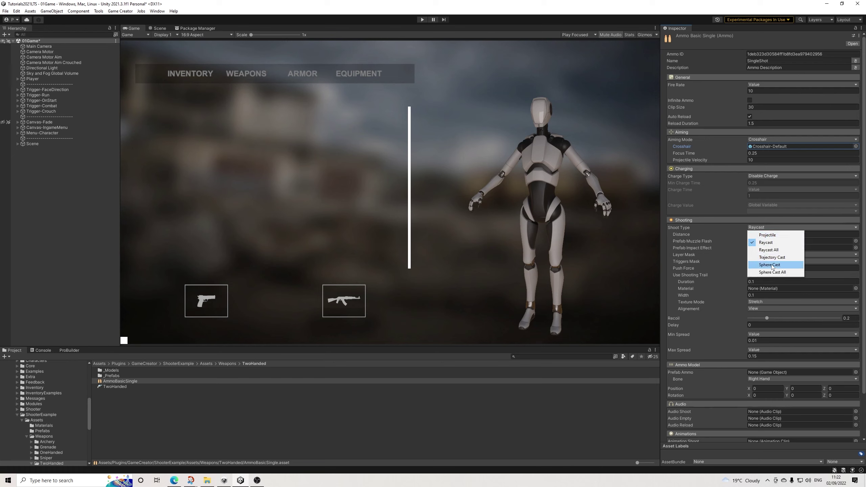
click(772, 265)
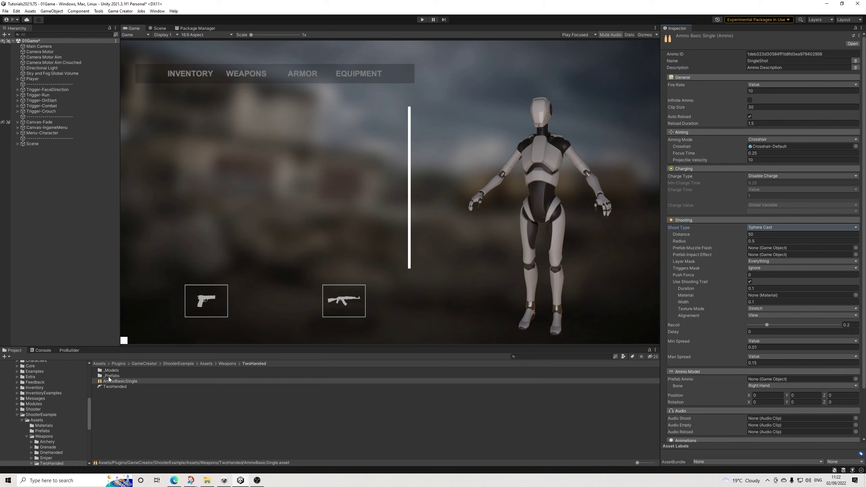
Assign Revolver_Muzzle as the muzzle flash and Revolver_Impact as the impact effect, using the prefabs in the TwoHanded weapon's _Prefabs folder
scroll(42, 439, down, 2)
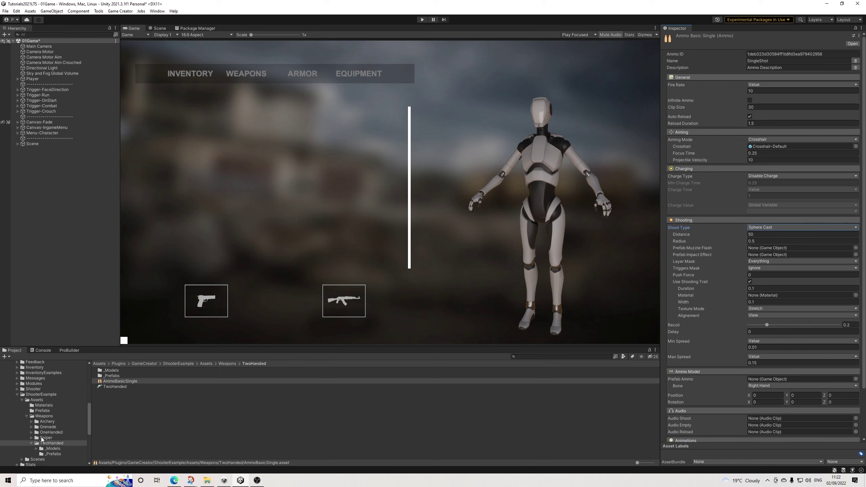
click(50, 454)
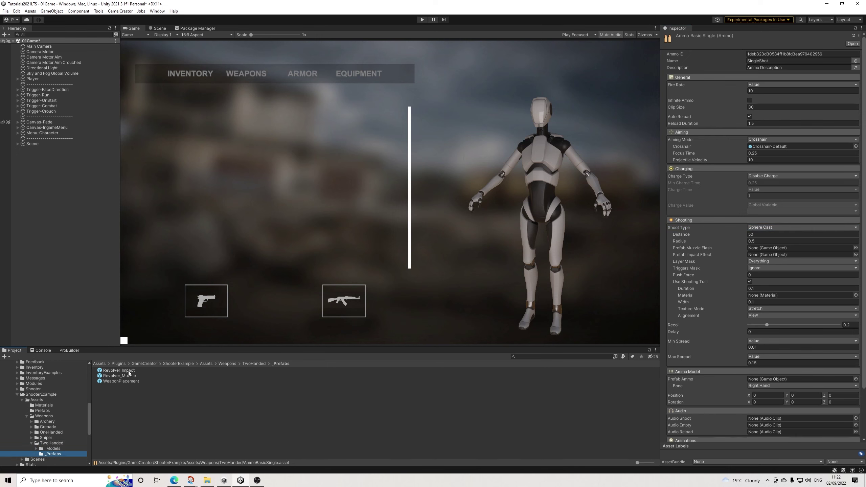
drag(121, 376, 782, 250)
drag(126, 371, 781, 258)
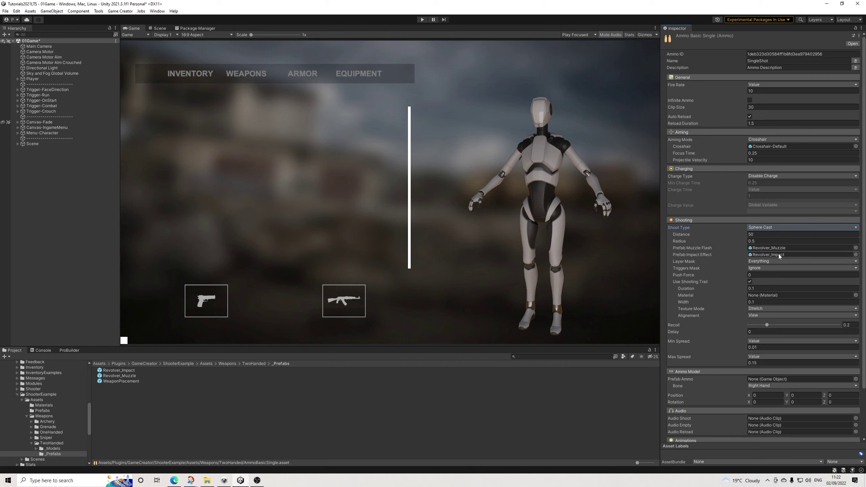
Set the ammo's push force to 100 and its shooting trail to duration 0.05 and width 0.075
click(755, 276)
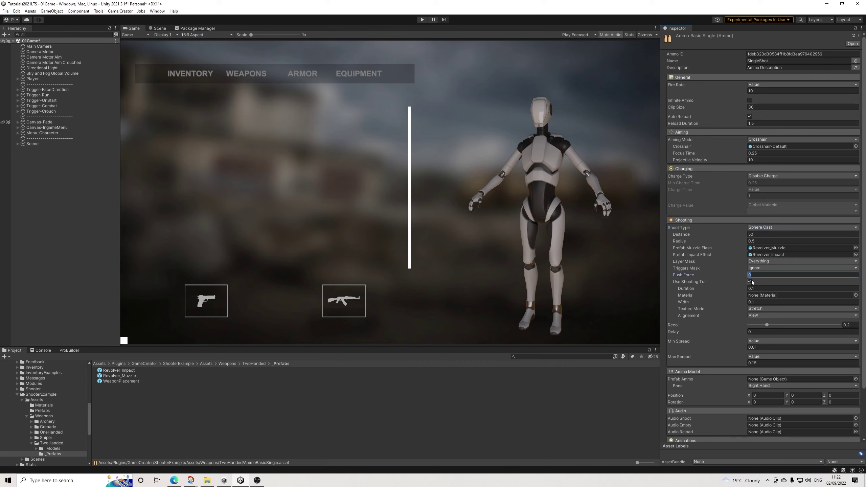
text(100)
click(771, 287)
text(0.)
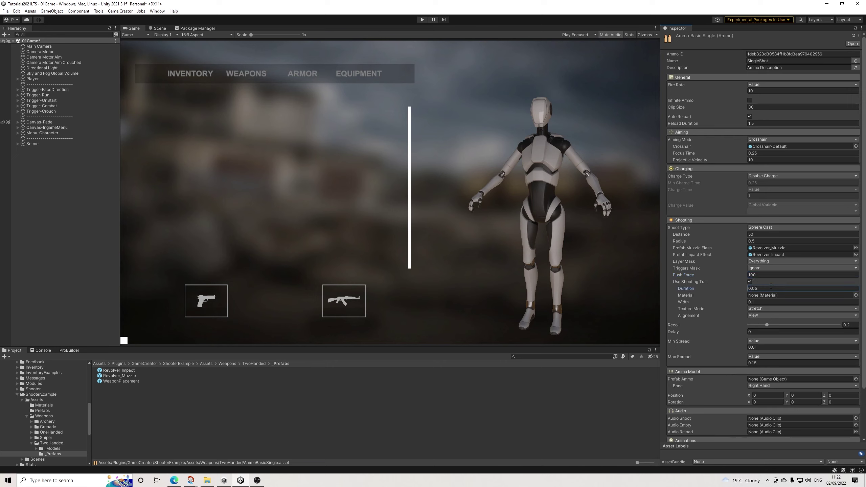
click(766, 301)
text(0.075)
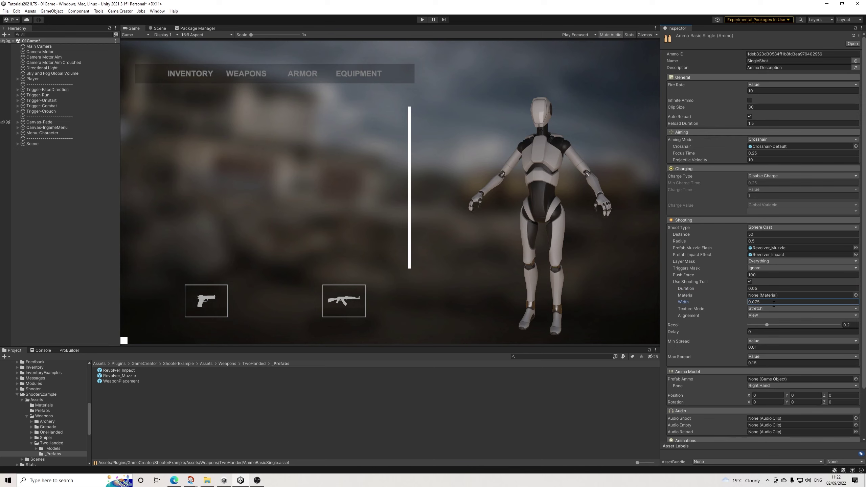
Set the ammo's recoil to 0.1 and its maximum spread to 0.05
scroll(774, 304, down, 2)
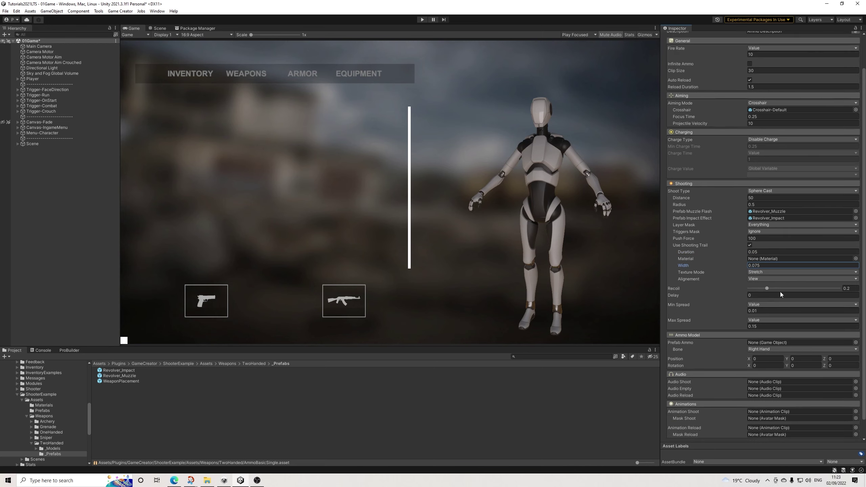
click(851, 289)
text(0)
click(771, 326)
text(0.)
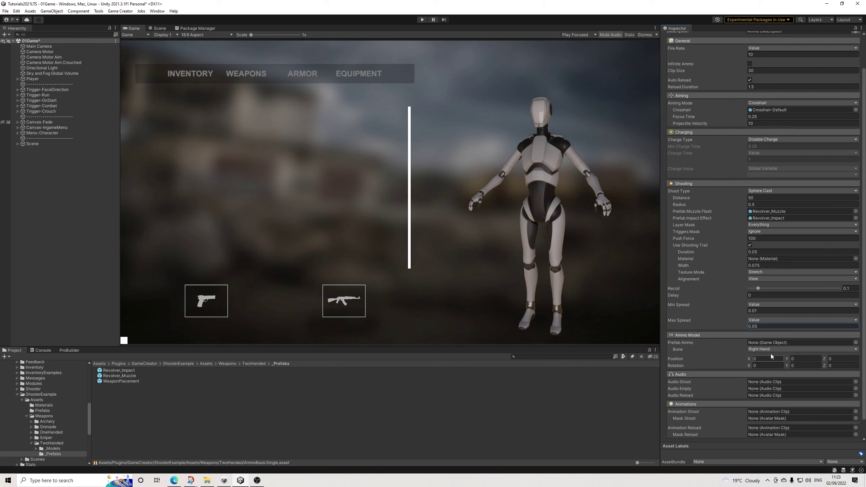
Assign the W2_Stand_Fire_Single clip from Rifle_27A2_Pro's Holster_Reload_Fire folder as the ammo's shoot animation
scroll(762, 371, down, 1)
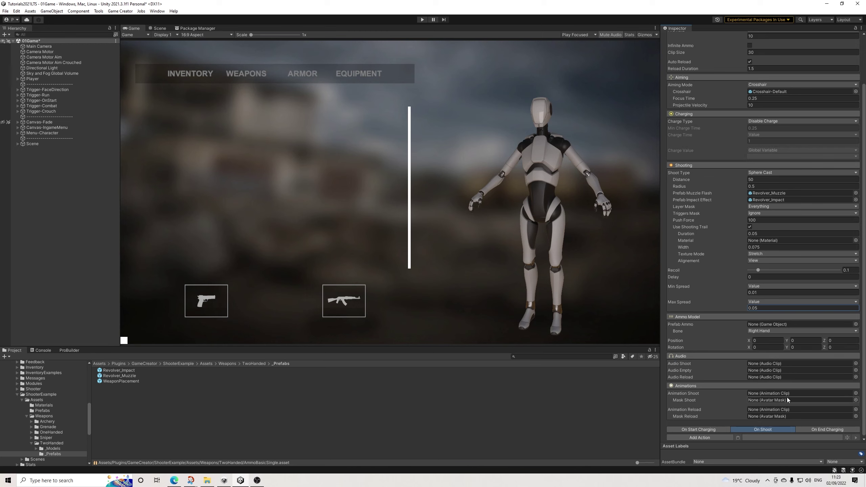
scroll(786, 396, down, 1)
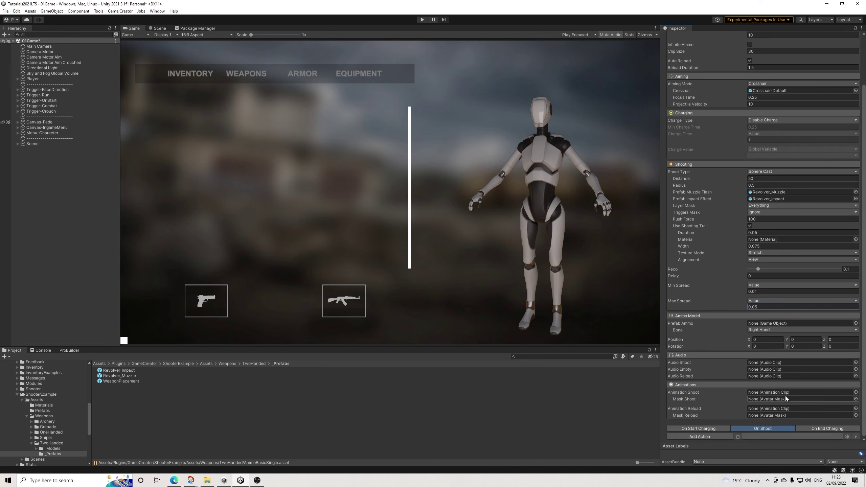
scroll(56, 415, down, 10)
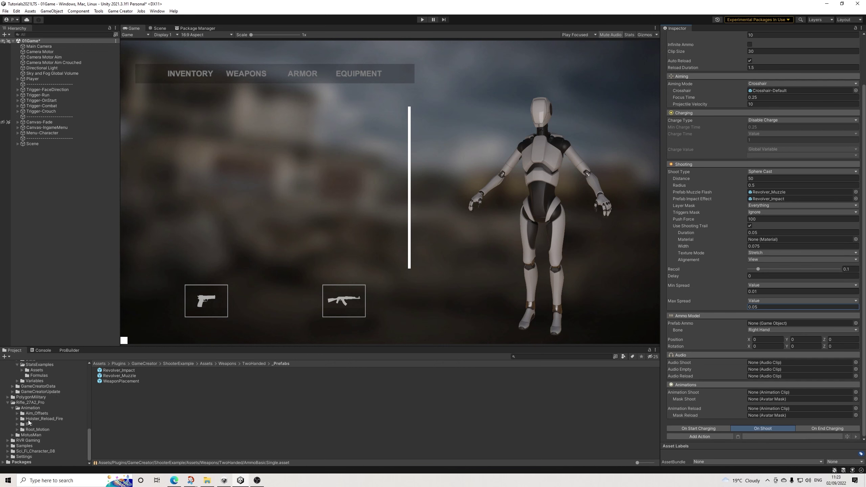
click(38, 420)
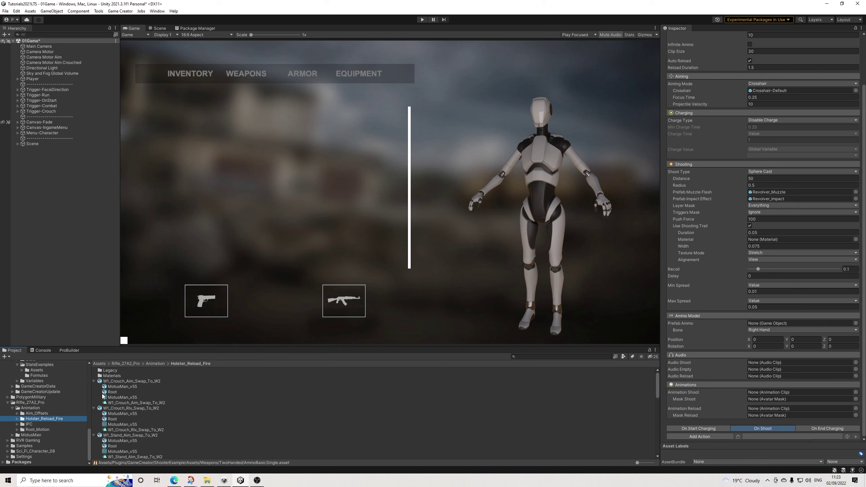
scroll(106, 408, down, 5)
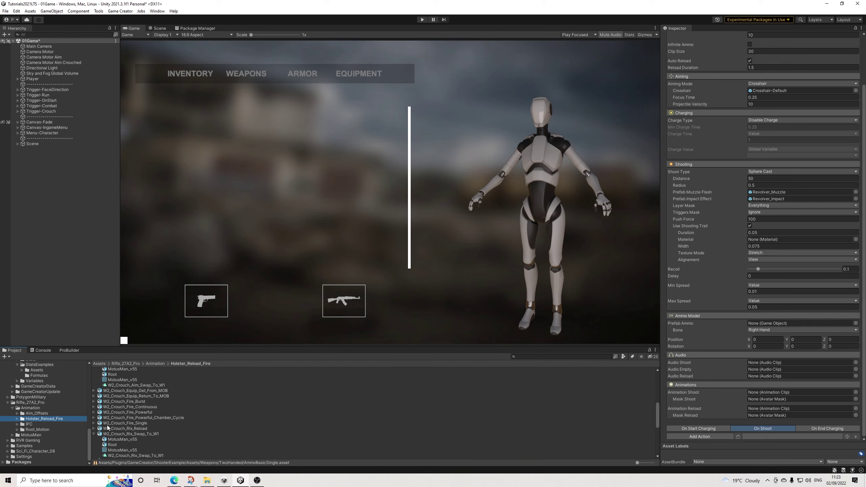
scroll(110, 425, down, 4)
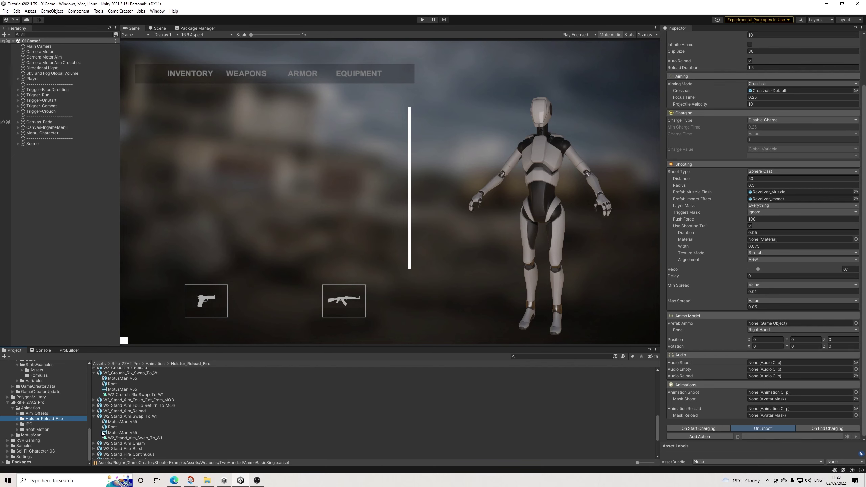
scroll(102, 434, down, 2)
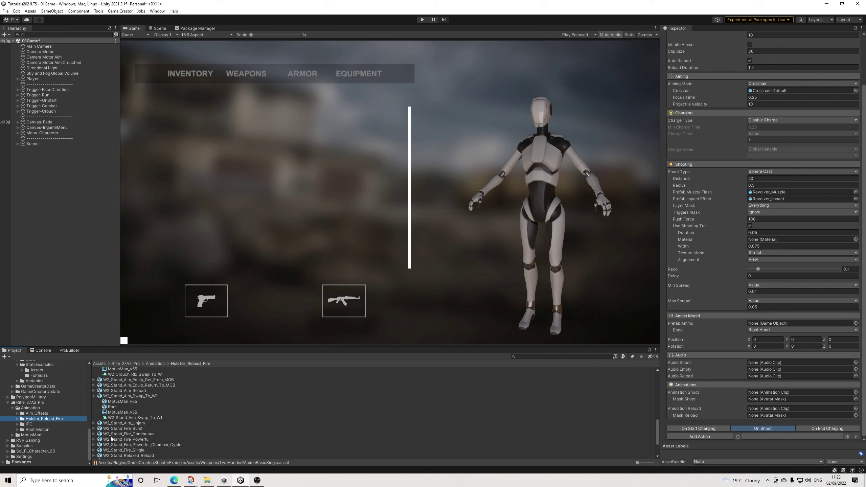
click(95, 451)
drag(130, 453, 773, 394)
Assign the RevolverGestures avatar mask to both the shoot and reload animations
click(856, 399)
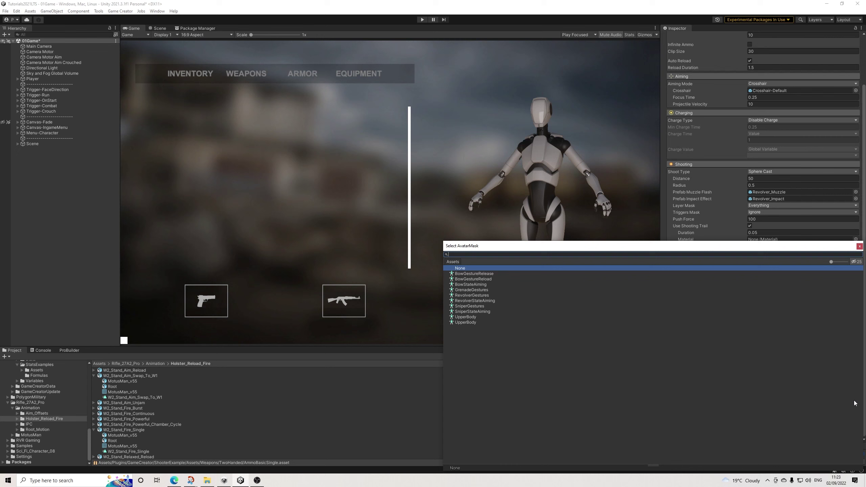
click(474, 296)
click(859, 248)
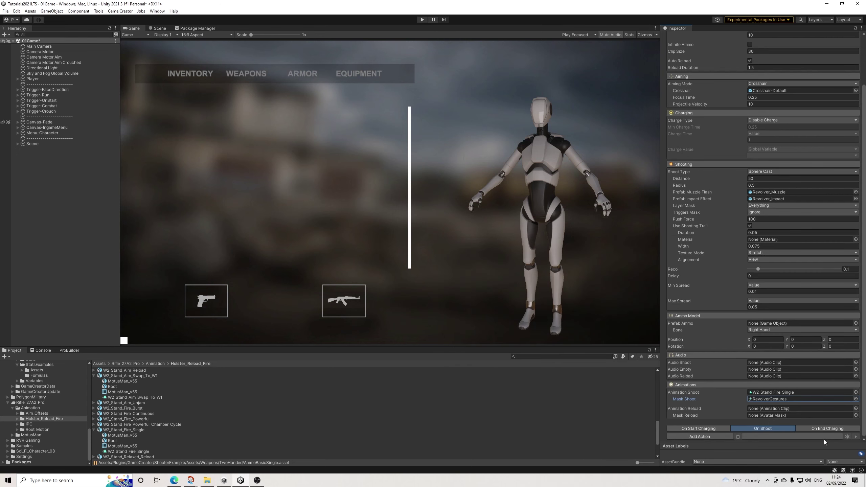
click(856, 415)
click(473, 296)
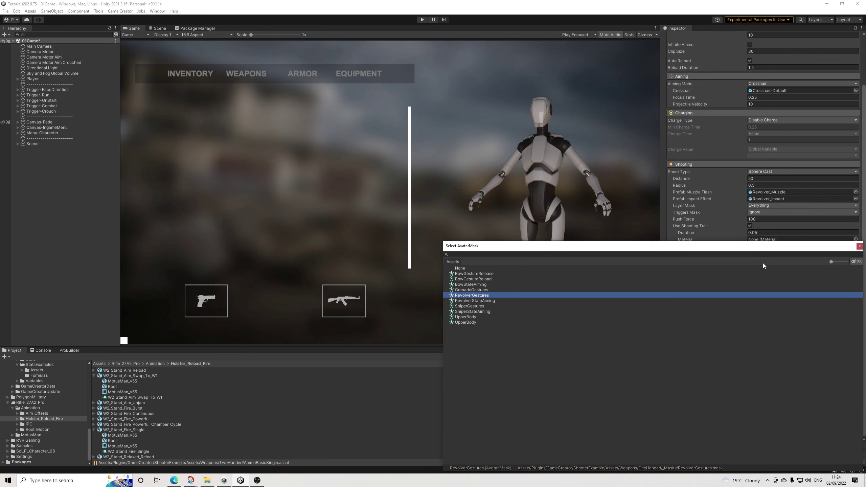
click(859, 246)
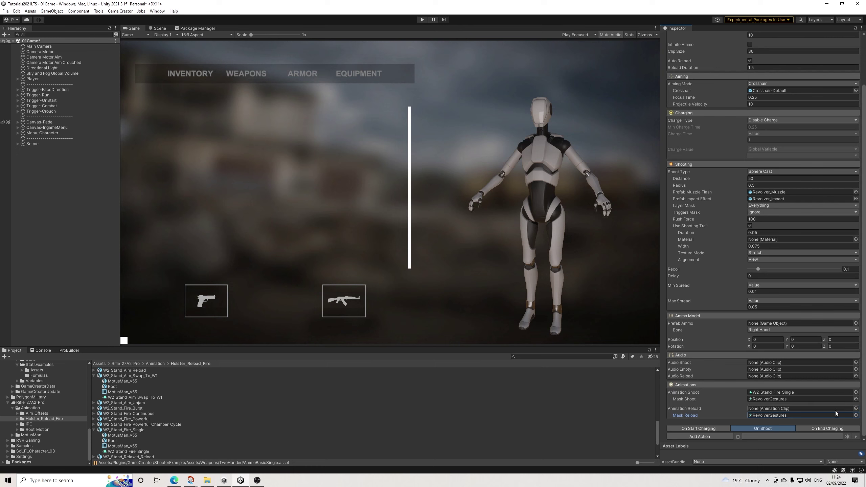
Assign the W2_Stand_Relaxed_Reload clip as the ammo's reload animation
scroll(148, 430, down, 2)
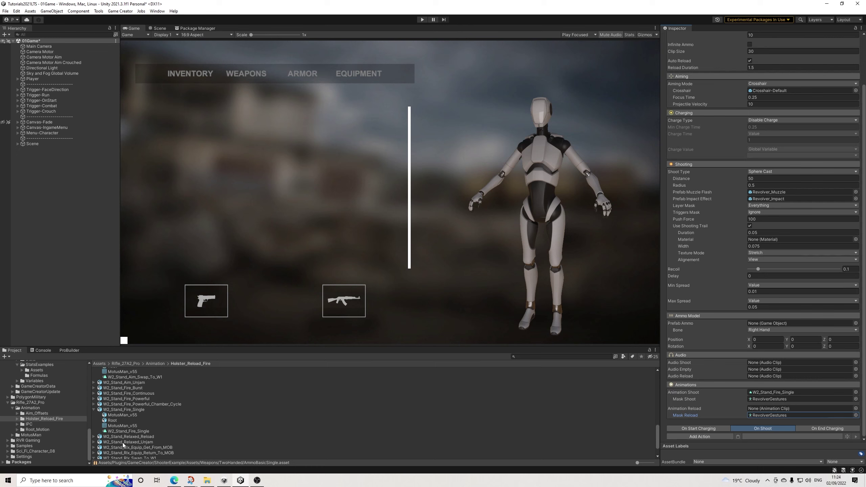
click(93, 437)
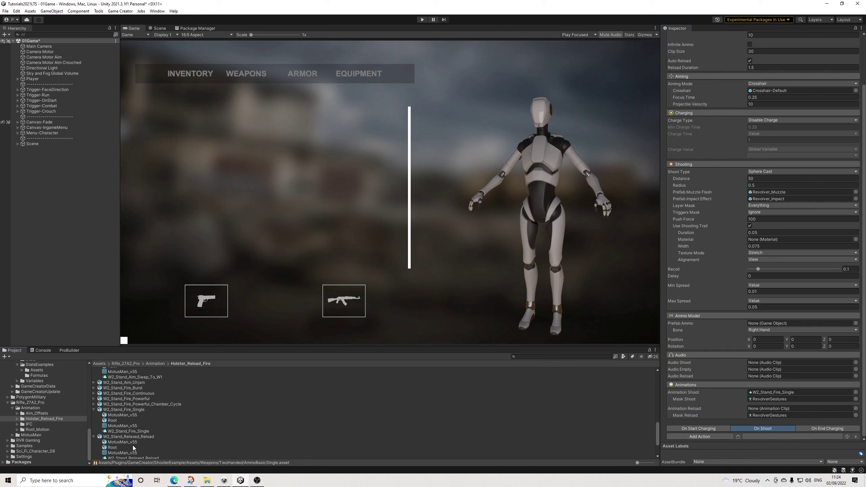
scroll(130, 444, down, 2)
drag(143, 438, 790, 409)
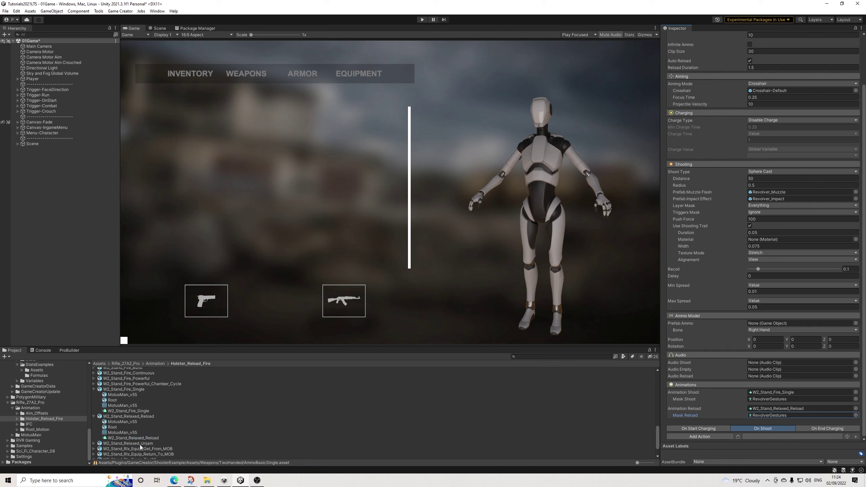
Copy the Burst shake Camera action from the On Shoot actions of the OneHanded weapon's BulletsBasic ammo
scroll(137, 403, up, 2)
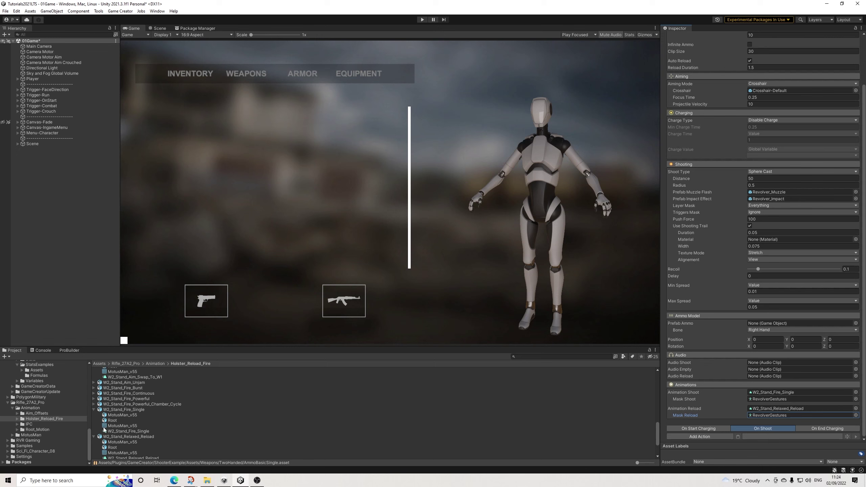
scroll(59, 425, up, 5)
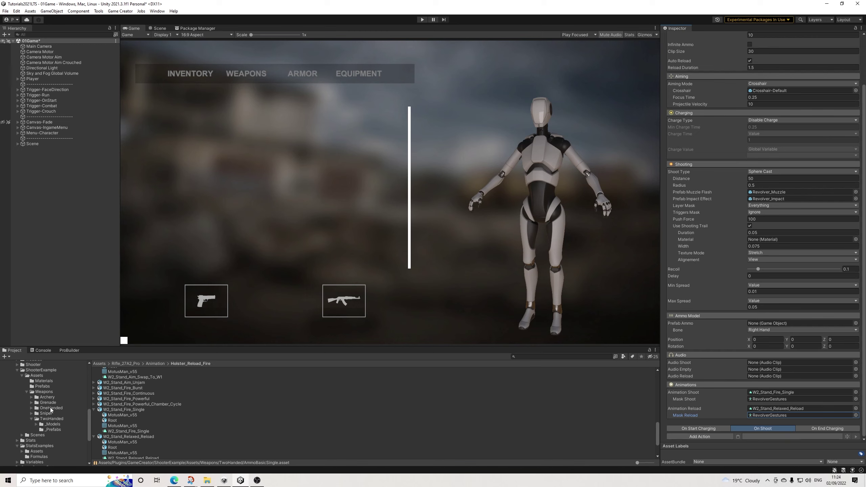
click(50, 408)
click(115, 420)
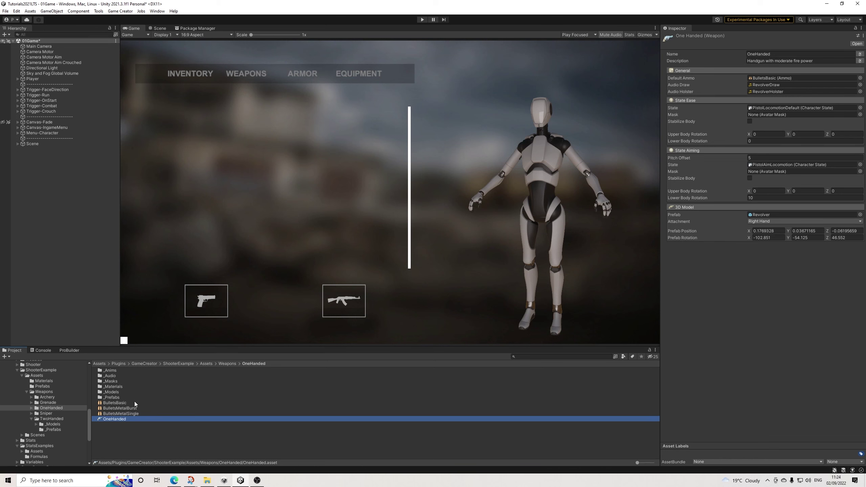
click(115, 403)
scroll(802, 421, down, 10)
click(839, 382)
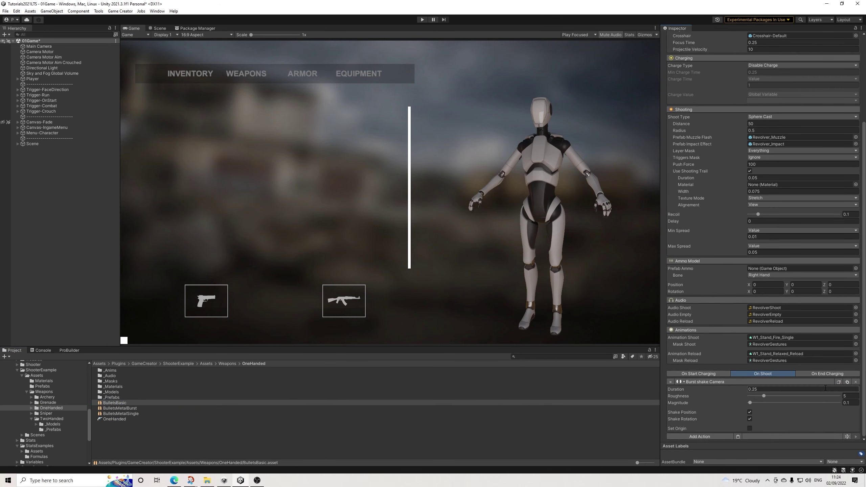
Paste the copied Burst shake Camera action into the On Shoot actions of the TwoHanded weapon's AmmoBasicSingle
click(56, 419)
click(115, 387)
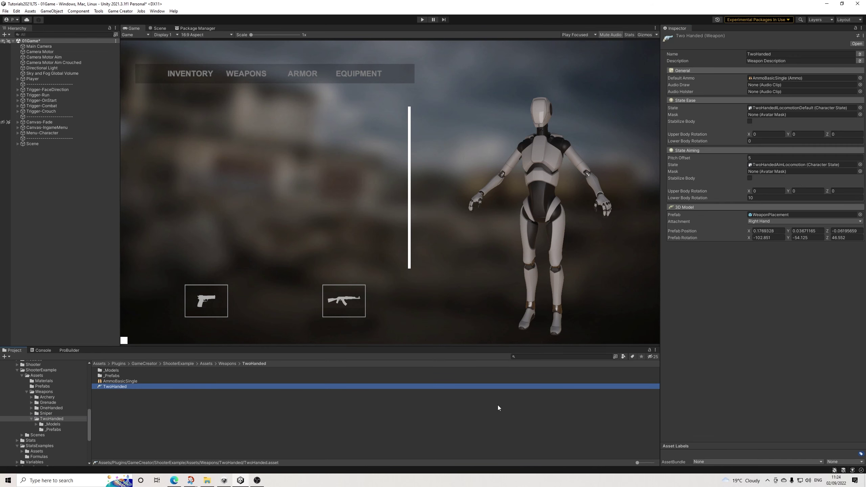
click(116, 382)
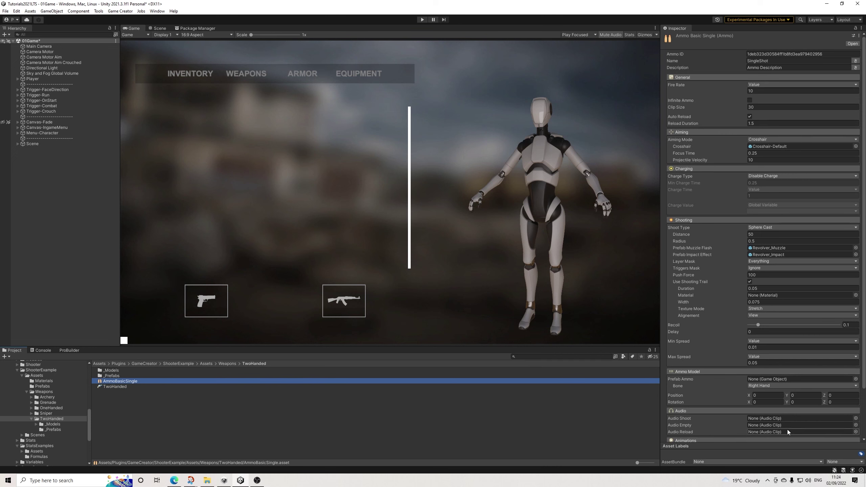
scroll(788, 430, down, 5)
scroll(741, 438, down, 3)
scroll(784, 420, down, 1)
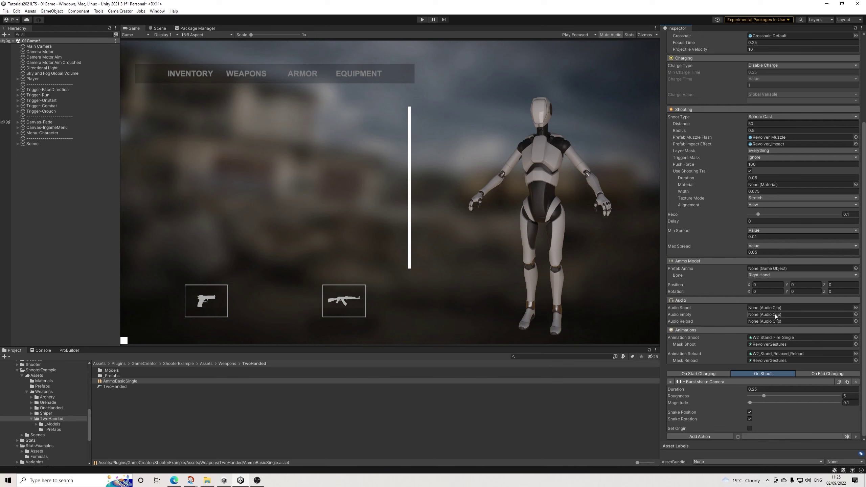
scroll(775, 314, up, 4)
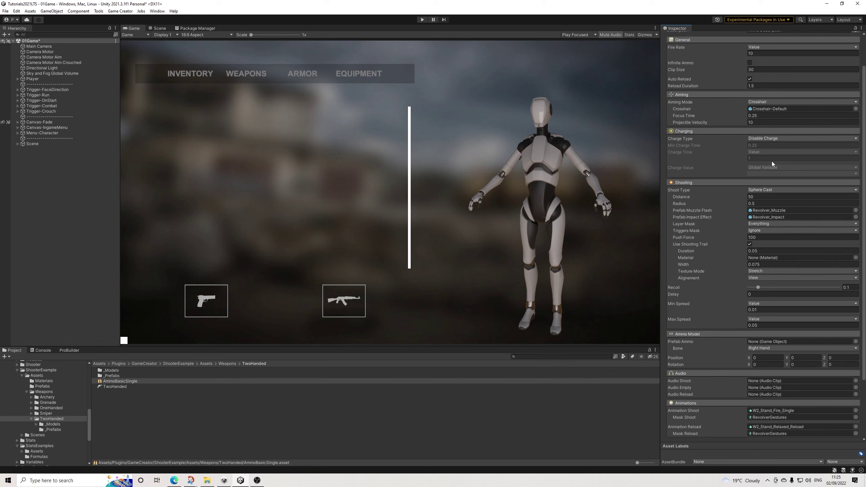
Duplicate the AmmoBasicSingle ammo asset and change the last three digits of the copy's ammo ID to 777
scroll(757, 172, up, 2)
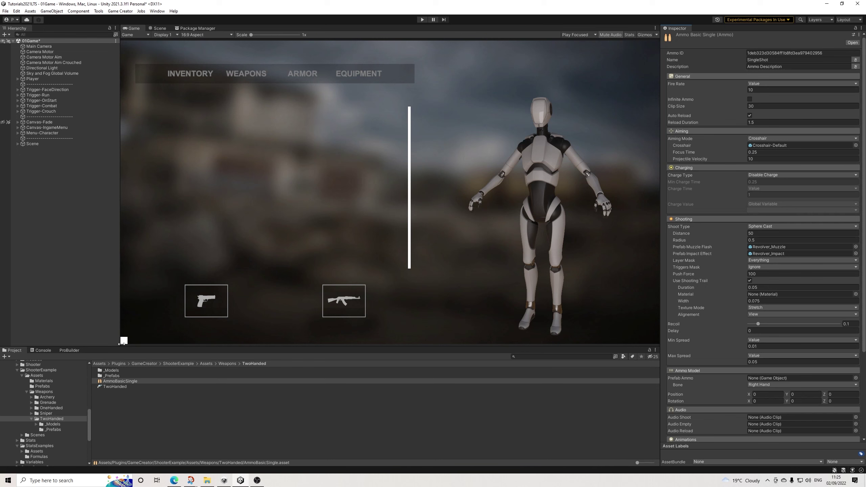
click(128, 381)
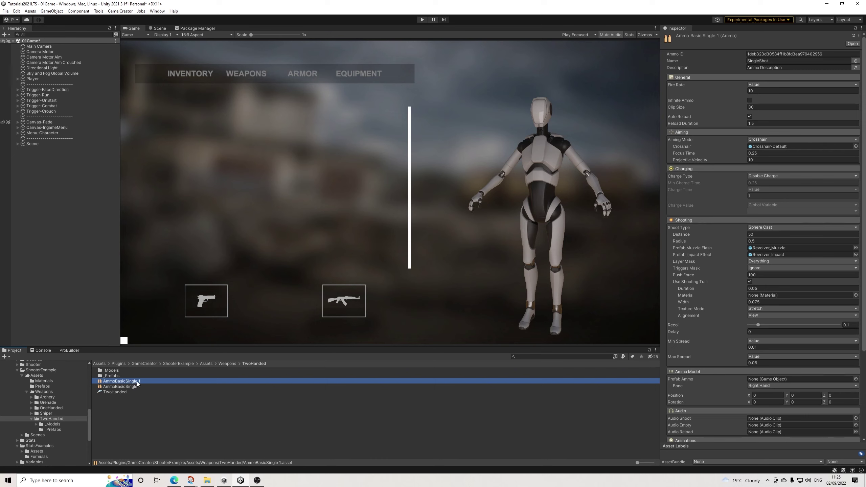
click(128, 386)
click(136, 381)
drag(815, 54, 836, 56)
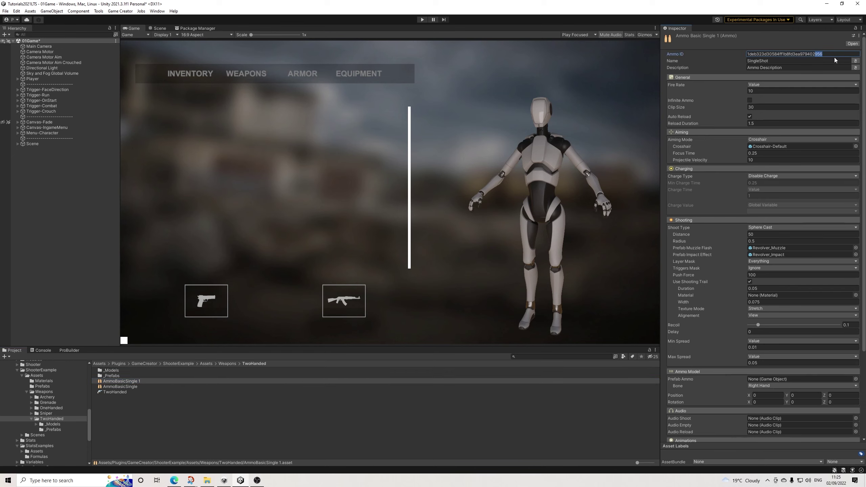
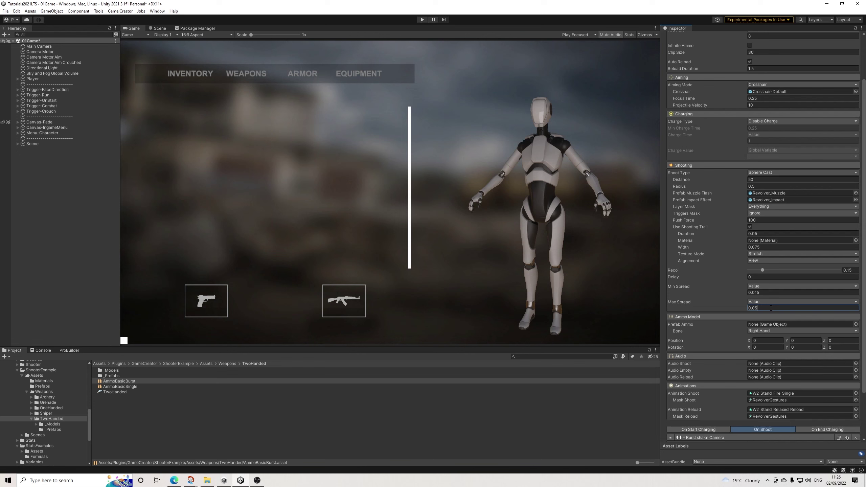
Assign the W2_Stand_Fire_Burst clip as the shoot animation of AmmoBasicBurst
scroll(782, 315, down, 1)
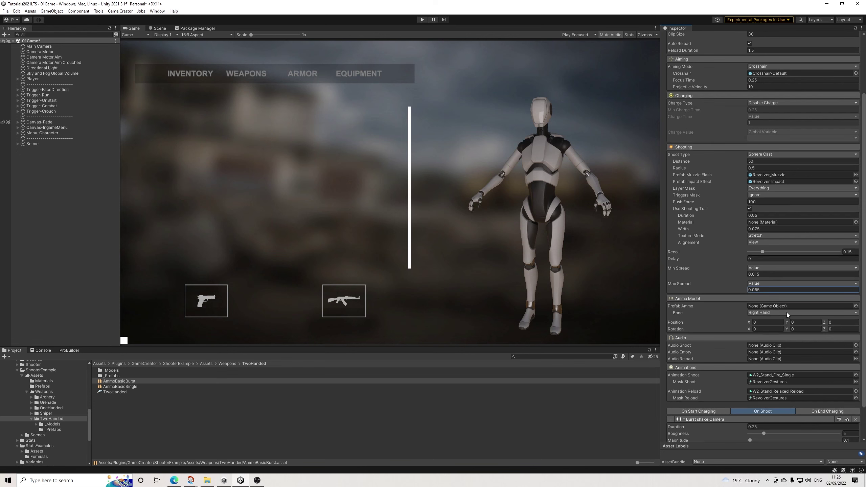
click(790, 375)
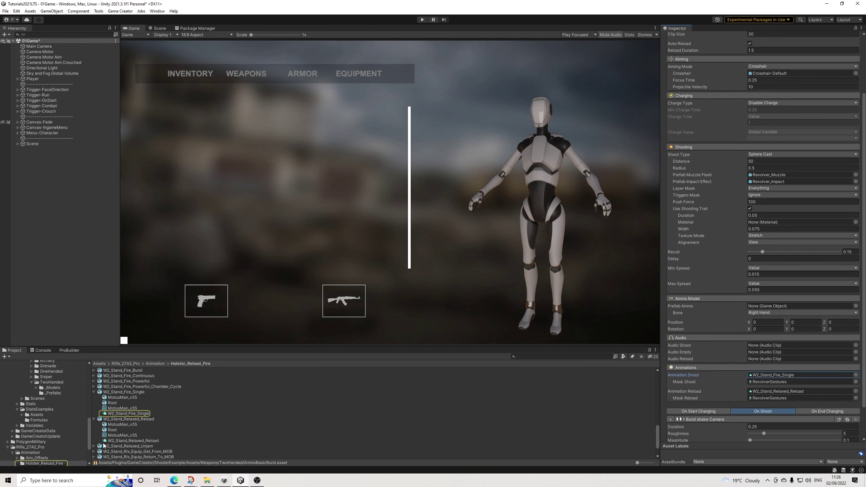
click(94, 371)
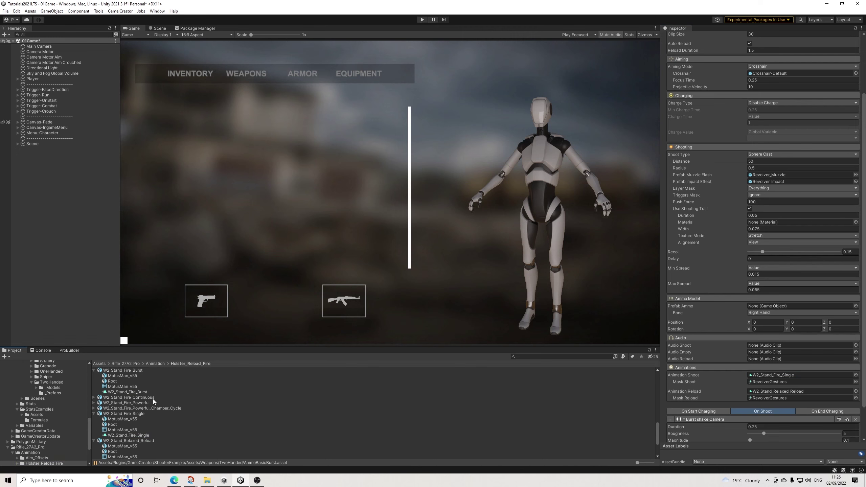
drag(135, 392, 774, 374)
scroll(781, 375, down, 3)
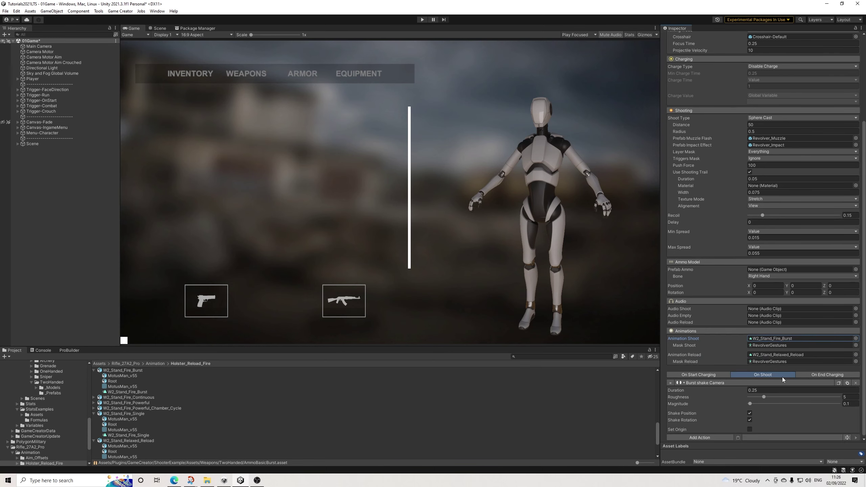
scroll(786, 376, up, 5)
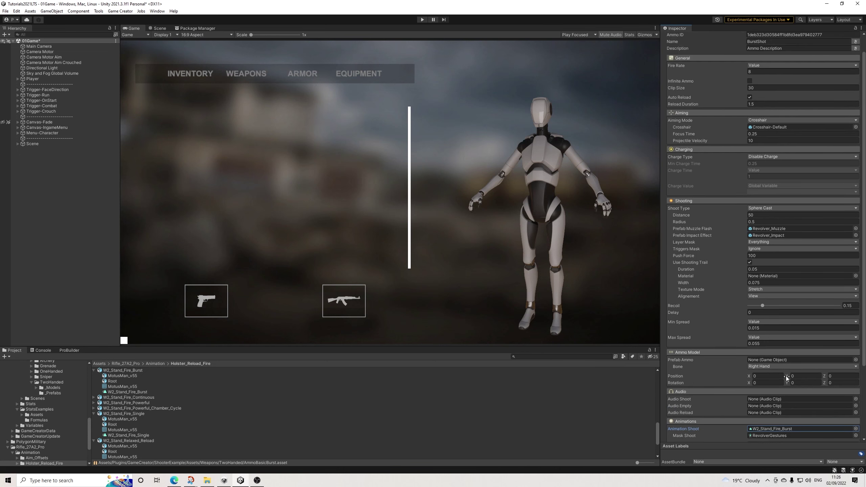
Duplicate the AmmoBasicBurst asset in the TwoHanded weapon folder and rename the copy AmmoBasicAuto
scroll(38, 405, up, 4)
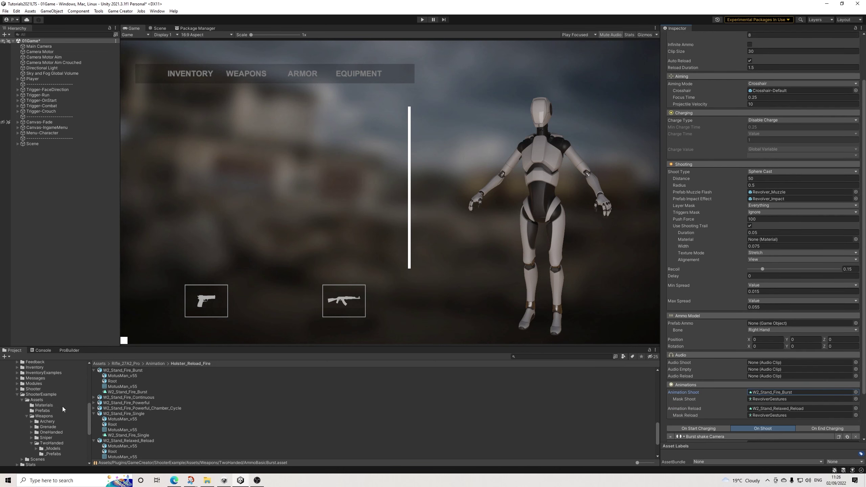
click(61, 443)
click(130, 384)
click(128, 381)
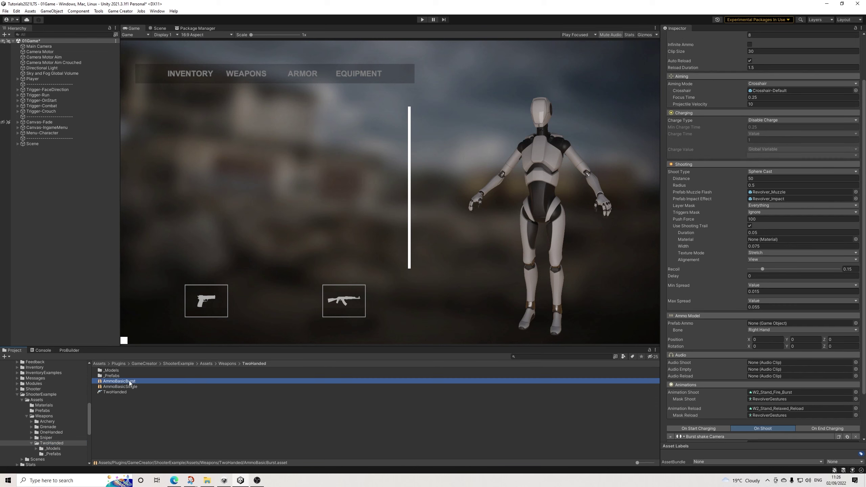
right_click(129, 381)
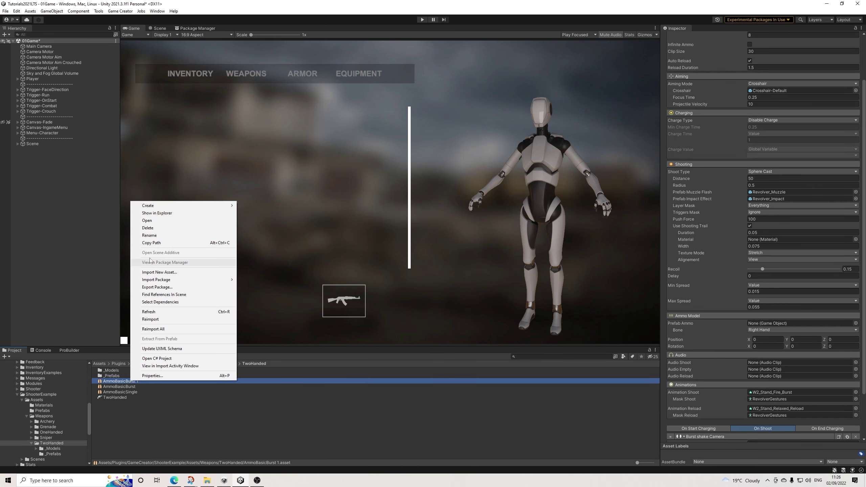
click(150, 234)
key(End)
key(BackSpace)
key(BackSpace)
key(BackSpace)
key(BackSpace)
key(BackSpace)
key(BackSpace)
key(BackSpace)
text(Auto)
key(Return)
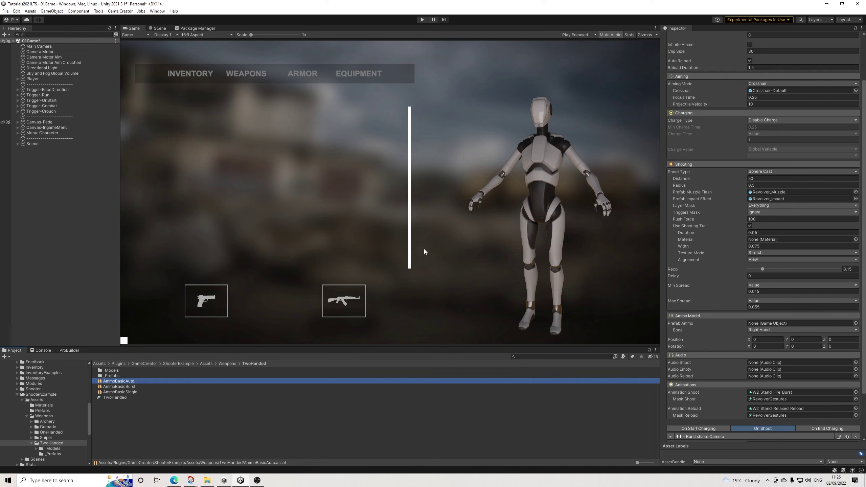
Change the last three digits of AmmoBasicAuto's ammo ID to 888 and set its name to AutoShot
scroll(756, 218, up, 3)
click(817, 54)
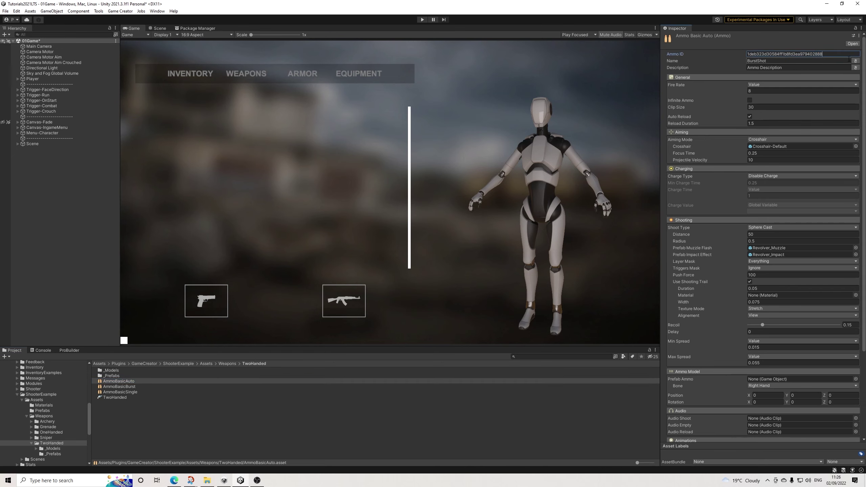
drag(847, 60, 757, 61)
double_click(753, 62)
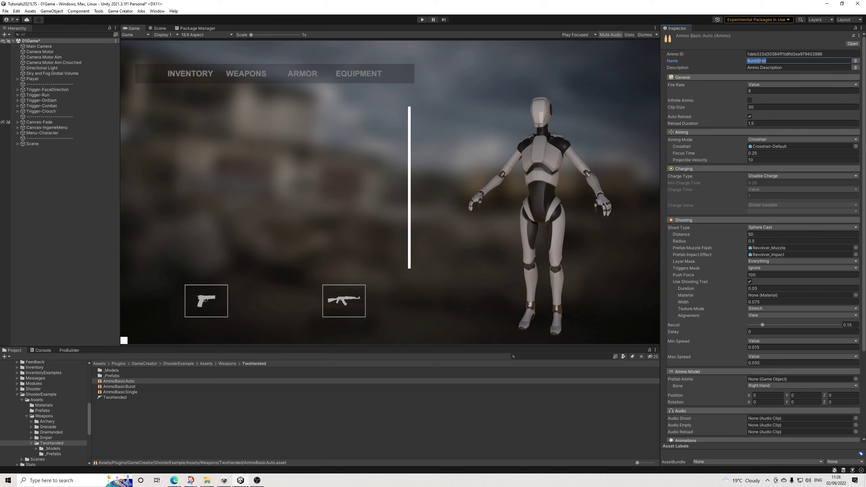
drag(757, 61, 725, 64)
text(Auto)
Set AmmoBasicAuto's fire rate to 10 and its recoil to 0.2
click(765, 92)
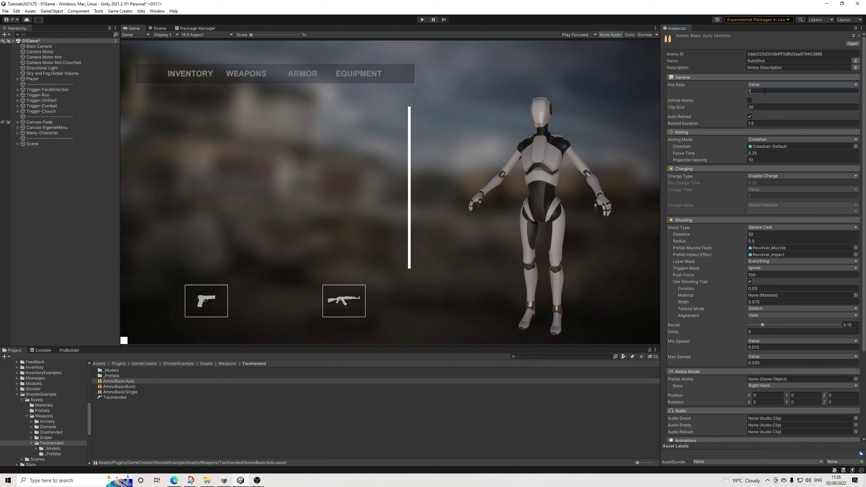
text(10)
scroll(767, 164, down, 1)
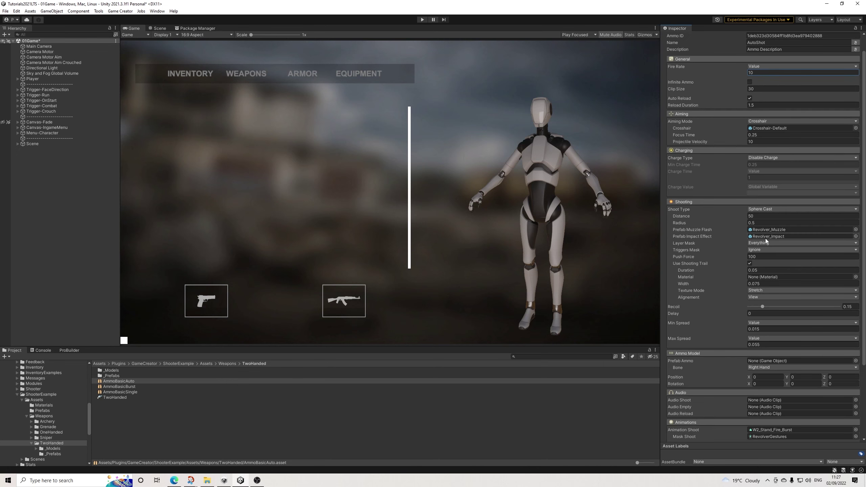
click(852, 306)
text(0.2)
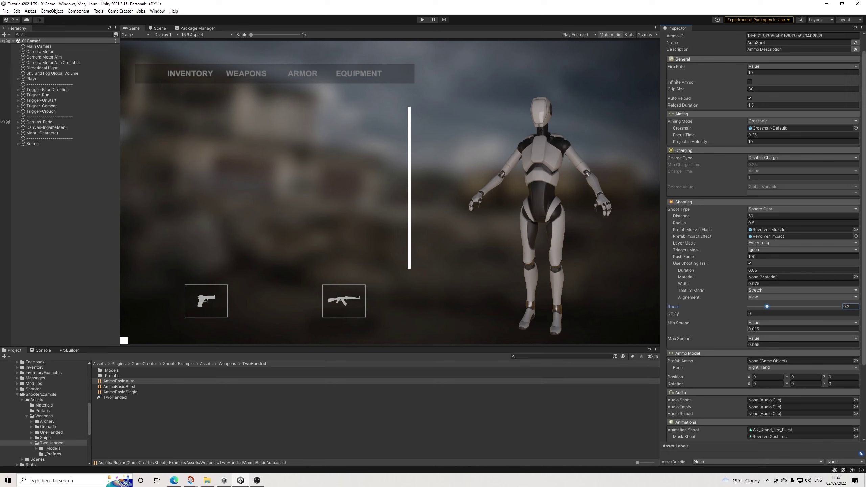
Set AmmoBasicAuto's minimum spread to 0.02 and its maximum spread to 0.06
drag(756, 329, 784, 329)
text(2)
drag(755, 348, 779, 348)
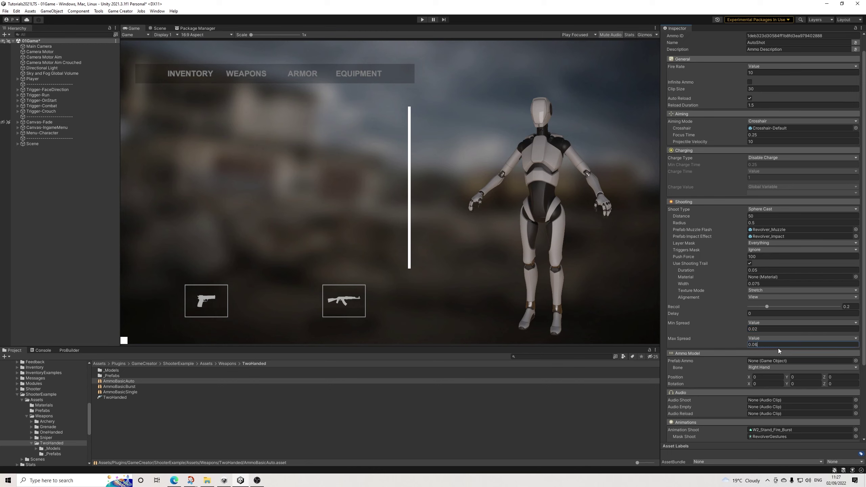
Assign the W2_Stand_Fire_Continuous clip as the shoot animation of AmmoBasicAuto
scroll(779, 341, down, 3)
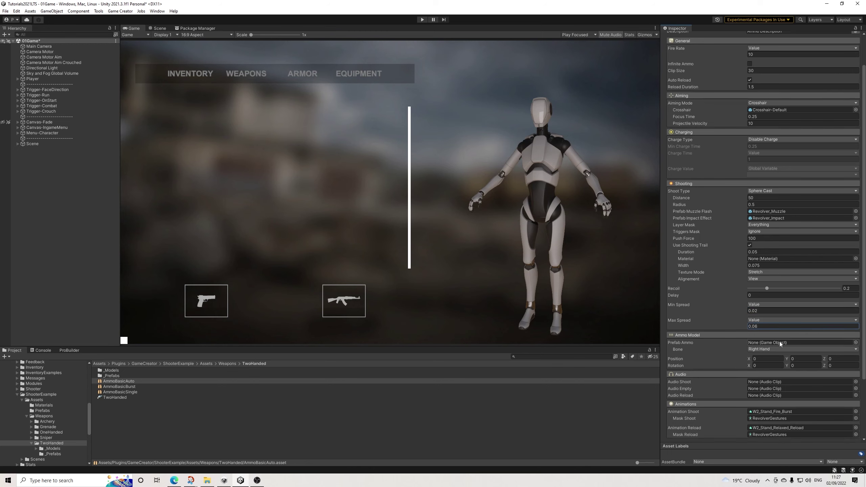
click(773, 393)
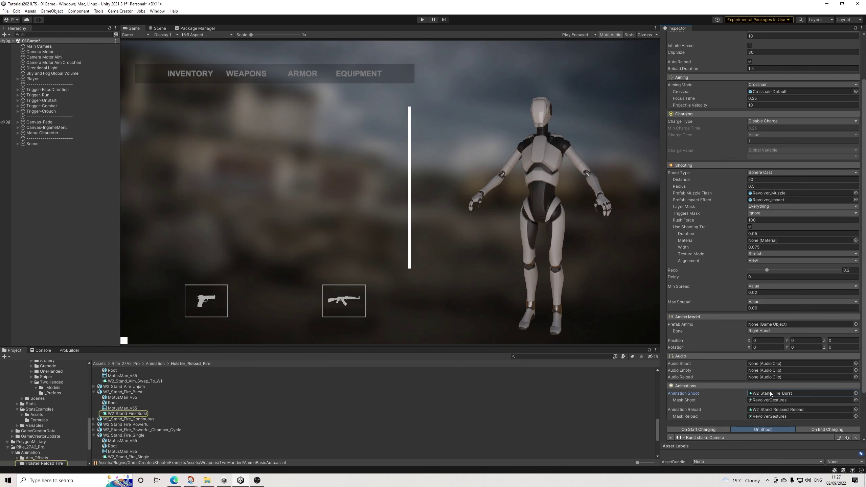
click(94, 419)
drag(133, 440, 763, 396)
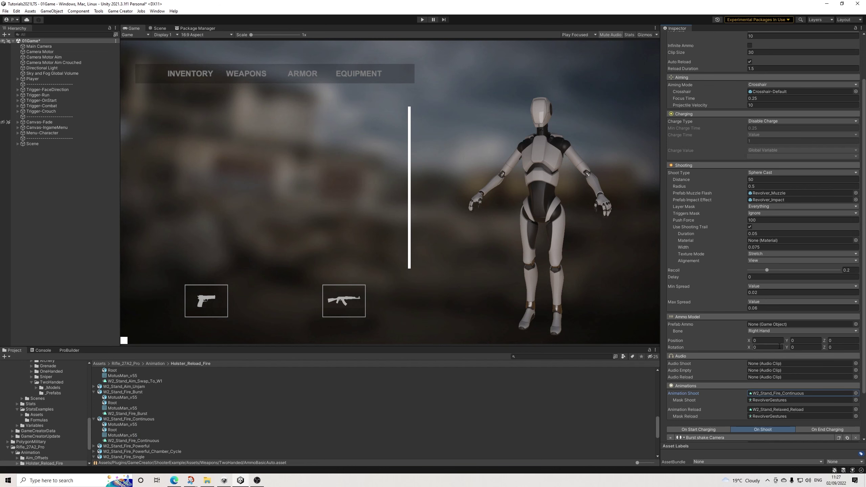
Review all of AmmoBasicAuto's settings and look through the clips in the Holster_Reload_Fire folder
scroll(780, 344, up, 3)
scroll(783, 339, down, 6)
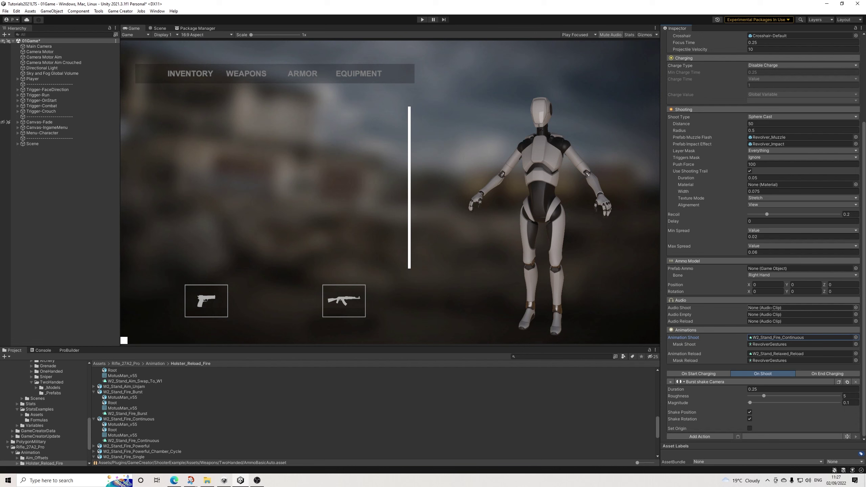
scroll(770, 308, up, 6)
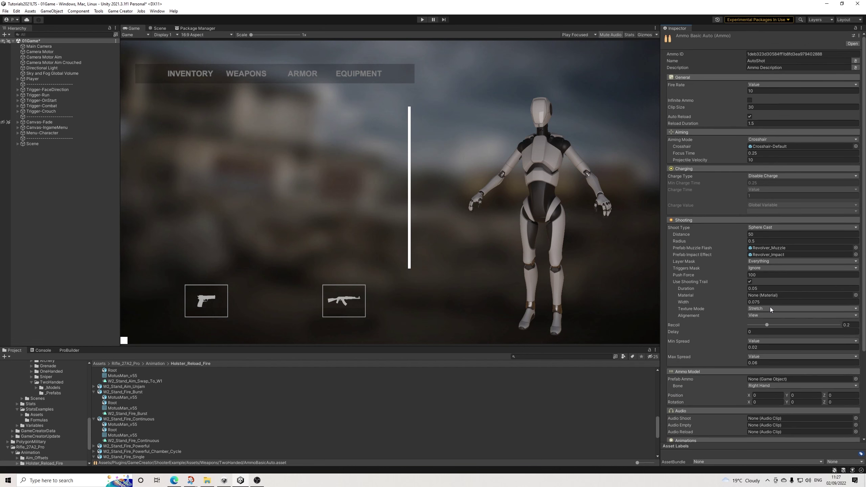
scroll(771, 307, down, 6)
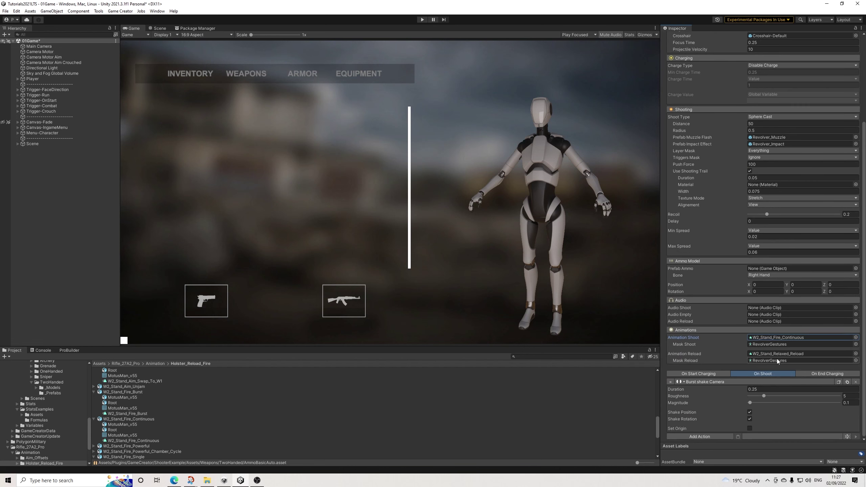
scroll(777, 359, up, 6)
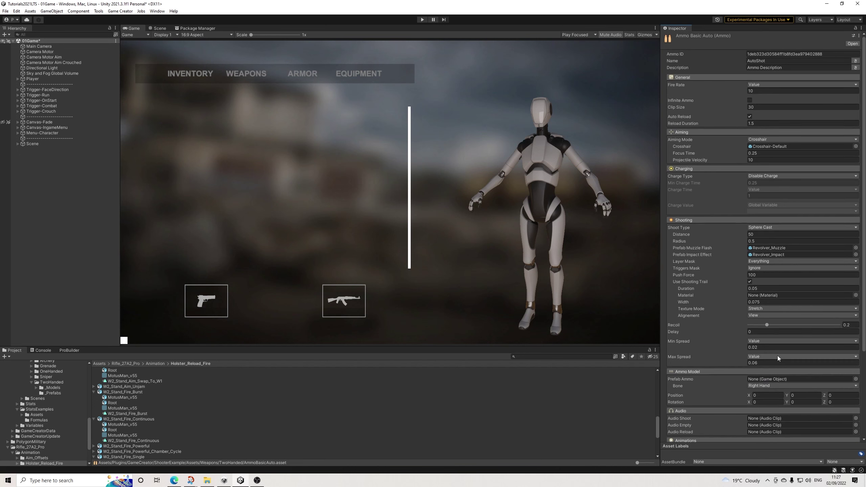
scroll(121, 433, up, 3)
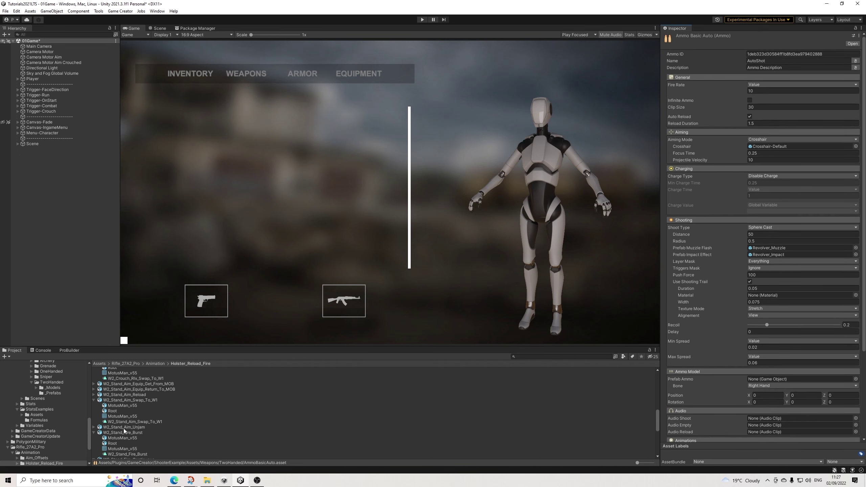
scroll(120, 420, up, 9)
scroll(120, 420, up, 2)
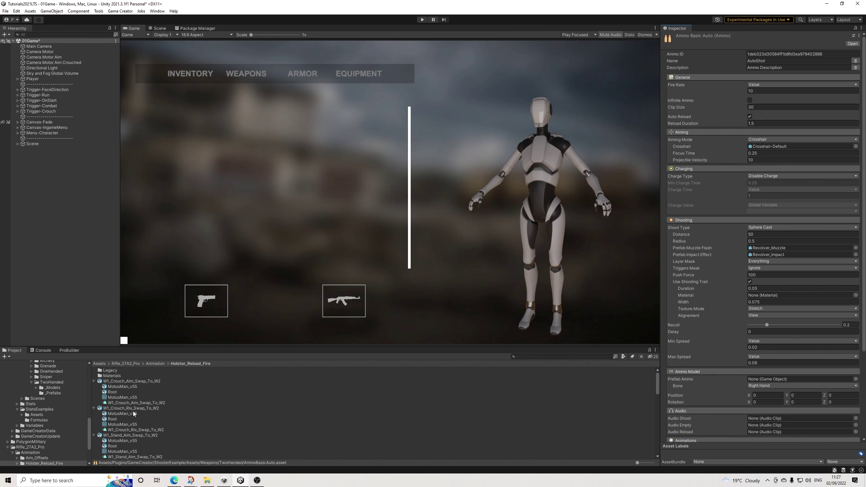
scroll(55, 439, up, 6)
scroll(47, 432, down, 3)
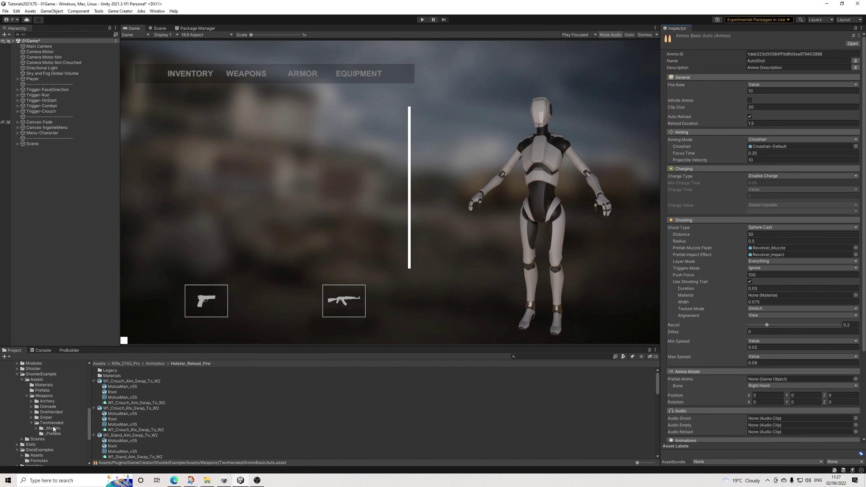
Save the 01Game scene
click(4, 11)
click(16, 44)
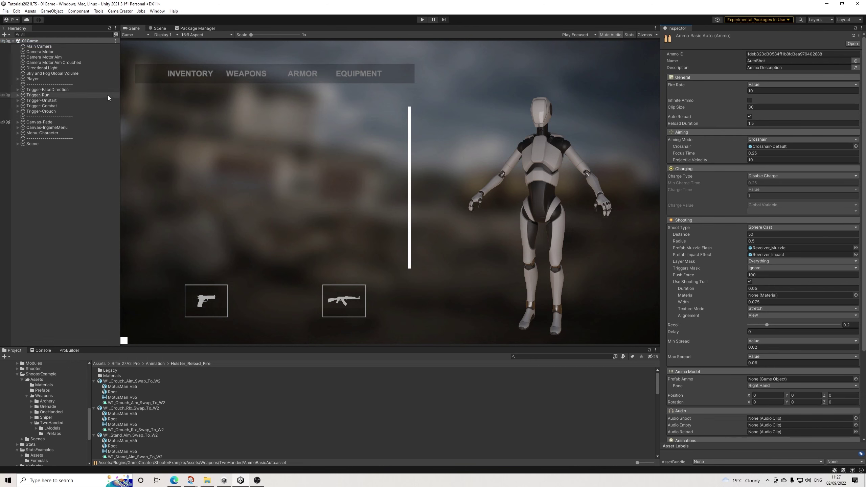
Collapse the Plugins, Rifle_27A2_Pro and Pistol 27A2 Pro folders in the project's folder tree
scroll(40, 397, up, 4)
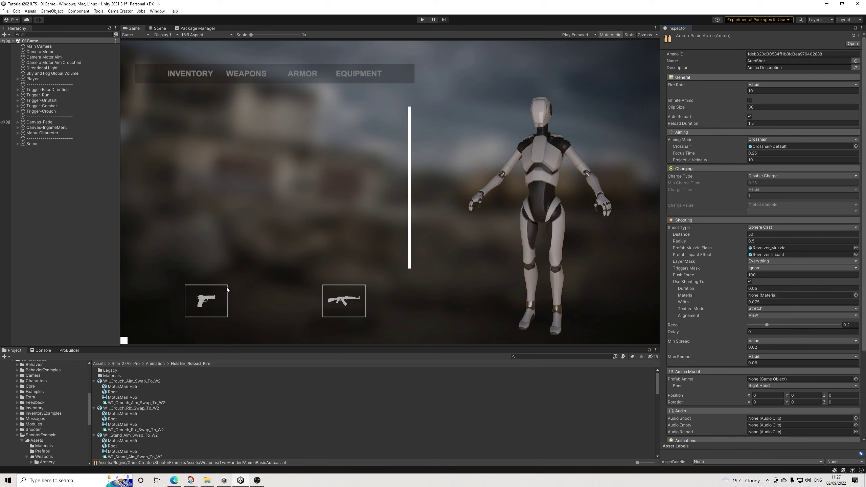
scroll(36, 427, up, 5)
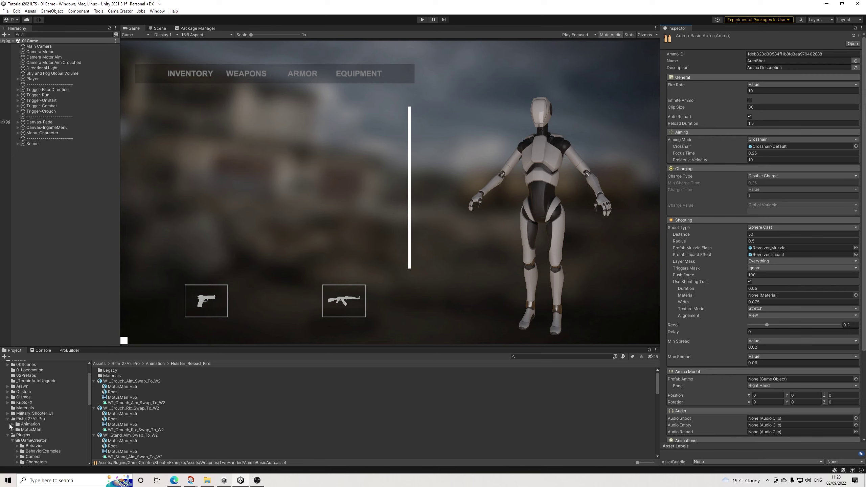
click(11, 436)
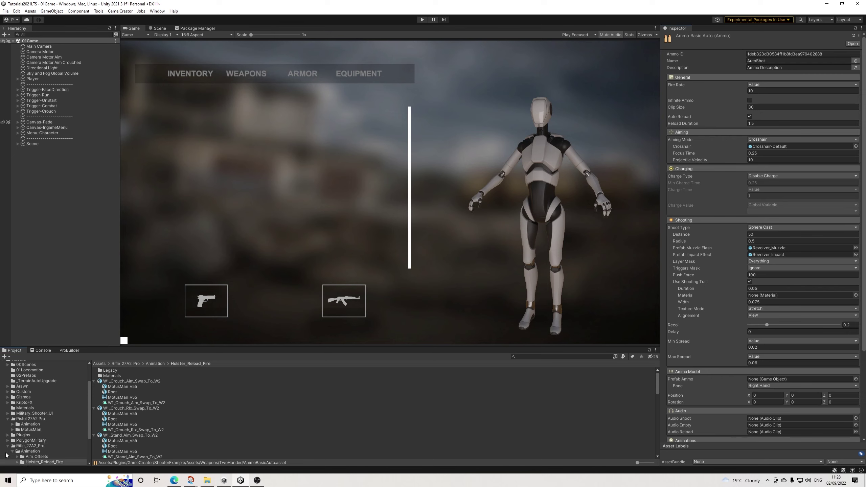
scroll(6, 454, down, 1)
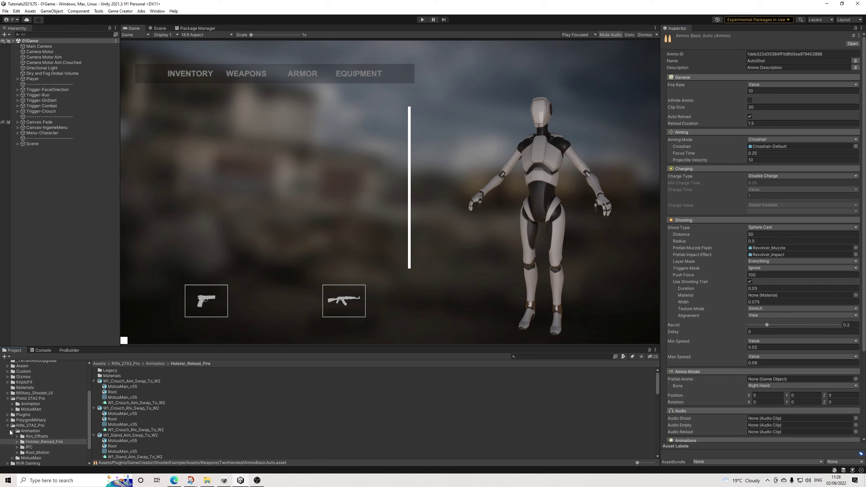
click(8, 426)
click(7, 408)
scroll(40, 419, up, 2)
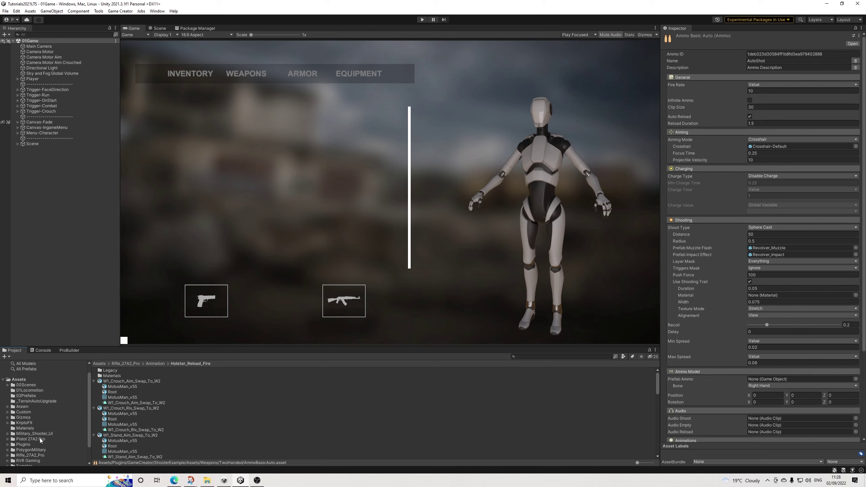
Open the PolygonMilitary Prefabs/Weapons folder in the project
click(39, 451)
double_click(111, 381)
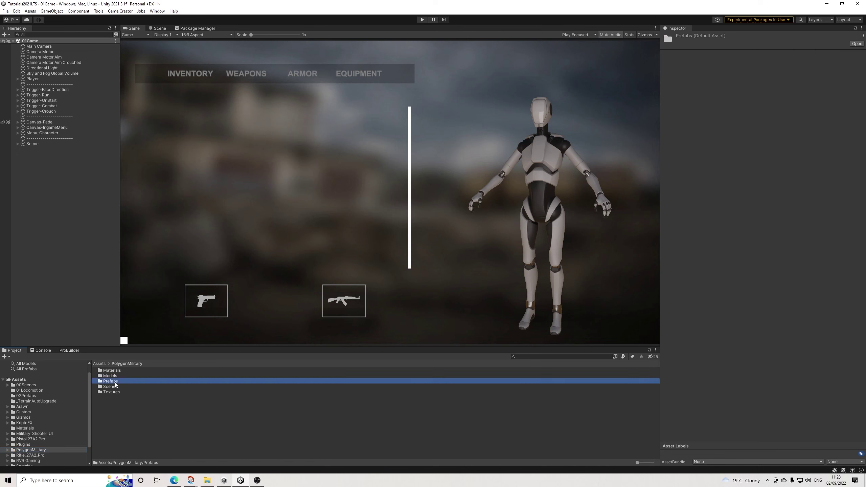
double_click(110, 414)
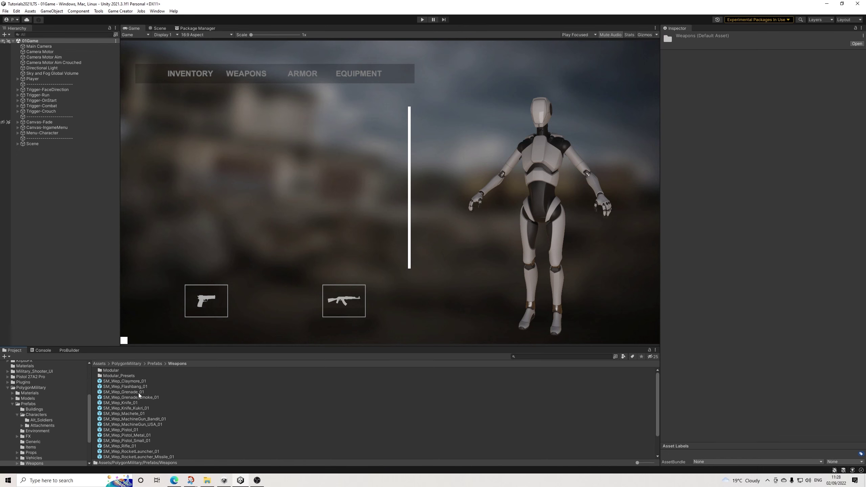
scroll(140, 400, down, 2)
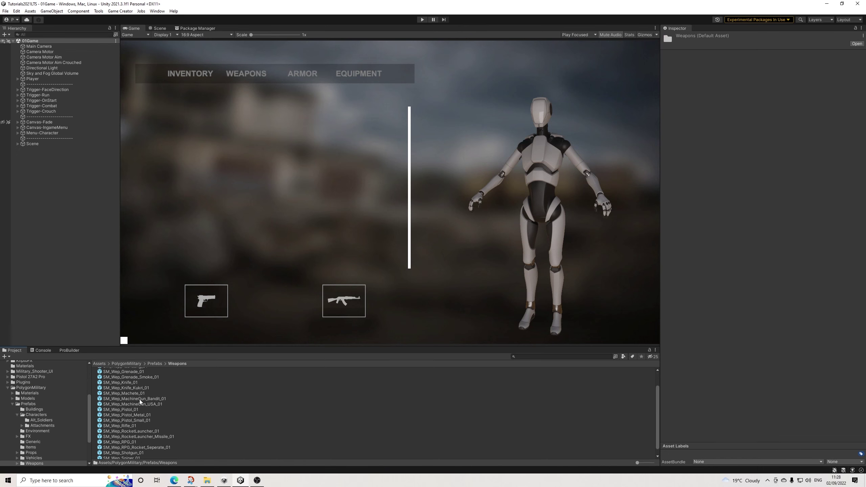
scroll(138, 401, up, 2)
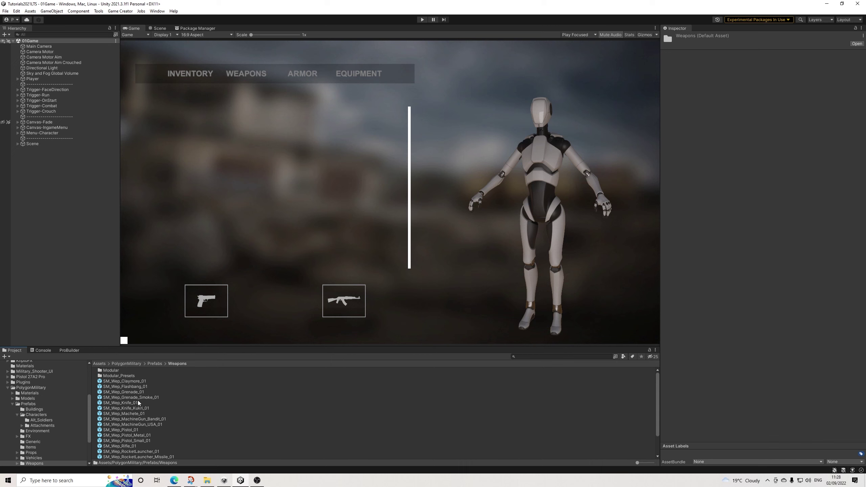
Look through the previews of the weapon prefabs in the Weapons folder, from the claymore to the sniper rifle, for a suitable two-handed weapon
click(133, 381)
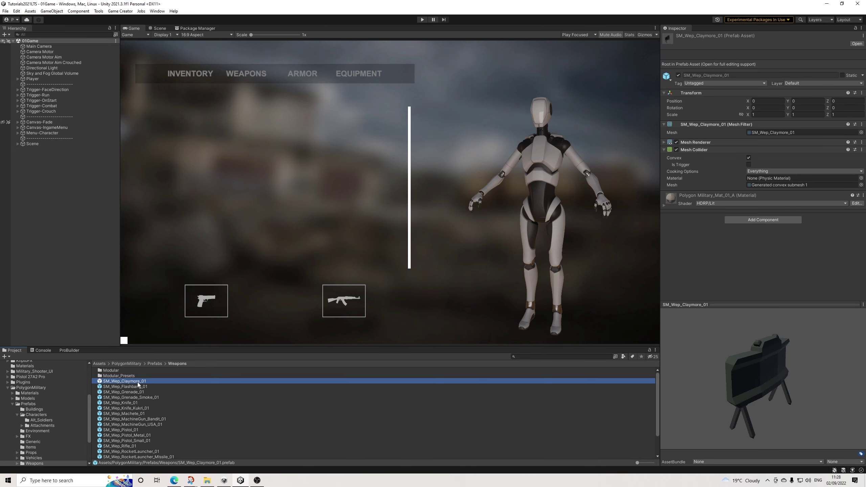
key(Down)
key(Down)
key(Down)
key(Down)
key(Down)
key(Down)
key(Down)
key(Down)
key(Down)
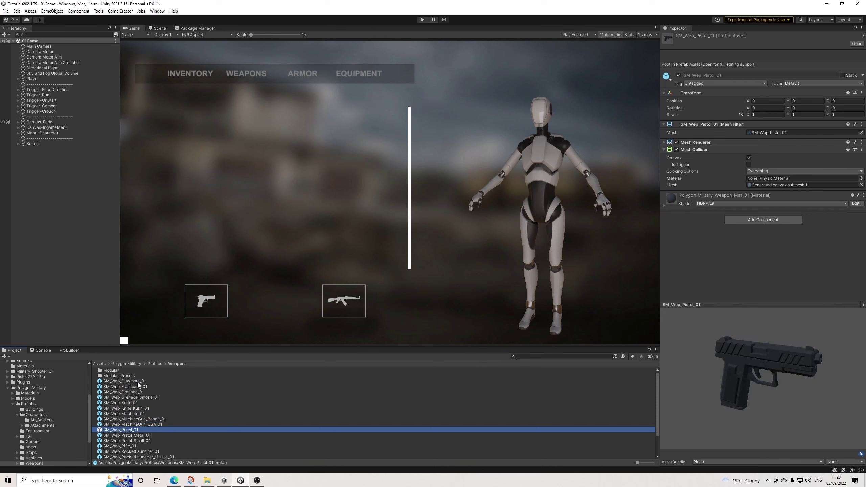
key(Up)
key(Up)
key(Down)
key(Down)
key(Down)
key(Down)
key(Down)
key(Down)
key(Down)
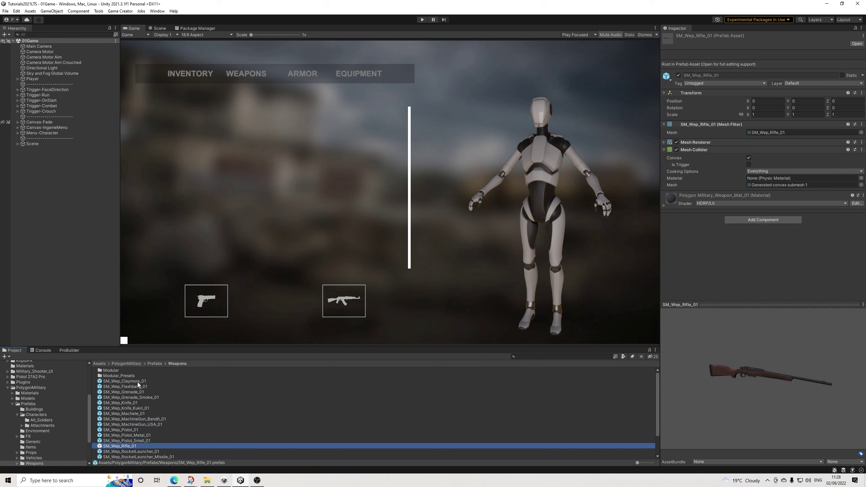
key(Down)
key(Down)
key(Down)
key(Down)
key(Down)
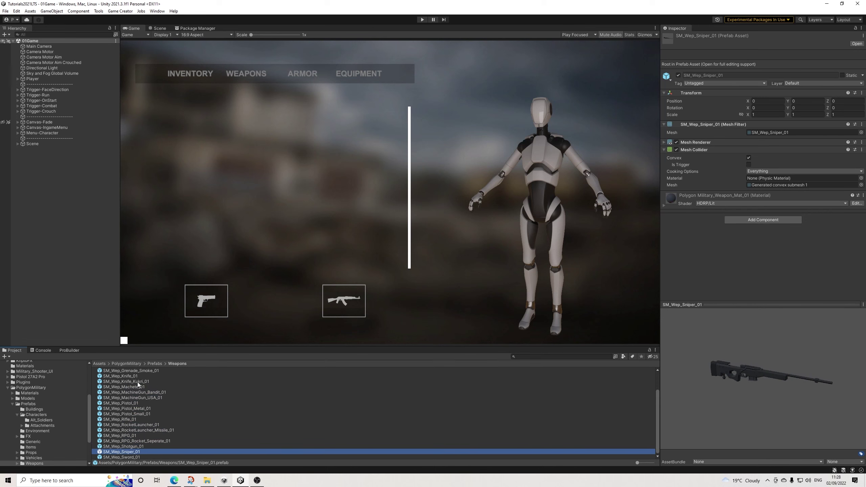
key(Up)
key(Up)
key(Up)
key(Down)
key(Down)
key(Down)
key(Up)
key(Up)
key(Up)
key(Up)
key(Up)
key(Up)
key(Up)
key(Up)
key(Up)
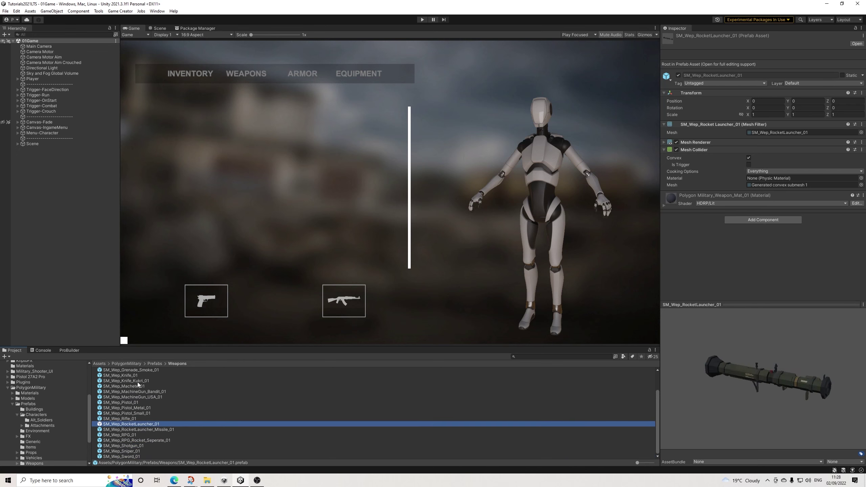
key(Up)
key(Up)
key(Up)
key(Up)
key(Up)
key(Up)
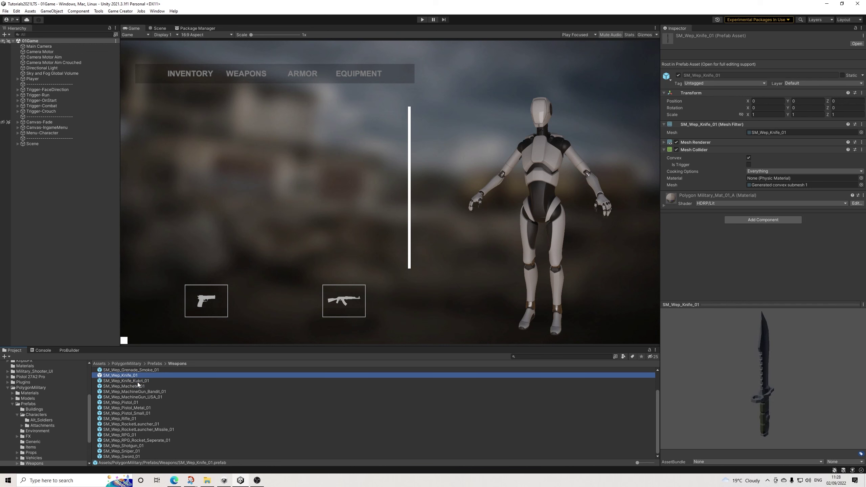
Open the Modular_Presets folder and examine its first prefabs, turning the preview of SM_Wep_Preset_A_Rifle_01
scroll(135, 381, up, 2)
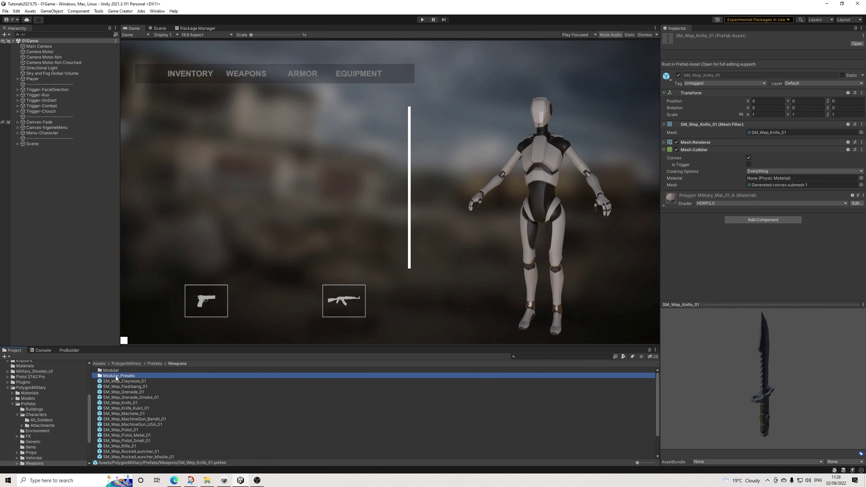
double_click(116, 376)
click(149, 371)
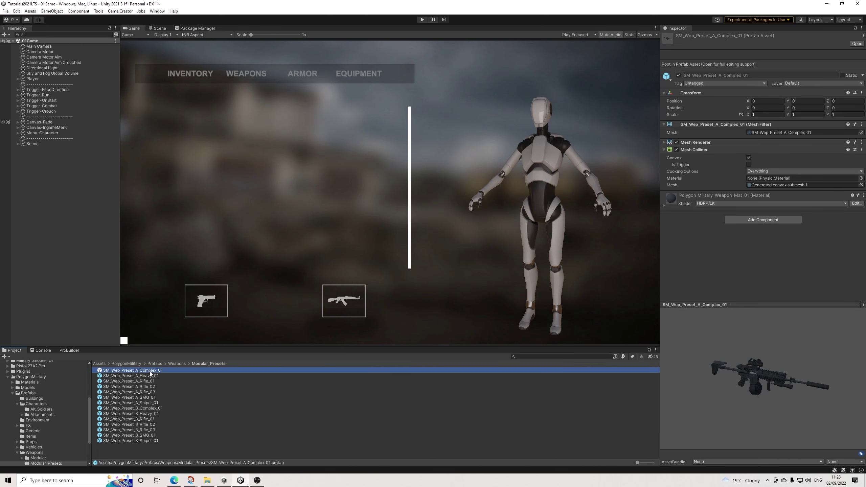
key(Down)
key(Down)
key(Down)
key(Up)
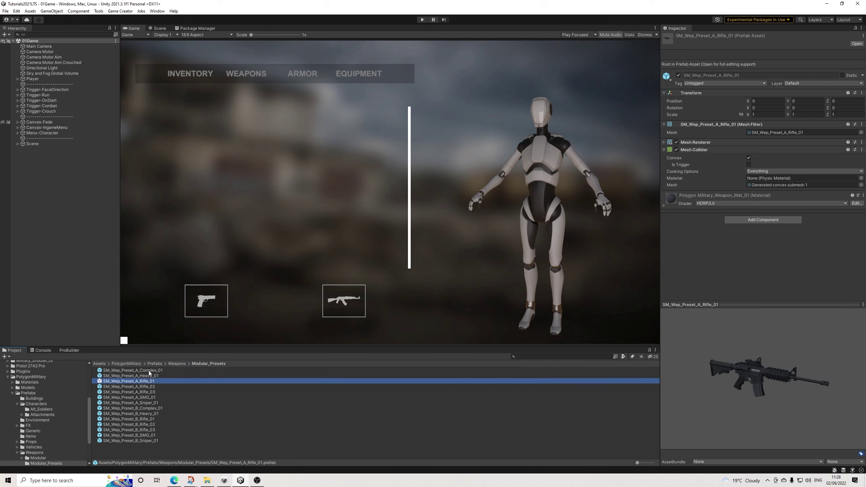
drag(767, 406, 595, 395)
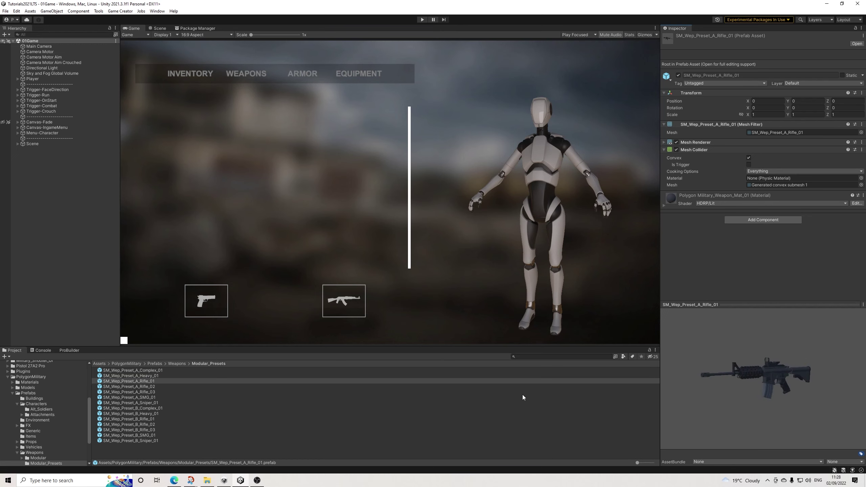
Compare the previews of SM_Wep_Preset_A_Rifle_02, A_SMG_01 and A_Rifle_03, and select SM_Wep_Preset_A_Rifle_03
click(145, 386)
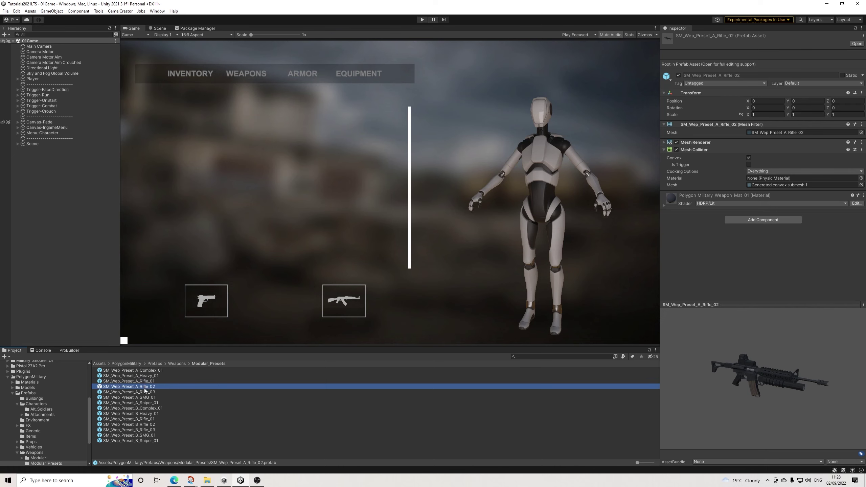
click(145, 393)
click(146, 398)
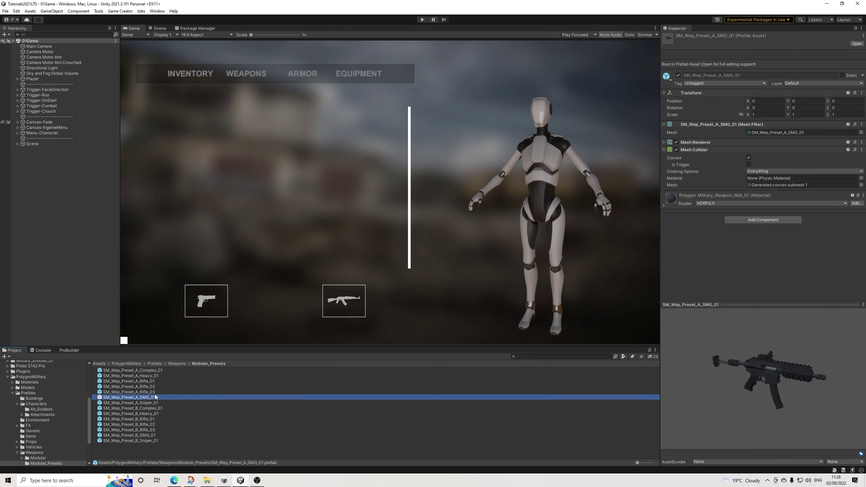
click(154, 393)
drag(798, 413, 215, 403)
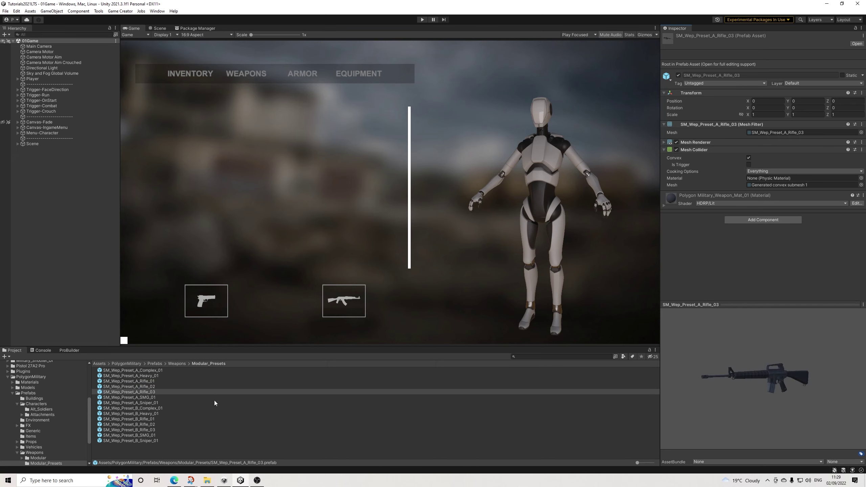
click(152, 396)
drag(151, 395, 215, 340)
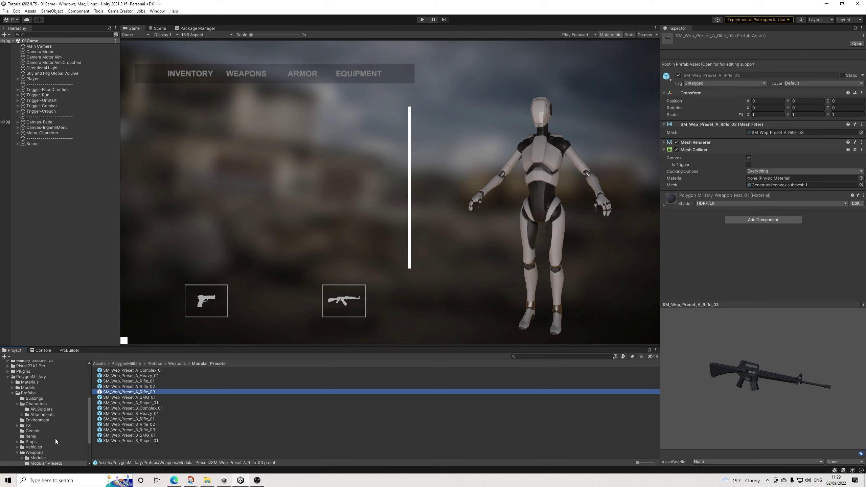
Open the WeaponPlacement prefab from the TwoHanded weapon's _Prefabs folder for editing
scroll(49, 437, down, 3)
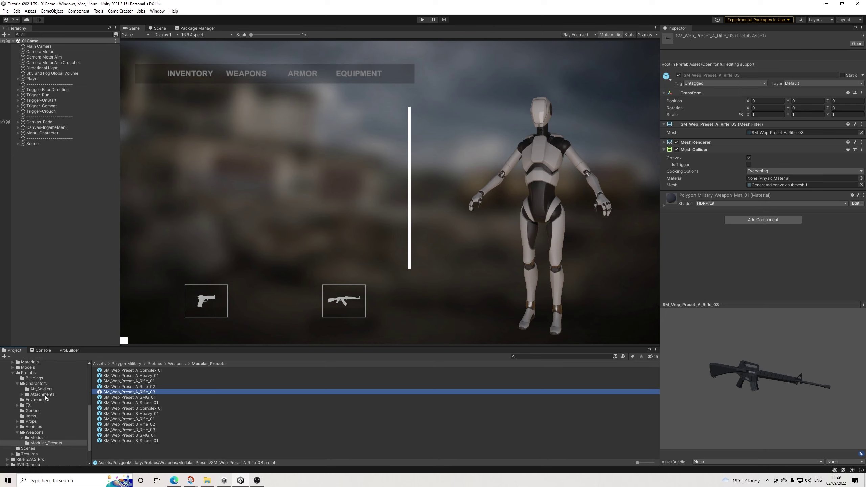
scroll(43, 432, up, 10)
scroll(30, 419, down, 6)
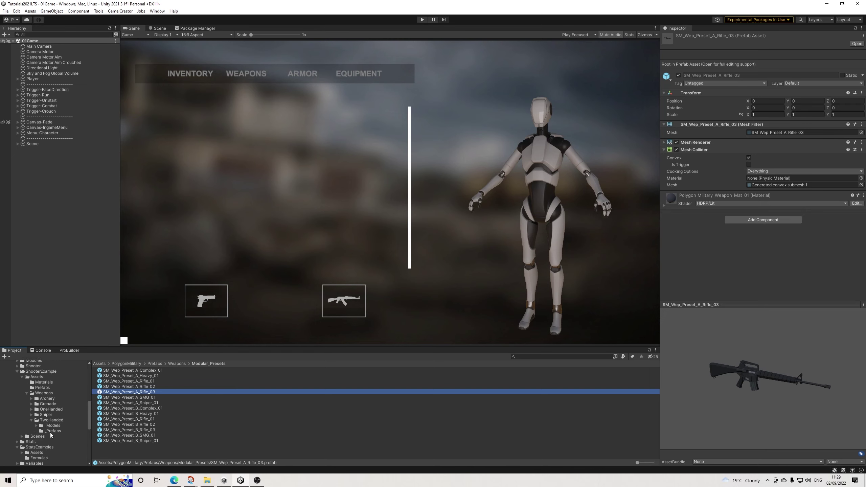
click(52, 431)
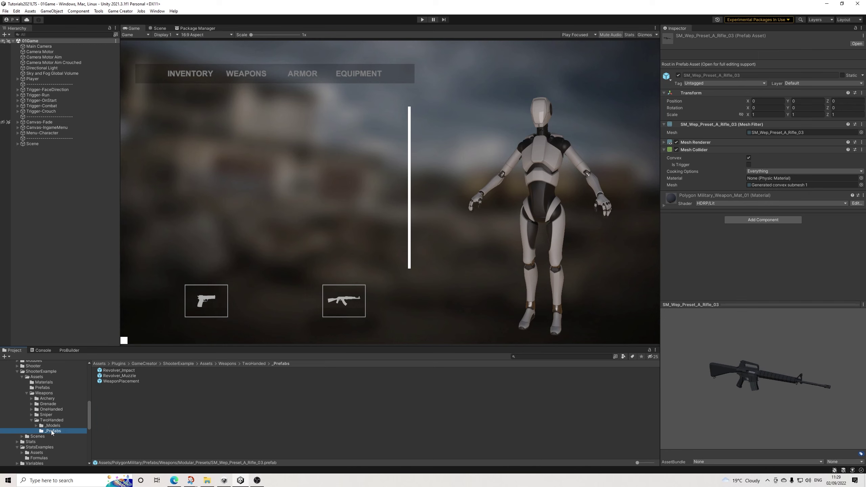
double_click(122, 381)
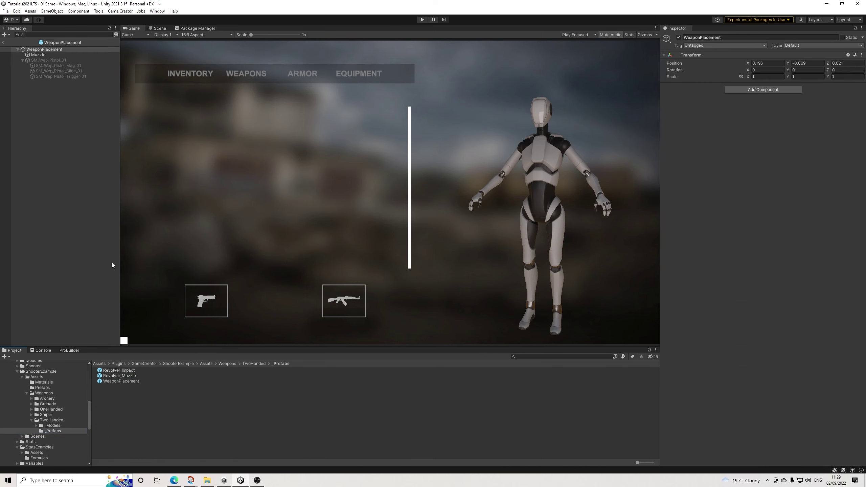
Display the prefab in a lit 3D Scene view and activate SM_Wep_Pistol_01 as a placement reference
click(158, 28)
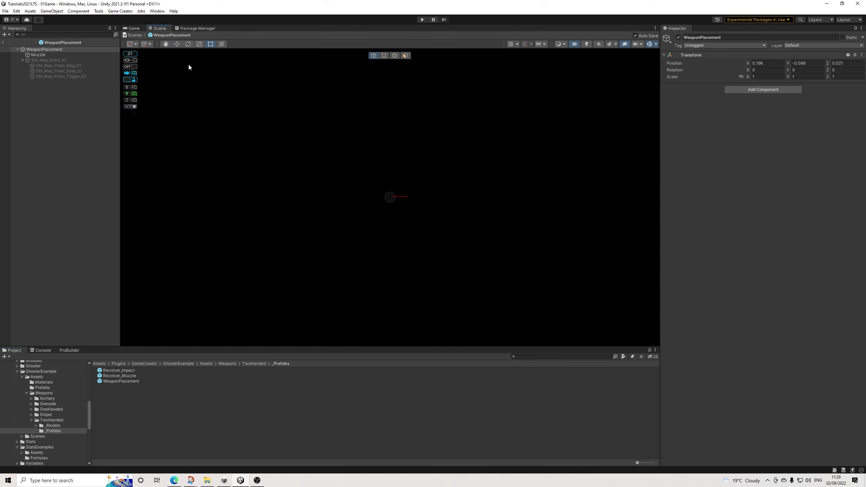
click(587, 44)
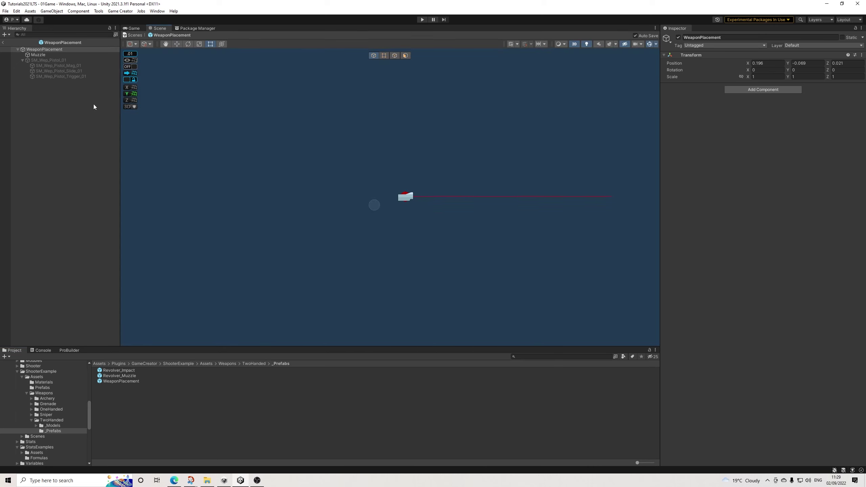
click(56, 61)
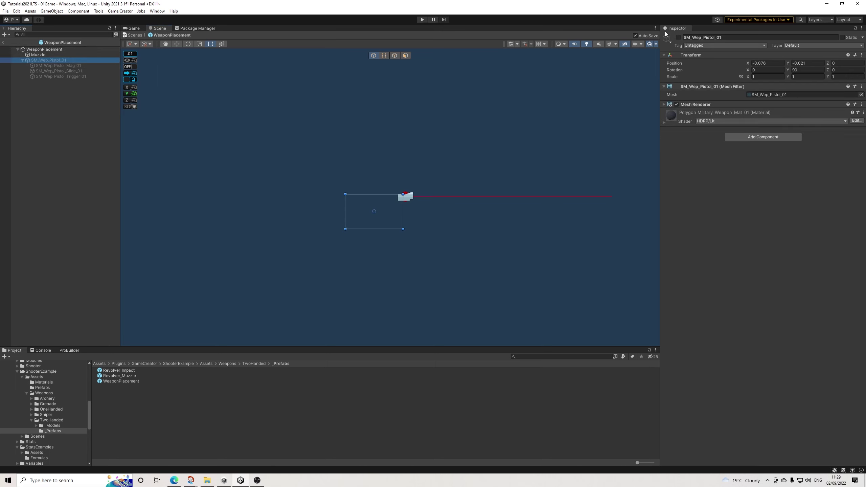
click(578, 44)
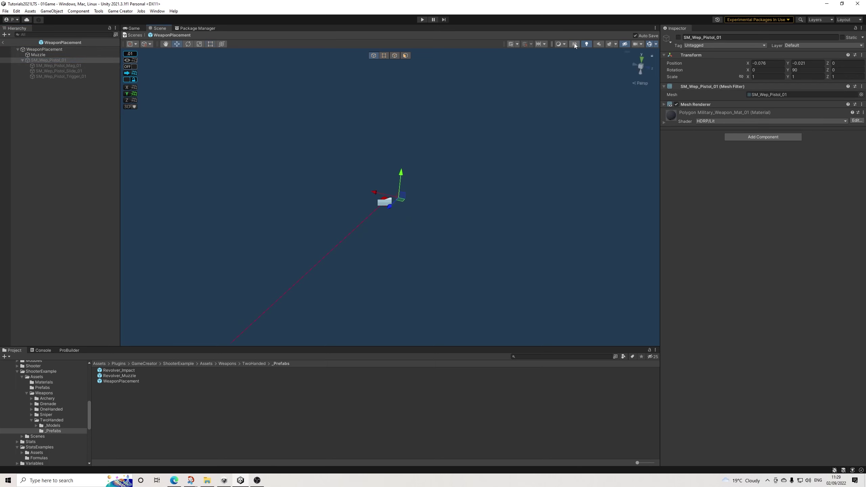
click(679, 37)
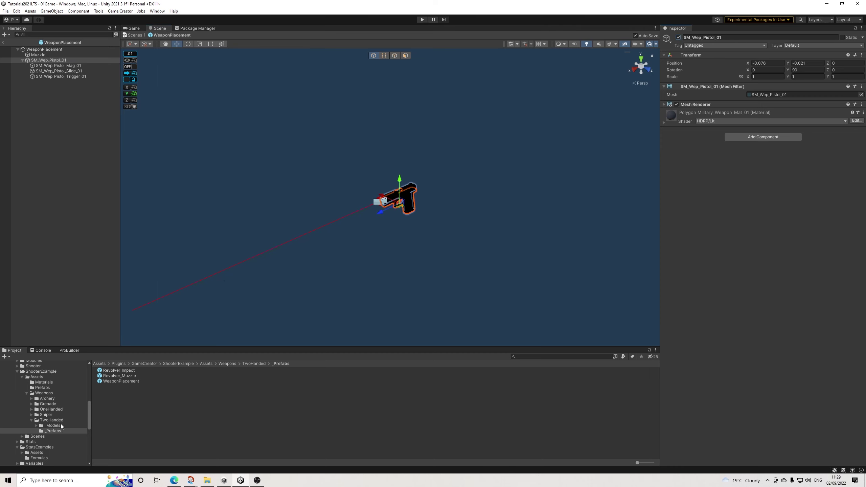
Add SM_Wep_Preset_A_Rifle_03 from the Modular_Presets folder as a child of WeaponPlacement
scroll(53, 427, down, 6)
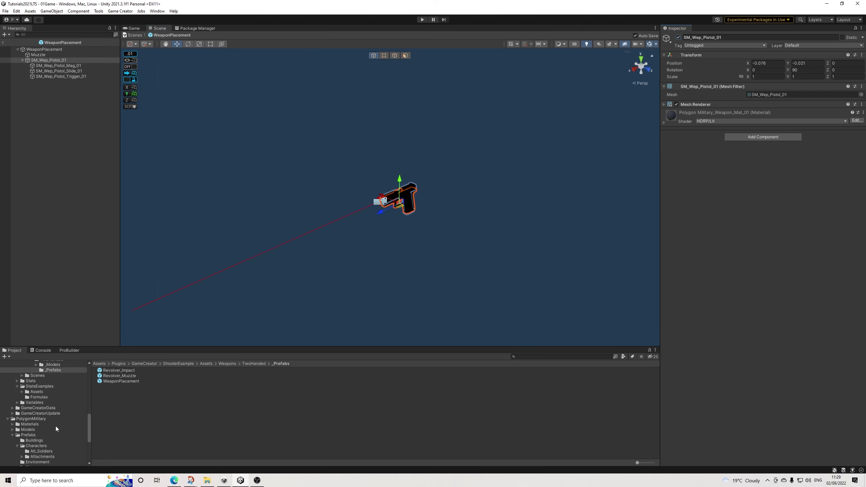
scroll(48, 435, down, 4)
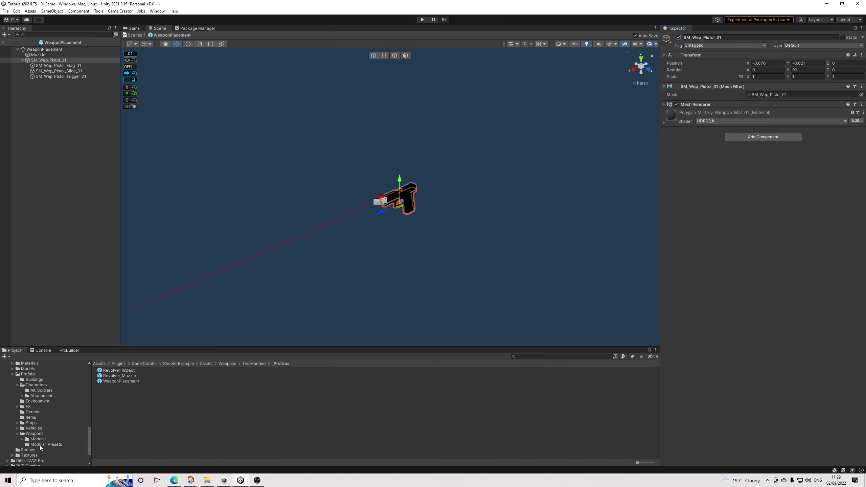
click(40, 445)
drag(48, 60, 54, 86)
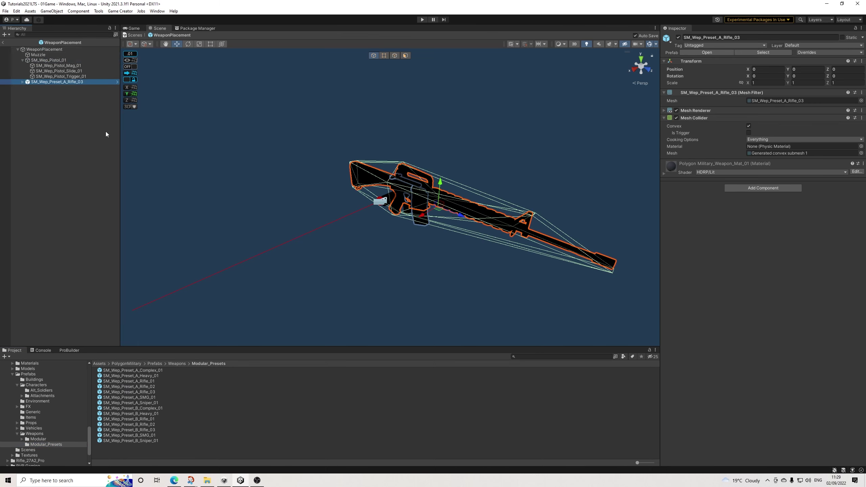
Unpack the SM_Wep_Preset_A_Rifle_03 prefab instance inside WeaponPlacement
right_click(42, 84)
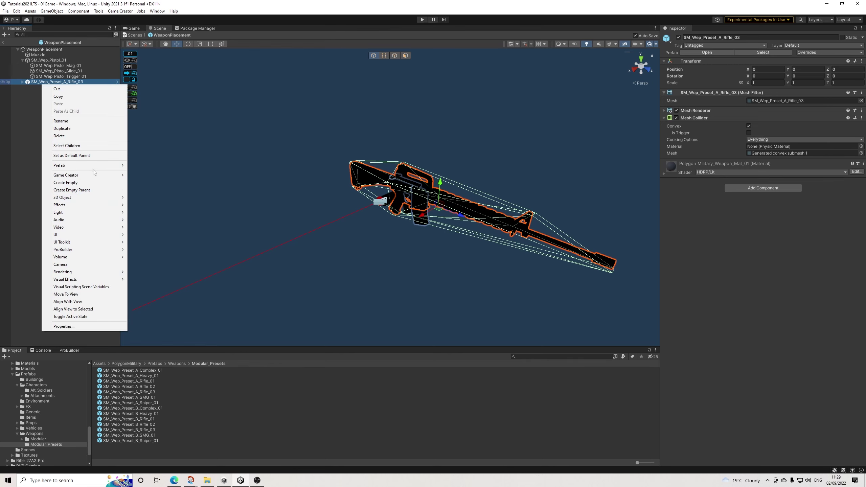
mouse_move(109, 167)
click(145, 195)
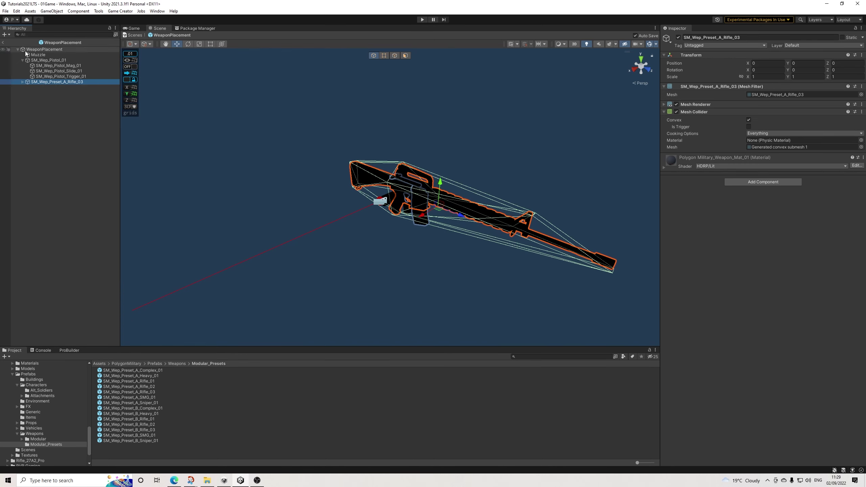
Rotate the rifle to 90 degrees on Y and move it along its barrel to X about -0.27, over the pistol
click(187, 44)
drag(442, 222, 358, 225)
alt+drag(474, 236, 312, 235)
click(181, 45)
alt+drag(349, 158, 726, 90)
alt+drag(380, 224, 547, 175)
Parent the rifle to SM_Wep_Pistol_01 and set its X position to 0
drag(48, 82, 49, 60)
click(764, 63)
text(0)
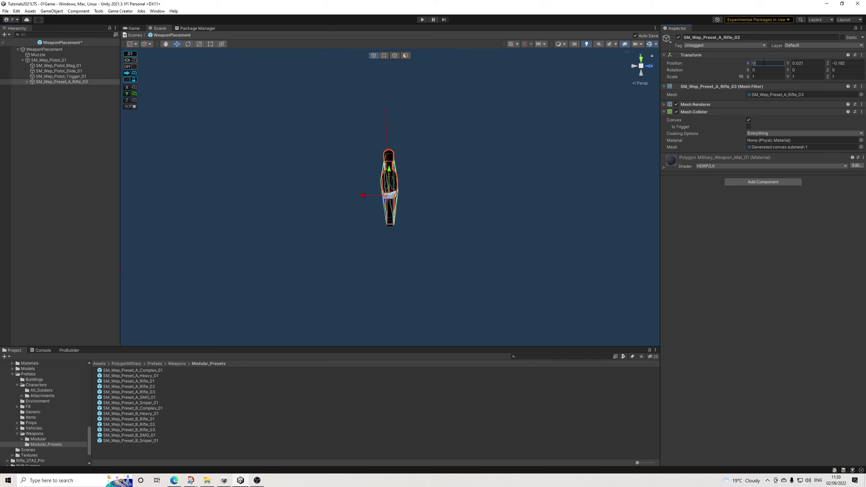
Move the rifle back out of the pistol so it is a direct child of WeaponPlacement
alt+drag(475, 126, 402, 131)
drag(50, 49, 48, 49)
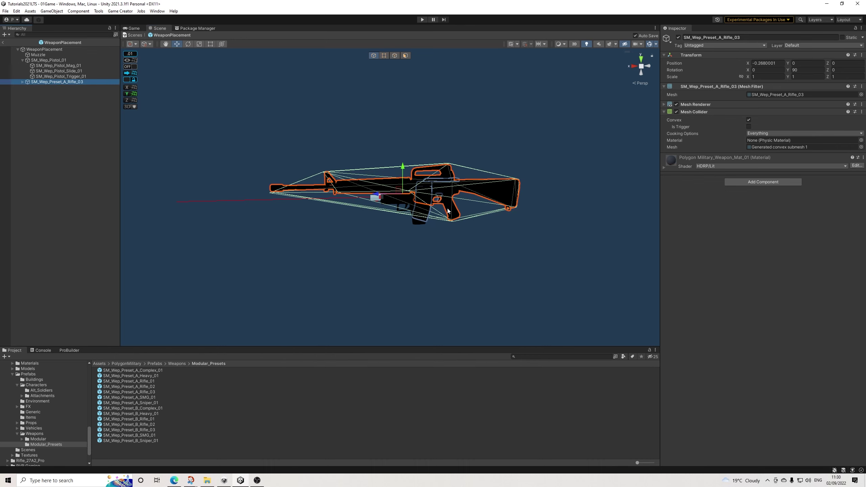
scroll(448, 210, up, 5)
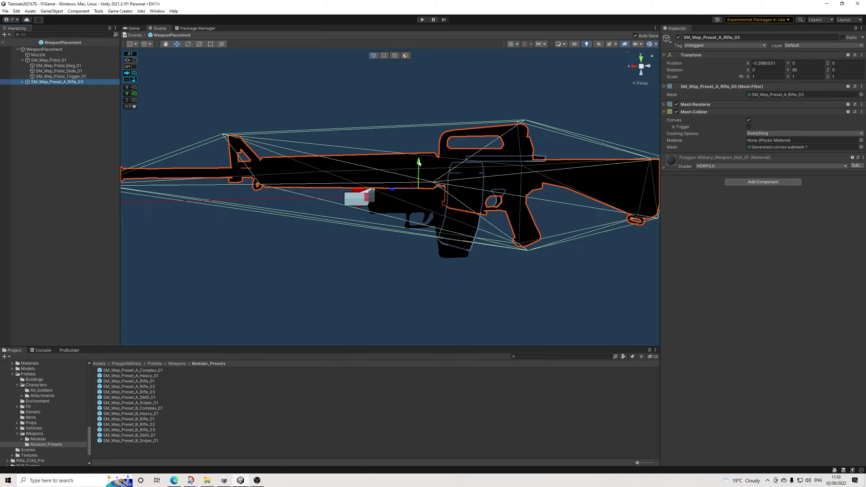
Lower the rifle to Y about -0.061 and move the Muzzle to X about 0.709 at the tip of its barrel
drag(418, 162, 484, 194)
drag(426, 174, 425, 171)
mouse_move(371, 218)
alt+mouse_down()
mouse_move(431, 214)
mouse_move(317, 238)
mouse_move(312, 224)
mouse_move(358, 228)
alt+mouse_up()
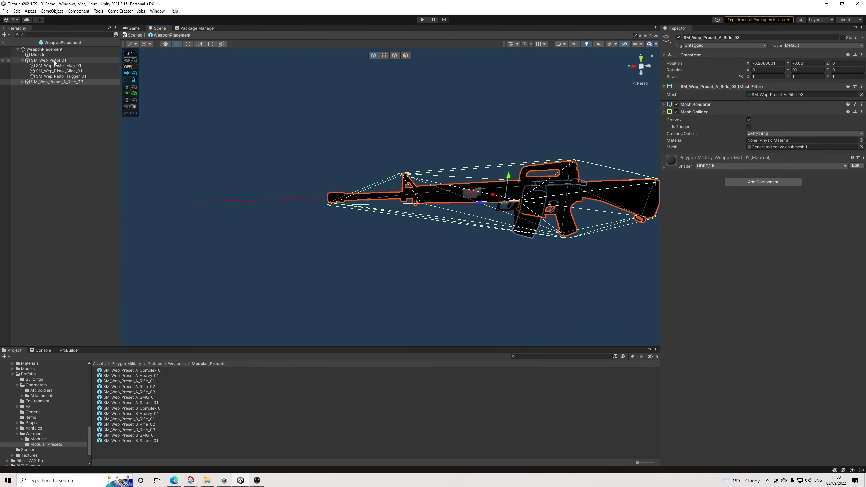
click(48, 54)
drag(446, 197, 305, 214)
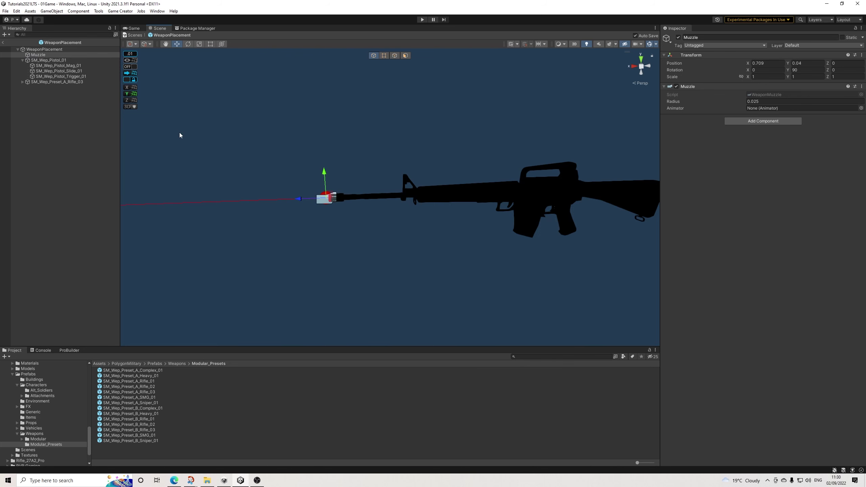
Remove the Mesh Collider component from SM_Wep_Preset_A_Rifle_03
click(64, 82)
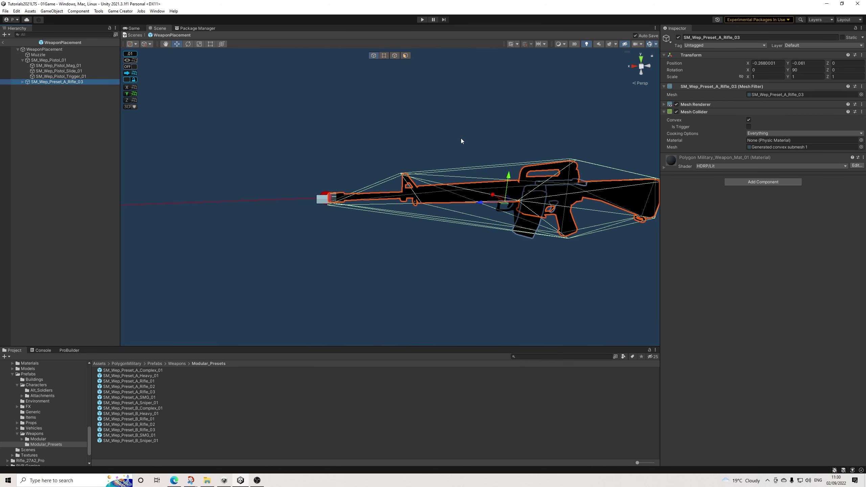
click(861, 112)
click(822, 131)
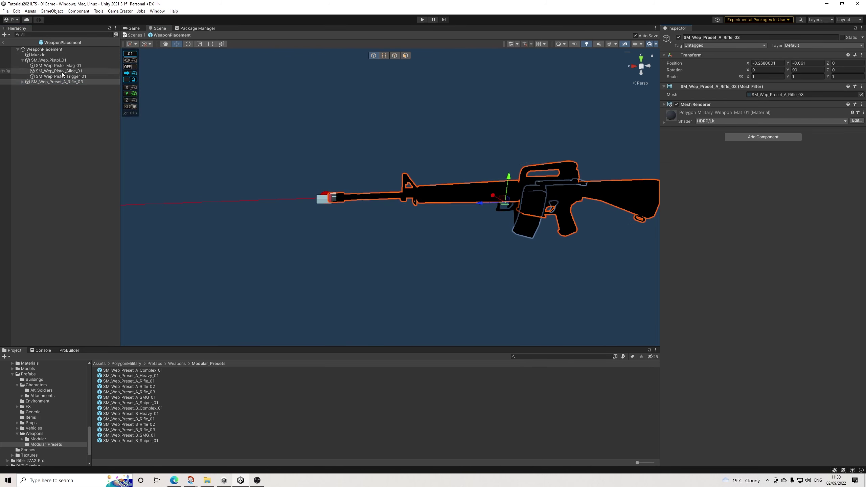
scroll(258, 220, up, 5)
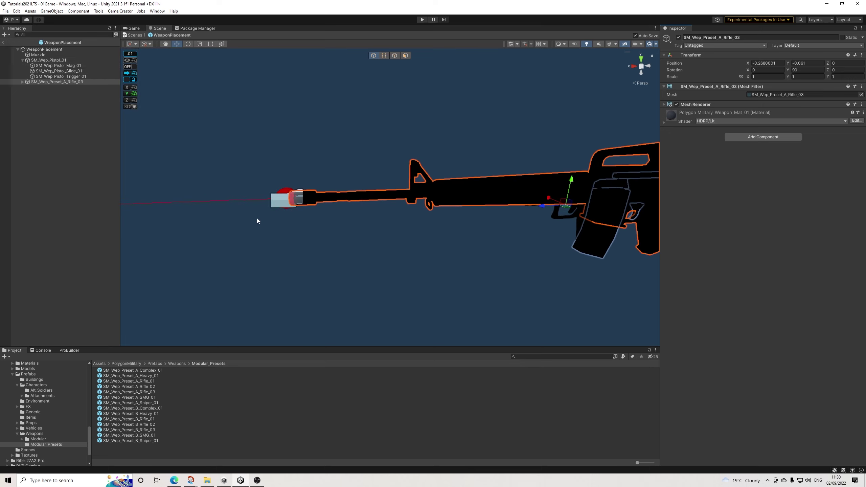
alt+drag(220, 230, 136, 208)
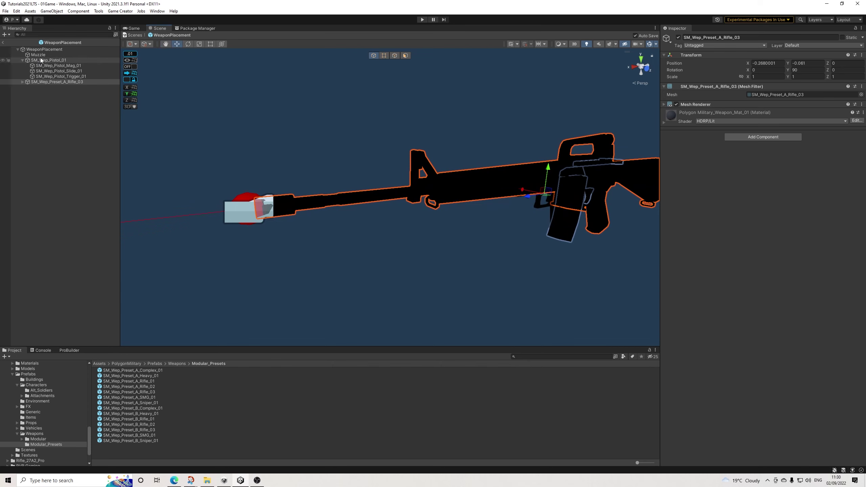
Delete SM_Wep_Pistol_01 with its child parts from the WeaponPlacement prefab
click(41, 60)
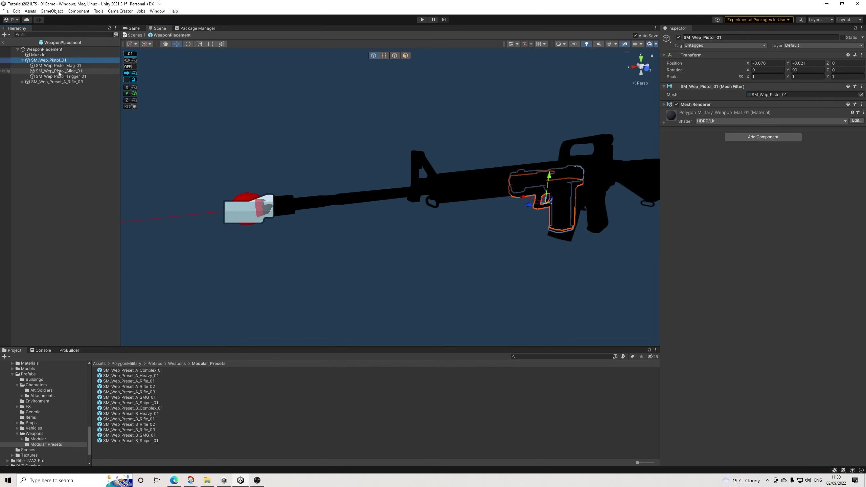
key(Delete)
click(64, 61)
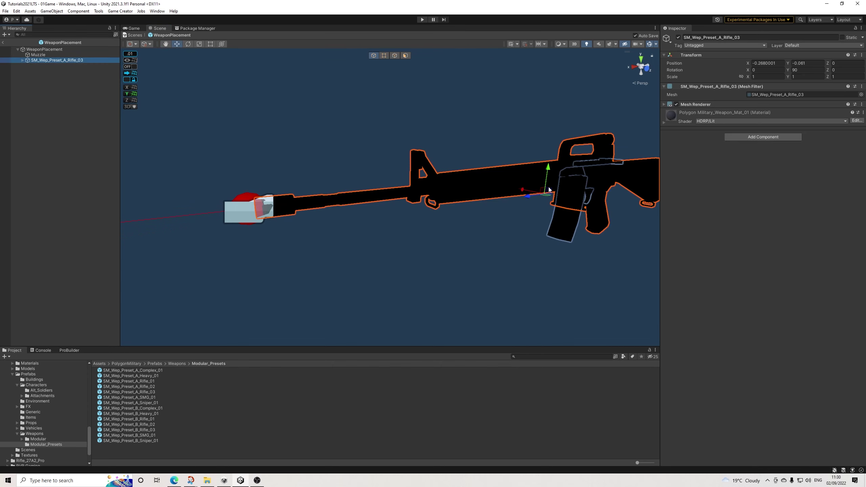
scroll(551, 193, down, 2)
scroll(369, 226, up, 4)
alt+drag(370, 227, 382, 204)
Leave the prefab for the 01Game scene and deactivate the Canvas-IngameMenu object
click(5, 11)
click(12, 46)
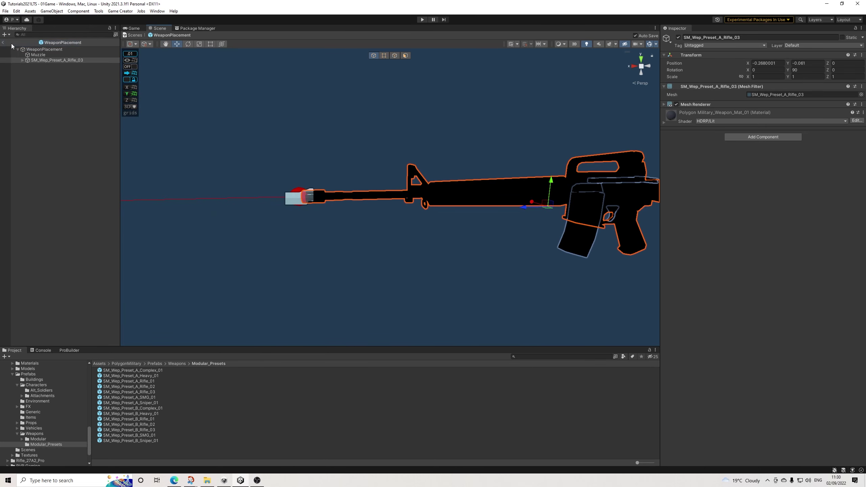
click(2, 42)
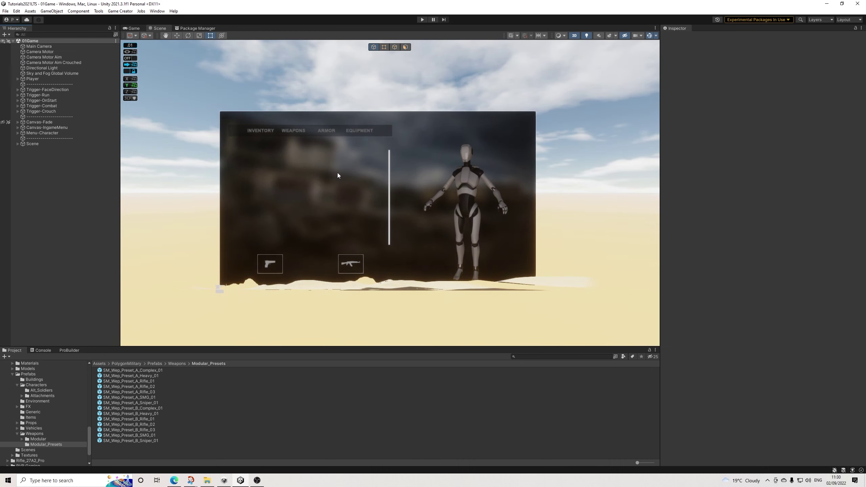
click(38, 128)
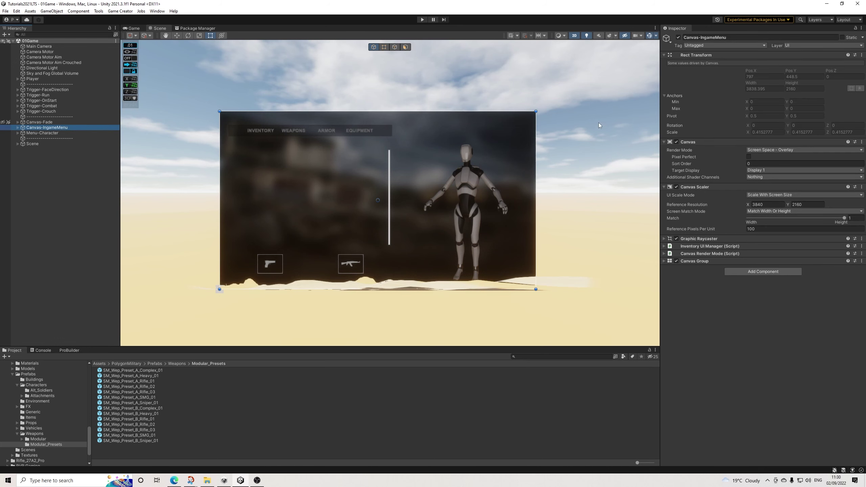
click(678, 36)
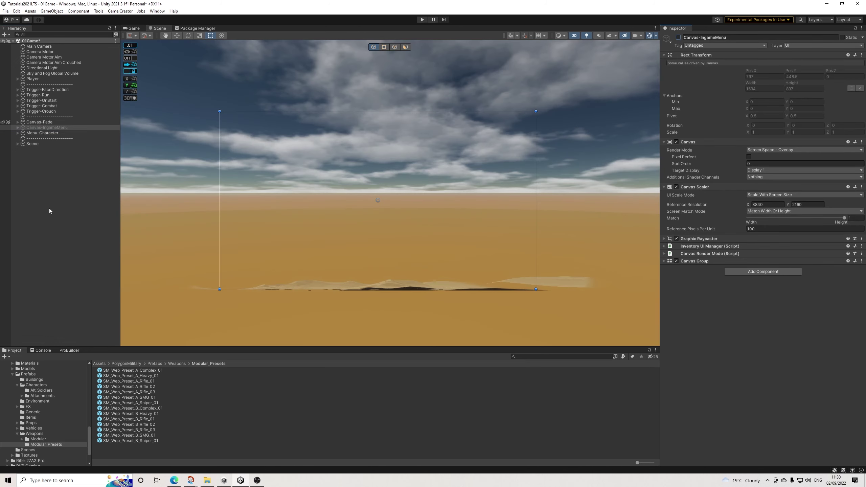
Create a Game Creator Trigger in the scene and change its event type to On Key Down
click(48, 208)
right_click(42, 151)
mouse_move(86, 231)
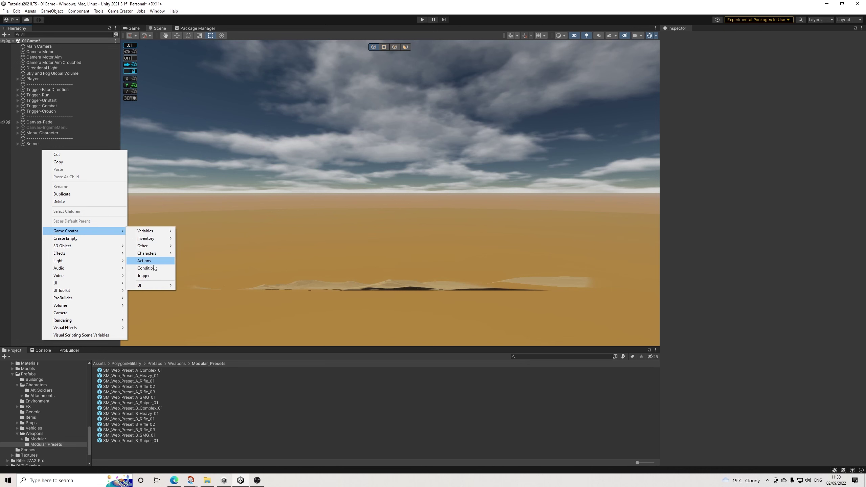
click(149, 277)
click(822, 151)
text(q)
key(BackSpace)
text(key)
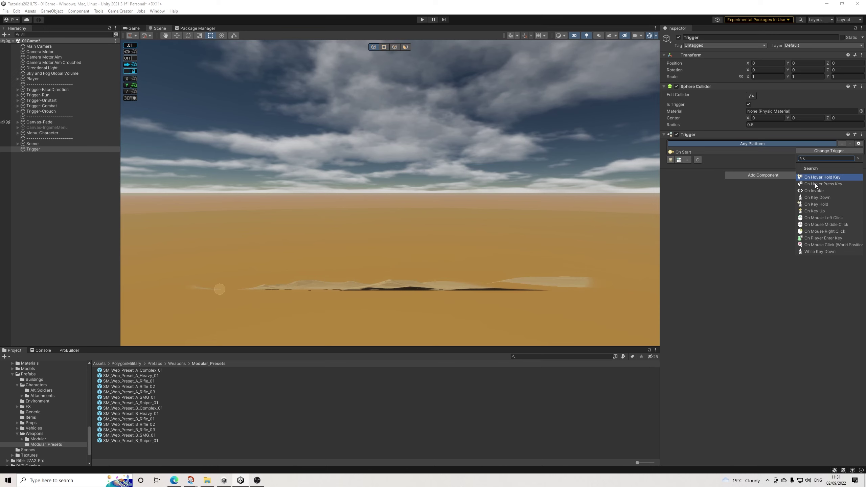
key(Down)
key(Down)
key(Return)
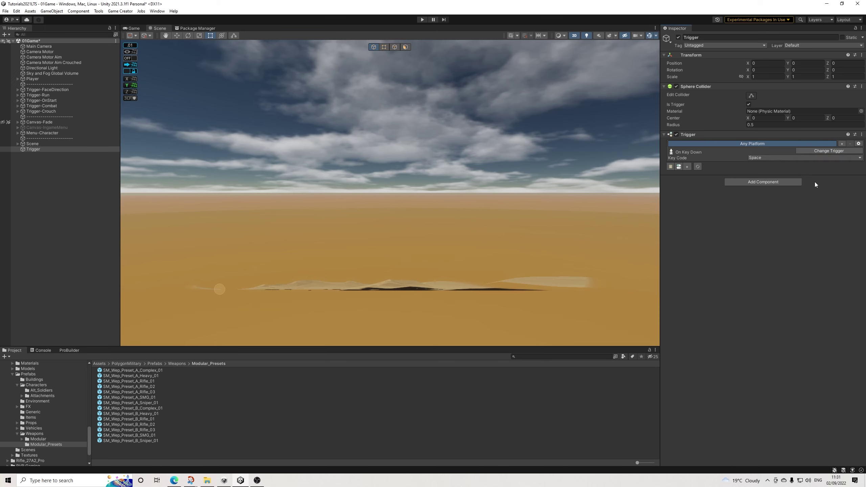
Set the new trigger's key code to Q
click(756, 158)
key(q)
key(q)
key(q)
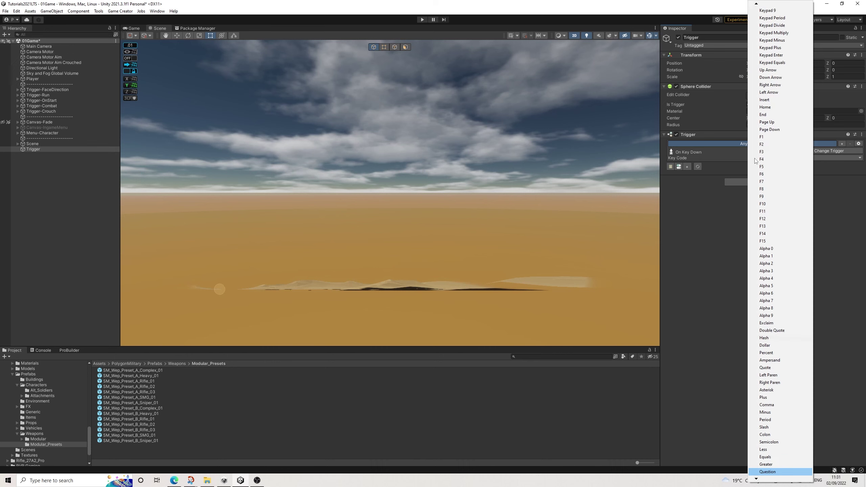
key(Return)
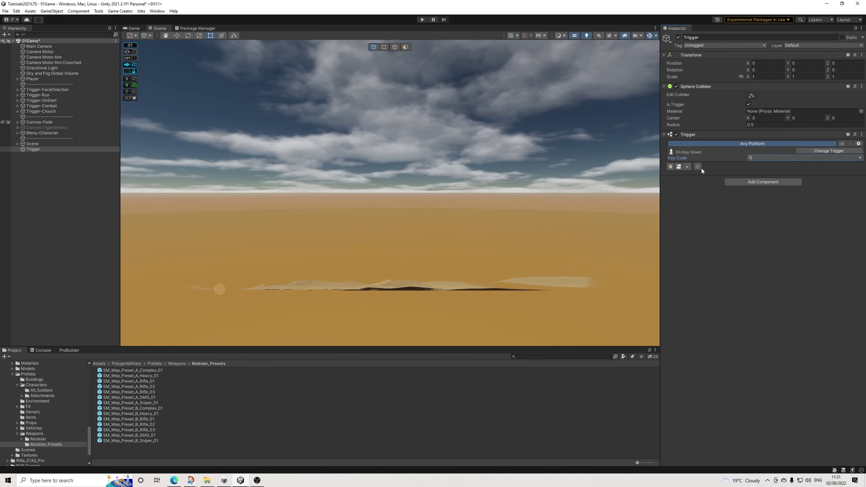
Attach a new Actions object to the trigger and select it among the trigger's children
click(670, 167)
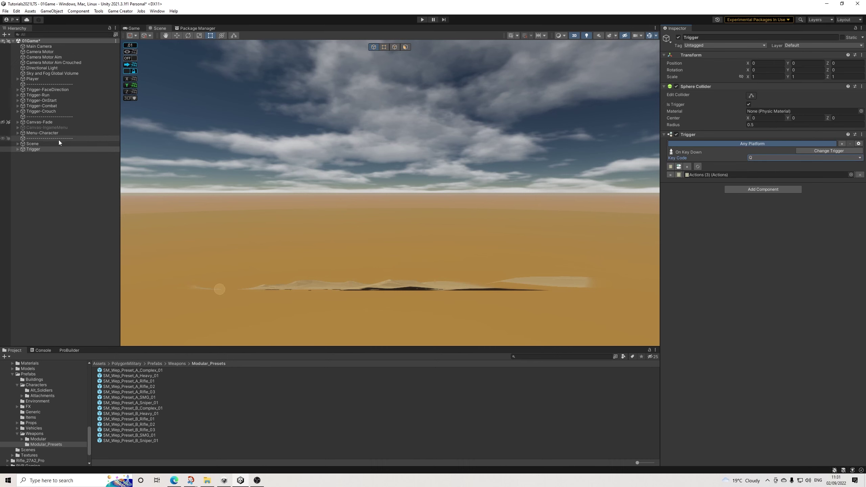
click(27, 150)
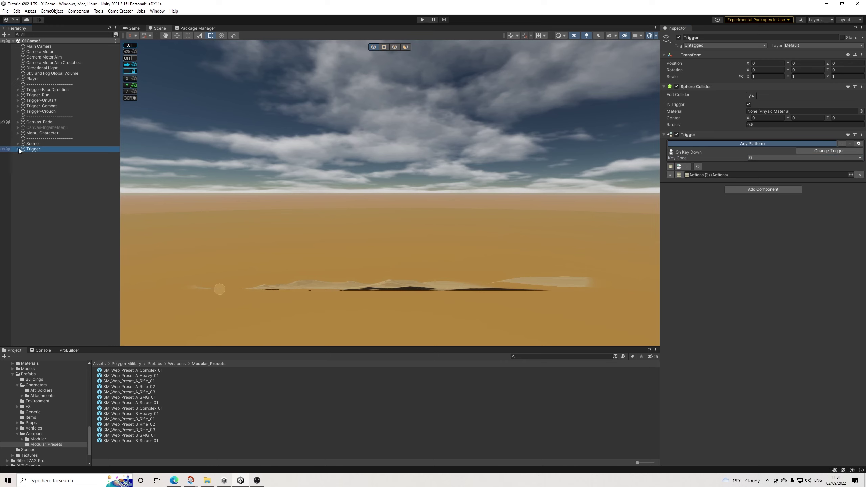
click(17, 149)
click(39, 154)
Add a Draw Weapon action for the Player with TwoHanded as its weapon
click(711, 97)
text(dra)
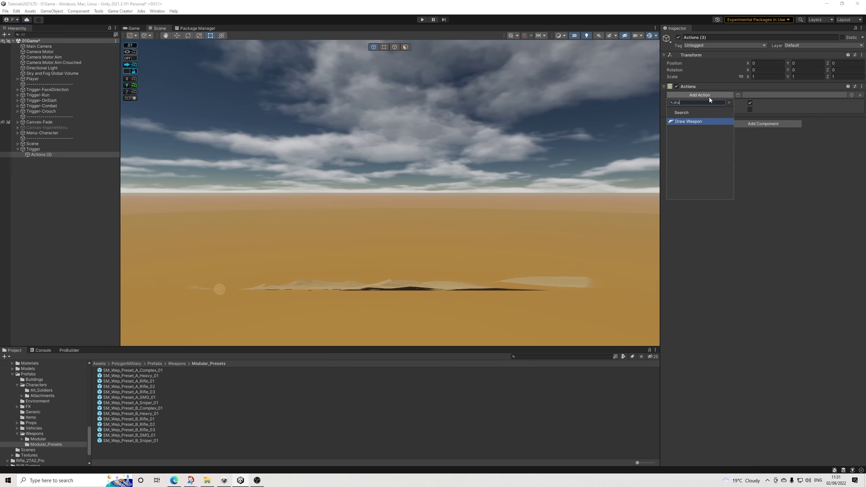
click(688, 122)
click(860, 109)
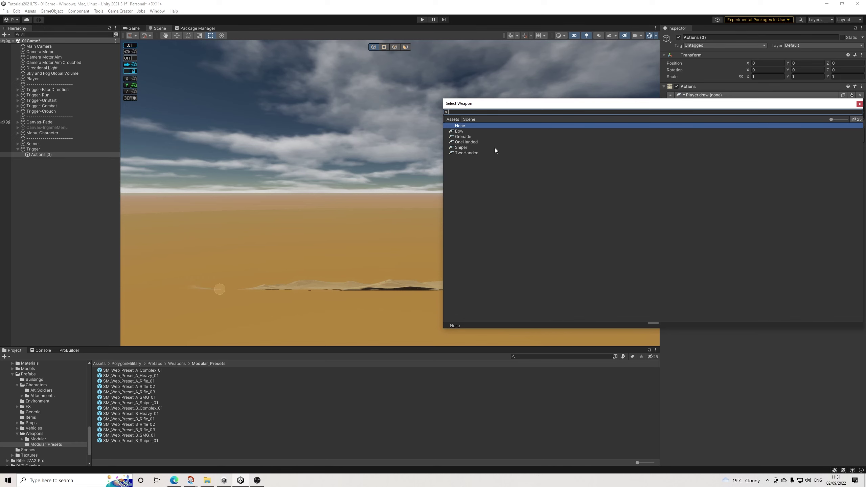
click(467, 153)
click(860, 104)
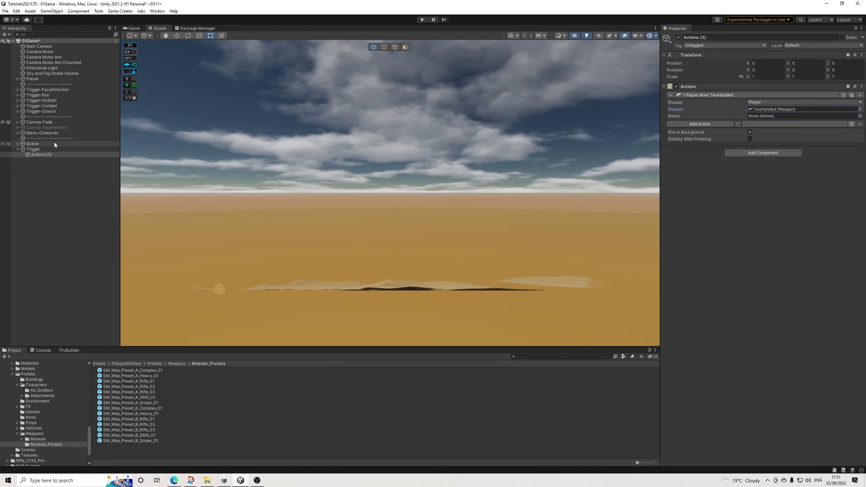
Frame the Player in the Scene view and turn off the 2D view mode
click(32, 79)
click(358, 27)
key(f)
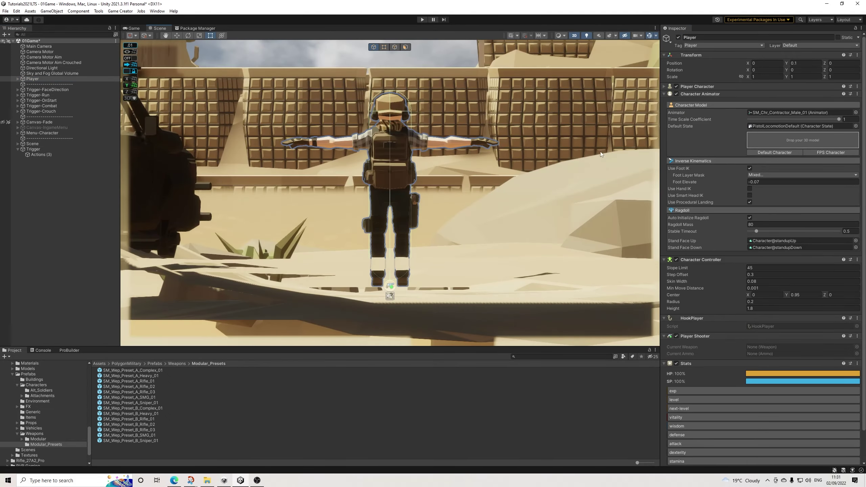
click(575, 36)
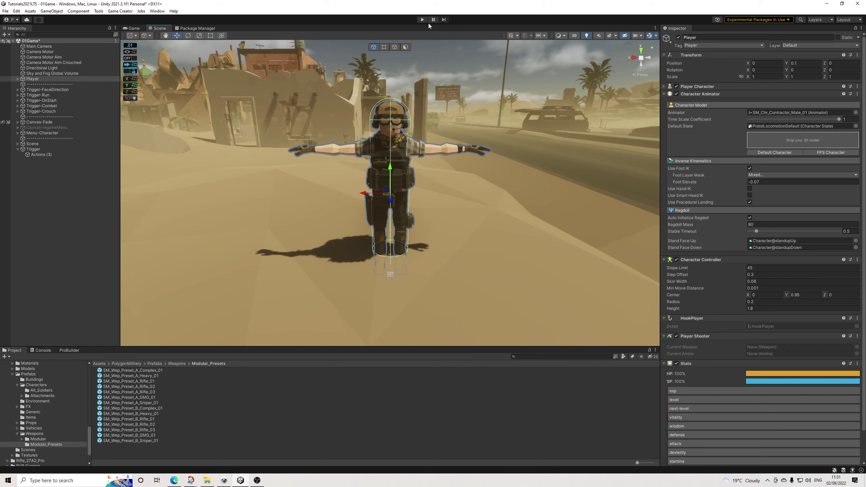
Run the game, draw the two-handed weapon and examine how the player holds the rifle from several sides
click(421, 20)
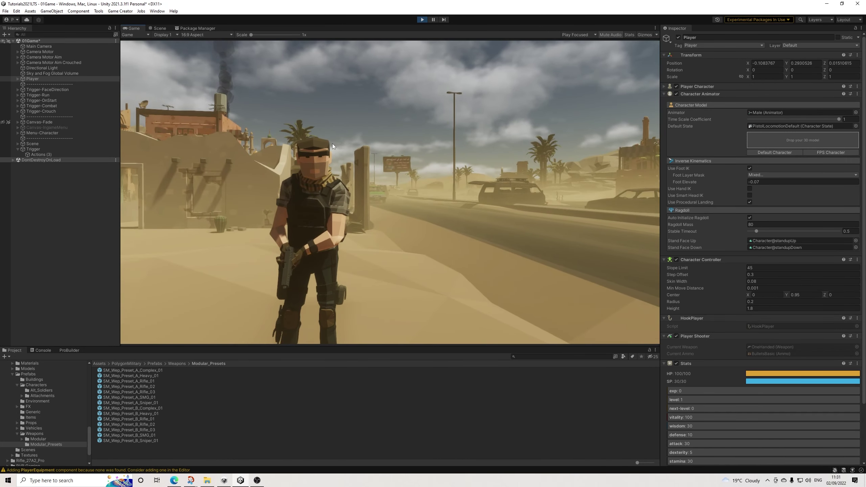
key(2)
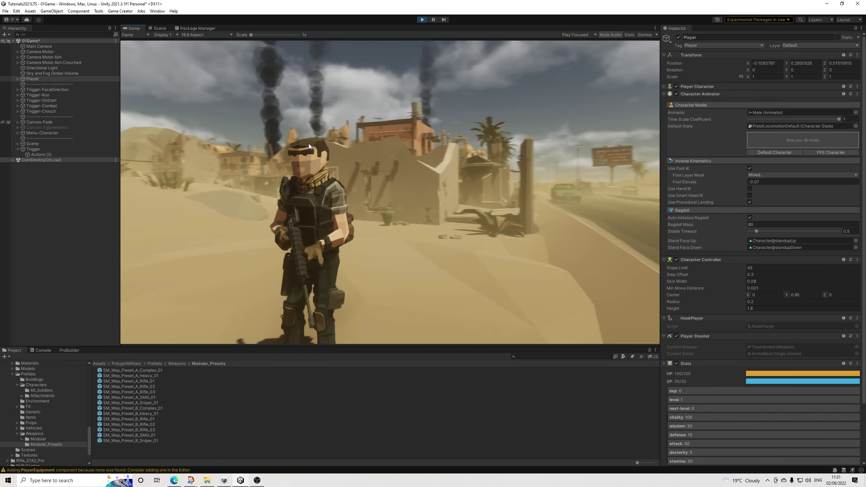
mouse_move(321, 149)
right_down()
mouse_move(331, 147)
mouse_move(197, 150)
mouse_move(279, 150)
mouse_move(246, 148)
right_up()
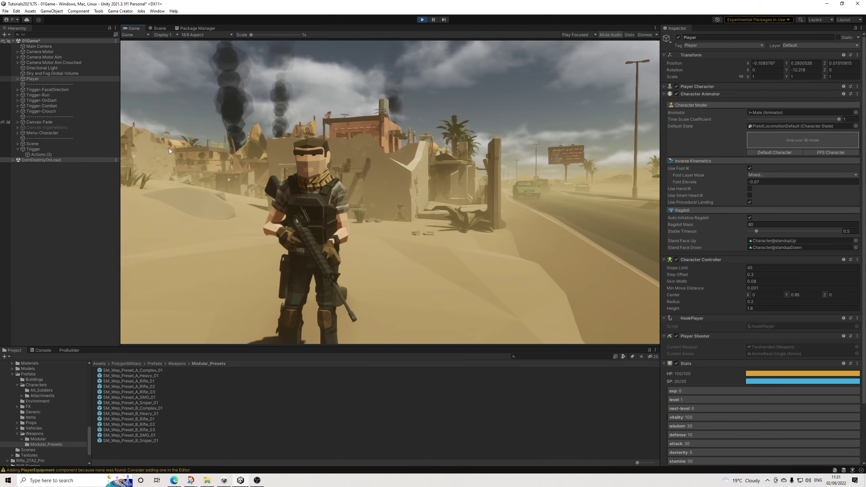
mouse_move(182, 155)
right_down()
mouse_move(147, 150)
mouse_move(190, 155)
mouse_move(387, 2)
mouse_move(437, 22)
mouse_move(266, 75)
mouse_move(55, 108)
right_up()
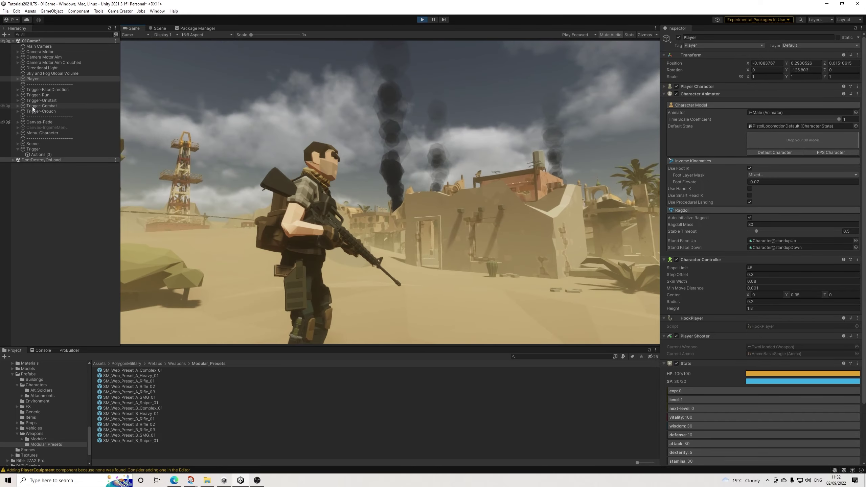
Remove Conditions-StopAim from Trigger-Combat's On Mouse Up trigger while the game is running
click(18, 107)
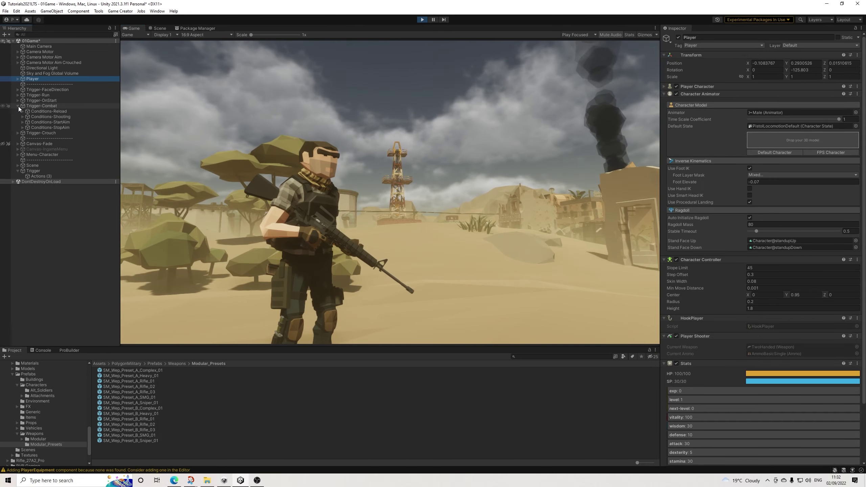
click(60, 122)
click(55, 106)
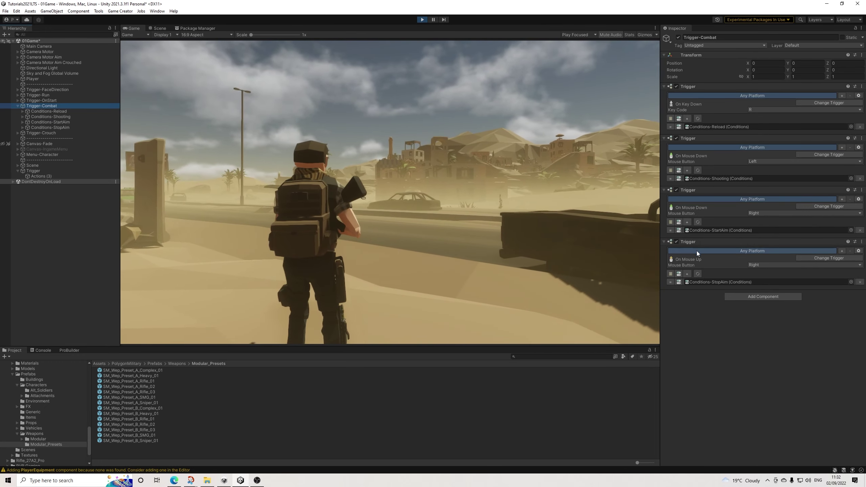
click(860, 281)
Aim the rifle, pause the game and examine the hands' placement on the rifle in the Scene view
right_click(405, 204)
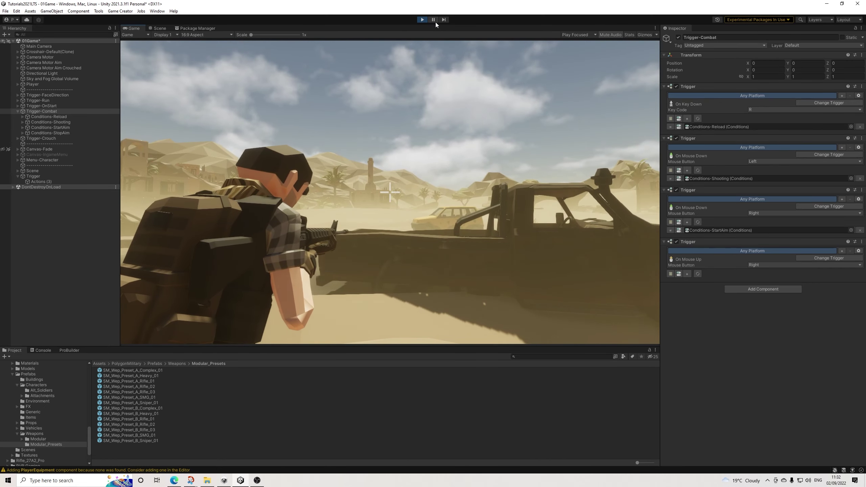
click(436, 22)
scroll(487, 158, up, 4)
middle_drag(489, 160, 451, 199)
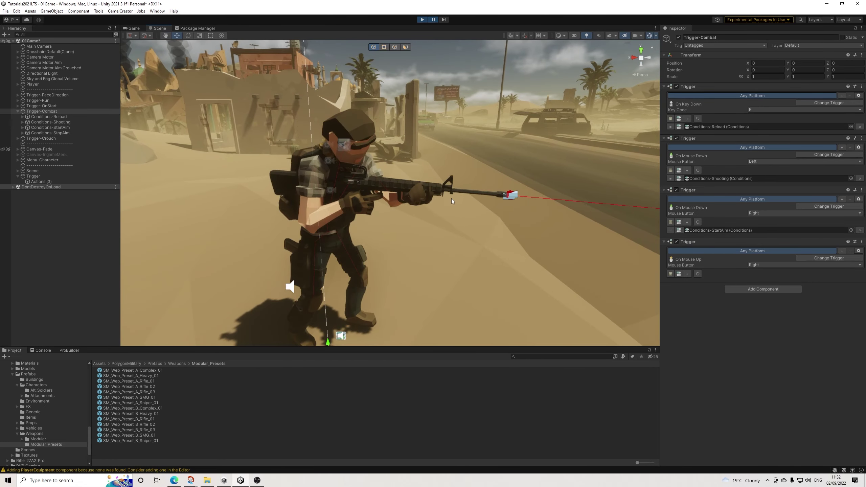
scroll(455, 198, up, 4)
alt+drag(454, 198, 425, 227)
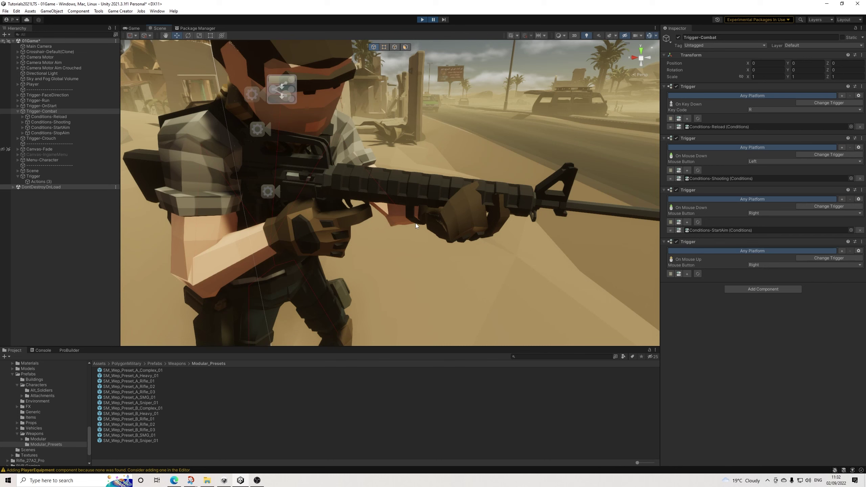
click(133, 28)
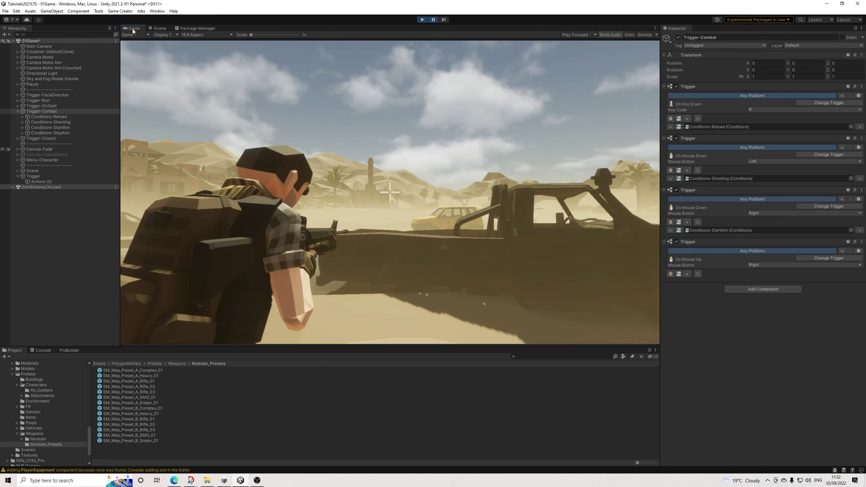
click(158, 29)
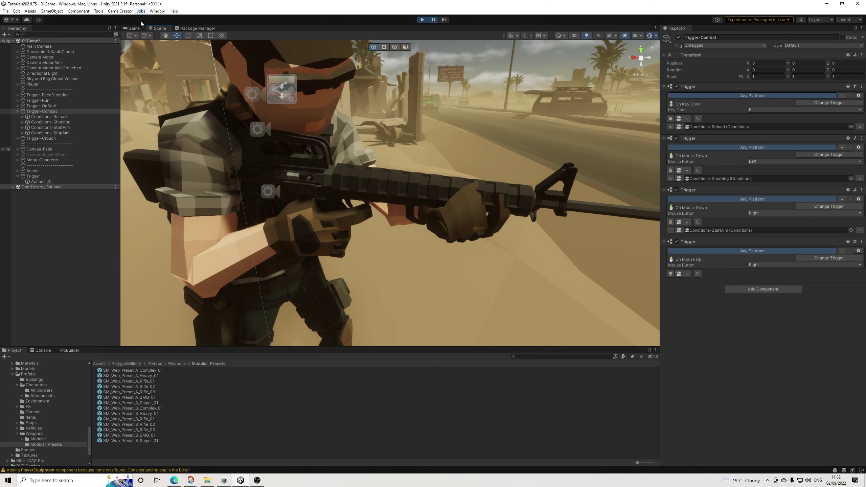
Select WeaponPlacement(Clone) in the player's right hand and move it to about X 0.3965, Y 0.0252, Z -0.0291 to fit the aiming hands
click(132, 29)
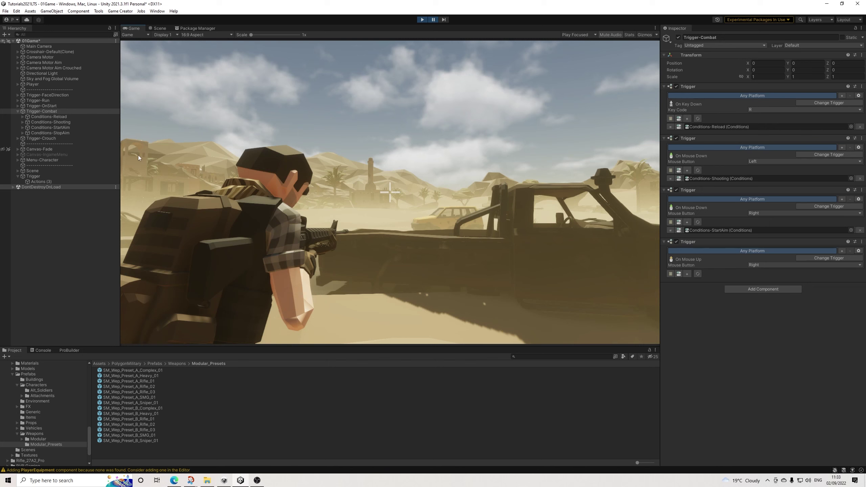
click(158, 28)
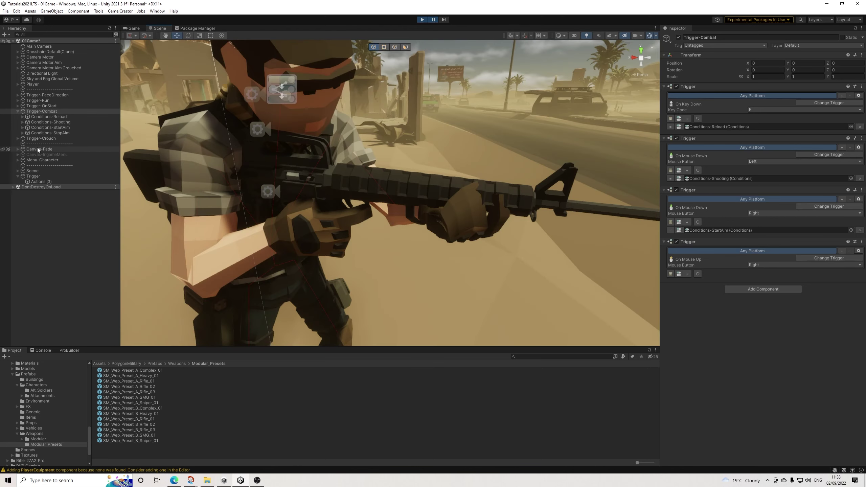
click(313, 170)
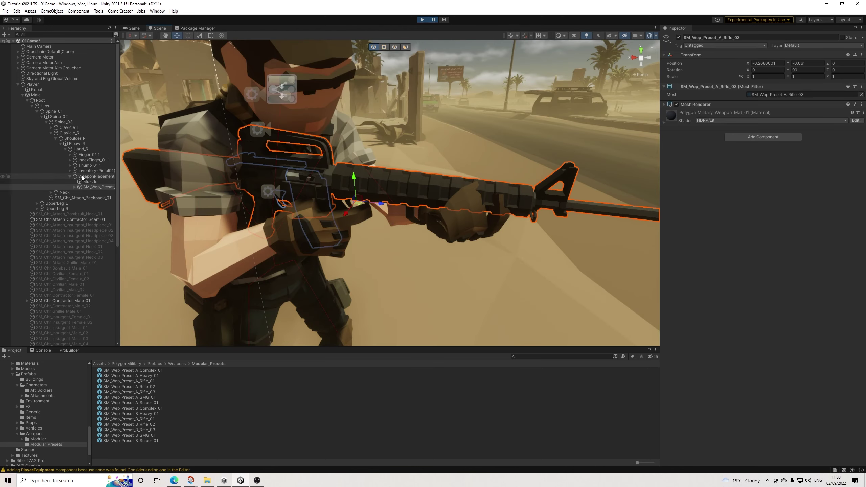
click(83, 176)
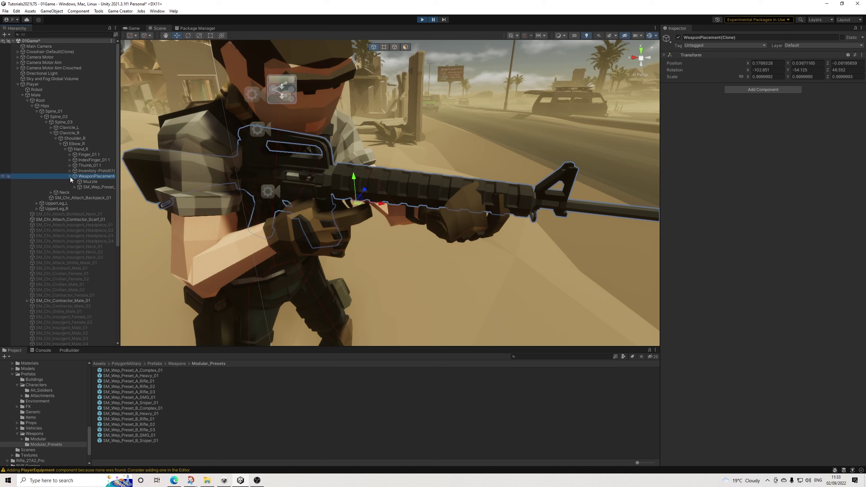
mouse_move(381, 204)
mouse_down()
mouse_move(483, 216)
mouse_move(357, 228)
mouse_move(347, 218)
mouse_move(405, 204)
mouse_move(377, 188)
mouse_up()
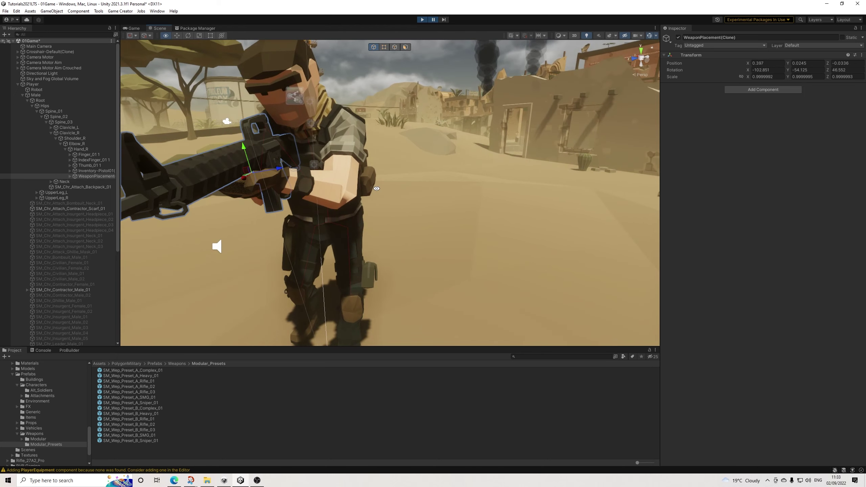
alt+drag(256, 177, 408, 213)
scroll(420, 211, down, 5)
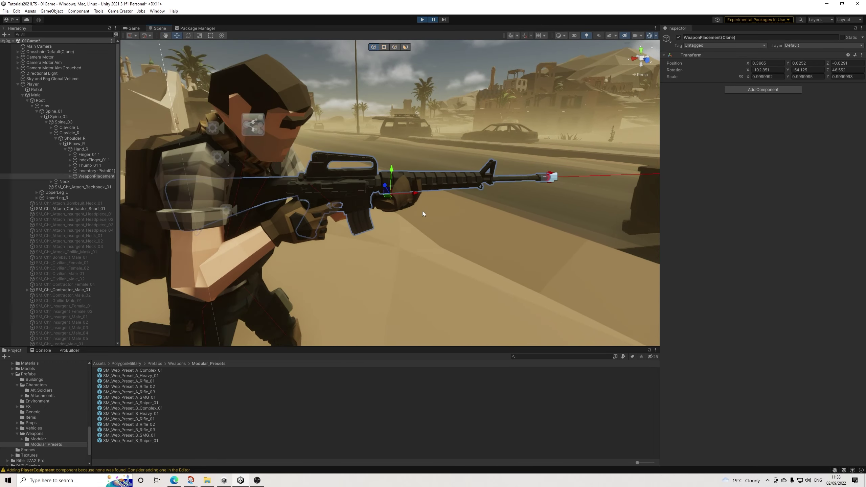
alt+drag(370, 233, 257, 248)
scroll(506, 235, up, 5)
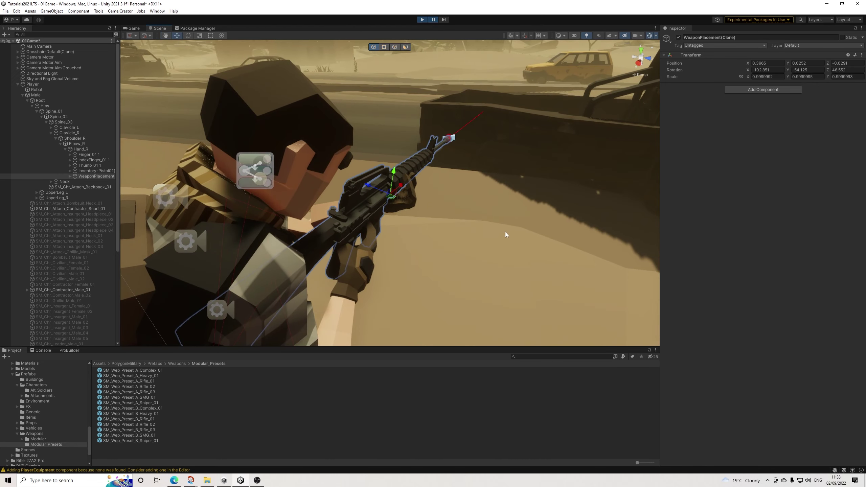
Check the aim in the running game, pause it, and refine WeaponPlacement(Clone)'s position to about X 0.3951, Y 0.0243, Z -0.0204
click(436, 21)
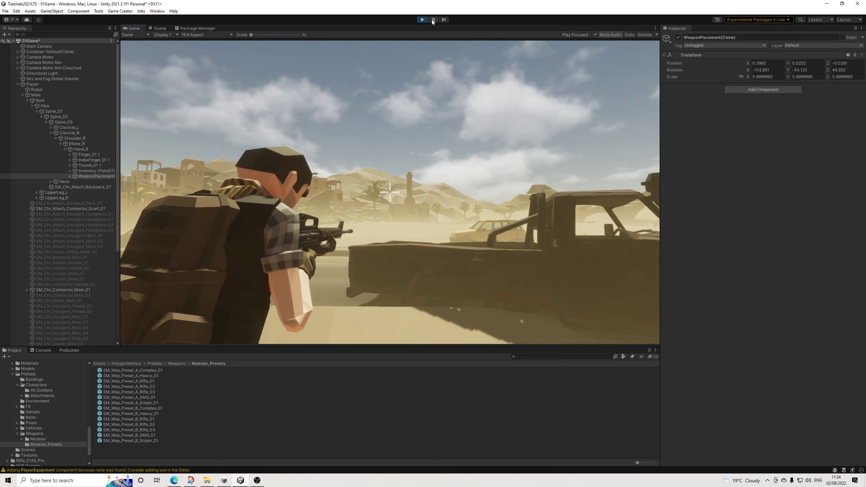
click(433, 20)
click(157, 28)
scroll(383, 177, up, 6)
scroll(383, 177, up, 2)
alt+drag(380, 177, 93, 120)
drag(417, 161, 645, 275)
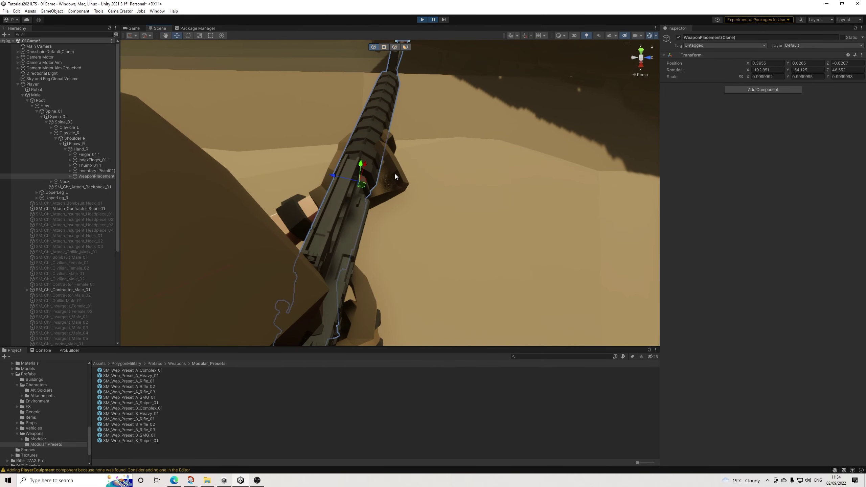
alt+drag(383, 178, 405, 192)
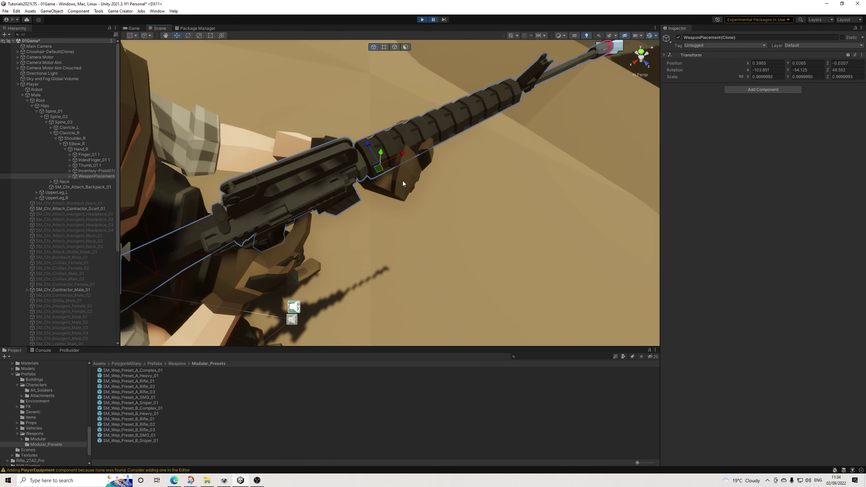
alt+drag(341, 211, 366, 187)
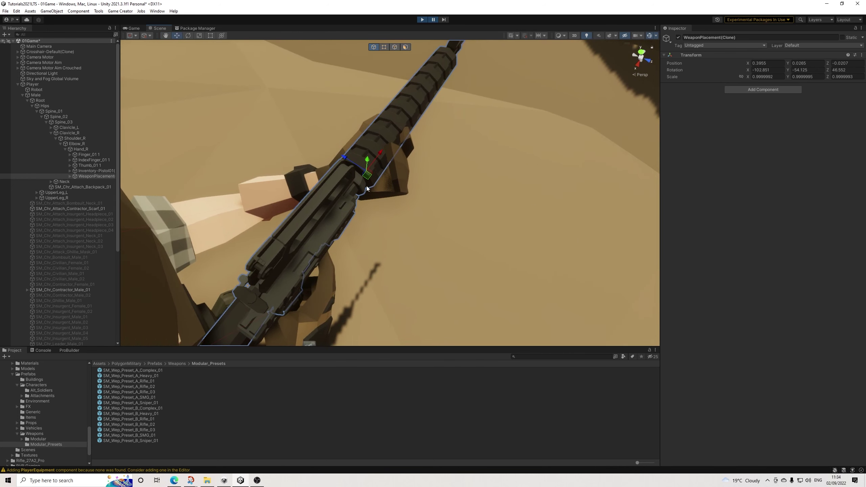
alt+drag(461, 194, 327, 127)
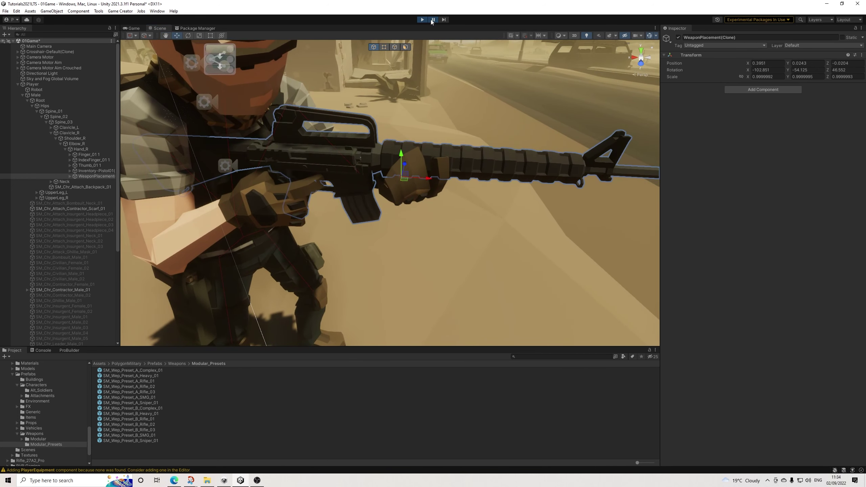
Resume the game and capture a screen snip of WeaponPlacement(Clone)'s Transform values in the Inspector
click(432, 20)
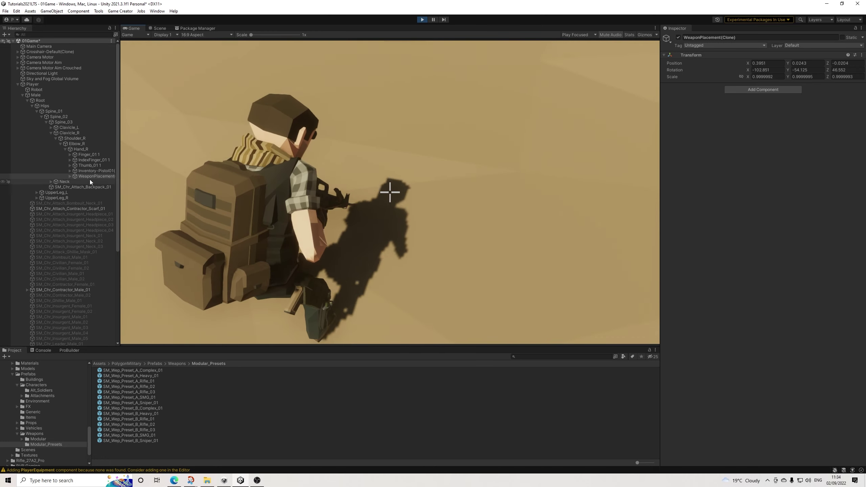
click(89, 177)
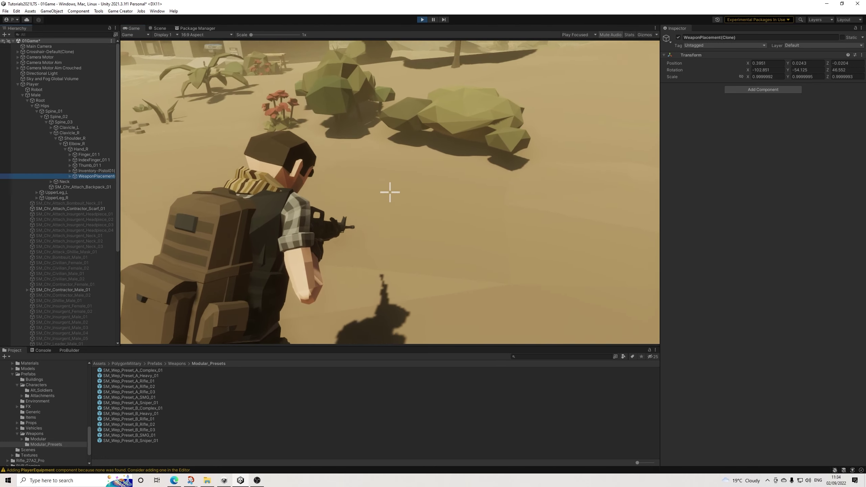
key(shift+super+s)
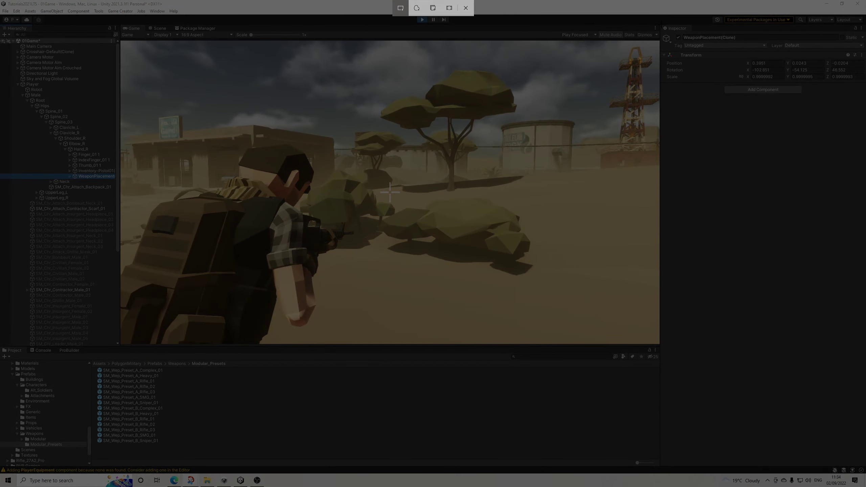
drag(662, 24, 863, 103)
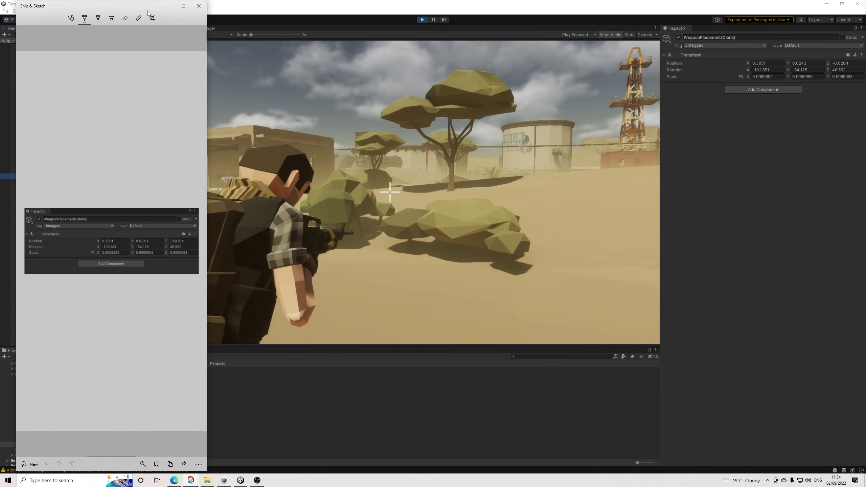
click(235, 6)
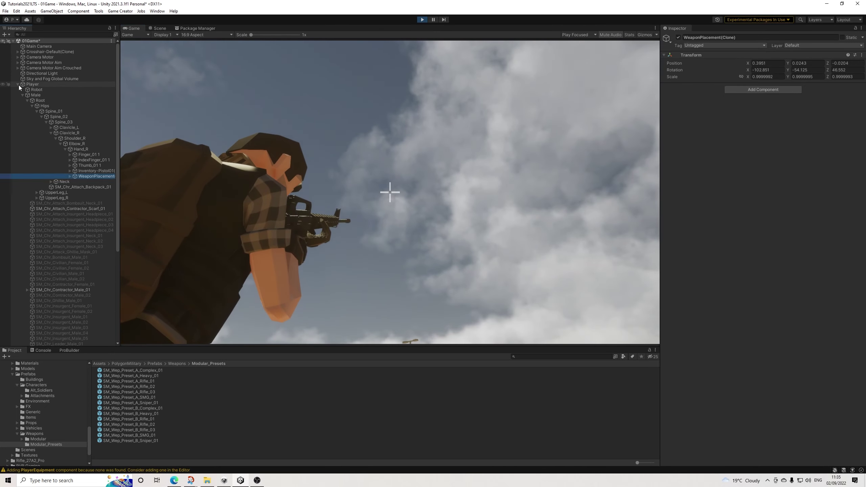
Execute the Actions-StopAim actions from the PlayerCrouch False clause of Conditions-StopAim, aiming once more in between, to make the player stop aiming
click(18, 84)
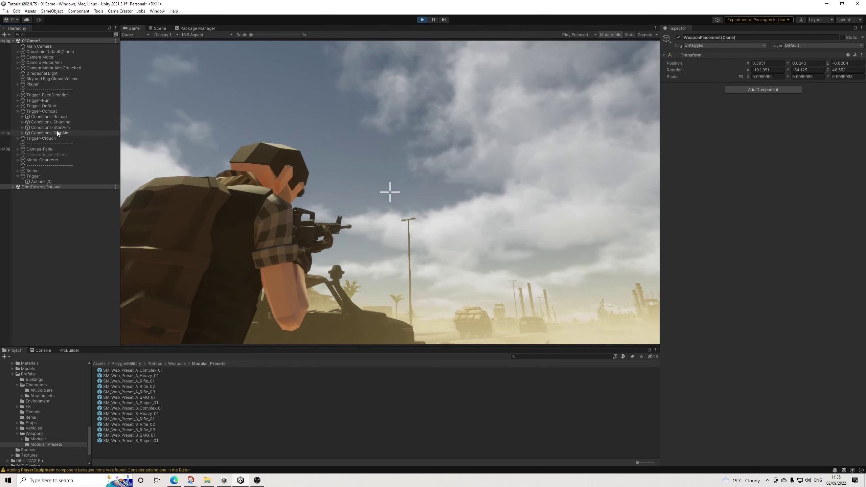
click(57, 132)
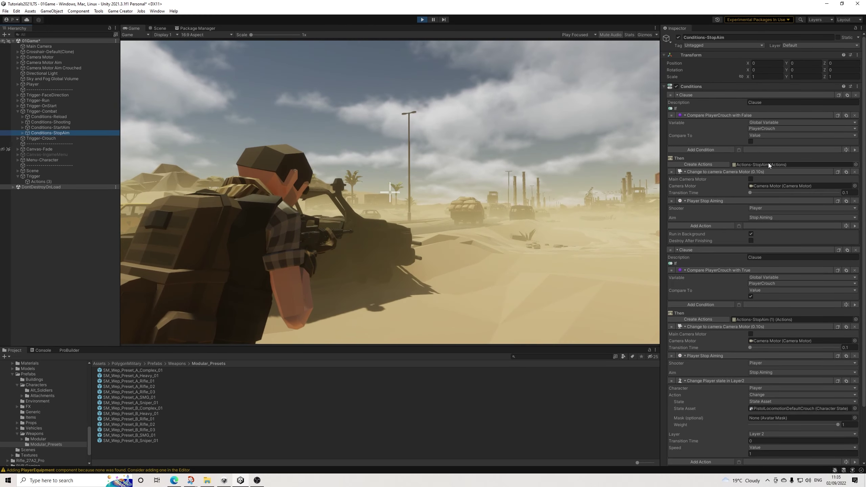
scroll(769, 164, down, 3)
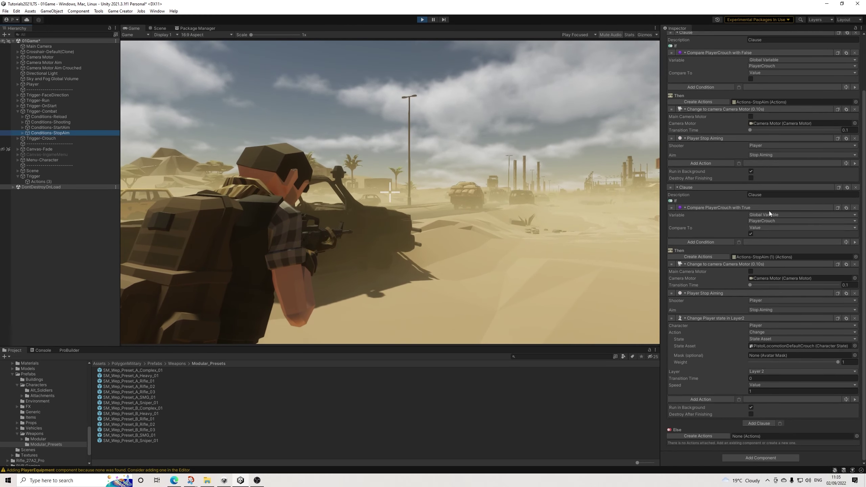
scroll(779, 152, up, 2)
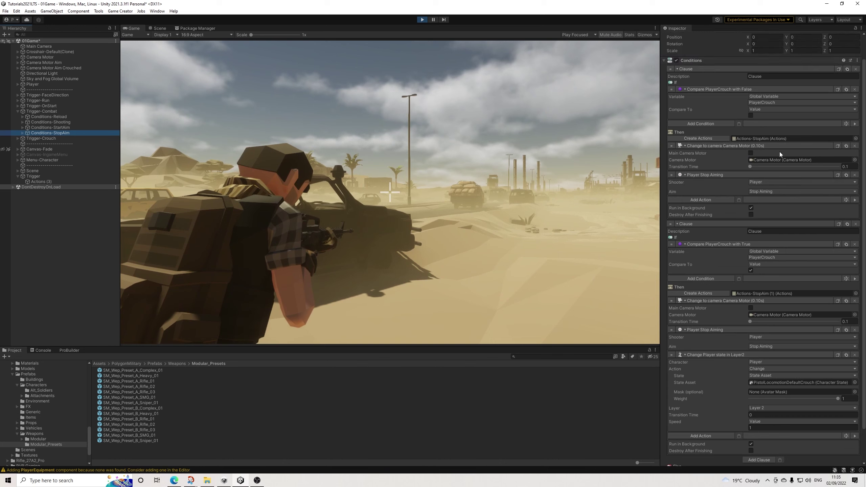
click(855, 200)
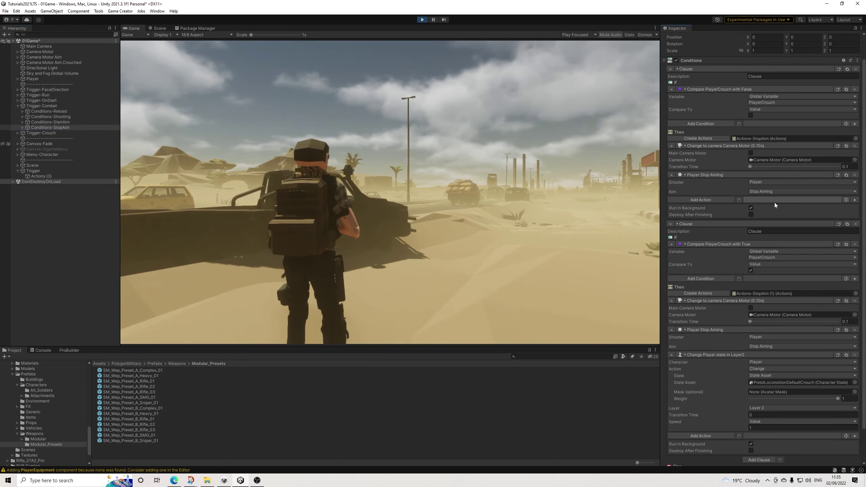
right_click(438, 195)
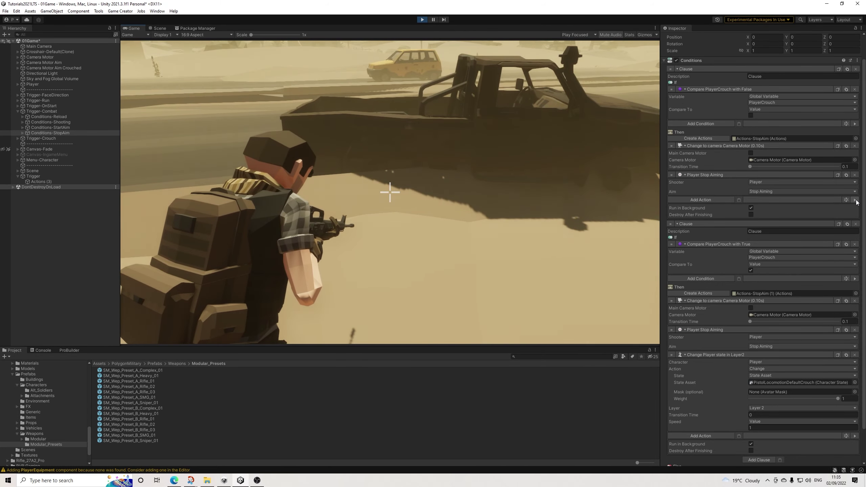
click(855, 201)
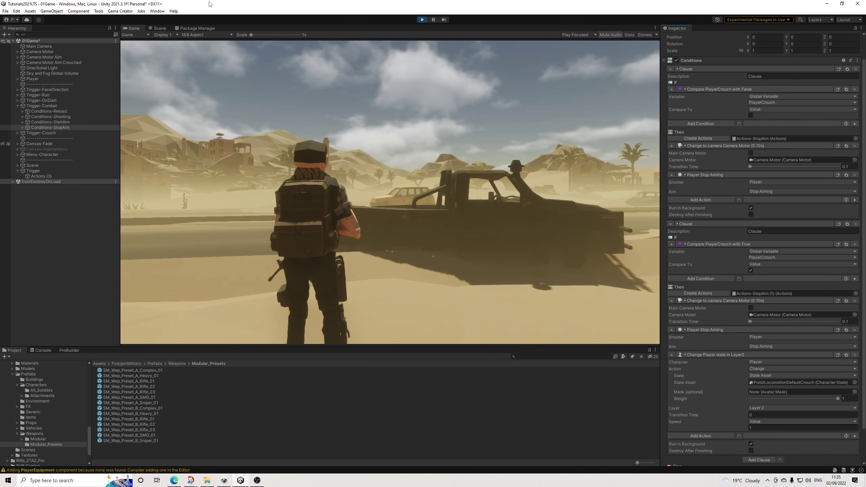
Rotate WeaponPlacement(Clone) to about X -100, Z -35.5 and move it to about X 0.388, Y 0.076, Z -0.028 to fit the non-aiming pose
click(158, 29)
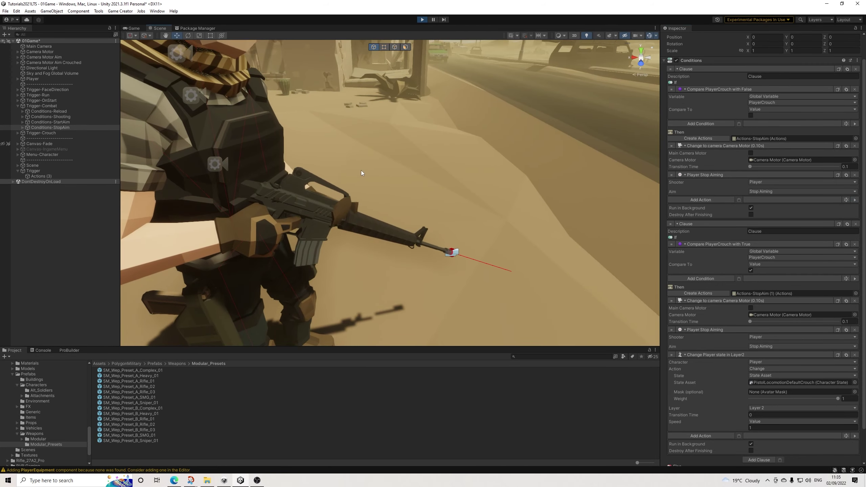
alt+drag(455, 167, 436, 149)
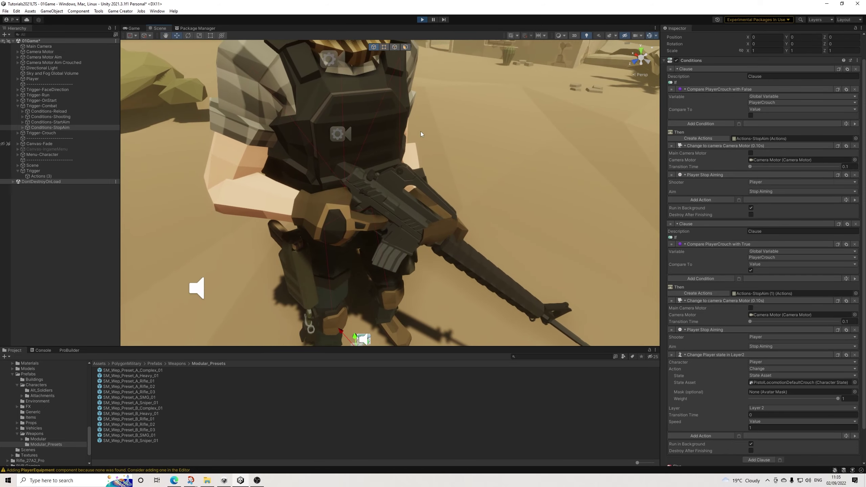
alt+drag(513, 167, 494, 156)
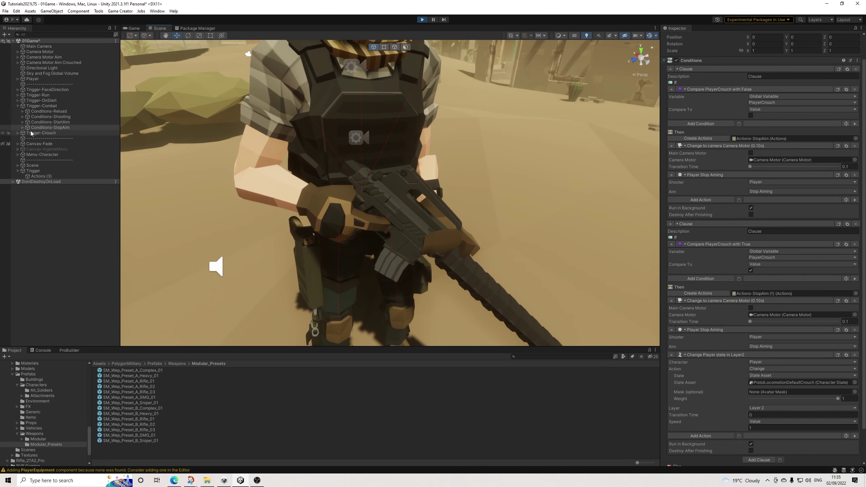
click(398, 212)
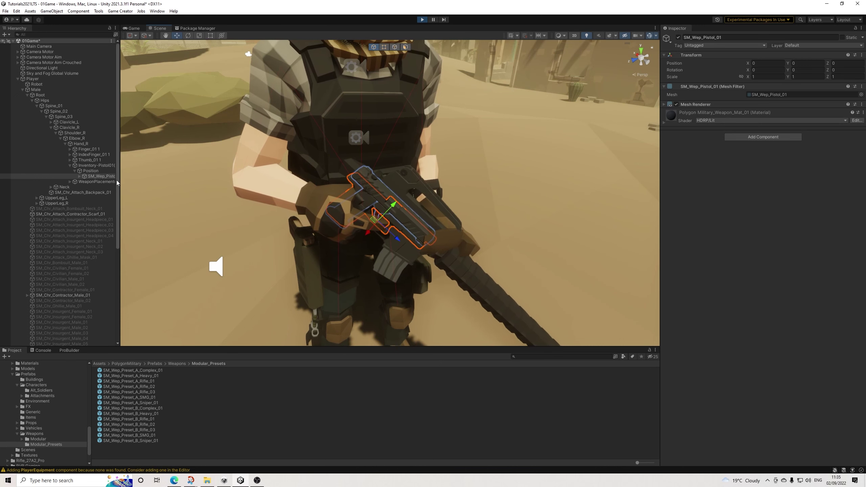
click(94, 166)
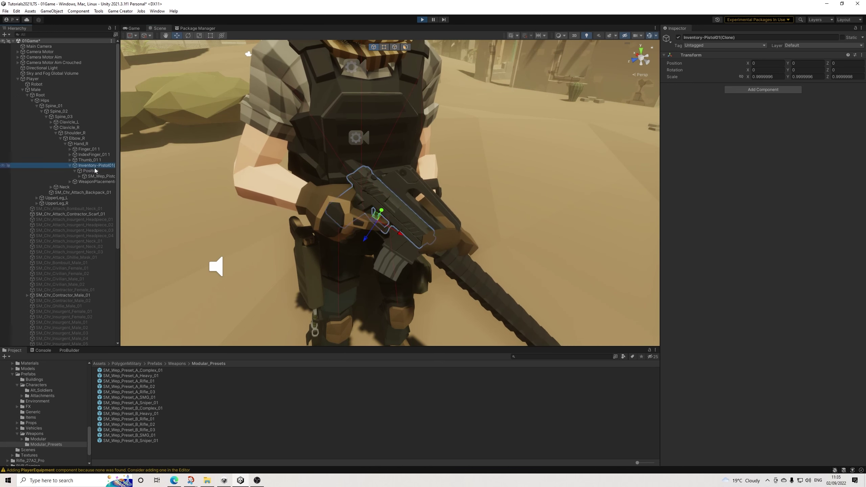
click(70, 165)
click(94, 171)
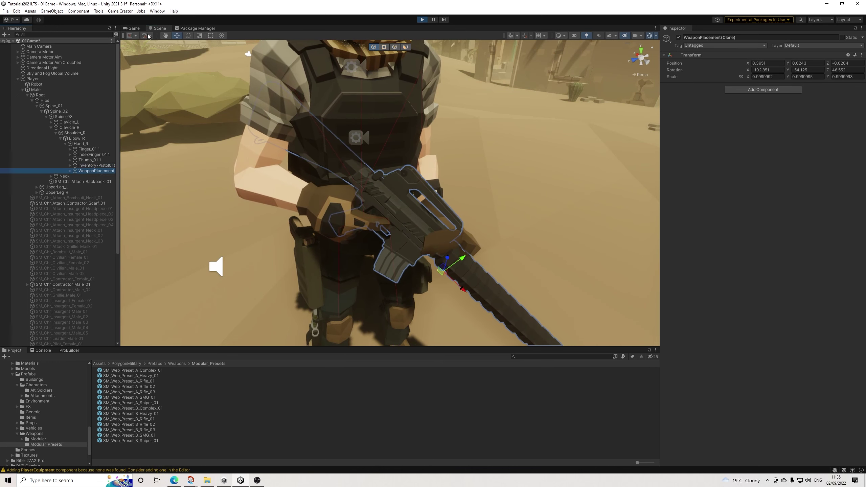
click(188, 36)
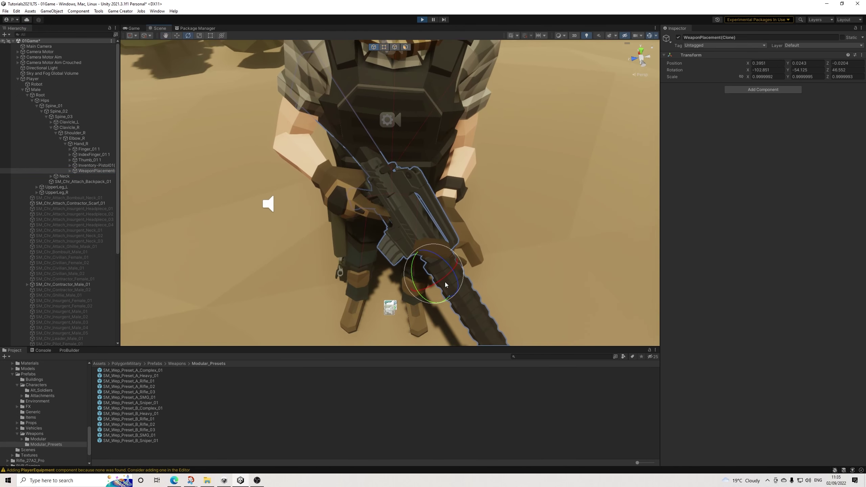
drag(427, 302, 440, 301)
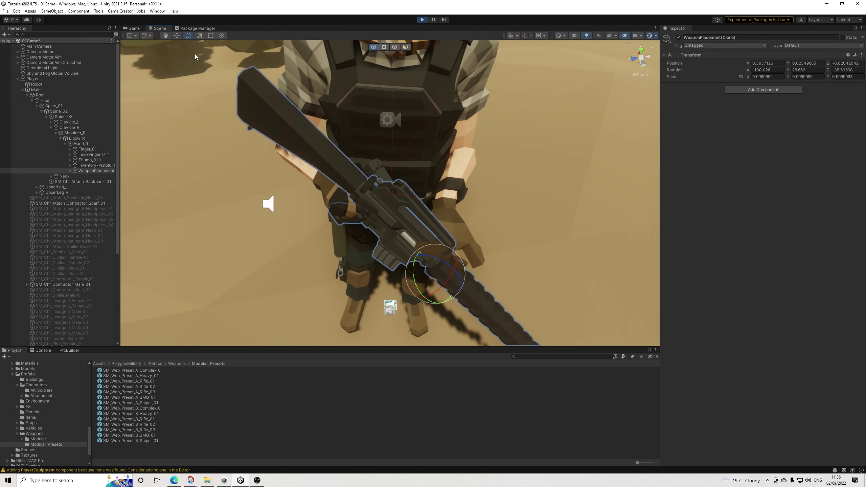
drag(451, 271, 444, 241)
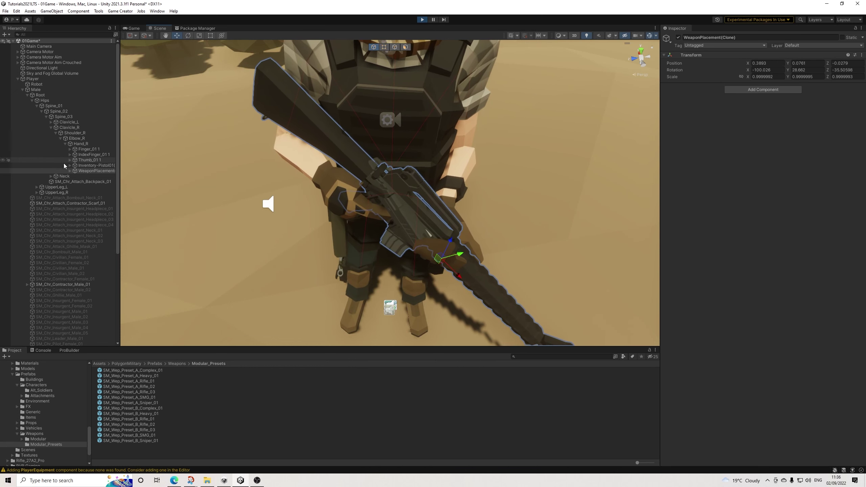
Rotate WeaponPlacement(Clone) to about Z -25.8 and move it to about X 0.385, Y 0.064, Z -0.105 for the idle rifle pose
right_drag(392, 150, 398, 148)
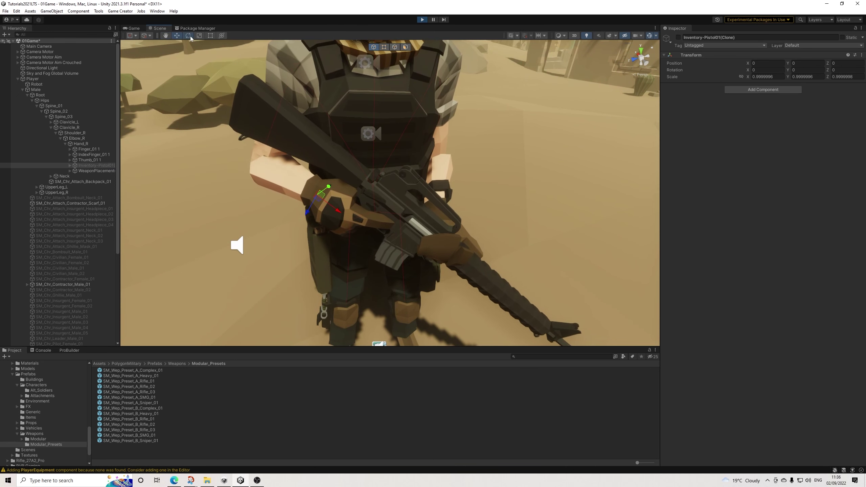
click(188, 35)
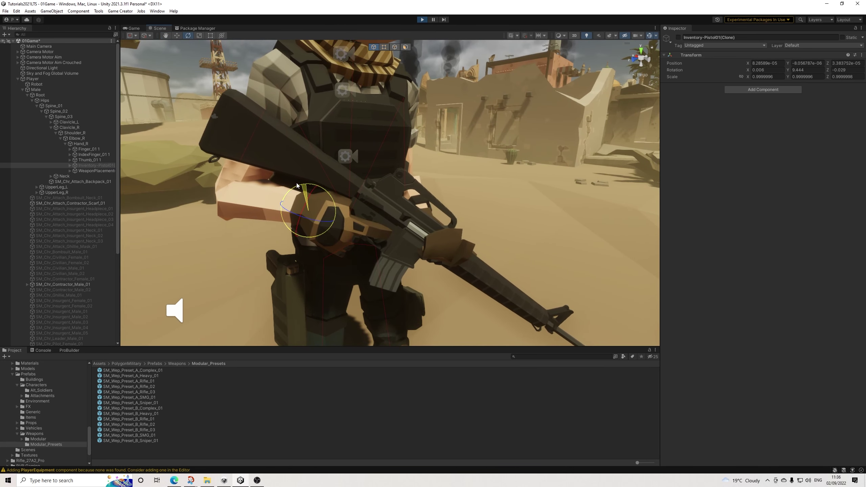
click(98, 171)
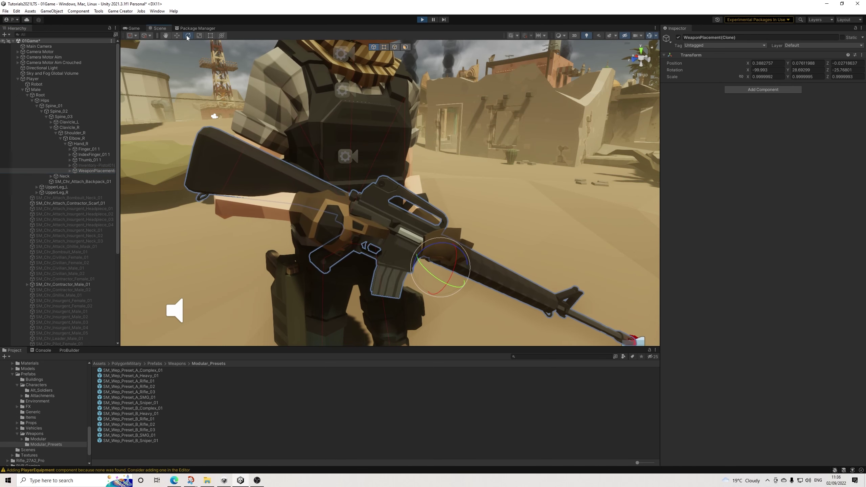
key(w)
drag(443, 244, 511, 181)
scroll(509, 186, down, 5)
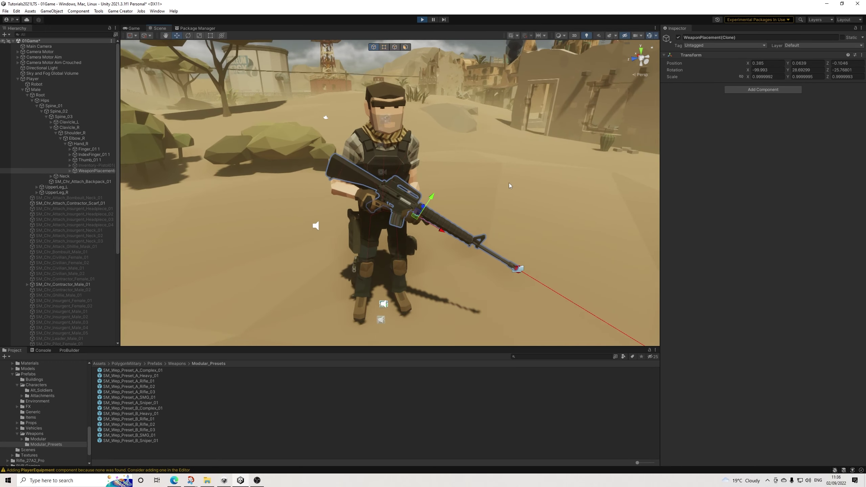
Check the rifle's idle and aiming poses in the running game by moving and aiming the player
click(134, 28)
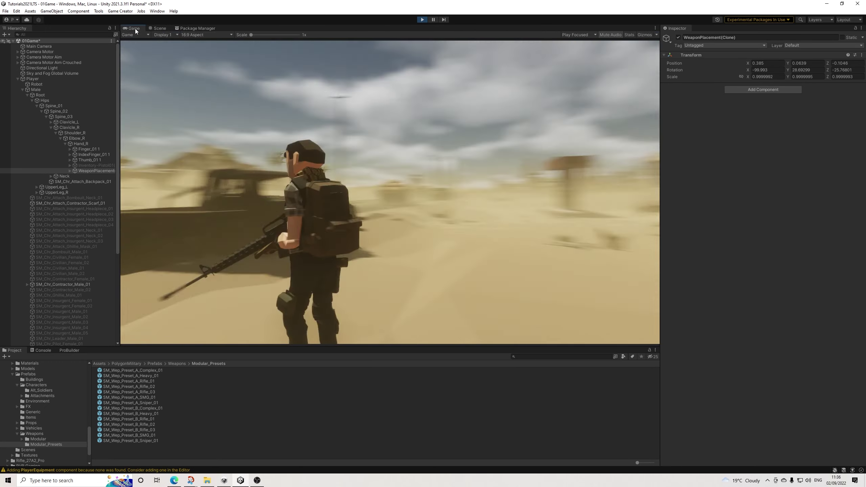
mouse_move(353, 123)
right_down()
mouse_move(77, 169)
mouse_move(84, 152)
right_up()
key(d)
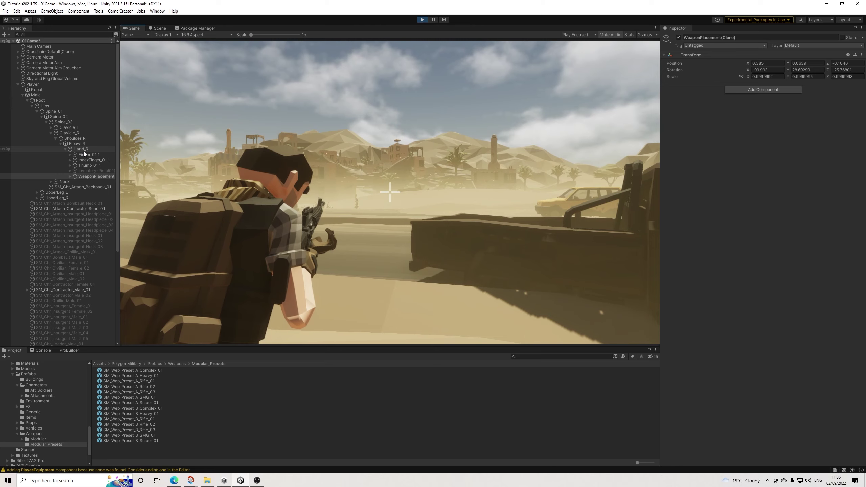
mouse_move(83, 152)
right_down()
mouse_move(321, 168)
mouse_move(55, 134)
mouse_move(92, 149)
mouse_move(92, 166)
right_up()
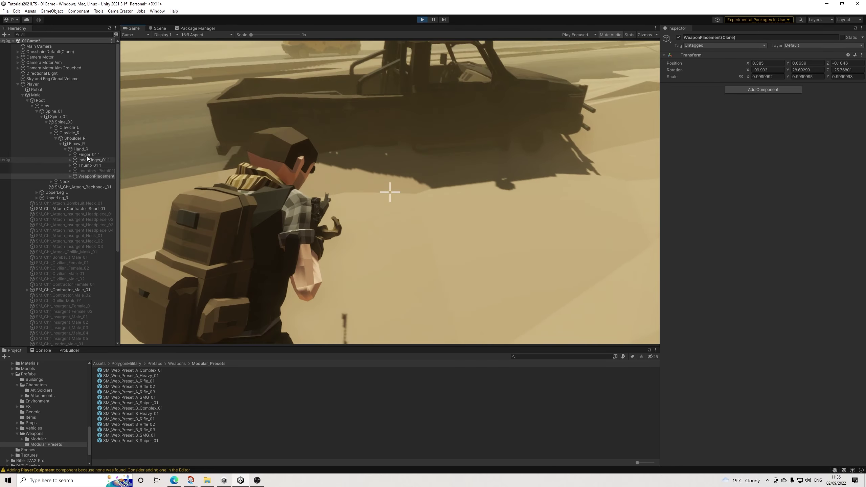
Capture a screen snip of the Inspector's Transform values for WeaponPlacement(Clone) under Hand_R
click(85, 150)
click(88, 176)
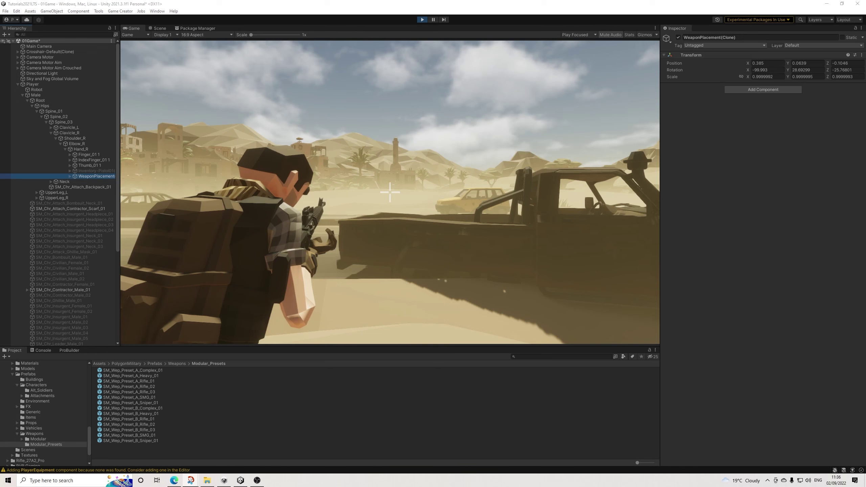
key(super+shift+s)
drag(660, 23, 865, 109)
click(505, 179)
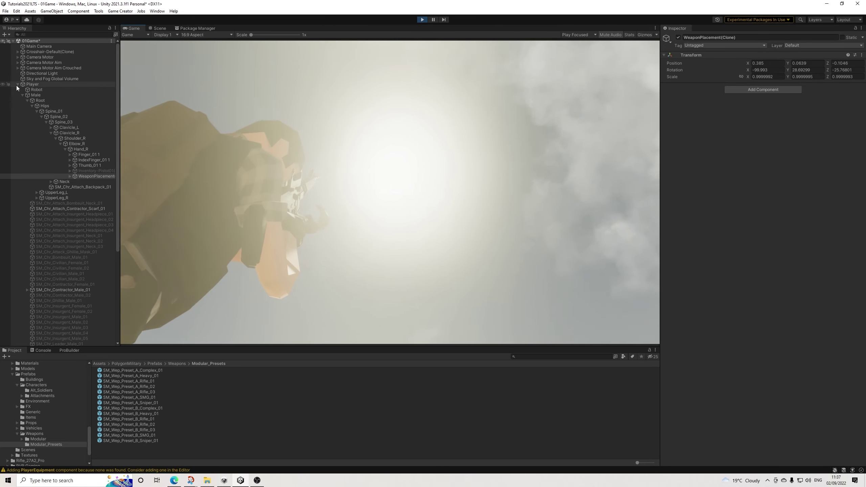
Execute the stop-aim actions from Conditions-StopAim's PlayerCrouch False clause and inspect the player's idle rifle pose in the scene
click(17, 85)
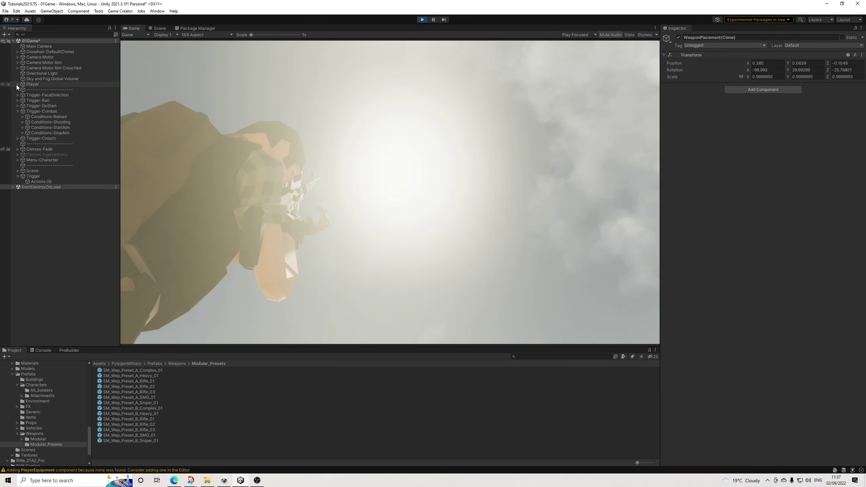
click(55, 132)
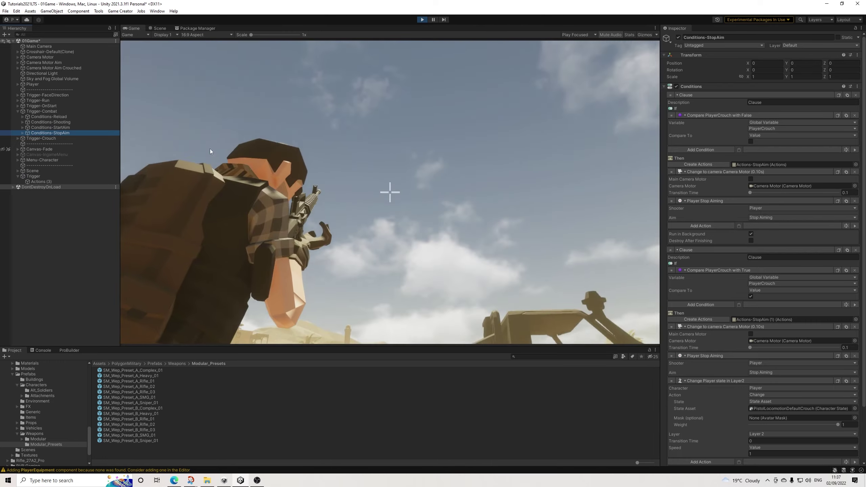
click(856, 227)
right_click(466, 213)
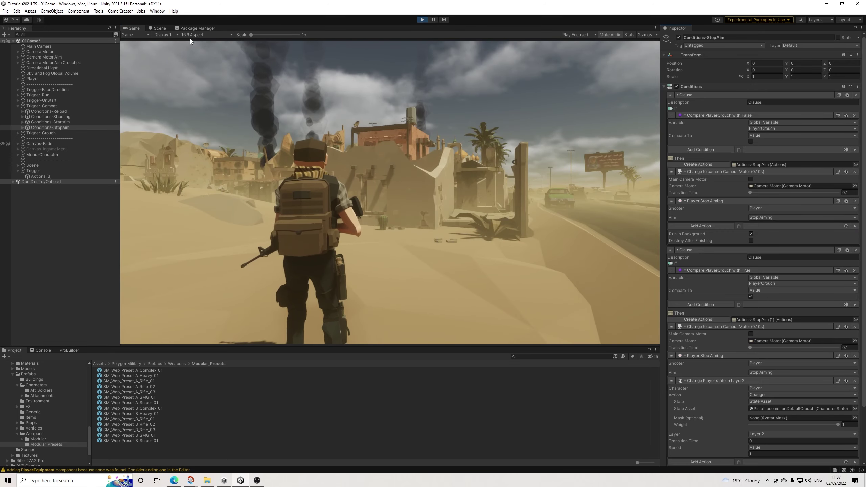
click(158, 28)
alt+drag(376, 318, 563, 239)
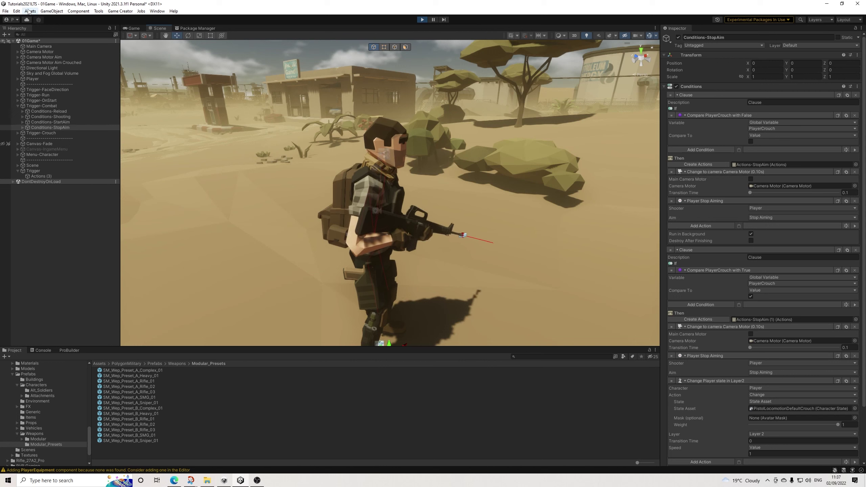
Try to save the scene, select WeaponPlacement(Clone) under Hand_R, and exit play mode
click(6, 12)
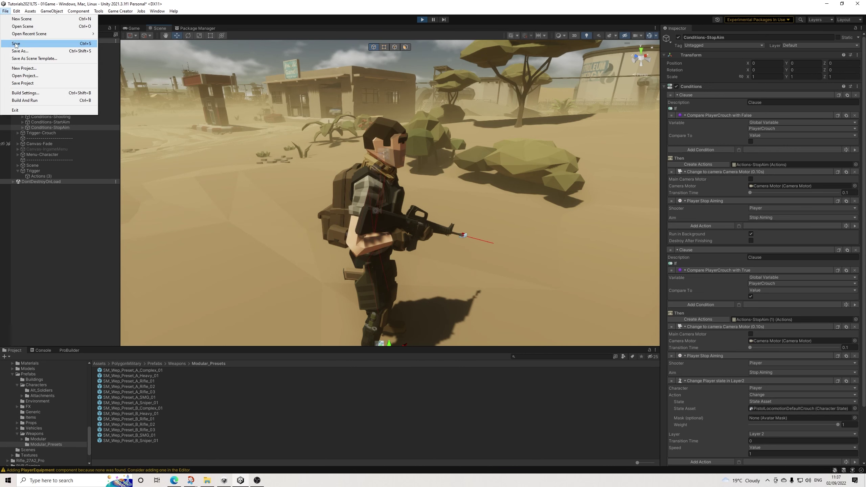
click(15, 44)
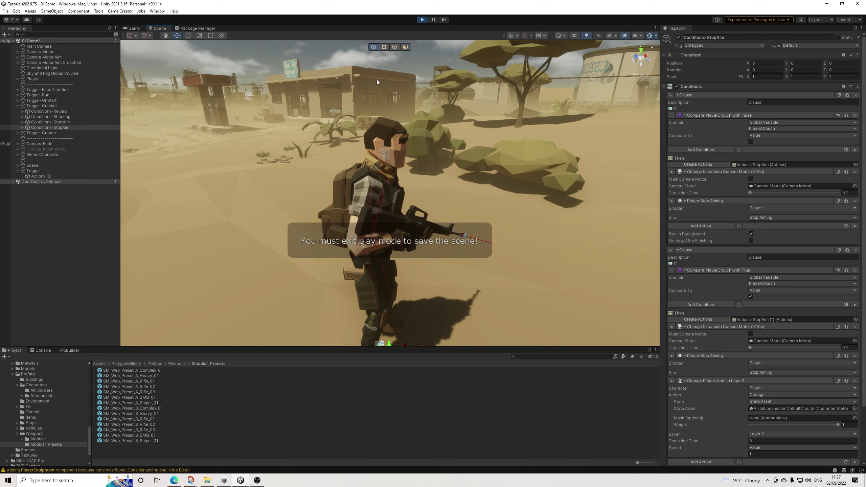
click(414, 220)
click(87, 171)
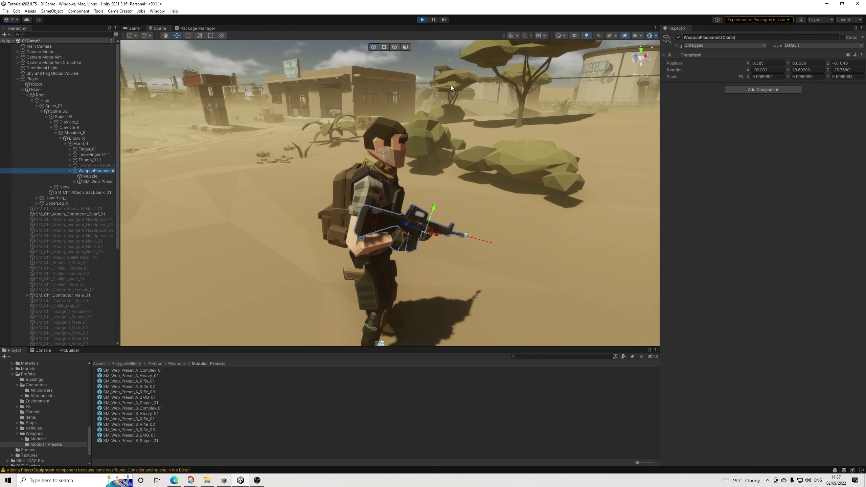
click(422, 19)
Open the Inventory catalogue in the Game Creator preferences and duplicate the Basic Pistol item
click(120, 10)
key(Escape)
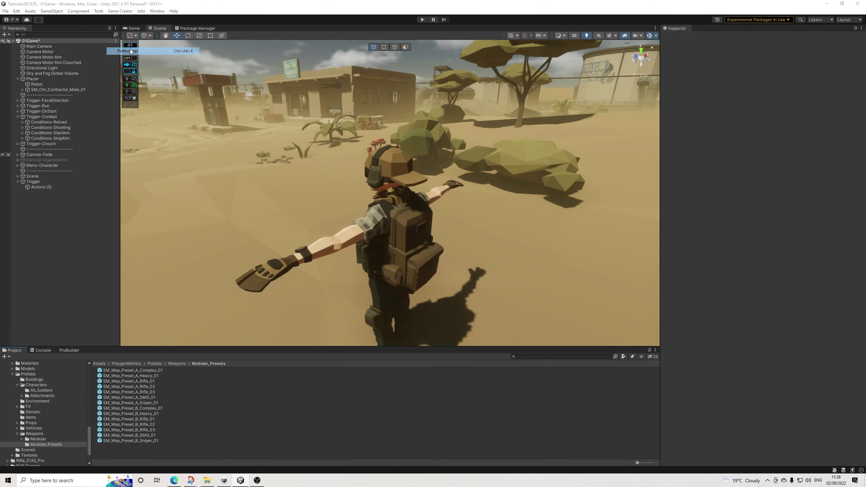
drag(475, 53, 235, 149)
click(169, 198)
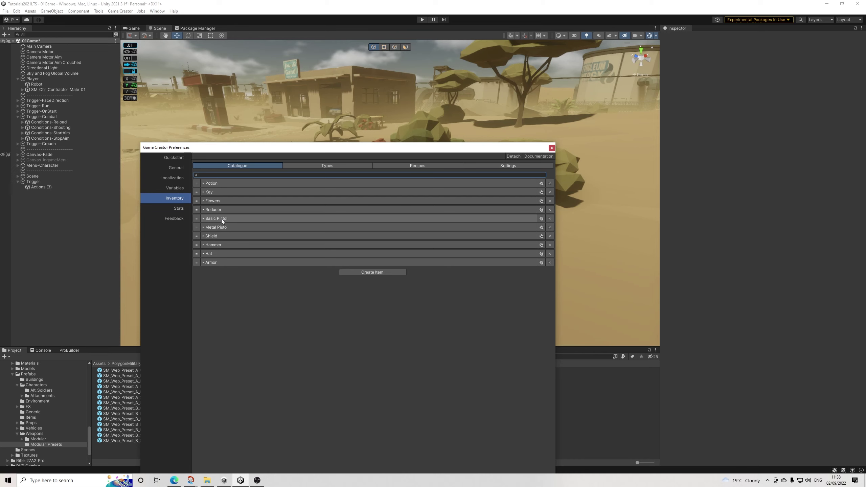
click(542, 219)
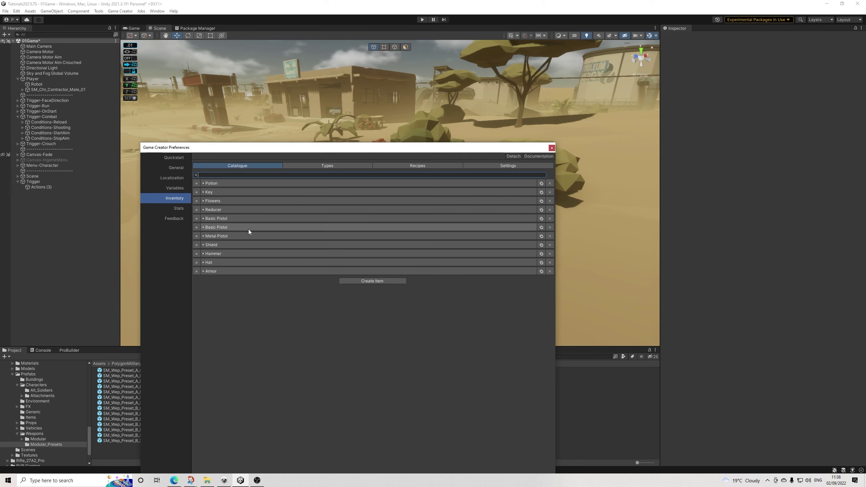
Name the duplicated Basic Pistol item M16 and set its description to Automatic Rifle
click(222, 227)
click(272, 242)
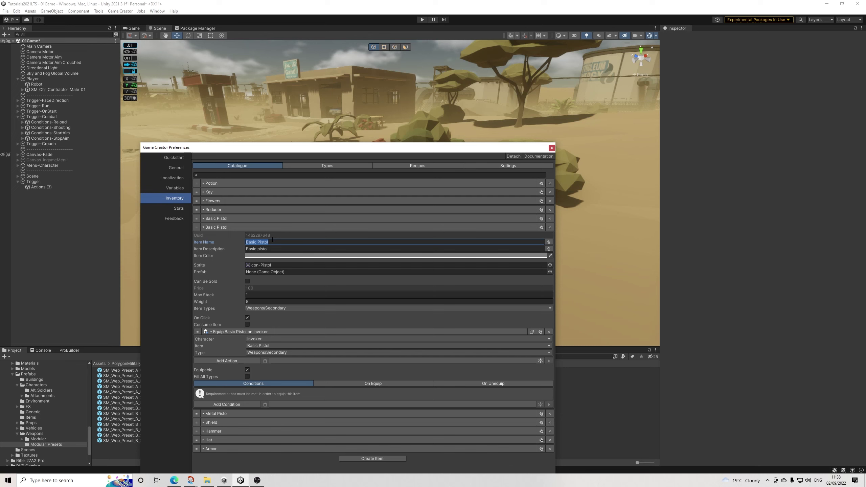
text(M16)
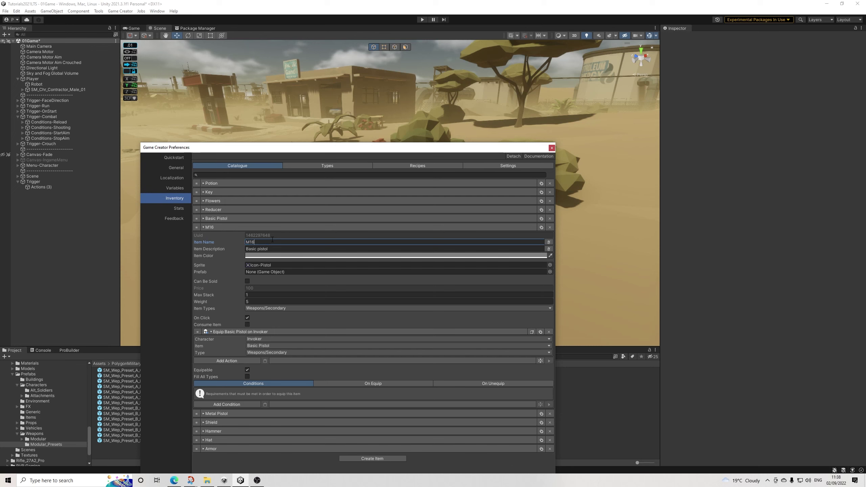
click(276, 246)
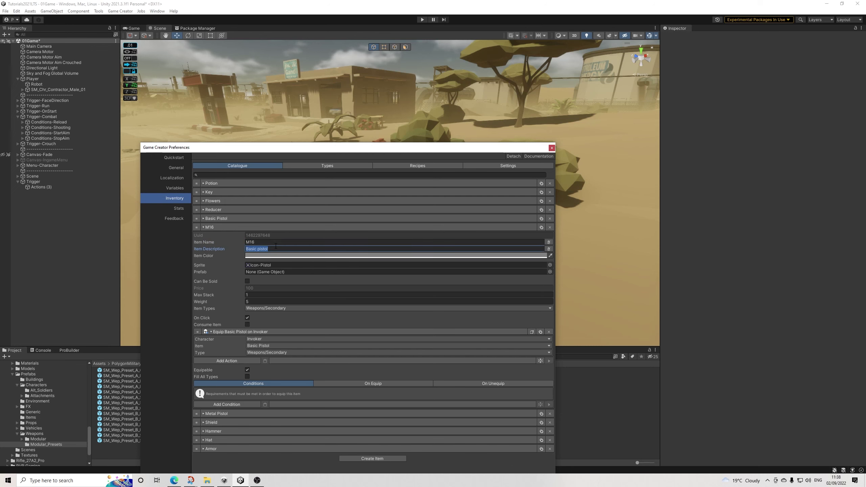
text(Automati)
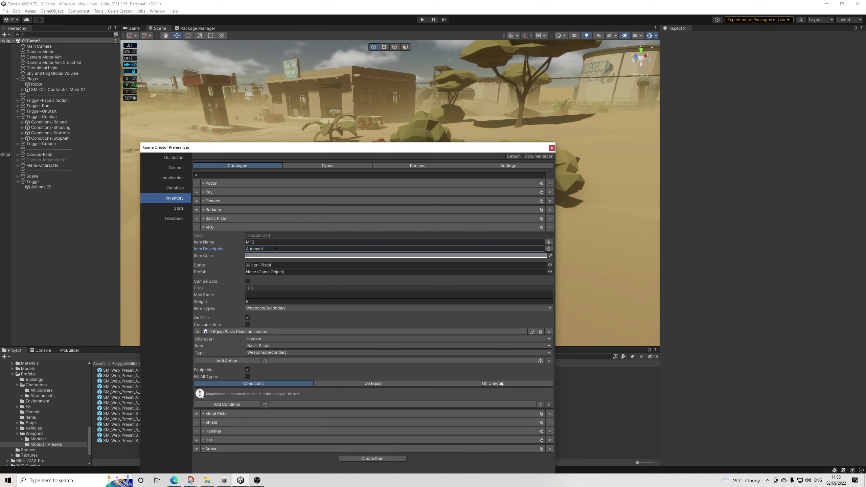
text(c Rifle)
Assign the Icon-M416 sprite to the M16 item and set its item types to Weapons/Primary only
click(389, 265)
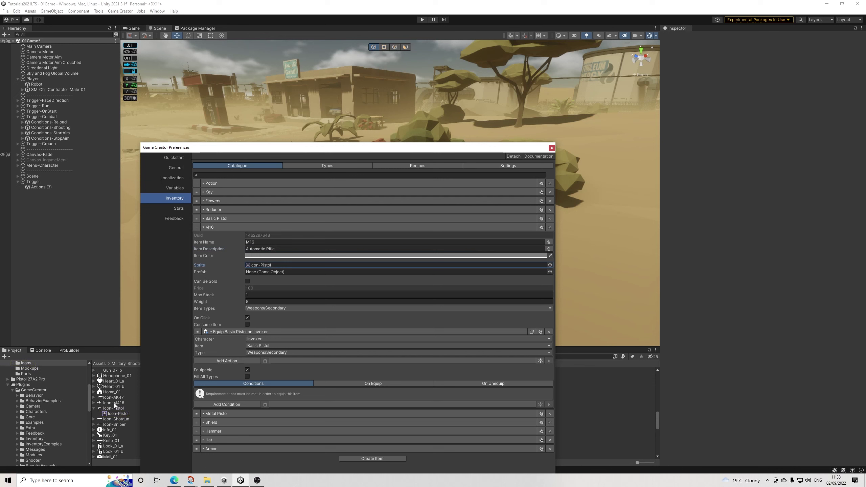
drag(114, 404, 266, 267)
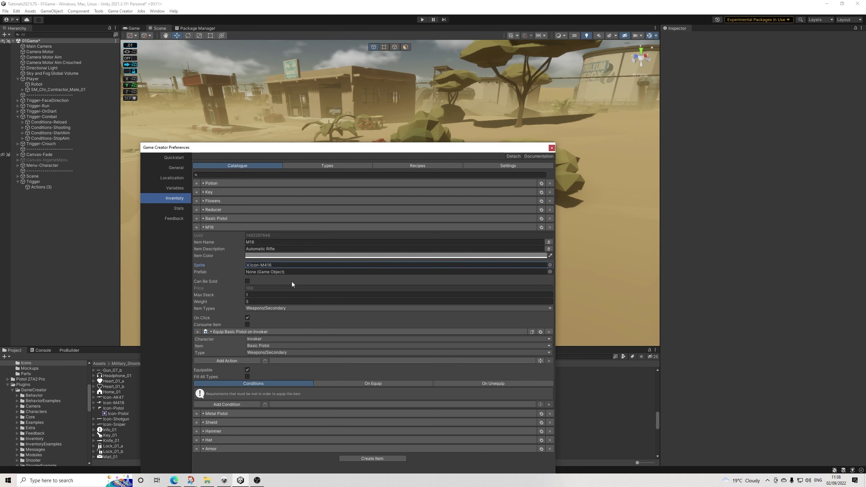
click(269, 309)
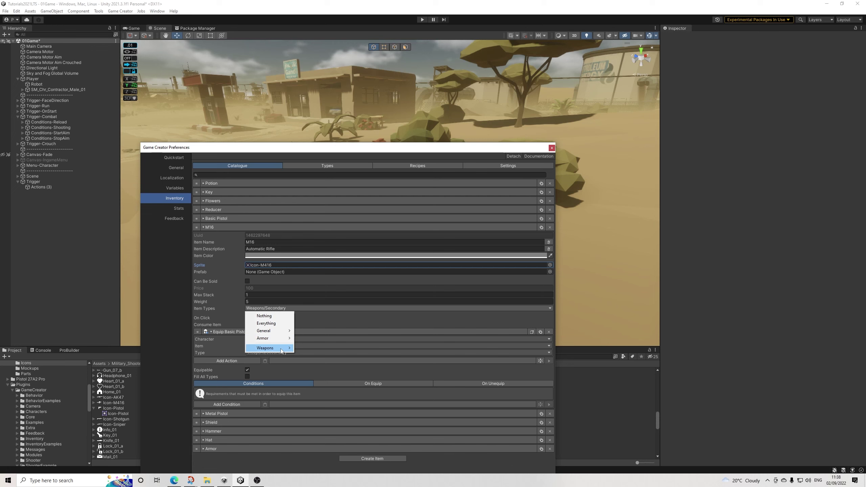
mouse_move(285, 350)
click(311, 356)
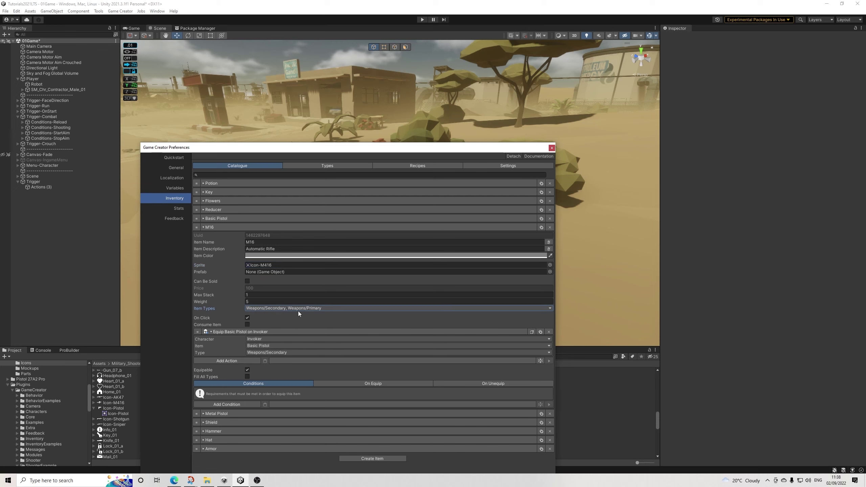
click(266, 317)
click(269, 309)
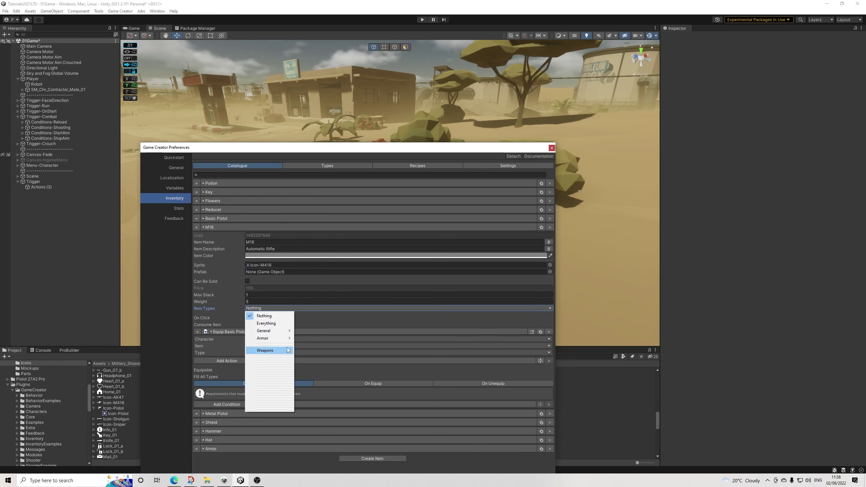
click(312, 357)
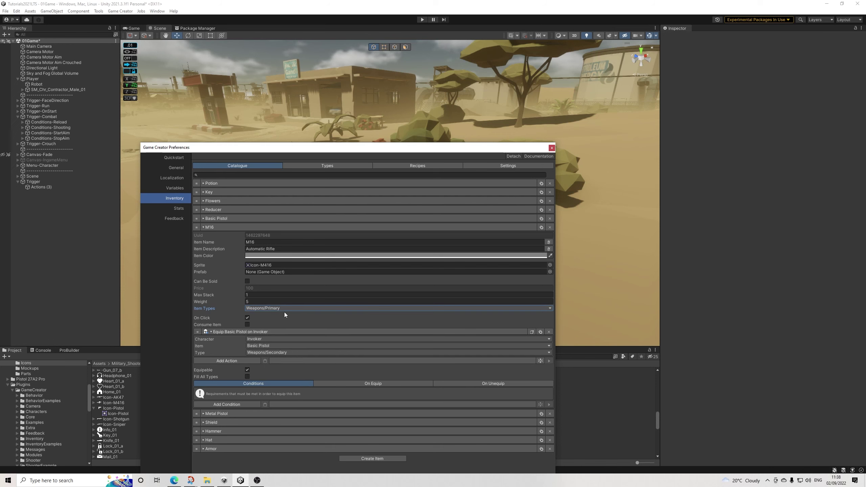
Set the M16 item's equip action on click to type Weapons/Primary and item M16
click(283, 352)
mouse_move(272, 380)
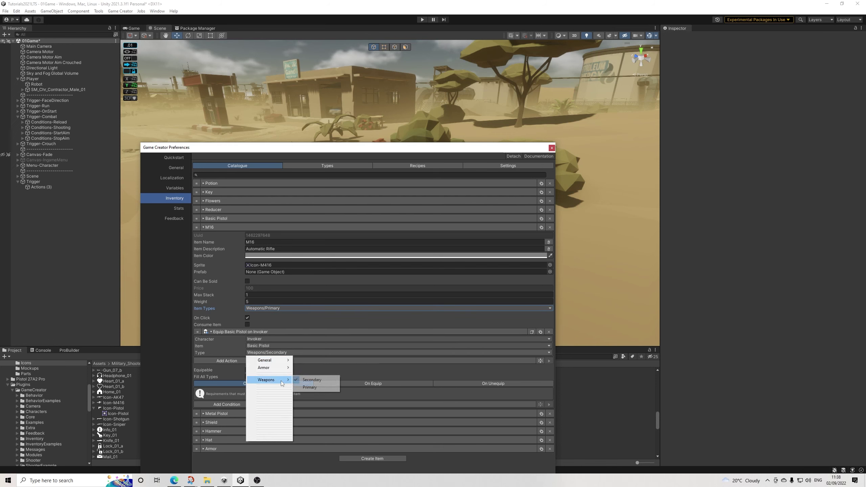
click(308, 388)
click(265, 348)
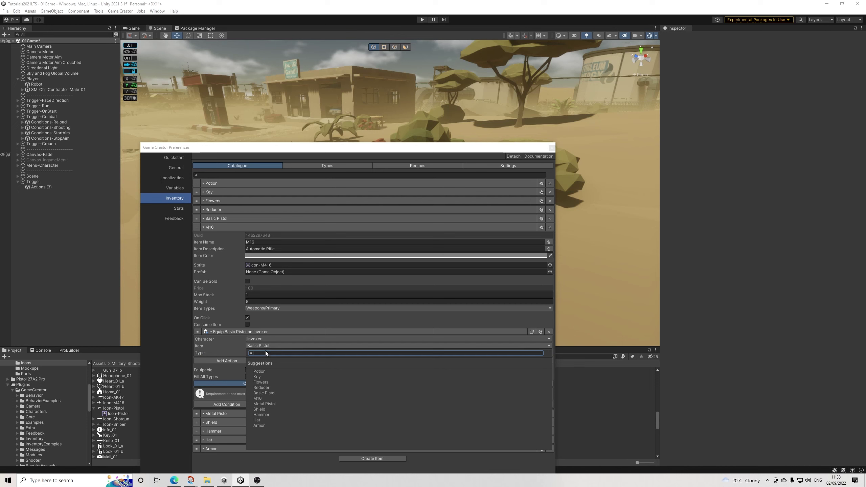
click(264, 399)
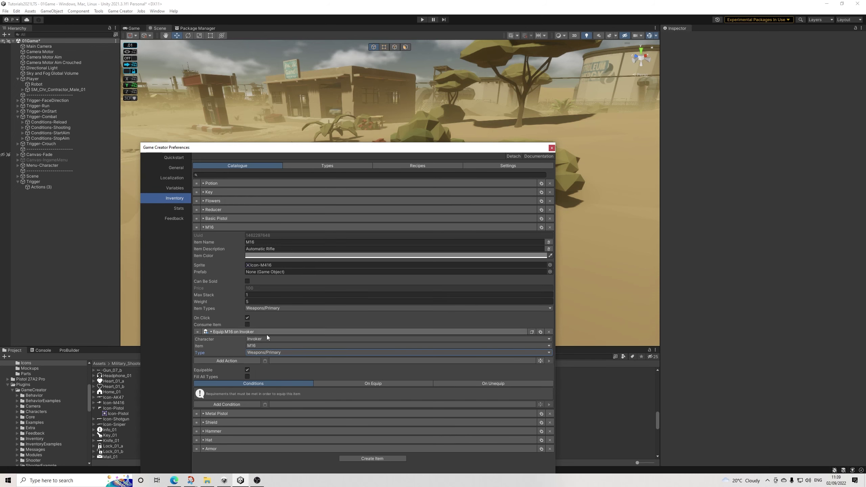
In the M16 item's on-equip actions, set the Player draw action's weapon to TwoHanded
click(359, 384)
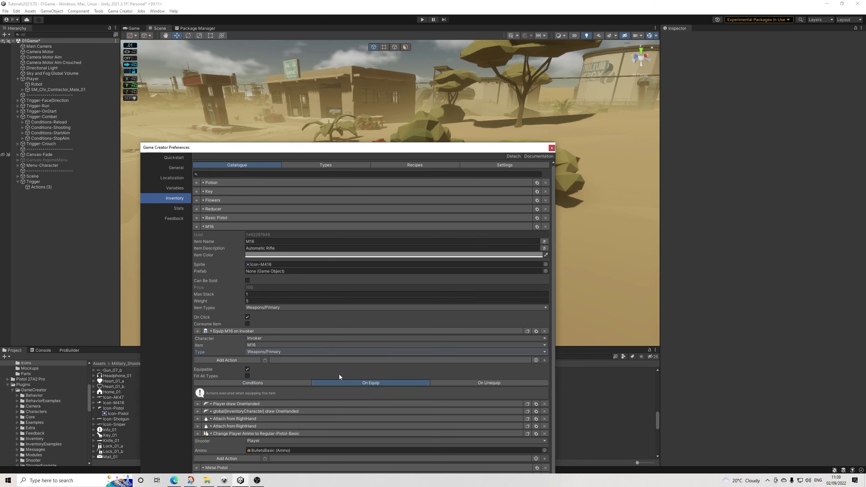
click(254, 404)
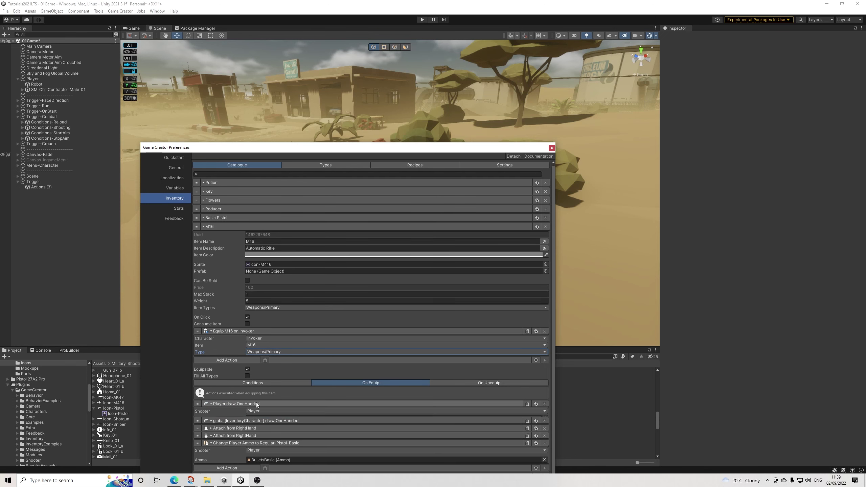
click(544, 397)
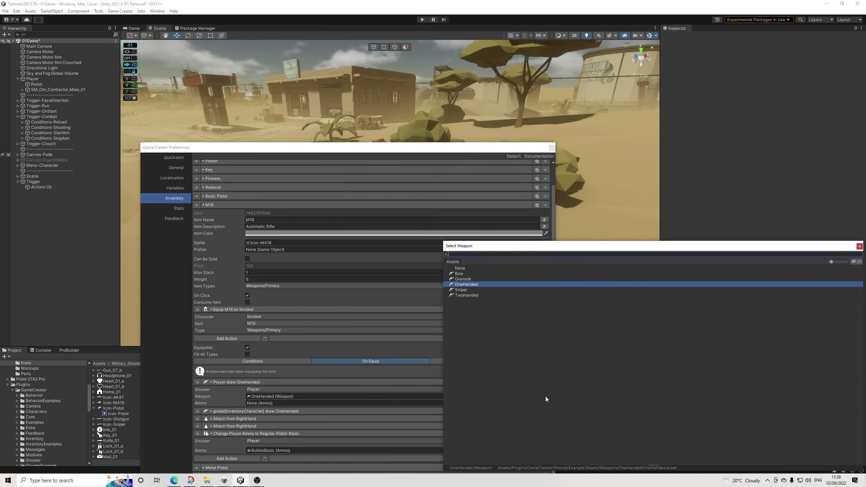
click(466, 295)
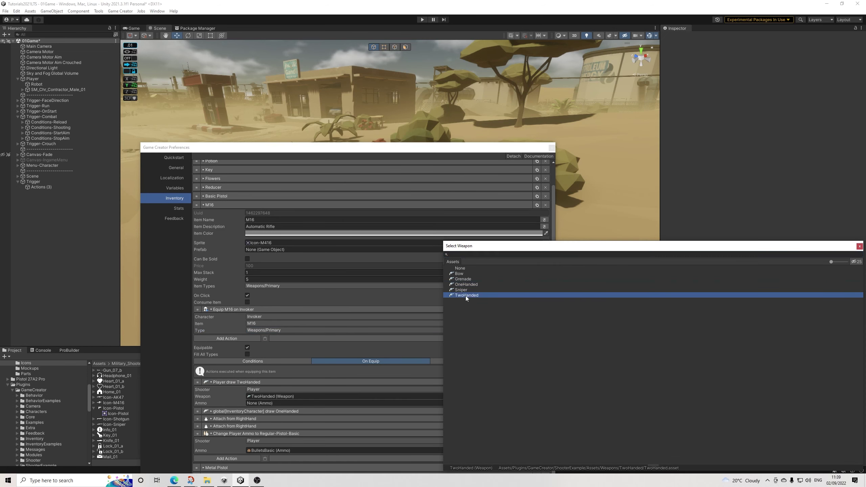
click(860, 246)
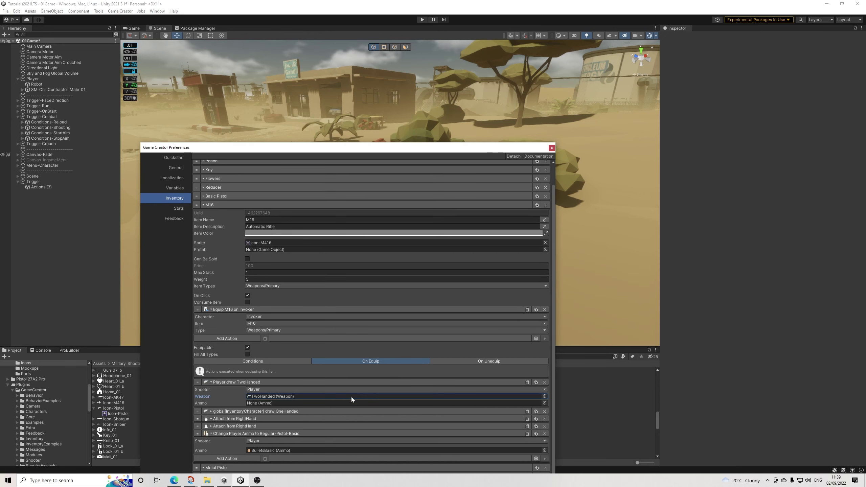
Set the weapon of the InventoryCharacter draw action to TwoHanded
click(249, 411)
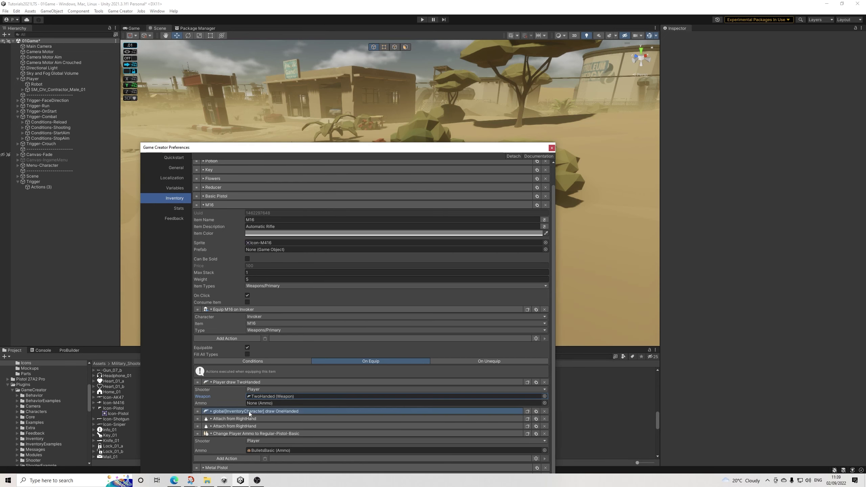
scroll(256, 412, down, 1)
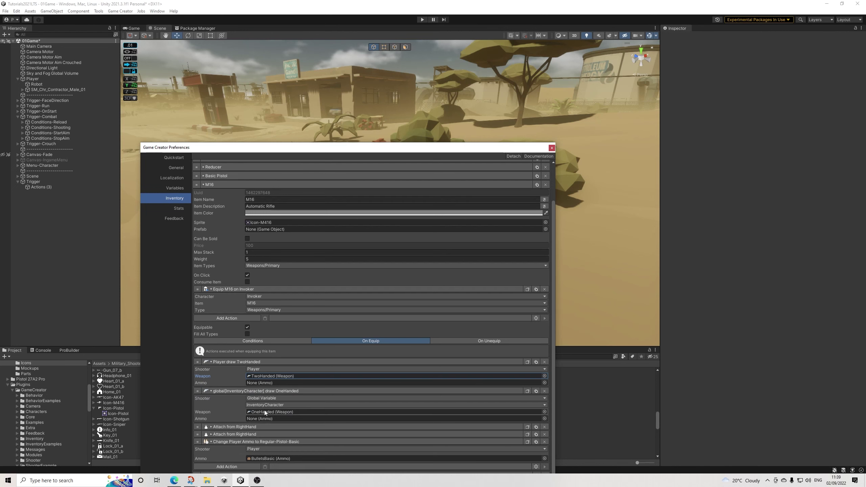
click(545, 412)
click(469, 295)
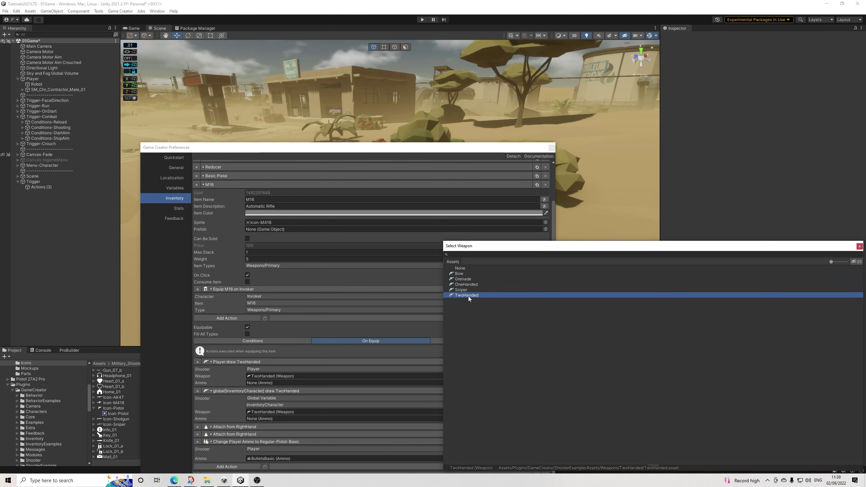
click(860, 246)
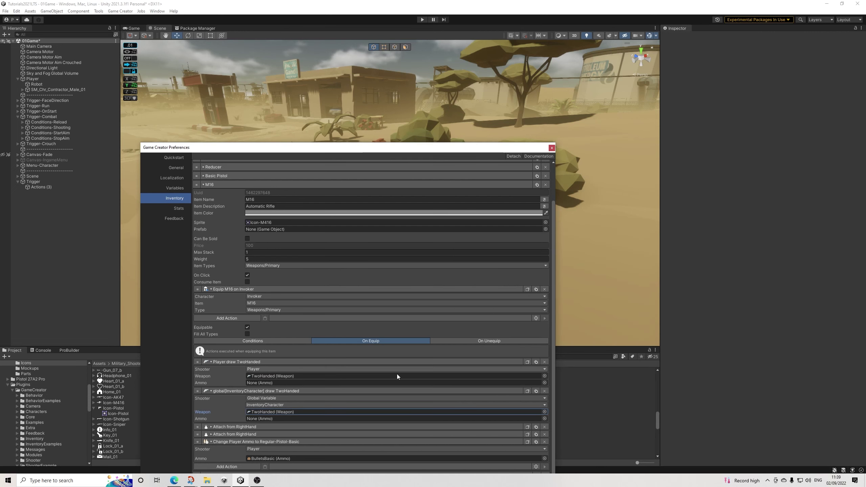
Expand both right-hand Attach actions of the M16 item and check their instance and placement settings
scroll(262, 411, down, 1)
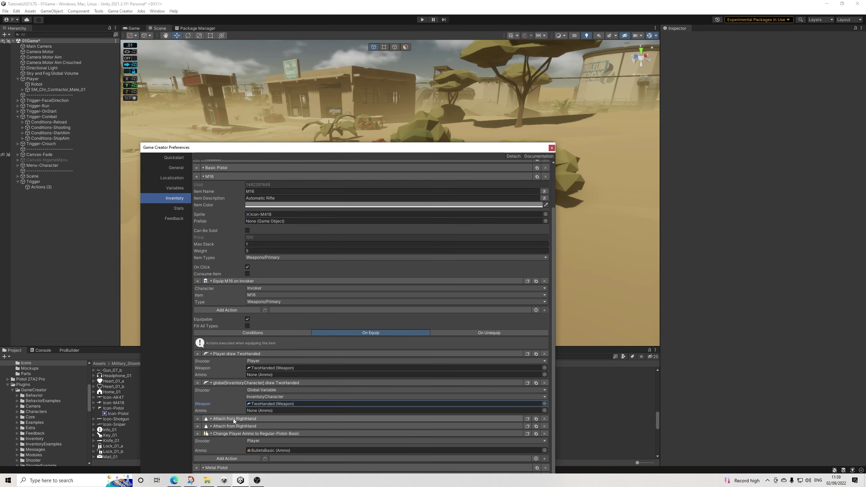
click(236, 426)
scroll(252, 420, down, 3)
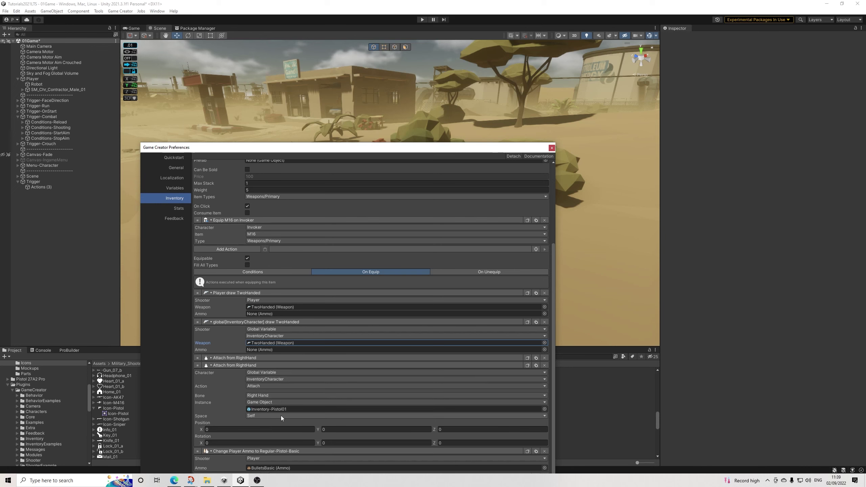
click(248, 359)
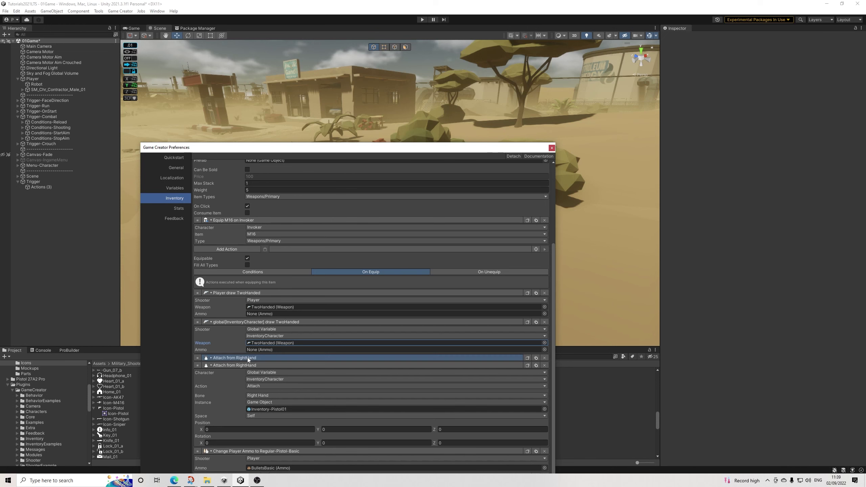
scroll(273, 398, down, 3)
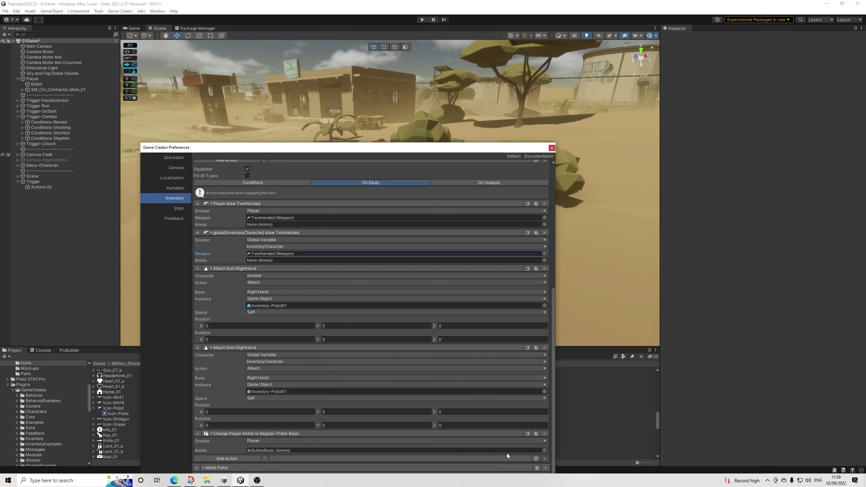
Set the ammo of the Change Player Ammo action to AmmoBasicSingle
click(545, 450)
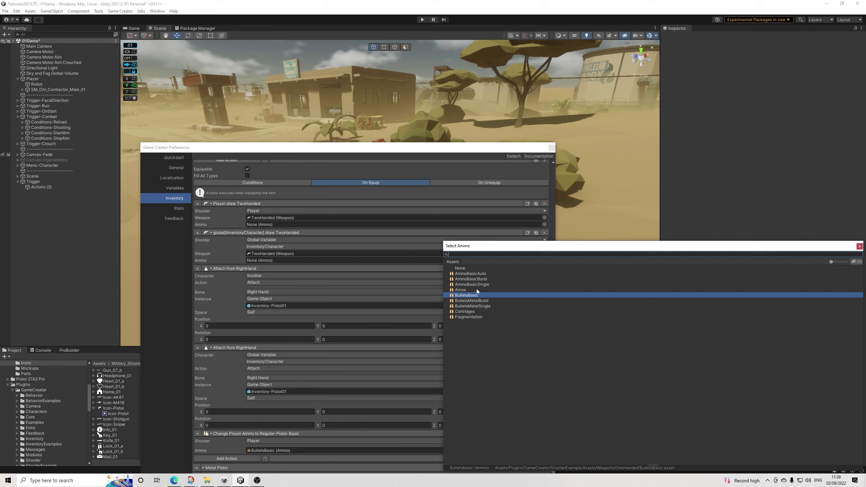
click(482, 274)
click(505, 284)
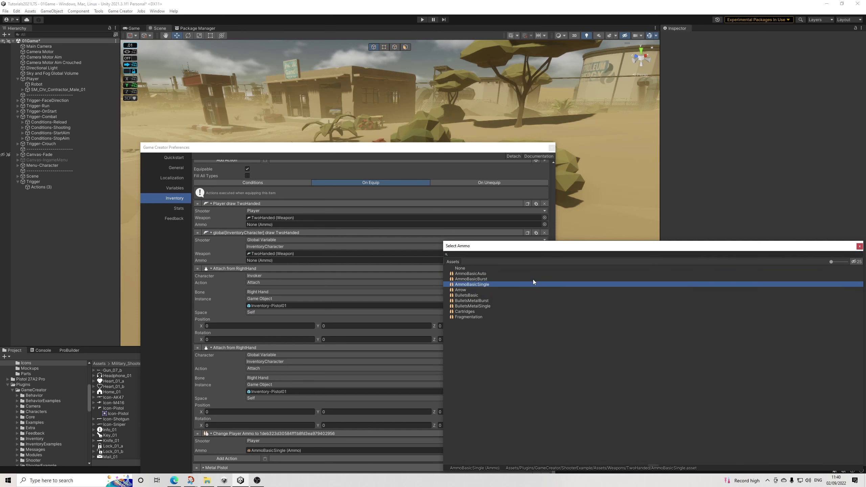
click(860, 246)
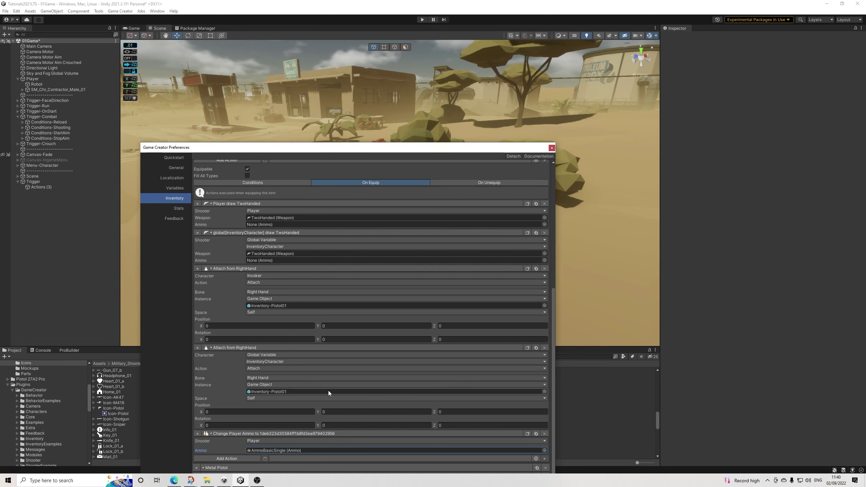
Move the preferences window higher and review the M16 item's on-unequip and on-equip actions
drag(355, 147, 360, 63)
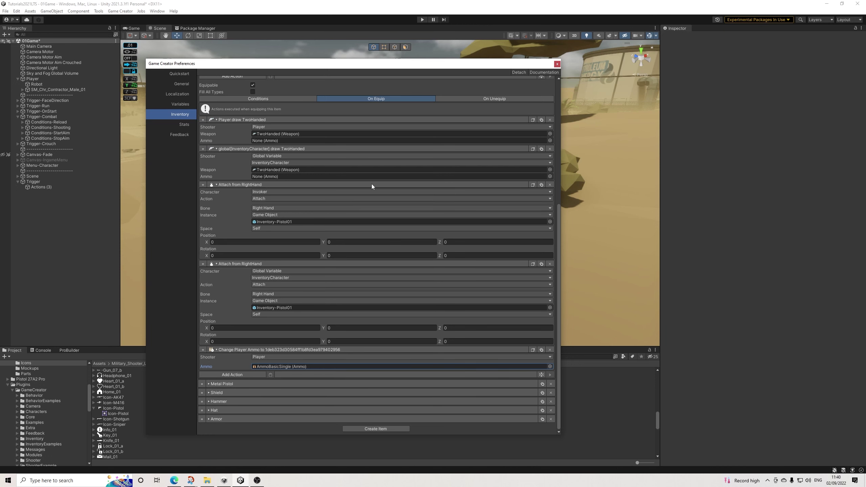
click(466, 98)
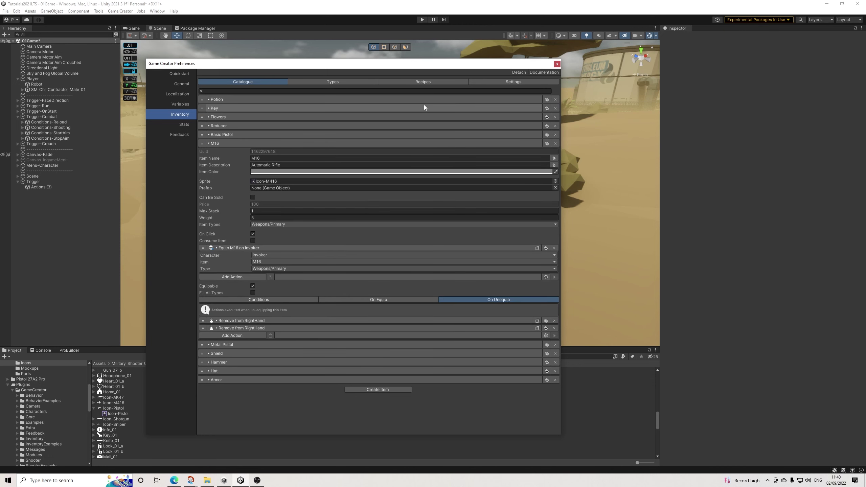
click(396, 301)
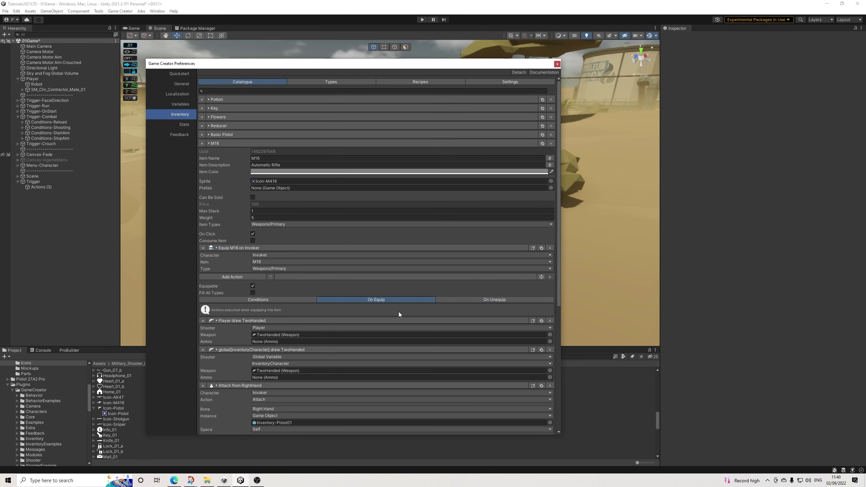
scroll(389, 324, down, 8)
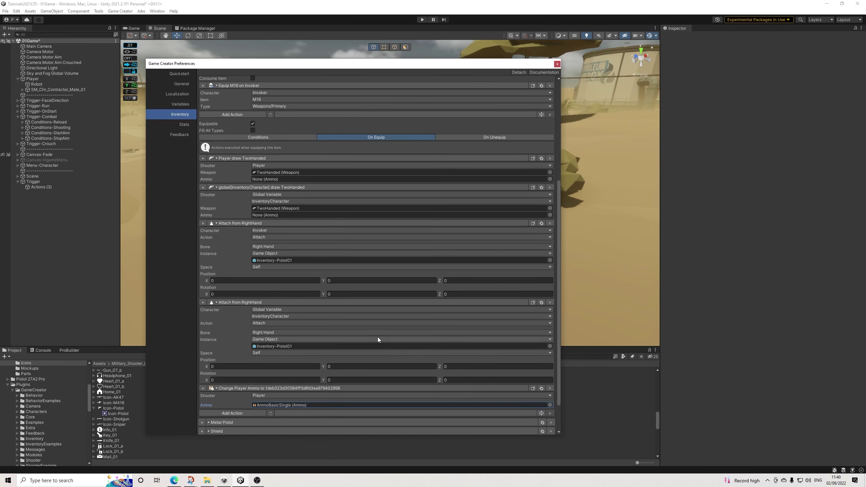
scroll(378, 337, up, 5)
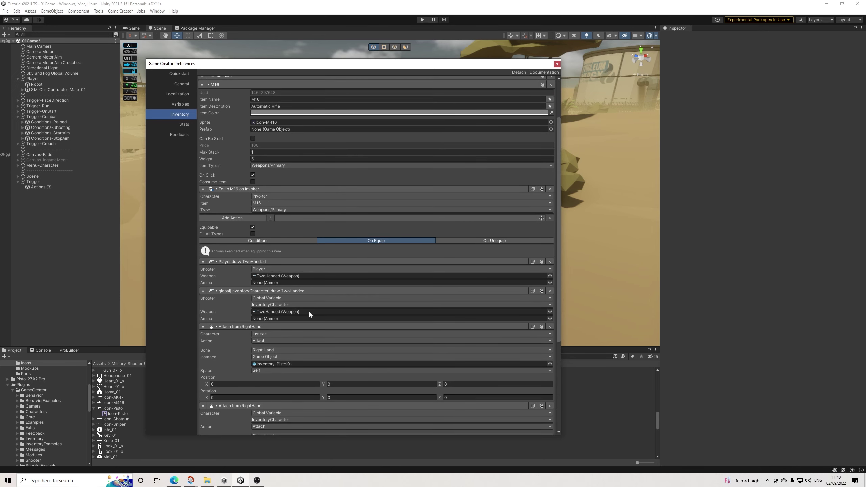
scroll(281, 253, up, 3)
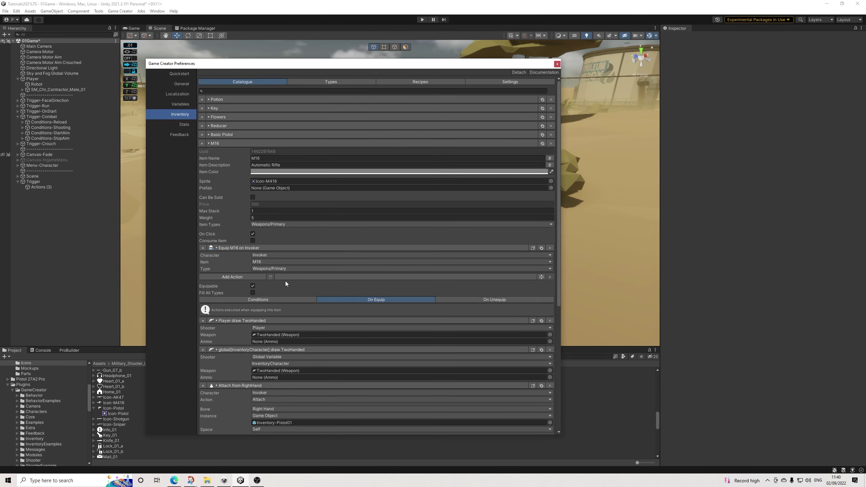
Collapse all five on-equip actions of the M16 item
click(246, 320)
click(245, 328)
click(241, 336)
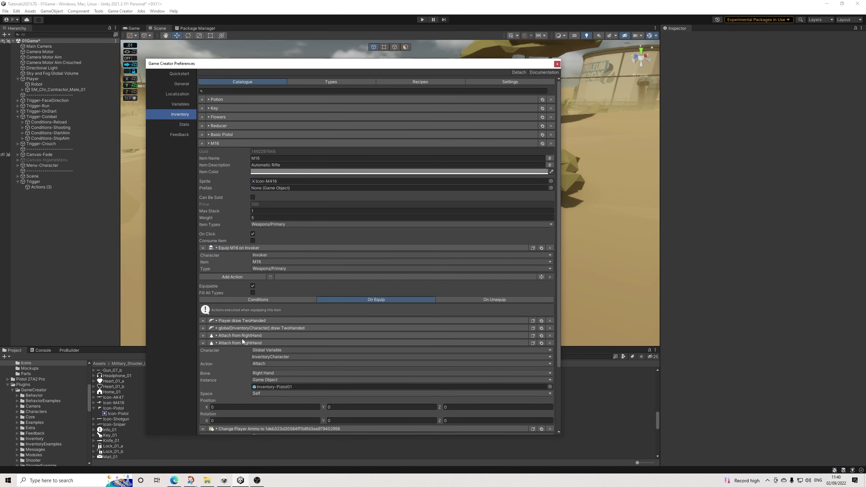
click(241, 343)
click(258, 351)
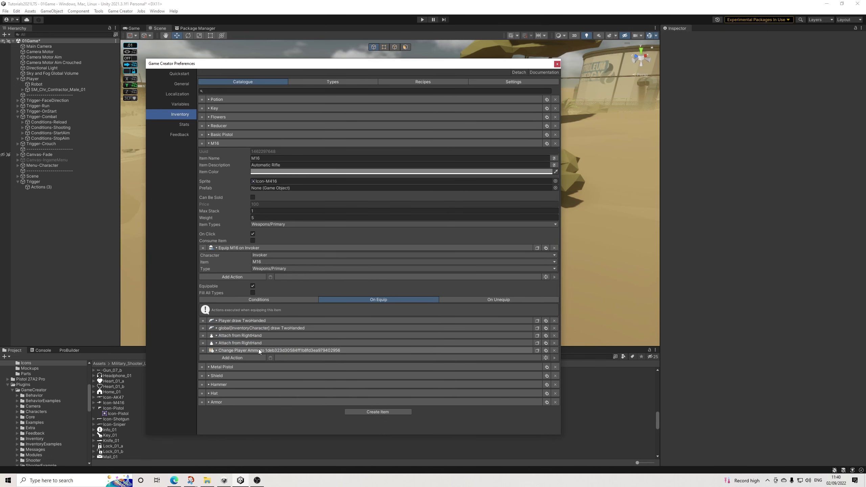
Close the Game Creator preferences, search the project assets for "two" and open the TwoHanded weapon's settings
scroll(33, 398, up, 5)
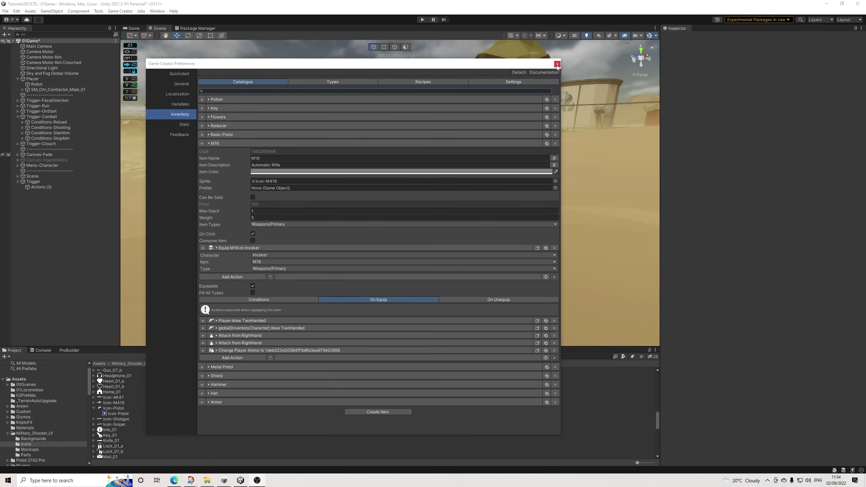
click(592, 357)
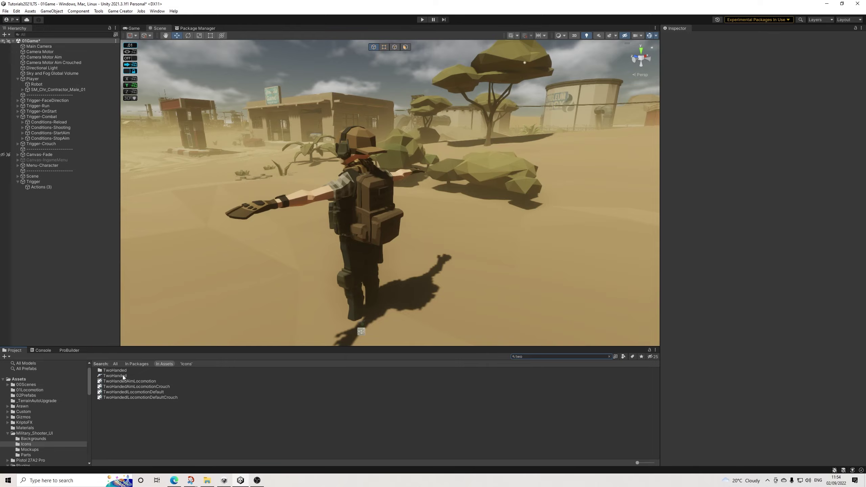
click(123, 376)
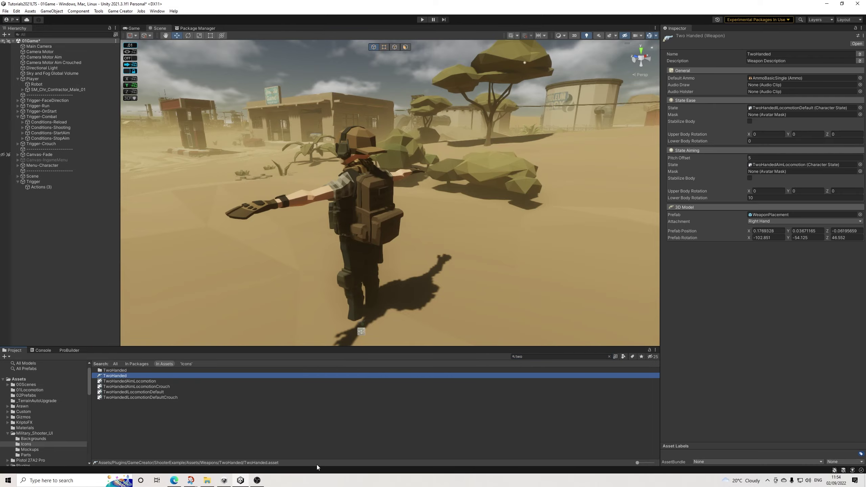
mouse_move(191, 480)
mouse_move(238, 458)
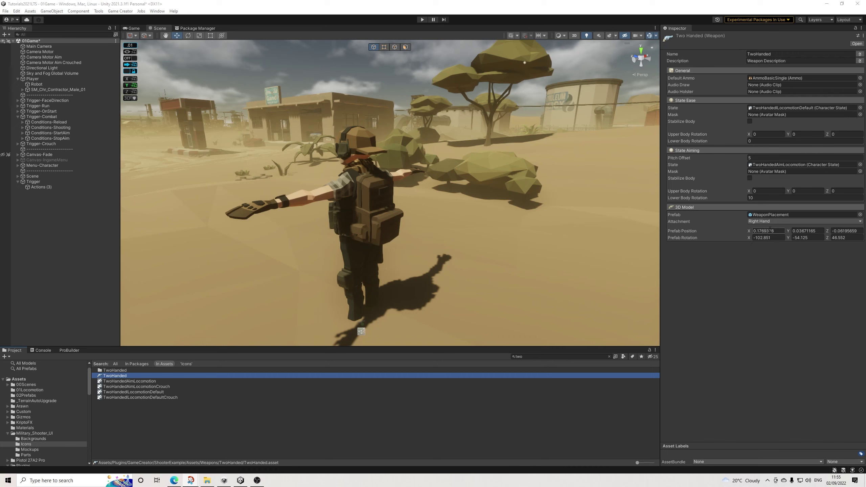
Set the TwoHanded weapon's prefab position to X 0.385, Y 0.0639, Z -0.1046
click(771, 230)
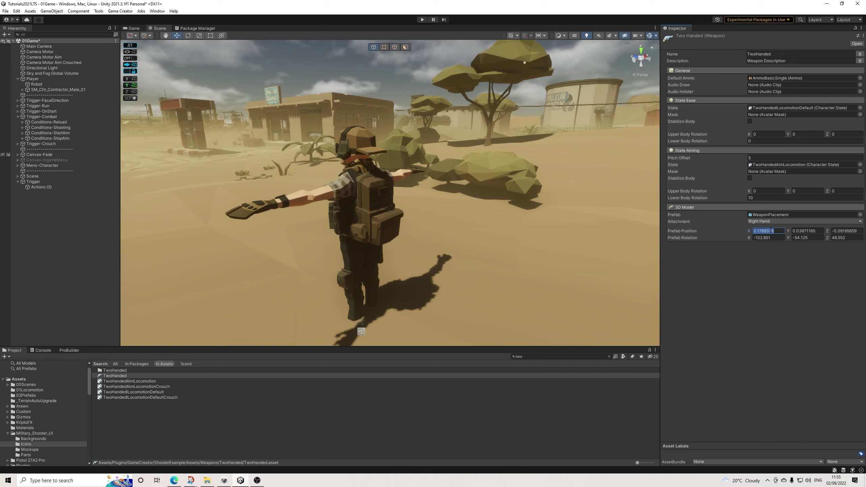
text(0.385)
click(817, 231)
text(0)
click(849, 231)
text(-)
Set the TwoHanded weapon's prefab rotation to X -99.993, Y 28.69299, Z -25.76801
click(781, 237)
text(-)
click(802, 238)
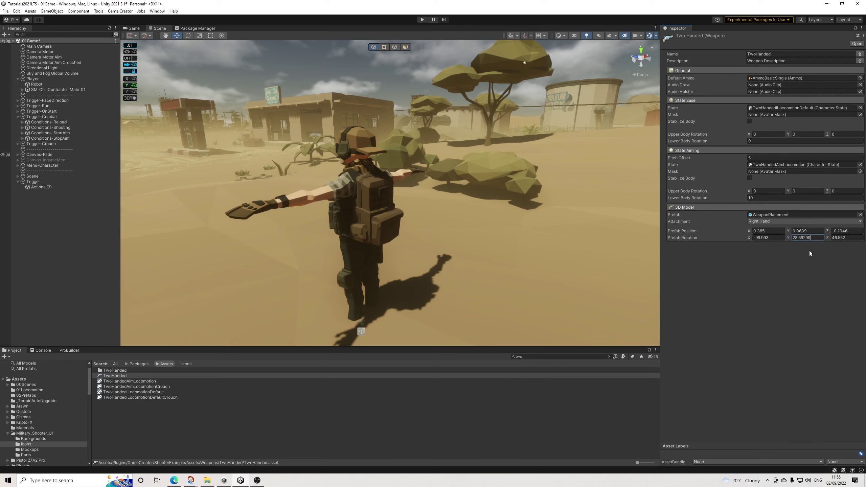
click(842, 239)
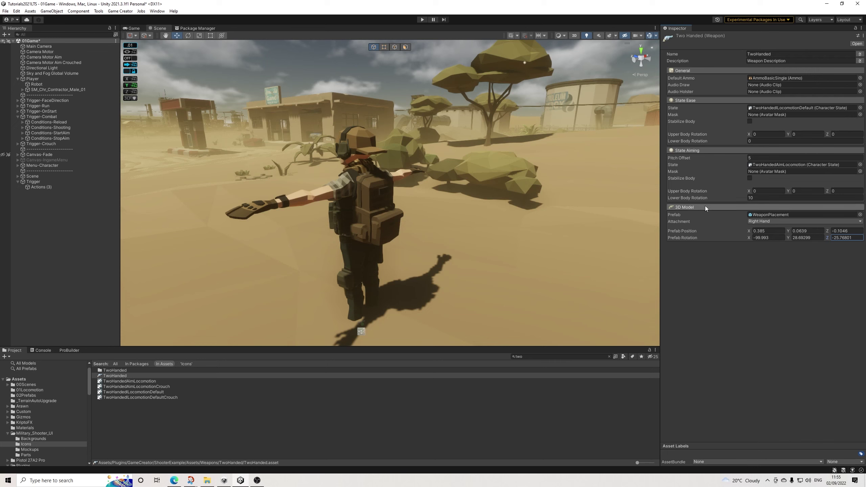
Run the game and select the rifle model held by the character in the Scene view
click(422, 19)
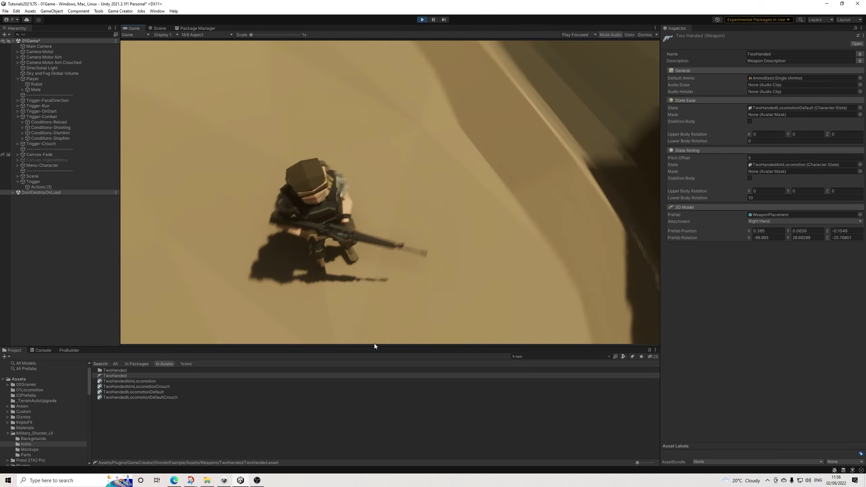
click(399, 376)
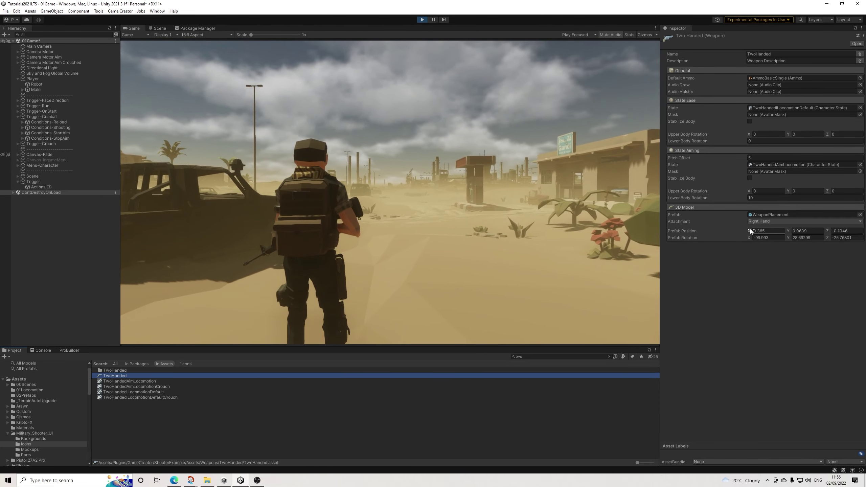
click(155, 28)
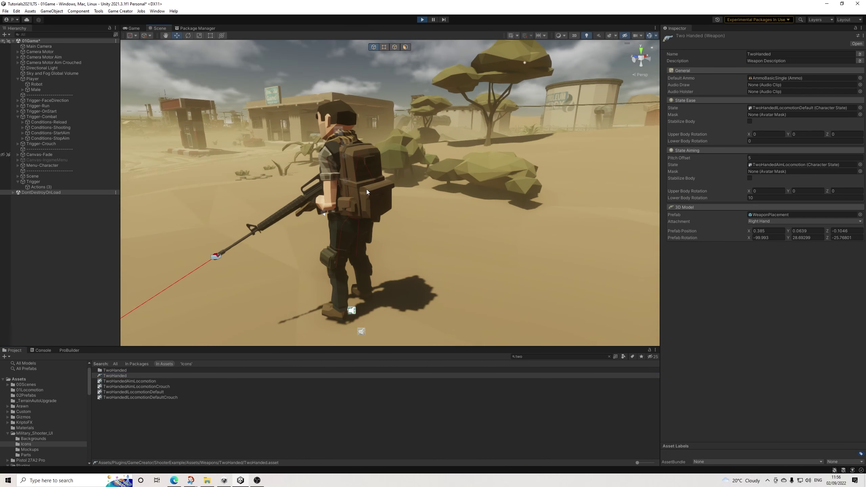
click(254, 236)
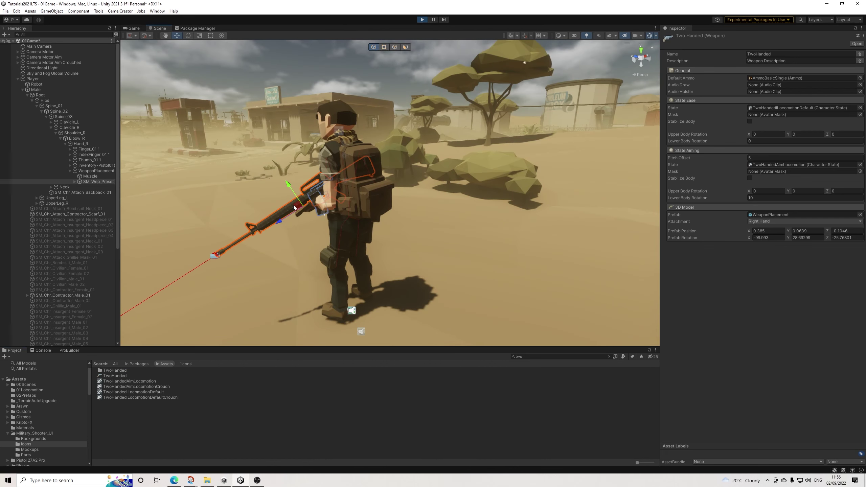
Examine the WeaponPlacement object and rifle model in the character's hand, and the Inventory-Pistol01 prefab in 02Prefabs
click(97, 171)
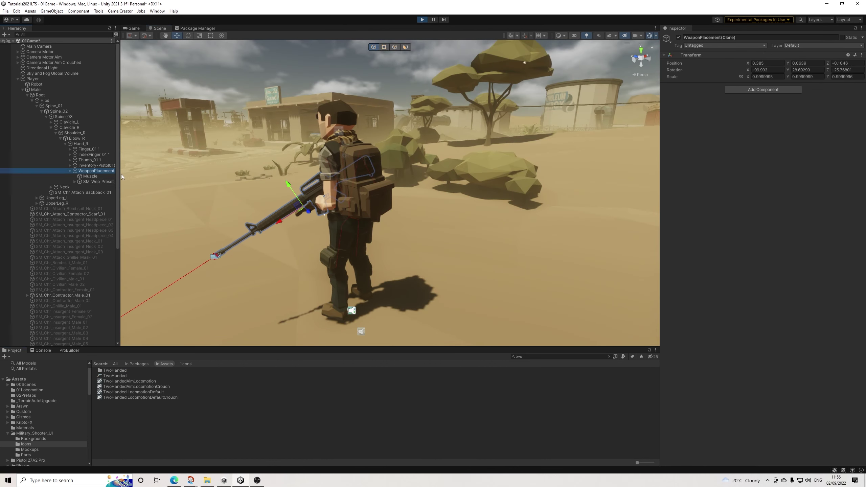
click(99, 181)
scroll(301, 197, up, 6)
alt+drag(310, 193, 488, 219)
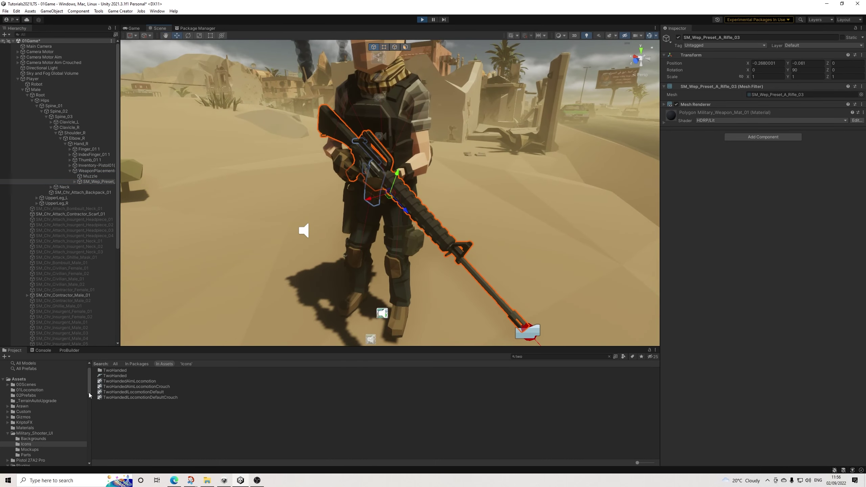
click(15, 401)
click(21, 396)
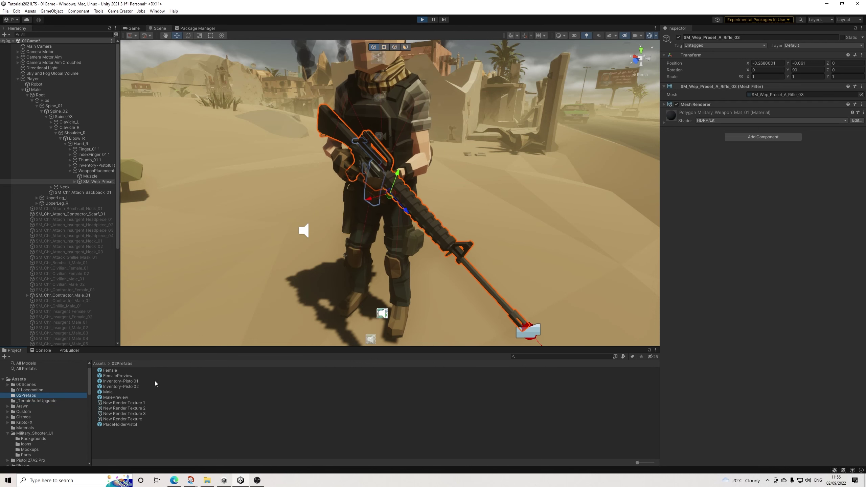
click(122, 382)
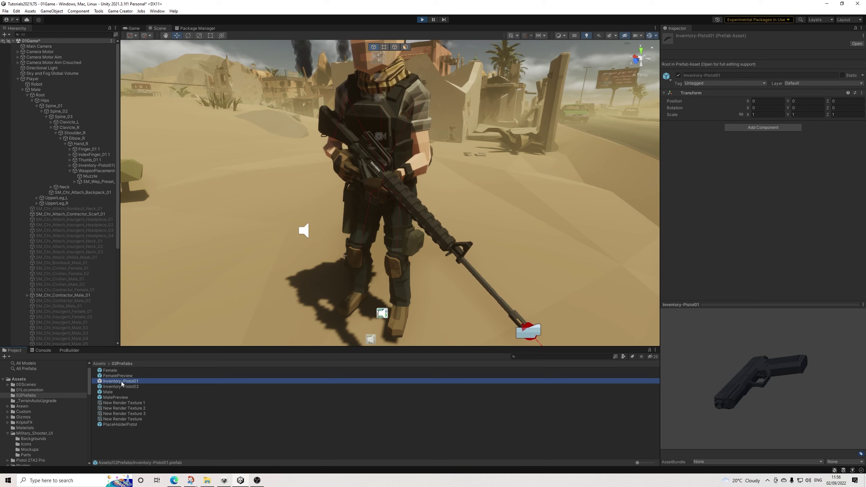
Move the rifle model out of WeaponPlacement directly under Hand_R and wrap it in an empty parent object
click(92, 181)
alt+drag(178, 176, 223, 180)
drag(93, 184, 92, 171)
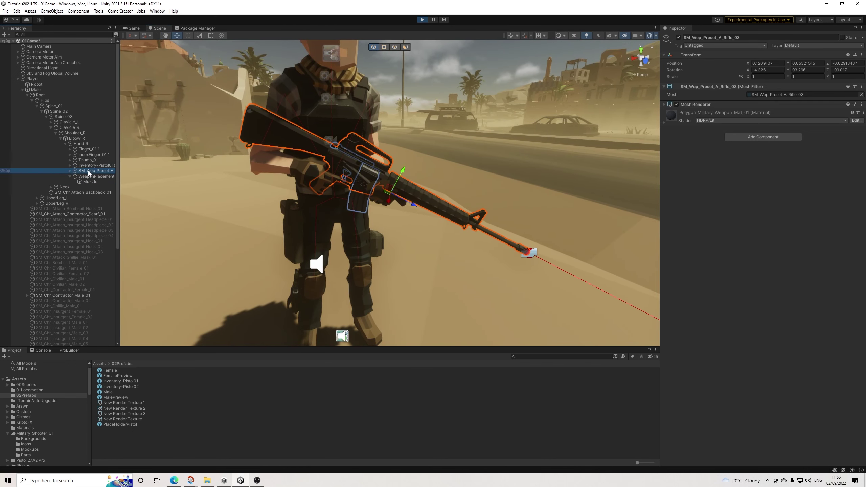
right_click(92, 171)
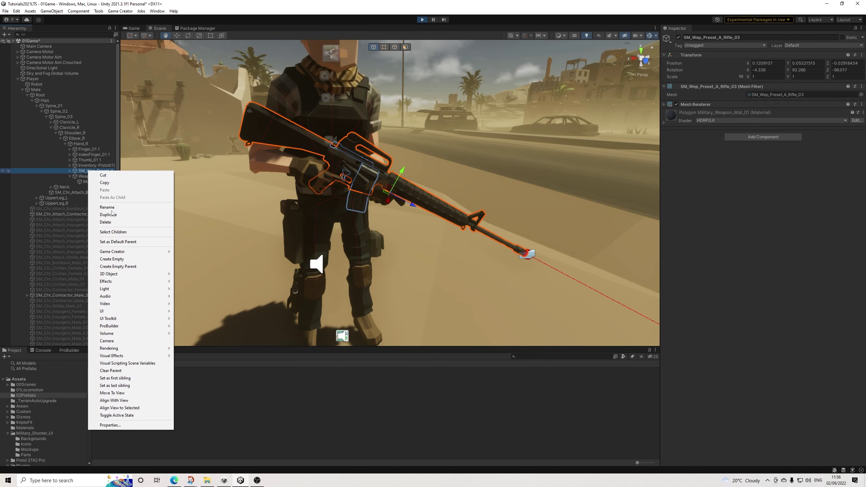
click(124, 268)
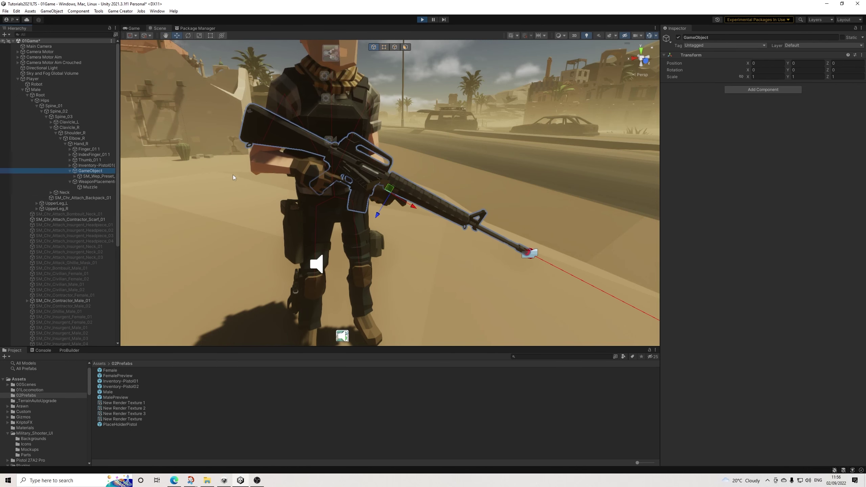
Compare the transform of the pistol's Position child with those of the rifle model and its empty parent
click(92, 166)
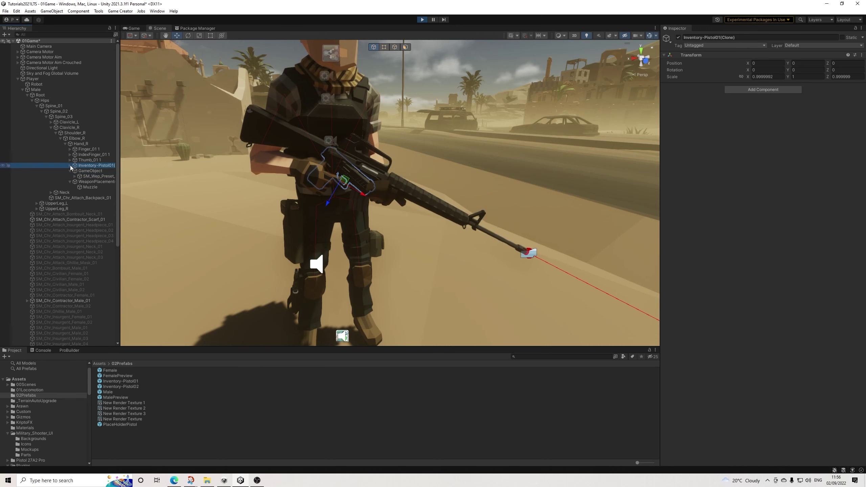
key(Right)
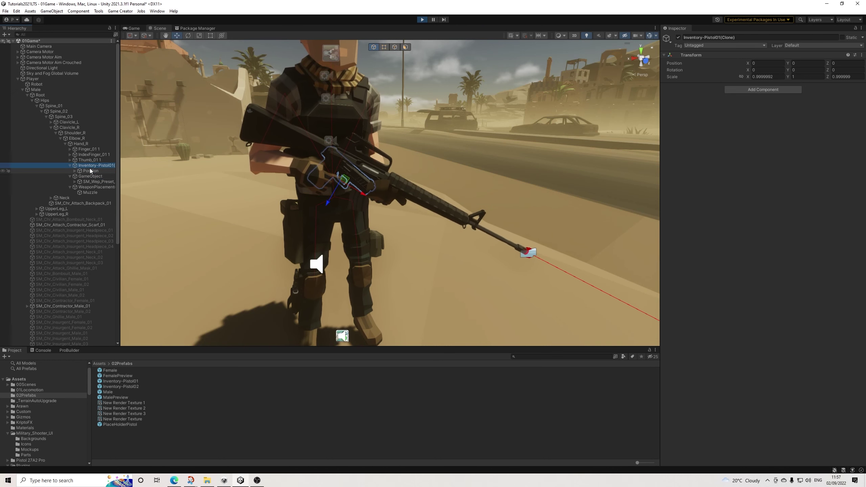
click(89, 171)
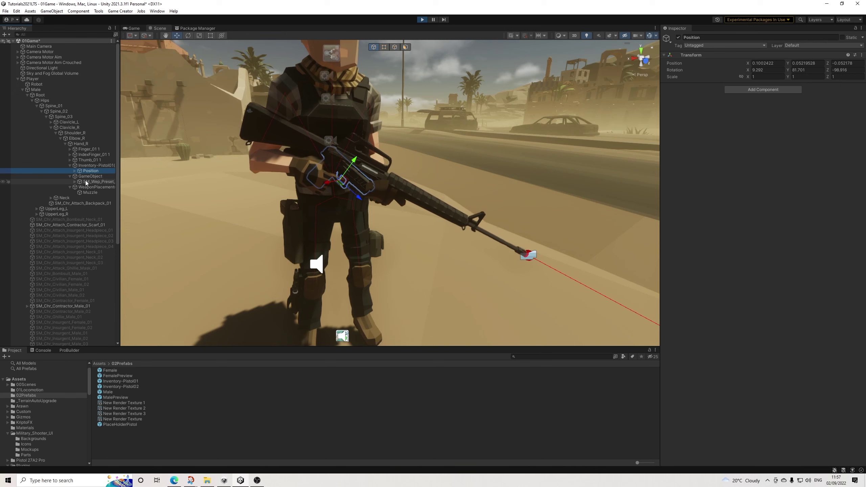
click(86, 182)
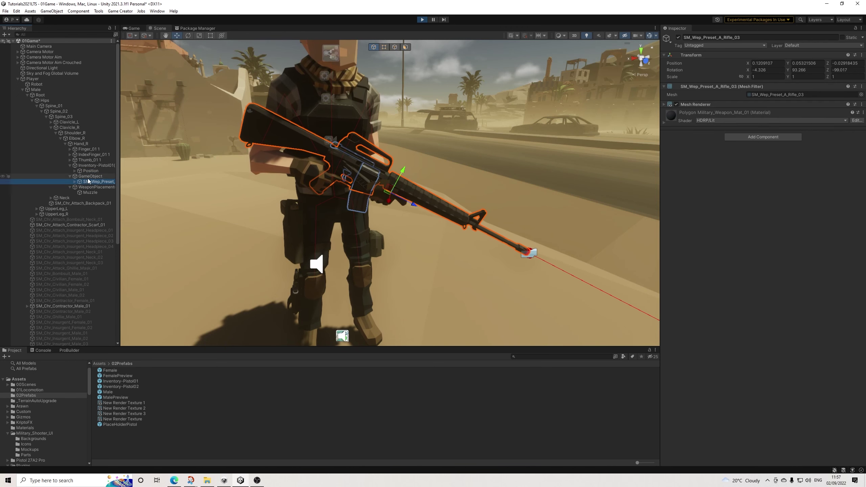
click(87, 177)
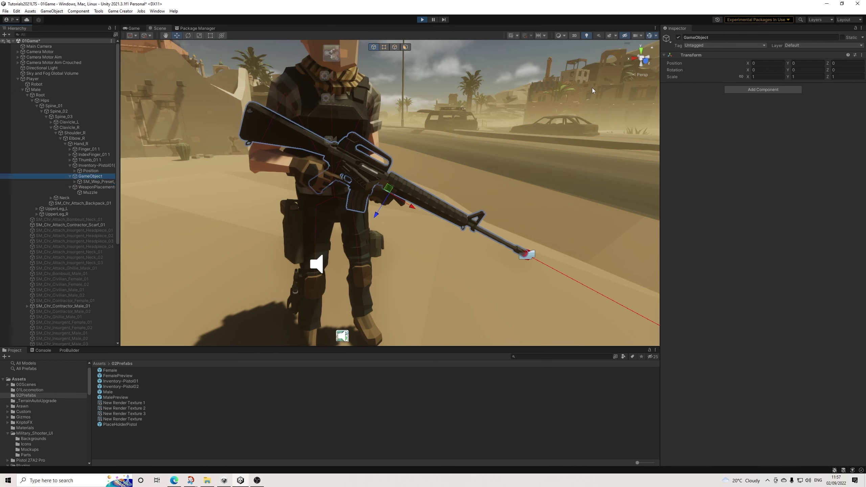
Wrap the rifle model in a second empty parent and copy the rifle's Transform component values onto that parent
right_click(89, 182)
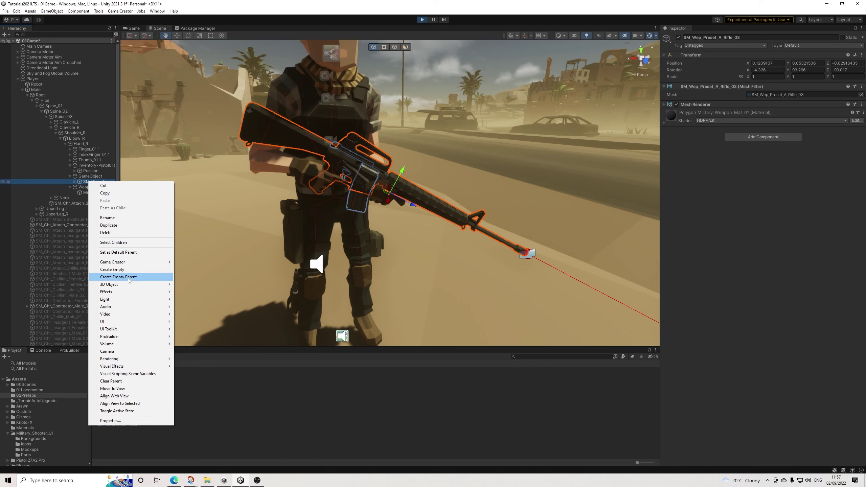
click(129, 277)
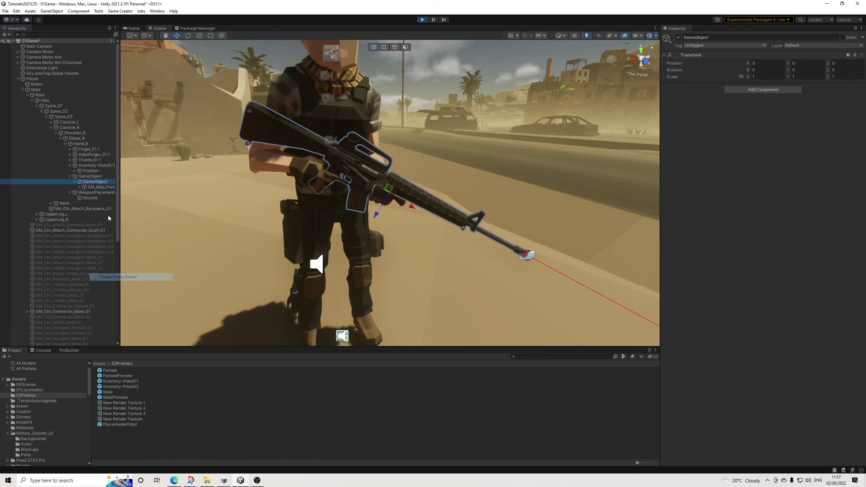
click(90, 188)
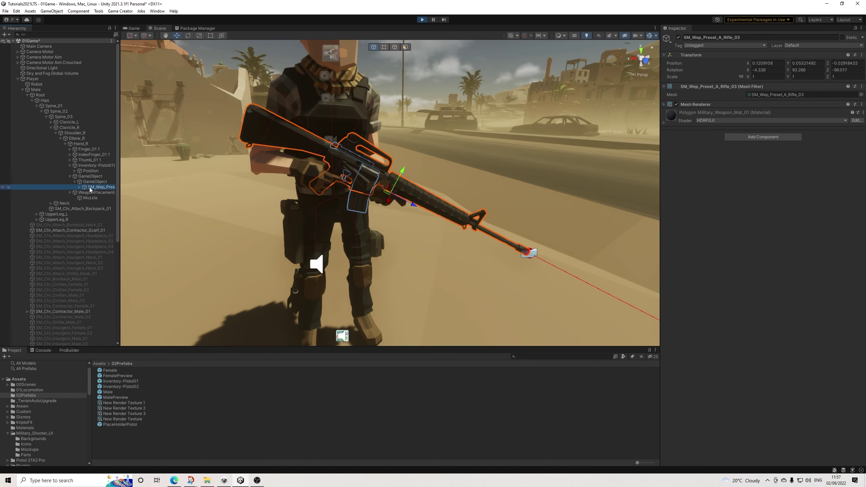
click(862, 55)
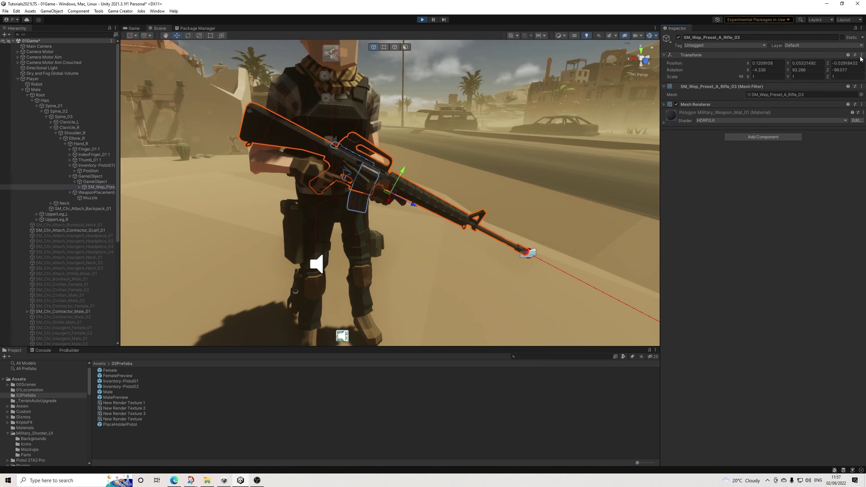
mouse_move(813, 109)
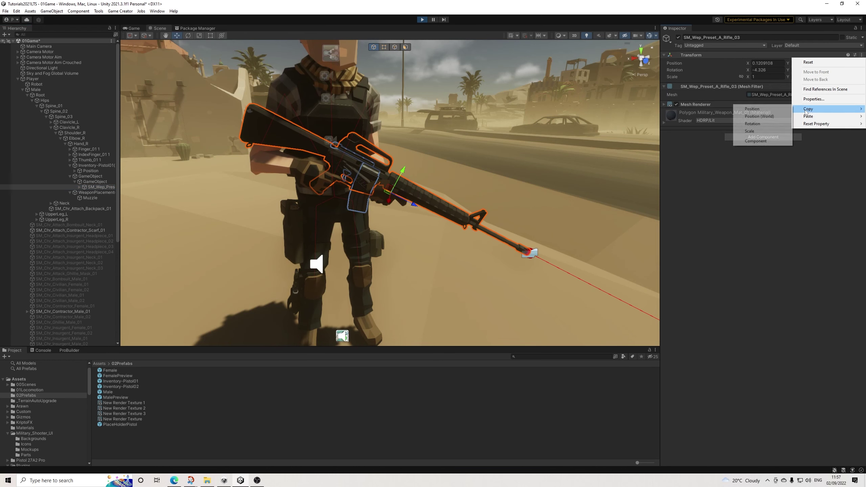
click(759, 141)
click(94, 181)
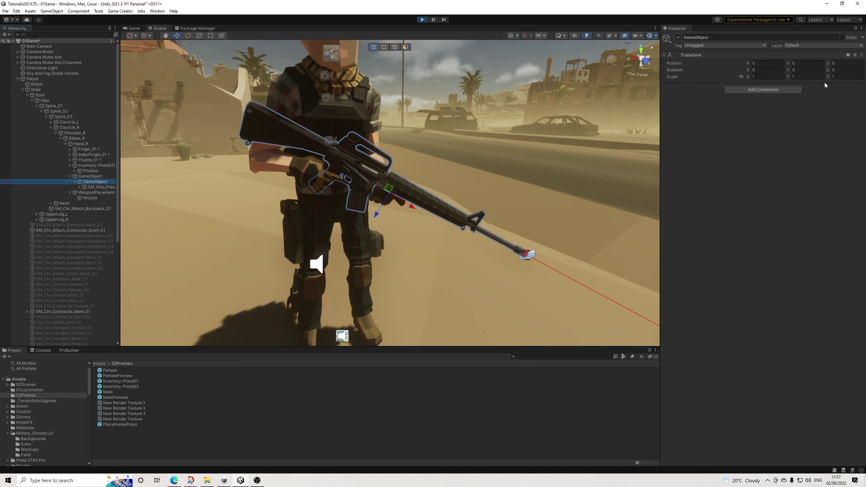
click(862, 55)
mouse_move(812, 117)
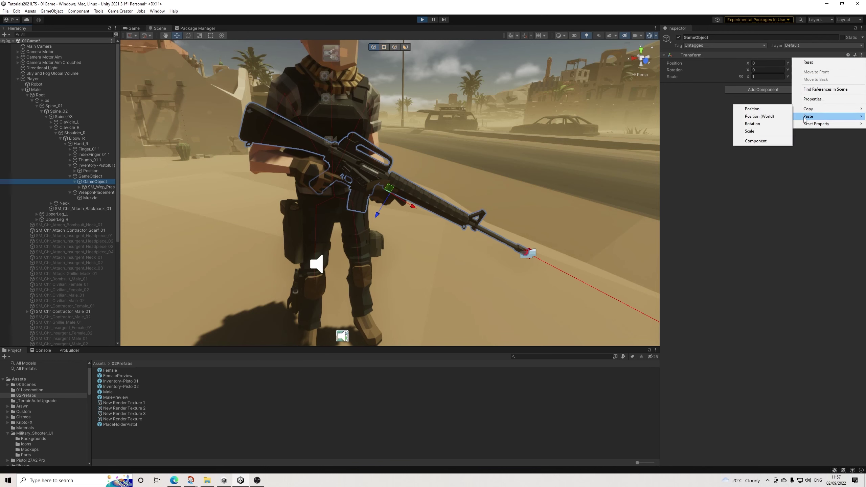
click(755, 155)
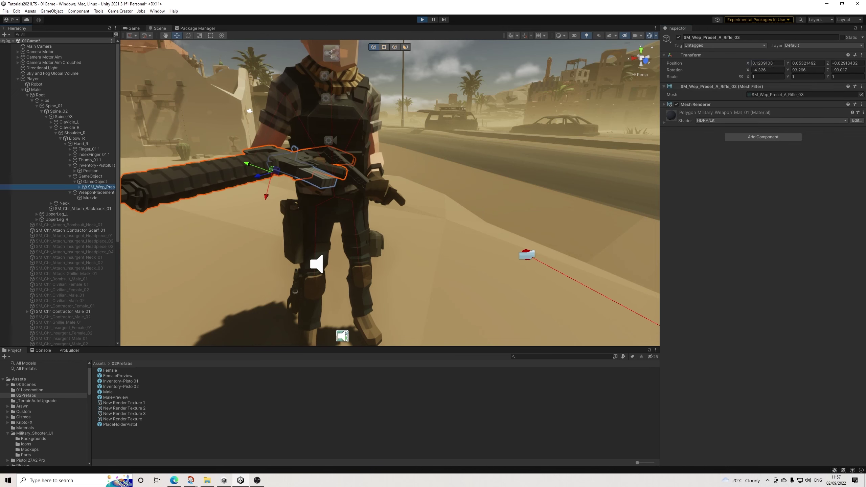
Set the rifle model's position and rotation to 0 on all axes
click(767, 63)
text(0)
key(Tab)
text(0)
key(Tab)
text(0)
key(Tab)
text(0)
key(Tab)
text(0)
key(Tab)
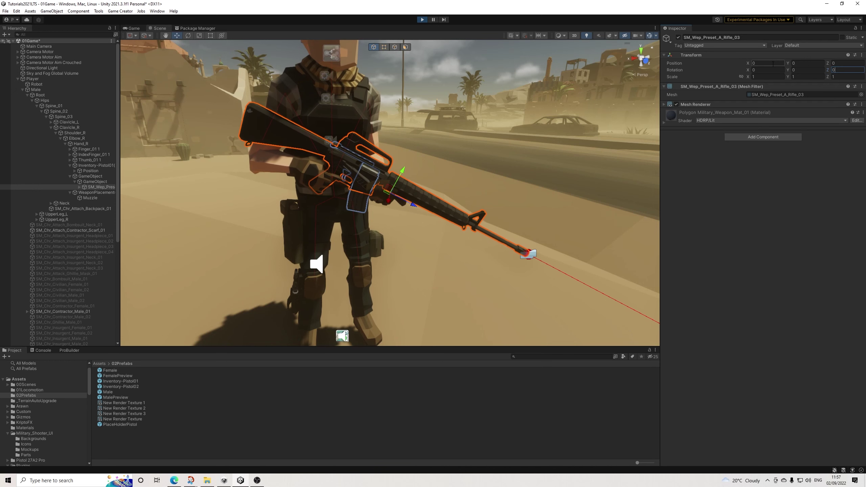
Copy the Transform component of the rifle's inner parent, check the nested rifle objects and stop the game
click(100, 183)
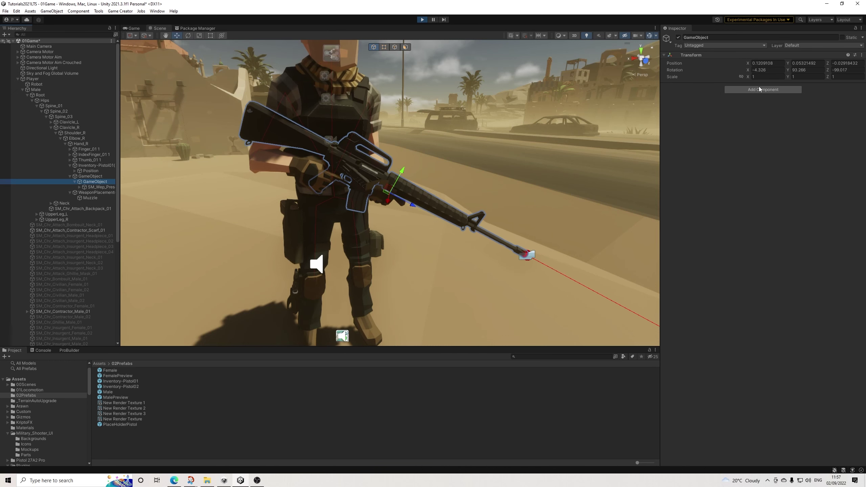
click(862, 54)
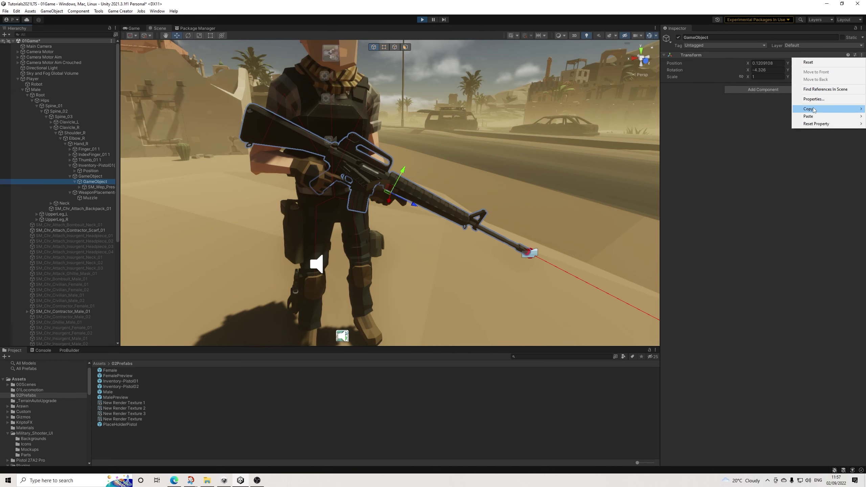
mouse_move(815, 108)
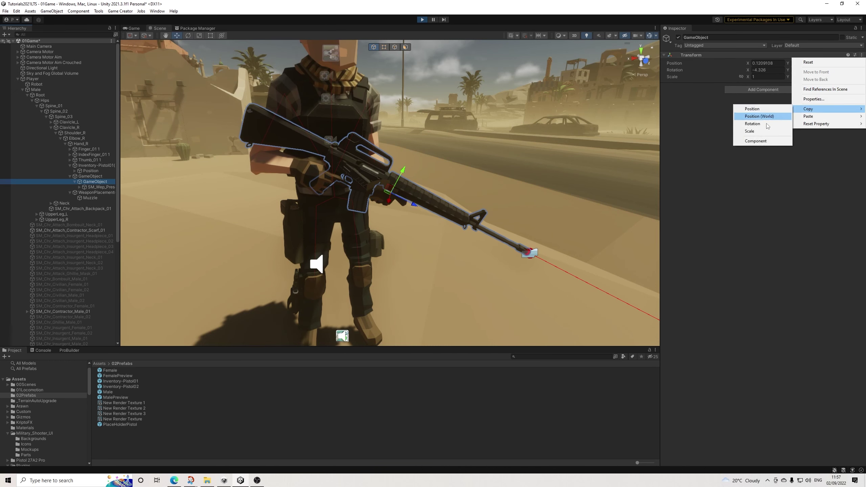
click(756, 140)
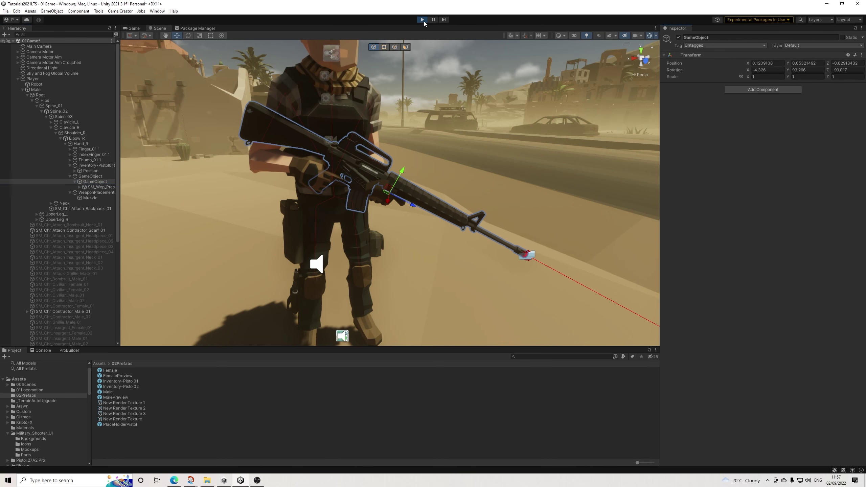
click(94, 181)
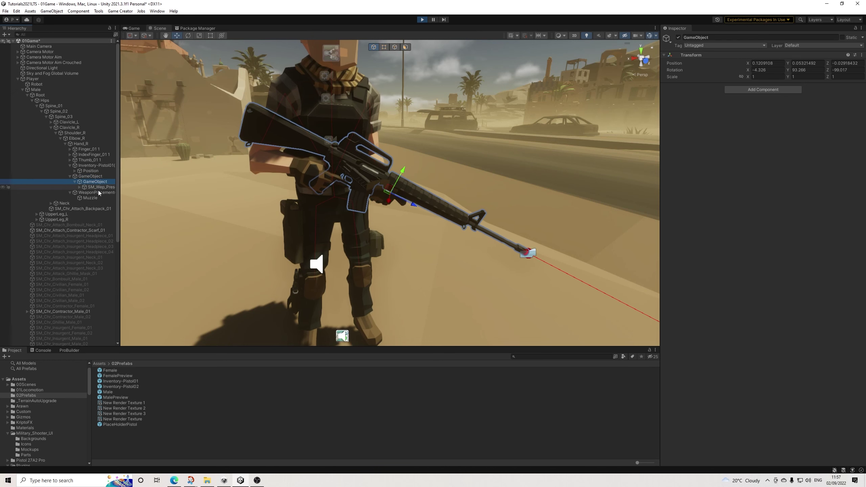
click(98, 188)
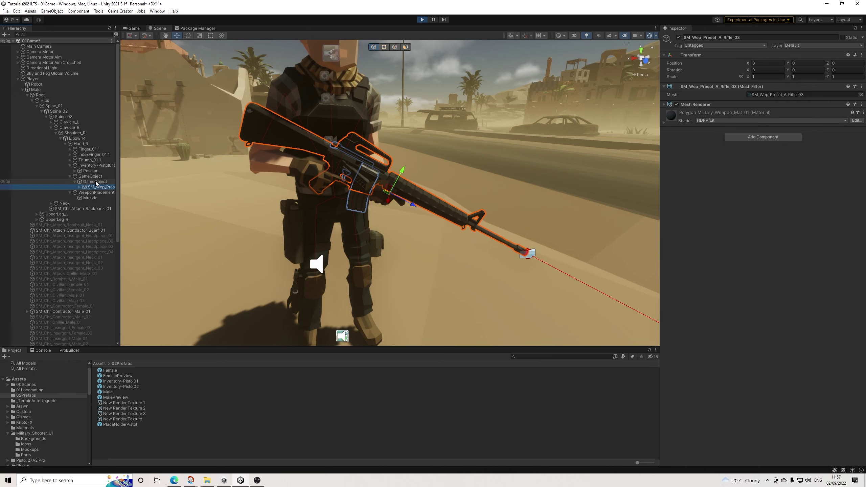
click(90, 176)
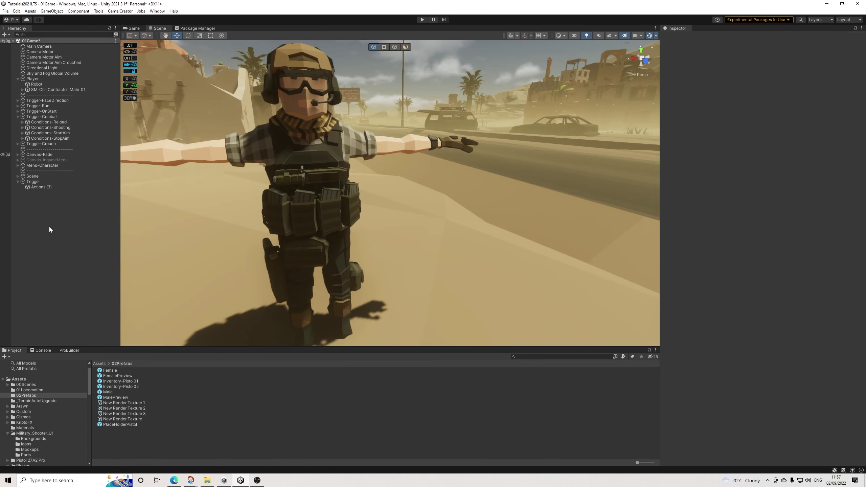
Create an empty scene object named Inventory-TwoHanded and give it an empty child named Placement
right_click(49, 227)
click(95, 308)
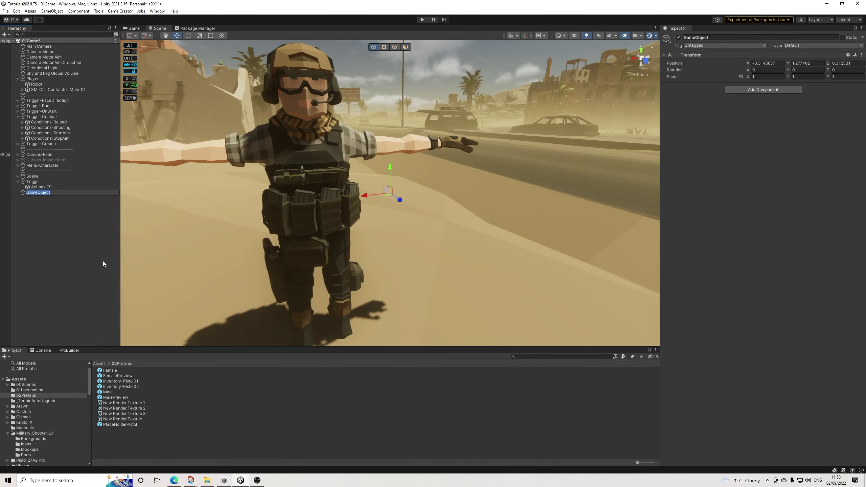
text(Inventory-TwoHand)
key(Return)
right_click(50, 193)
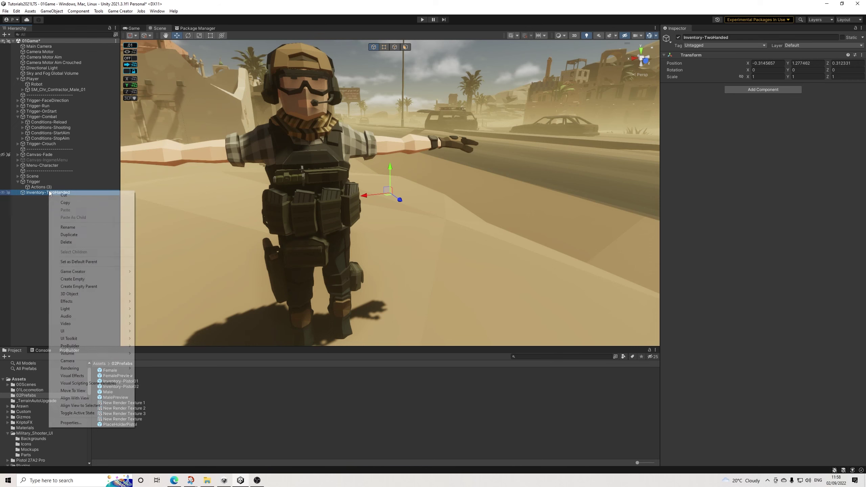
click(86, 279)
click(731, 38)
text(Placement)
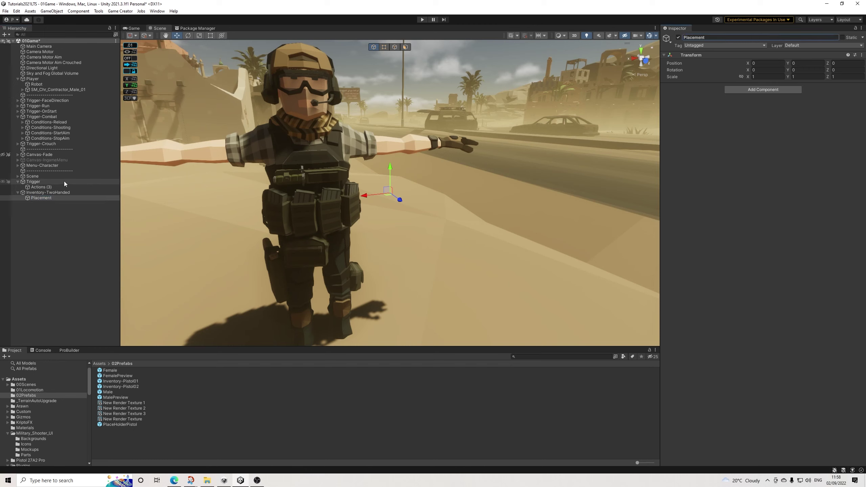
Rename the Inventory-TwoHanded object to PlaceHolderTwoHanded
click(49, 192)
click(742, 38)
text(PlaceHolderTwo)
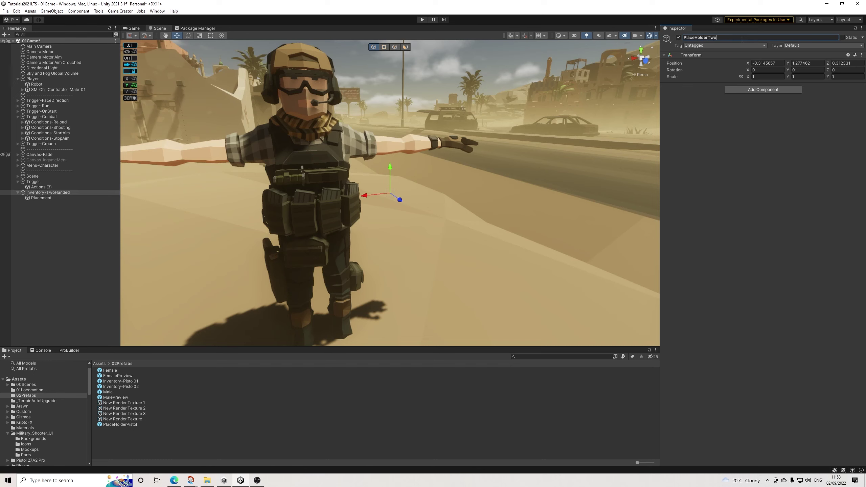
text(Handed)
key(Return)
Collapse the Trigger object and set PlaceHolderTwoHanded's position to X 0, Y 0, Z 0
click(33, 182)
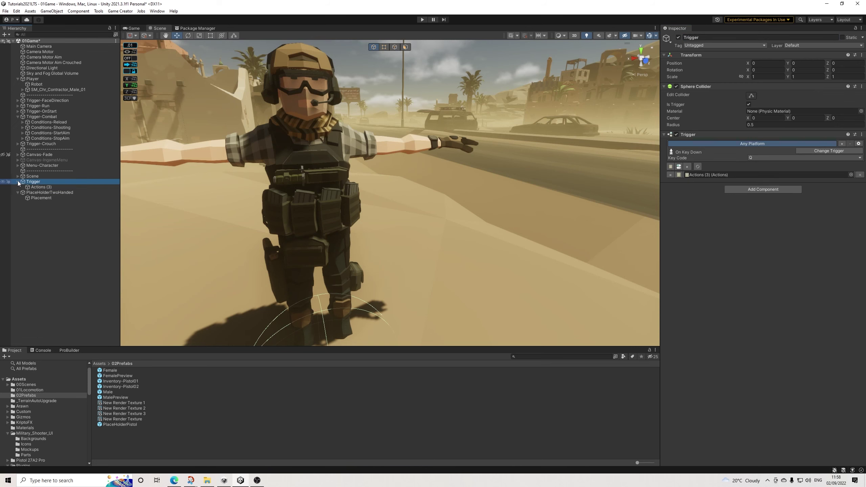
click(18, 182)
click(50, 188)
click(781, 63)
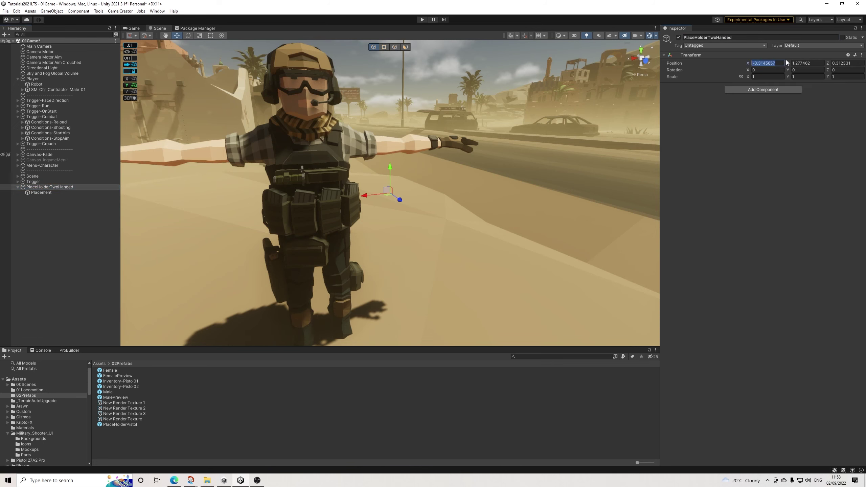
text(0)
key(Tab)
text(0)
key(Tab)
text(0)
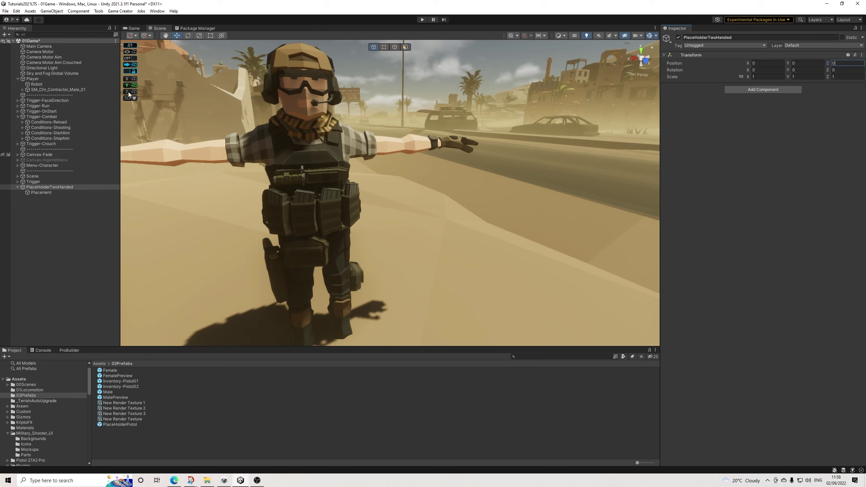
Paste the copied Transform values onto the Placement child and save PlaceHolderTwoHanded as a prefab in the 02Prefabs folder
click(41, 193)
right_click(832, 55)
mouse_move(808, 116)
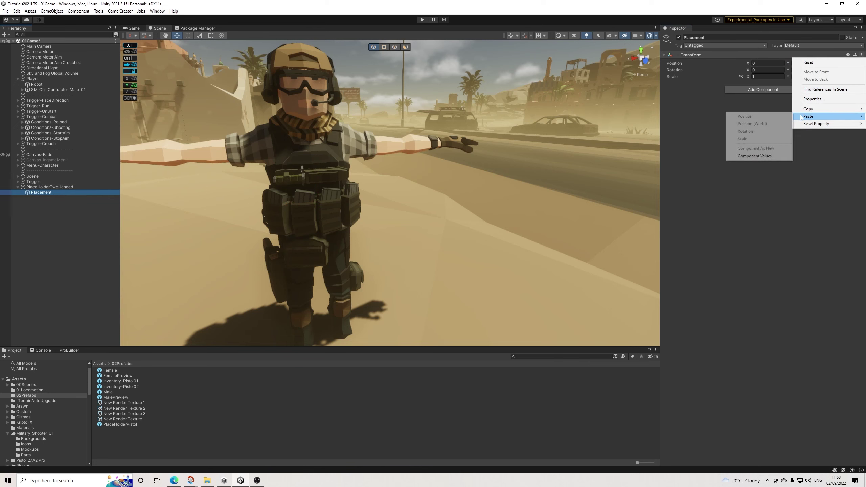
click(754, 156)
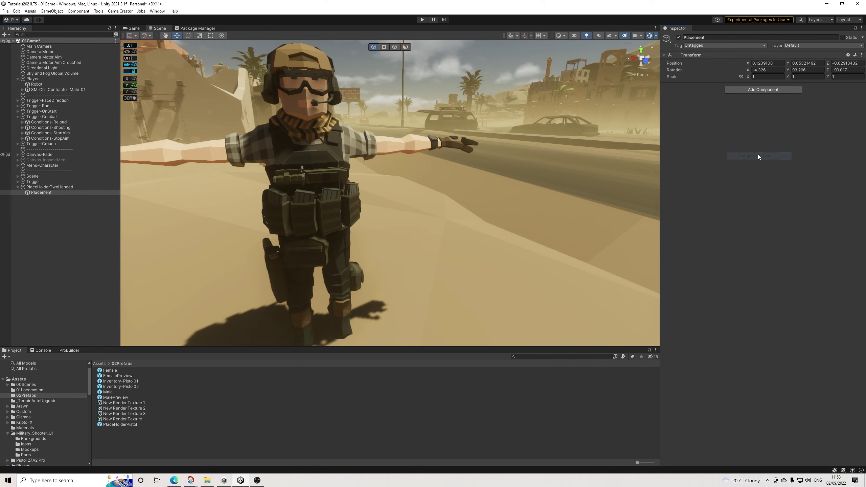
click(45, 192)
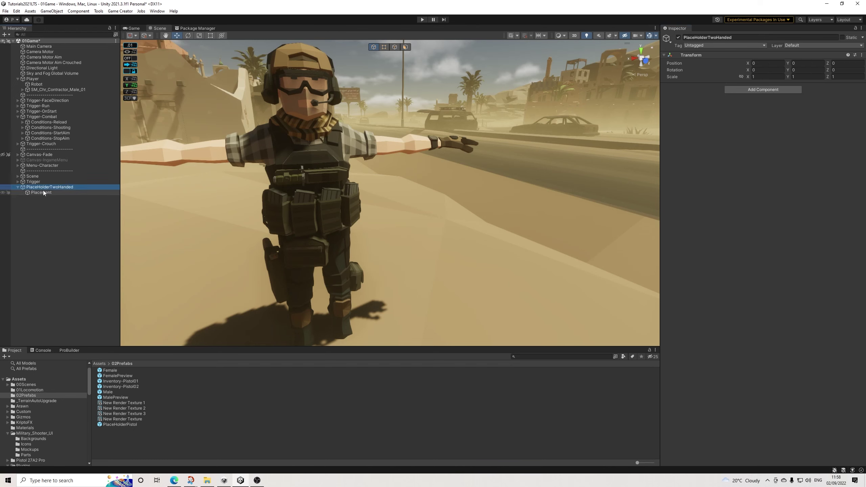
drag(60, 187, 117, 438)
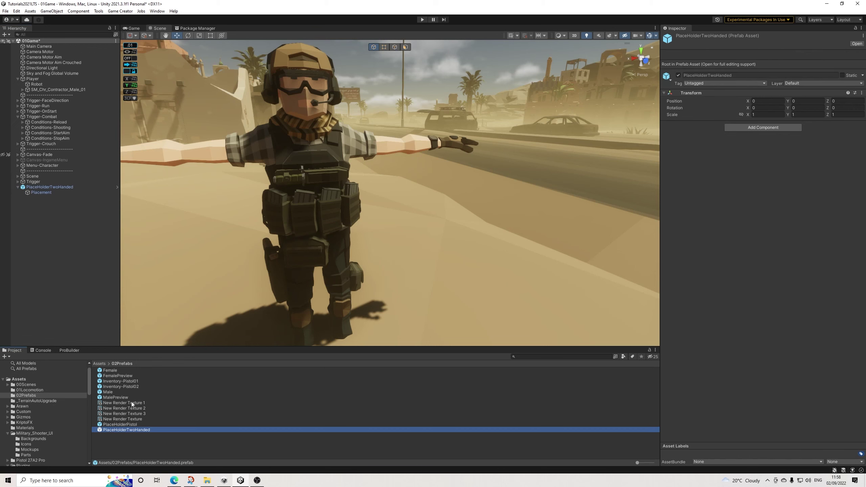
Unpack the PlaceHolderTwoHanded instance in the scene and rename it to Intentory-M16
right_click(49, 187)
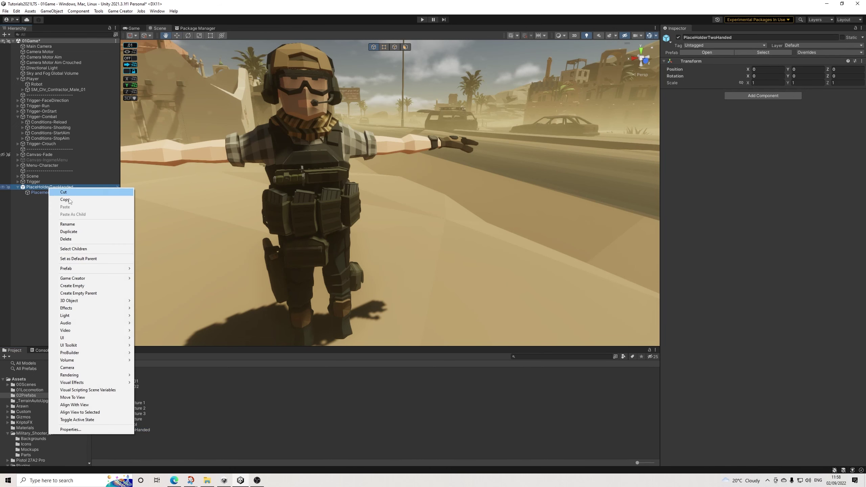
mouse_move(114, 269)
click(151, 298)
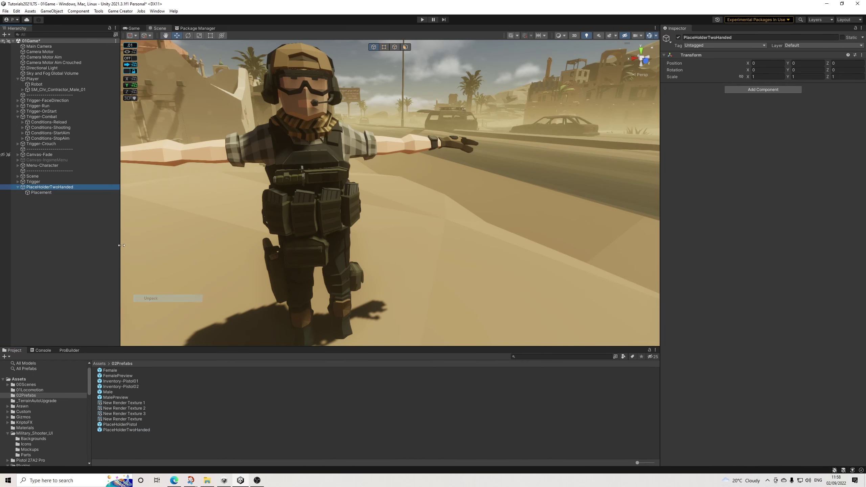
click(741, 37)
key(BackSpace)
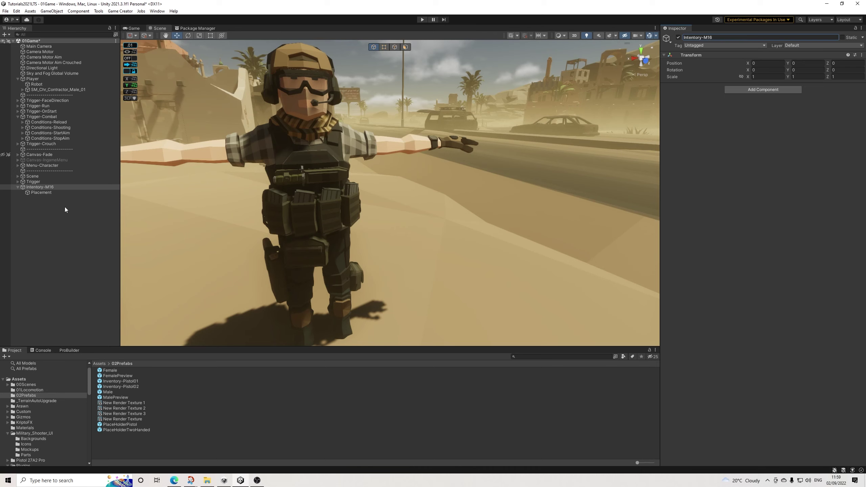
Add SM_Wep_Preset_A_Rifle_03 from PolygonMilitary's Modular_Presets weapons folder as a child of Placement
click(51, 194)
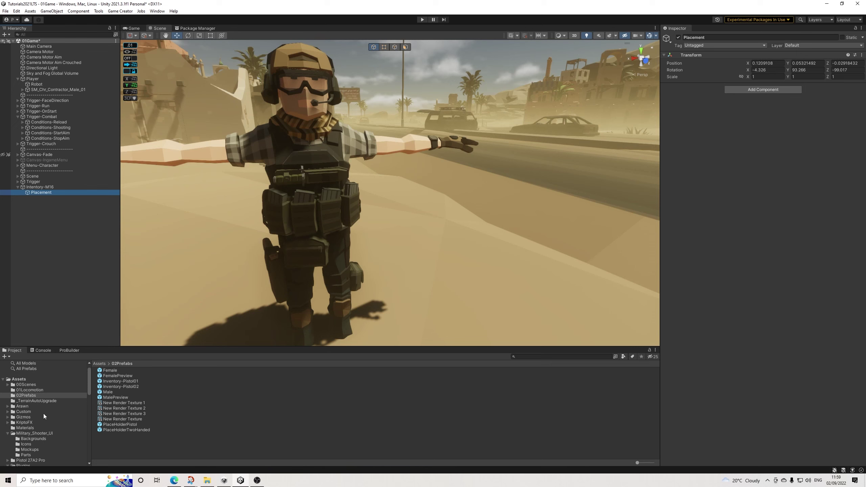
scroll(44, 412, down, 3)
scroll(41, 434, down, 5)
scroll(47, 436, down, 10)
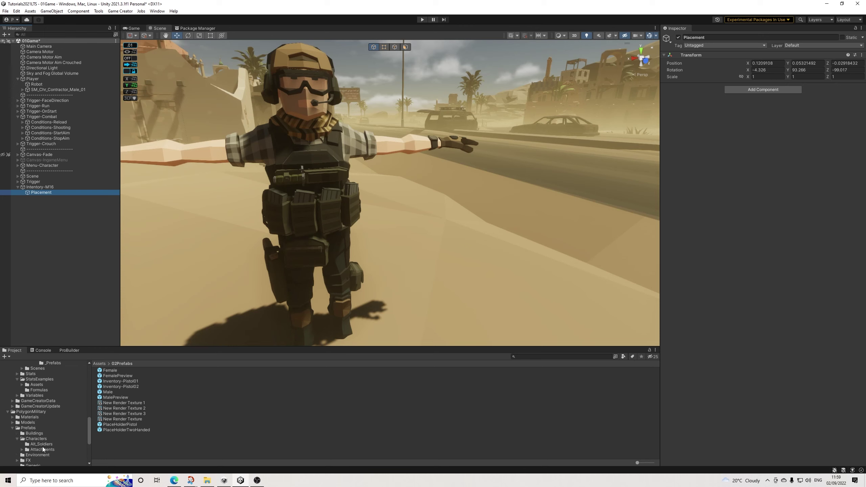
scroll(44, 446, down, 3)
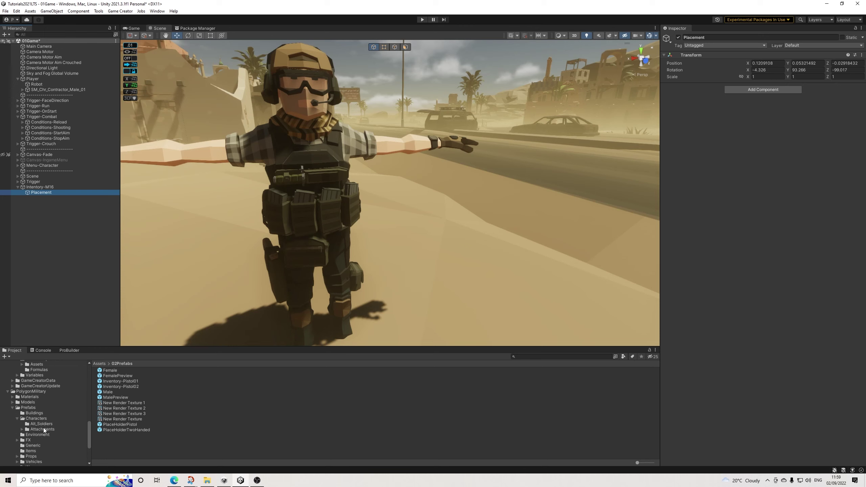
scroll(44, 435, down, 3)
click(43, 458)
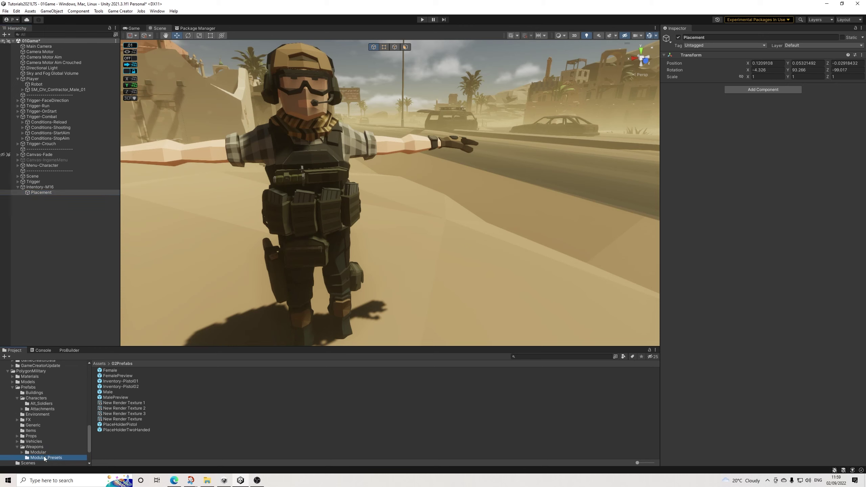
drag(150, 392, 38, 192)
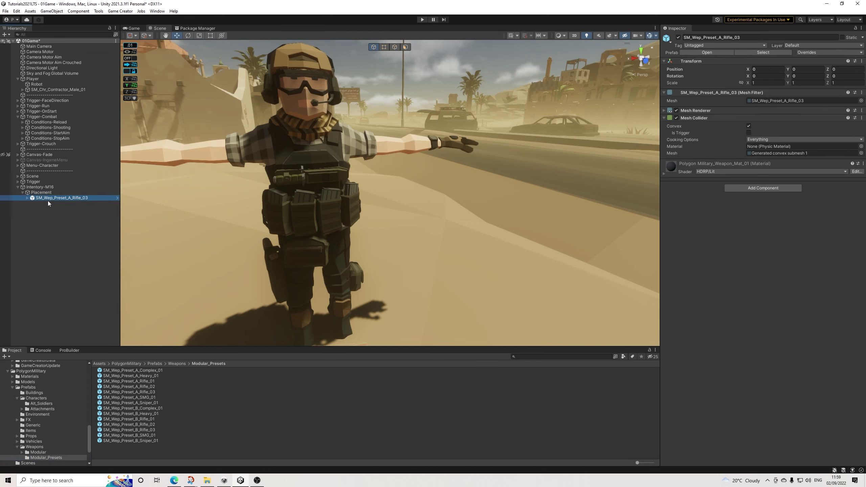
Save the Intentory-M16 object as a prefab in the 02Prefabs folder and select the new prefab there
click(45, 187)
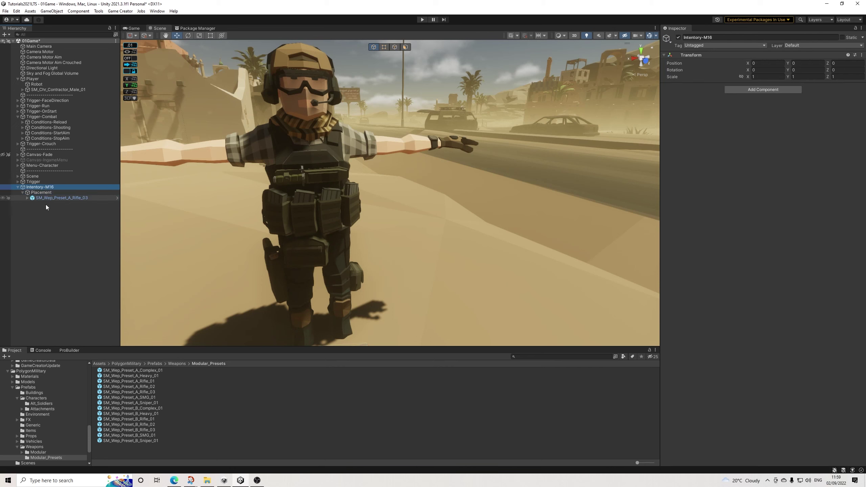
scroll(28, 408, up, 10)
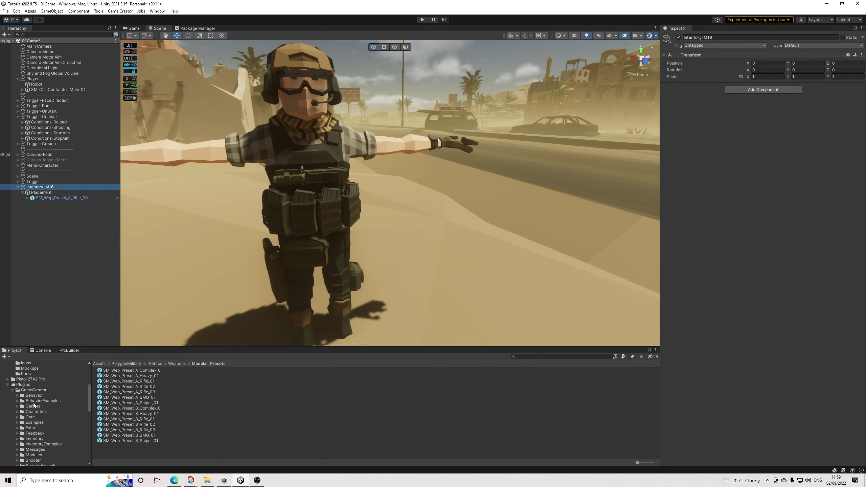
click(32, 395)
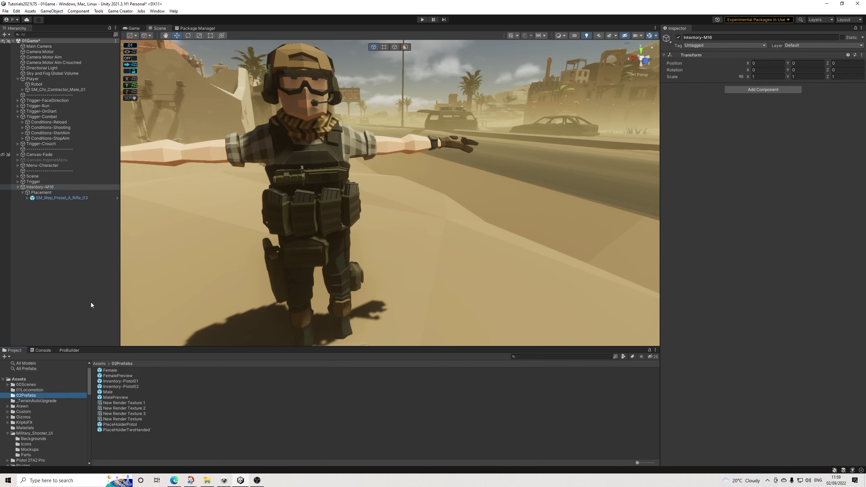
drag(44, 187, 112, 447)
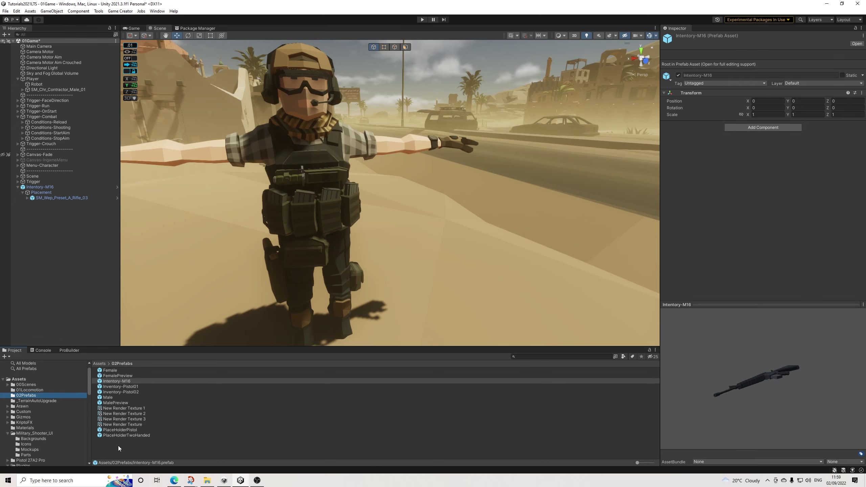
click(117, 387)
key(Down)
key(Up)
key(Up)
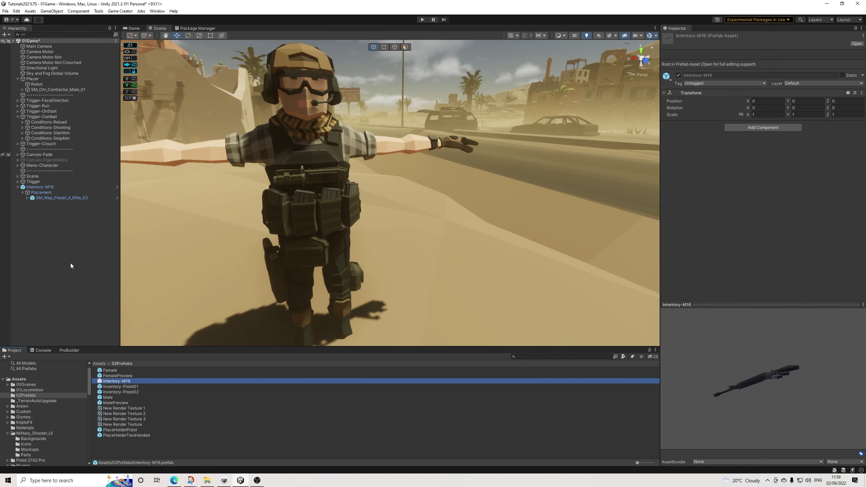
Open the inventory catalogue in the Game Creator Preferences and save the scene
click(40, 187)
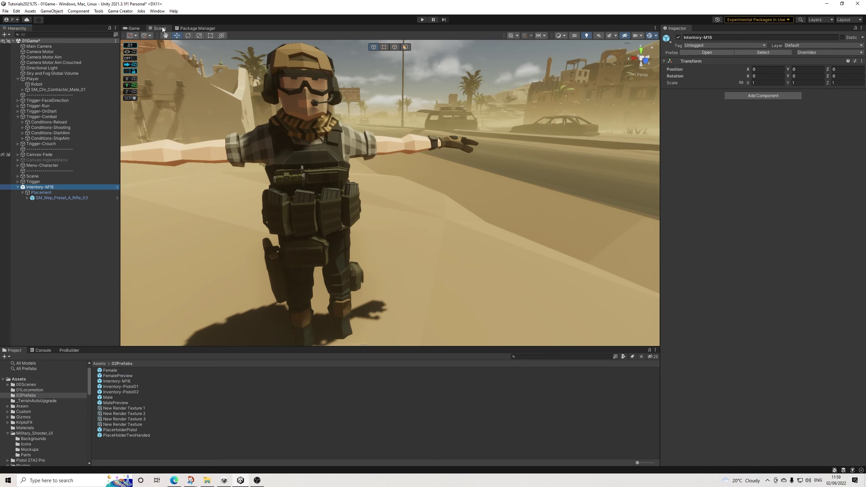
click(121, 11)
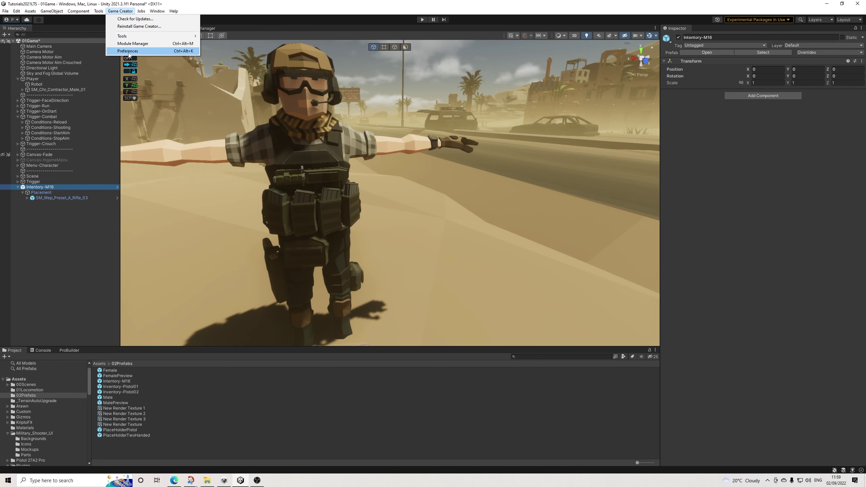
click(123, 51)
click(5, 11)
click(15, 43)
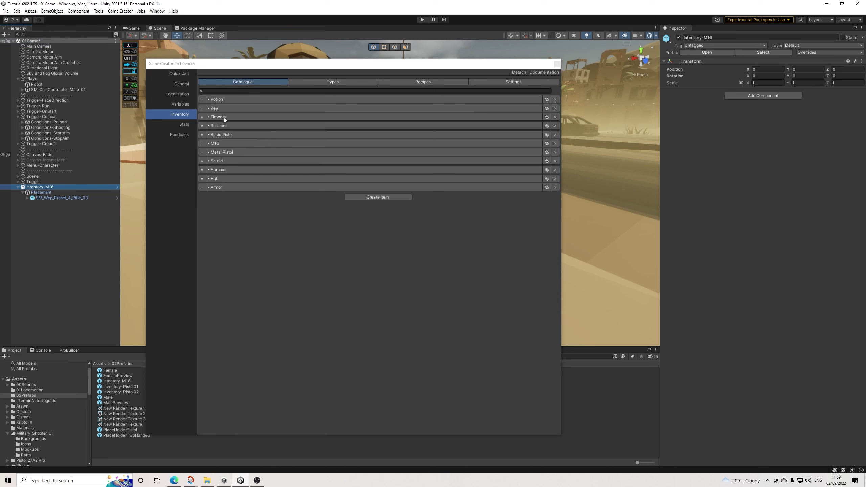
In the M16 item's On Equip actions, set the Invoker's right-hand attachment instance to the Intentory-M16 prefab
click(224, 144)
click(367, 299)
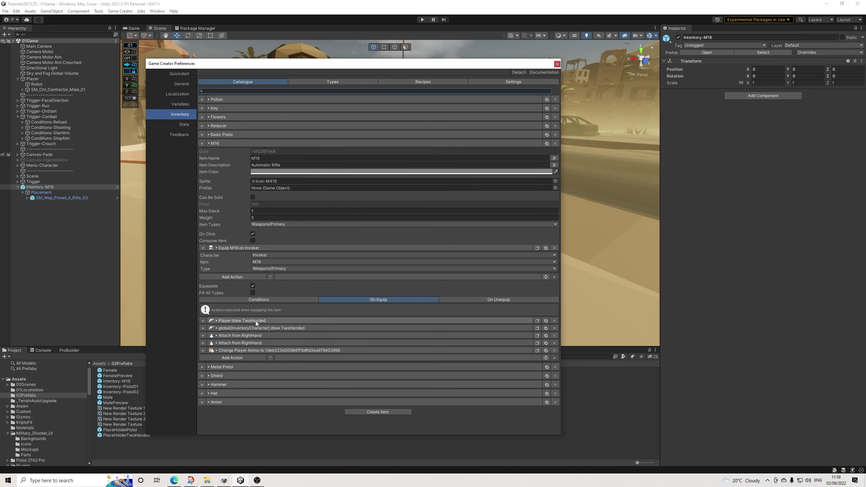
click(249, 328)
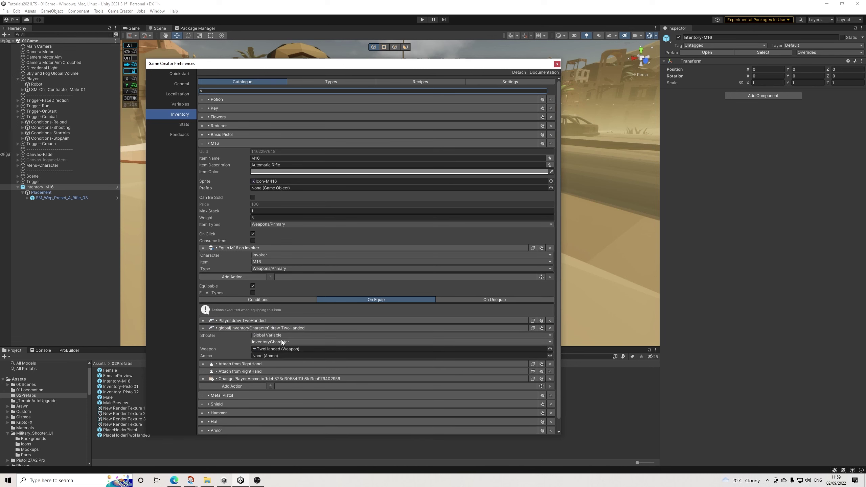
click(252, 329)
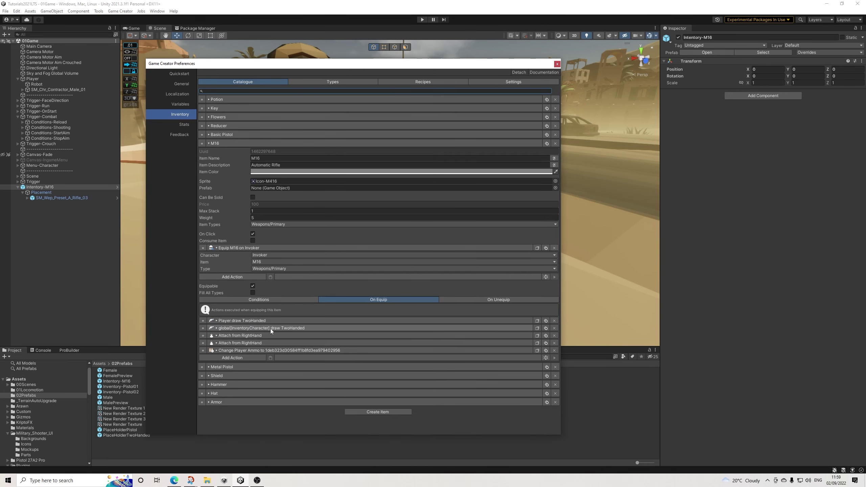
click(271, 329)
click(268, 328)
click(243, 336)
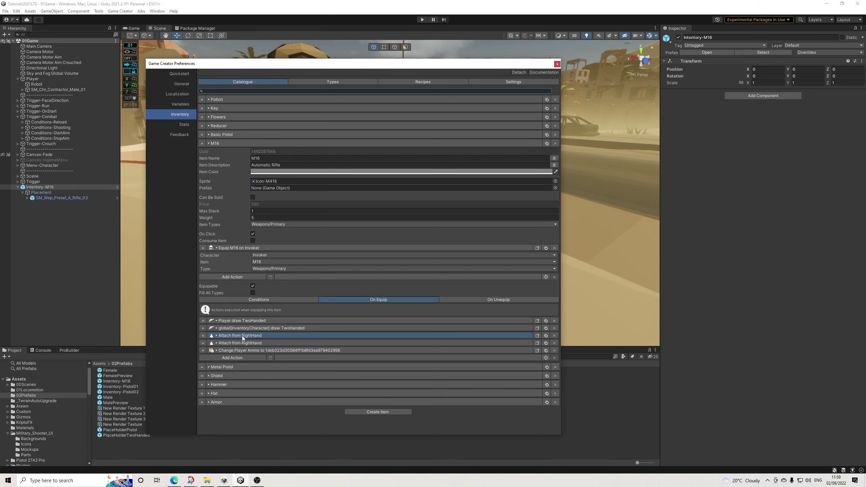
scroll(295, 358, down, 1)
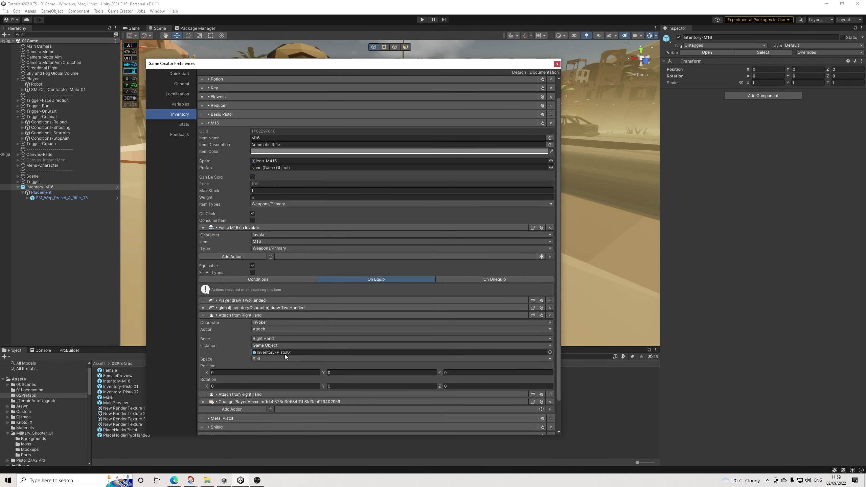
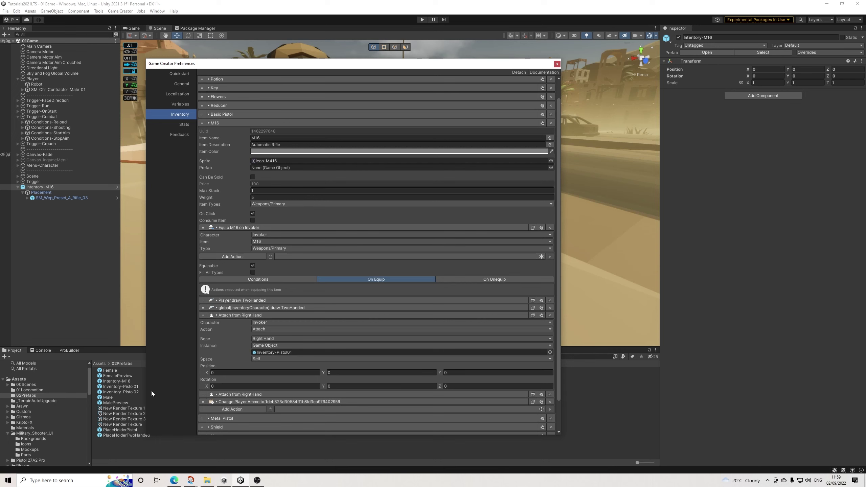
drag(124, 380, 295, 353)
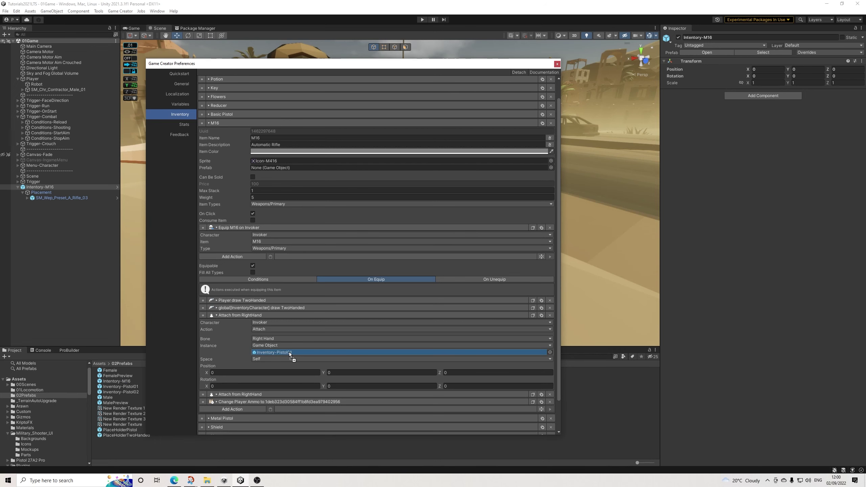
drag(289, 352, 289, 352)
Assign the Intentory-M16 prefab to the M16 item's On Equip right-hand attachment for the InventoryCharacter global variable
scroll(289, 353, down, 2)
click(239, 360)
scroll(270, 364, down, 1)
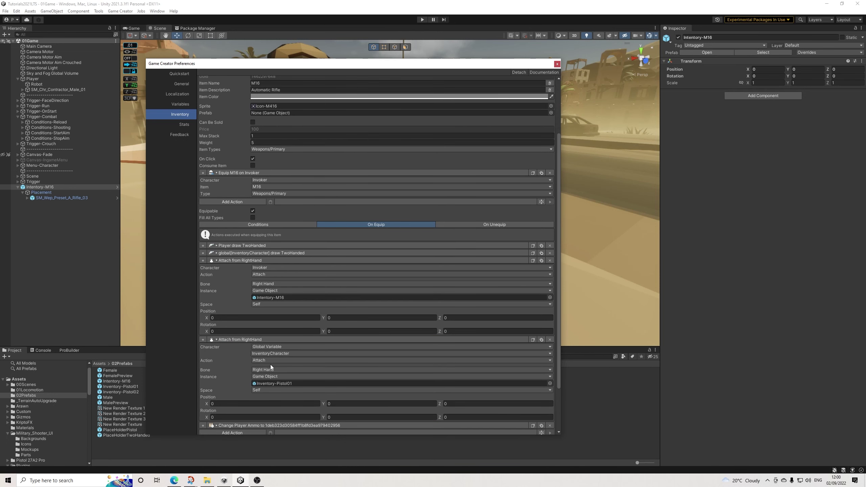
drag(121, 380, 307, 384)
scroll(315, 376, down, 1)
scroll(315, 377, up, 4)
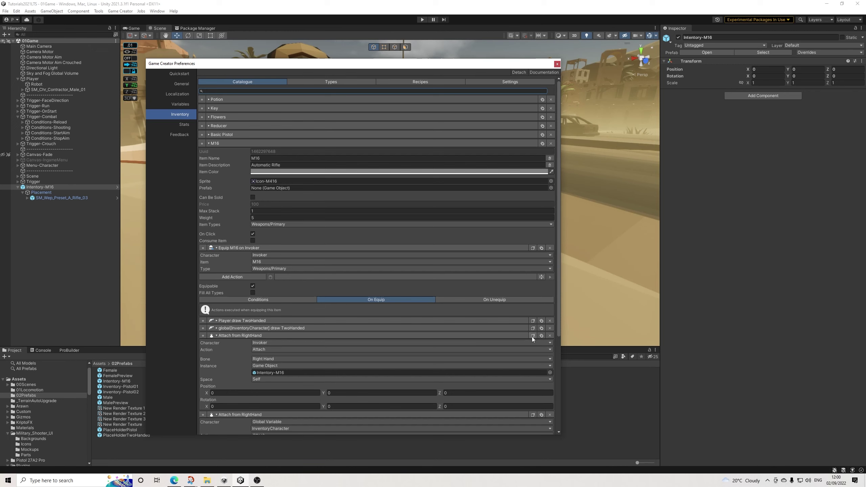
Examine the character and bone settings of both remove actions in the M16 item's On Unequip list
click(490, 299)
click(266, 321)
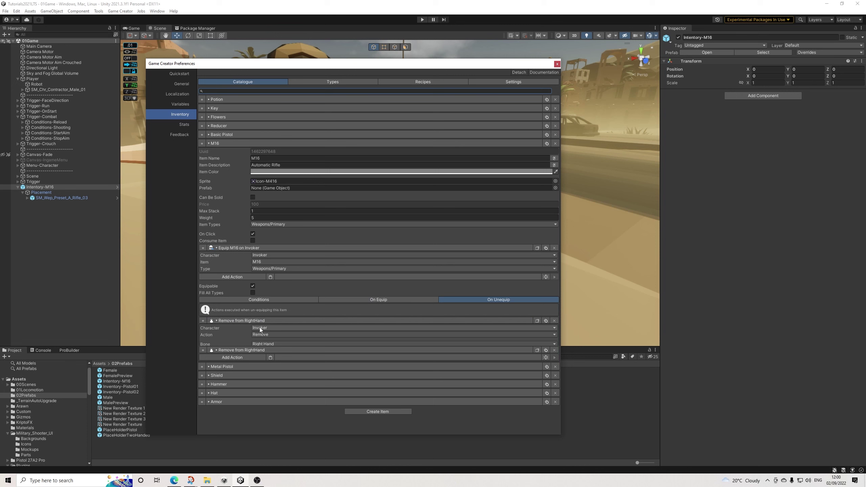
click(255, 352)
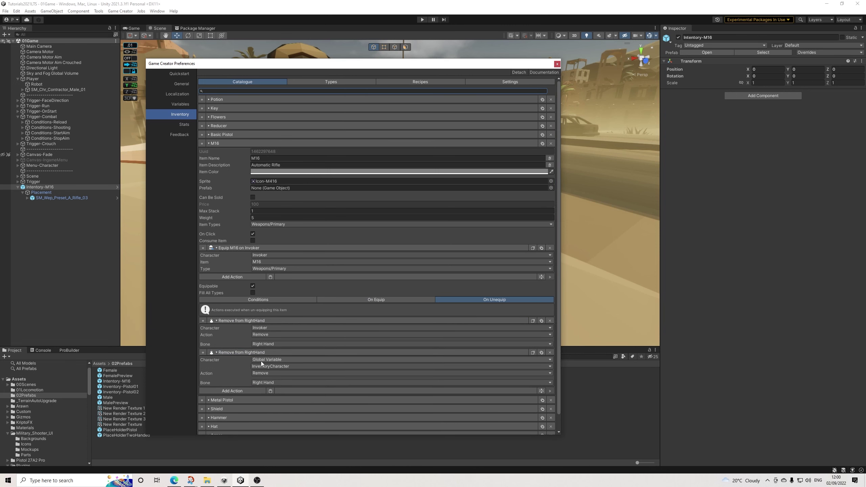
Set the Character of the Basic Pistol's first On Unequip right-hand remove action to Player
click(238, 133)
click(494, 290)
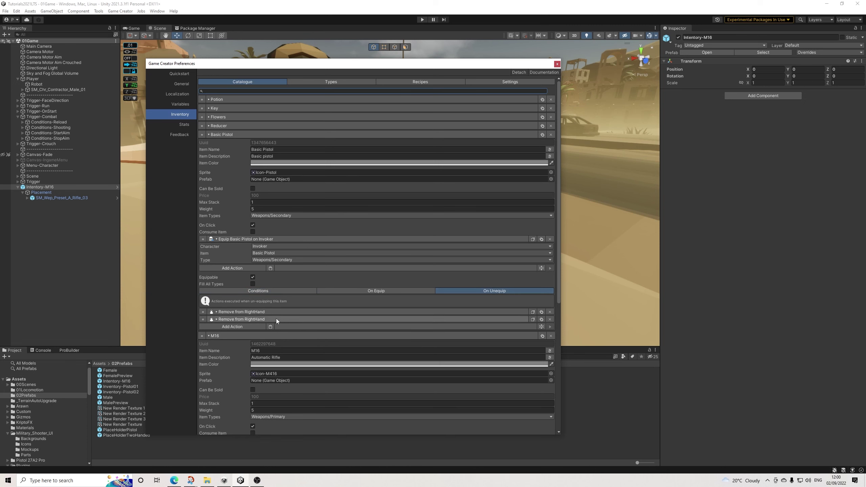
click(253, 313)
click(252, 343)
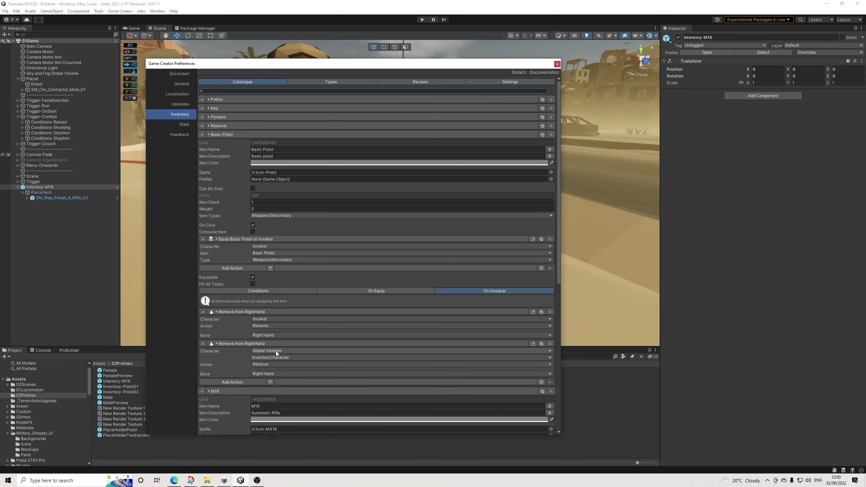
click(261, 320)
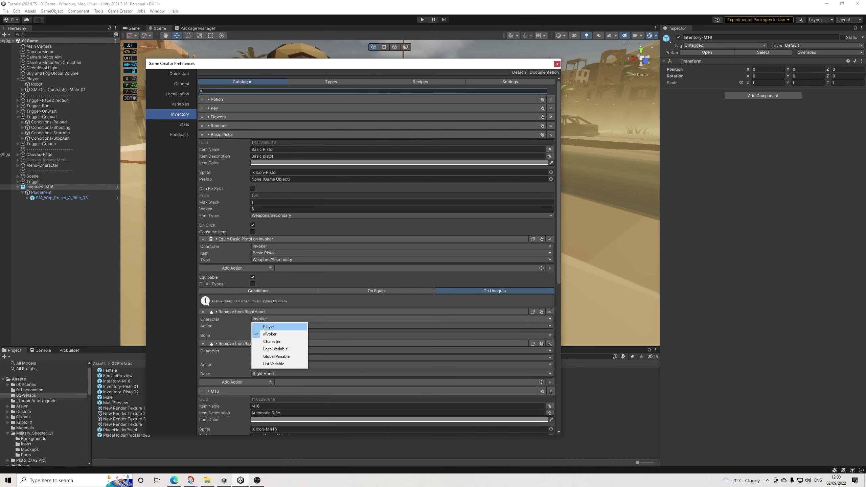
click(260, 329)
Set the Character of the M16 item's first On Unequip right-hand remove action to Player
scroll(292, 369, down, 3)
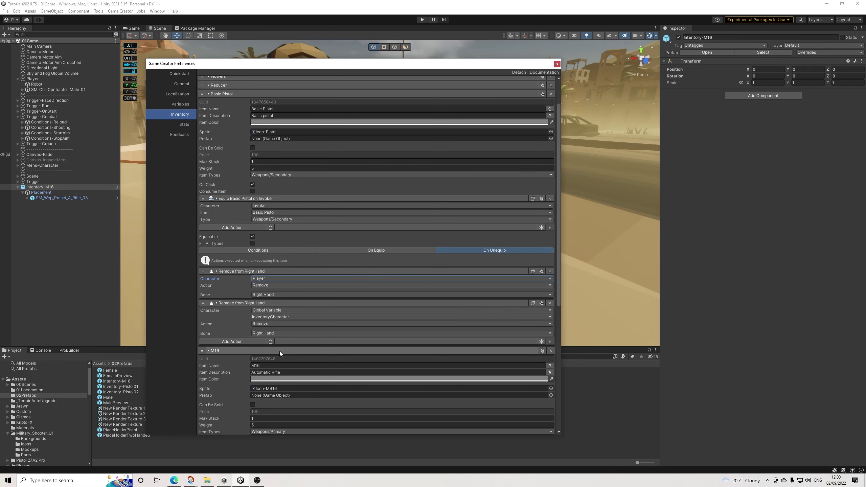
scroll(341, 375, down, 4)
scroll(375, 379, down, 3)
scroll(304, 391, down, 1)
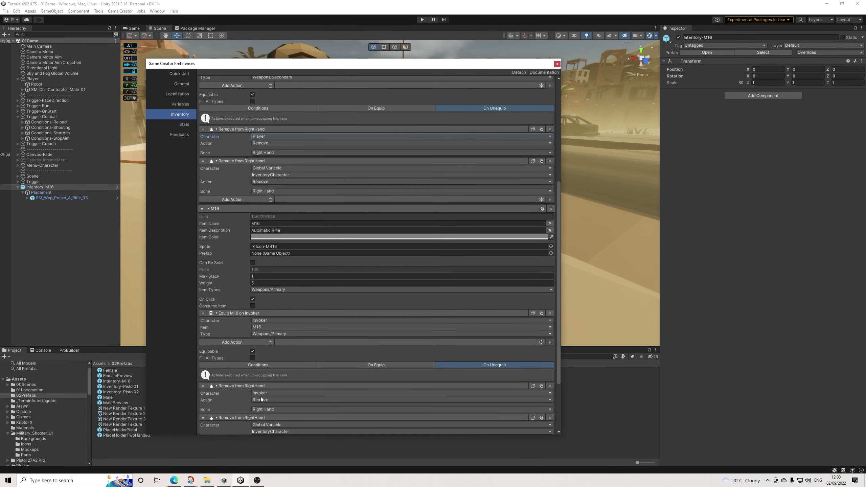
click(262, 395)
click(269, 400)
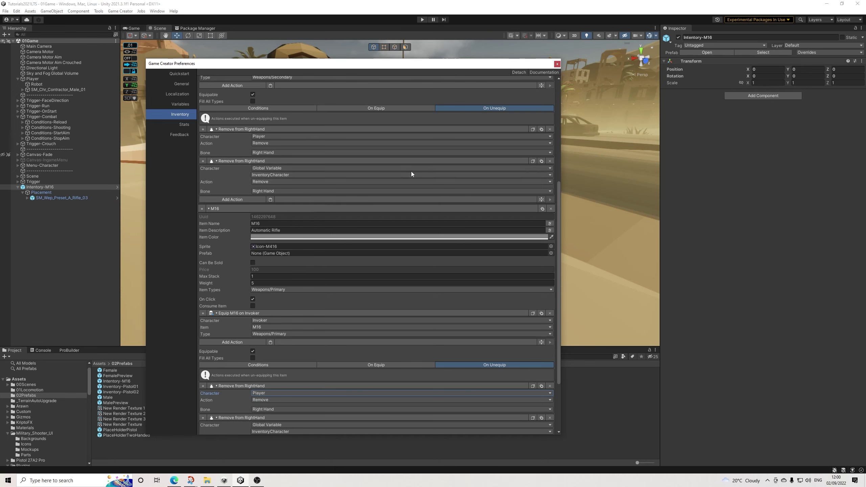
Close the Game Creator Preferences, save the scene and reopen the inventory catalogue
click(557, 64)
click(6, 10)
click(13, 43)
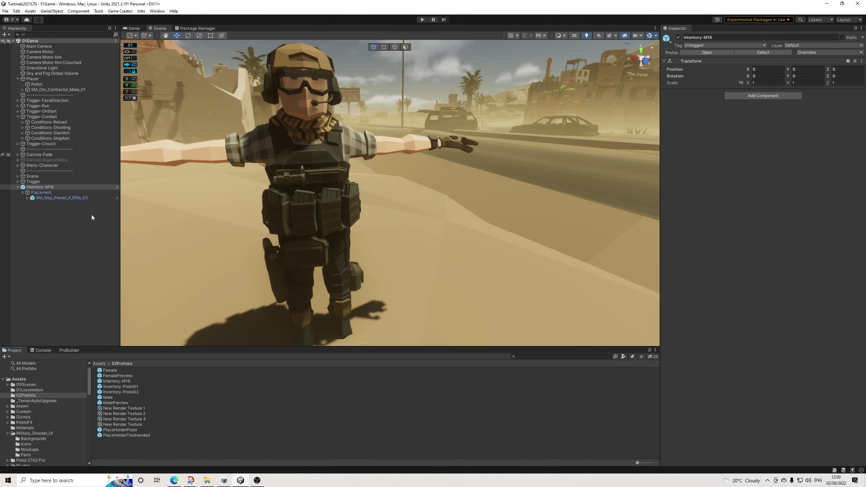
click(121, 11)
click(125, 51)
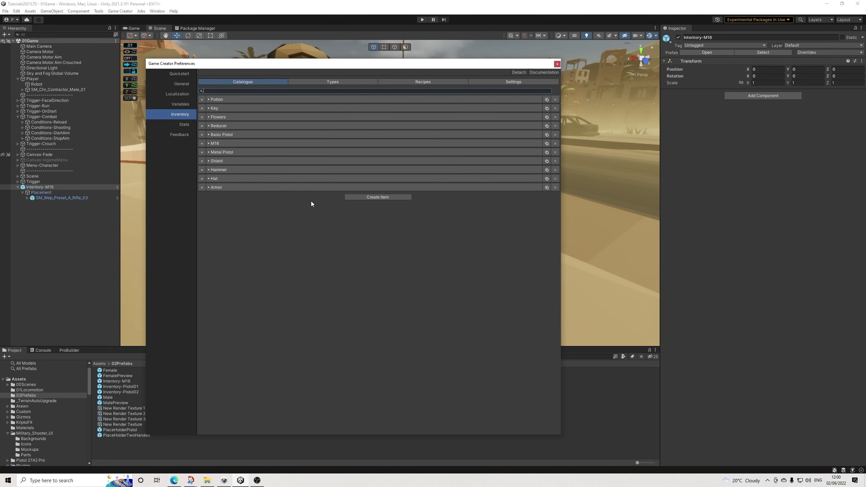
Set the Basic Pistol item's first On Unequip remove-from-hand action to use Invoker as the character
click(221, 135)
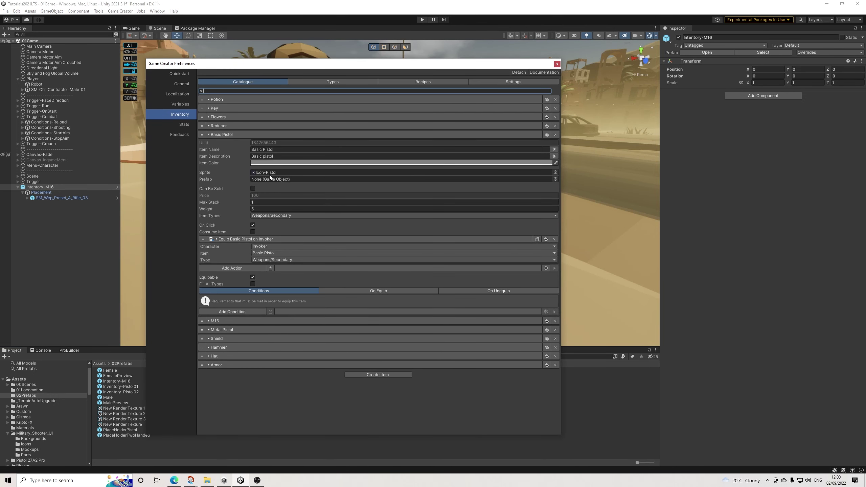
click(481, 290)
click(262, 320)
click(269, 334)
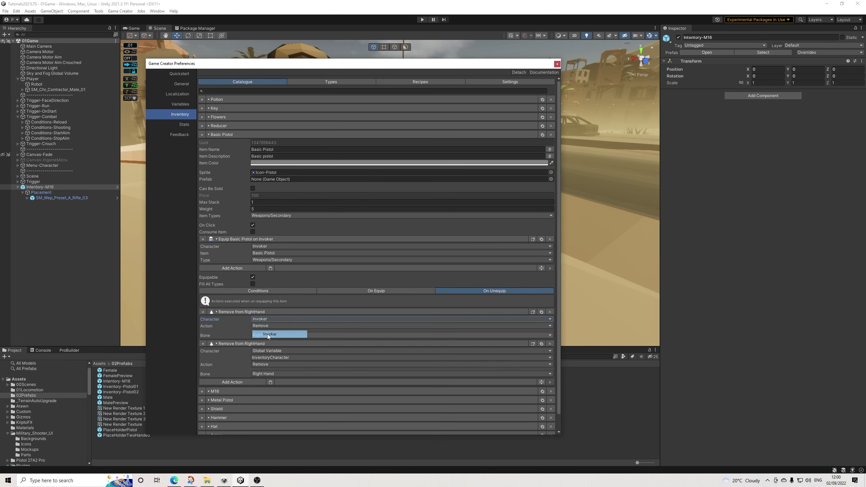
Set the M16 item's first On Unequip remove-from-hand action to use Invoker as the character, and close the preferences
scroll(262, 352, down, 1)
click(234, 375)
scroll(352, 393, down, 10)
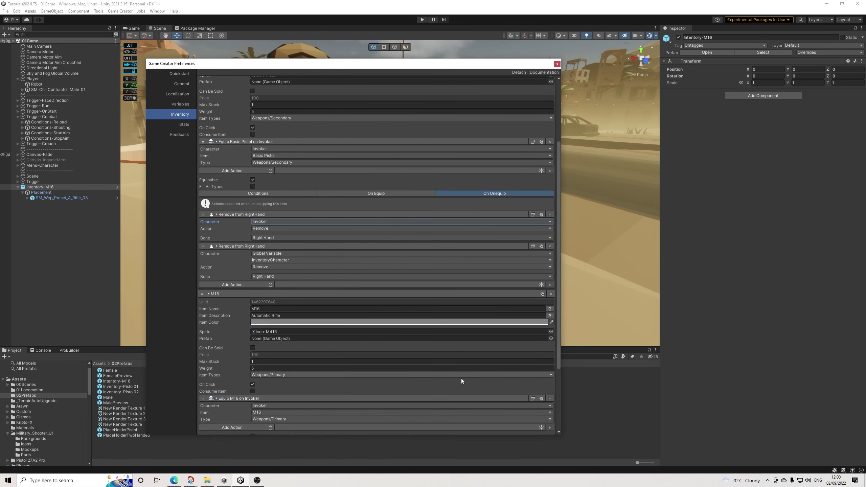
click(480, 370)
click(263, 398)
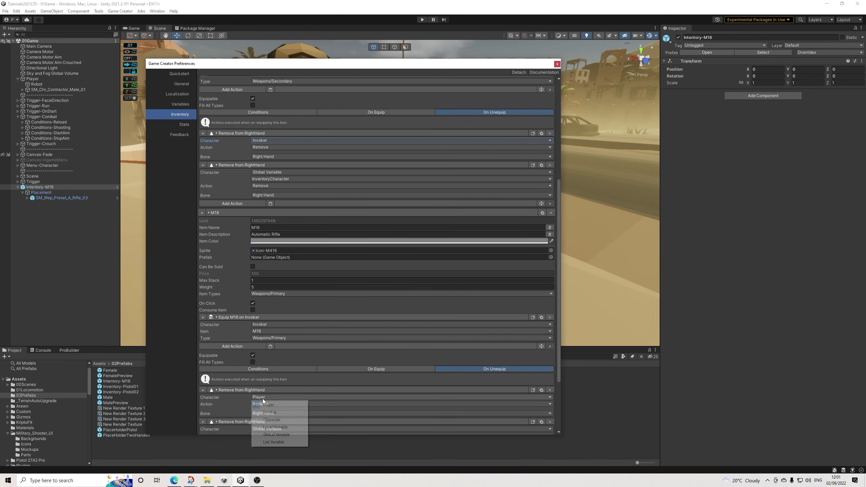
click(266, 412)
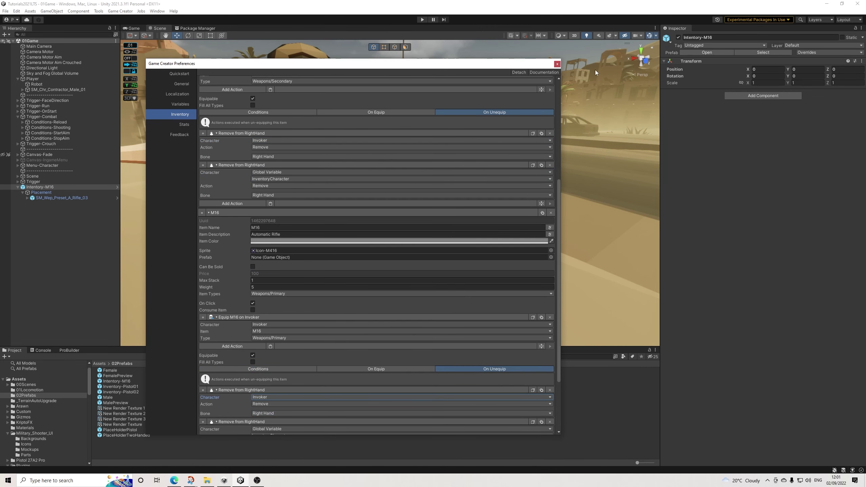
click(558, 64)
In Trigger-OnStart's Actions (1), duplicate the add Basic Pistol item action and set the copy's item to M16
click(35, 112)
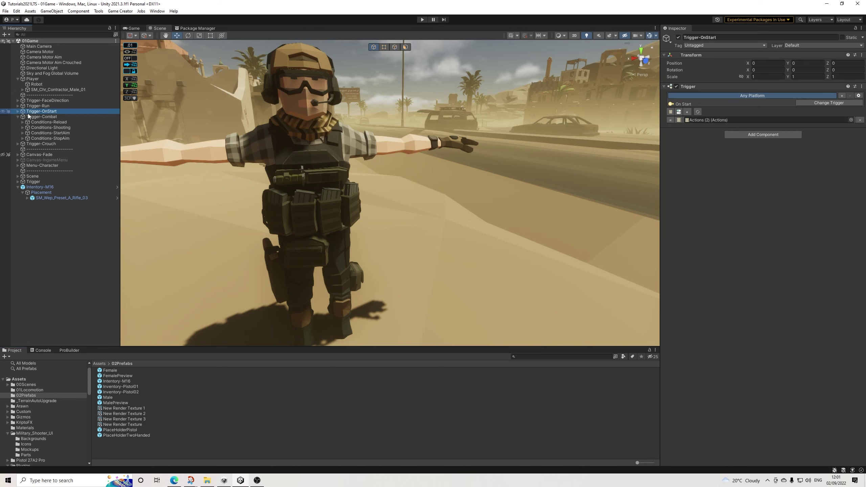
click(19, 112)
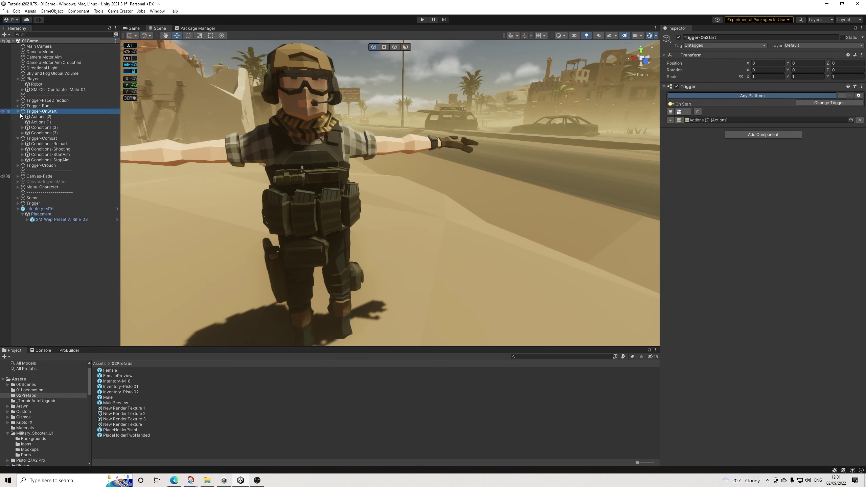
click(43, 133)
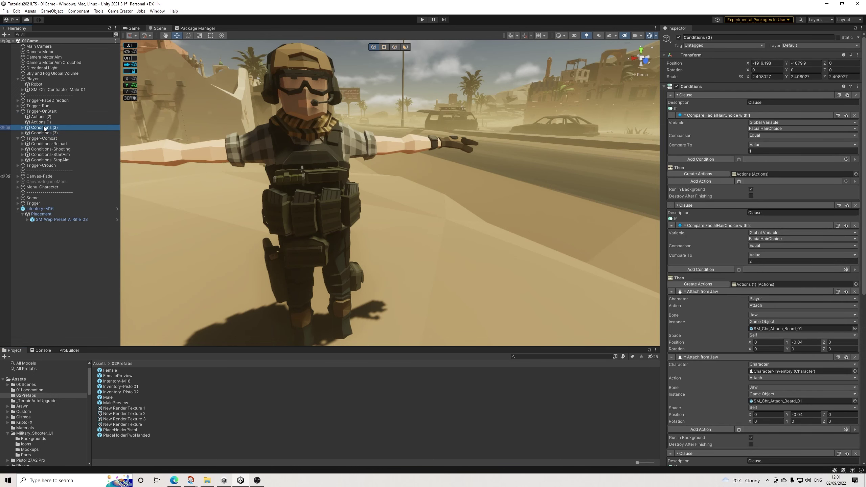
click(46, 112)
click(710, 120)
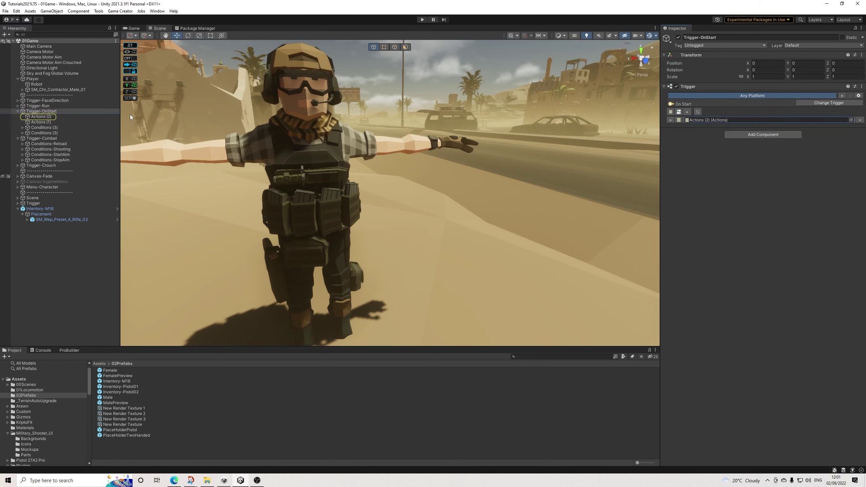
click(48, 117)
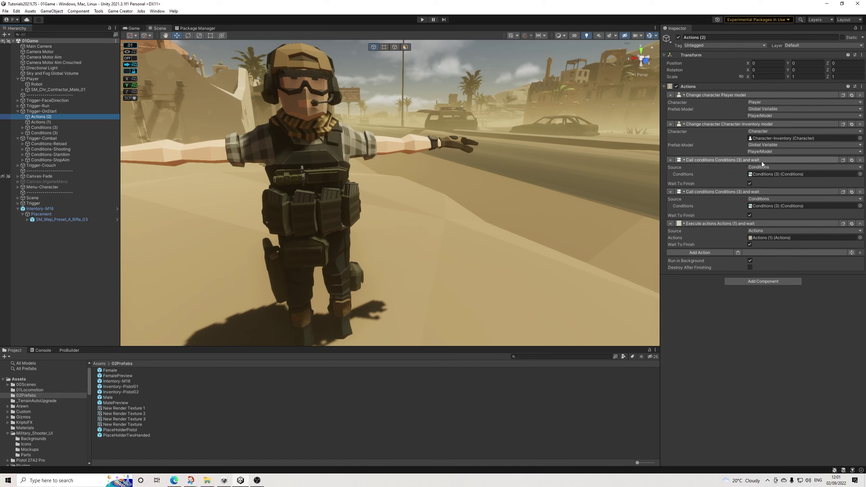
click(765, 238)
click(48, 123)
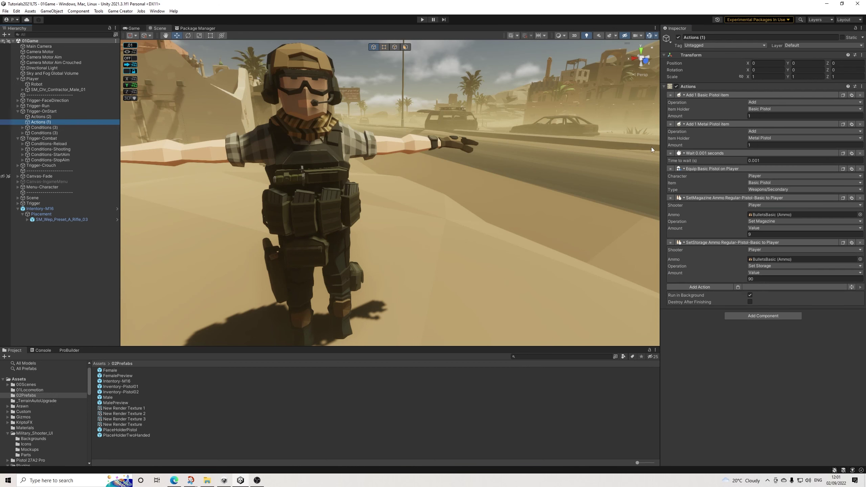
click(844, 95)
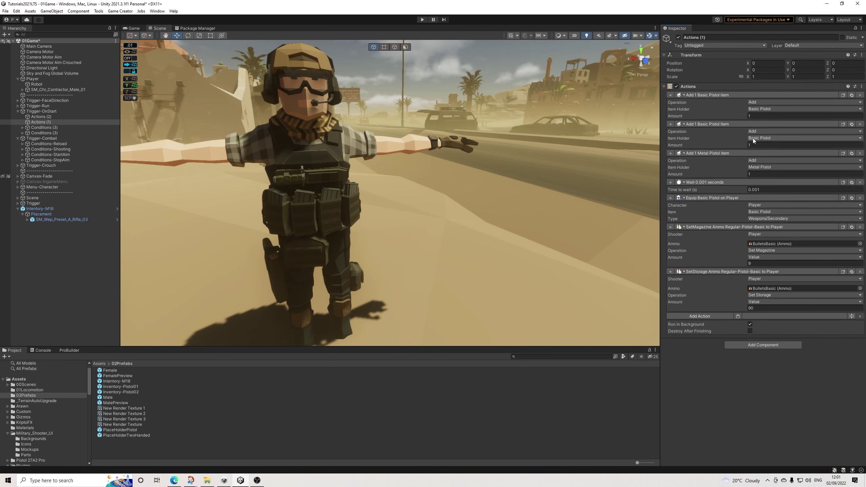
click(752, 138)
click(765, 189)
click(748, 262)
key(BackSpace)
text(9)
Add an ammo action to Actions (1) that adds 90 AmmoBasicSingle to the player's storage
click(727, 317)
text(ammo)
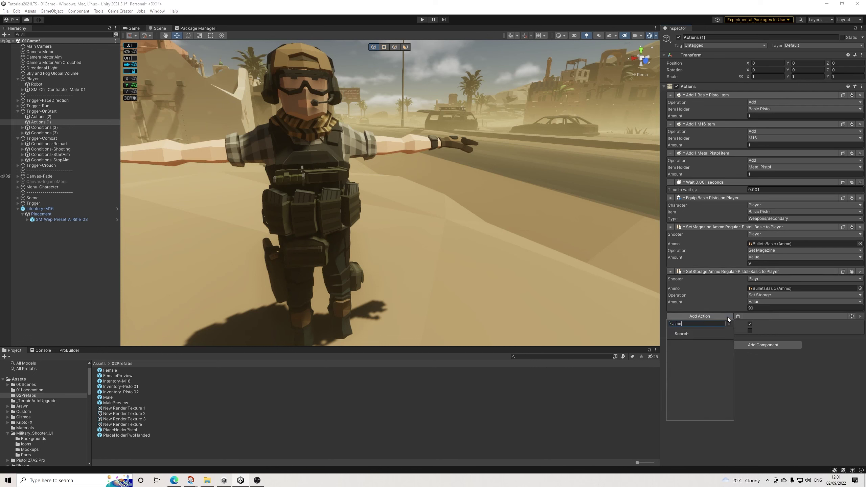
key(Return)
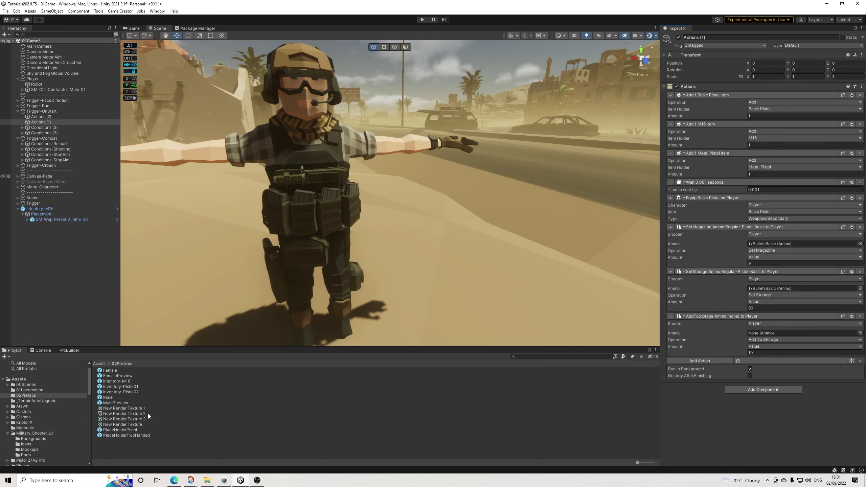
click(861, 333)
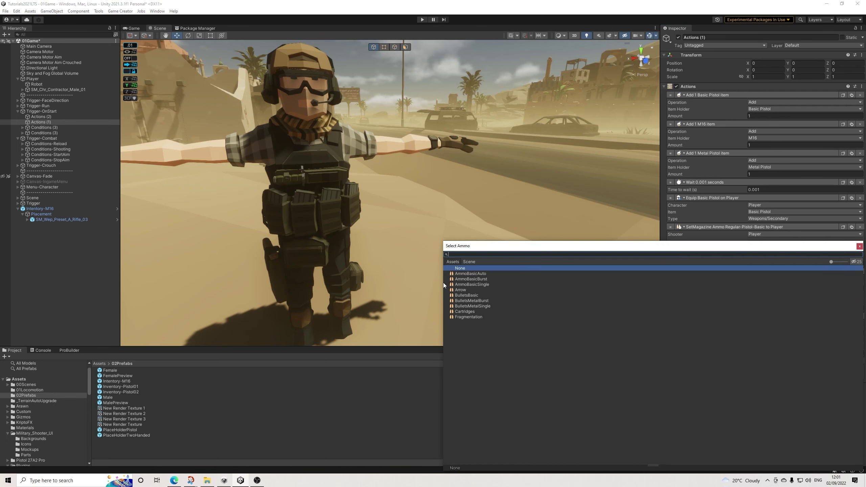
click(479, 284)
click(860, 246)
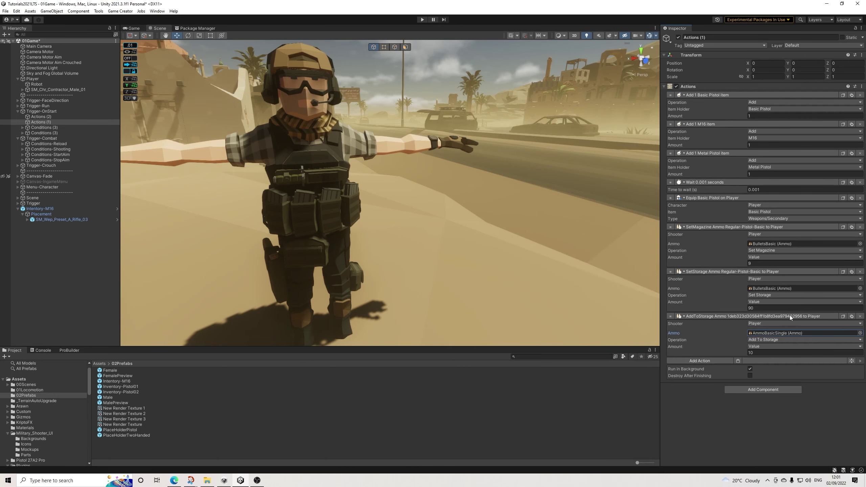
click(764, 353)
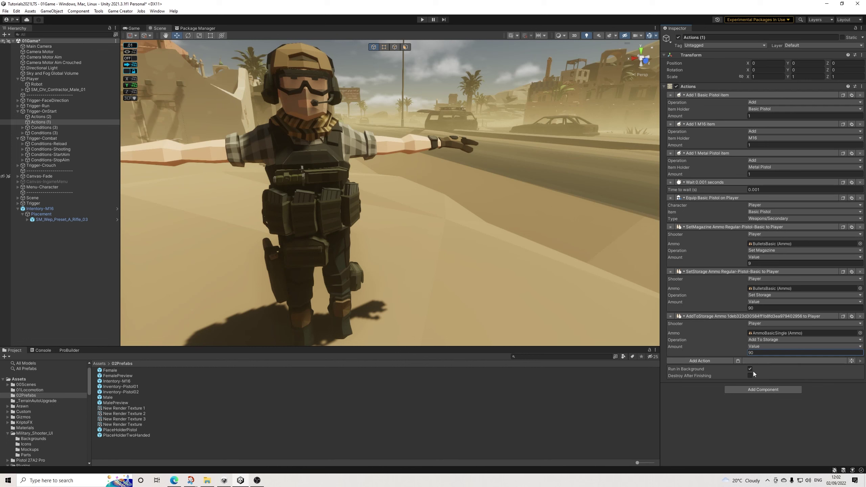
Save the scene
click(4, 11)
click(17, 44)
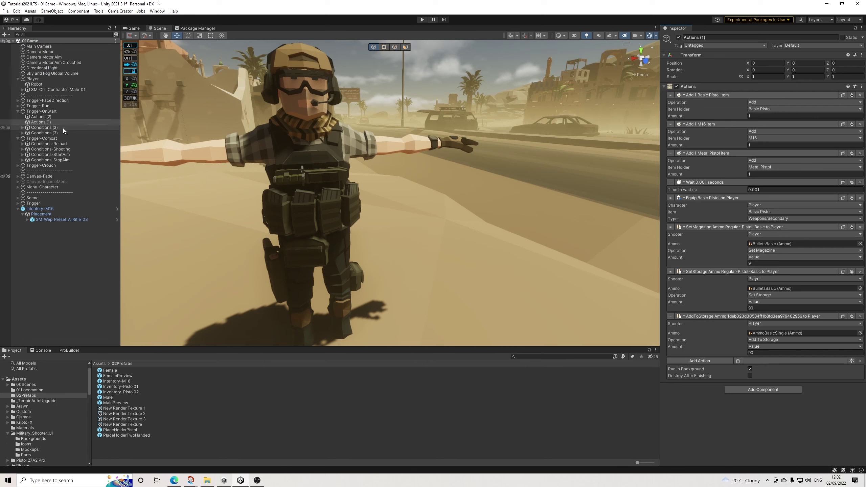
click(6, 11)
click(16, 44)
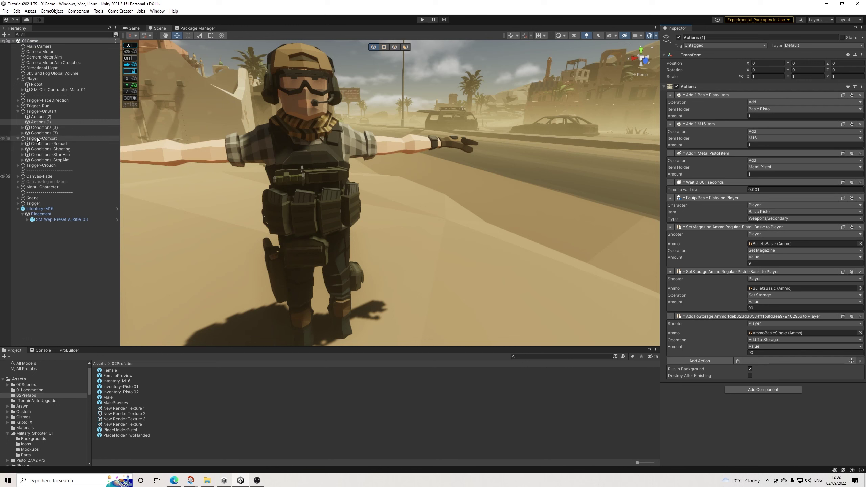
Activate the Canvas-IngameMenu object and add a Trigger component to it
click(17, 111)
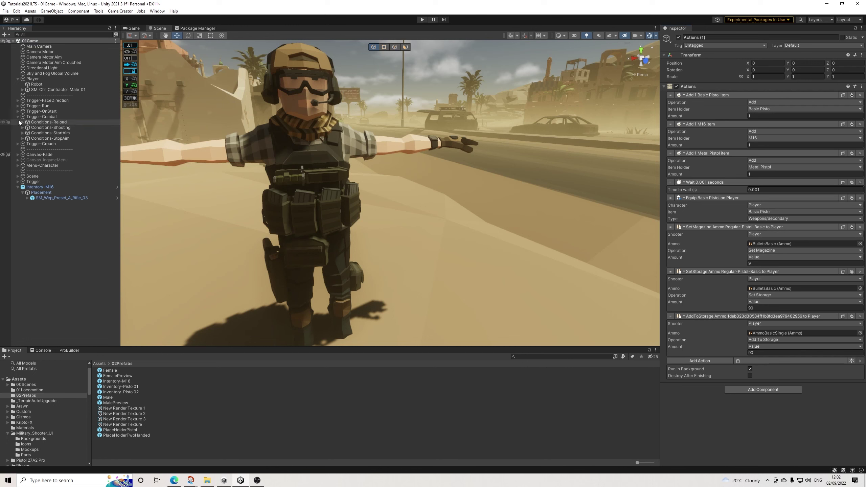
click(16, 117)
click(18, 116)
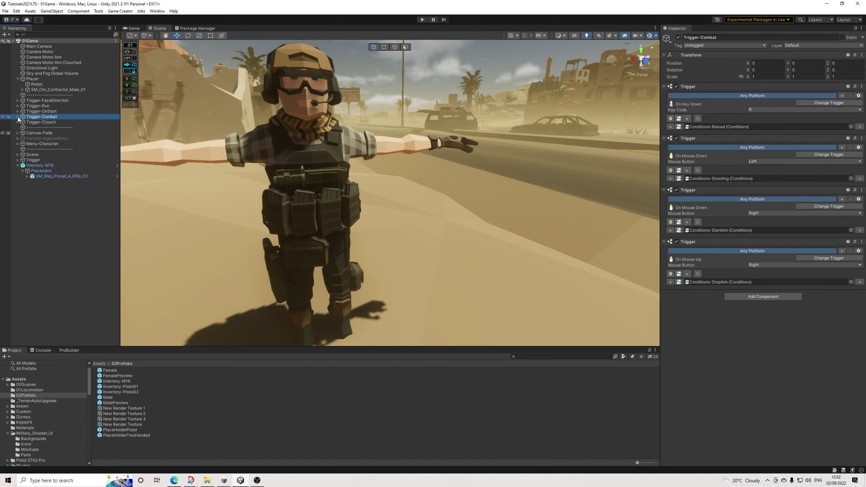
click(39, 138)
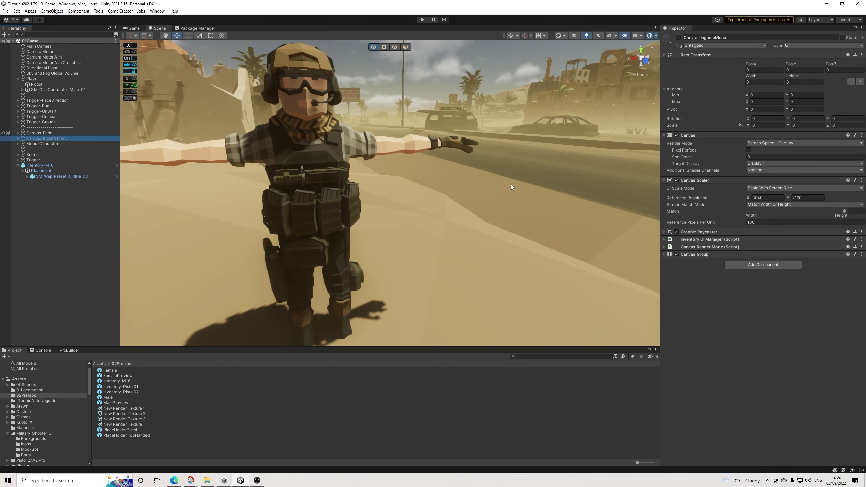
click(679, 38)
click(743, 272)
text(trigg)
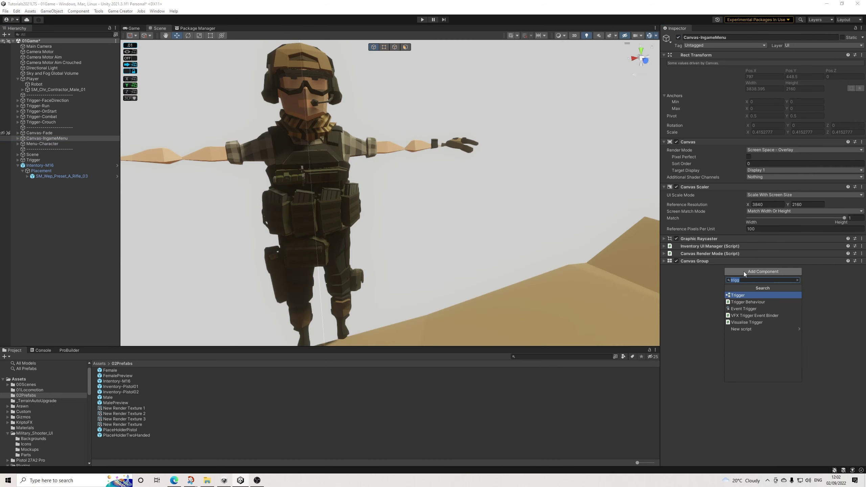
key(Return)
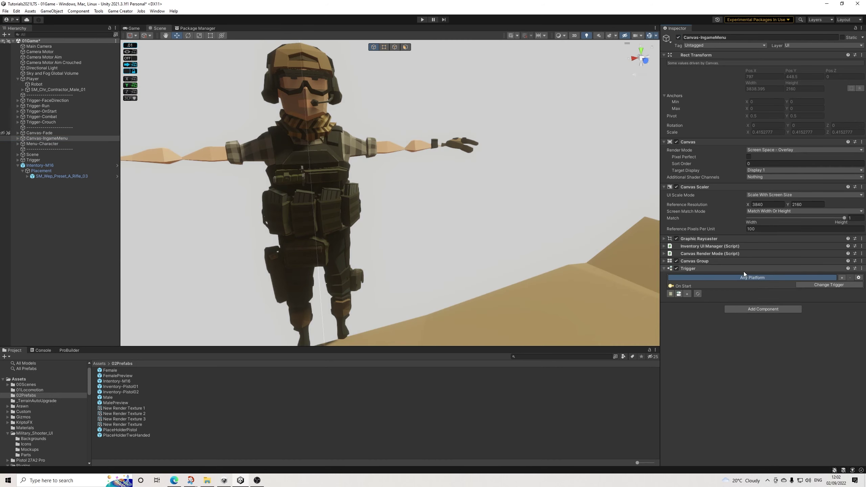
Set the canvas trigger to On Key Down with the Escape key code and attach a new Conditions object
click(818, 286)
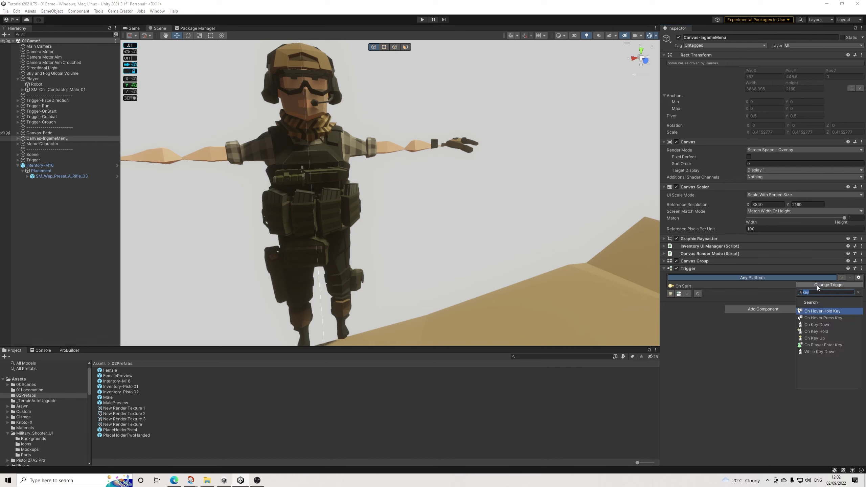
key(Down)
key(Down)
key(Return)
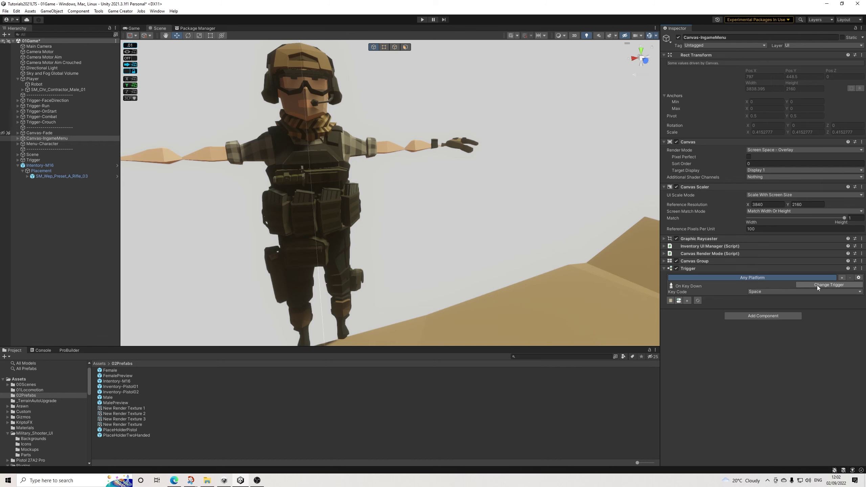
click(756, 291)
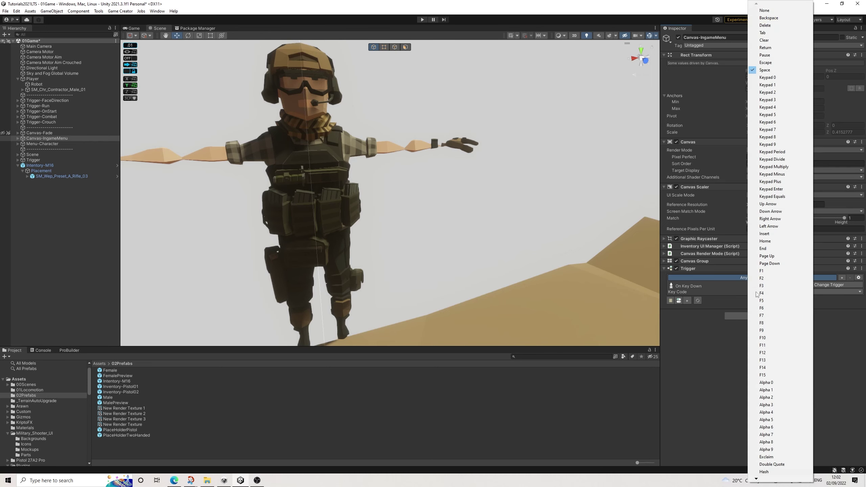
click(766, 63)
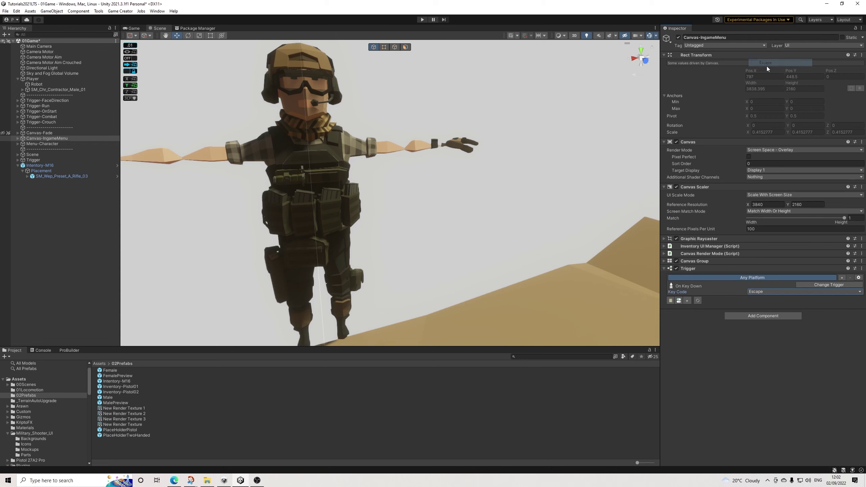
click(680, 301)
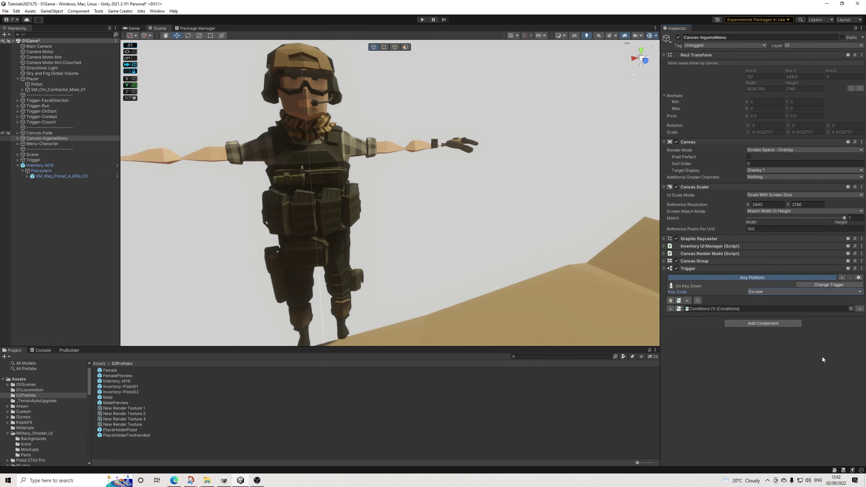
Add Local Variables to Canvas-IngameMenu with a variable named IsActive of type Bool
click(754, 327)
text(loc)
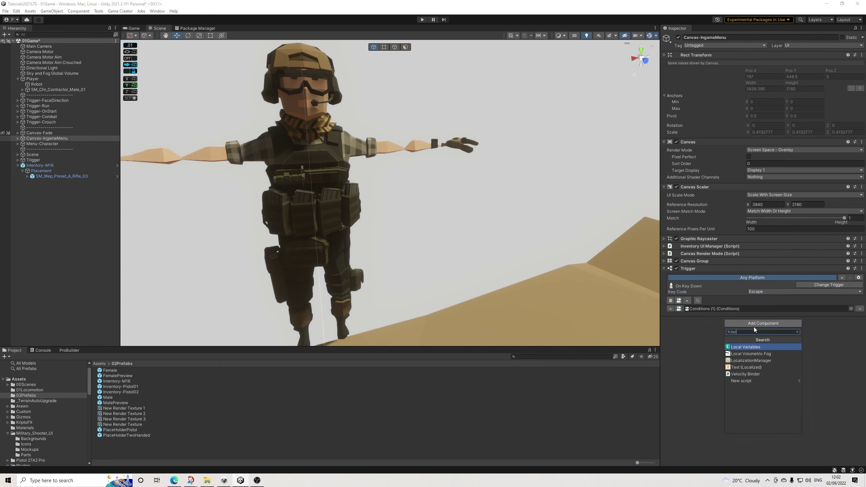
key(Return)
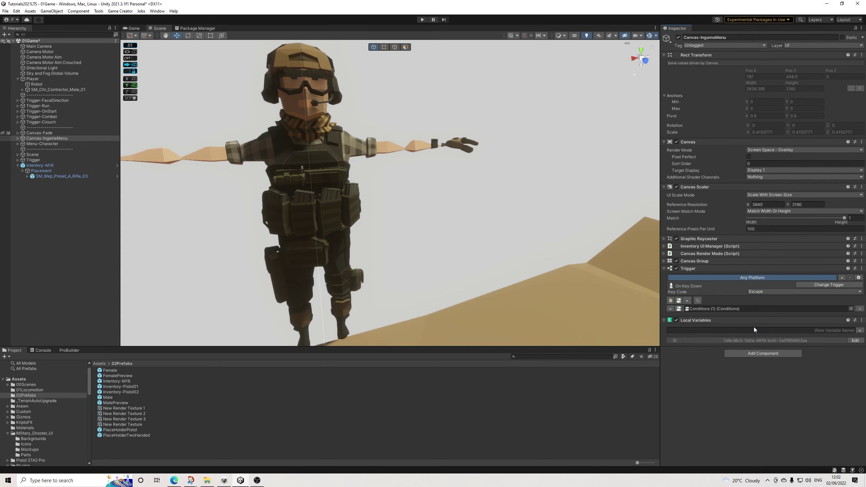
click(860, 330)
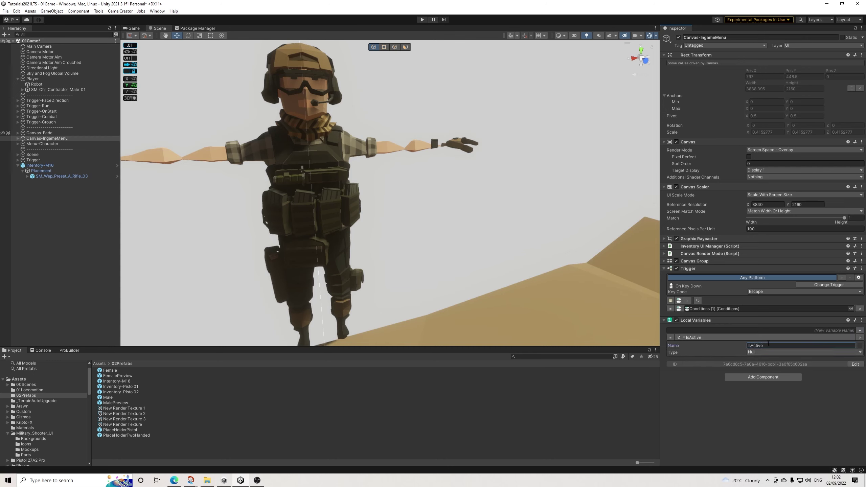
click(755, 355)
click(769, 374)
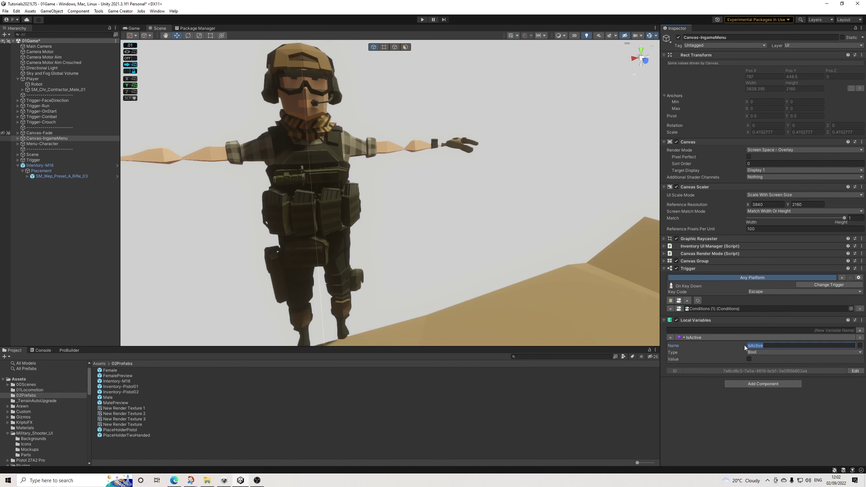
click(747, 261)
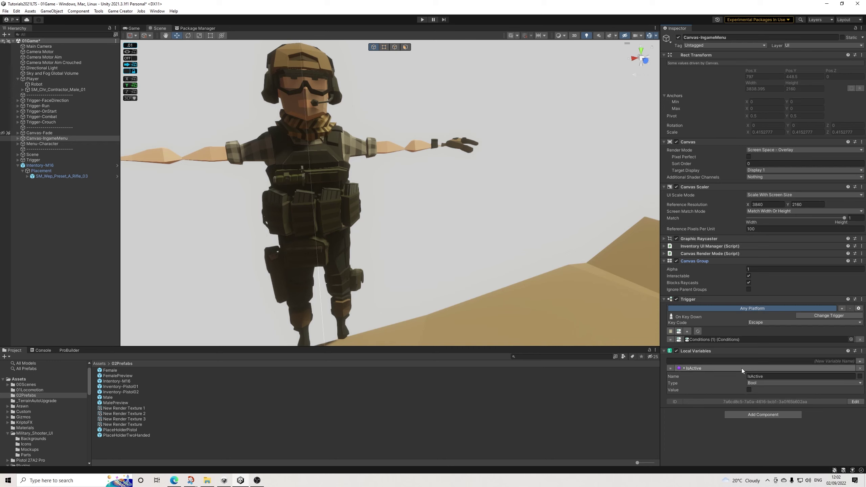
click(746, 415)
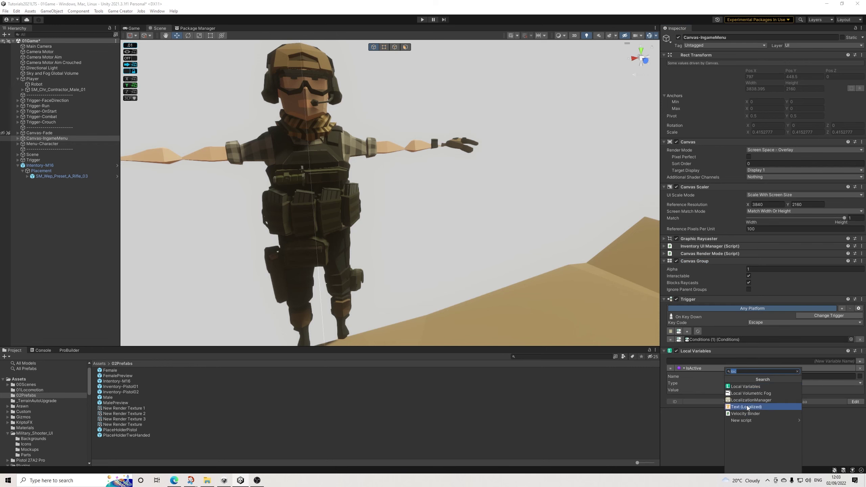
text(tri)
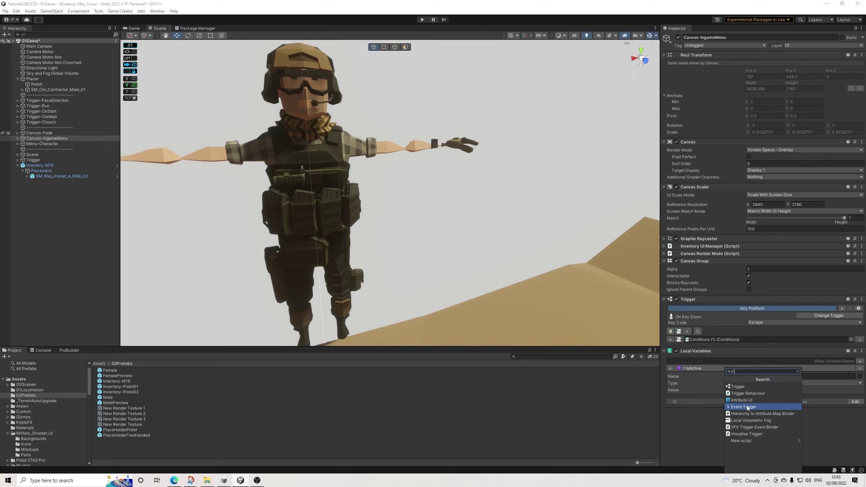
key(BackSpace)
key(BackSpace)
key(BackSpace)
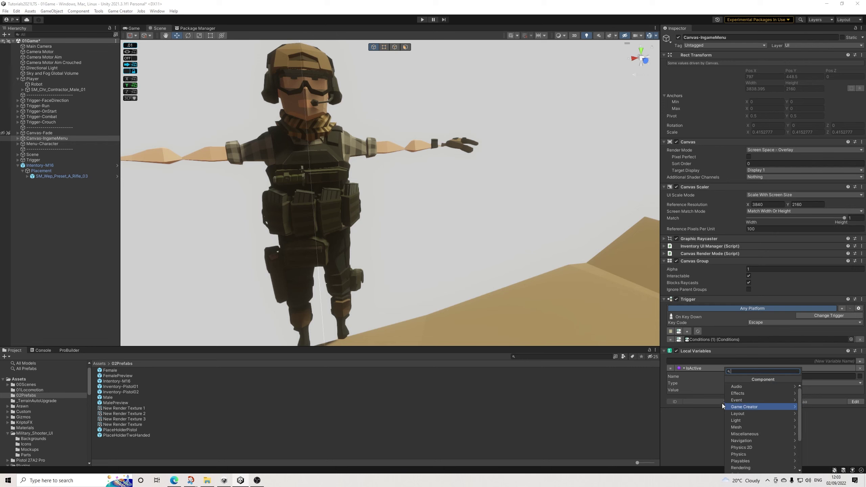
key(Escape)
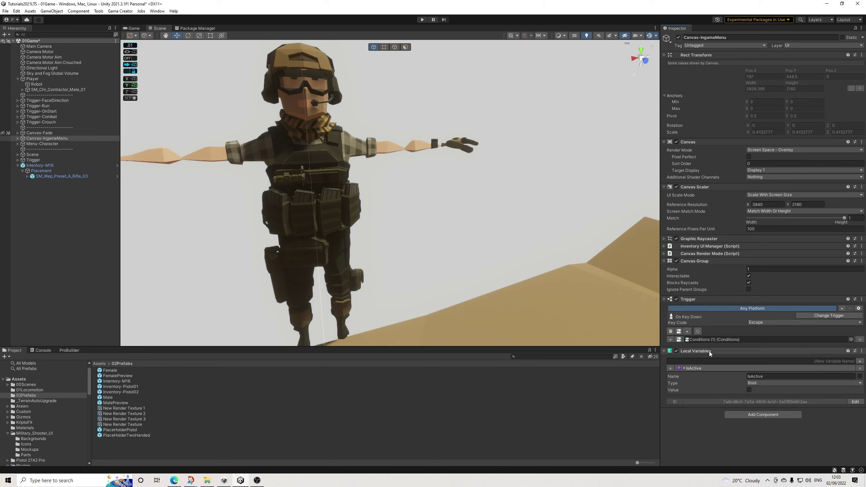
Move the Conditions object above the other children of Canvas-IngameMenu and rename it Conditions-Open
click(18, 138)
drag(44, 160, 41, 141)
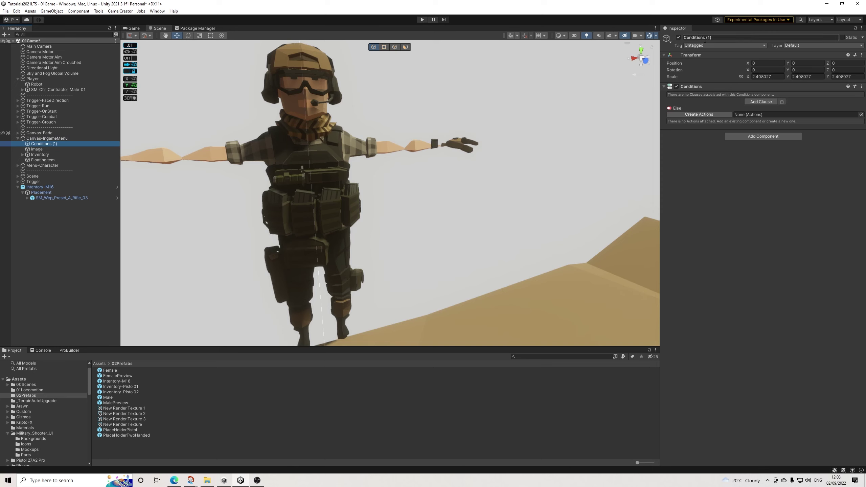
click(798, 37)
key(BackSpace)
key(BackSpace)
key(BackSpace)
key(BackSpace)
text(-Open)
key(Return)
Add a clause with a Variable Bool condition comparing the local variable IsActive of Canvas-IngameMenu with False
click(754, 102)
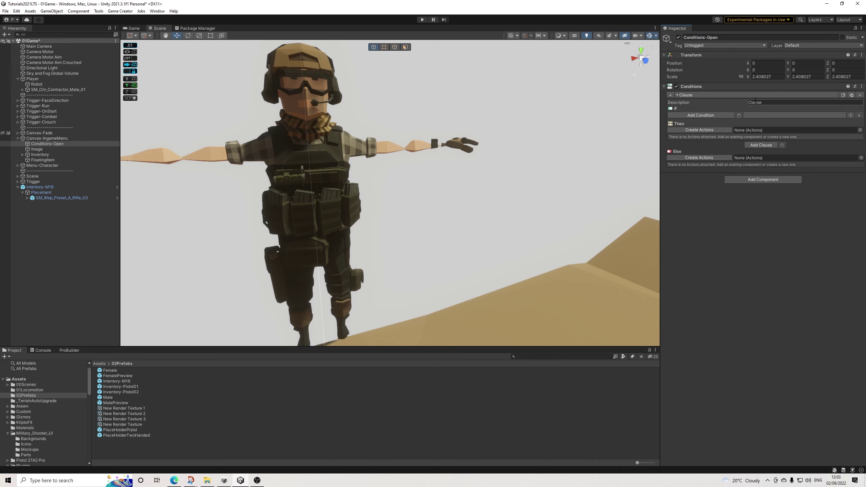
click(701, 115)
text(boo)
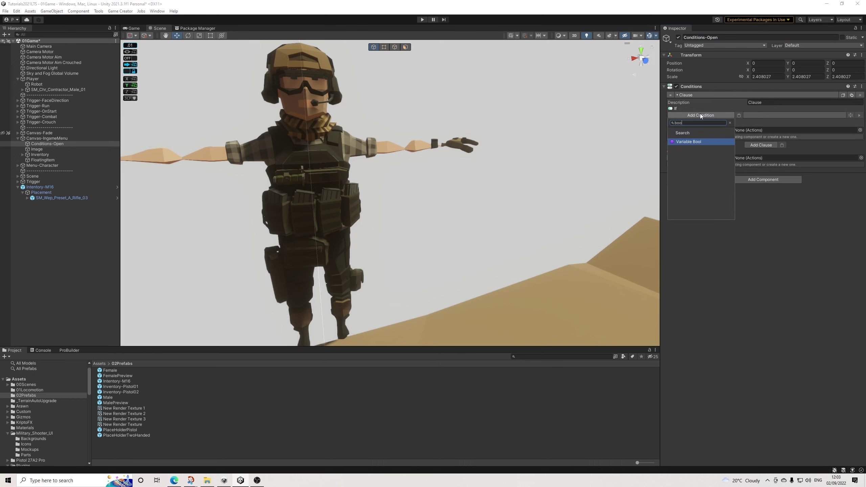
key(Return)
click(779, 125)
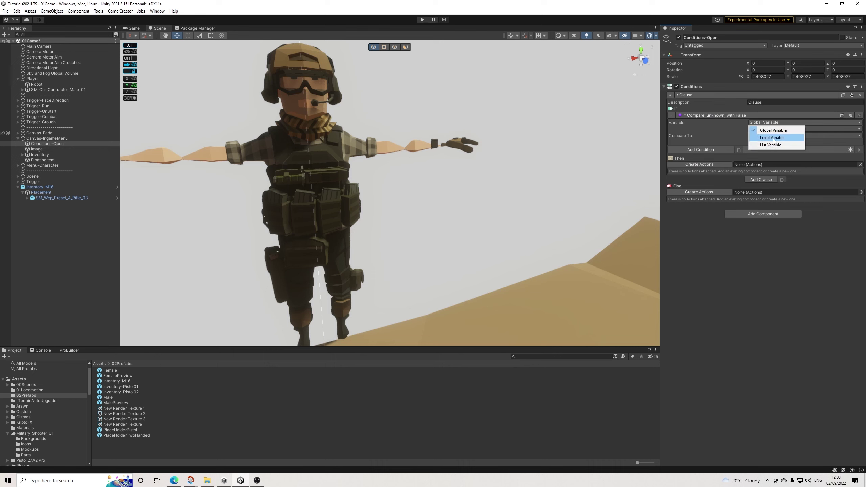
click(774, 135)
drag(706, 167, 791, 129)
click(753, 136)
click(758, 153)
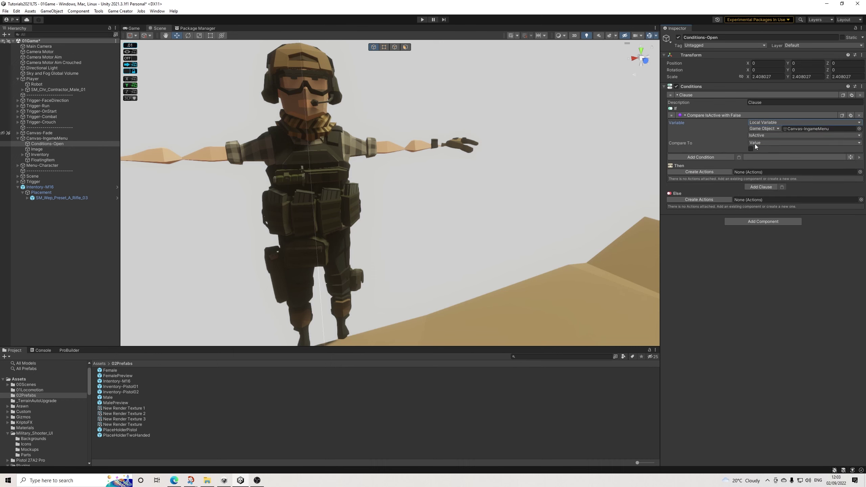
Give the clause a Change CanvasGroup settings action for Canvas-IngameMenu with duration 0.1 and alpha 1
click(715, 172)
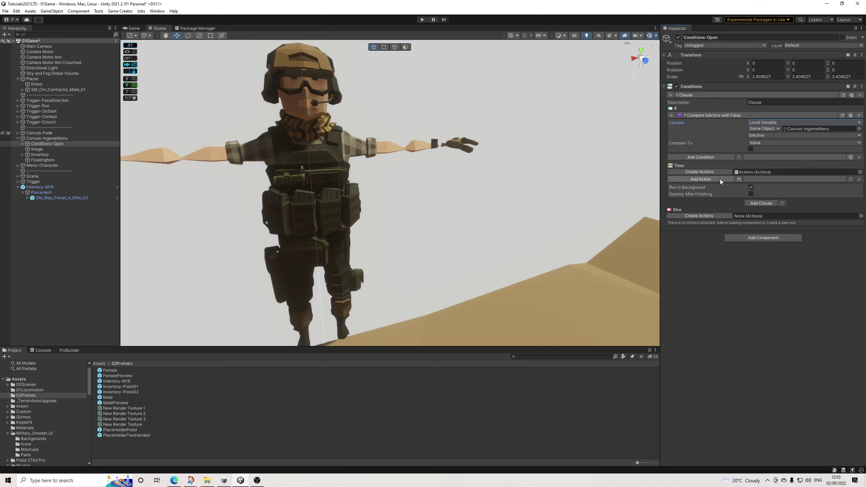
click(718, 179)
text(canvas)
key(Return)
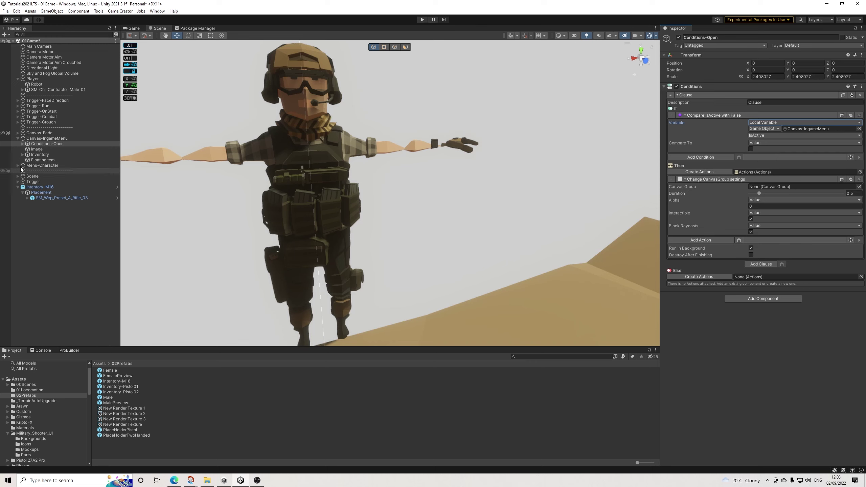
drag(47, 138, 794, 187)
click(852, 193)
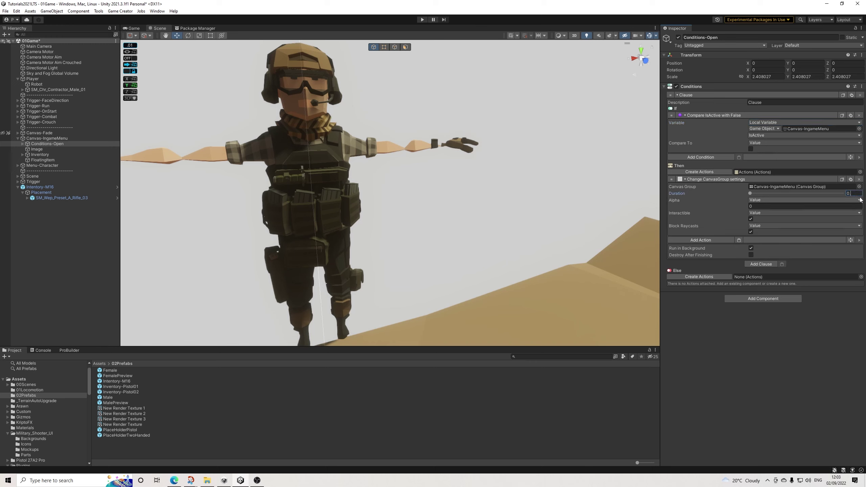
text(0.1)
click(768, 206)
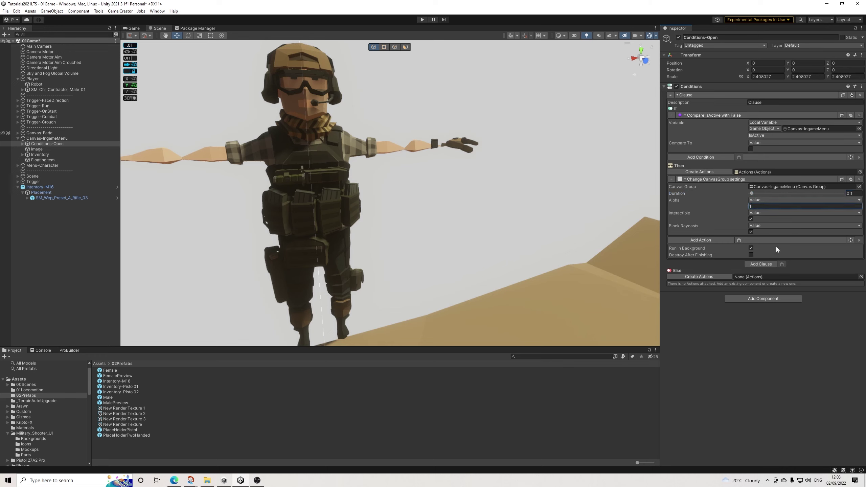
Add a second clause with a copy of the IsActive condition compared with True
click(750, 266)
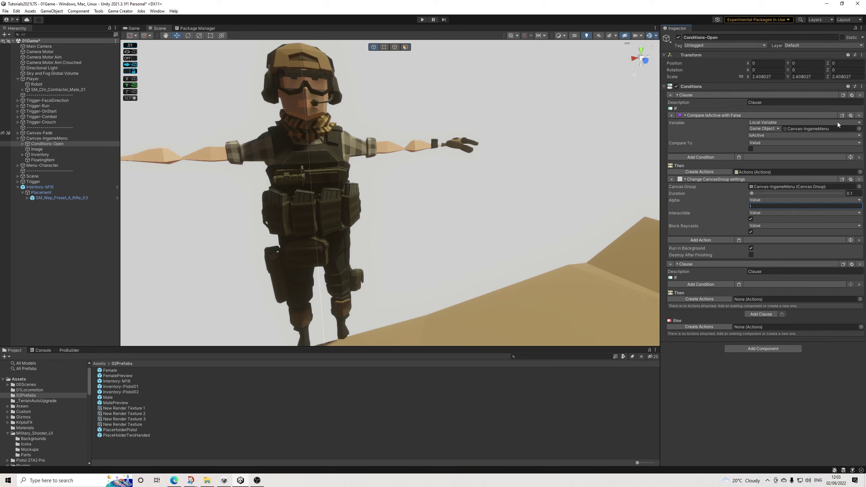
click(740, 285)
click(751, 318)
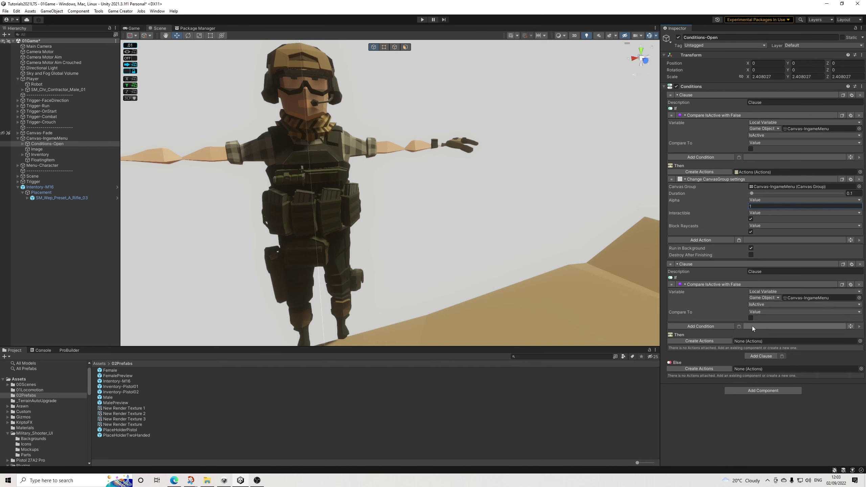
Give the second clause a copy of the CanvasGroup action with alpha 0 and Interactible and Block Raycasts disabled
click(720, 341)
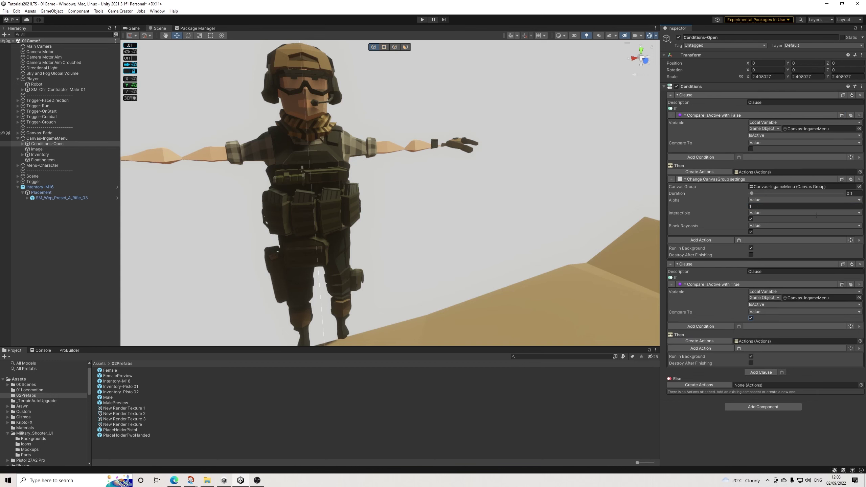
click(739, 349)
click(764, 375)
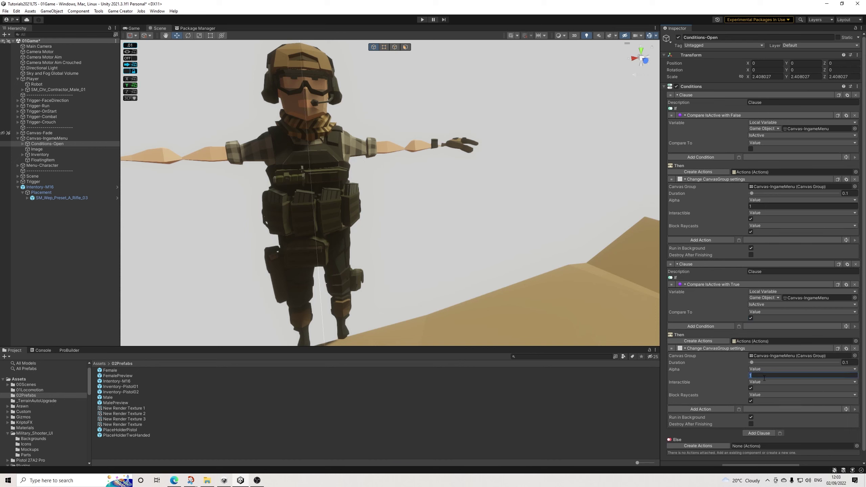
key(Return)
click(751, 401)
Add a Variable Bool action as the first clause's first action, setting Canvas-IngameMenu's local variable IsActive to true
click(699, 240)
text(bool)
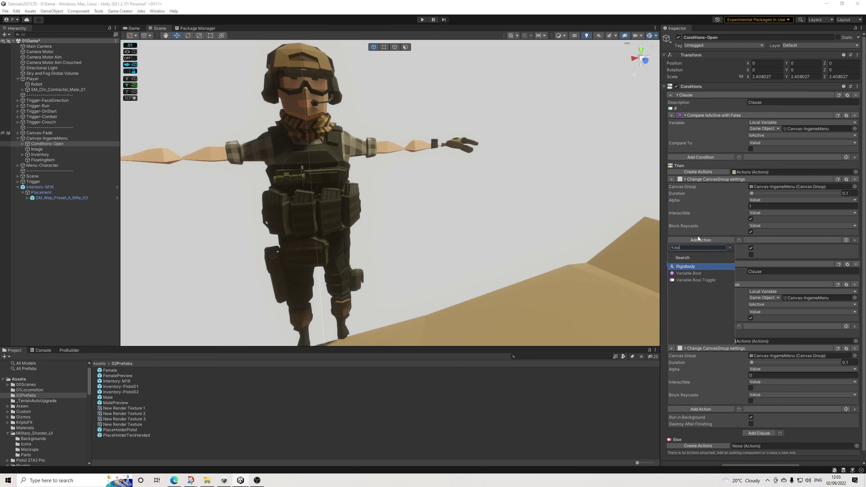
key(Return)
click(766, 249)
click(764, 261)
drag(671, 240, 673, 180)
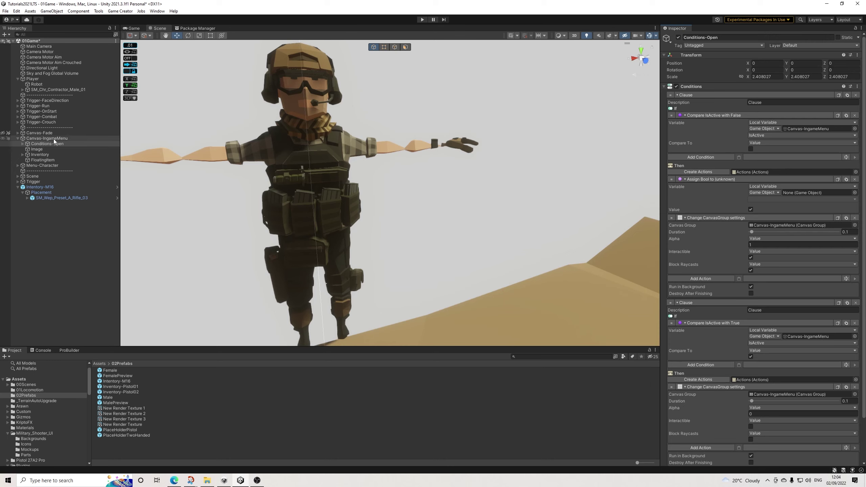
drag(54, 141, 812, 193)
click(767, 199)
click(765, 215)
Copy the IsActive assignment to the start of the second clause's actions with its value unchecked, and save the scene
scroll(782, 324, down, 3)
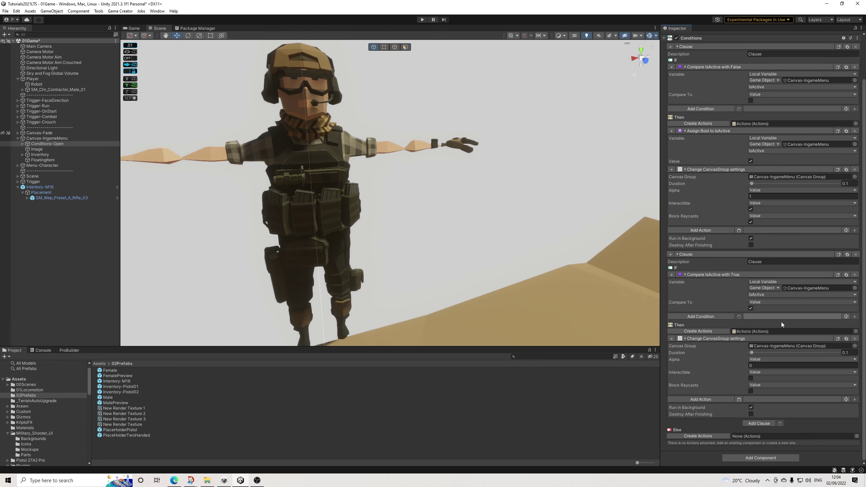
click(739, 399)
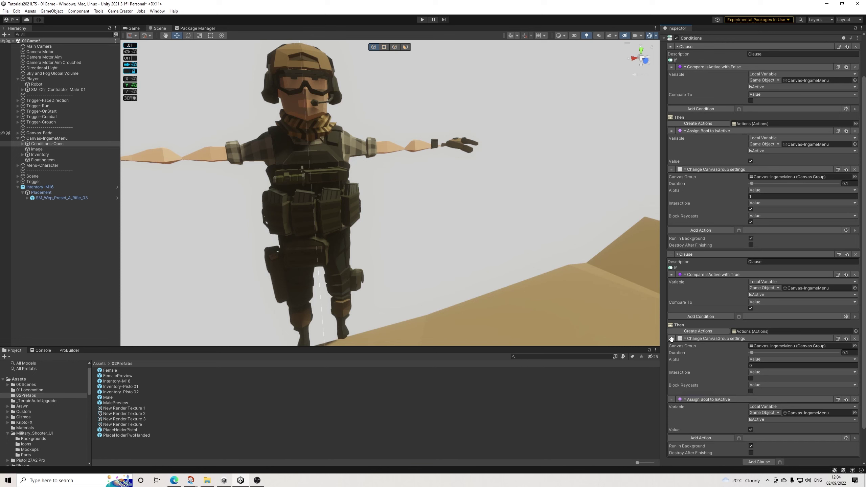
drag(671, 337, 672, 336)
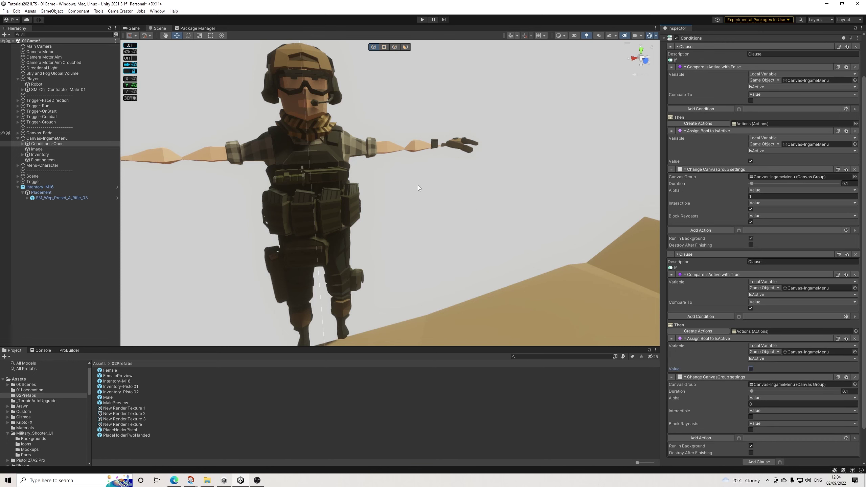
click(10, 12)
click(20, 43)
Set Canvas-IngameMenu's Canvas Group to alpha 0 with Interactable and Blocks Raycasts disabled
click(61, 138)
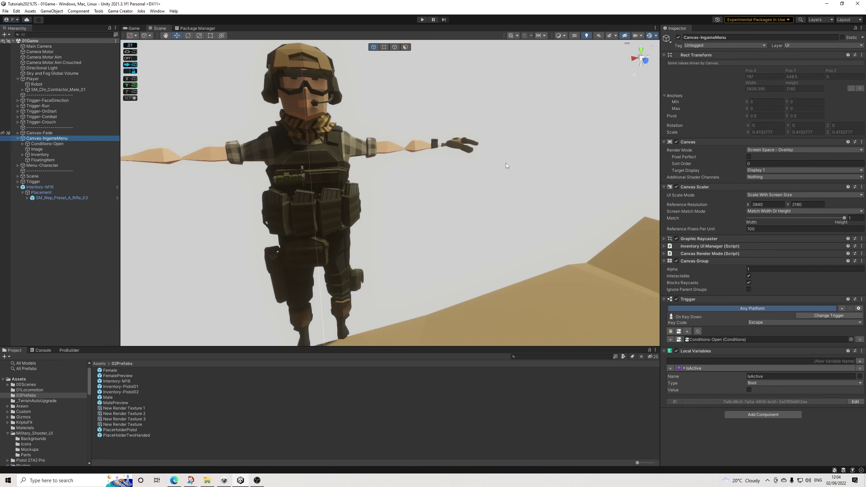
click(749, 276)
click(749, 282)
click(757, 268)
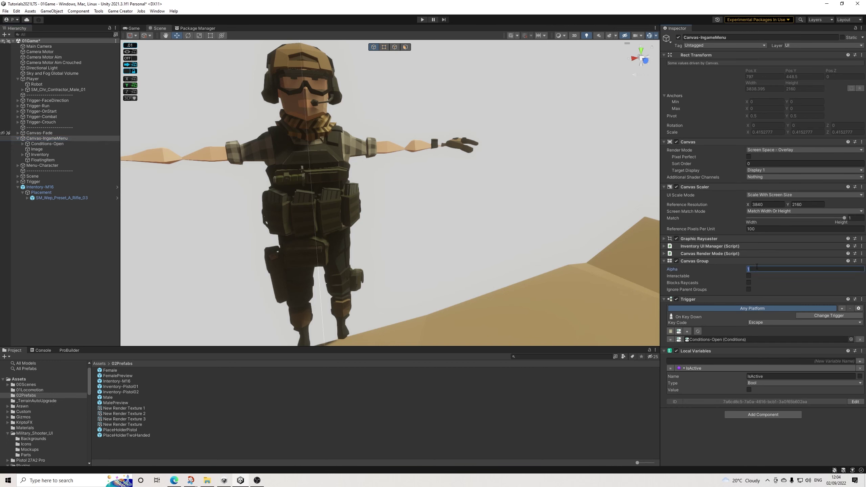
text(0)
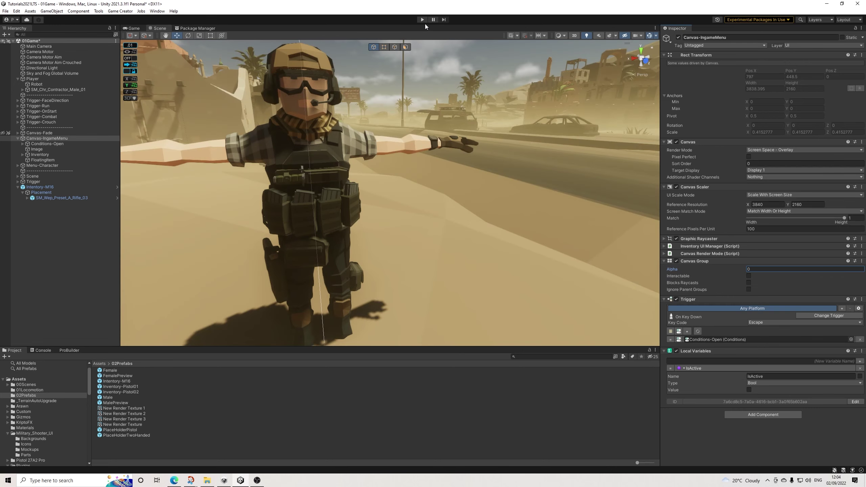
click(11, 19)
Play the game, equip the M16 from the in-game menu and inspect the armed character in the Scene view
click(422, 20)
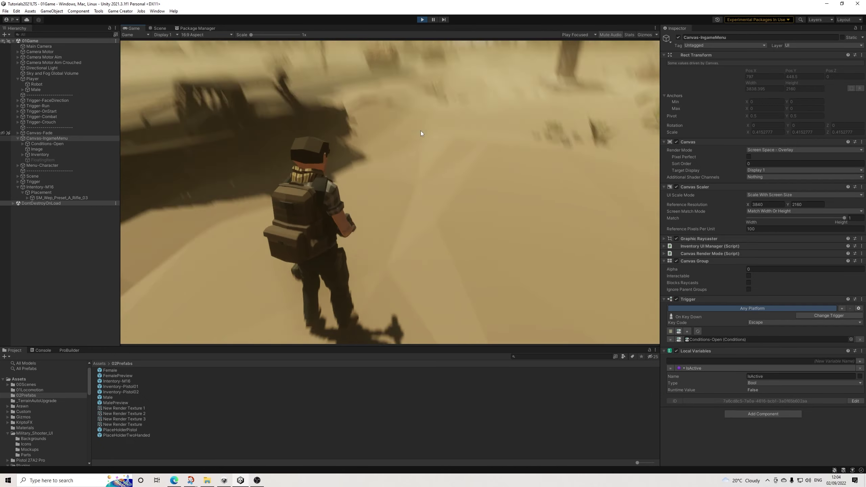
key(Escape)
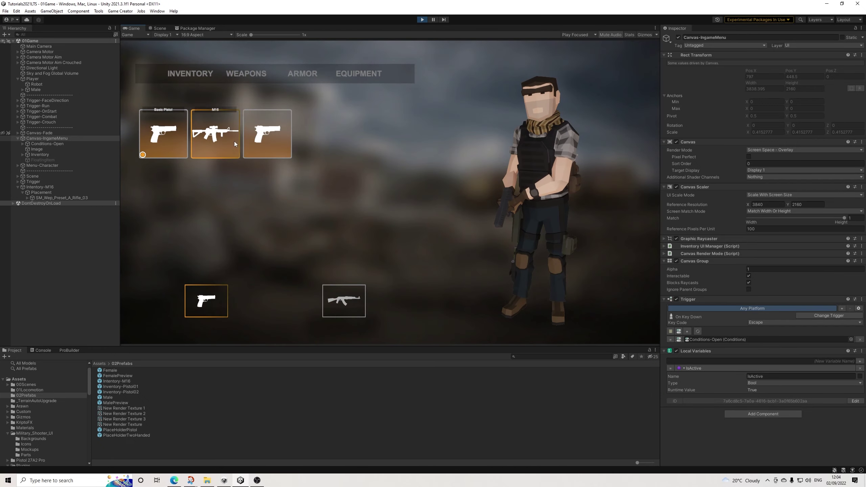
click(216, 140)
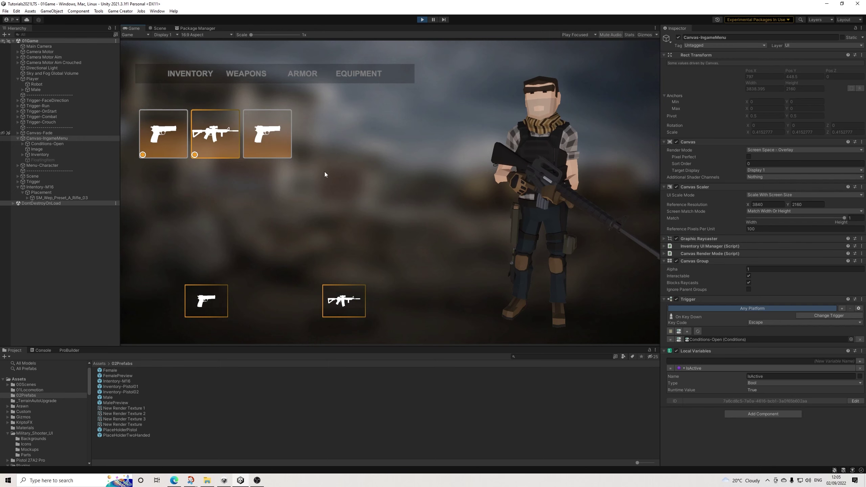
click(158, 28)
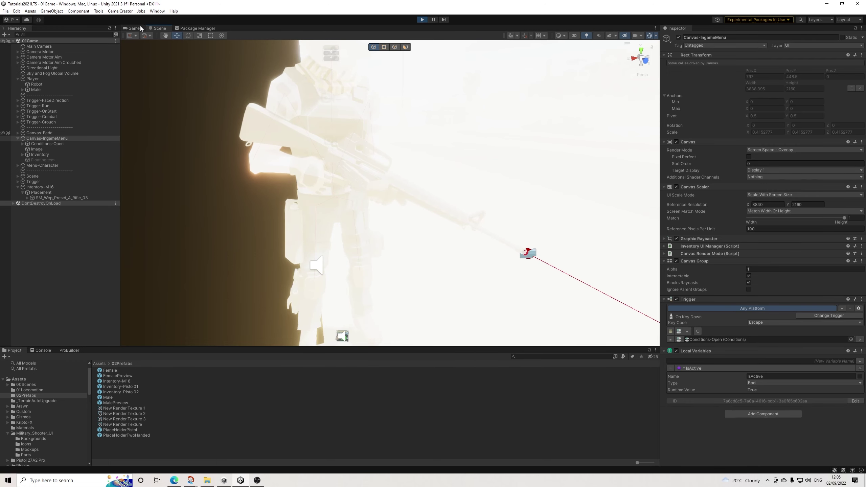
click(134, 28)
Close the in-game menu and test walking forward and aiming with the M16
key(Escape)
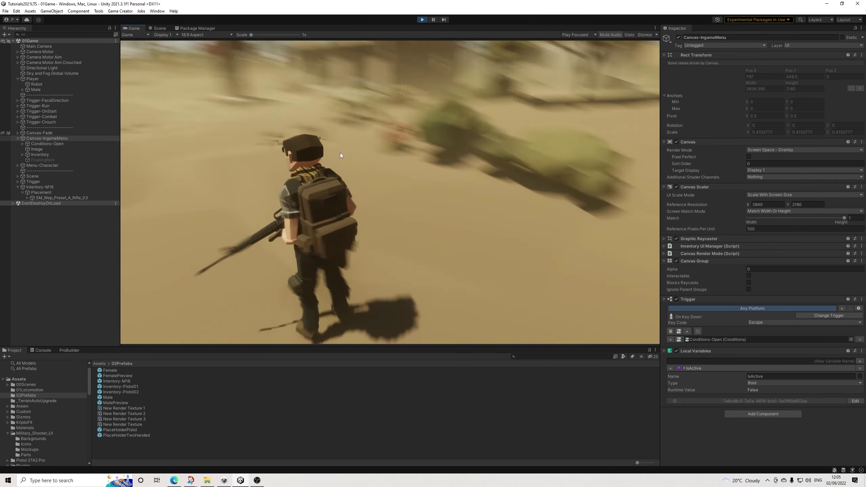
key(w)
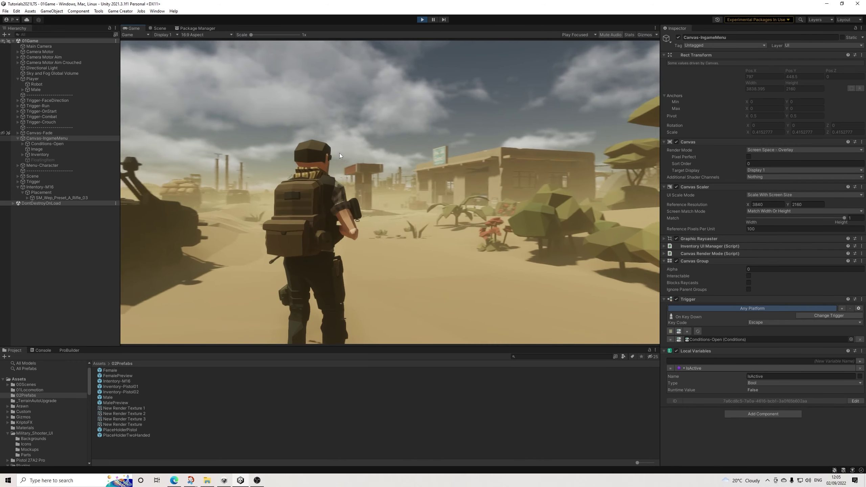
key(w)
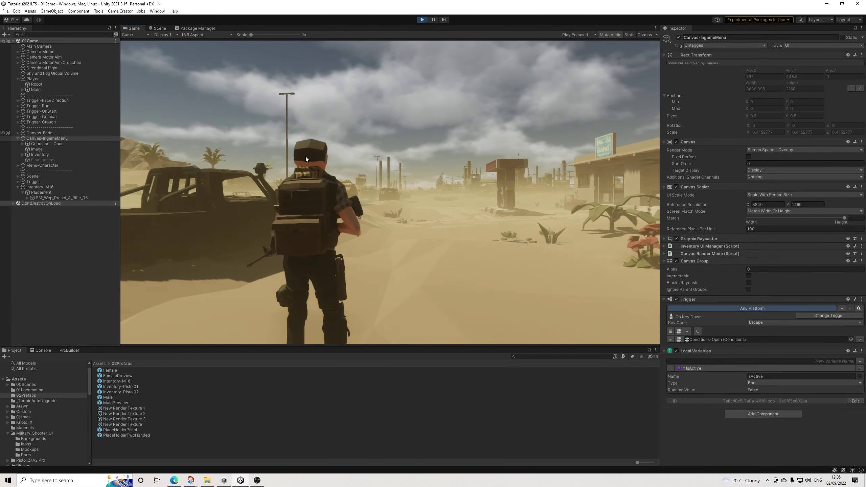
key(w)
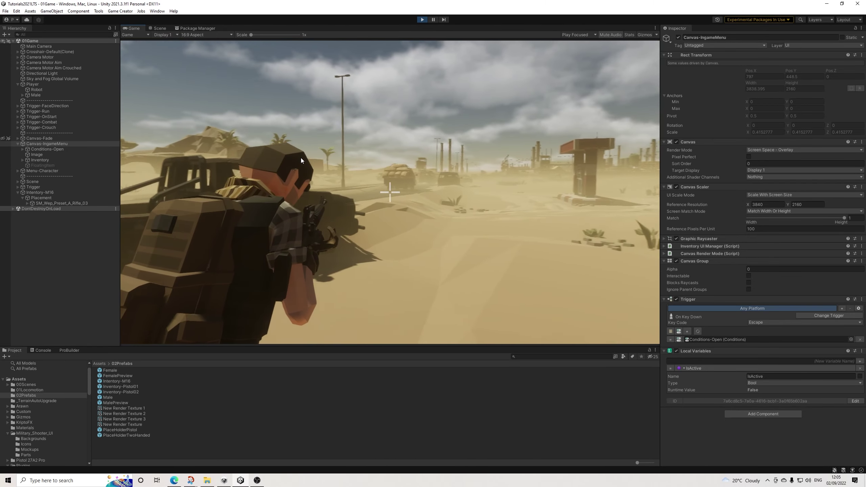
key(w)
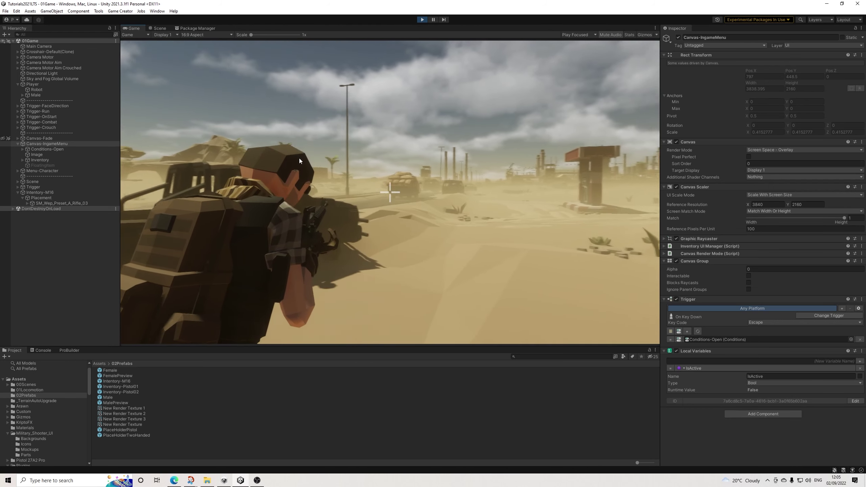
Test aiming and lowering the M16 repeatedly in play mode while turning the camera around the character
right_click(309, 157)
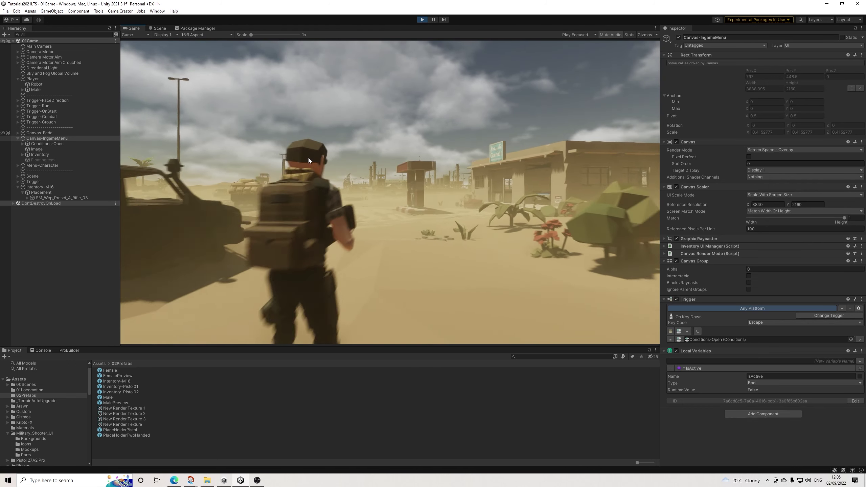
right_click(303, 157)
right_click(302, 157)
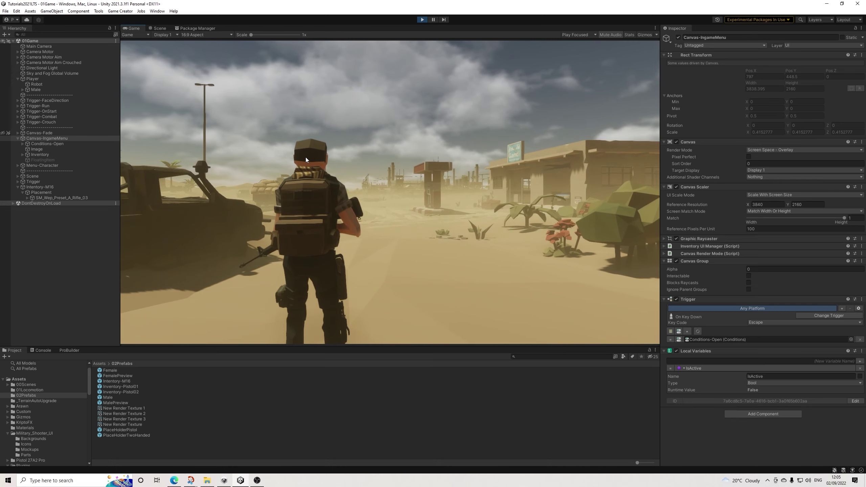
right_click(306, 159)
right_click(306, 157)
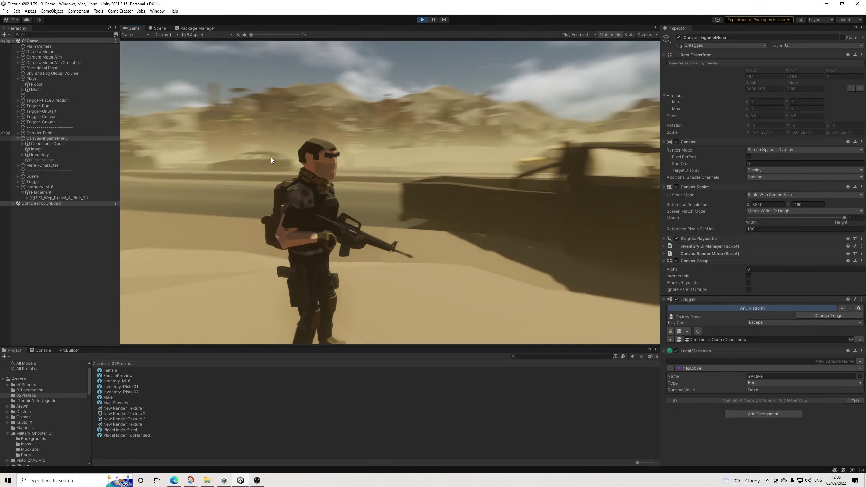
right_click(267, 154)
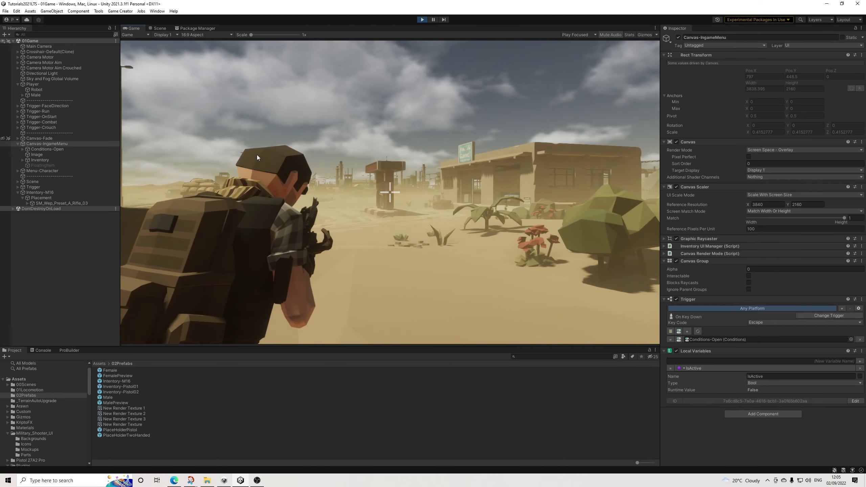
right_click(251, 156)
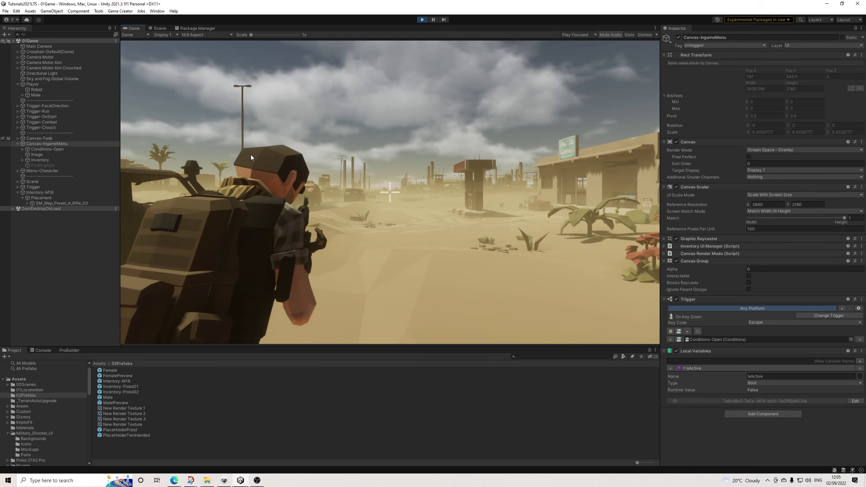
right_click(253, 157)
right_click(254, 156)
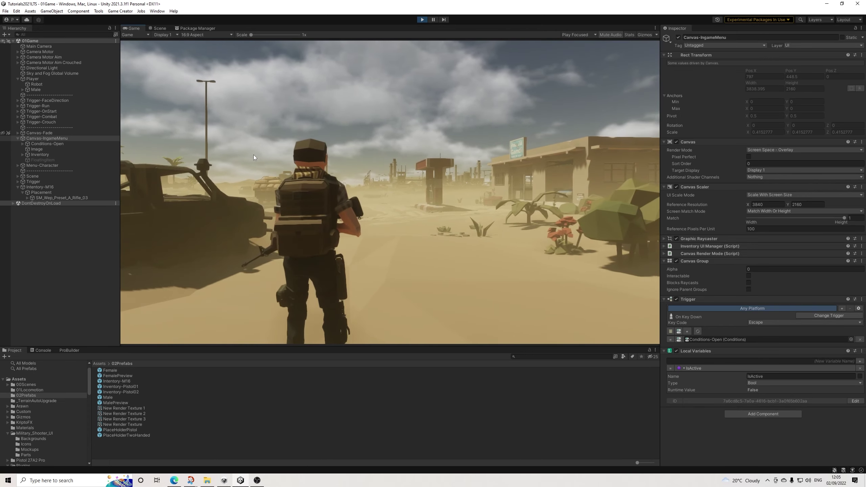
Test walking, crouching and standing up with the M16 equipped, and stop play mode
key(w)
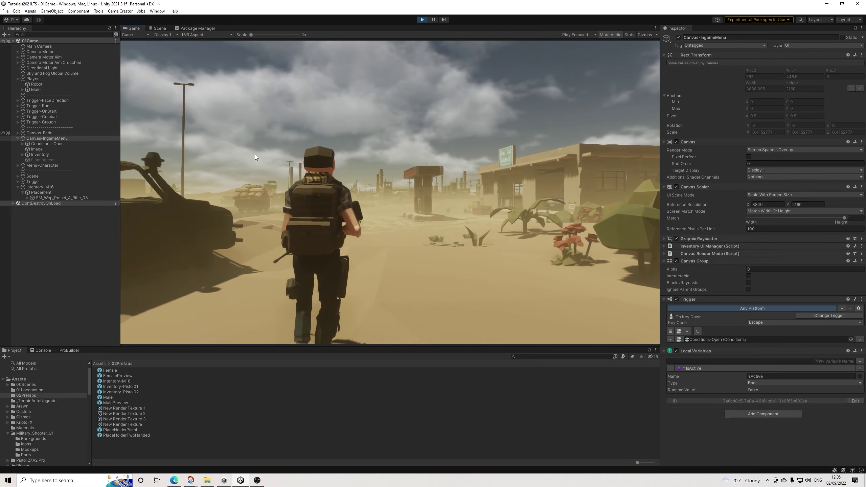
key(c)
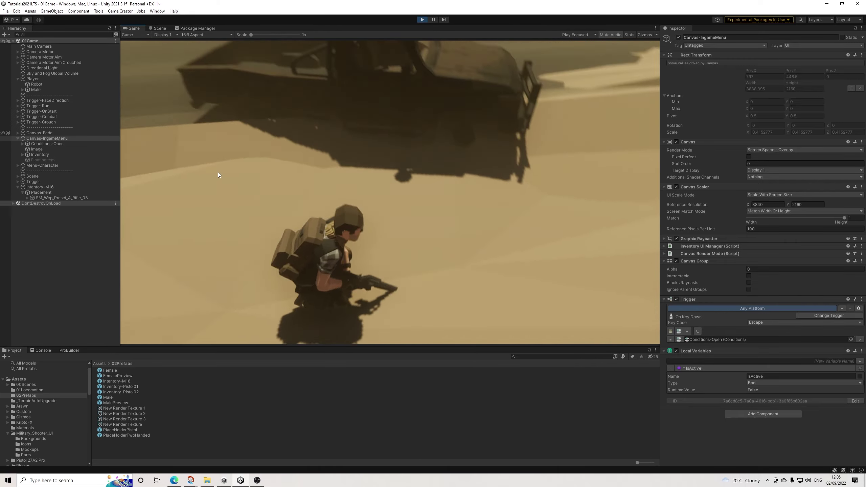
key(c)
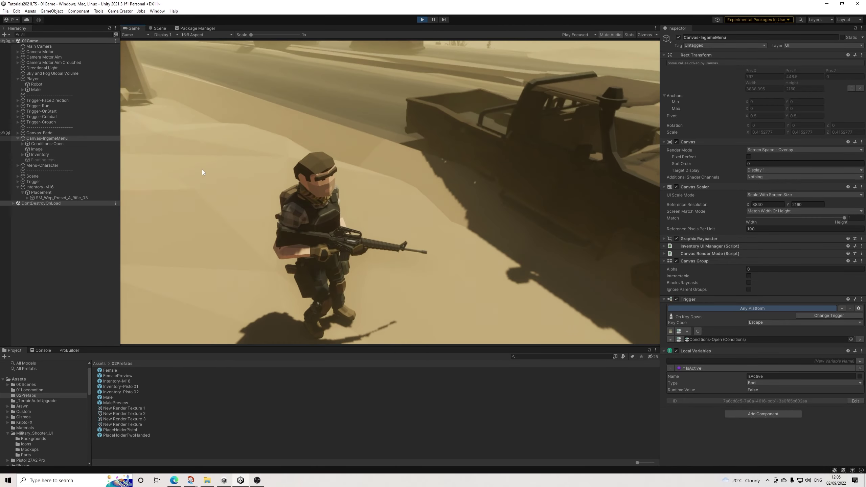
key(c)
key(c)
key(c)
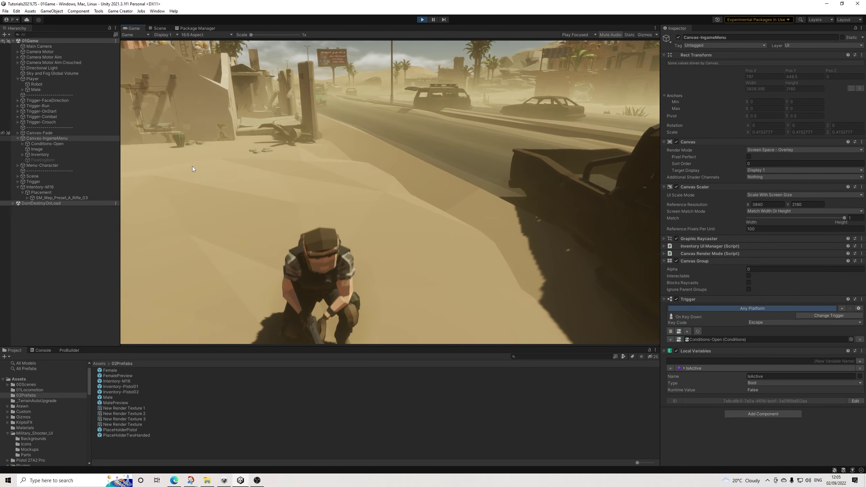
key(c)
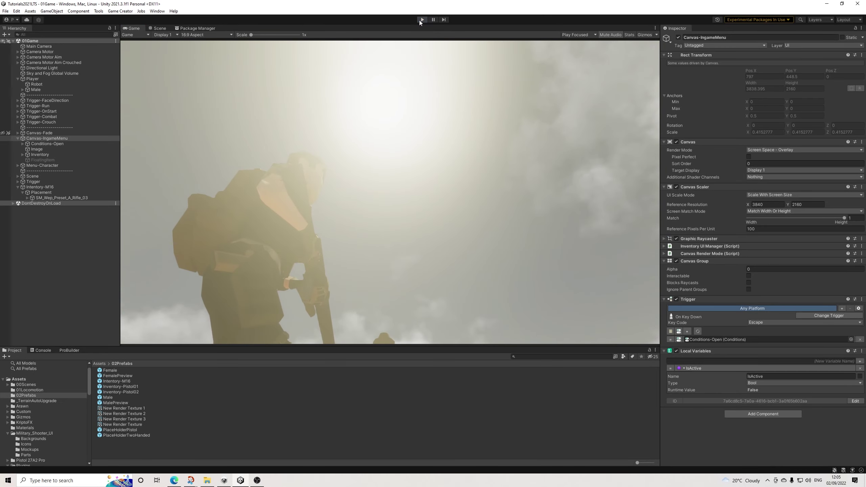
click(422, 19)
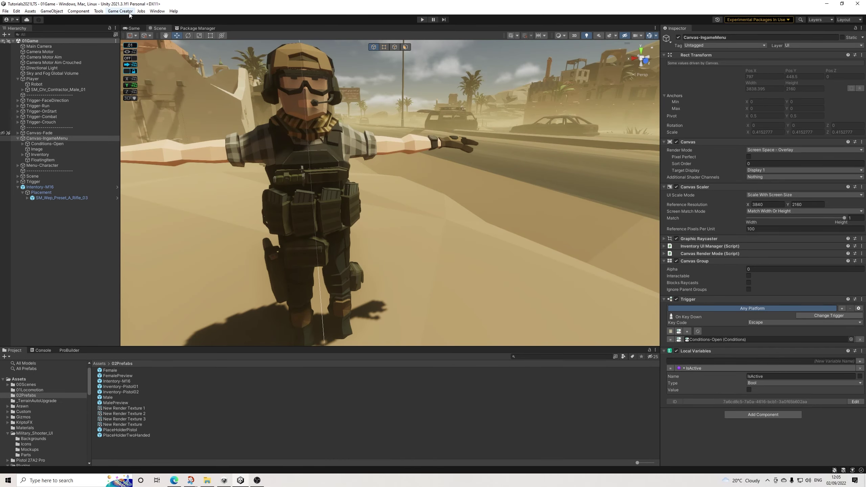
Add a new global variable in the Game Creator preferences and tag it Inventory
click(121, 11)
click(129, 51)
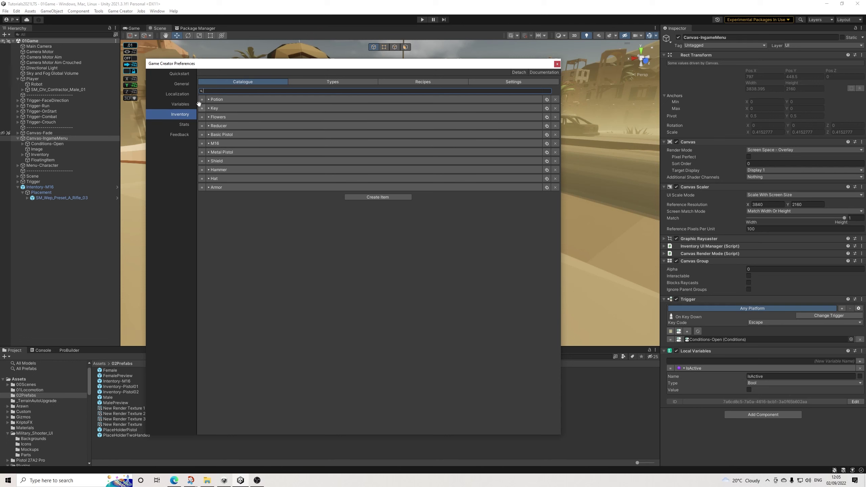
click(179, 104)
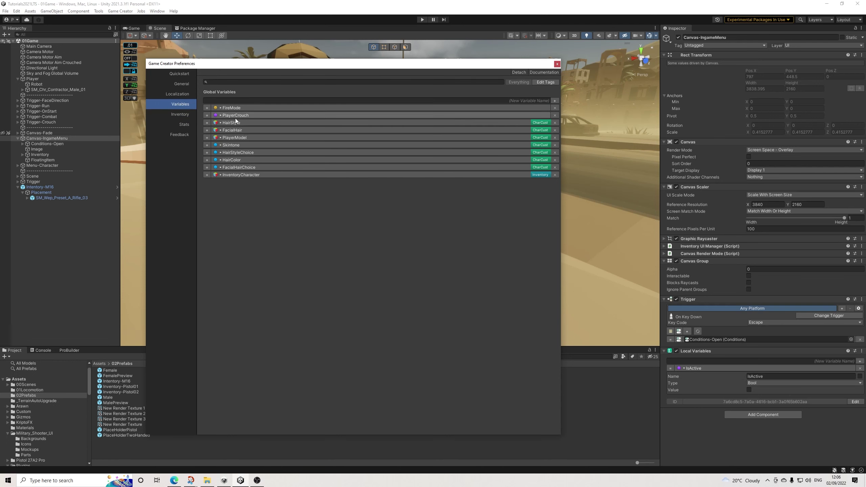
click(555, 101)
click(264, 203)
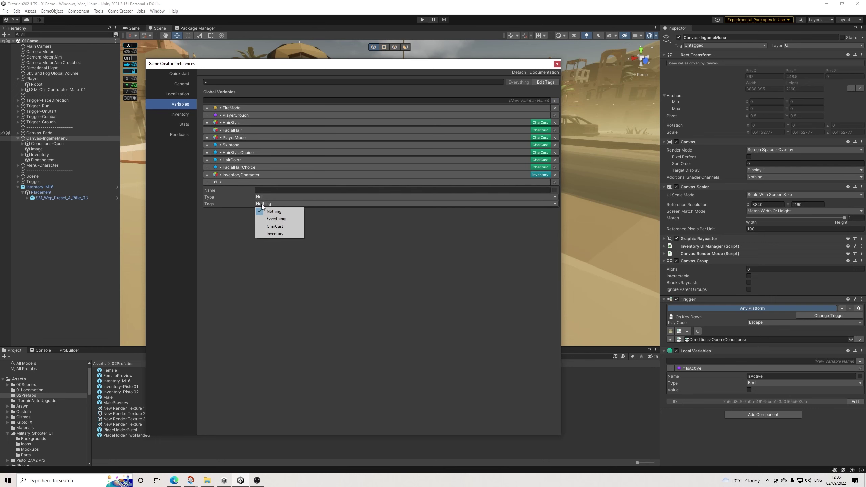
click(276, 234)
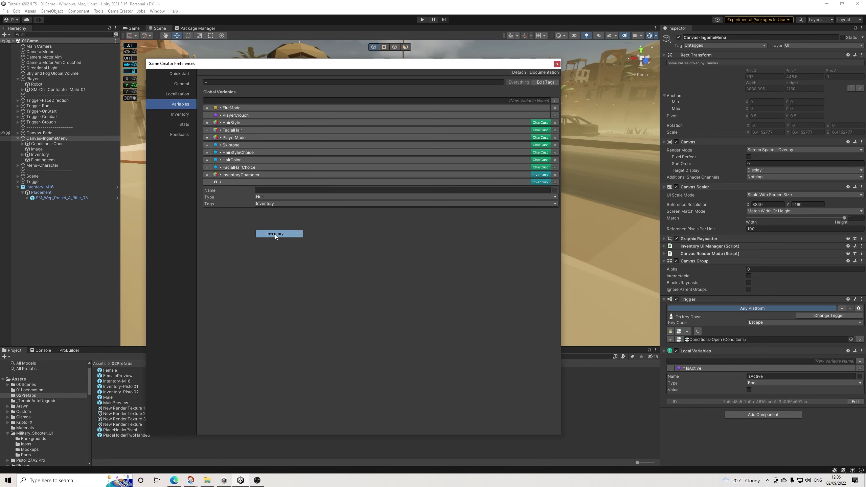
Set the new global variable's type to String and name it WeaponType
click(263, 197)
click(270, 223)
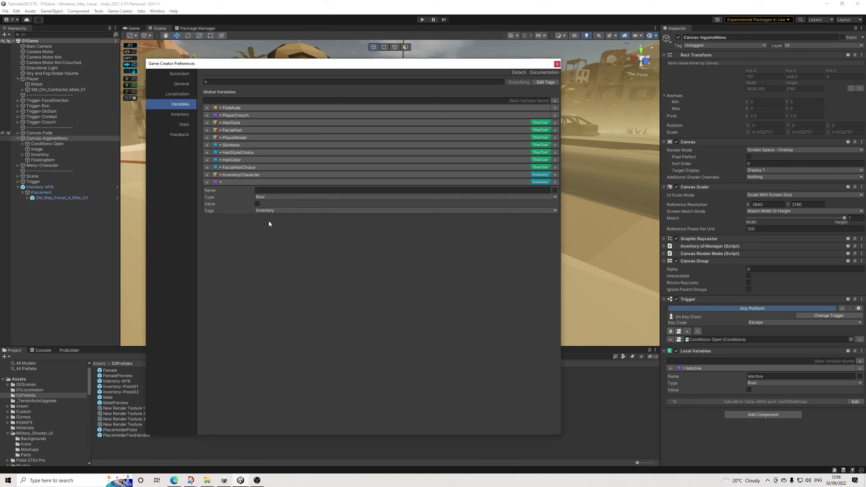
click(268, 197)
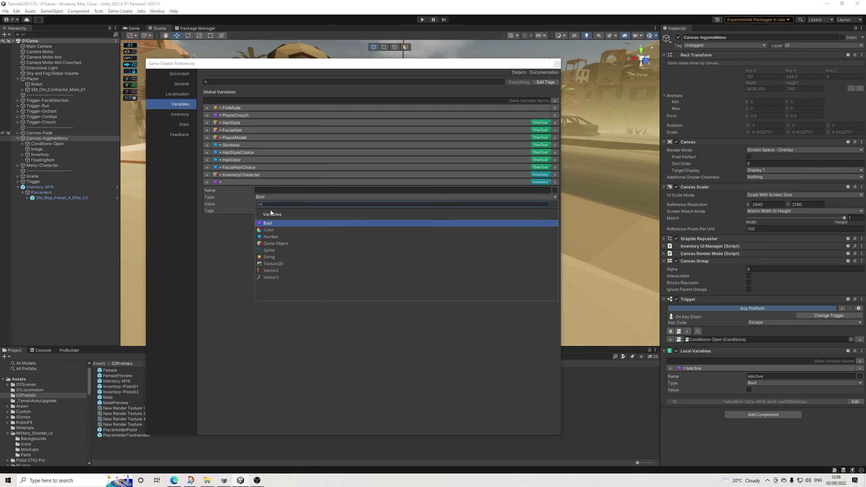
click(269, 257)
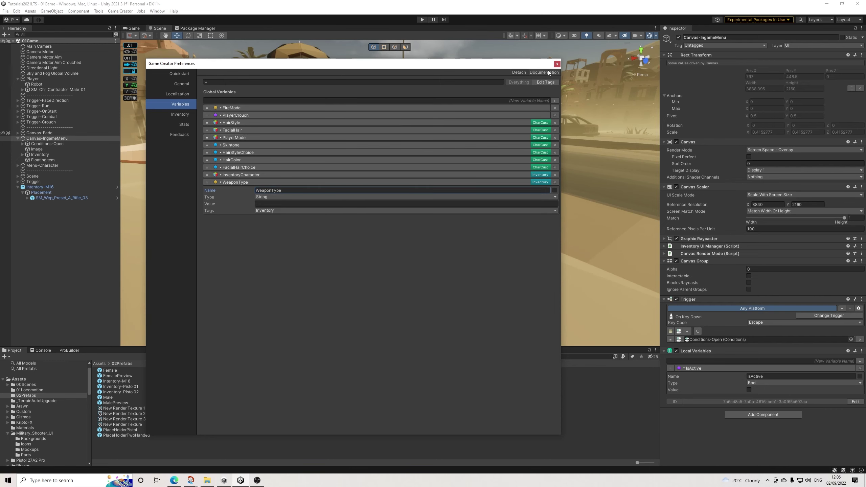
click(251, 181)
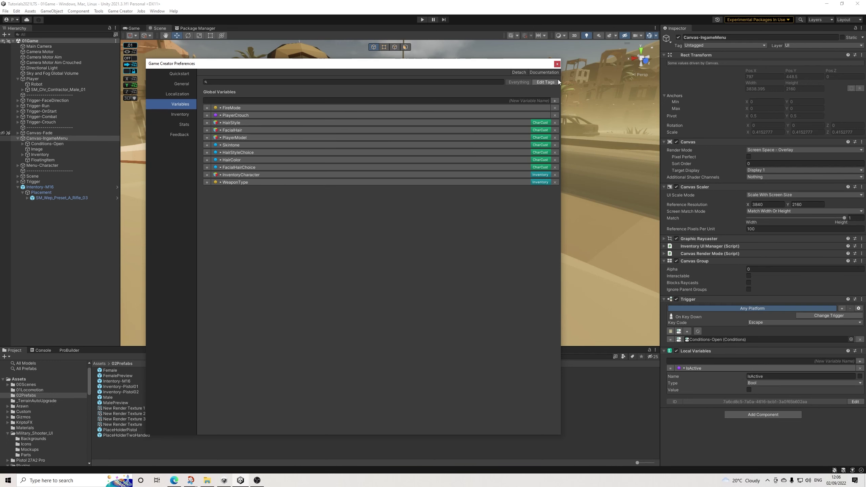
Close the Game Creator preferences and save the scene
click(557, 64)
click(5, 10)
click(18, 48)
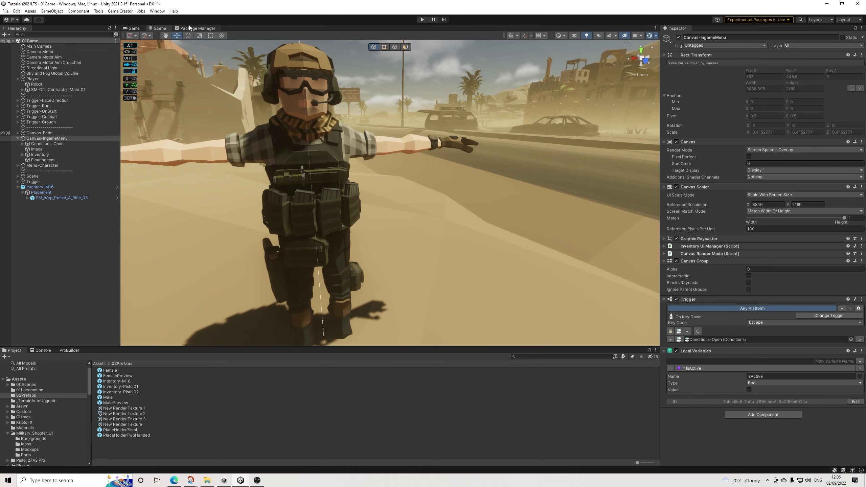
Add a Variable String action to the Basic Pistol inventory item's On Equip actions and move it to the start of the list
click(120, 11)
click(126, 52)
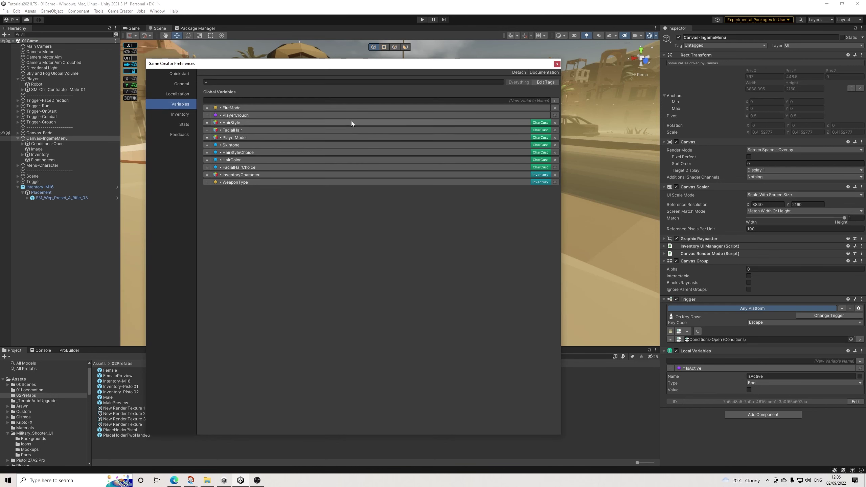
click(180, 115)
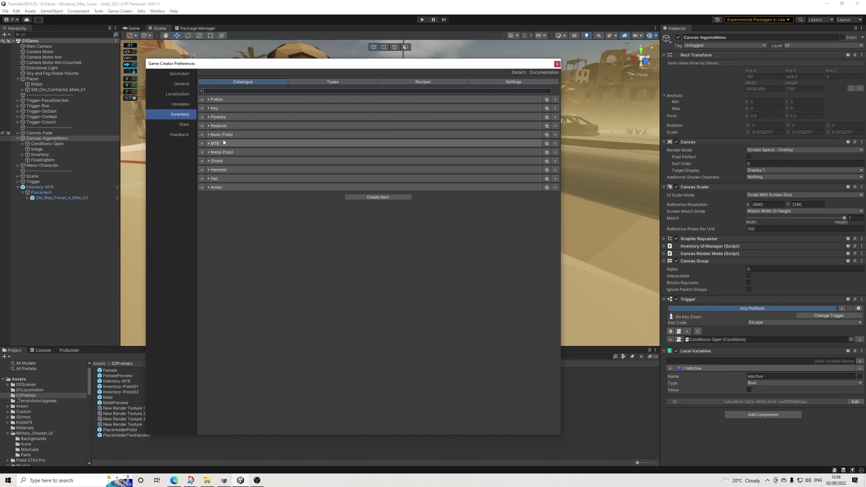
click(224, 134)
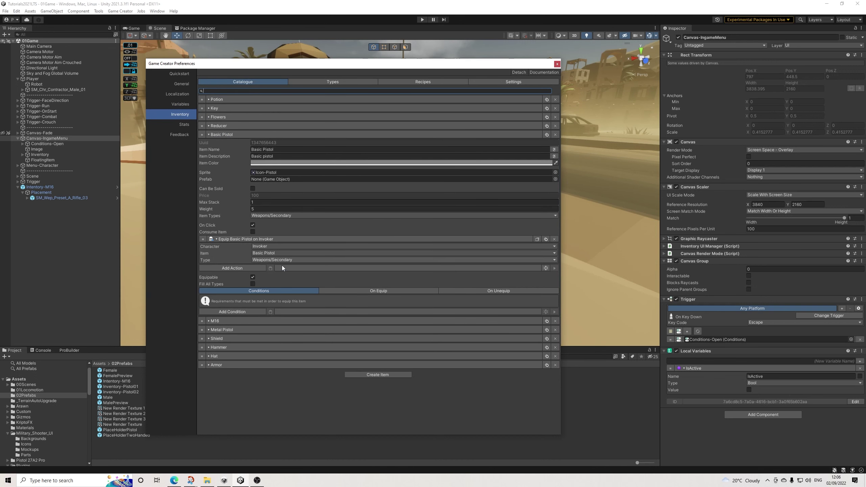
click(347, 290)
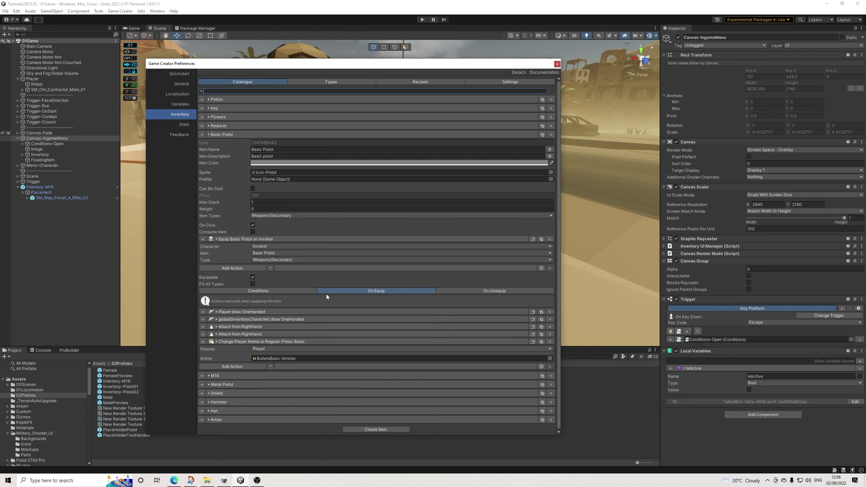
click(242, 341)
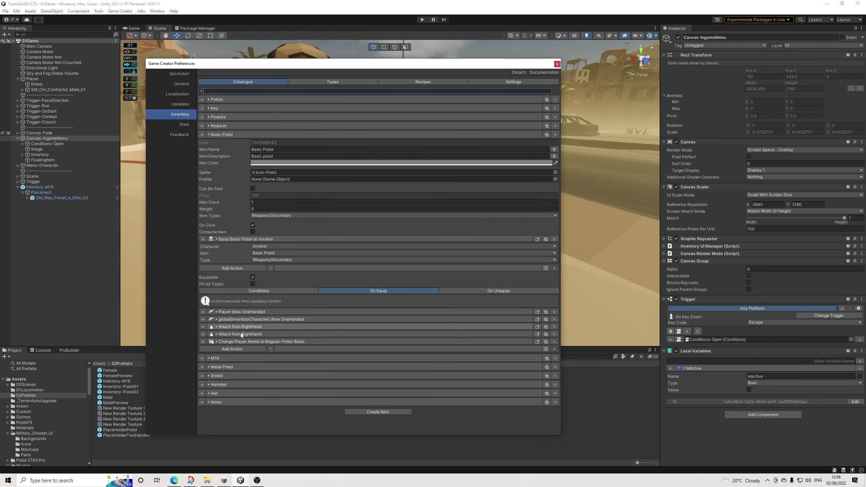
click(233, 349)
text(string)
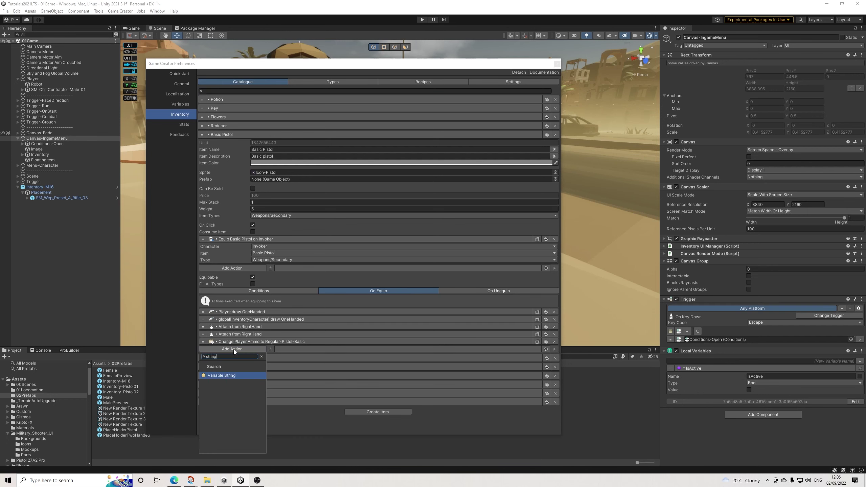
key(Return)
drag(201, 348, 204, 308)
Make the Basic Pistol's string action assign the constant One to the global variable WeaponType
click(257, 325)
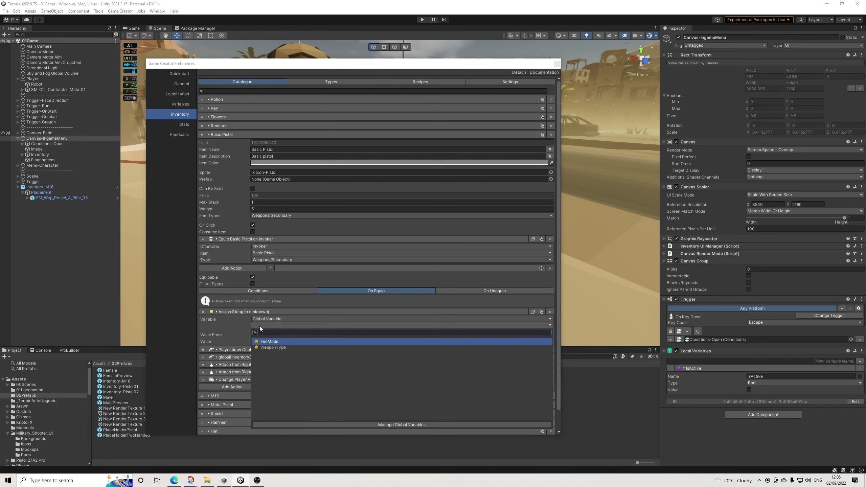
click(265, 349)
click(263, 341)
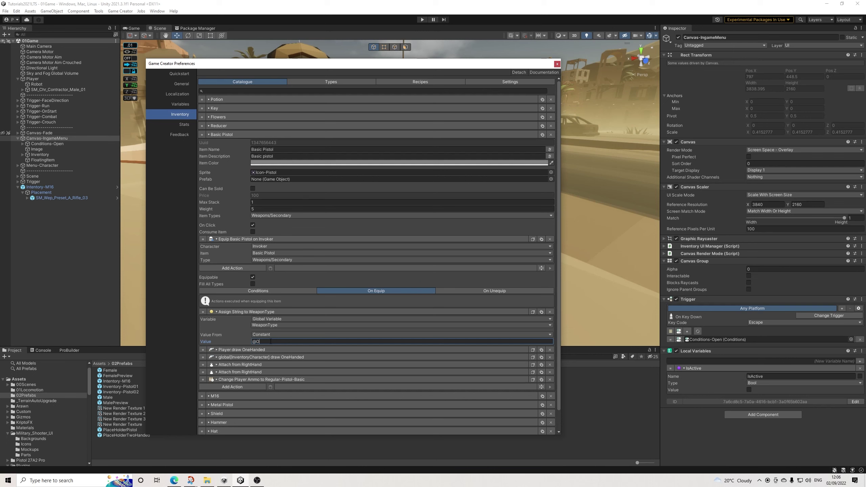
text(O)
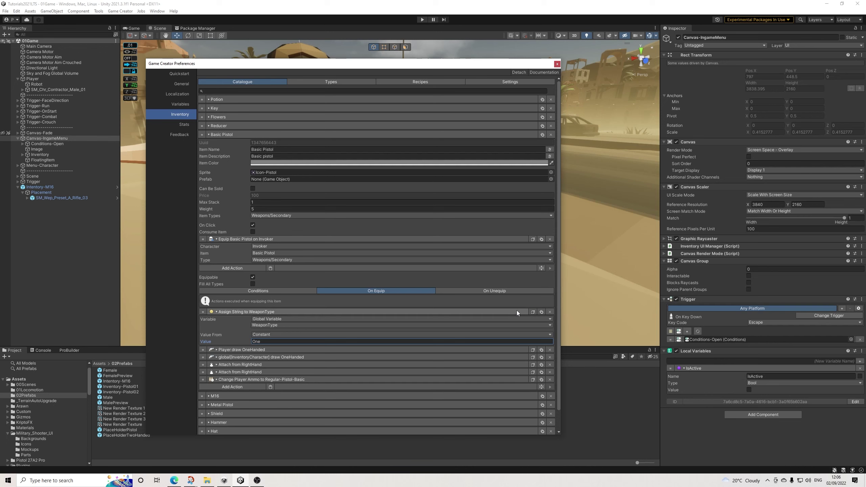
Copy the Basic Pistol's WeaponType assignment to the start of the Metal Pistol's On Equip actions
click(224, 135)
click(224, 144)
click(223, 144)
click(221, 152)
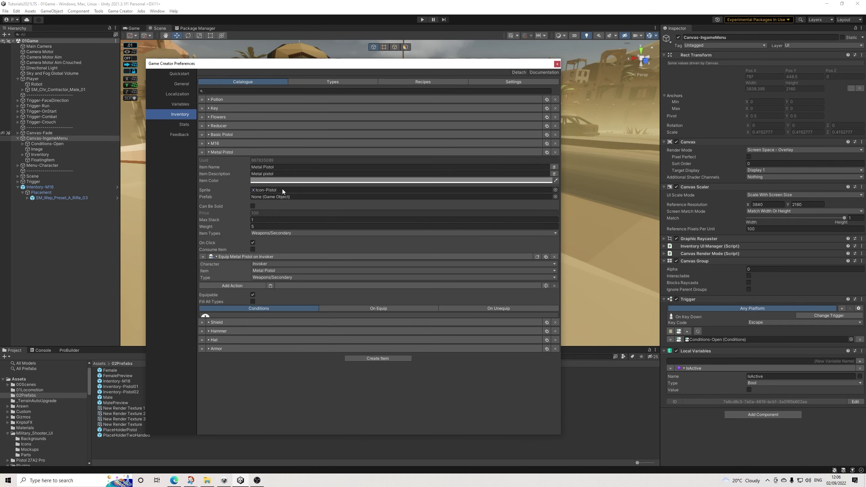
click(374, 309)
click(271, 385)
drag(203, 385, 201, 326)
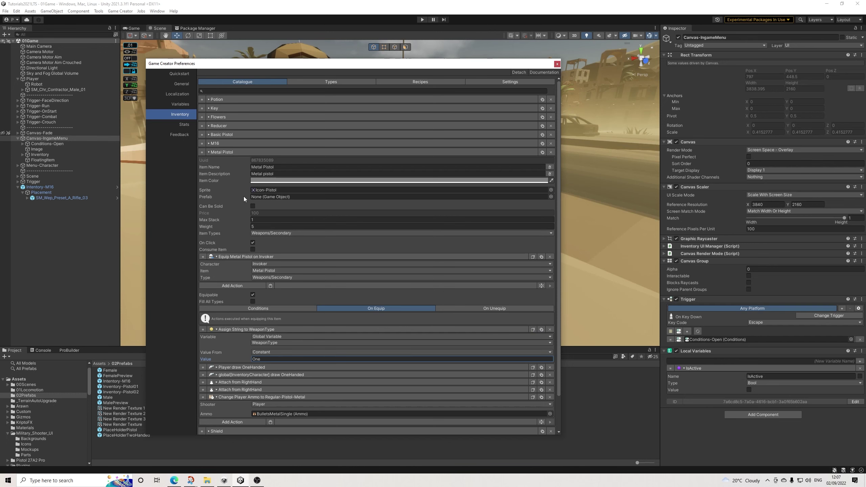
Copy the WeaponType assignment to the start of the M16's On Equip actions with the value Two, and save the scene
click(228, 153)
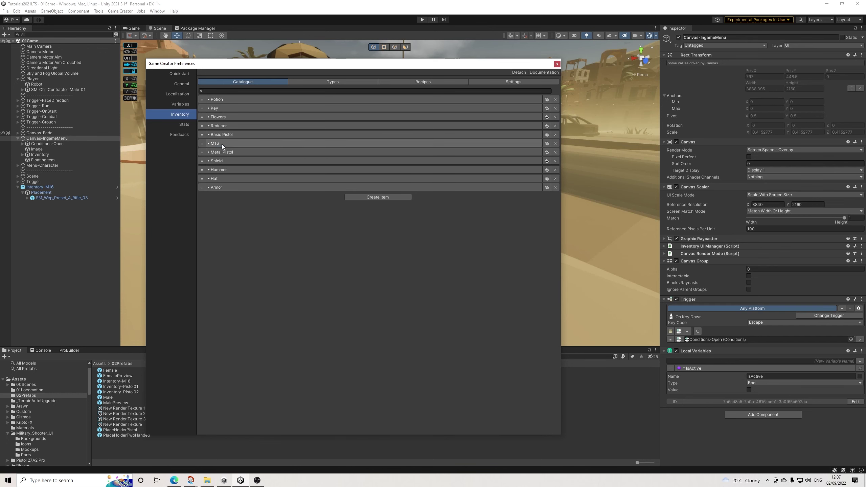
click(222, 144)
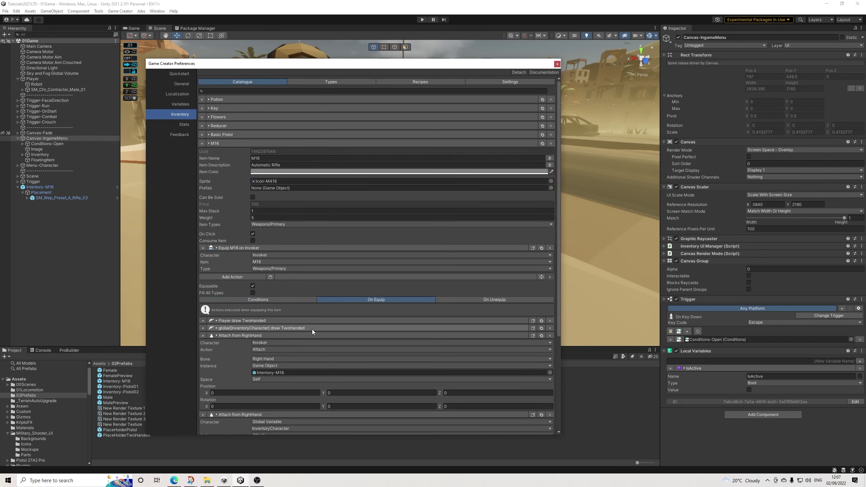
scroll(313, 329, down, 5)
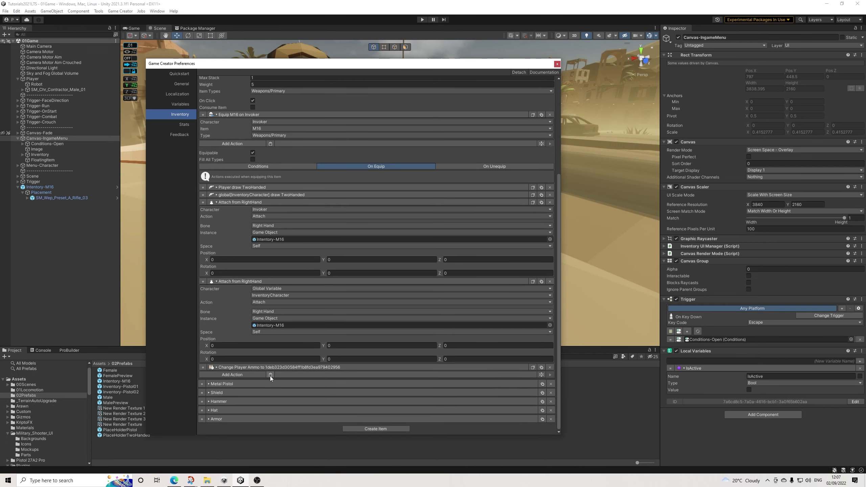
click(270, 376)
drag(204, 375, 206, 186)
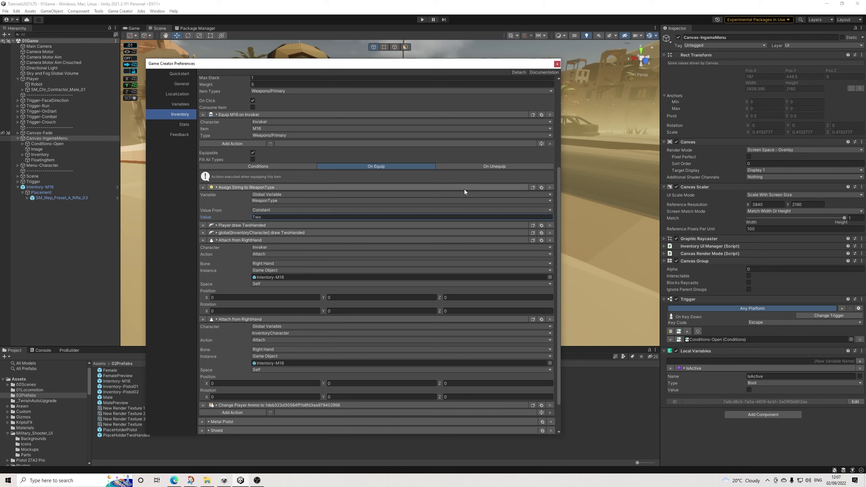
click(274, 188)
click(230, 210)
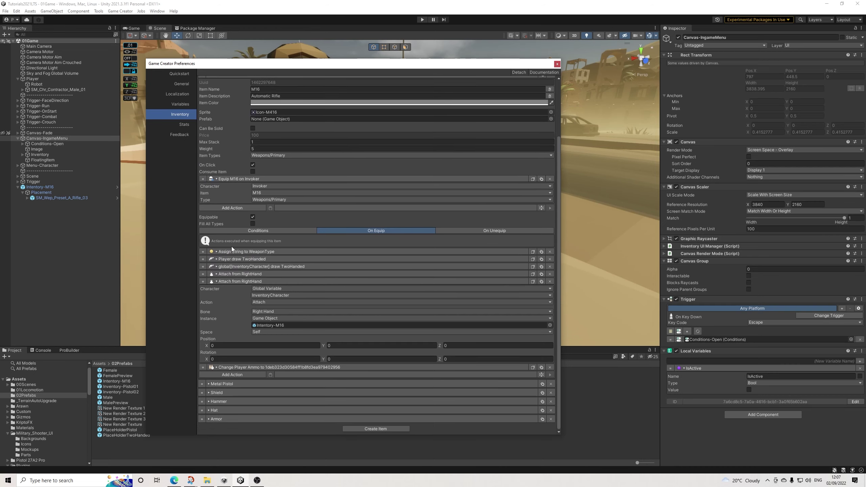
click(228, 283)
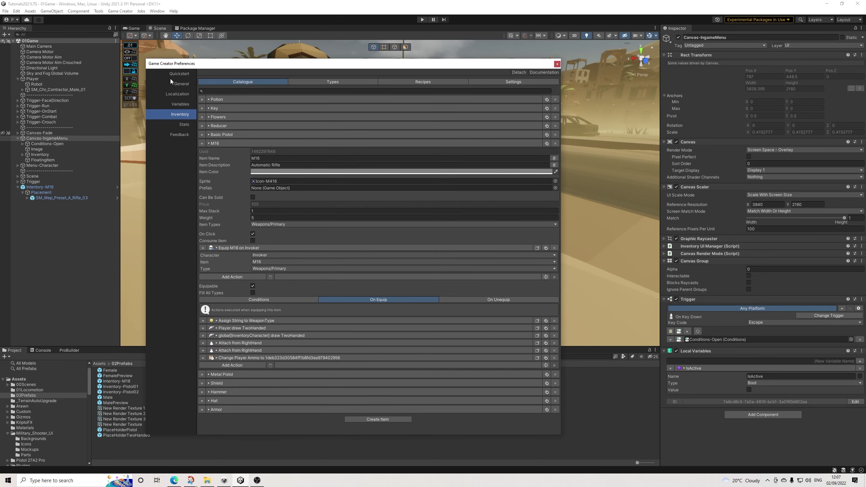
click(4, 11)
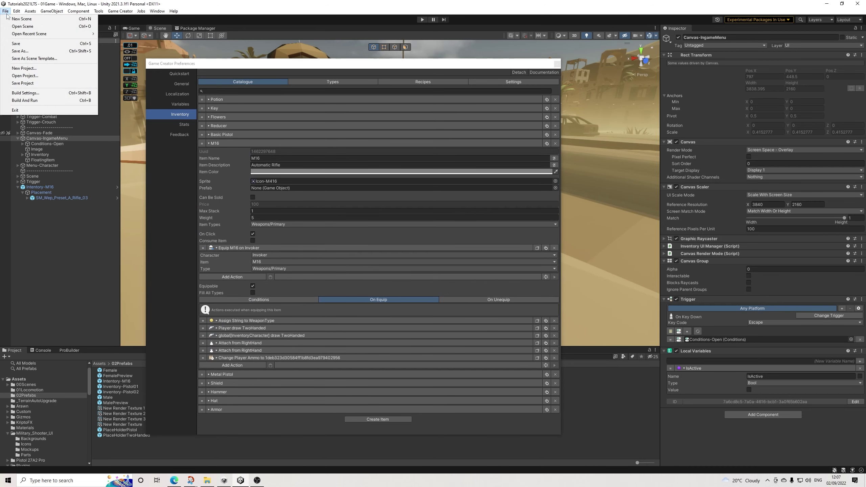
click(20, 47)
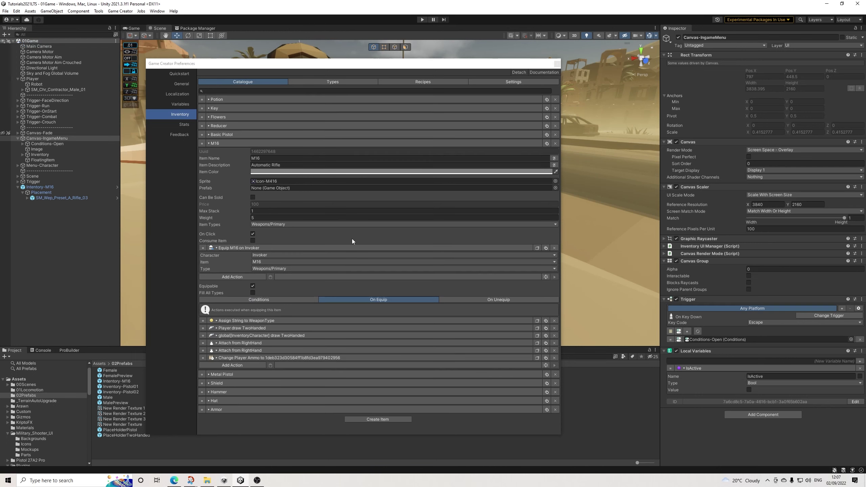
Review the M16's attach and WeaponType actions under On Equip, and close the Game Creator preferences
click(238, 343)
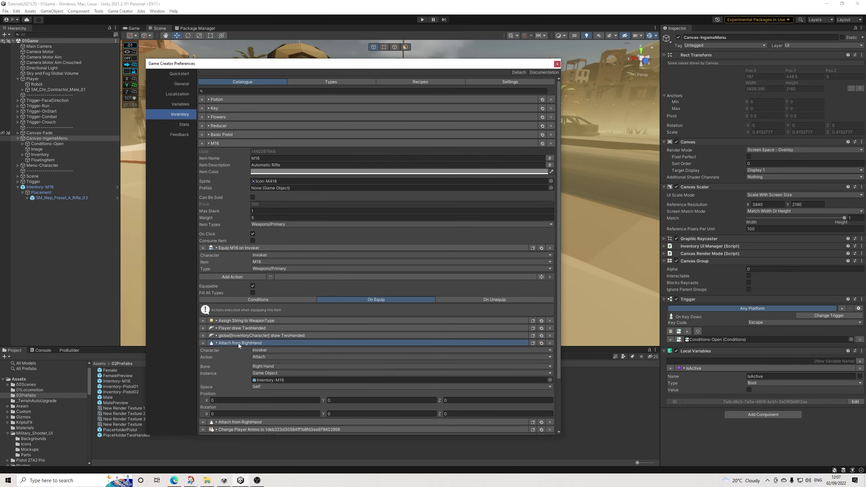
click(239, 343)
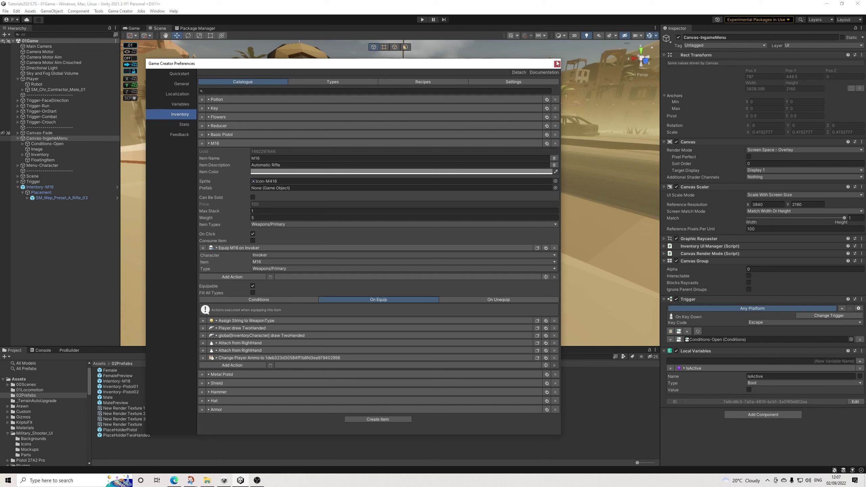
click(265, 322)
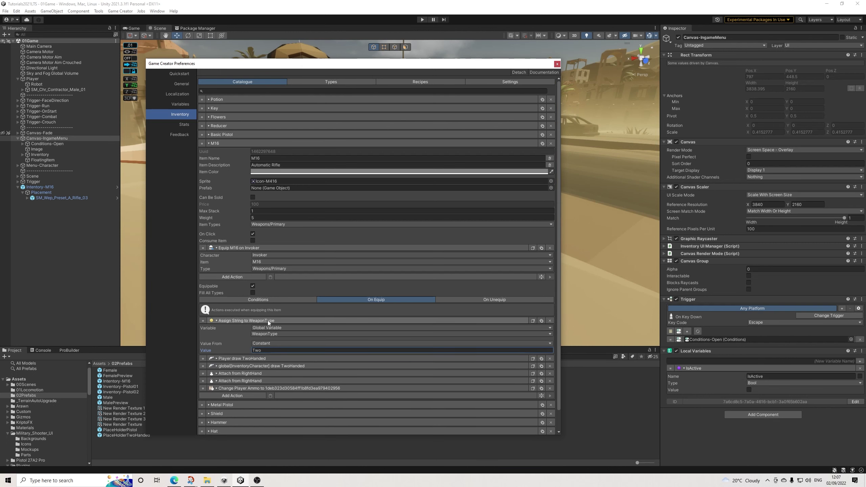
click(268, 321)
click(216, 143)
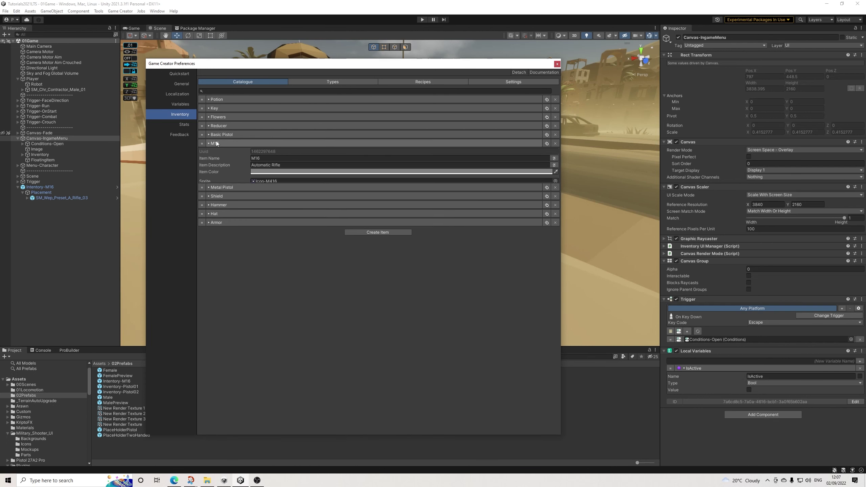
click(215, 151)
click(215, 152)
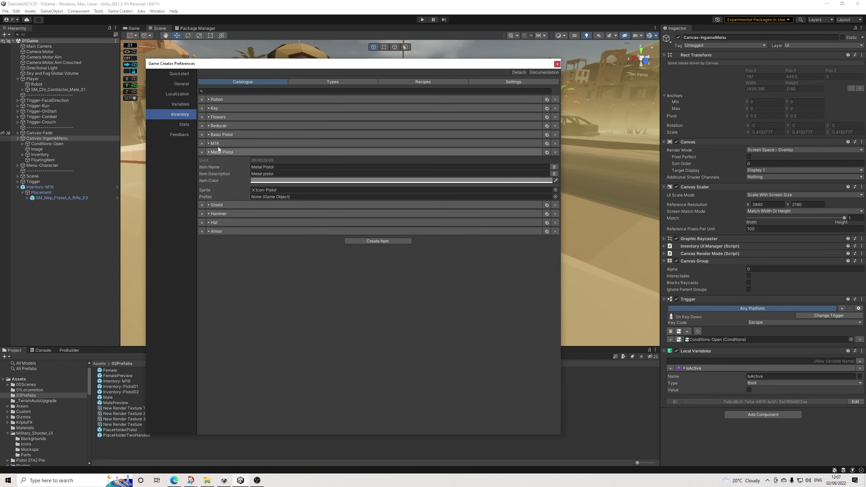
click(219, 143)
click(263, 322)
click(263, 321)
click(557, 64)
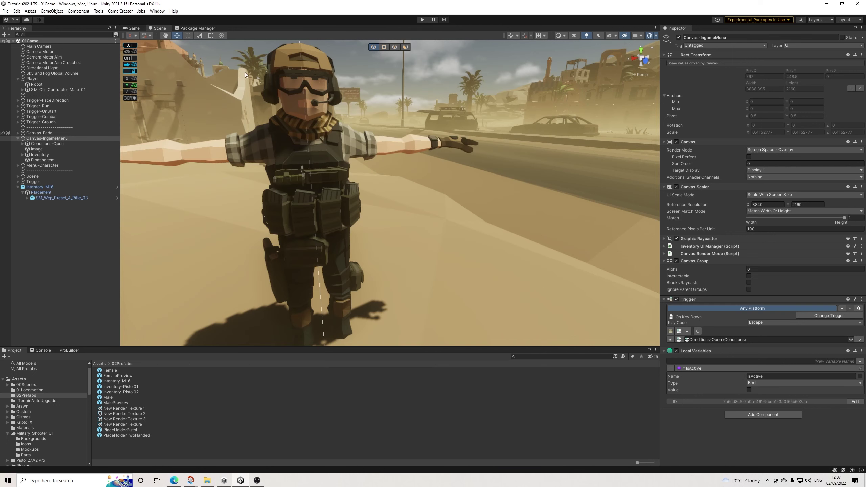
Examine the run, stamina drain, stop-run and regeneration logic under Trigger-Run
click(18, 138)
click(17, 138)
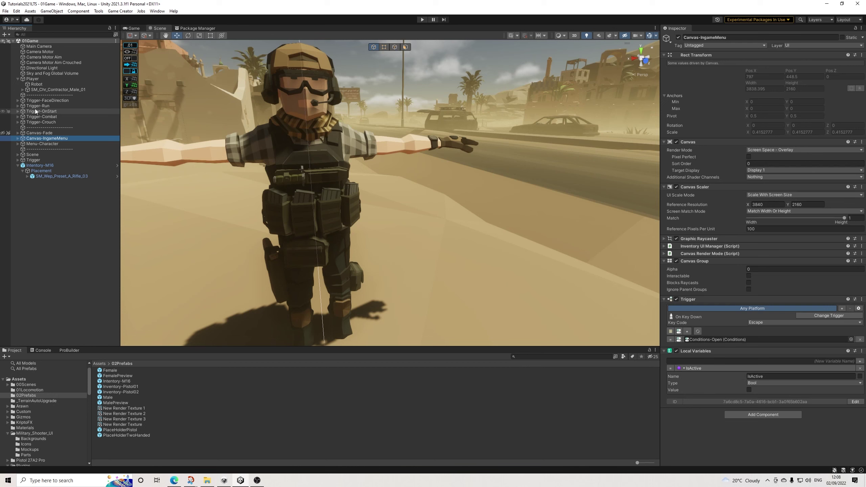
click(36, 107)
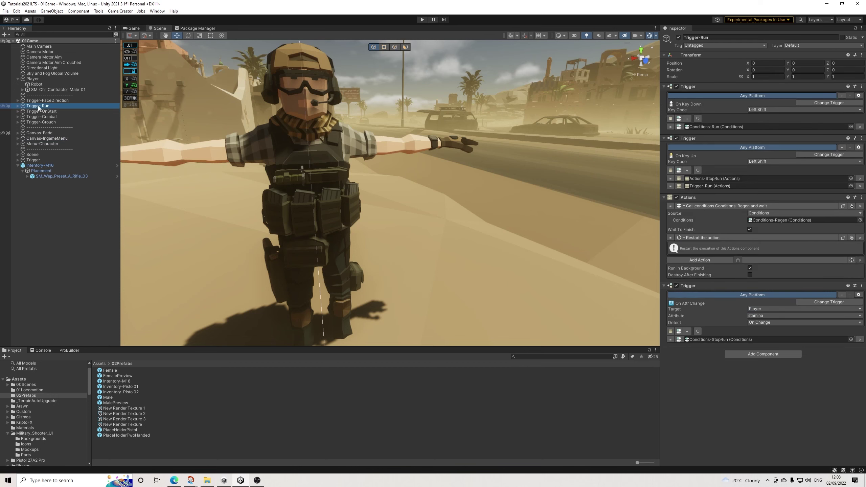
click(18, 106)
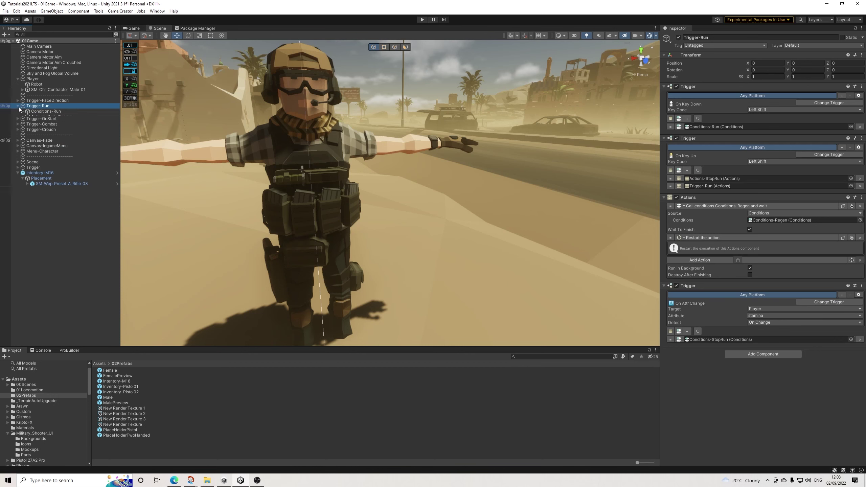
click(45, 112)
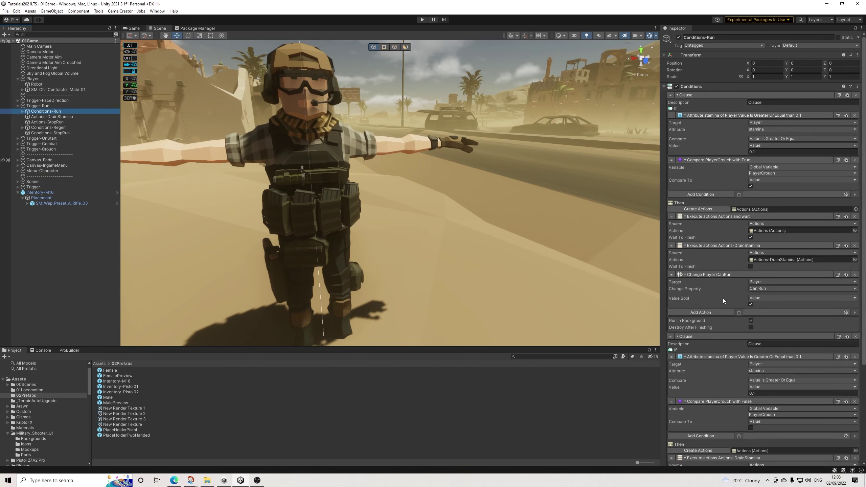
scroll(724, 300, down, 5)
scroll(724, 300, down, 2)
click(53, 116)
click(57, 122)
click(51, 128)
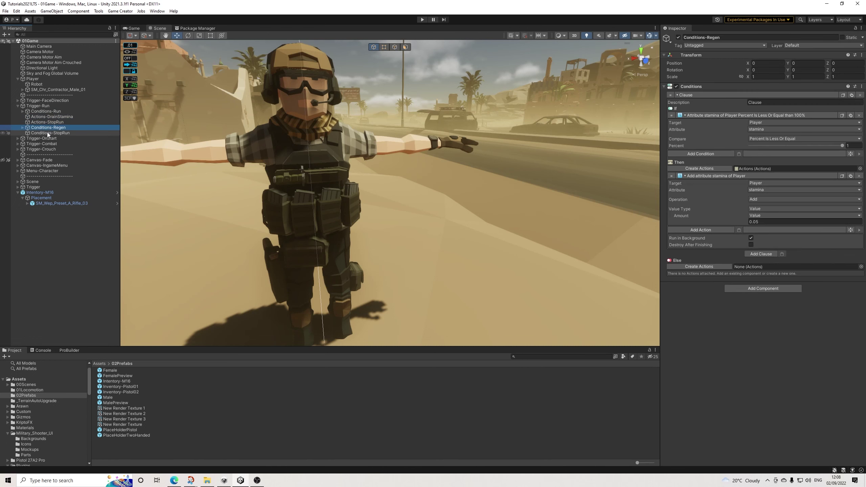
click(43, 138)
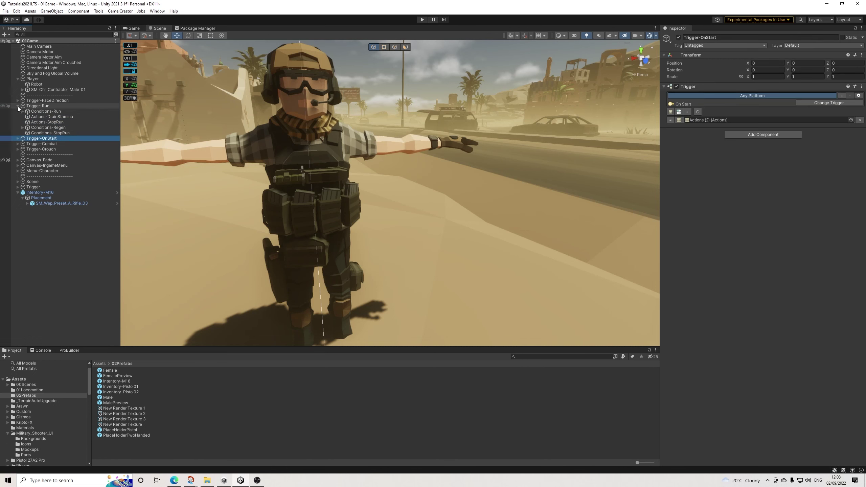
click(18, 105)
Examine the reload, shooting and start-aim conditions under Trigger-Combat
click(46, 116)
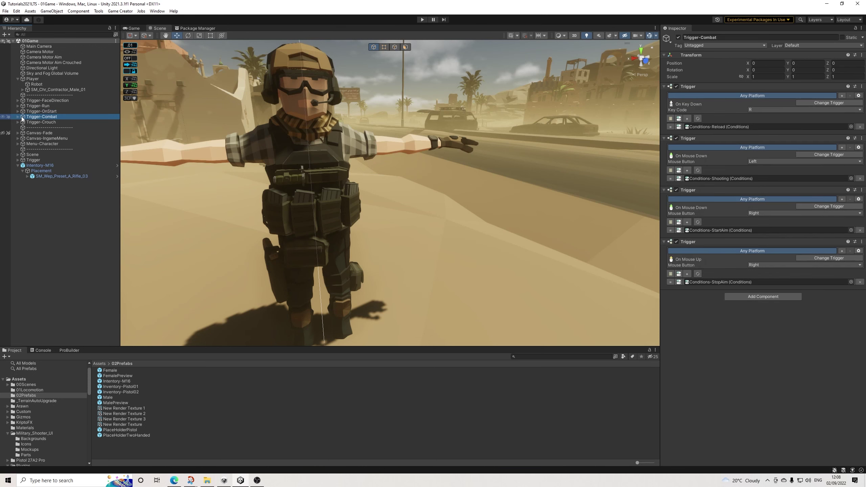
click(18, 117)
click(48, 123)
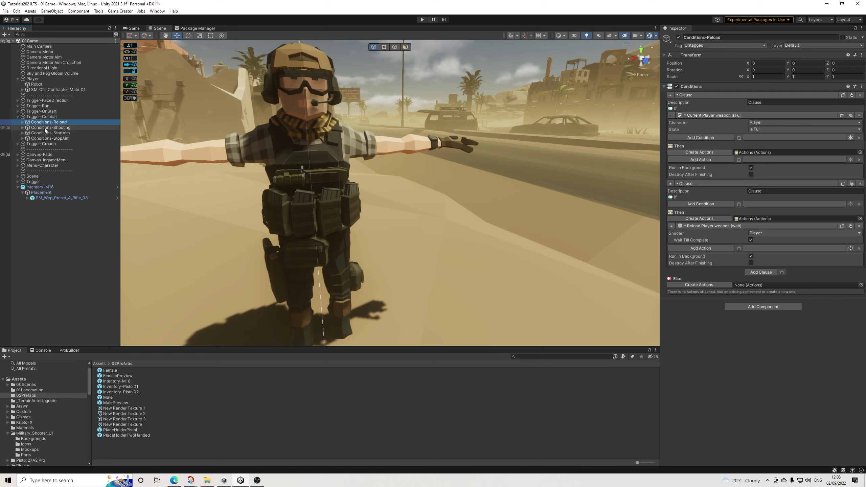
click(45, 127)
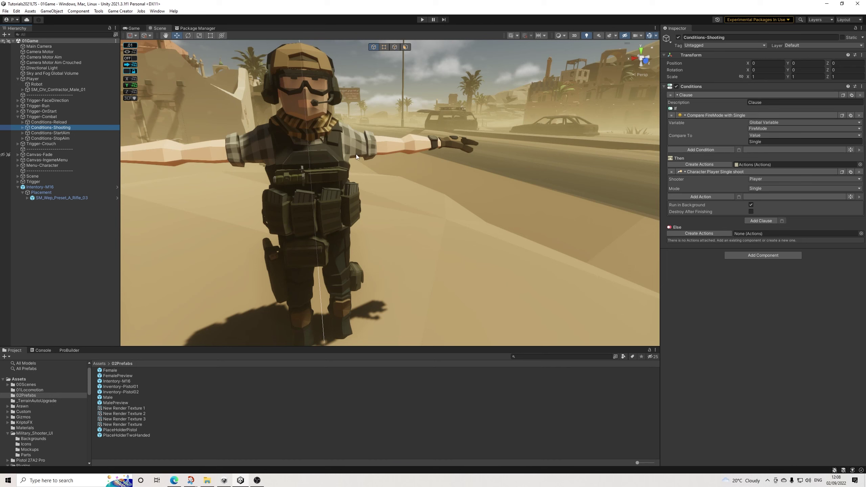
click(47, 134)
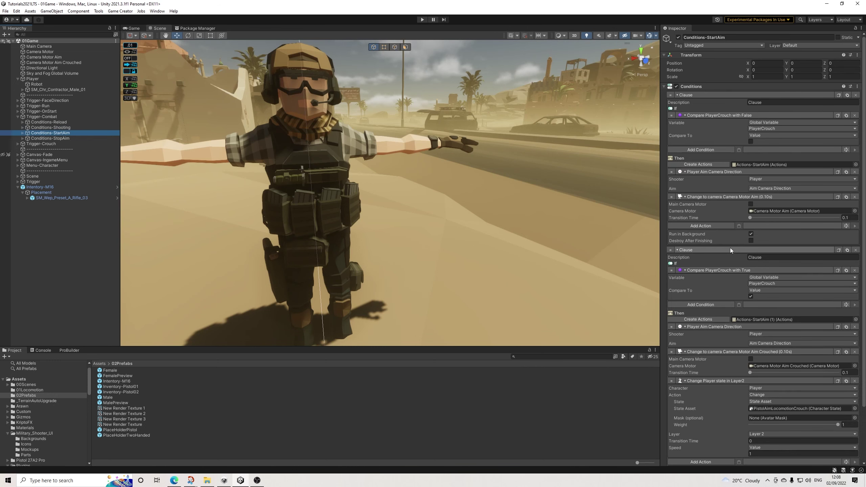
scroll(737, 251, down, 4)
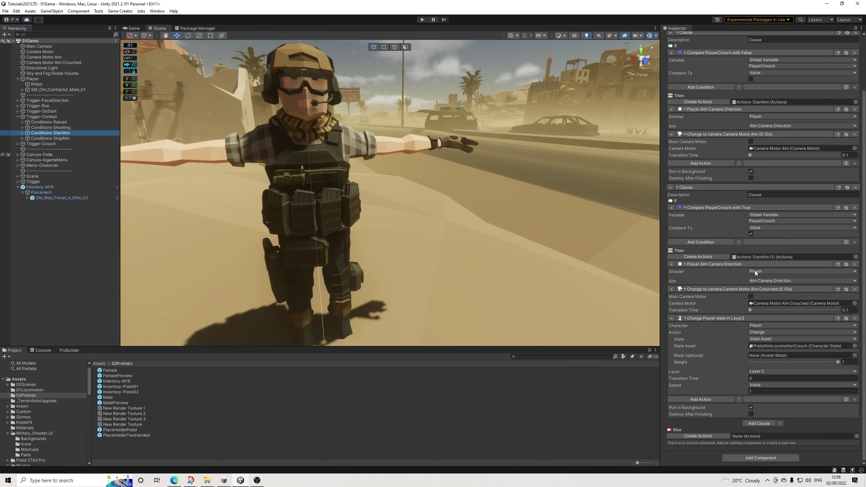
scroll(754, 239, up, 1)
scroll(755, 238, up, 1)
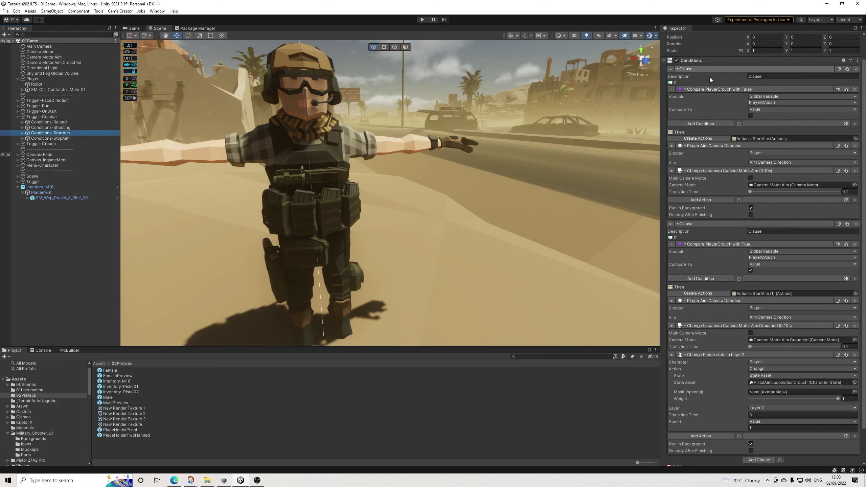
Add a Variable String condition to the first Conditions-StartAim clause, comparing the global variable WeaponType with the value One
click(719, 123)
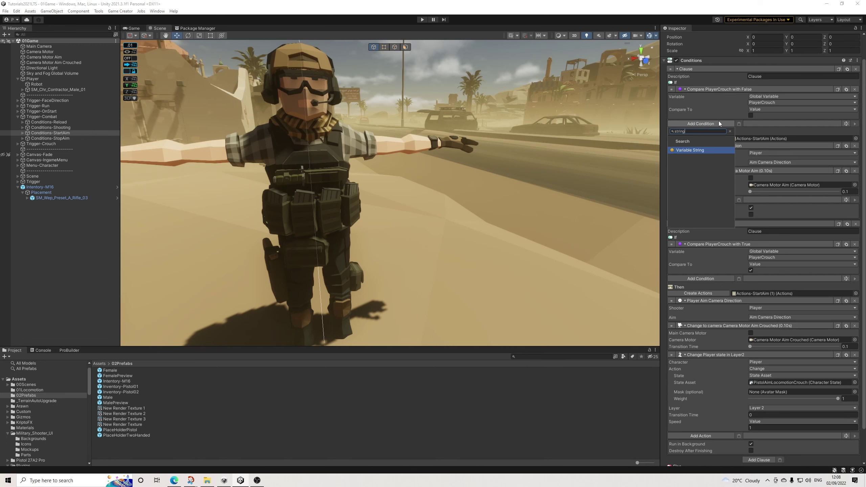
key(Return)
click(759, 137)
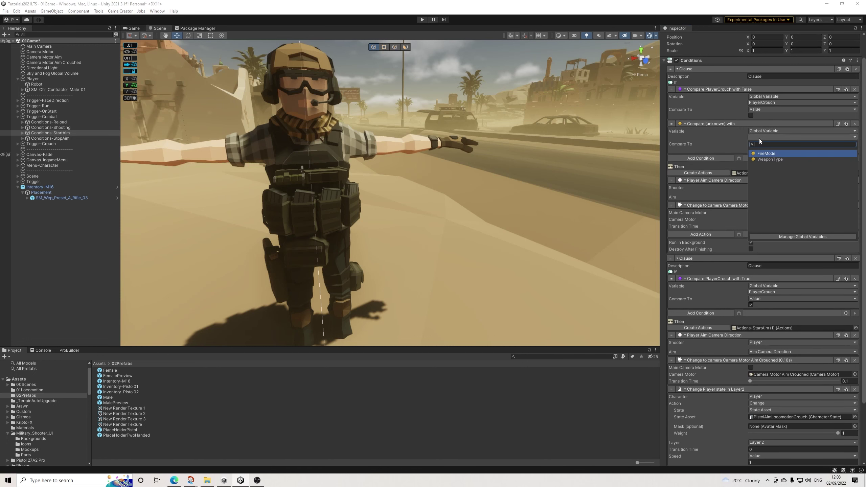
click(762, 160)
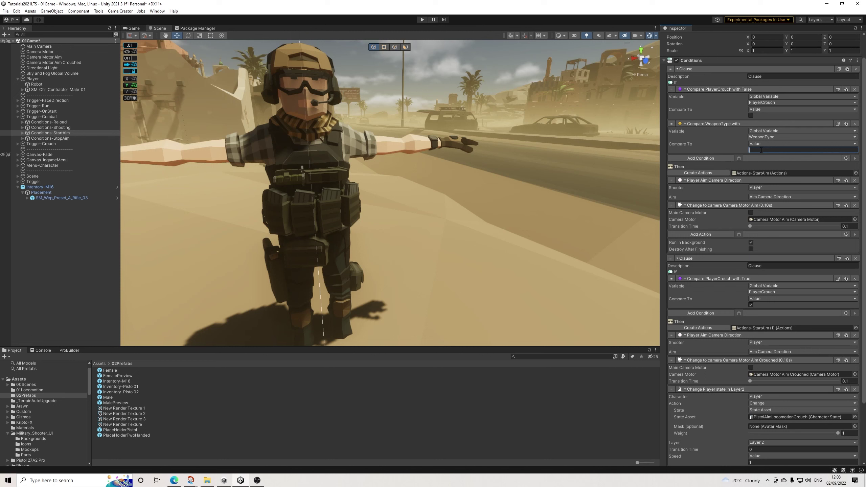
text(One)
Collapse the Conditions-StartAim clauses, duplicate the first one and expand the copy
click(698, 258)
click(693, 95)
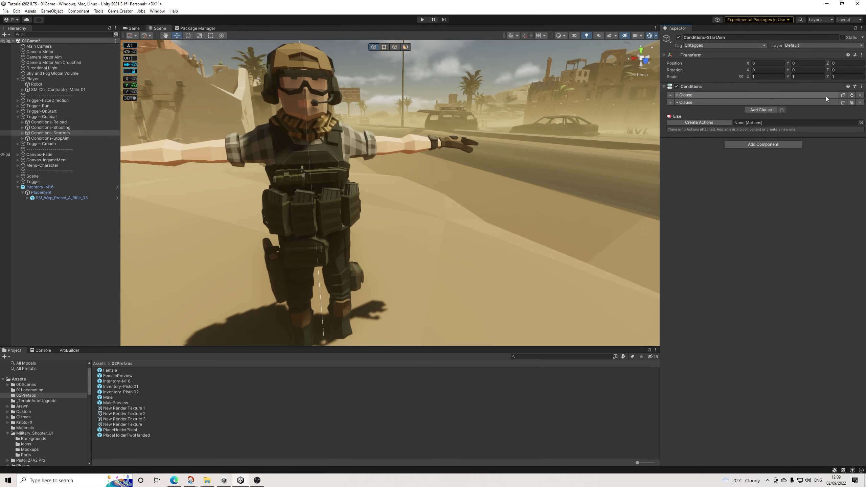
click(852, 95)
click(724, 102)
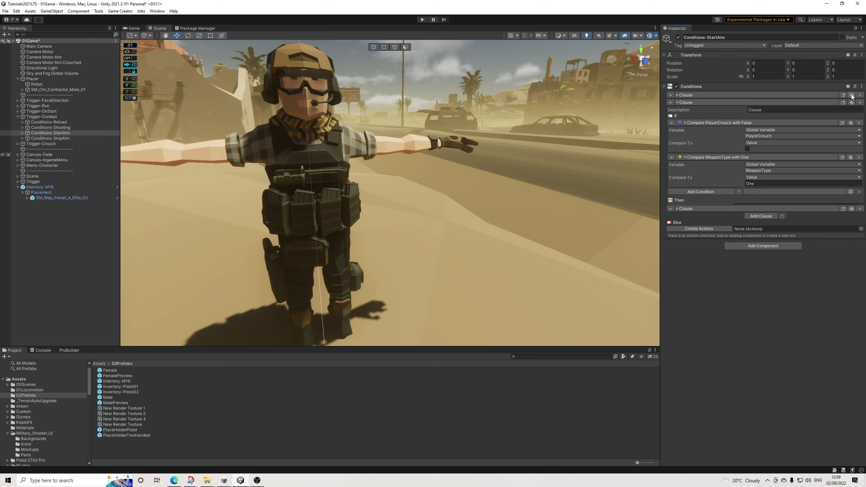
Duplicate the Actions-StartAim object used by the copied clause and rename the original Actions-StartAimOne
click(749, 207)
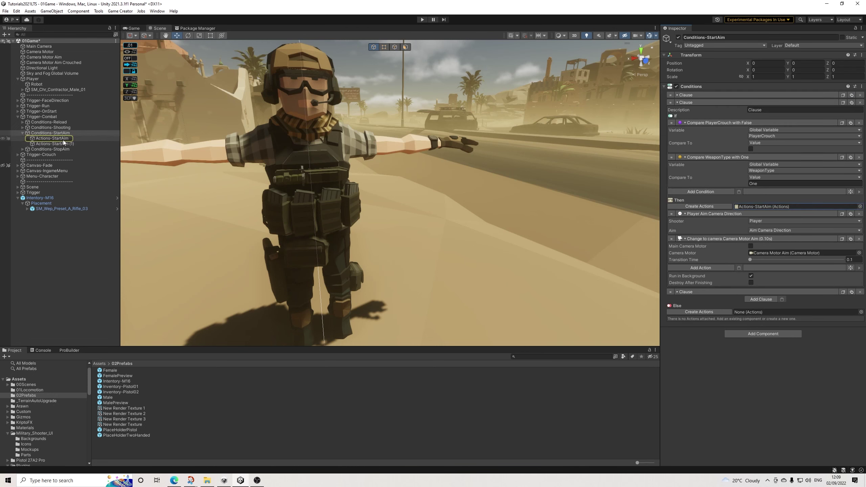
click(63, 140)
key(ctrl+d)
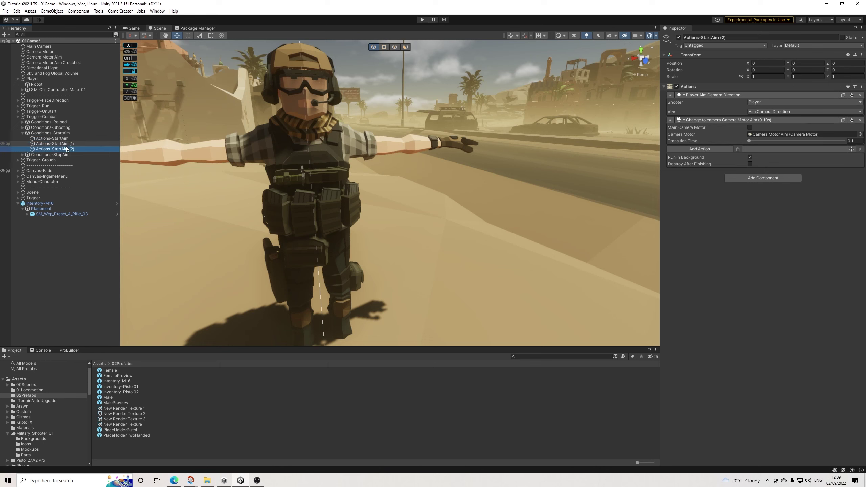
click(740, 38)
key(BackSpace)
key(BackSpace)
key(BackSpace)
key(BackSpace)
text(One)
key(Return)
Rename the duplicated Actions-StartAim (2) object Actions-StartAimTwo
click(76, 144)
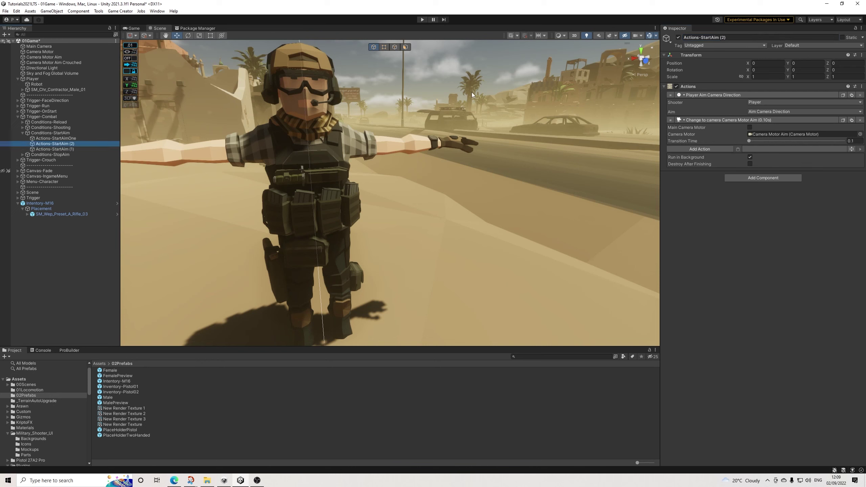
click(768, 38)
key(BackSpace)
key(BackSpace)
key(BackSpace)
key(BackSpace)
text(Two)
key(Return)
click(73, 150)
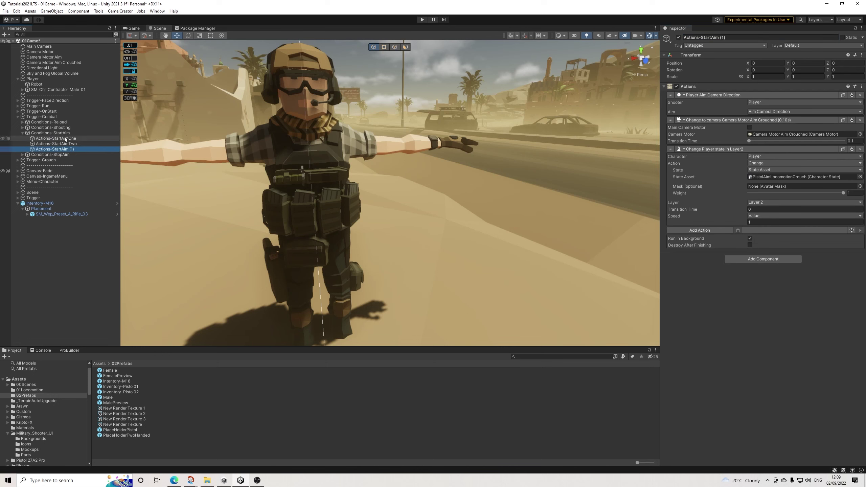
Rename the Actions-StartAim (1) object under Conditions-StartAim to Actions-StartAimCrouchOne
click(727, 38)
click(720, 37)
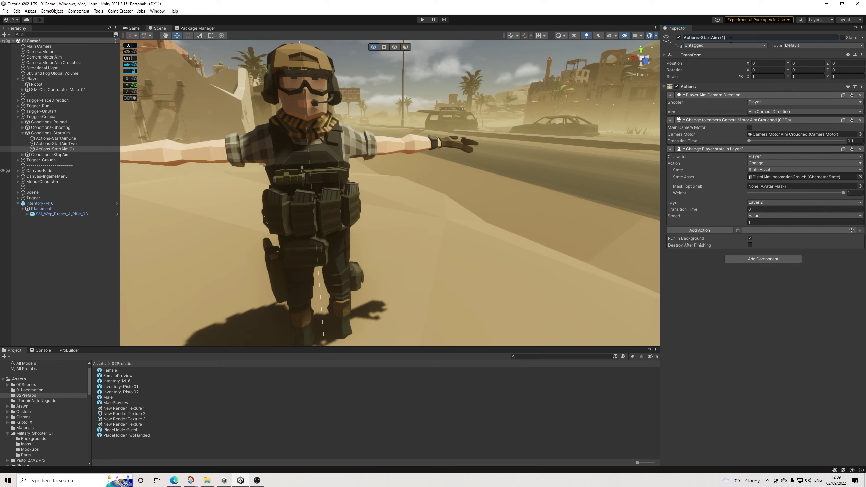
text(CrouchOne)
key(Delete)
key(Delete)
key(Delete)
key(Delete)
key(Return)
Duplicate Actions-StartAimCrouchOne and rename the copy Actions-StartAimCrouchTwo
click(72, 151)
key(ctrl+d)
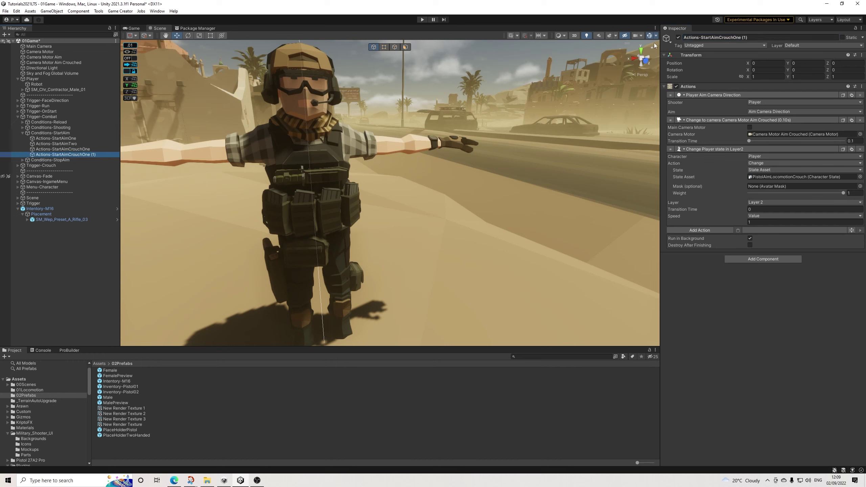
drag(733, 37, 795, 40)
text(Two)
key(Return)
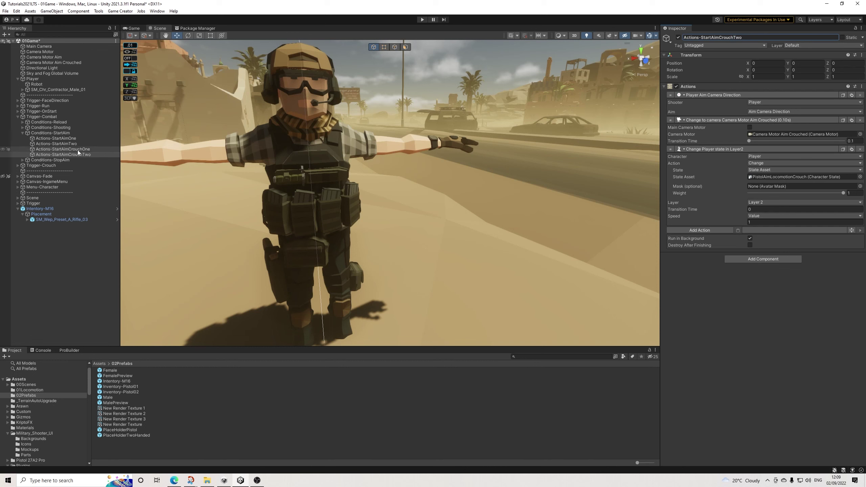
Assign Actions-StartAimTwo as the actions of the second Conditions-StartAim clause and collapse that clause
click(66, 133)
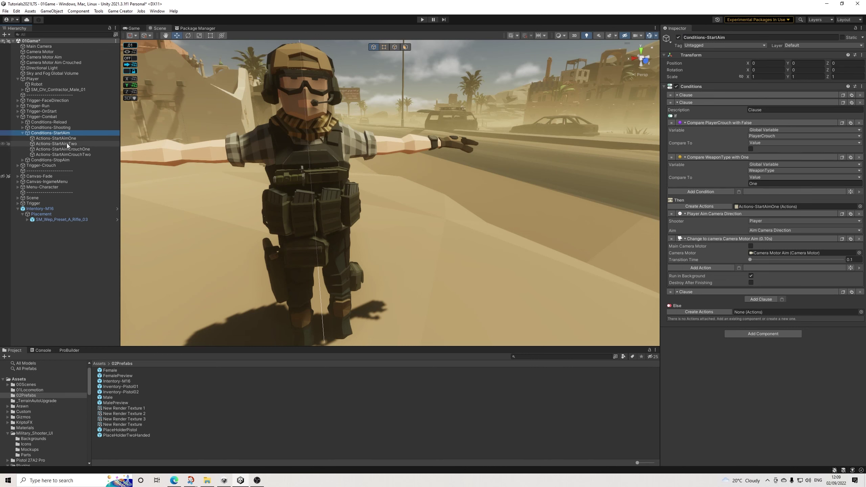
drag(67, 144, 765, 207)
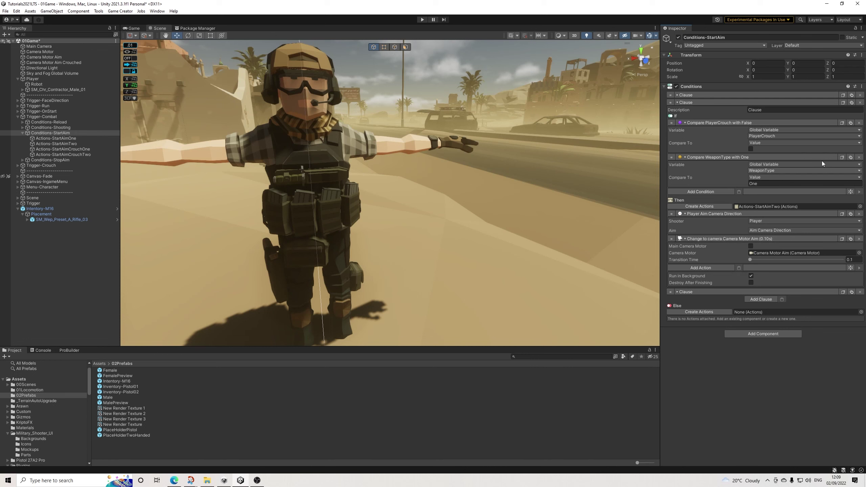
click(693, 103)
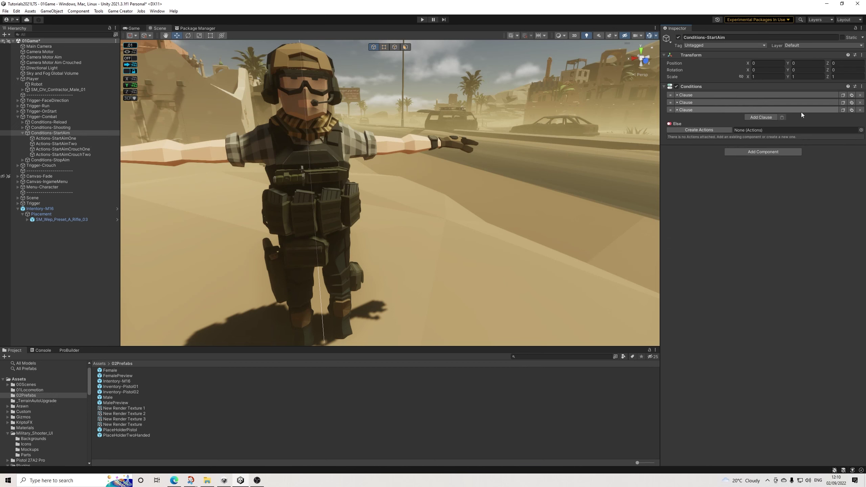
Duplicate the crouching Conditions-StartAim clause for Actions-StartAimCrouchTwo and set its Layer 2 state asset to TwoHandedLocomotionDefaultCrouch
click(852, 110)
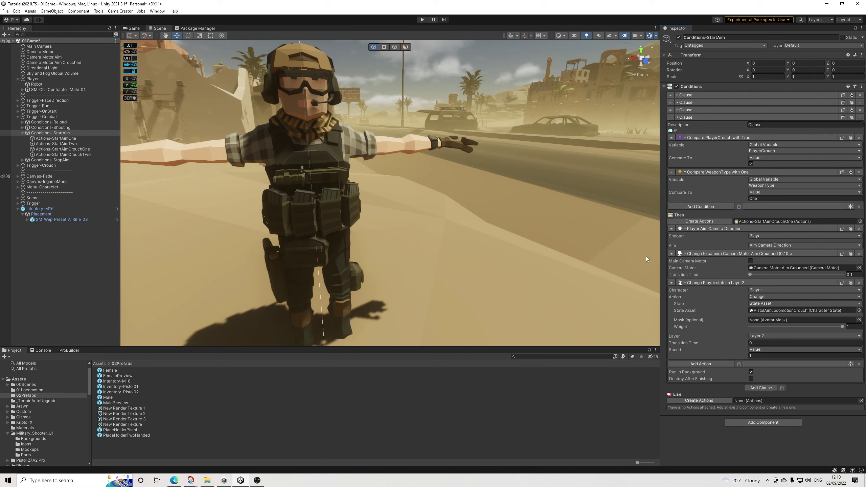
drag(83, 156, 752, 221)
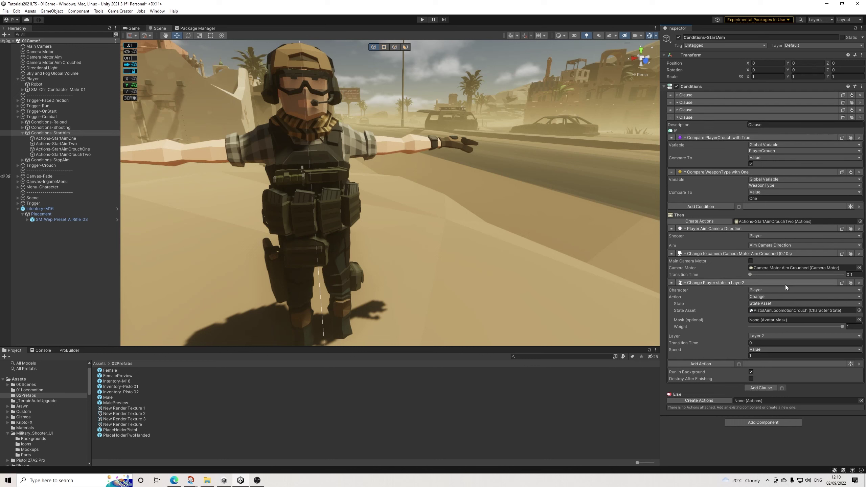
click(788, 310)
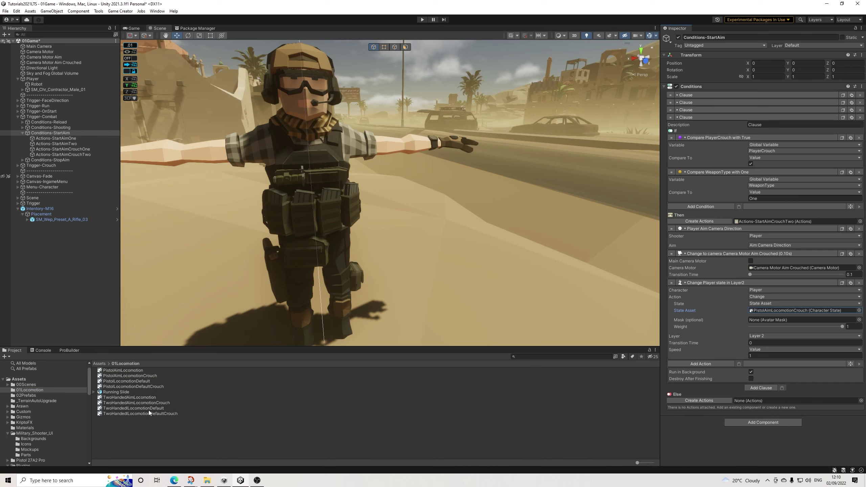
drag(150, 414, 784, 313)
click(23, 133)
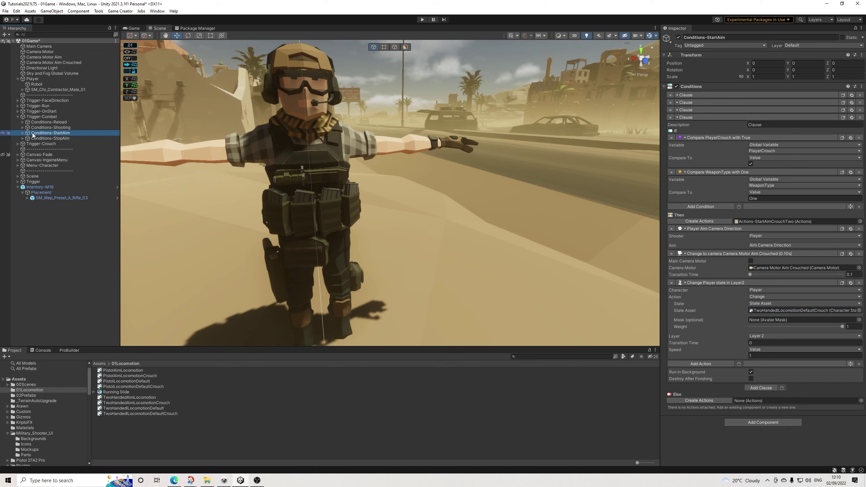
Expand Conditions-StopAim in the hierarchy and rename its Actions-StopAim child to Actions-StopAimOne
click(50, 138)
scroll(750, 301, down, 4)
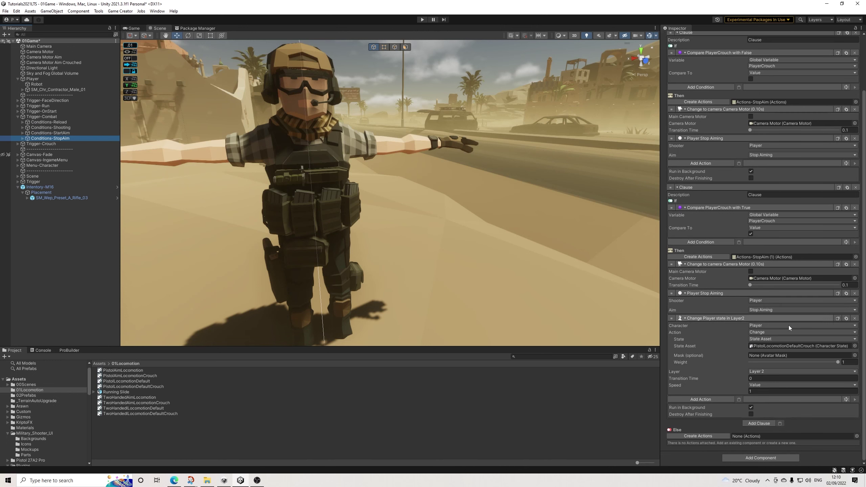
scroll(785, 320, up, 4)
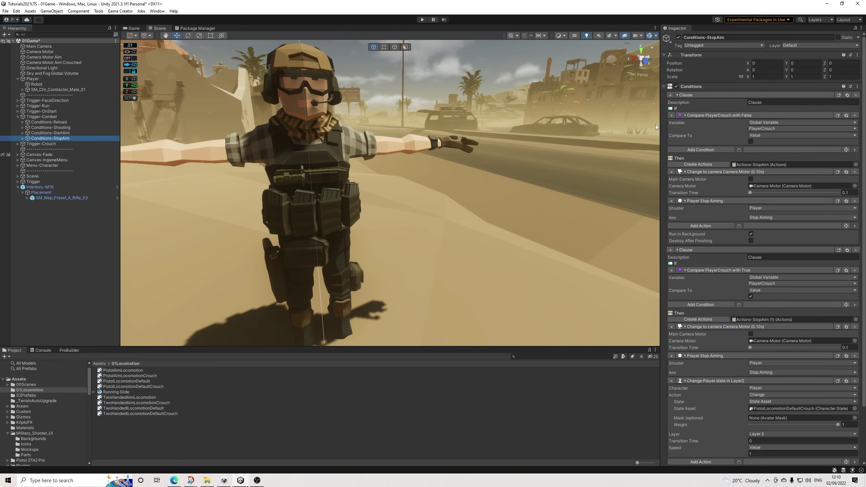
click(23, 138)
click(46, 144)
click(741, 38)
text(One)
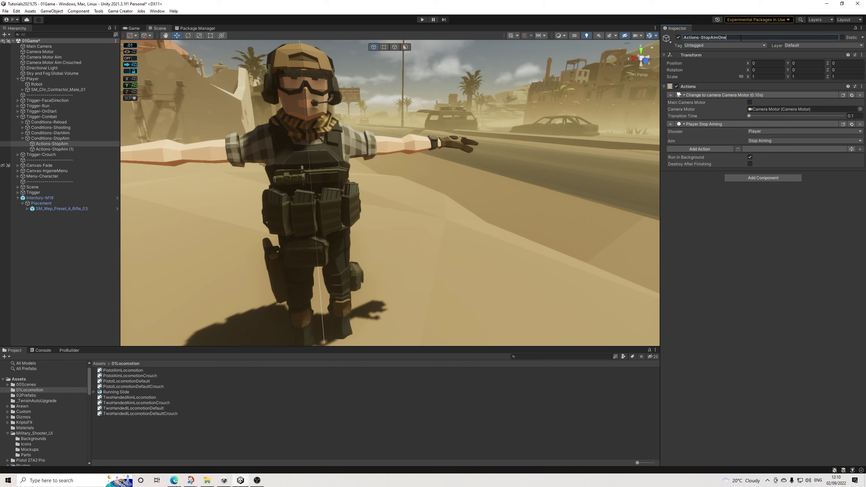
Rename the Actions-StopAim (1) object to Actions-StopAimCrouchOne
click(74, 149)
double_click(722, 37)
text(CrouchOne)
key(Return)
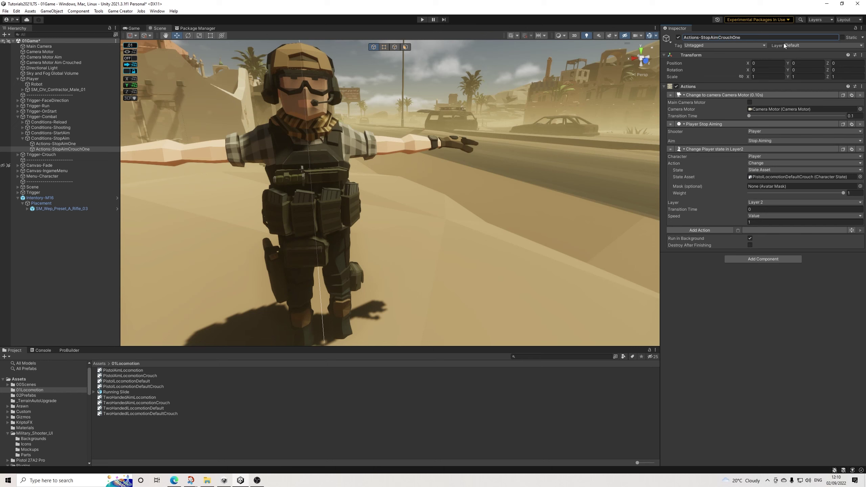
Duplicate both StopAim action objects, rename the standing copy Actions-StopAimTwo and place it directly below Actions-StopAimOne
shift+click(67, 145)
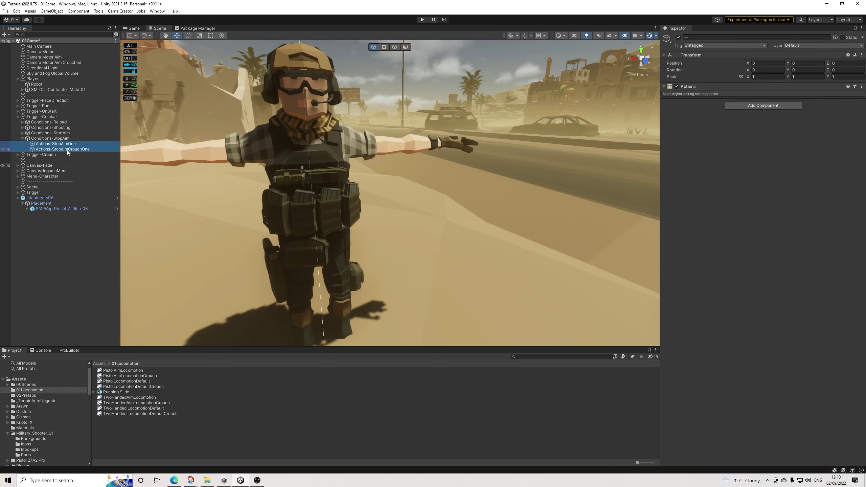
key(ctrl+d)
click(71, 153)
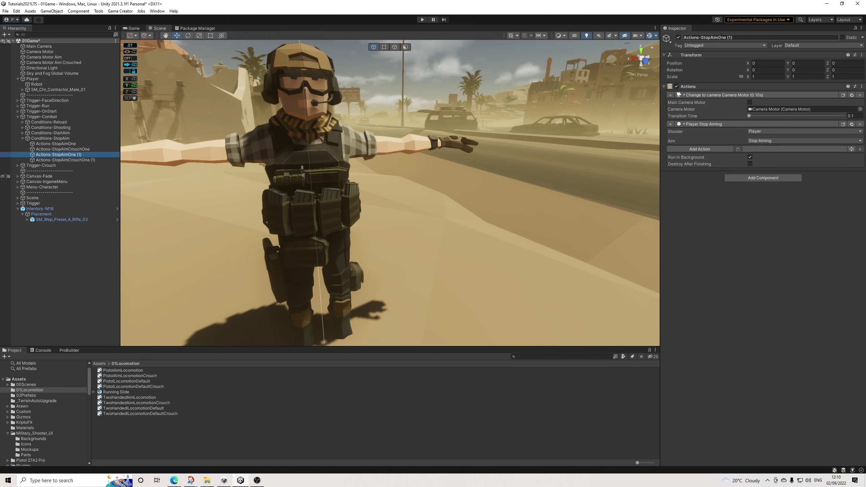
drag(719, 37, 816, 47)
text(Two)
key(Return)
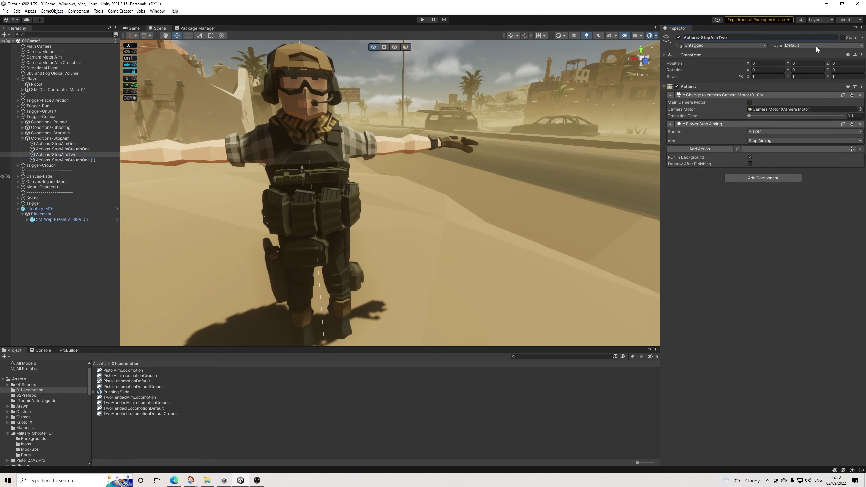
drag(70, 154, 71, 147)
Rename the duplicated Actions-StopAimCrouchOne (1) object to Actions-StopAimCrouchTwo
click(74, 160)
click(733, 38)
drag(733, 38, 819, 48)
text(Two)
key(Return)
Set the state asset in Actions-StopAimCrouchTwo's Layer 2 state change to TwoHandedLocomotionDefaultCrouch
click(782, 175)
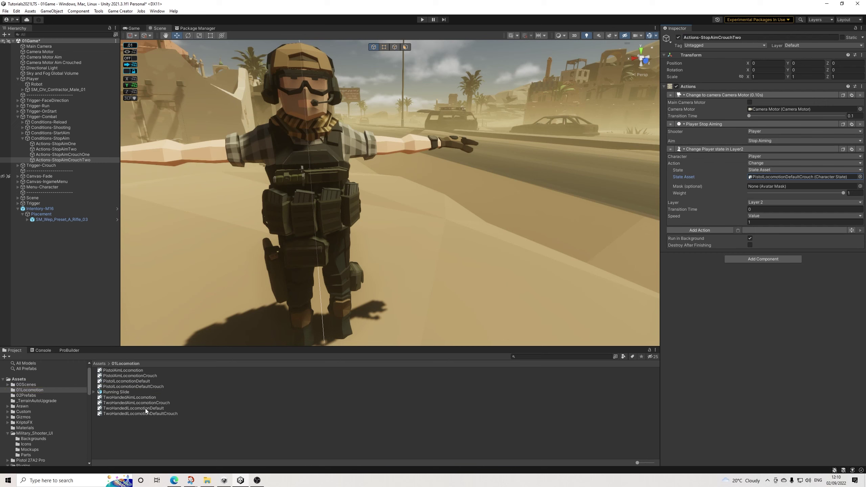
drag(145, 413, 761, 327)
drag(804, 190, 807, 178)
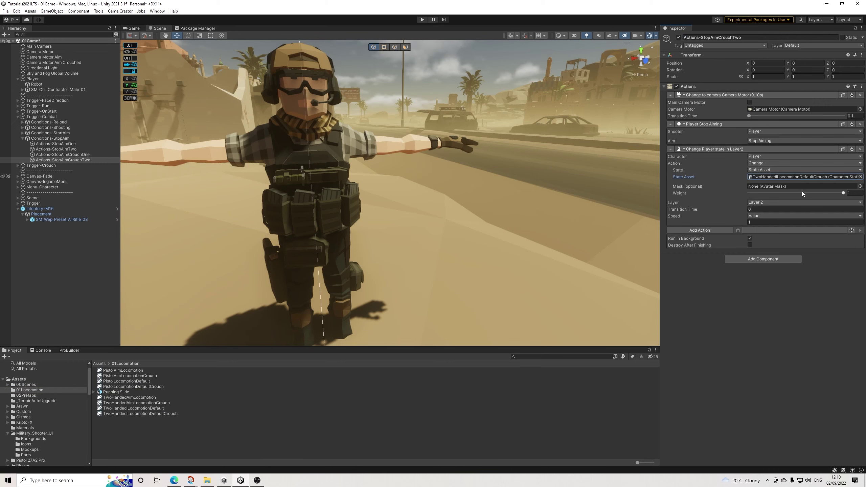
Duplicate the first Conditions-StopAim clause and assign Actions-StopAimTwo as the copy's actions
click(63, 138)
click(679, 95)
click(680, 102)
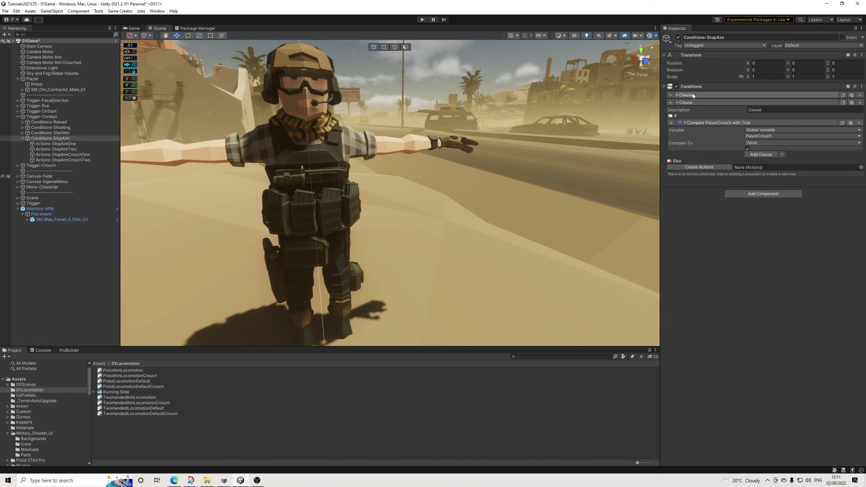
click(852, 95)
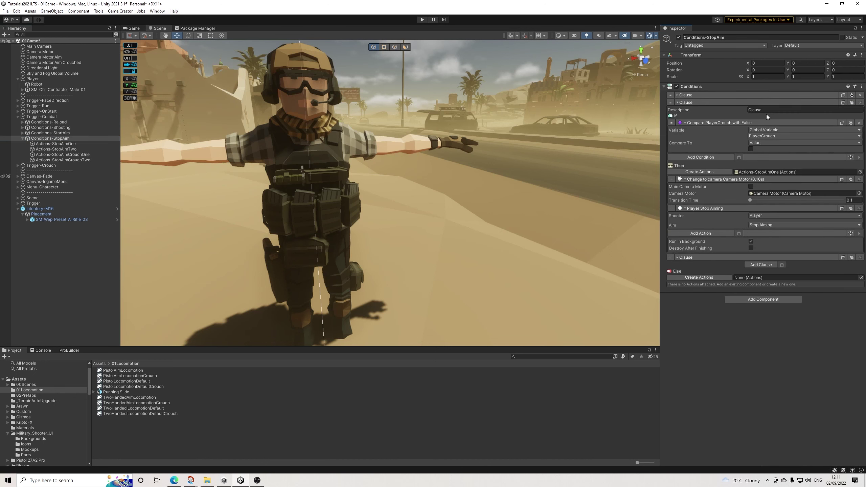
drag(72, 150, 777, 143)
click(708, 102)
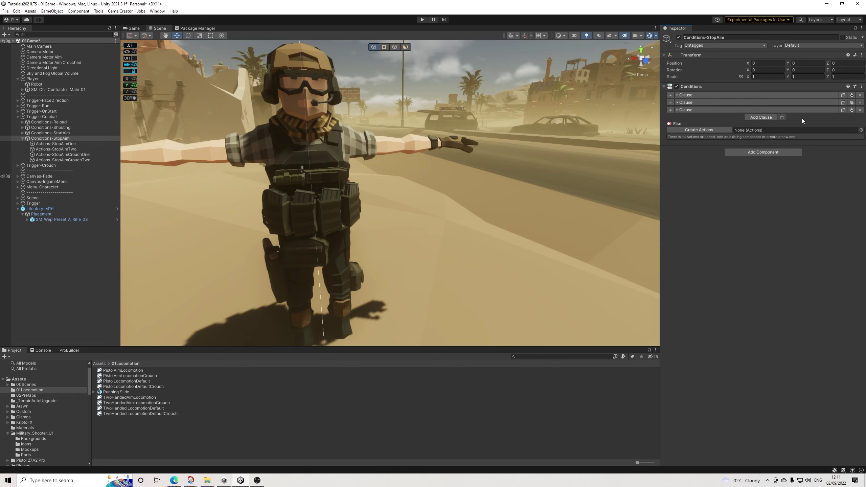
Duplicate the crouching Conditions-StopAim clause, assign Actions-StopAimCrouchTwo to the copy and collapse the Trigger-Combat hierarchy
click(852, 110)
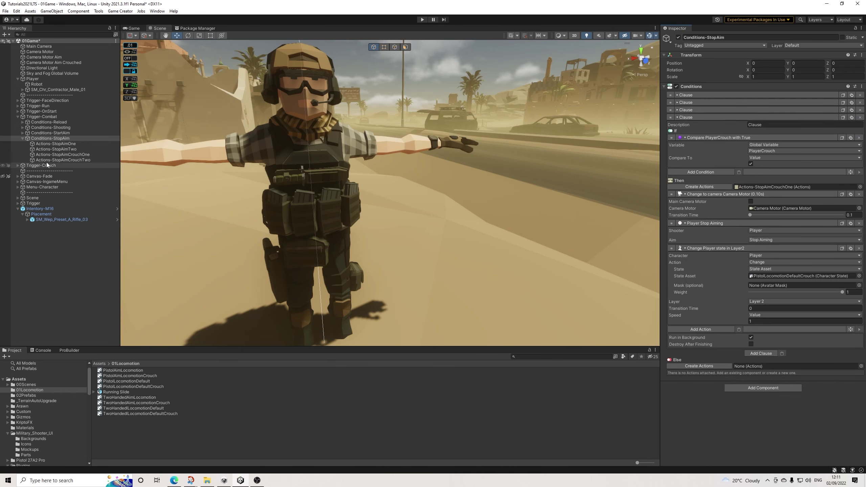
drag(77, 160, 763, 187)
click(692, 117)
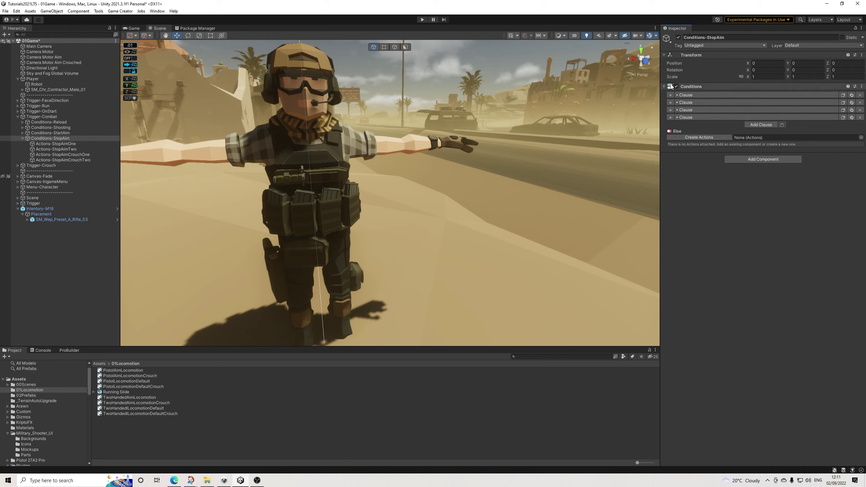
click(22, 138)
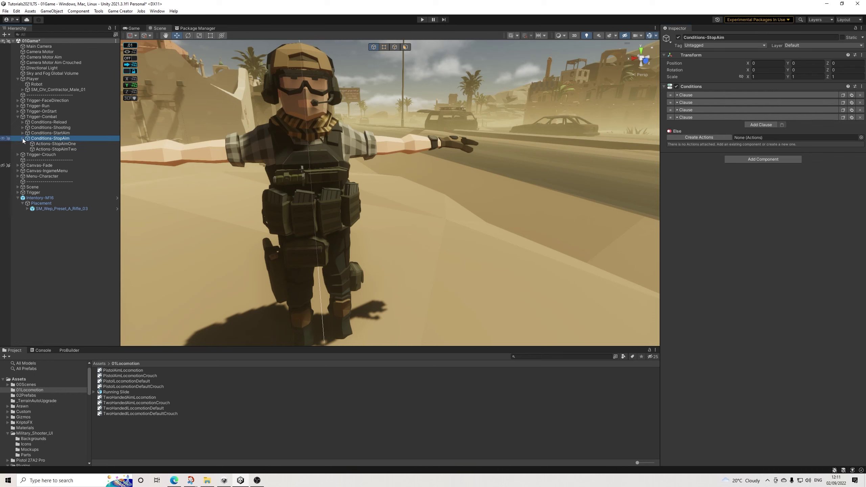
click(19, 117)
Expand Trigger-Crouch and its Conditions object in the hierarchy and collapse all of the Conditions clauses
click(31, 122)
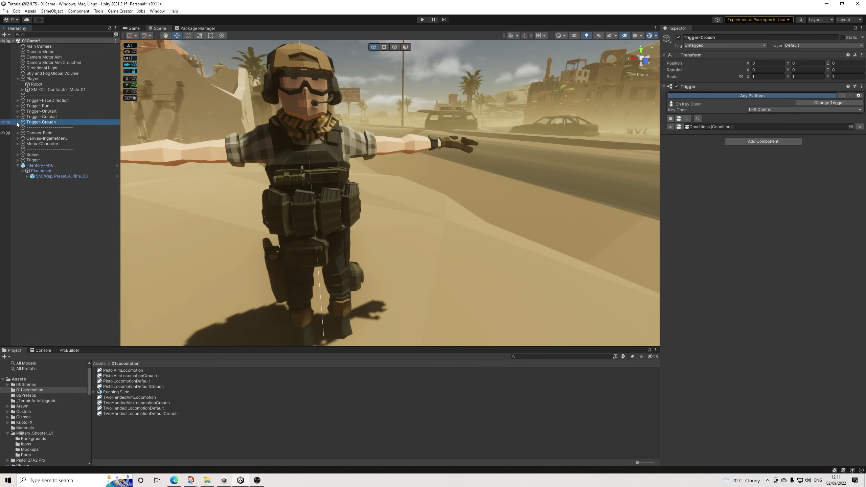
click(18, 121)
click(36, 128)
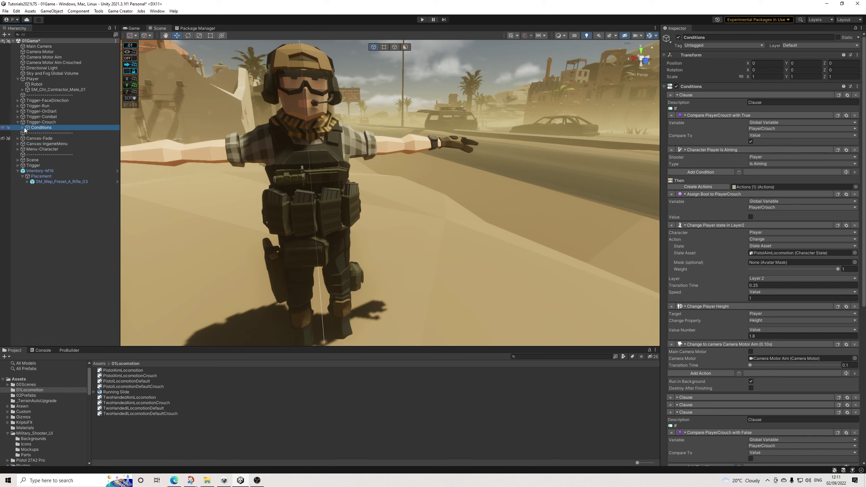
click(23, 127)
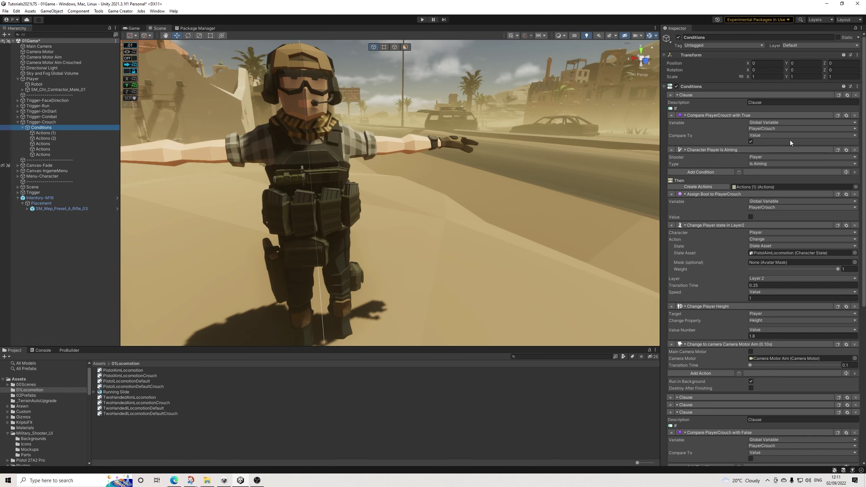
click(687, 96)
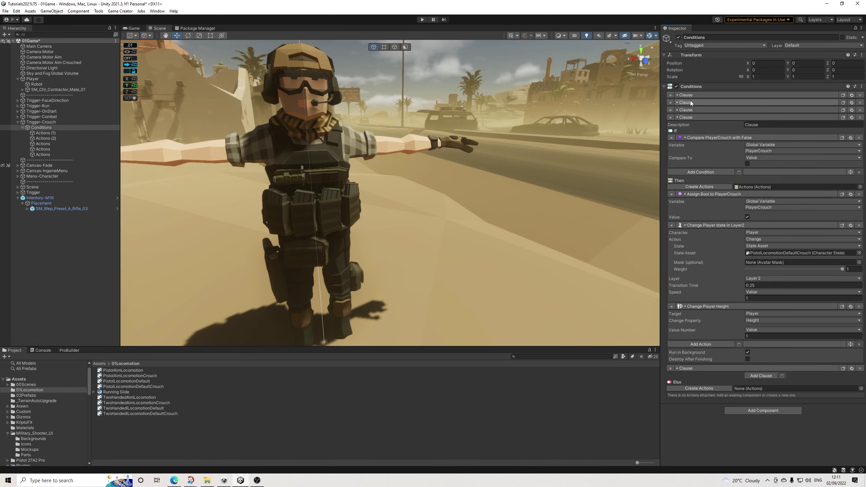
click(691, 118)
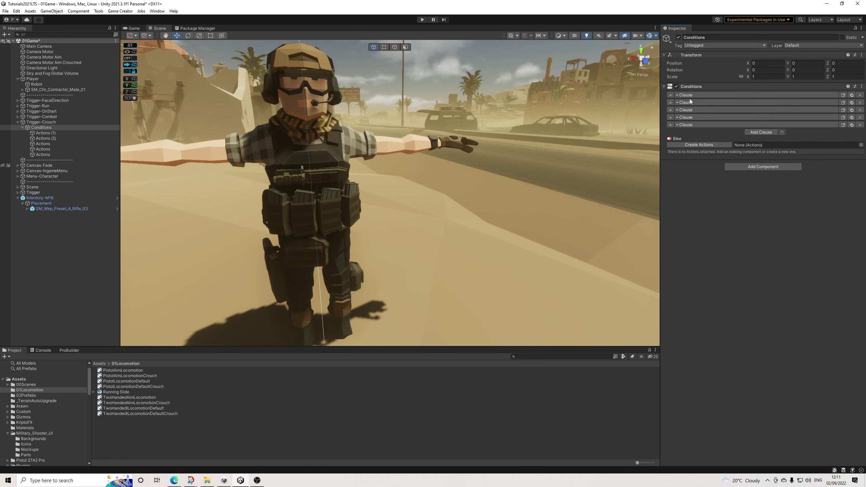
Examine the conditions, actions and state assets inside each Trigger-Crouch Conditions clause
click(695, 95)
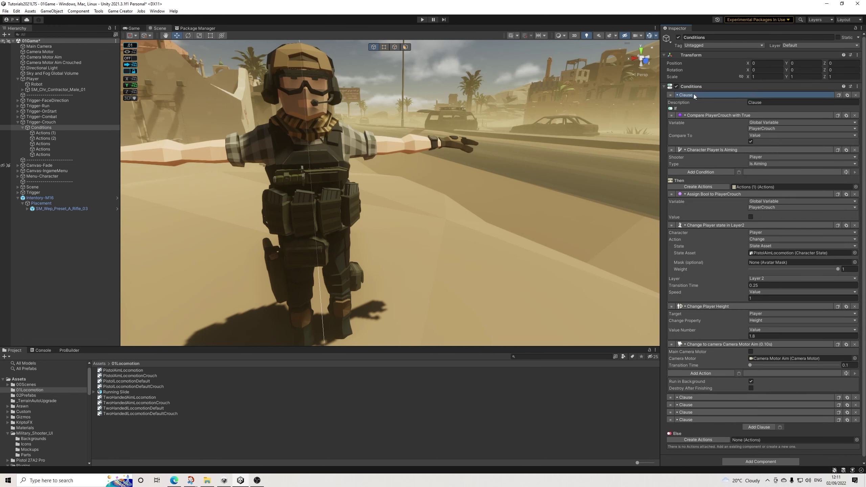
click(693, 95)
click(693, 101)
click(691, 104)
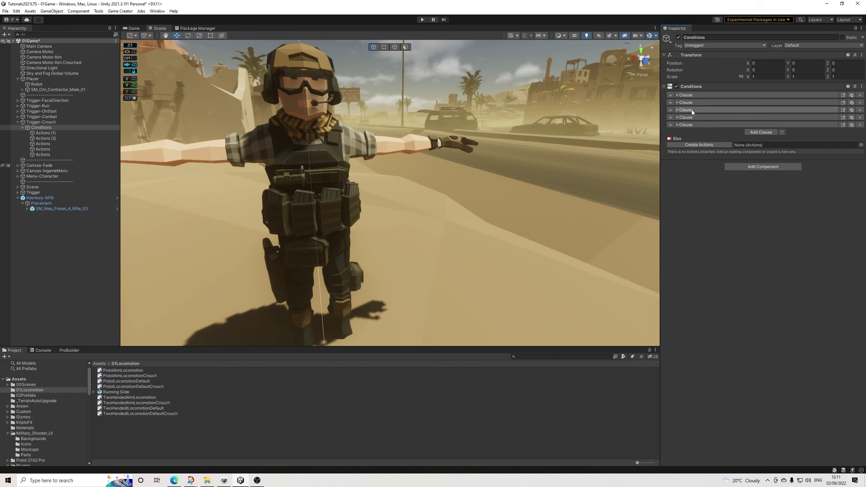
click(692, 110)
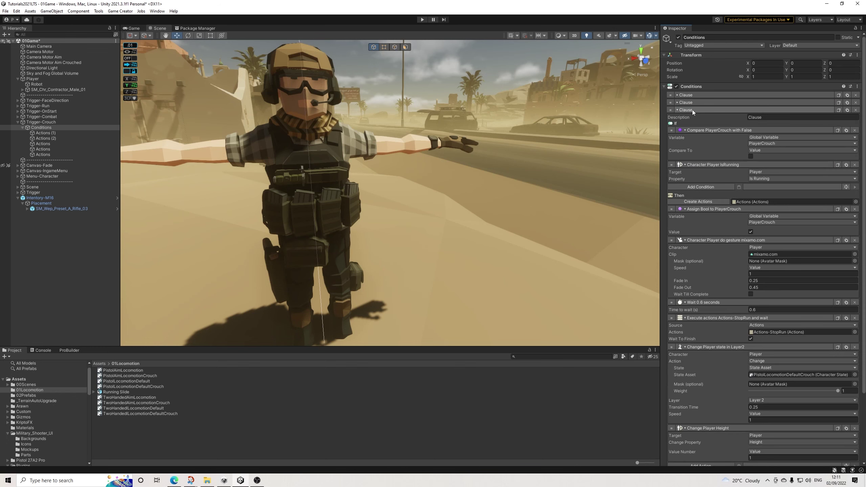
click(692, 110)
click(689, 117)
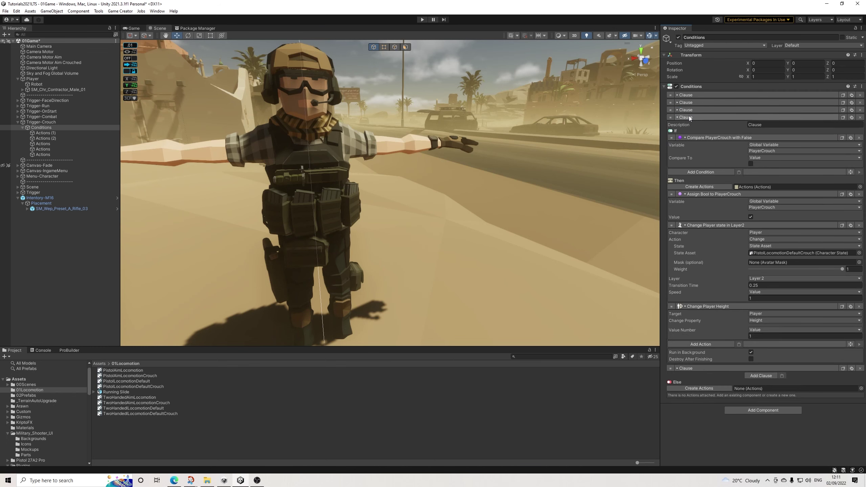
click(689, 117)
click(687, 124)
click(687, 124)
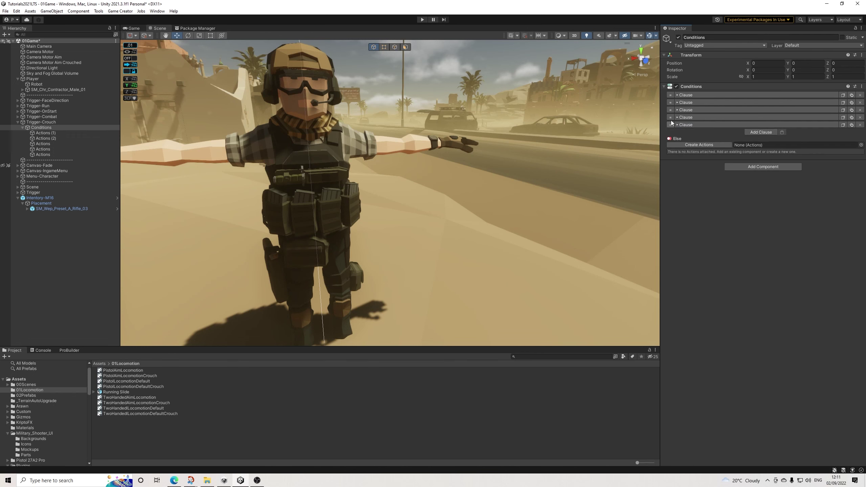
Rename the Actions (1) object used by the first Trigger-Crouch Conditions clause as ActionsOne
click(689, 96)
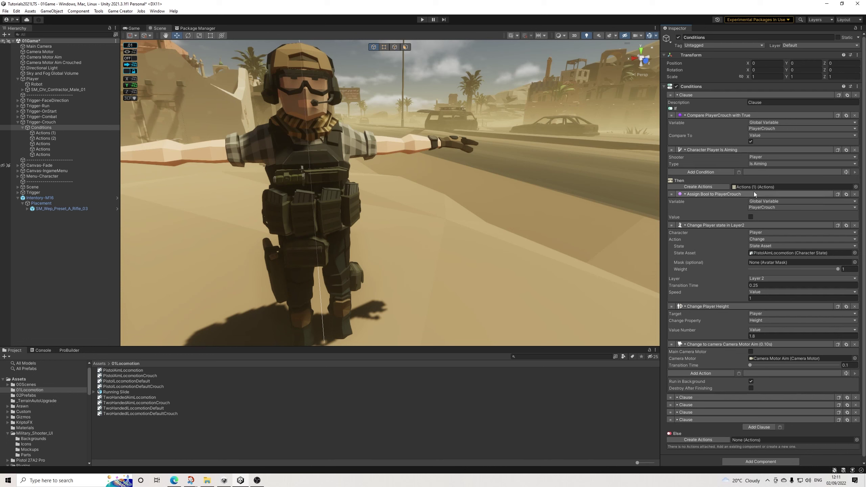
click(52, 133)
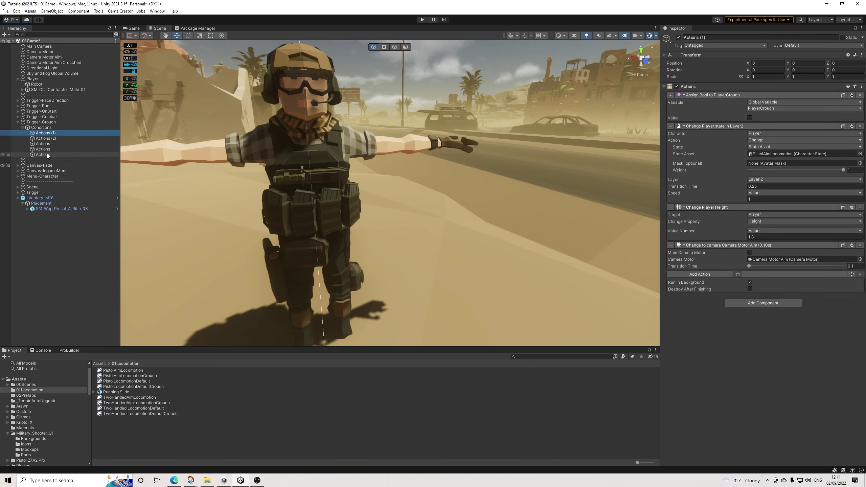
click(753, 38)
key(BackSpace)
key(BackSpace)
key(BackSpace)
key(BackSpace)
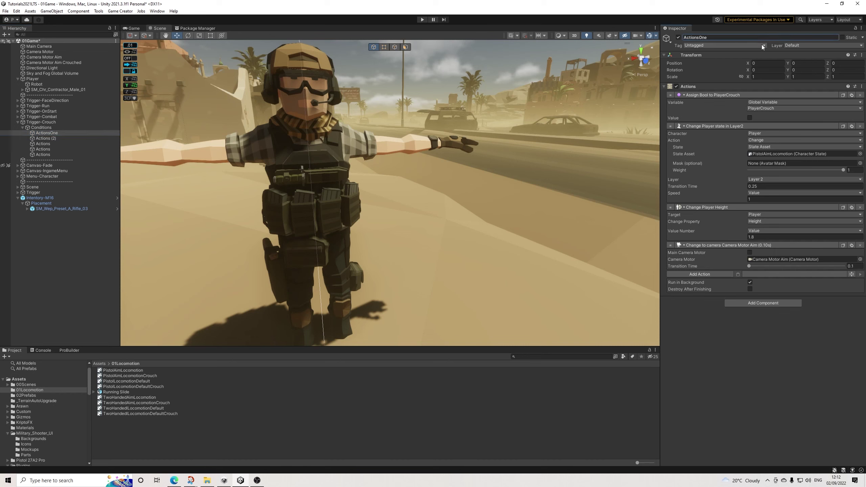
Rename all five actions objects under the Trigger-Crouch Conditions object as ActionOne
shift+click(45, 154)
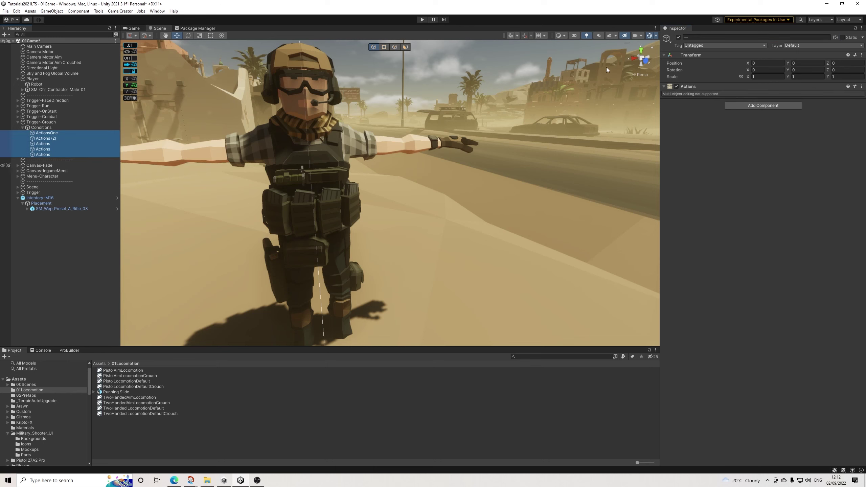
click(715, 37)
text(ActionOne)
key(Return)
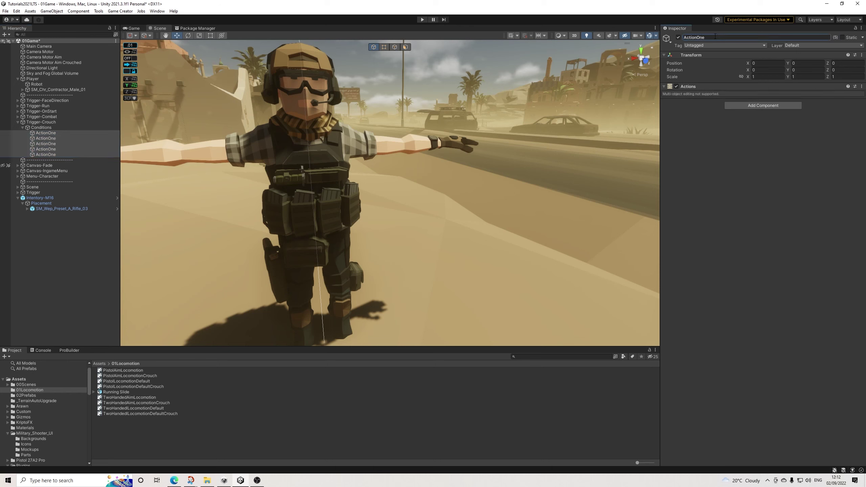
Duplicate all five ActionOne objects under the Trigger-Crouch Conditions object
click(52, 133)
shift+click(50, 154)
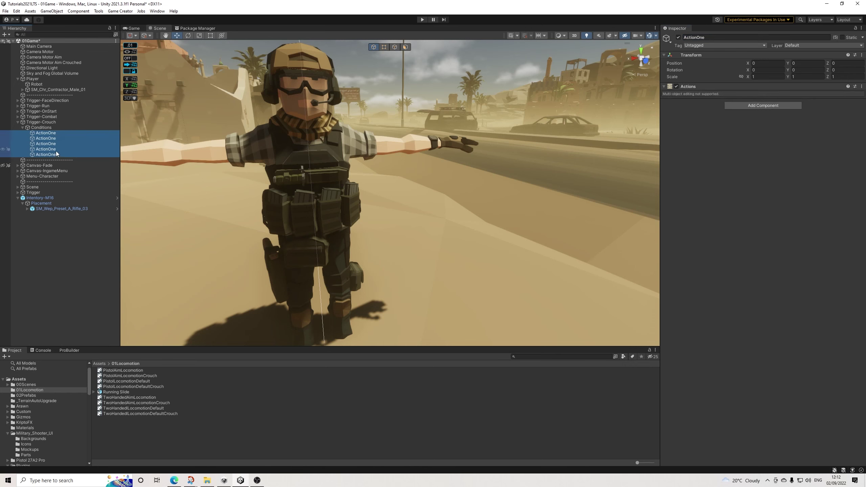
key(ctrl+d)
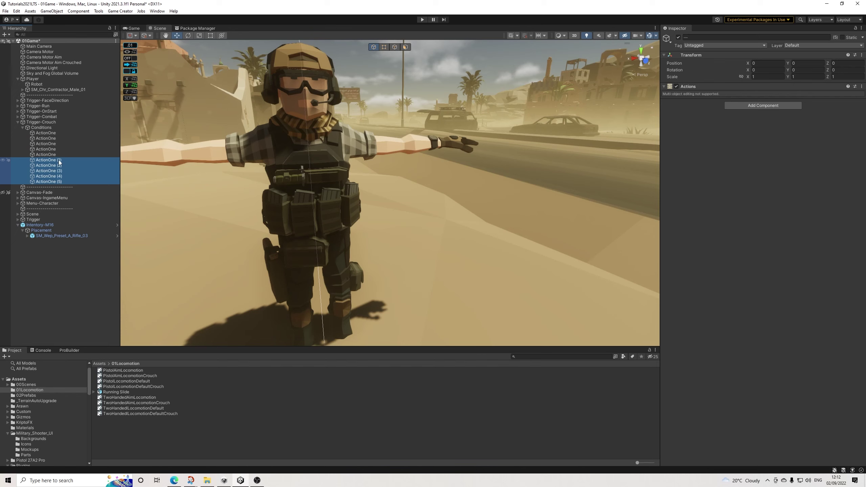
Duplicate the first Trigger-Crouch Conditions clause and locate the actions object assigned to the original clause
click(50, 127)
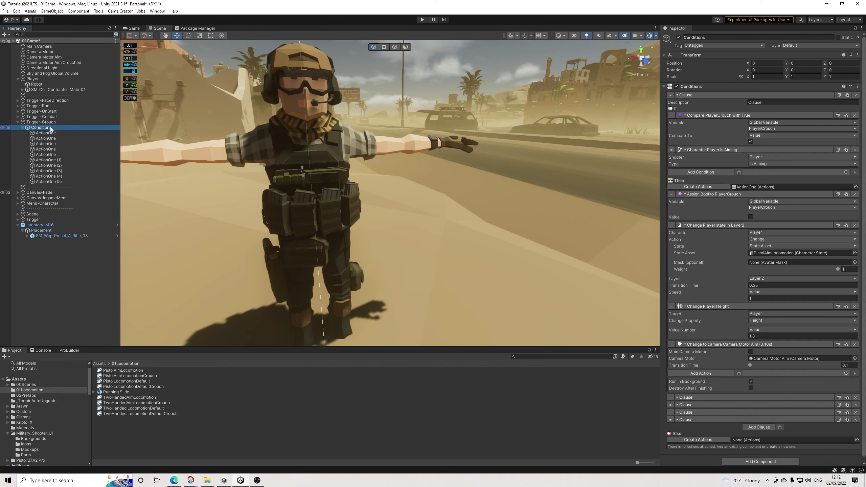
click(696, 95)
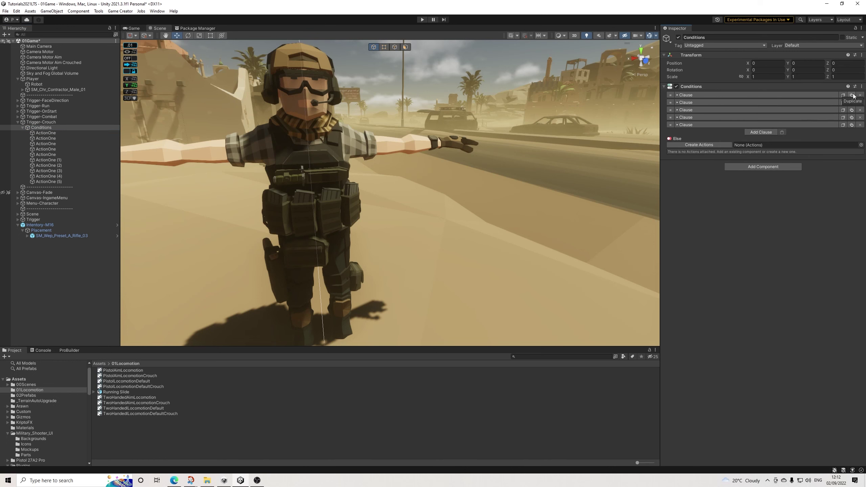
click(833, 103)
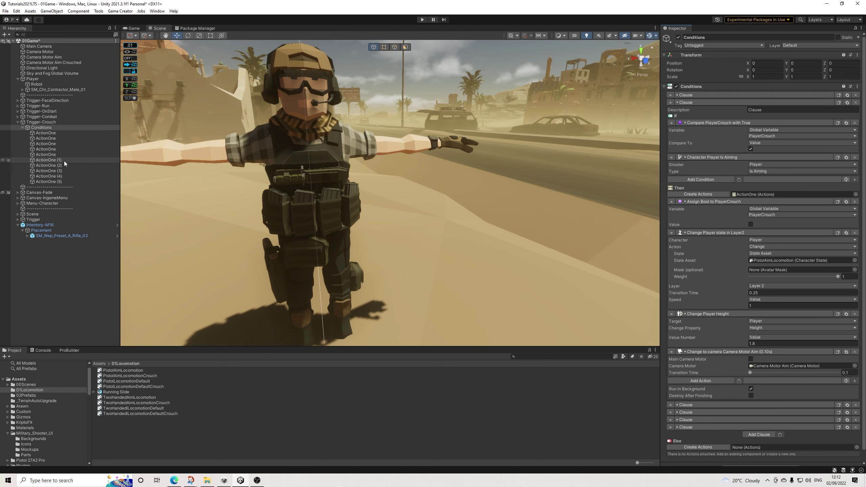
click(695, 95)
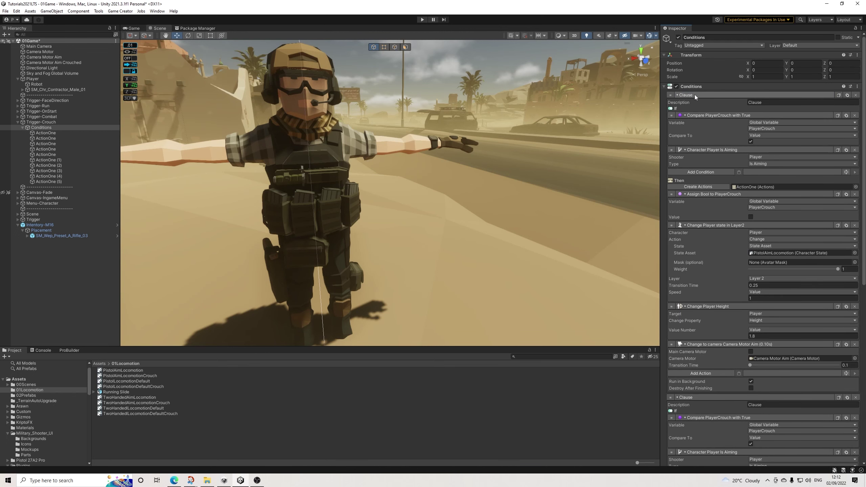
click(755, 189)
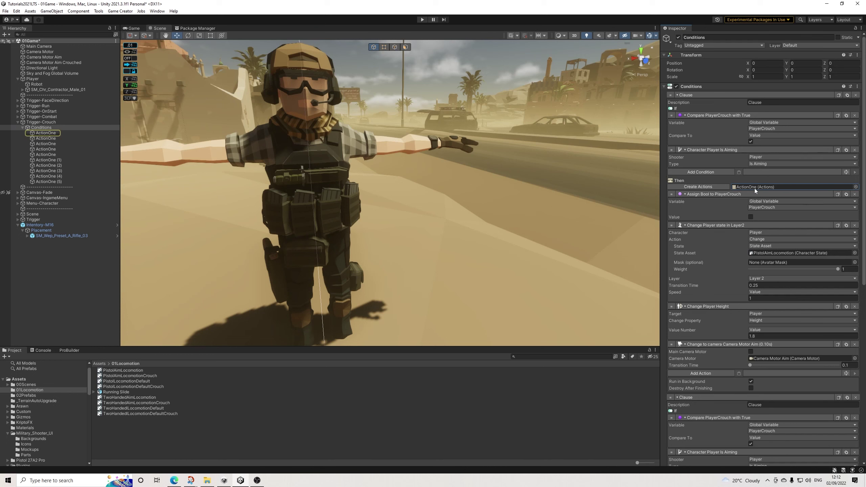
Rename the five duplicated actions objects as ActionTwo (1), ActionTwo (2), ActionTwo (3), ActionTwo (4) and ActionTwo (5)
click(46, 159)
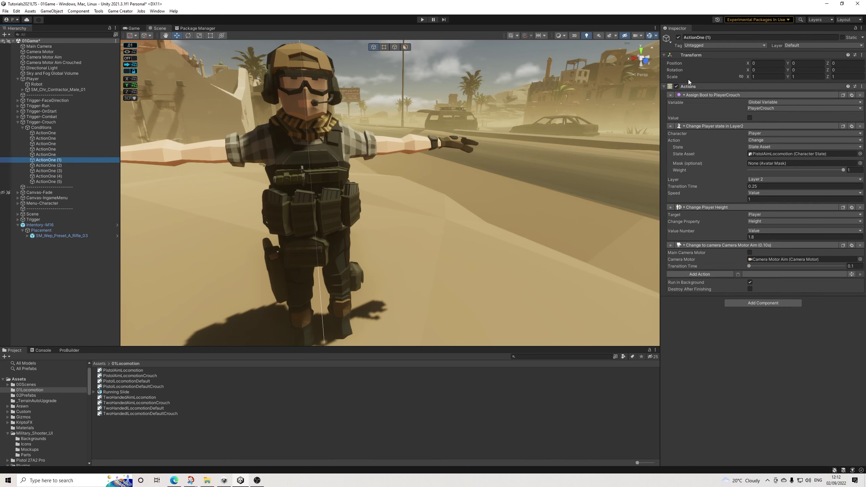
click(703, 37)
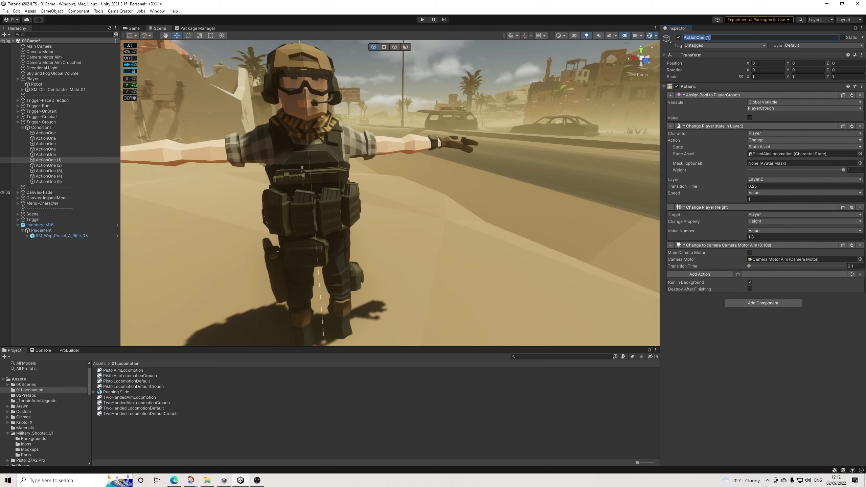
text(Two)
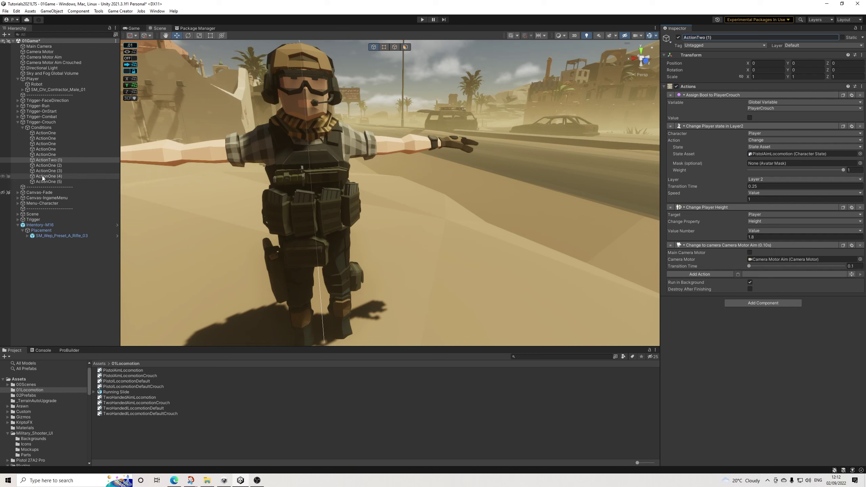
click(48, 165)
click(711, 38)
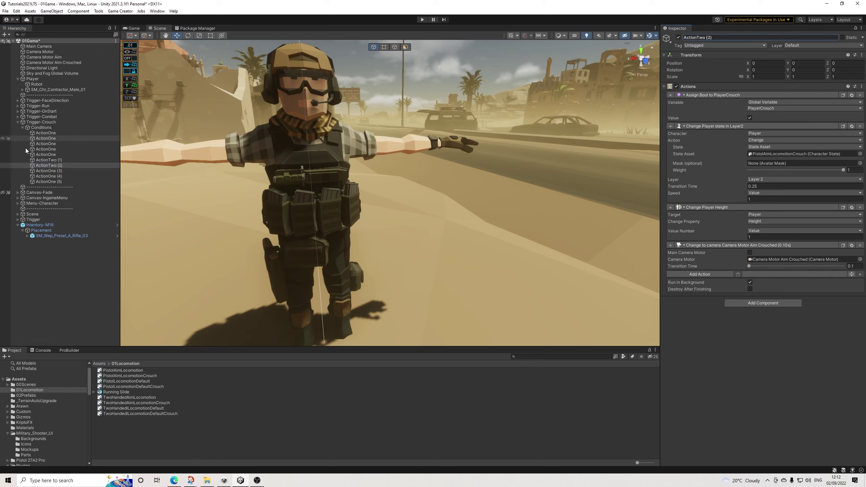
click(49, 171)
drag(705, 38, 697, 38)
text(T)
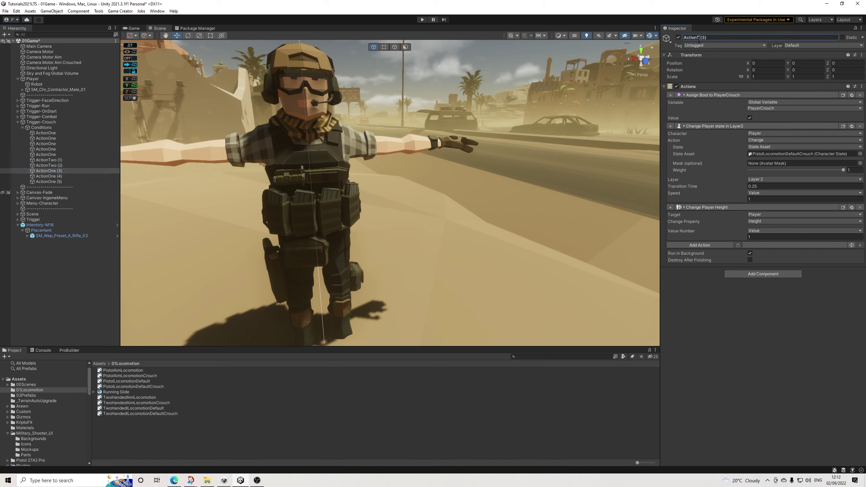
click(50, 176)
drag(704, 38, 696, 38)
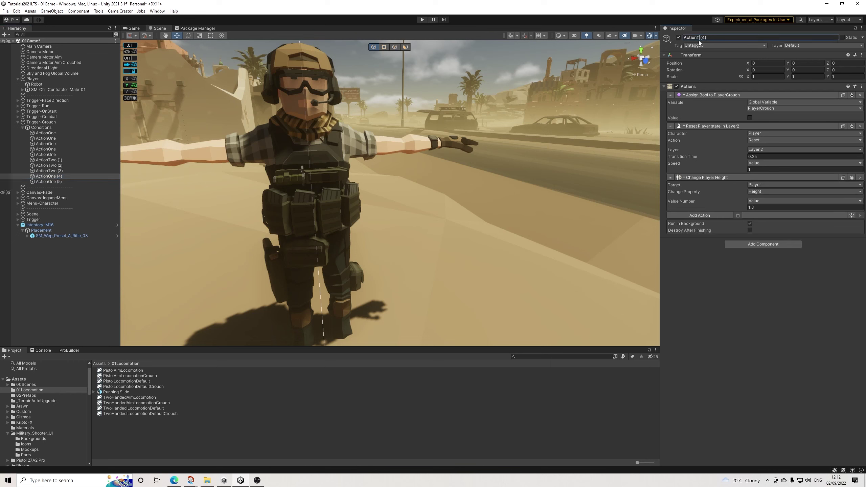
click(58, 181)
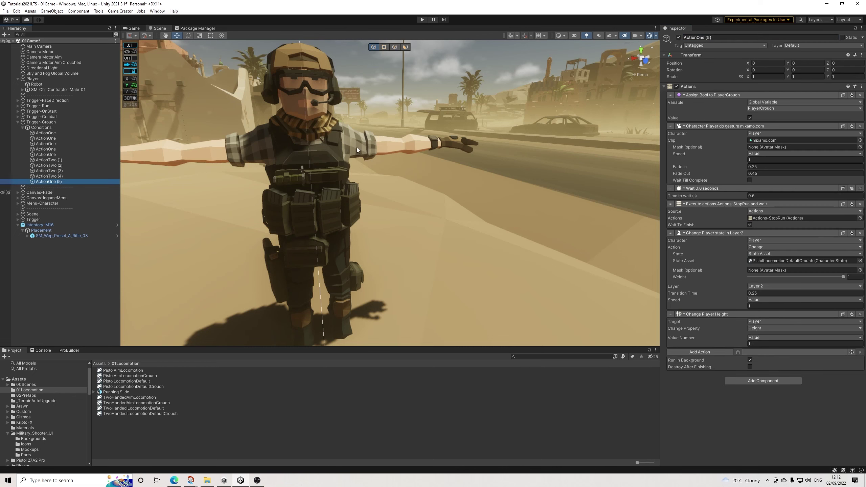
drag(705, 38, 696, 38)
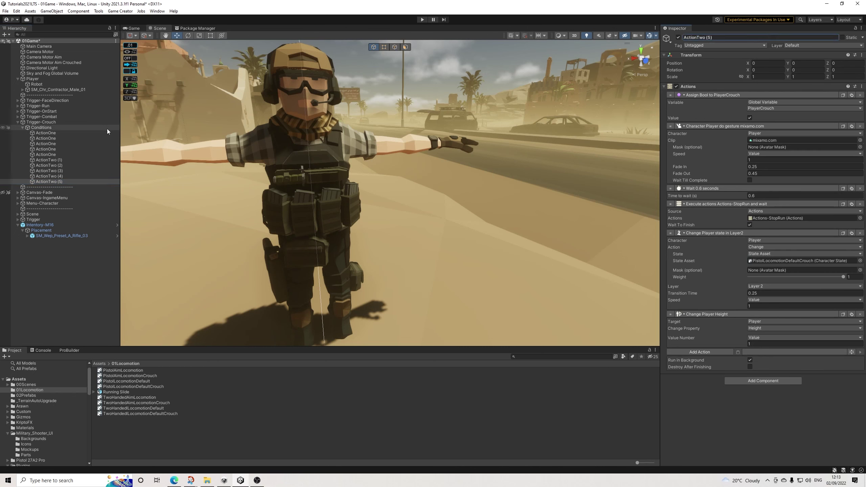
Rename the first two original ActionOne objects under Conditions as ActionOne1 and ActionOne2
click(46, 133)
click(717, 38)
click(717, 38)
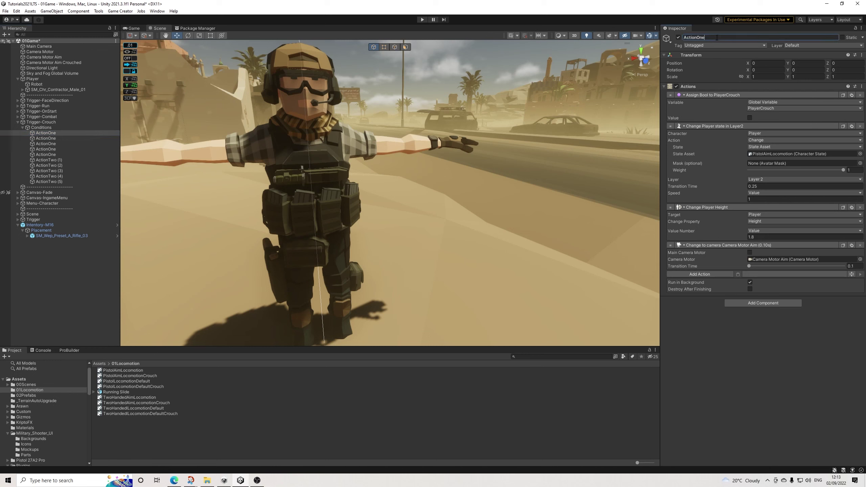
click(46, 138)
click(720, 38)
click(721, 37)
text(2)
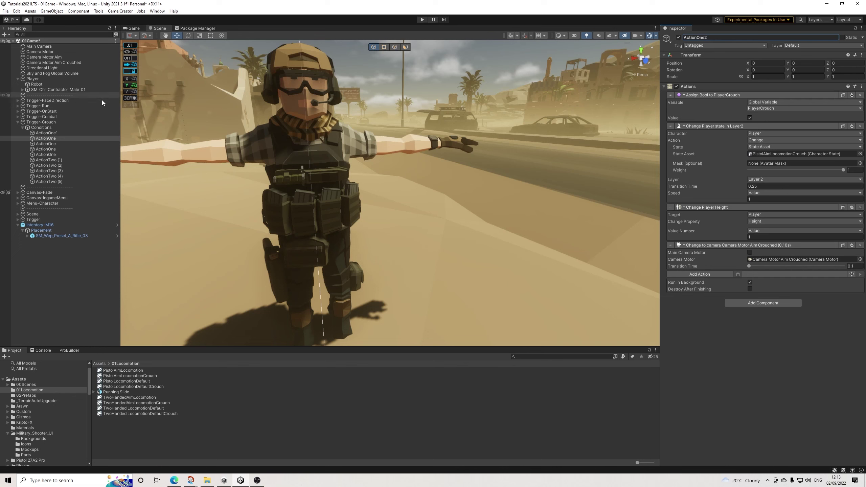
Rename the remaining three original ActionOne objects as ActionOne3, ActionOne4 and ActionOne5
click(48, 144)
click(730, 38)
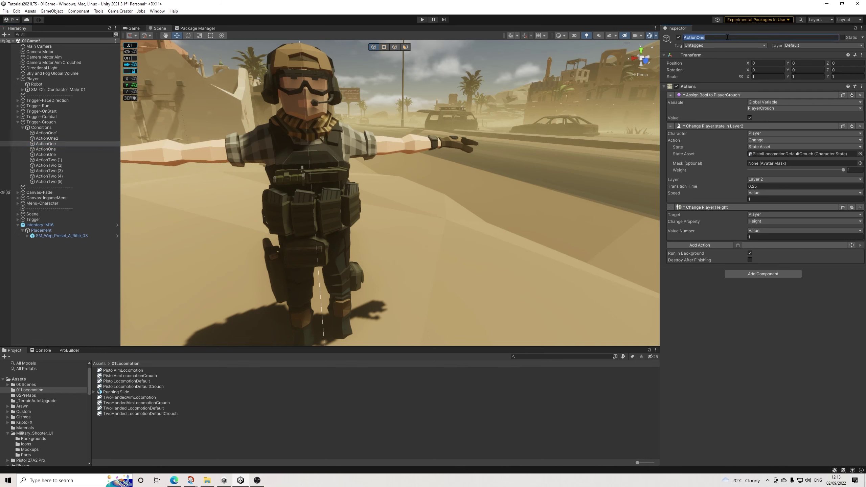
click(733, 38)
text(3)
click(49, 150)
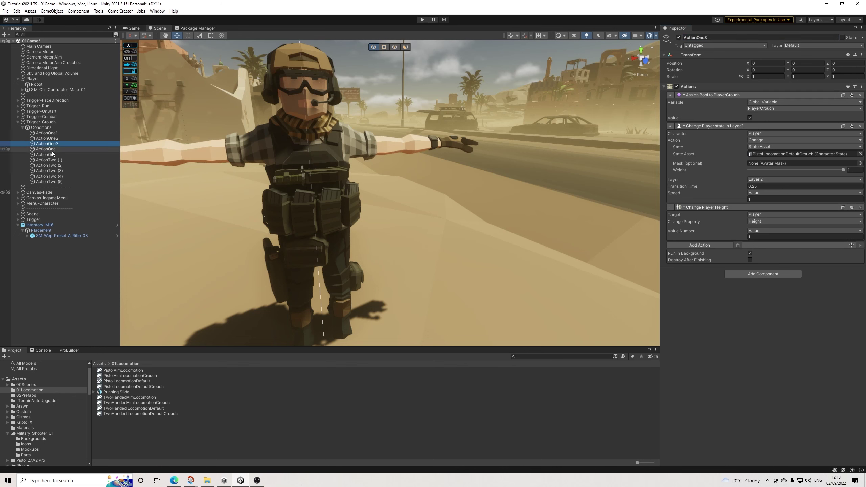
click(731, 38)
click(742, 37)
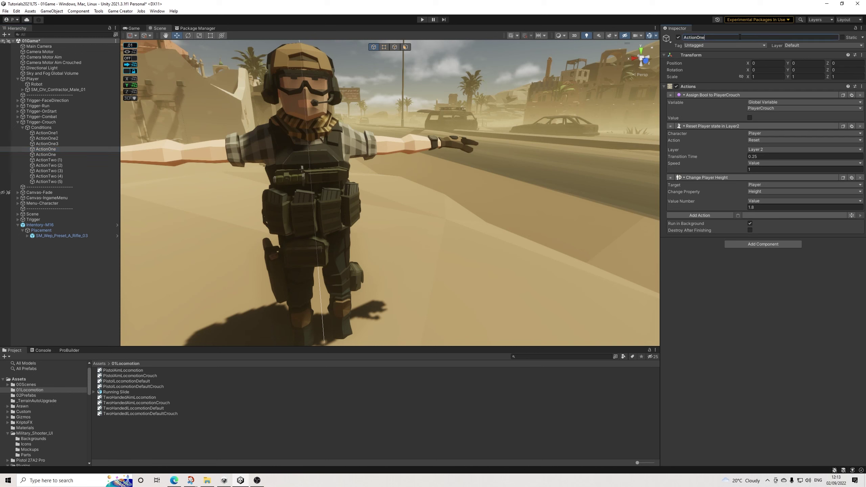
click(52, 155)
click(719, 38)
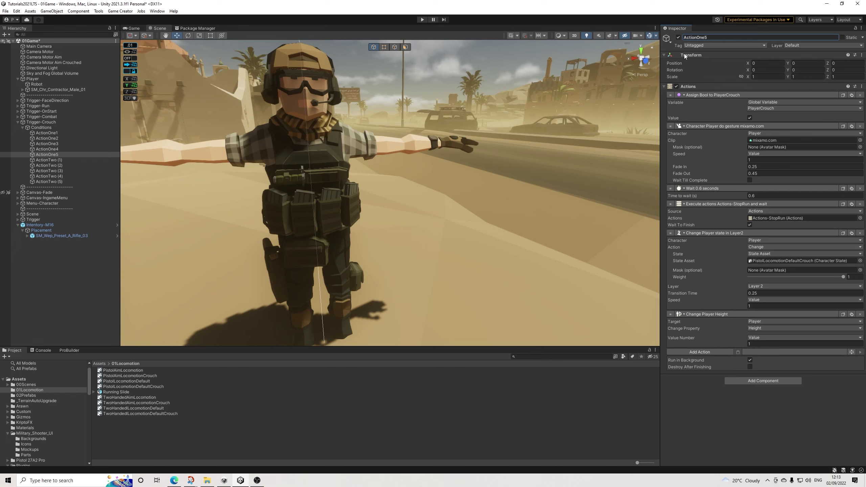
Assign ActionTwo (1) as the actions of the duplicated first Trigger-Crouch Conditions clause and collapse both clauses
click(41, 127)
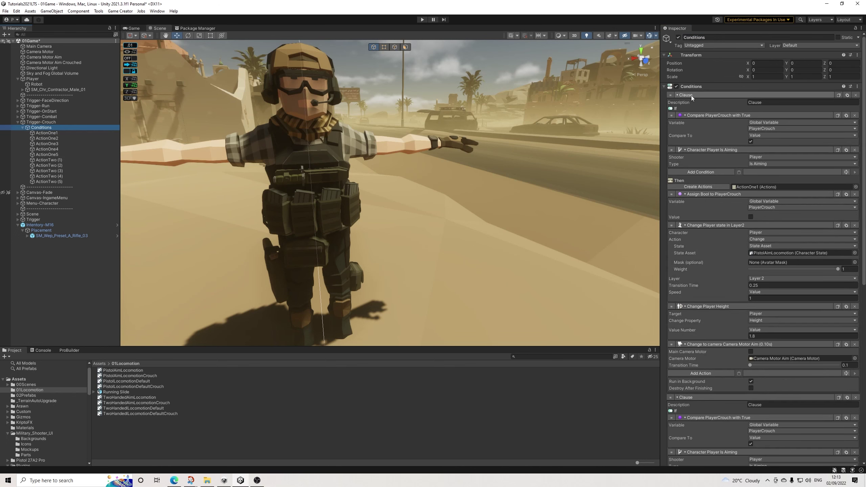
click(693, 94)
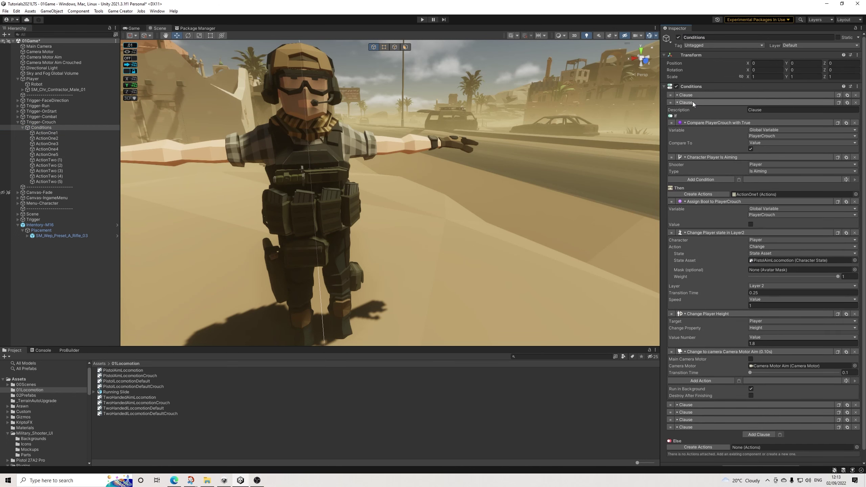
drag(57, 161, 768, 193)
click(705, 102)
Examine the conditions and assigned actions of the remaining four Trigger-Crouch Conditions clauses
click(702, 111)
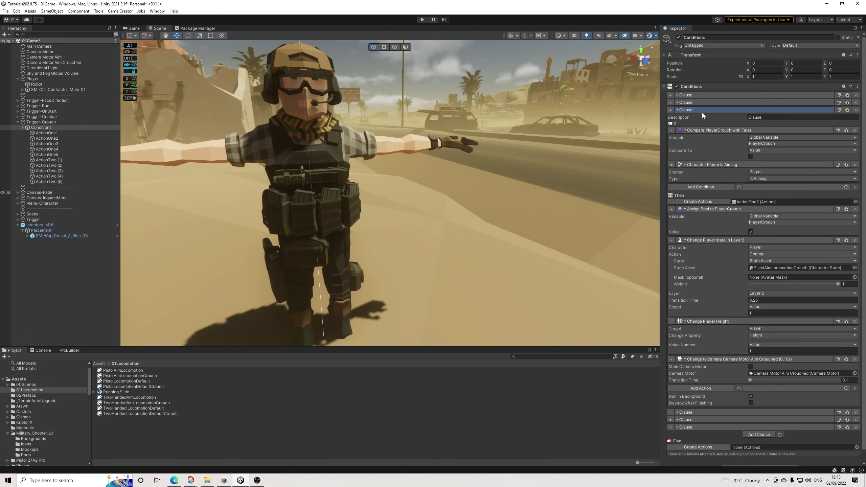
click(702, 112)
click(708, 118)
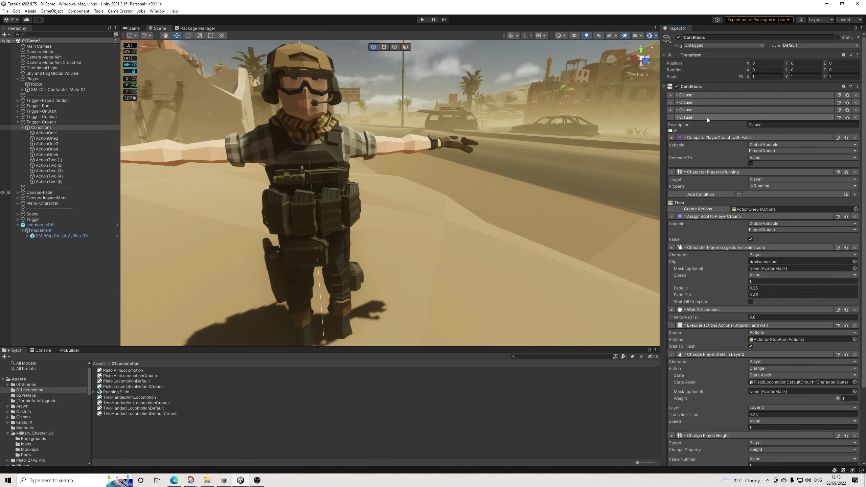
click(707, 117)
click(694, 124)
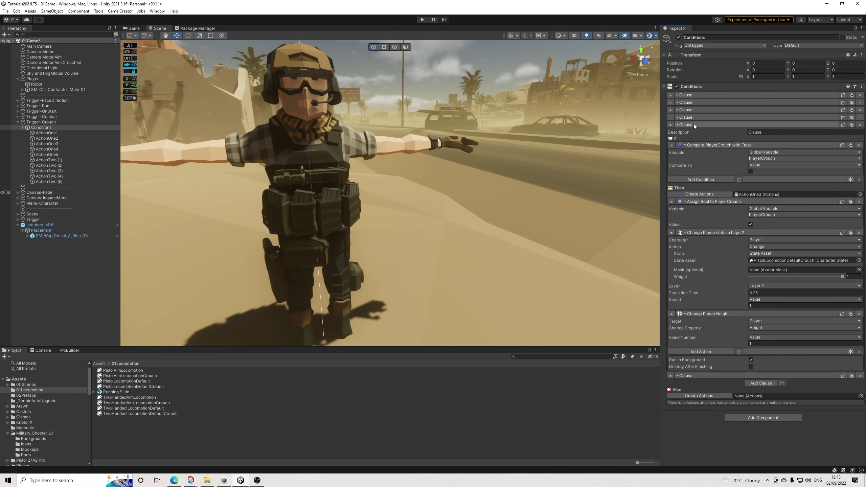
click(694, 124)
click(696, 131)
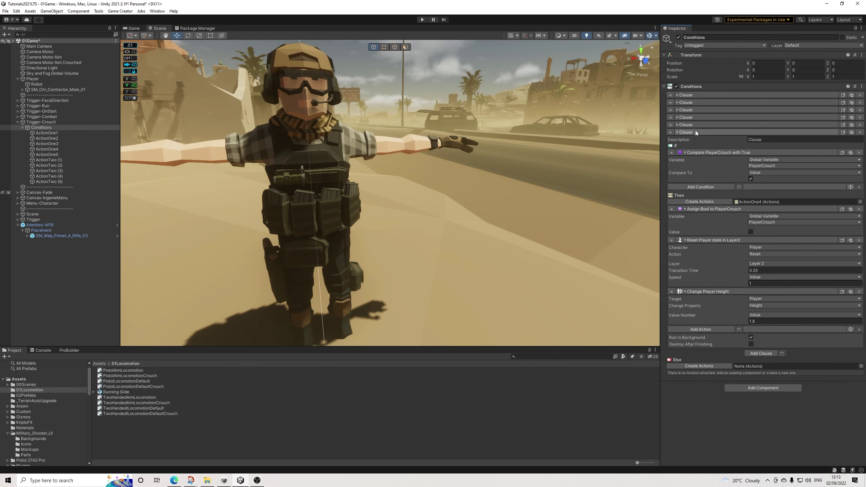
click(696, 132)
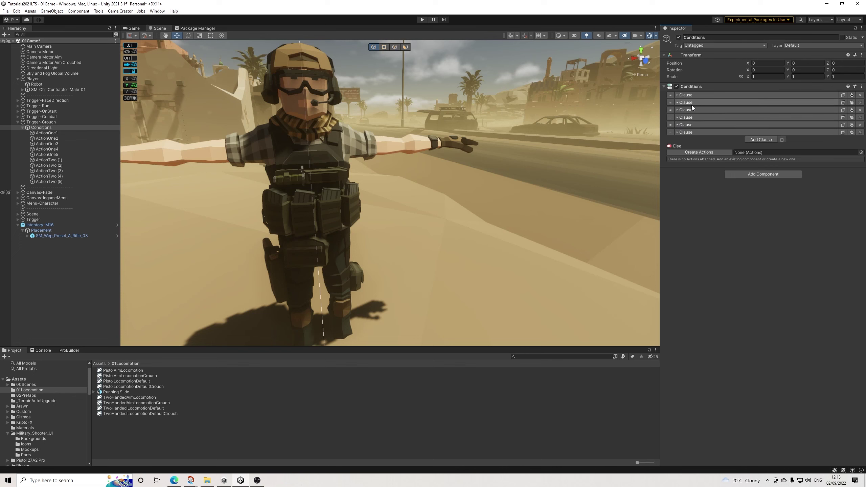
Duplicate the clause that checks PlayerCrouch is false while aiming and assign ActionTwo (2) as the copy's actions
click(829, 117)
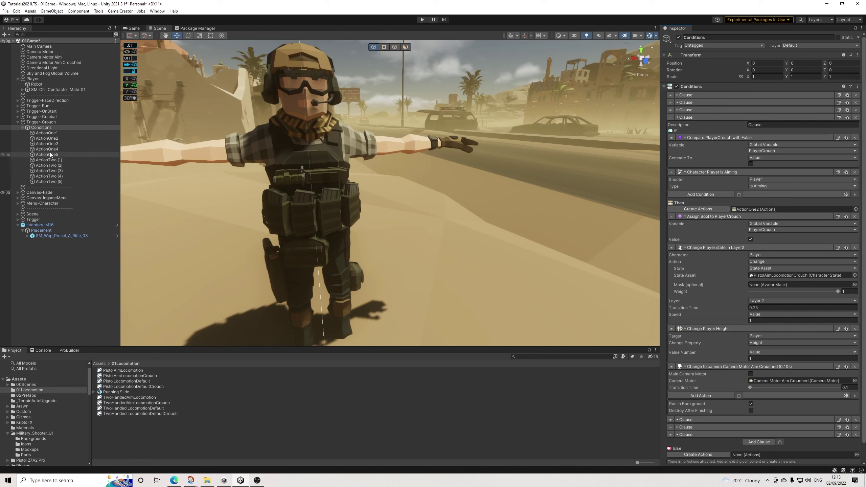
drag(49, 166, 772, 210)
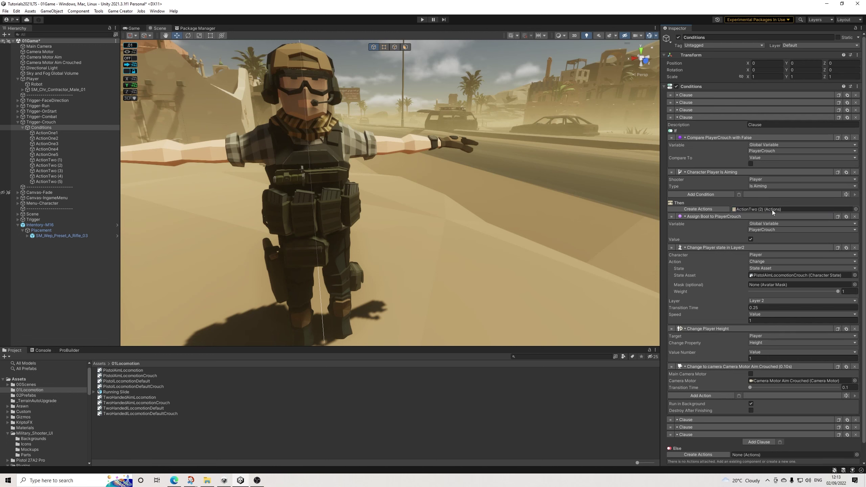
Duplicate the Trigger-Crouch clause that checks PlayerCrouch is false while running and assign ActionTwo (5) as the copy's actions
click(689, 117)
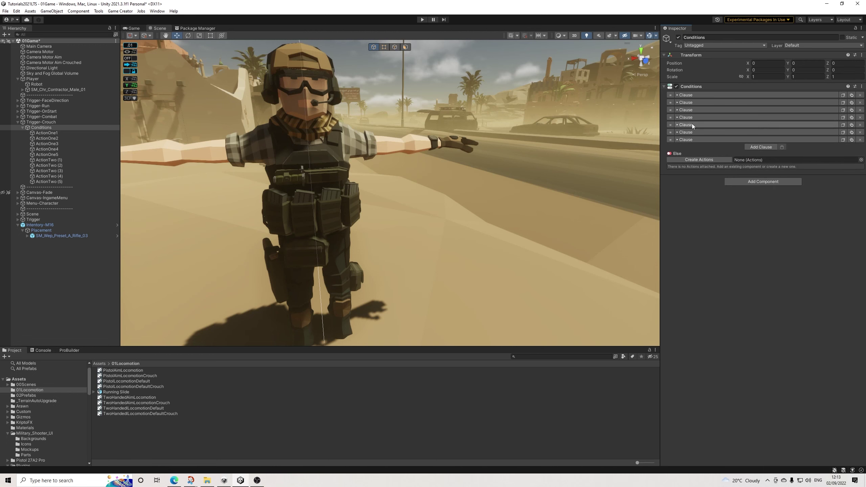
click(692, 124)
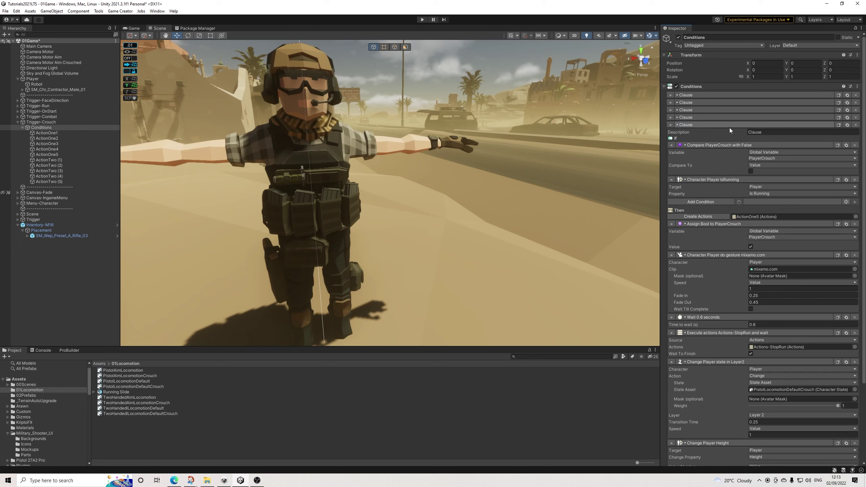
click(719, 123)
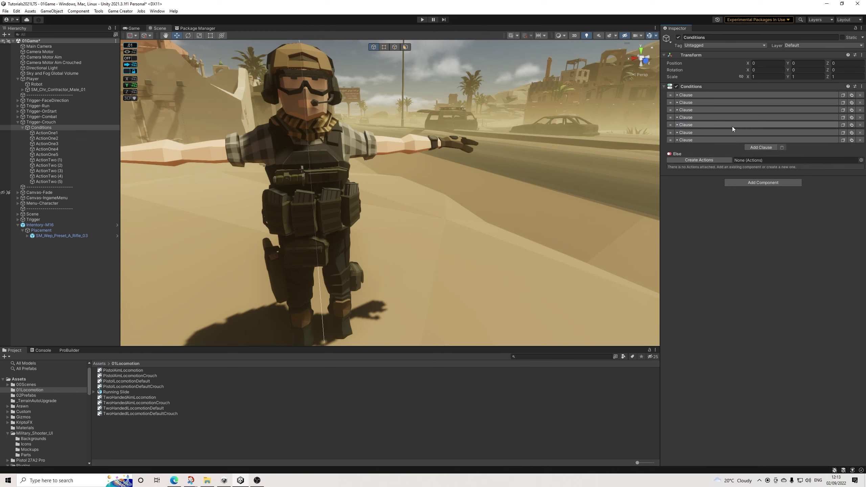
click(853, 124)
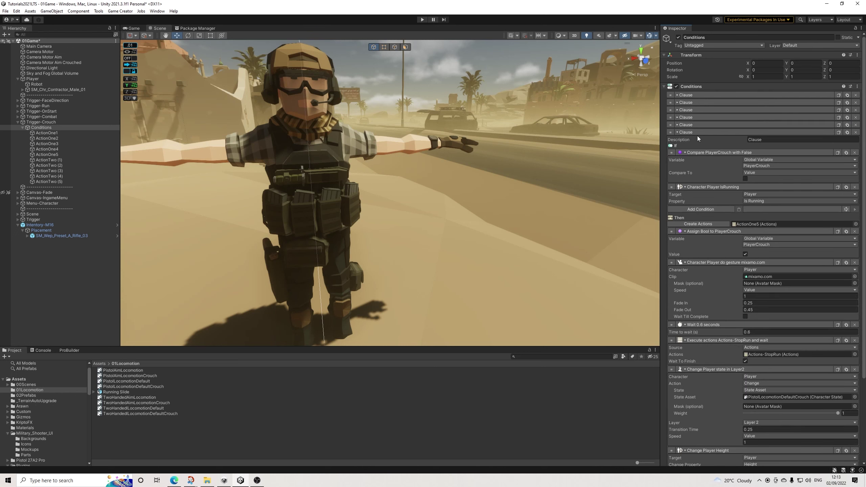
drag(50, 181, 763, 223)
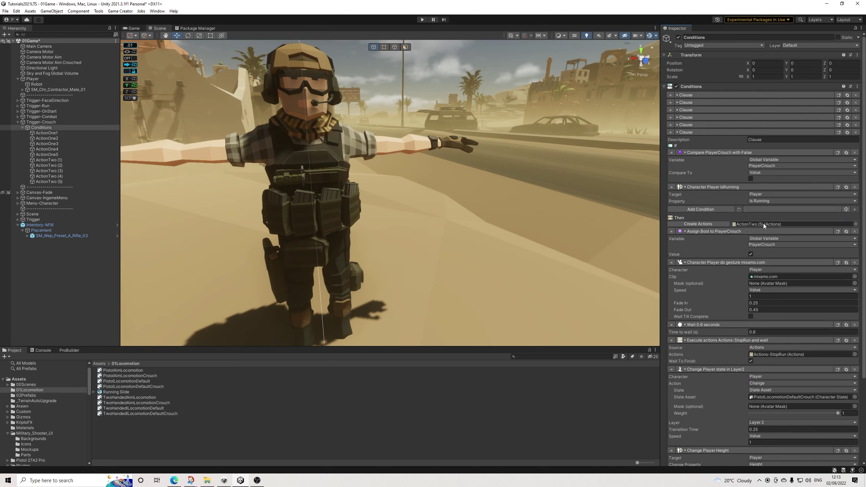
click(690, 132)
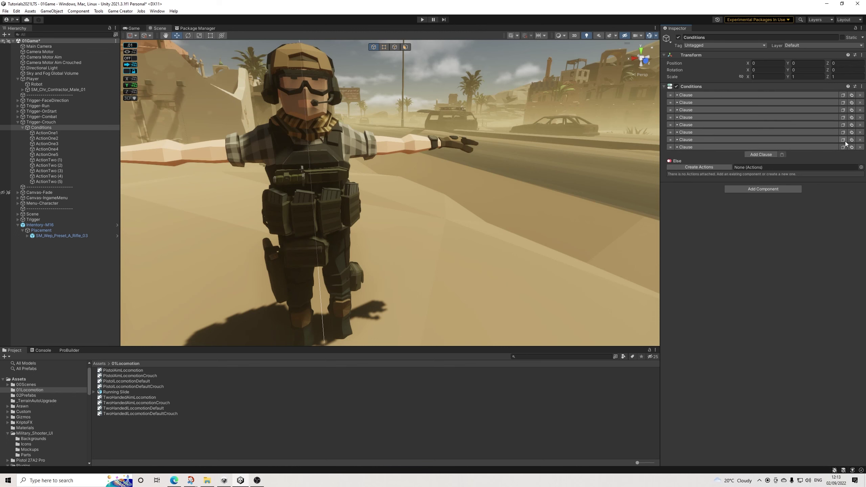
Duplicate the two clauses that check only PlayerCrouch, assigning ActionTwo (3) to the False copy and ActionTwo (4) to the True copy
click(852, 141)
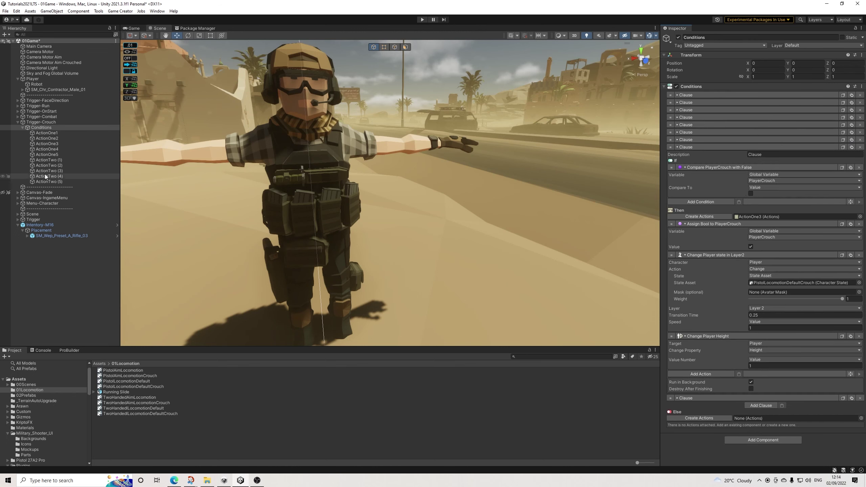
drag(56, 172, 771, 214)
click(690, 148)
click(852, 154)
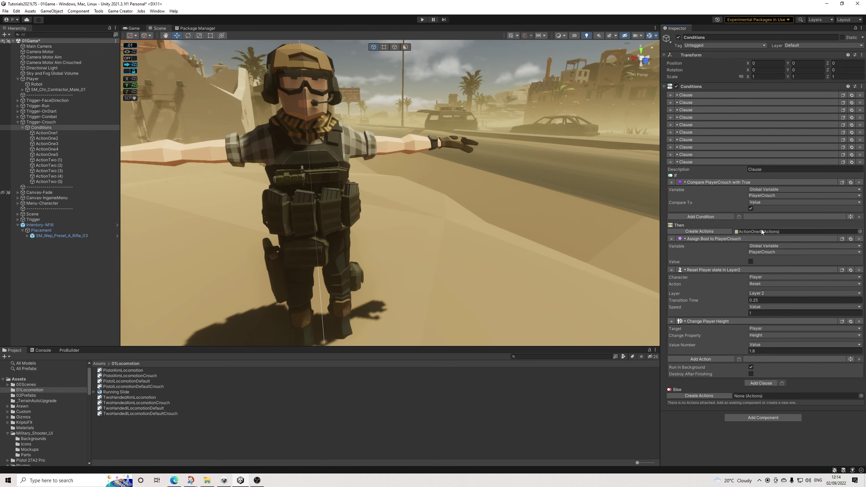
drag(58, 175, 849, 213)
drag(748, 224, 754, 232)
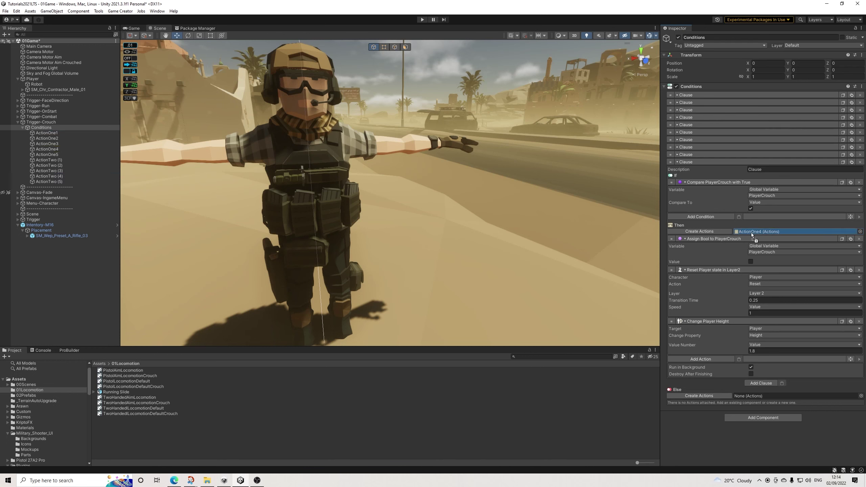
Set the state asset to TwoHandedAimLocomotion in ActionTwo (1) and TwoHandedAimLocomotionCrouch in ActionTwo (2)
click(55, 161)
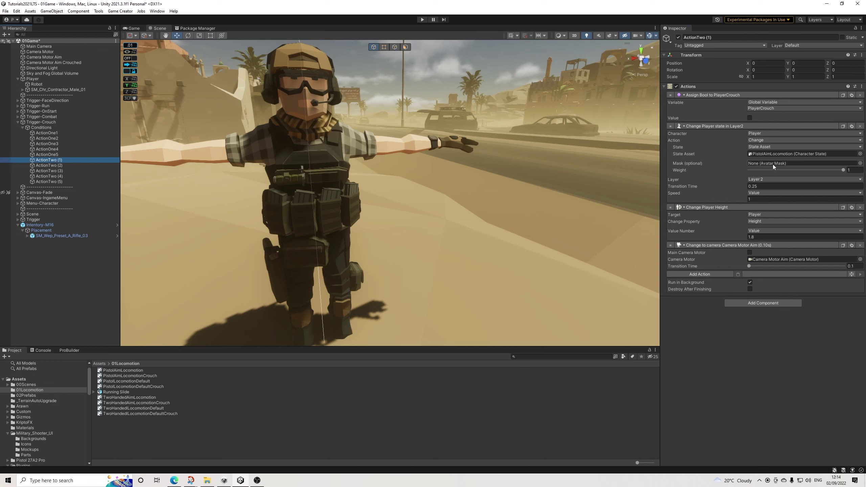
click(779, 154)
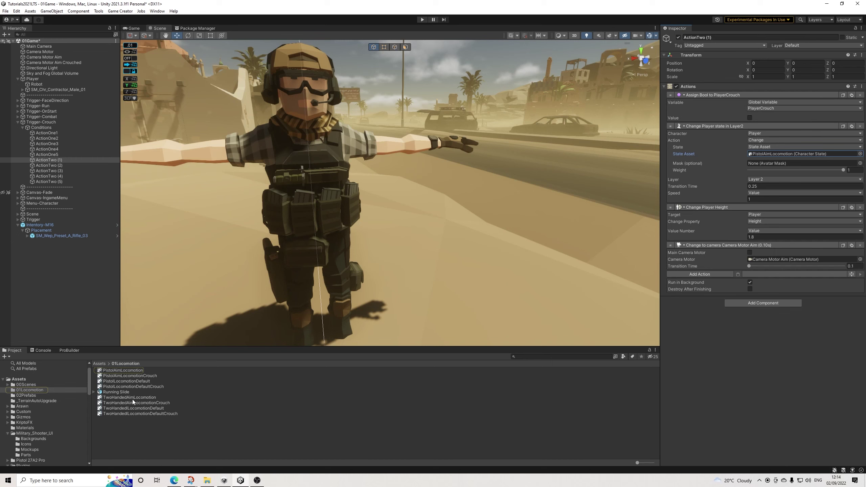
drag(139, 397, 771, 154)
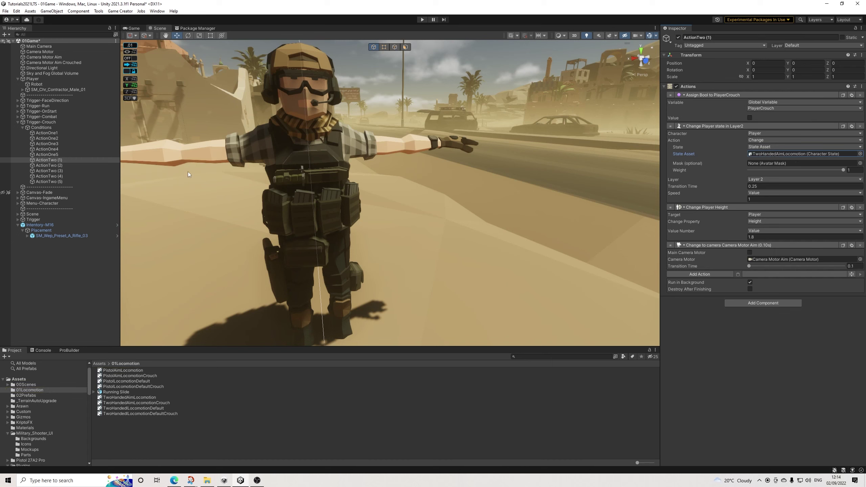
click(58, 165)
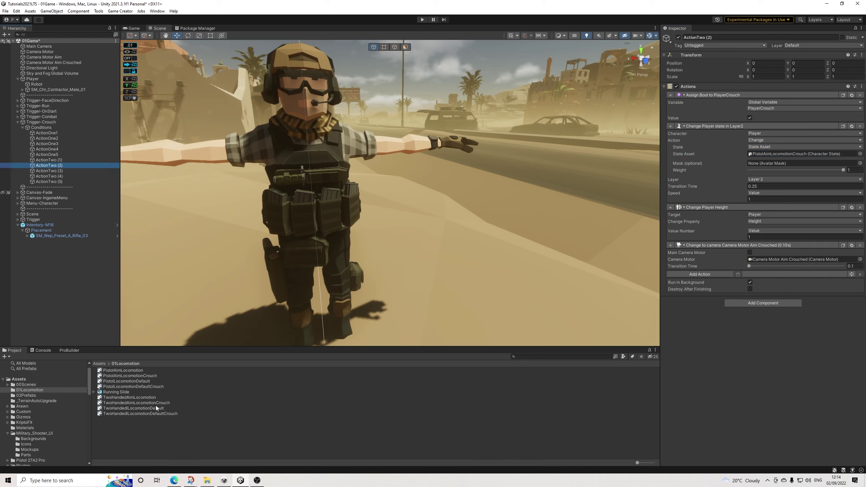
drag(154, 403, 773, 156)
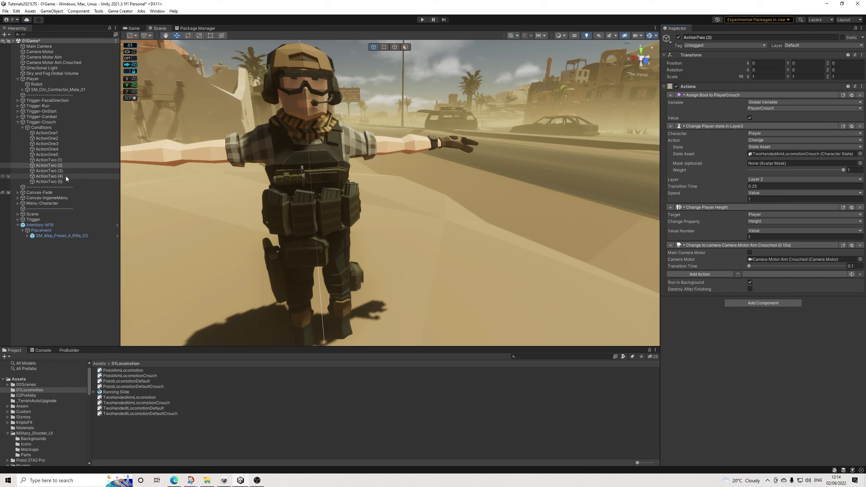
Set the state asset of ActionTwo (3) and ActionTwo (5) to TwoHandedLocomotionDefaultCrouch
click(59, 170)
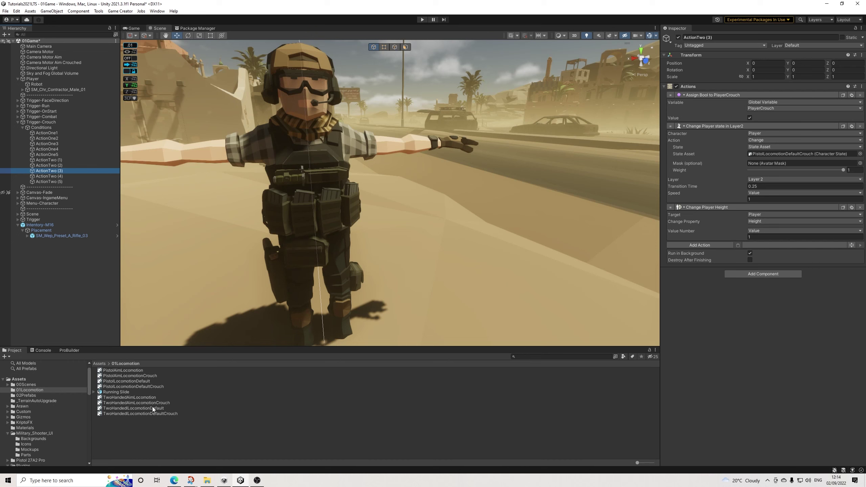
drag(153, 411, 774, 156)
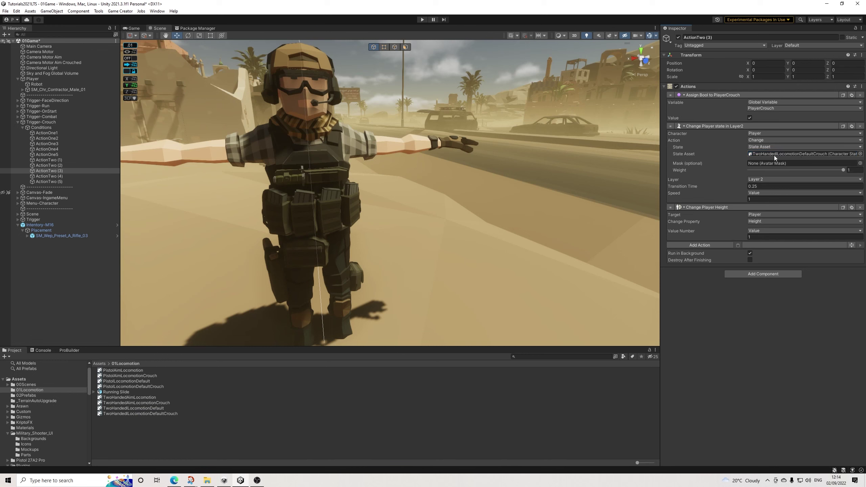
click(55, 175)
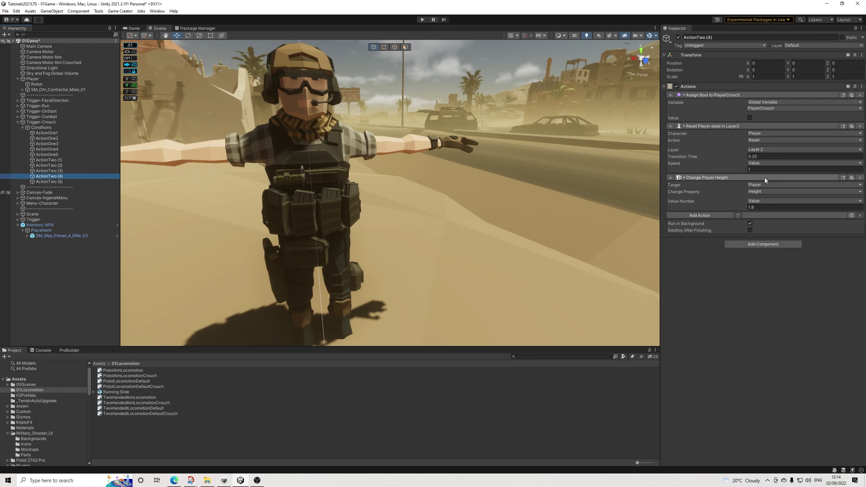
click(52, 182)
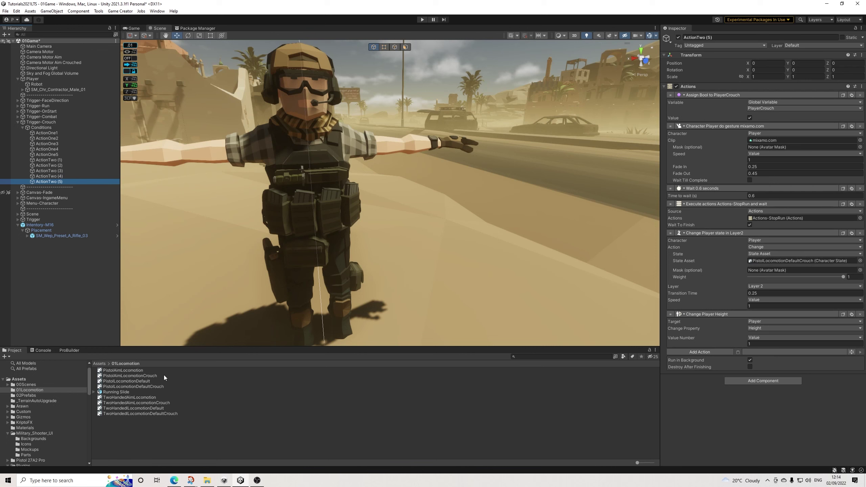
drag(156, 415, 783, 261)
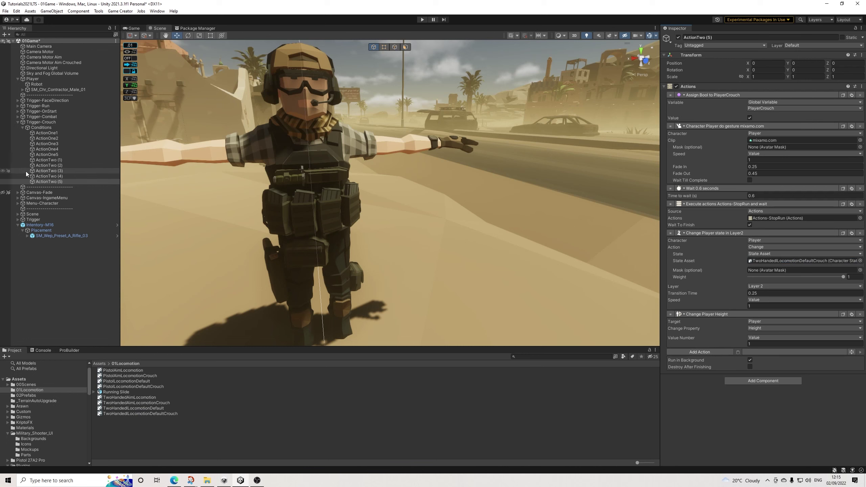
Add a Variable String condition comparing global WeaponType with One to the first Trigger-Crouch clause, which runs ActionOne1
click(47, 126)
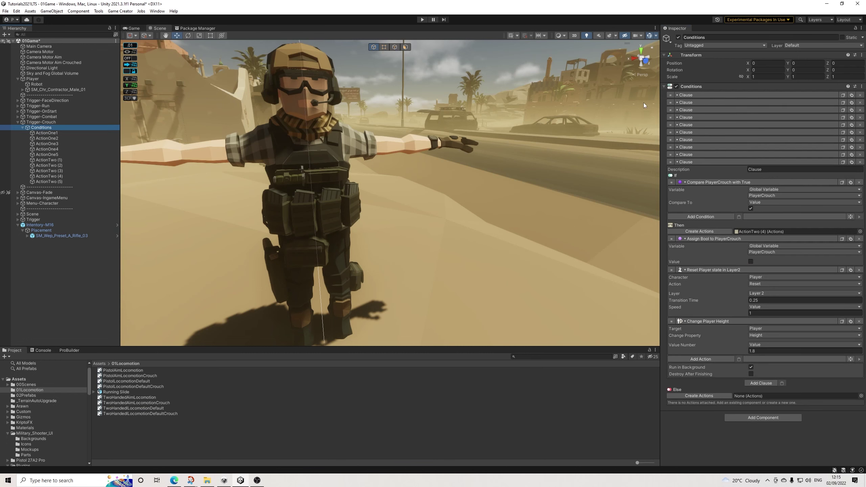
click(690, 161)
click(693, 95)
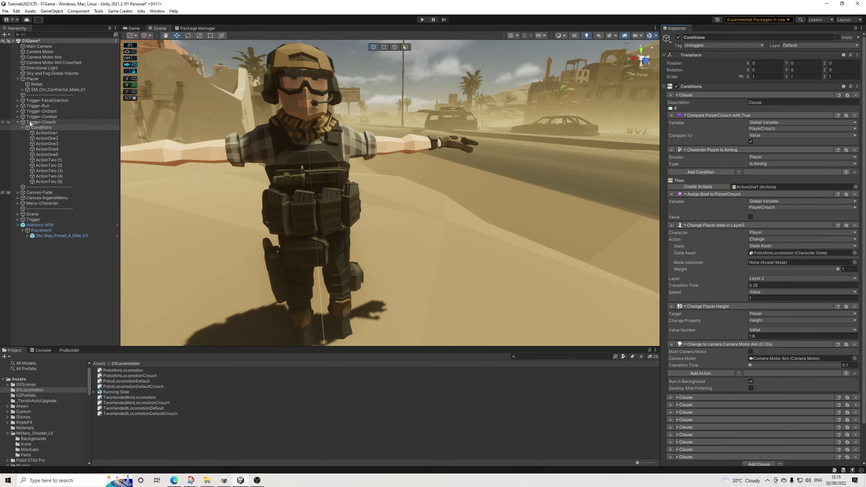
click(703, 172)
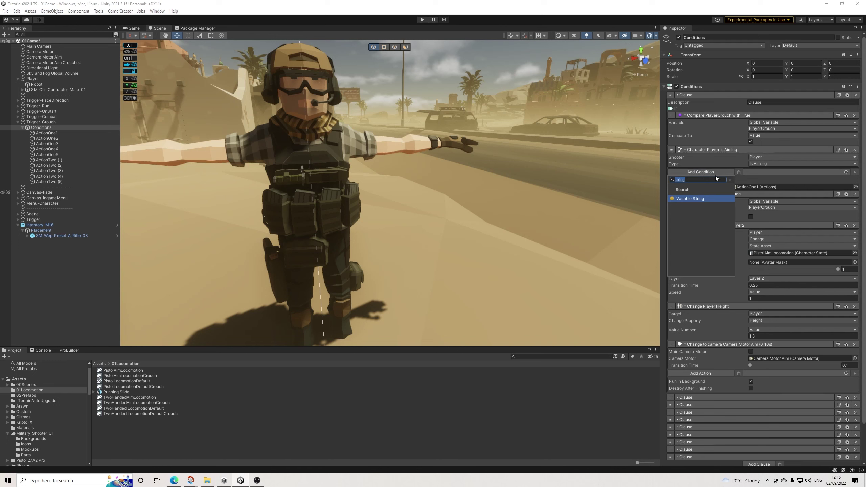
key(Return)
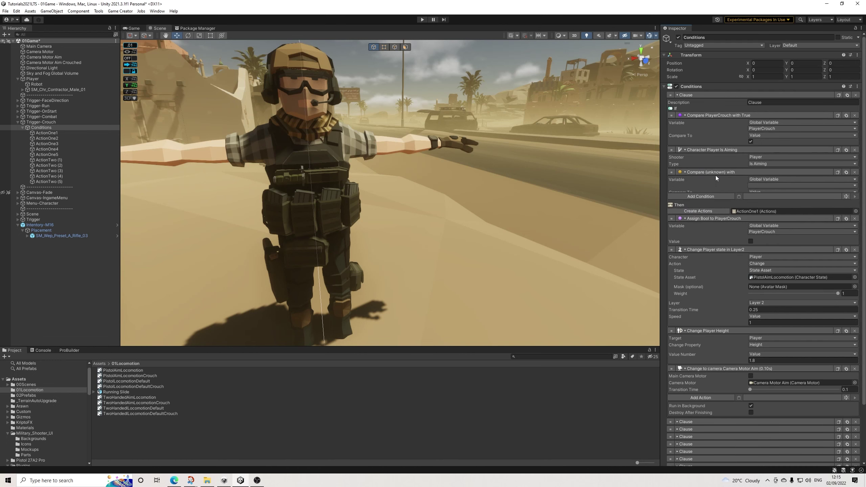
click(758, 187)
click(765, 207)
click(761, 199)
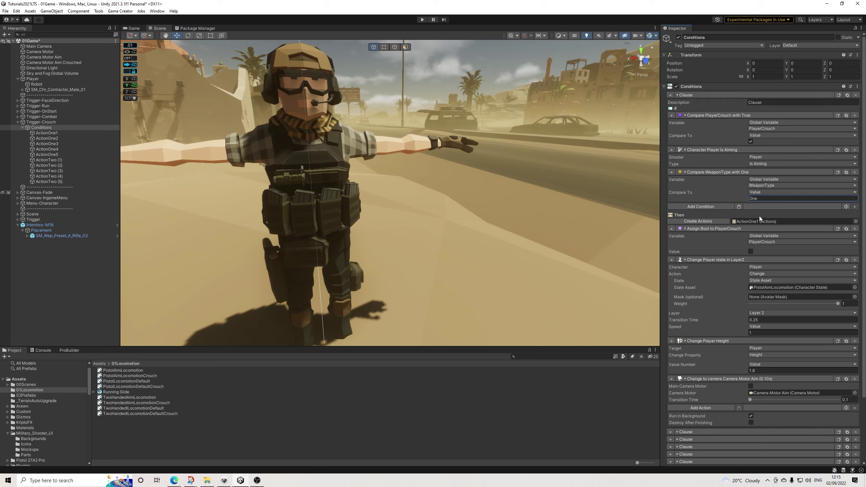
click(683, 95)
Paste the WeaponType equals One condition into the clauses that run ActionOne2 and ActionOne5, and copy the condition again
click(687, 110)
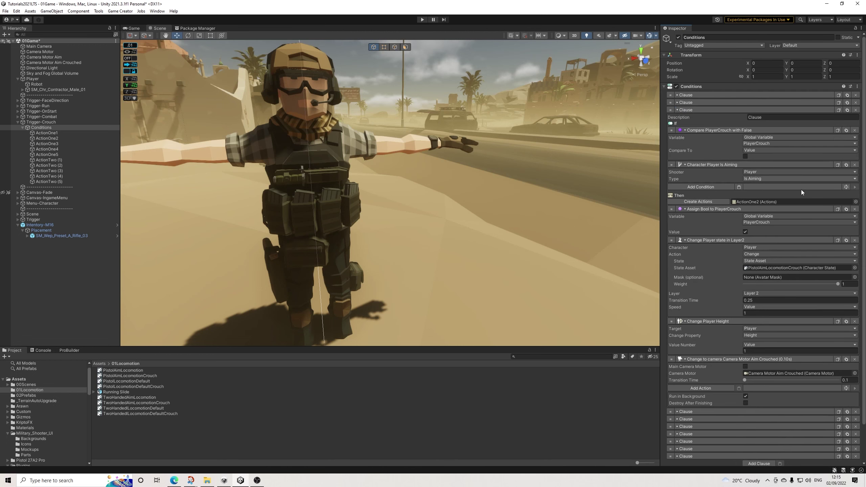
click(739, 187)
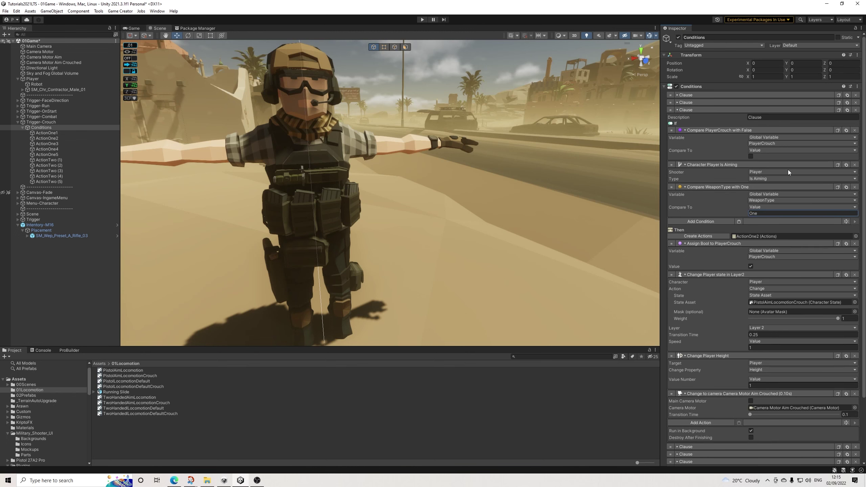
click(694, 109)
click(687, 124)
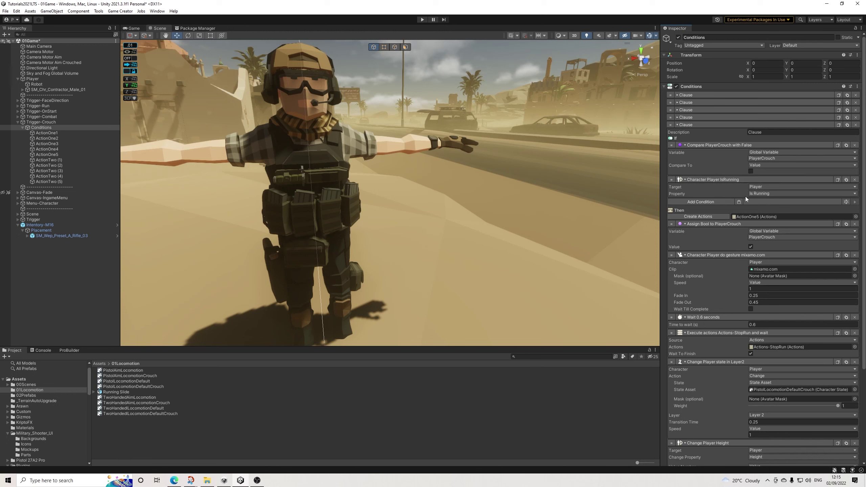
click(739, 202)
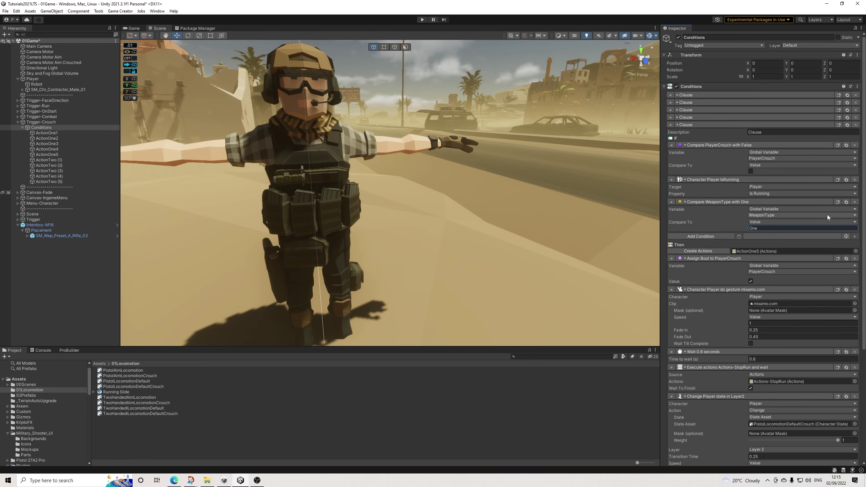
click(838, 202)
click(693, 125)
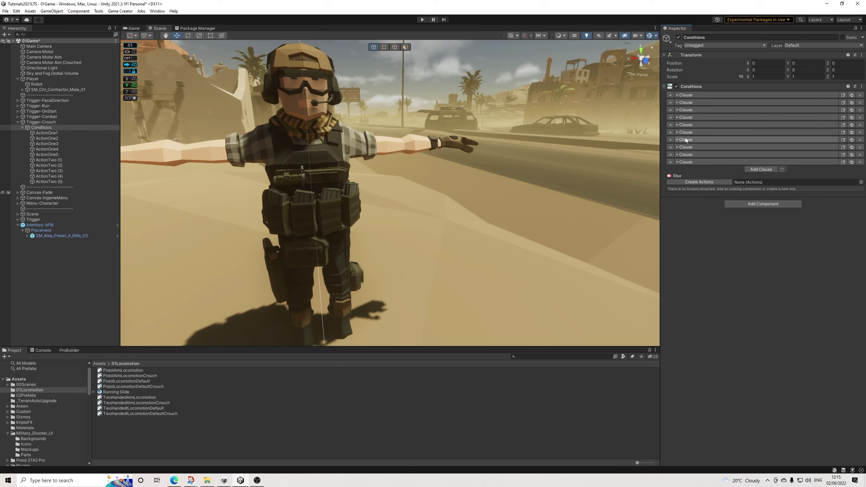
Paste the WeaponType equals One condition into the clauses that run ActionOne3 and ActionOne4
click(685, 139)
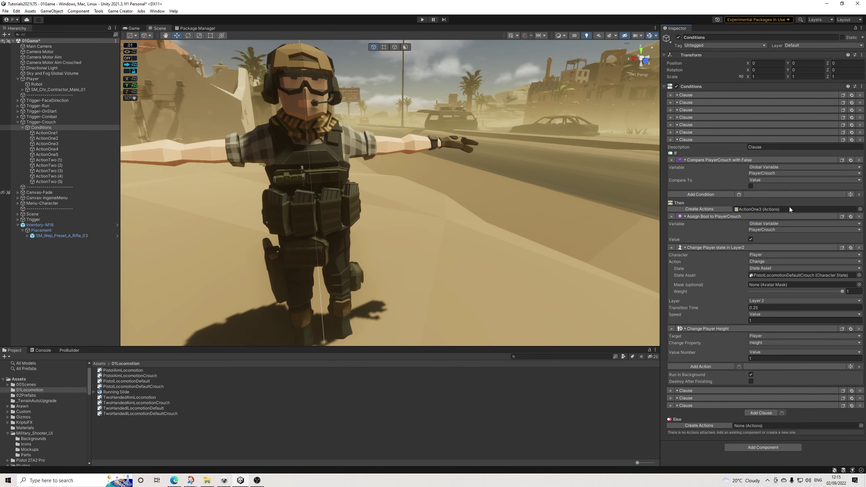
click(739, 196)
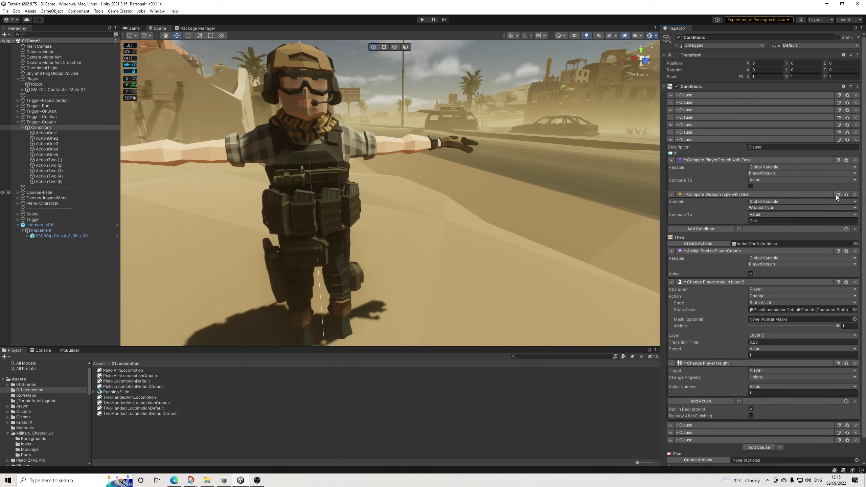
click(689, 140)
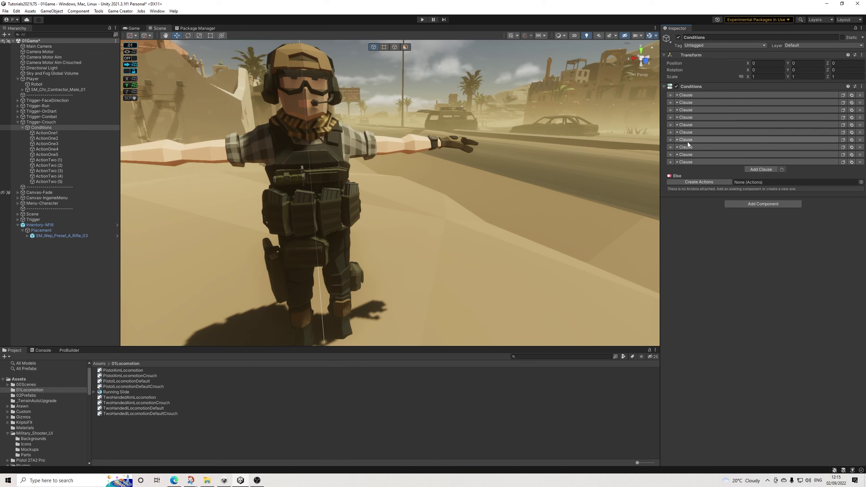
click(685, 155)
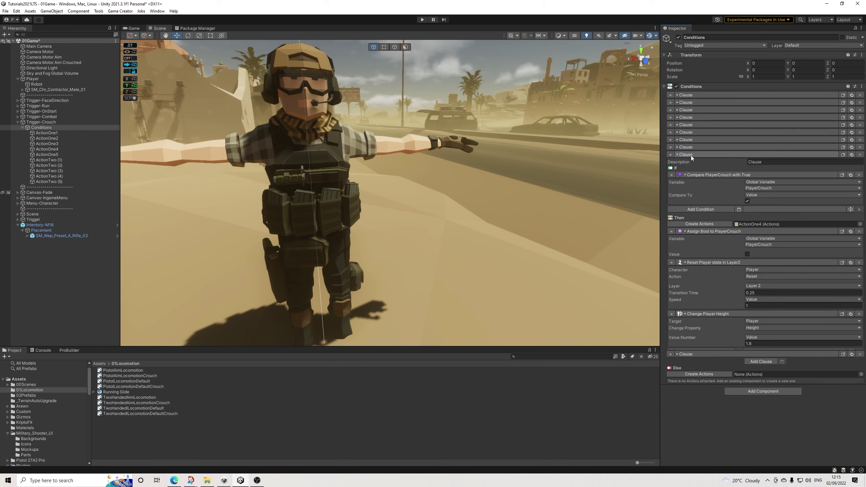
click(739, 208)
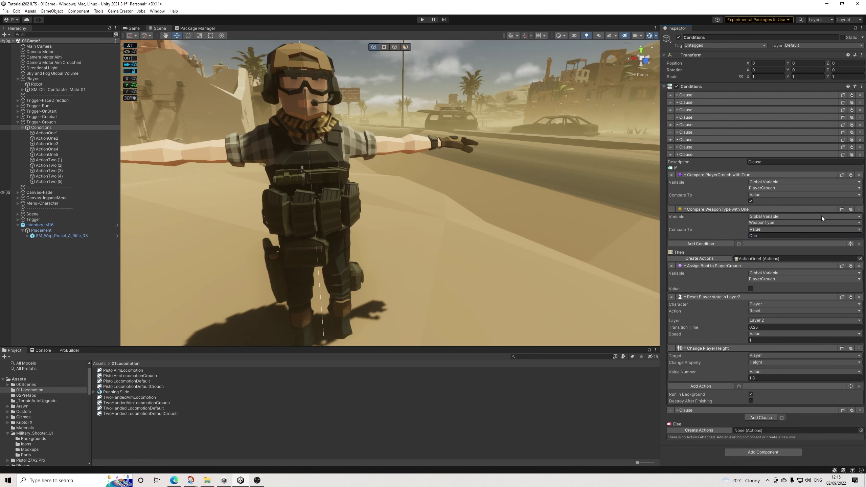
click(692, 155)
Paste the WeaponType condition into the clause that runs ActionTwo (4), set its comparison value to Two, and copy the edited condition
click(688, 161)
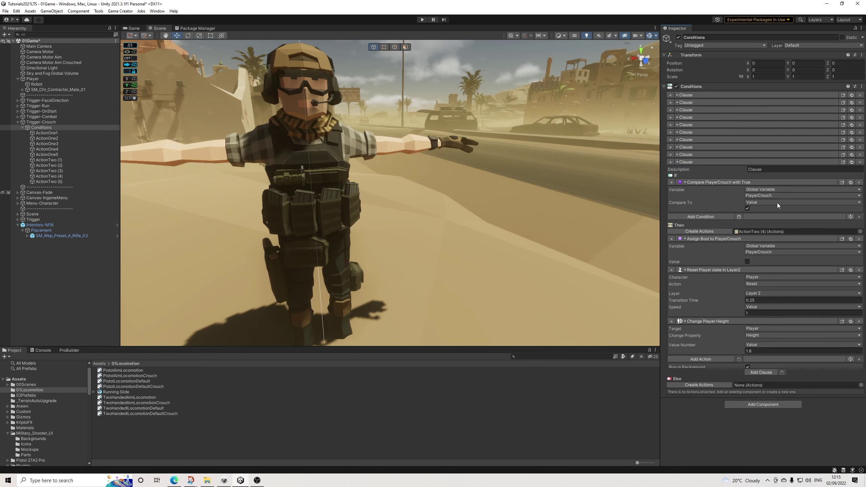
click(740, 217)
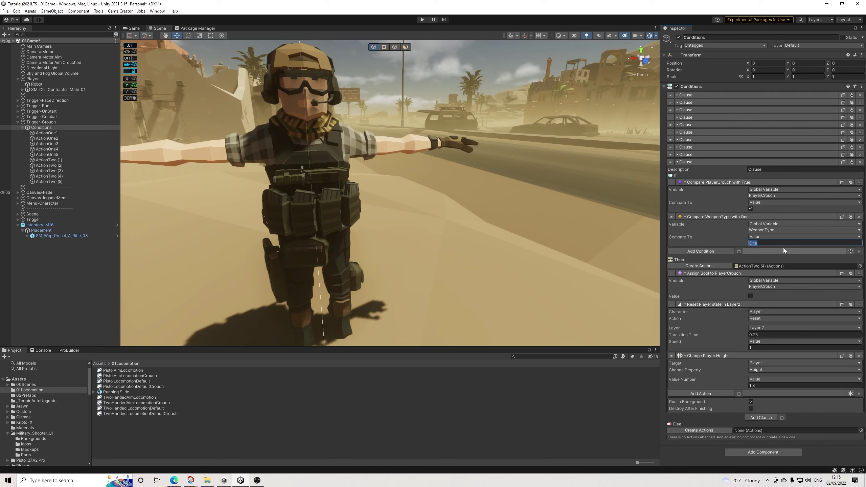
text(Two)
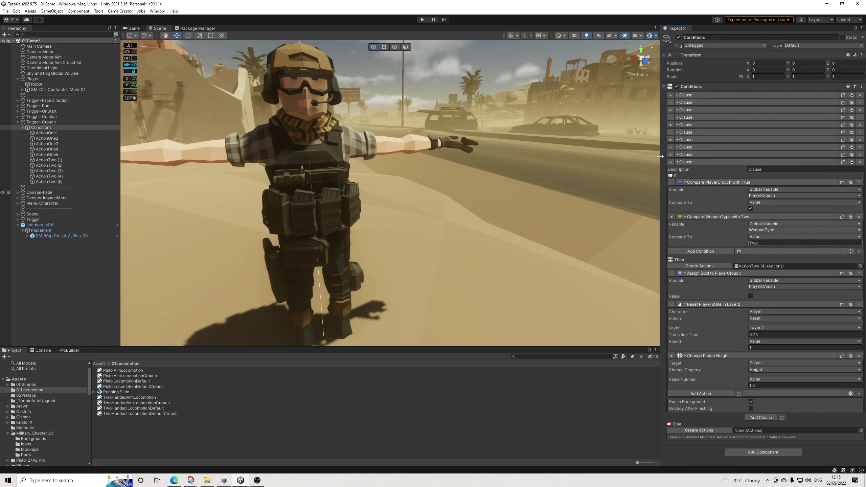
click(683, 163)
Paste the WeaponType equals Two condition into the clauses that run ActionTwo (3) and ActionTwo (5)
click(685, 147)
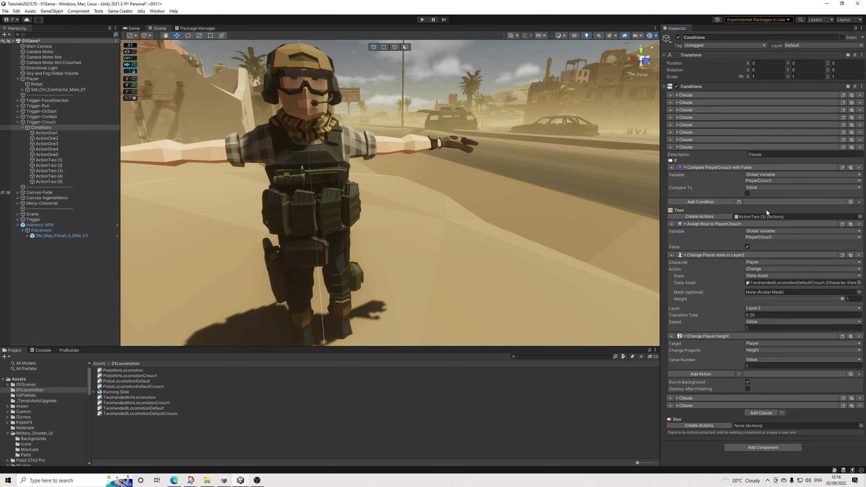
click(740, 201)
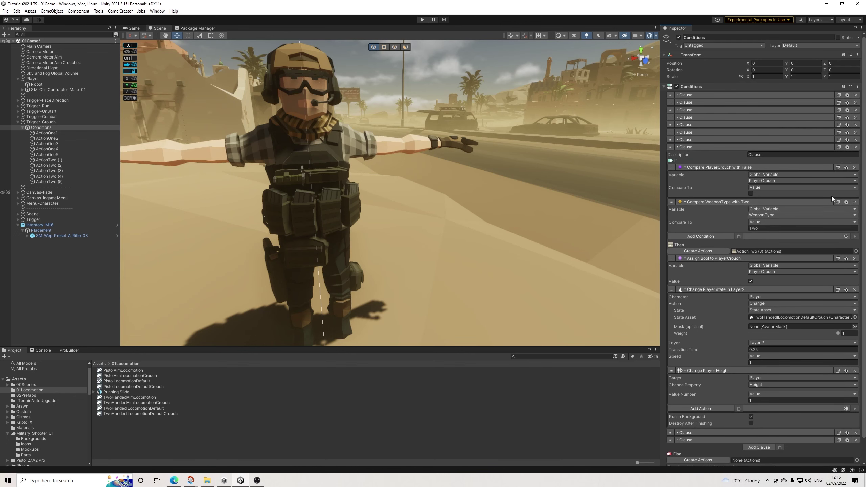
click(689, 148)
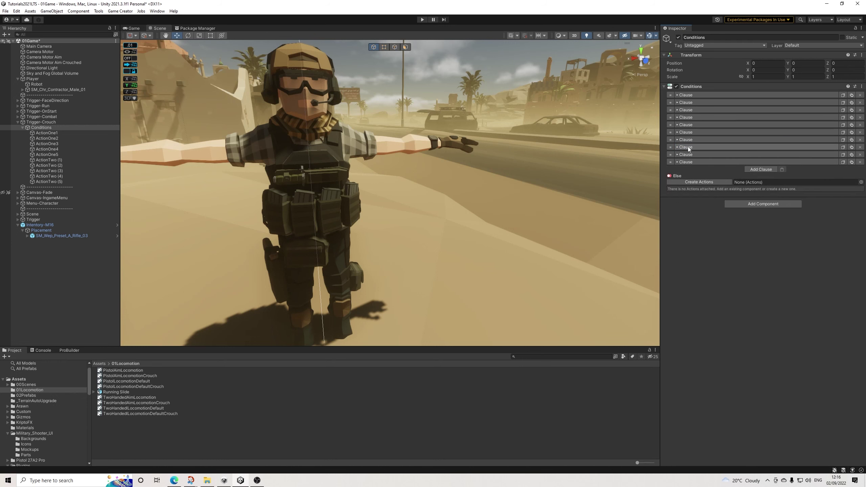
click(690, 133)
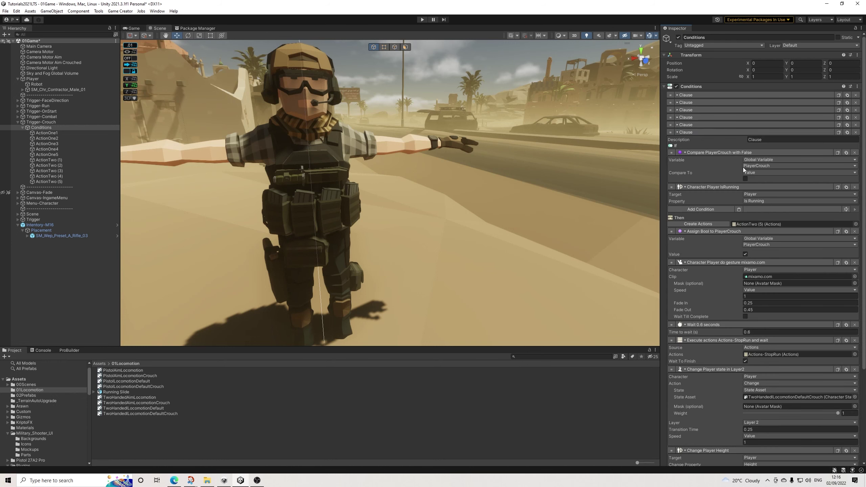
click(739, 209)
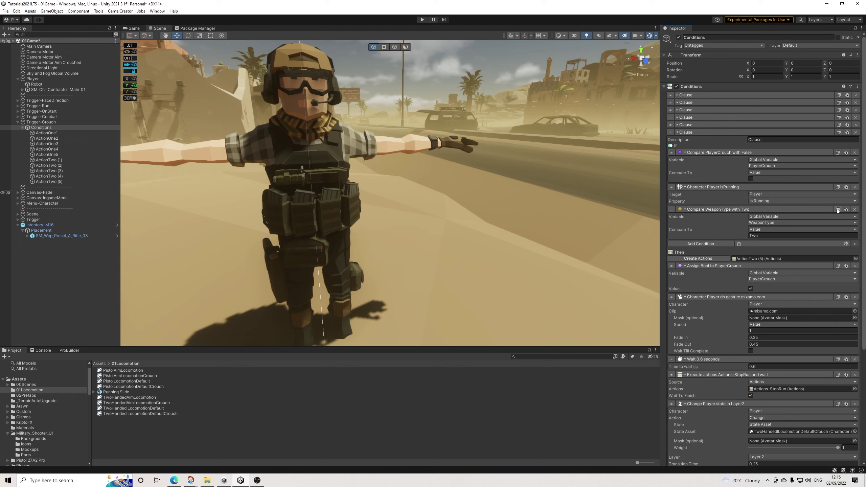
click(692, 132)
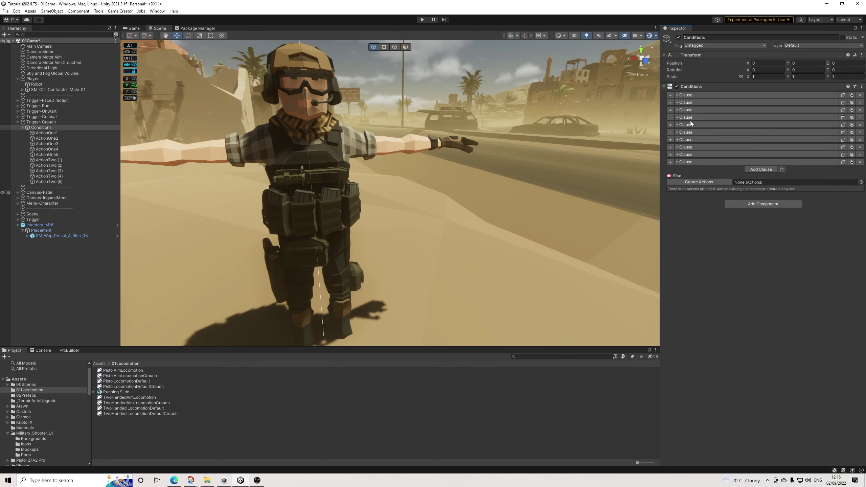
Paste the WeaponType equals Two condition into the clauses that run ActionTwo (2) and ActionTwo (1), and save the scene
click(692, 117)
click(739, 194)
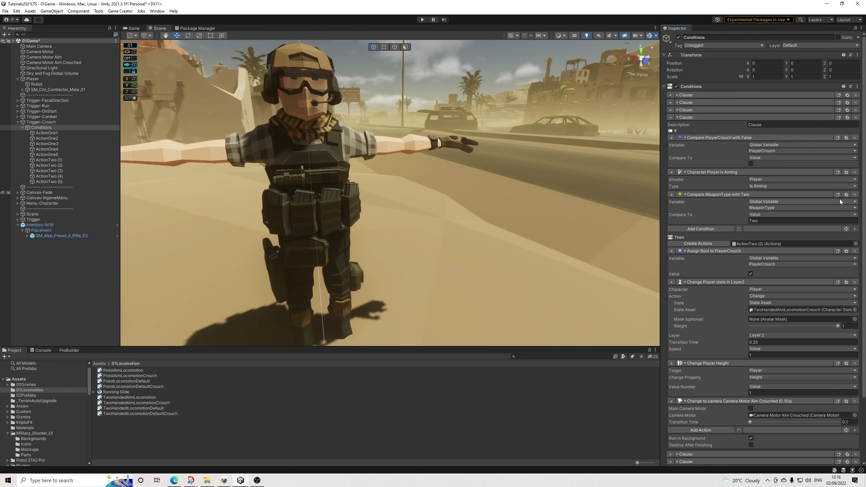
click(689, 118)
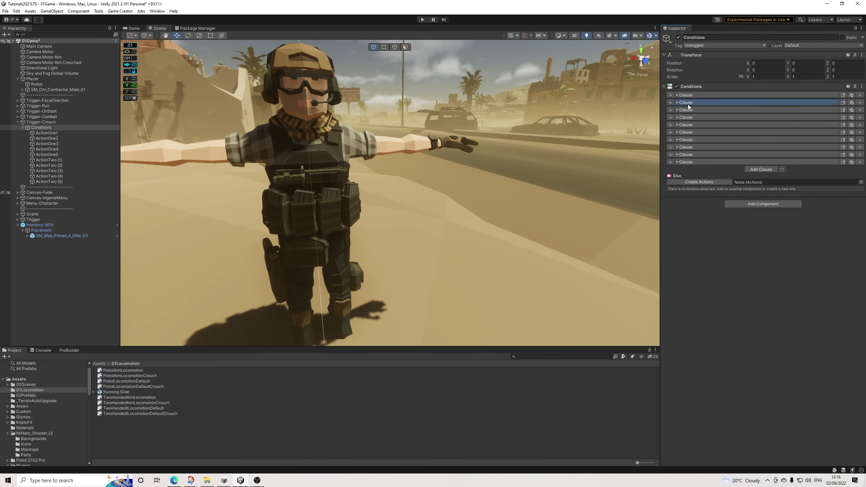
click(687, 103)
click(739, 179)
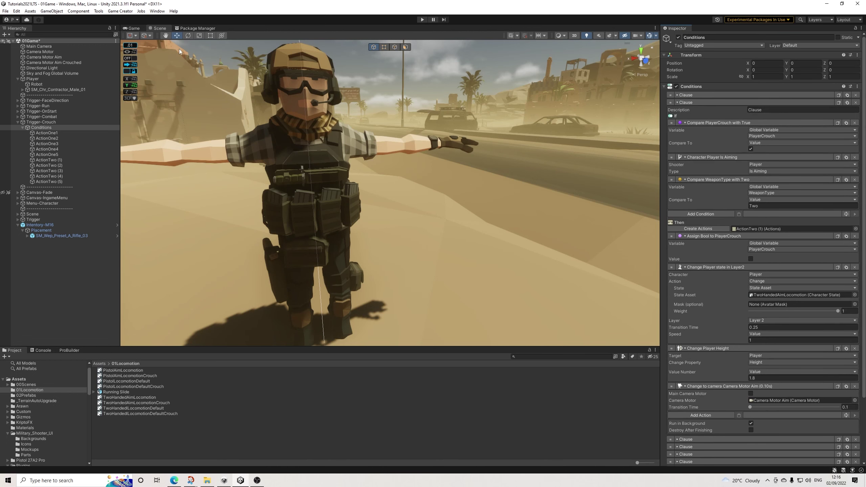
click(4, 12)
click(35, 43)
Inspect the Q key Trigger object and the weapon draw action in its Actions (3)
click(33, 219)
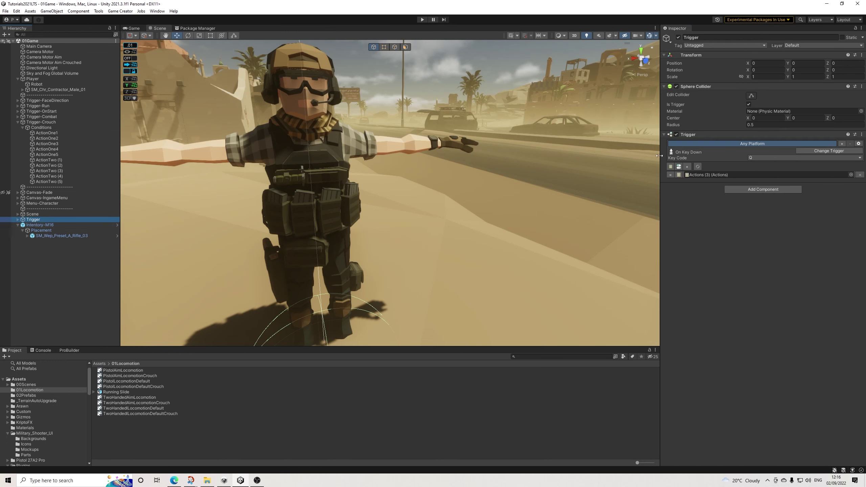
click(717, 176)
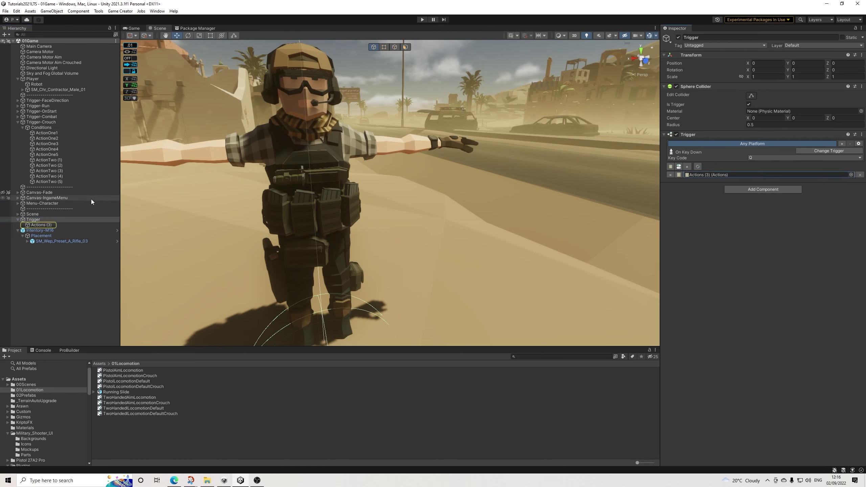
click(80, 223)
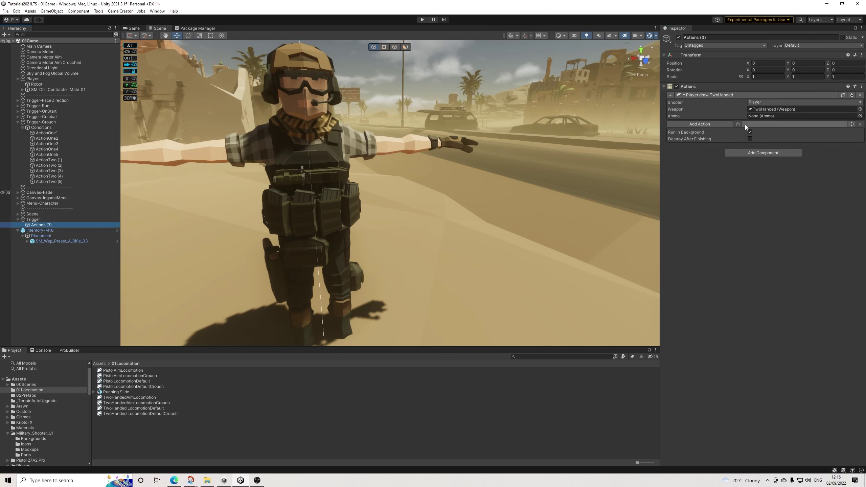
click(33, 219)
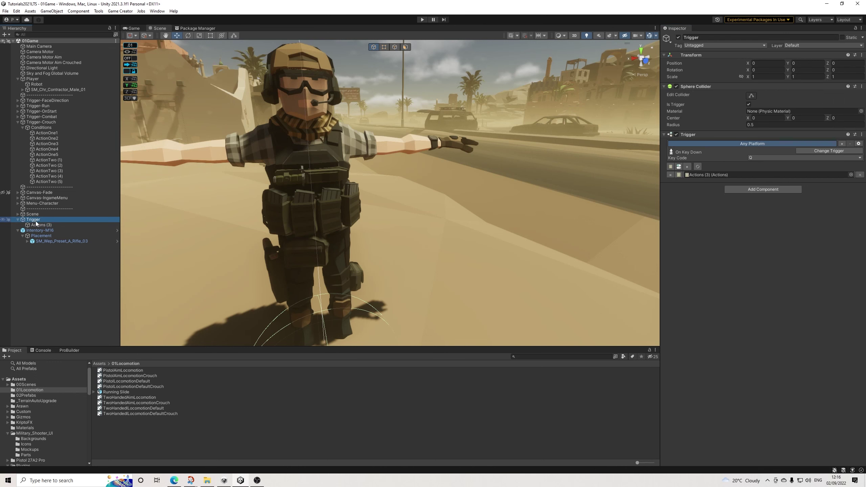
click(35, 225)
click(36, 221)
click(35, 225)
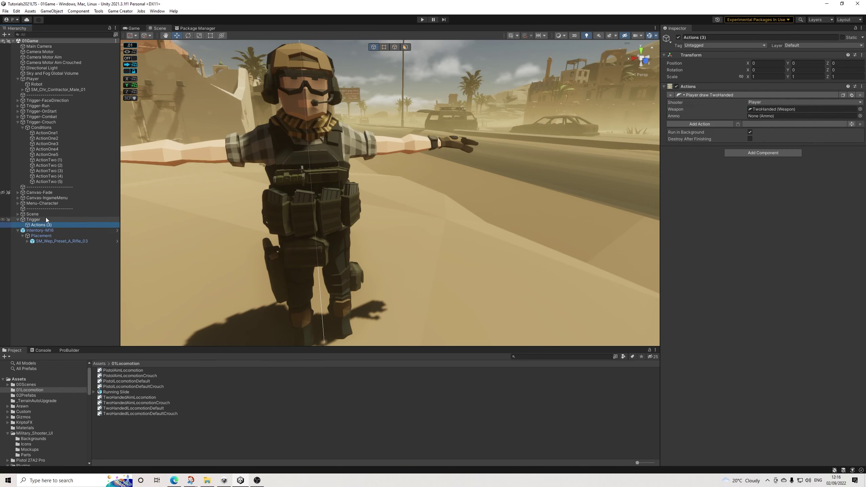
Save the scene and run the game, testing crouching, aiming and walking with the pistol
click(6, 11)
click(15, 43)
click(422, 19)
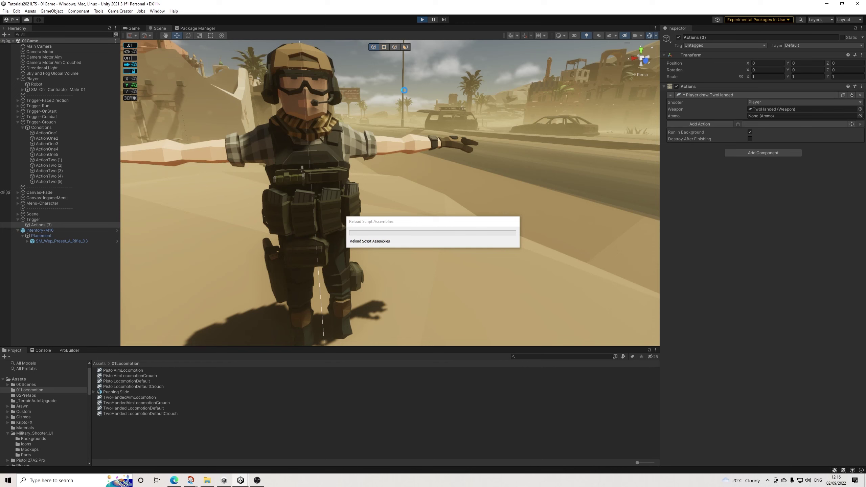
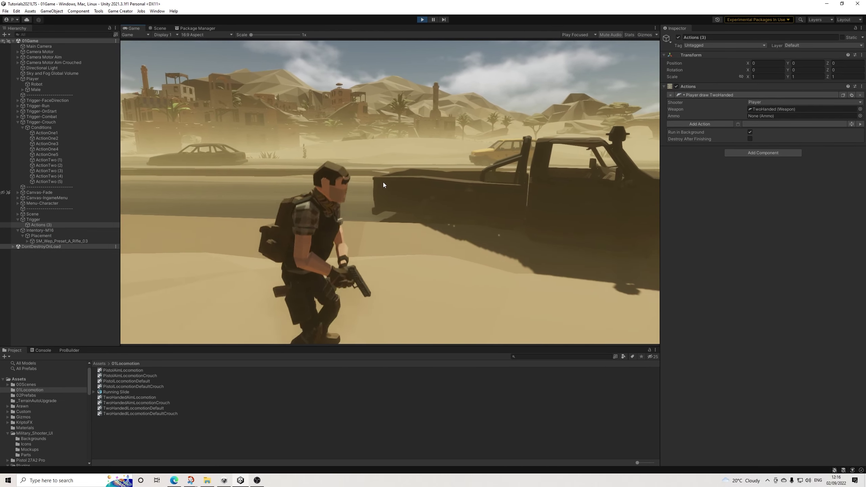
key(c)
mouse_move(386, 183)
right_down()
mouse_move(365, 182)
mouse_move(389, 184)
right_up()
key(c)
key(c)
key(w)
key(w)
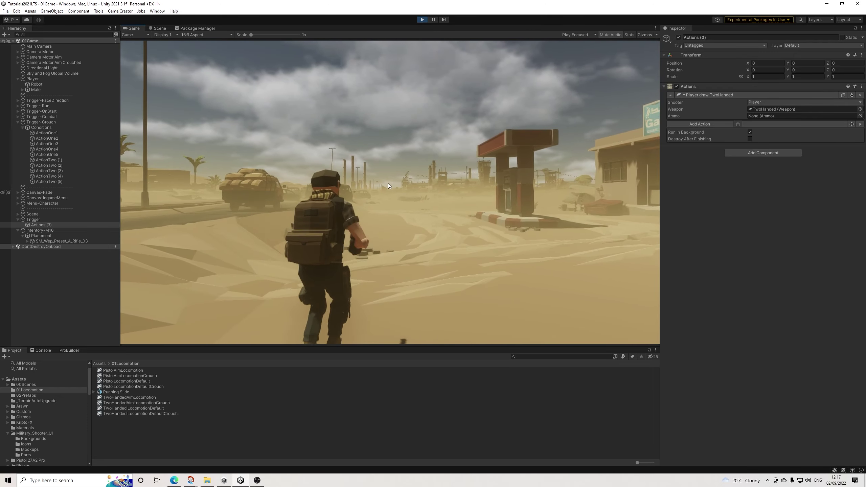
key(c)
Toggle crouching repeatedly in the running game, both while aiming and while not aiming, to check the per-weapon crouch clauses
mouse_move(387, 183)
right_down()
mouse_move(370, 175)
mouse_move(381, 188)
right_up()
key(c)
key(c)
key(c)
key(c)
key(c)
key(c)
right_drag(381, 189, 381, 189)
key(c)
key(c)
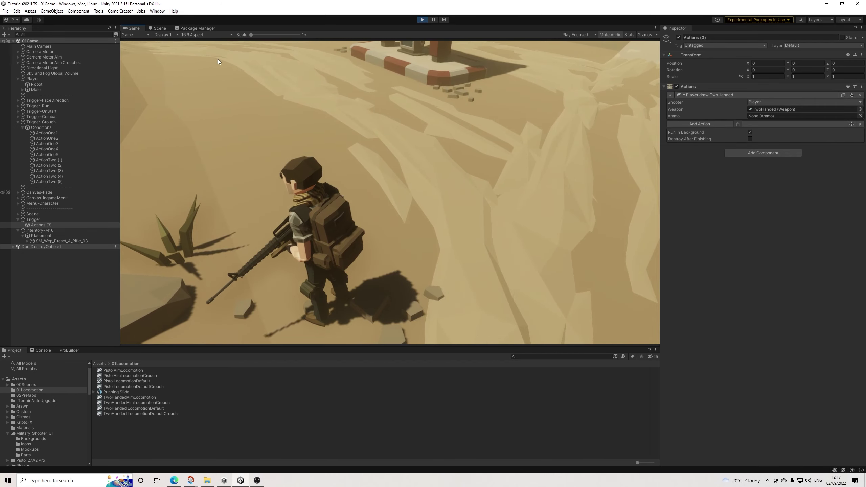
Select the M16 in the in-game inventory, test crouching and walking with the rifle, and stop the game
key(i)
click(219, 137)
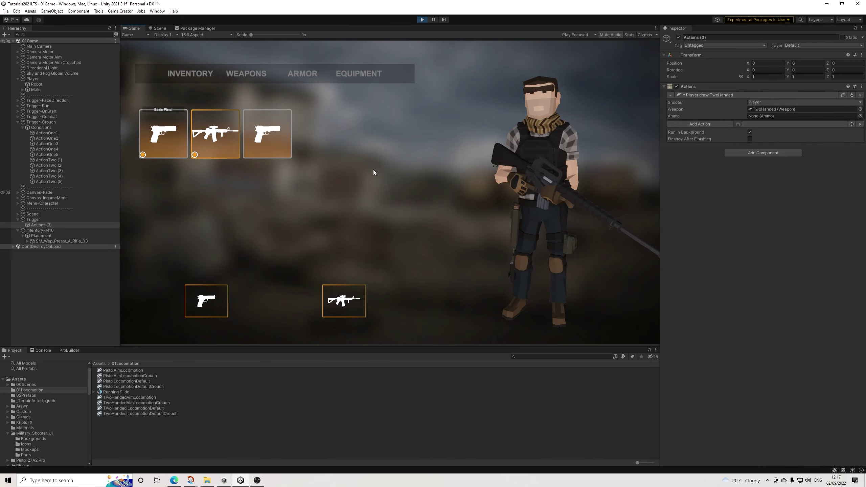
key(i)
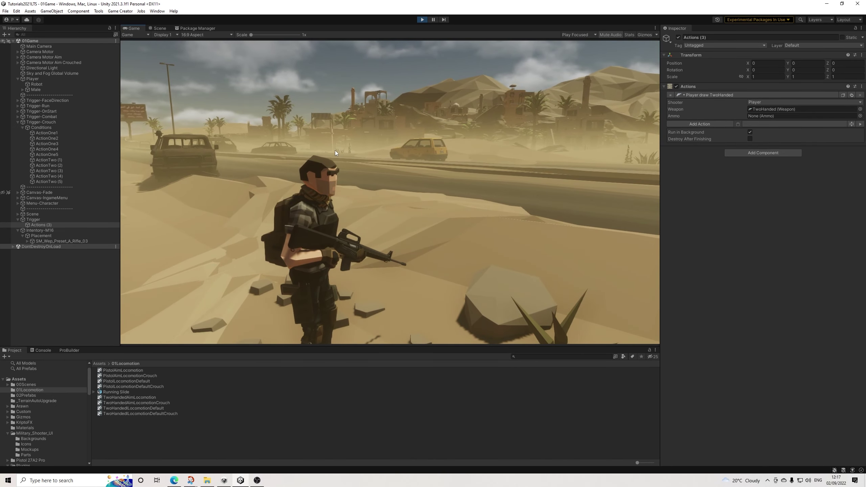
key(c)
key(c)
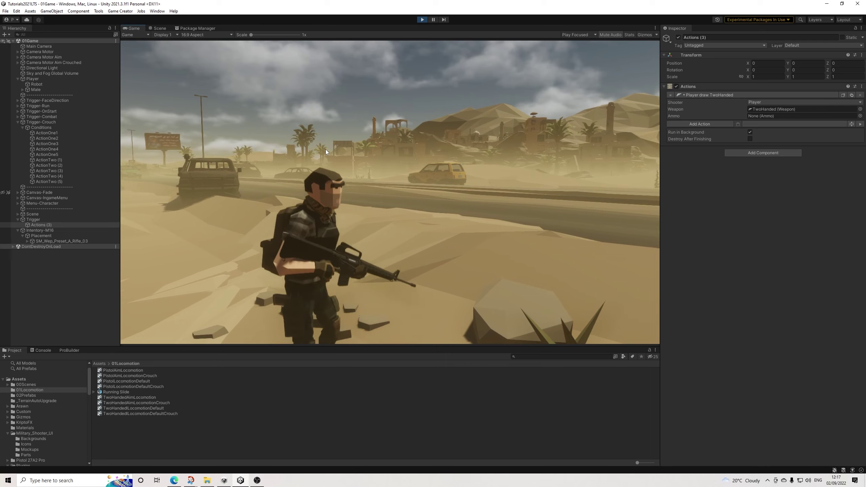
key(w)
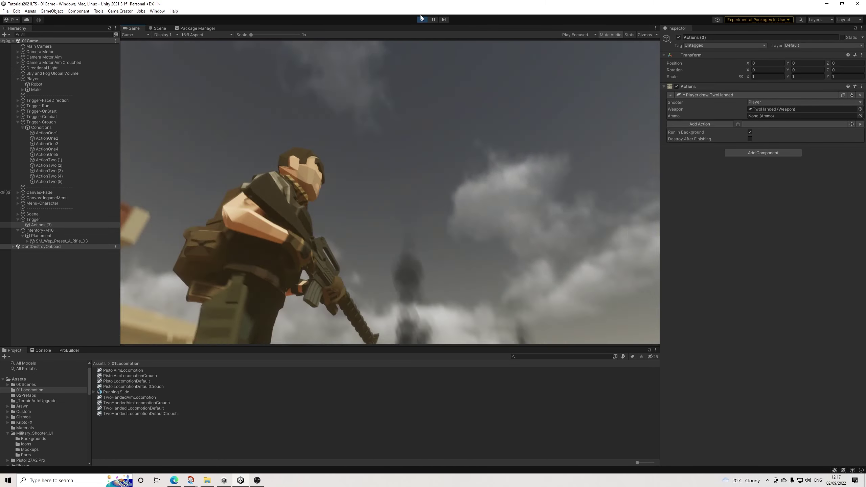
click(421, 19)
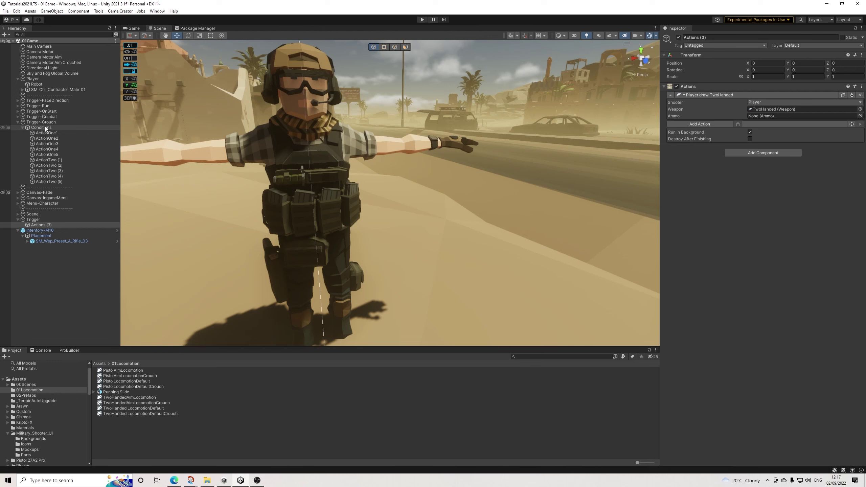
Open Trigger-Combat's Conditions-StartAim and examine the WeaponType comparison and the actions in each clause
click(18, 122)
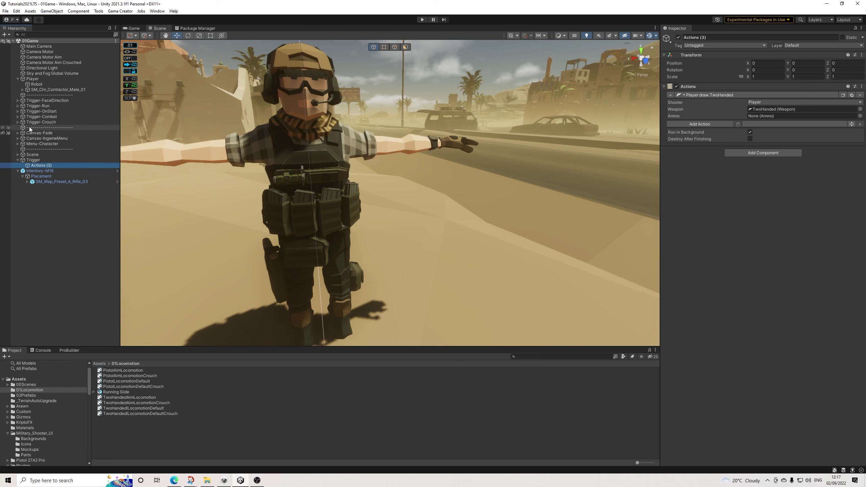
click(38, 117)
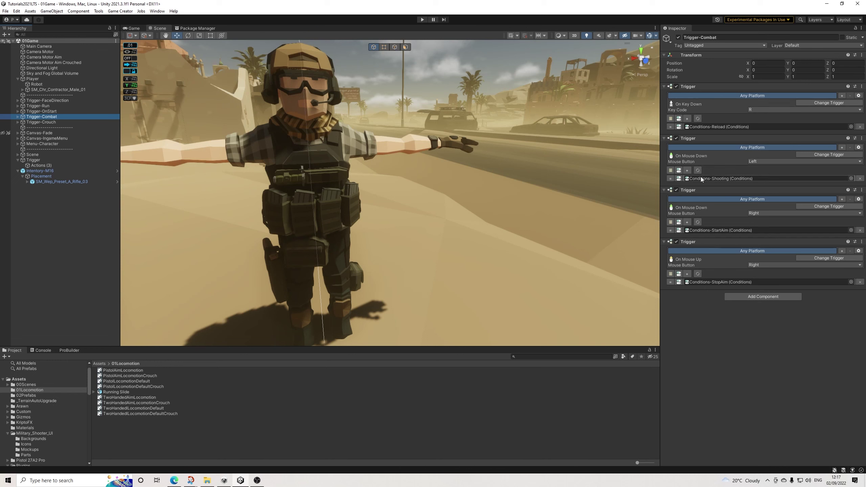
click(706, 230)
double_click(706, 230)
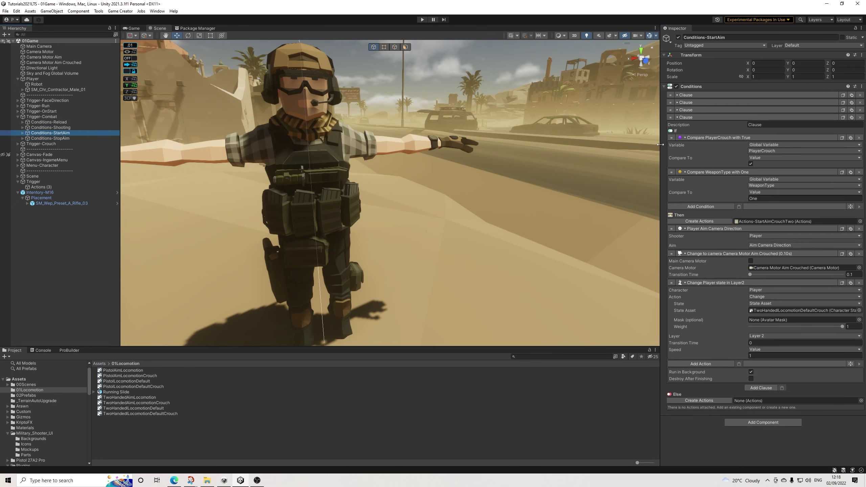
click(691, 117)
click(690, 95)
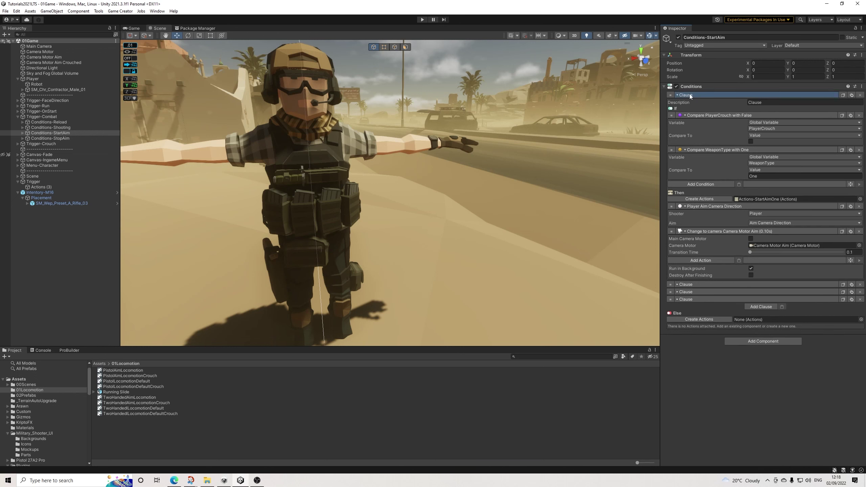
click(689, 94)
click(685, 102)
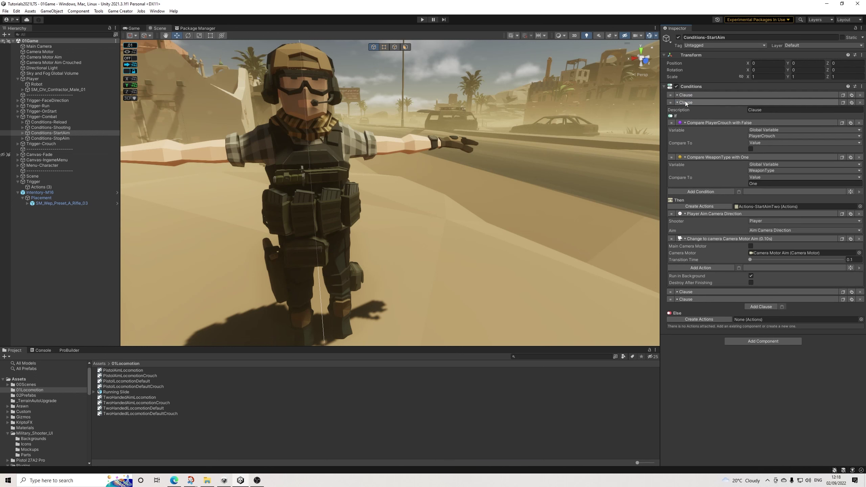
click(684, 102)
click(689, 109)
click(689, 109)
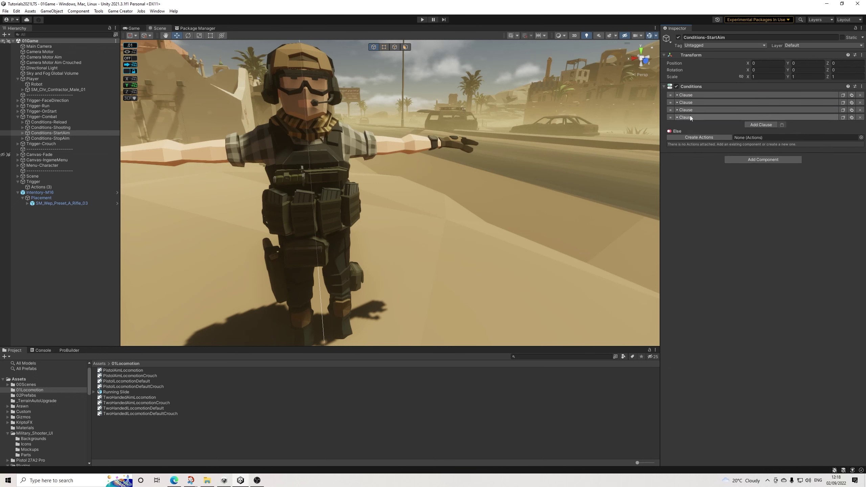
Set the WeaponType comparison value to Two in the clauses that run Actions-StartAimCrouchTwo and Actions-StartAimTwo
click(689, 117)
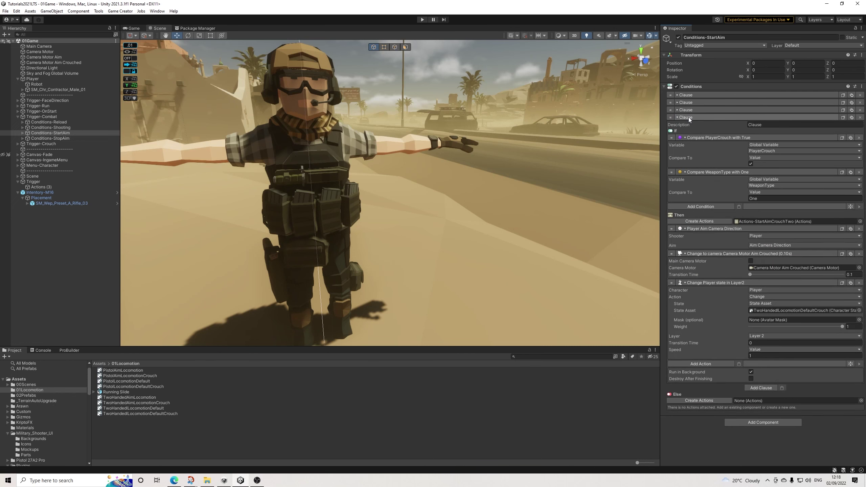
click(784, 199)
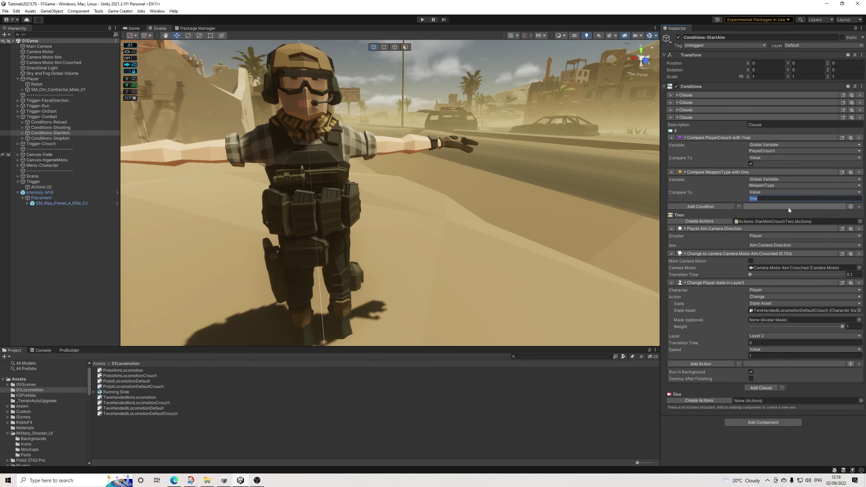
text(Two)
click(785, 199)
click(691, 102)
click(774, 184)
text(Two)
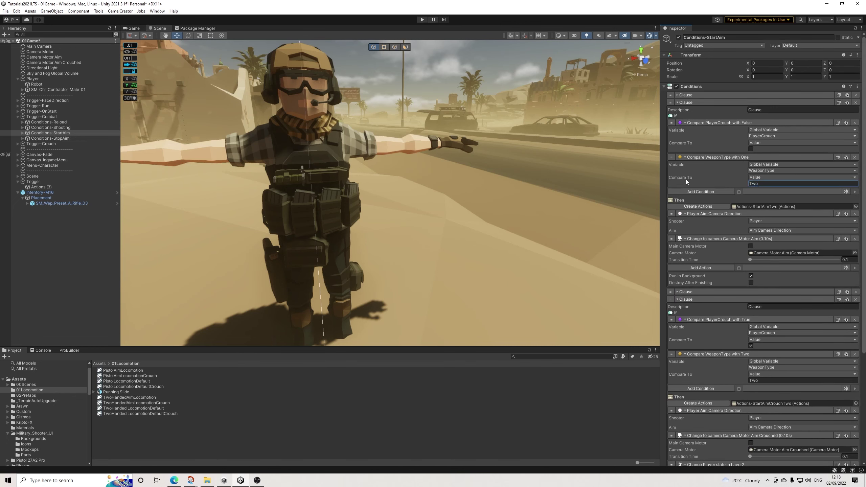
Set the WeaponType comparison value to Two in the Actions-StartAimTwo clause and collapse the open clauses
key(Return)
double_click(766, 184)
text(Two)
click(698, 103)
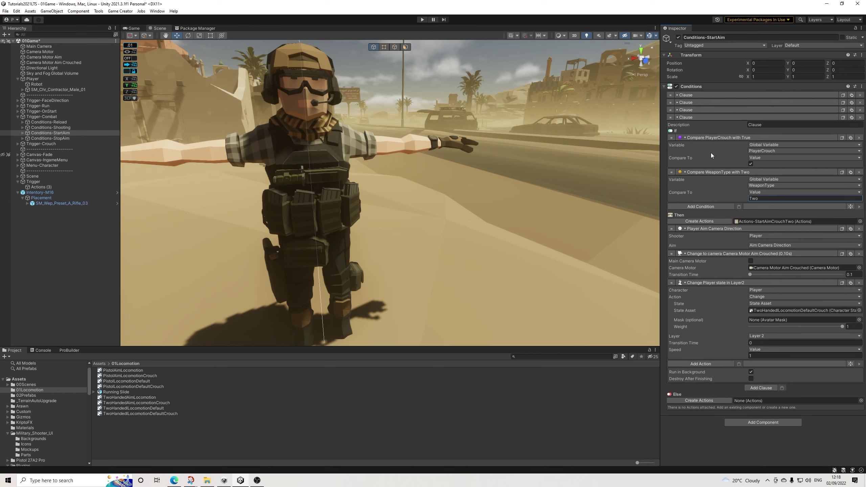
click(694, 117)
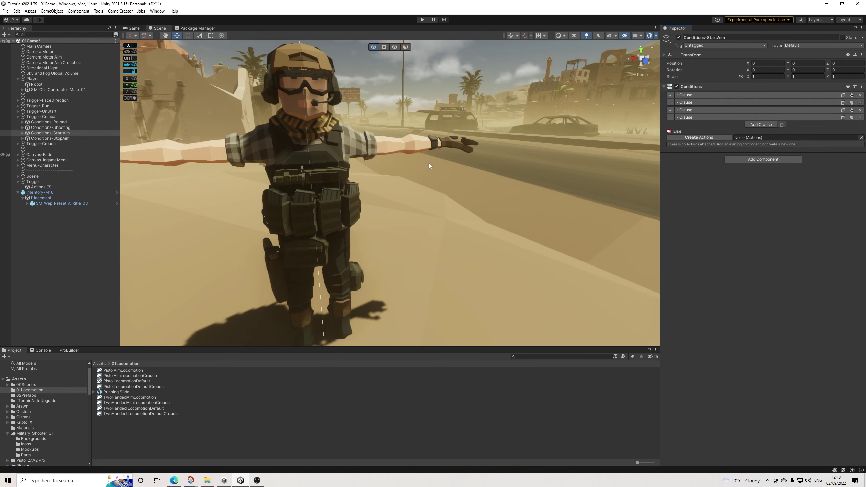
Select Actions-StartAimTwo under Conditions-StartAim and look over its actions and the available action types
click(23, 133)
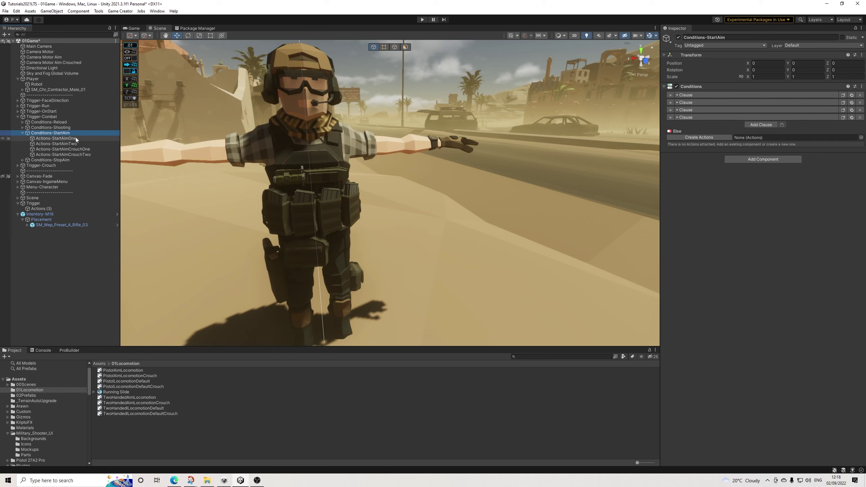
click(66, 144)
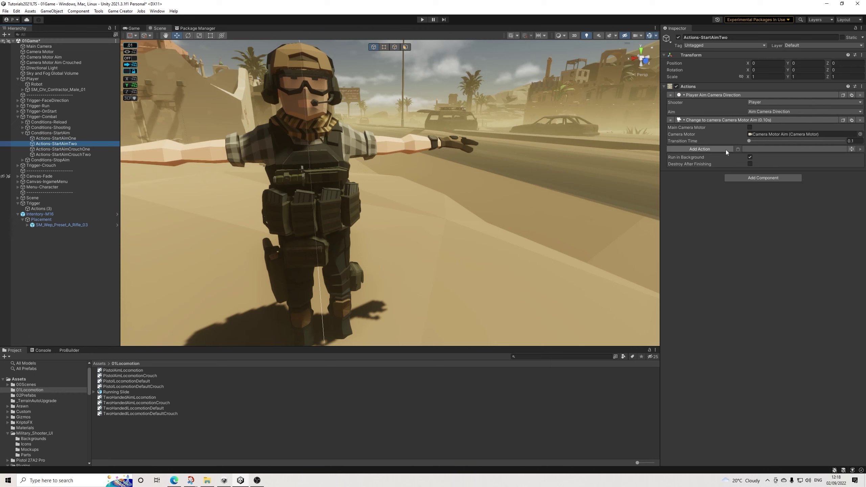
click(718, 150)
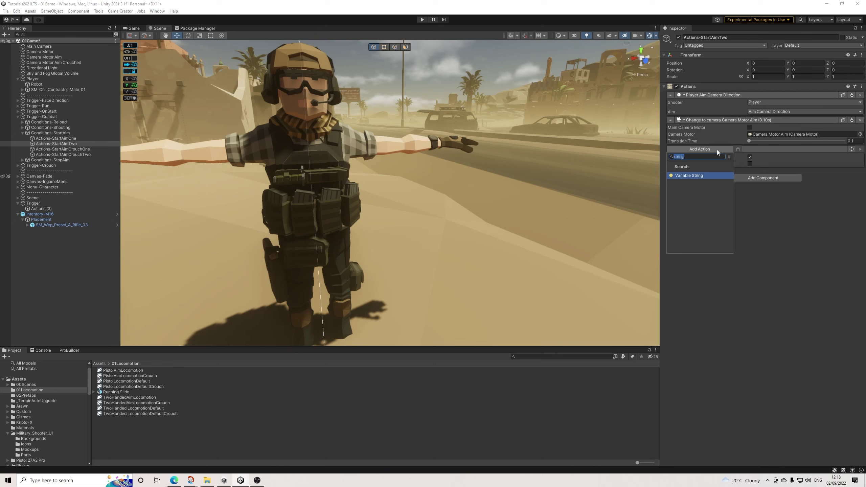
click(790, 243)
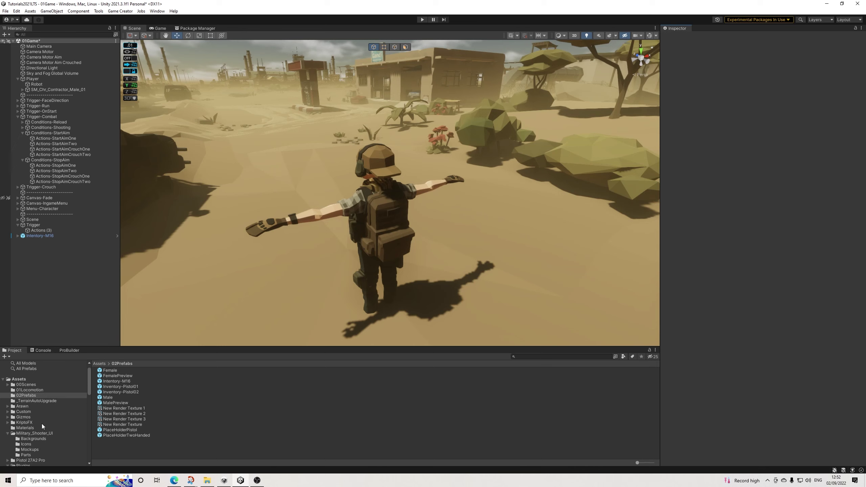
Open the TwoHanded WeaponPlacement prefab, deactivate its SM_Wep_Preset_A_Rifle_03 mesh, and return to the scene
scroll(35, 442, down, 5)
scroll(30, 418, down, 4)
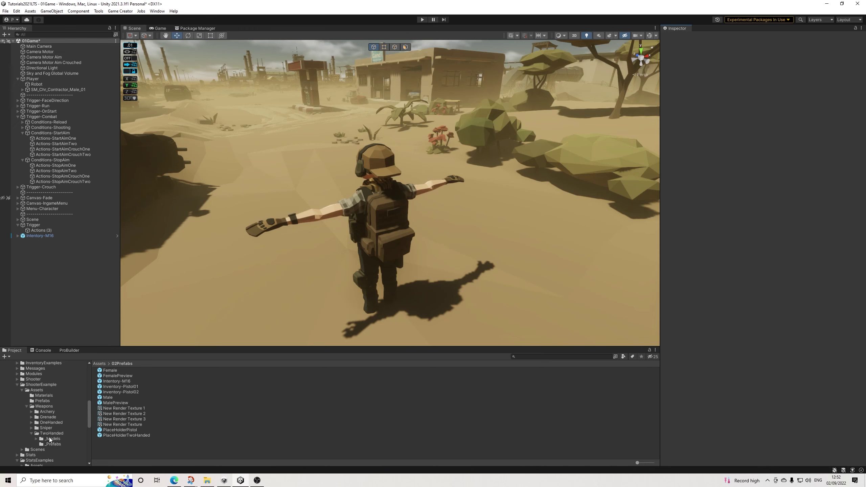
click(53, 444)
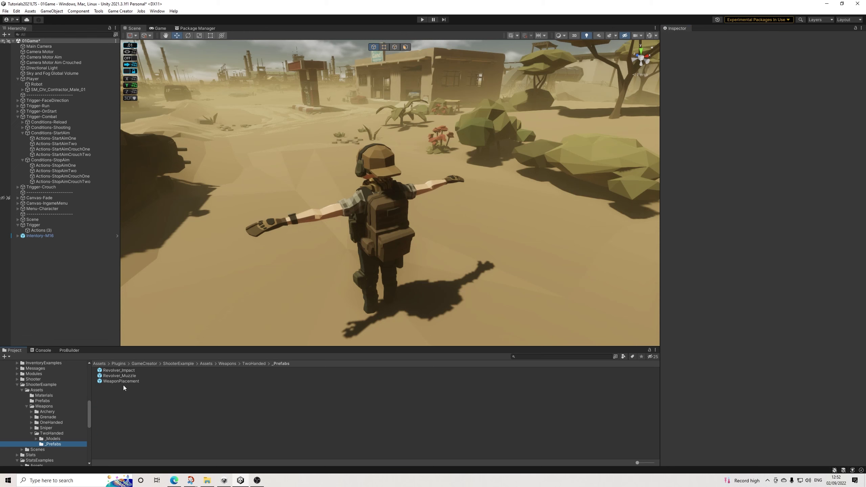
double_click(127, 381)
click(59, 59)
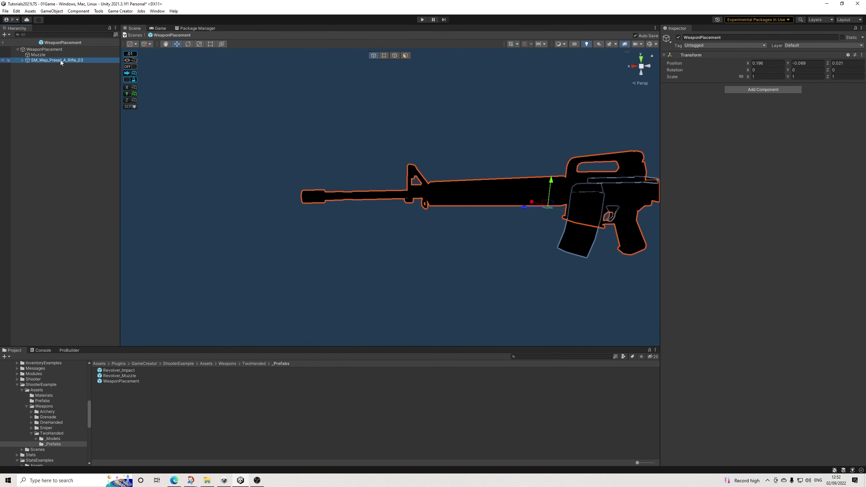
click(679, 38)
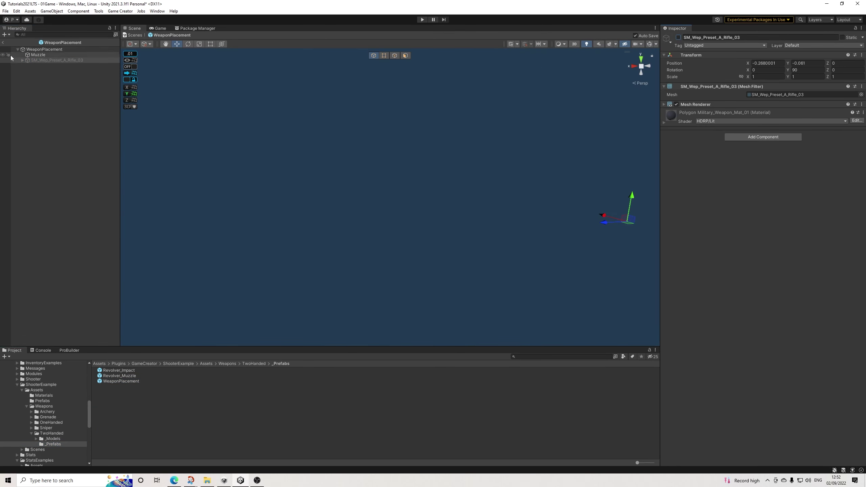
click(3, 42)
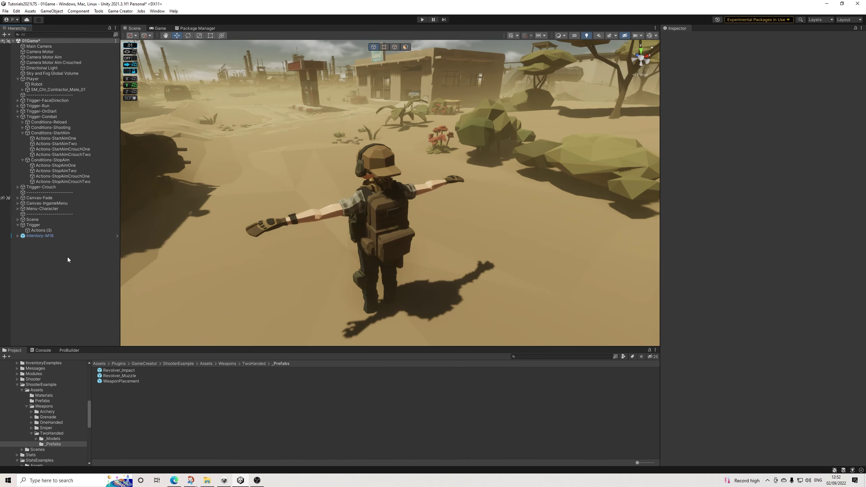
Add two Trigger components and two Actions components, in alternating order, to the M16 inventory object in the scene
click(45, 237)
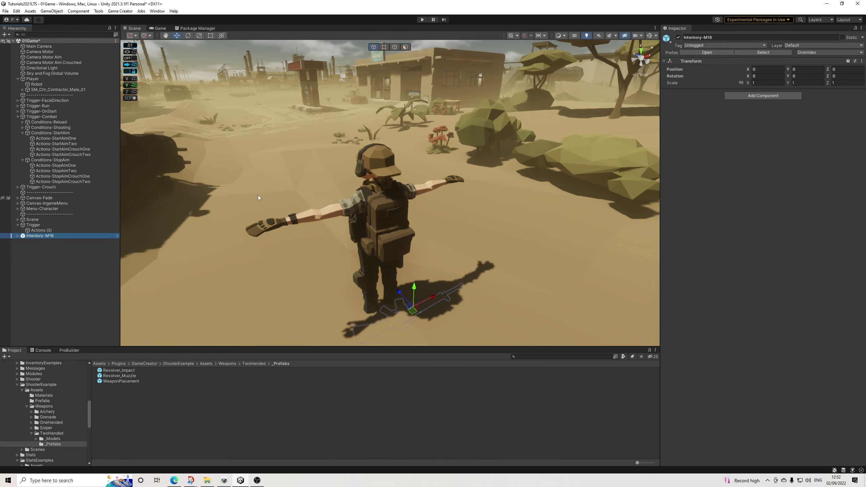
click(736, 95)
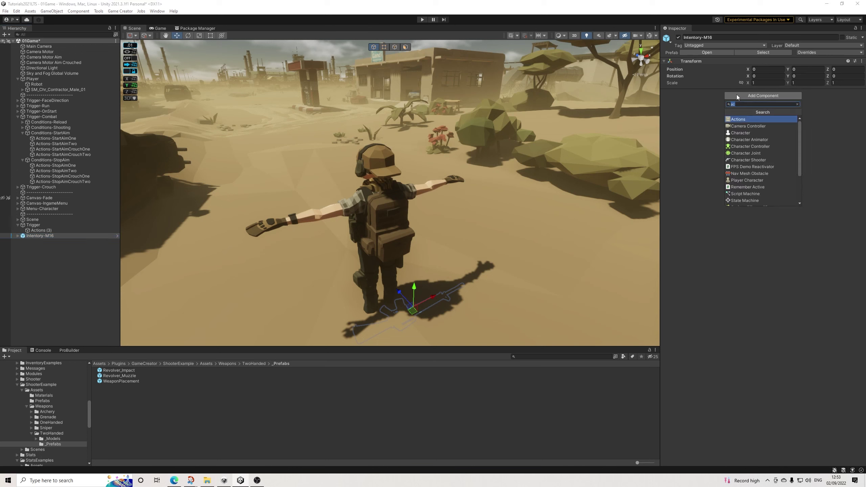
text(trig)
click(740, 122)
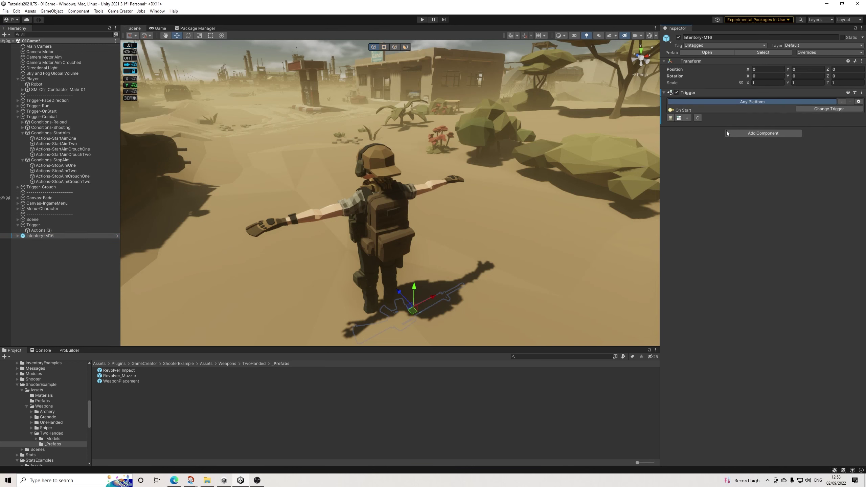
click(730, 133)
click(737, 156)
click(747, 167)
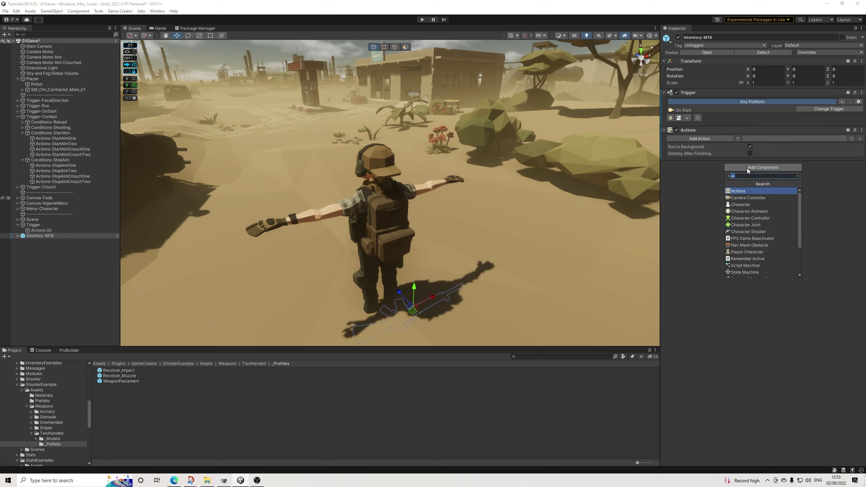
text(trig)
key(Return)
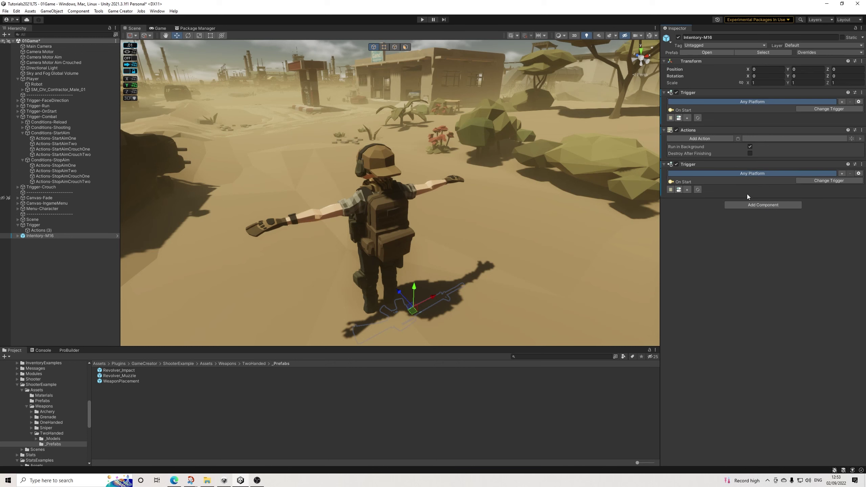
click(742, 201)
text(ac)
key(Return)
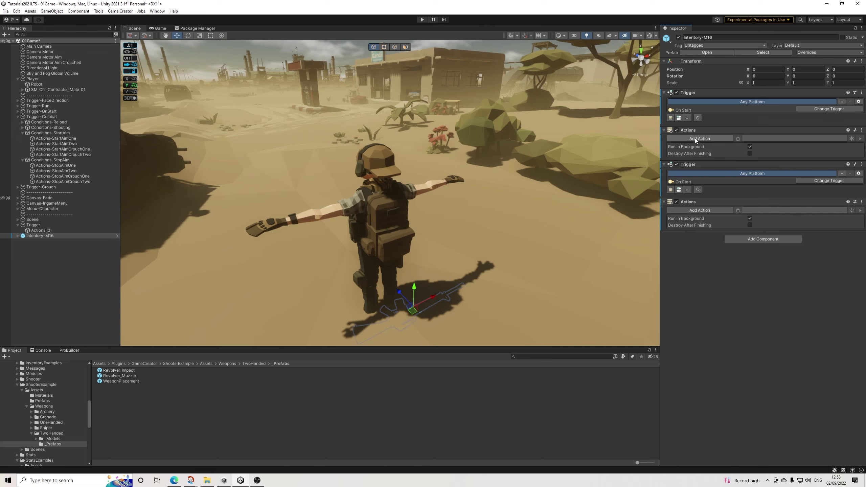
Add an actions slot to each of the M16's two triggers and assign the matching Actions component to it
click(688, 118)
drag(688, 141, 699, 126)
click(687, 197)
drag(688, 217, 750, 205)
Set both M16 triggers to On Aim, the first to On Start Aiming and the second to On Stop Aiming
click(821, 109)
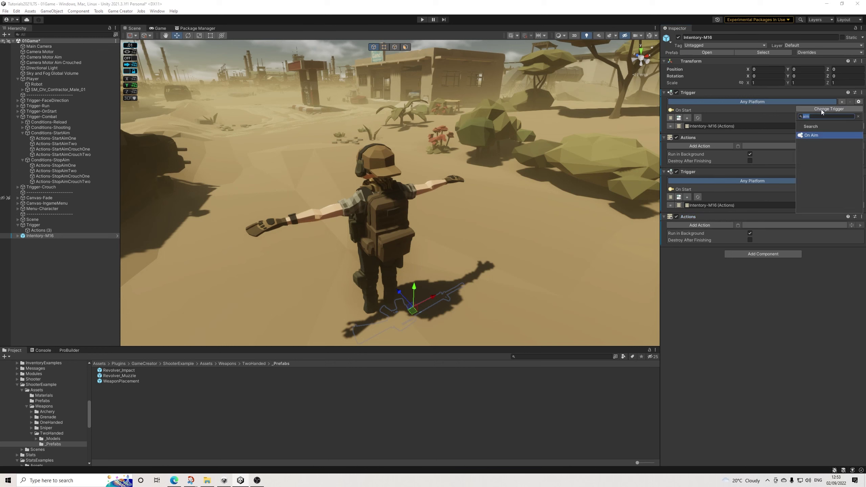
click(818, 136)
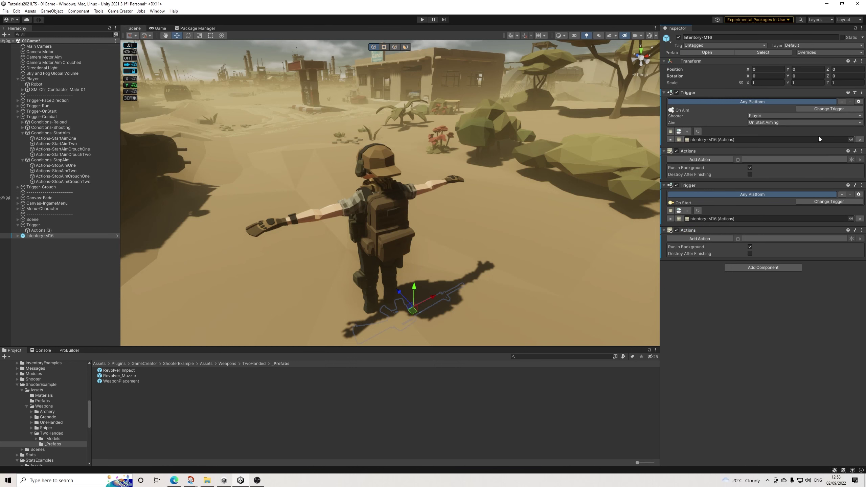
click(811, 202)
click(813, 228)
click(758, 216)
click(772, 230)
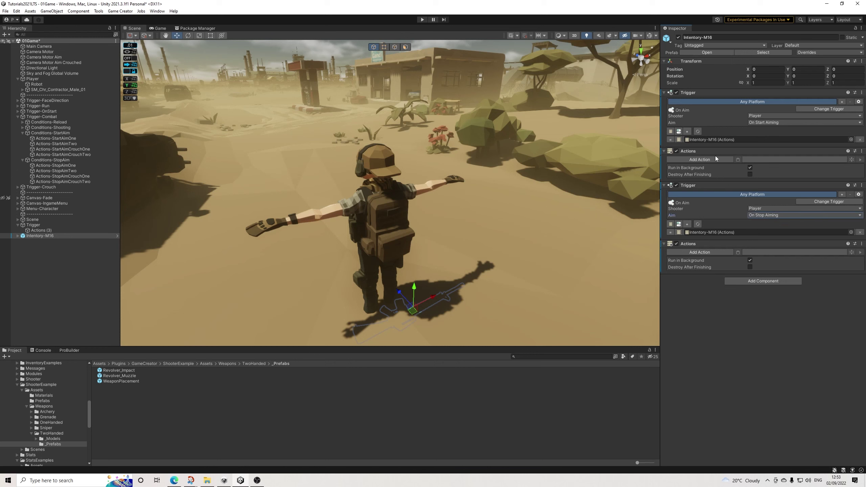
Add a Transform action to the first Actions component, targeting the M16 game object, with position, rotation and scale changes enabled
click(696, 160)
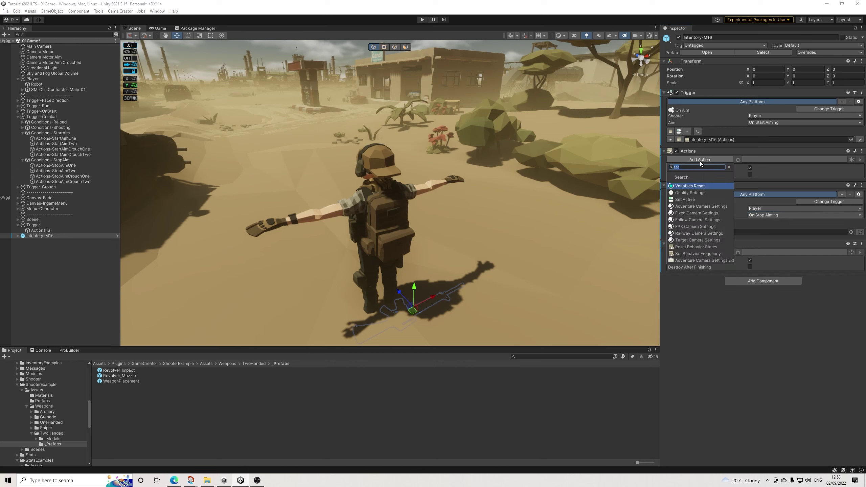
text(trans)
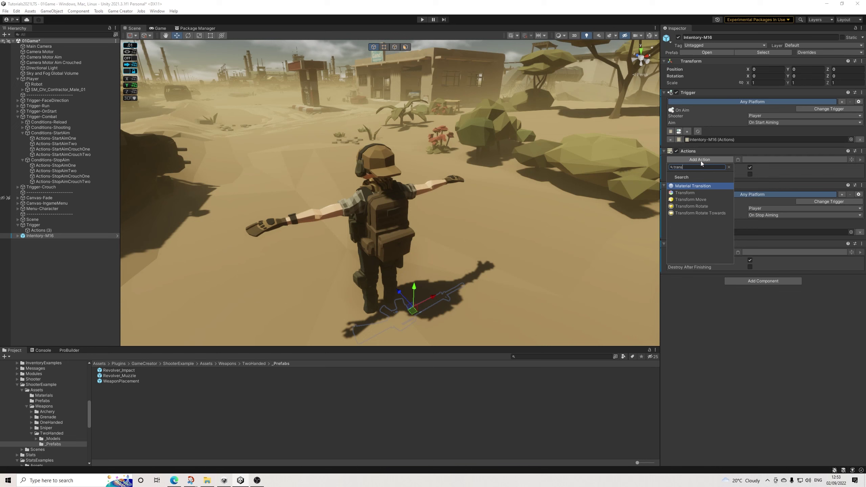
key(Down)
key(Return)
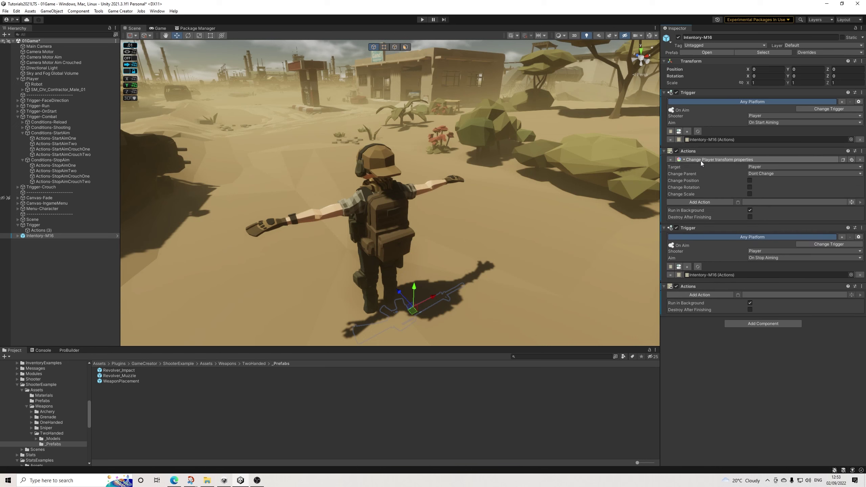
click(757, 173)
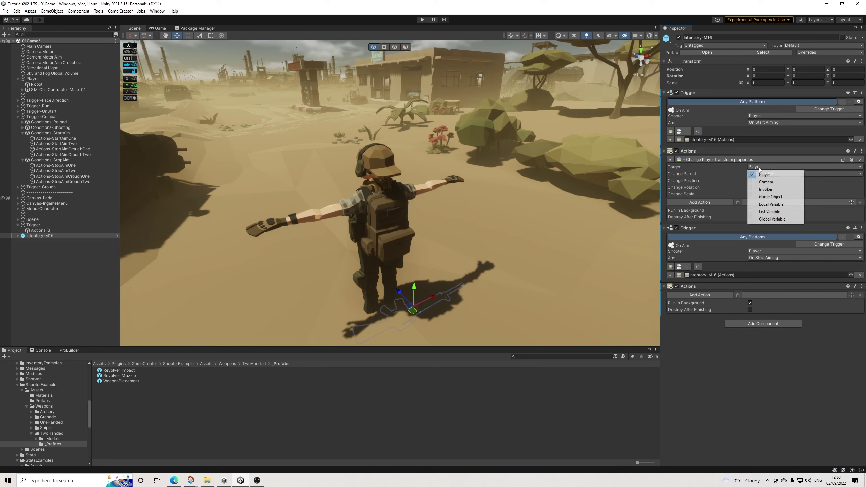
click(763, 200)
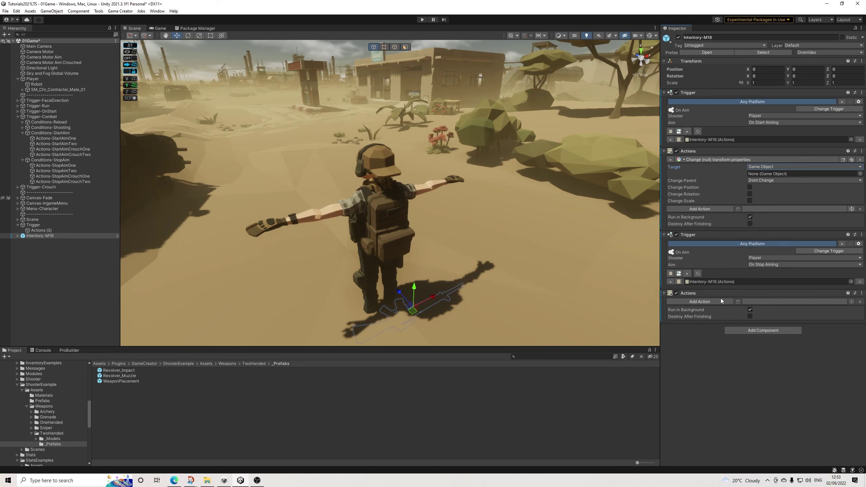
drag(40, 236, 762, 174)
click(751, 187)
click(750, 217)
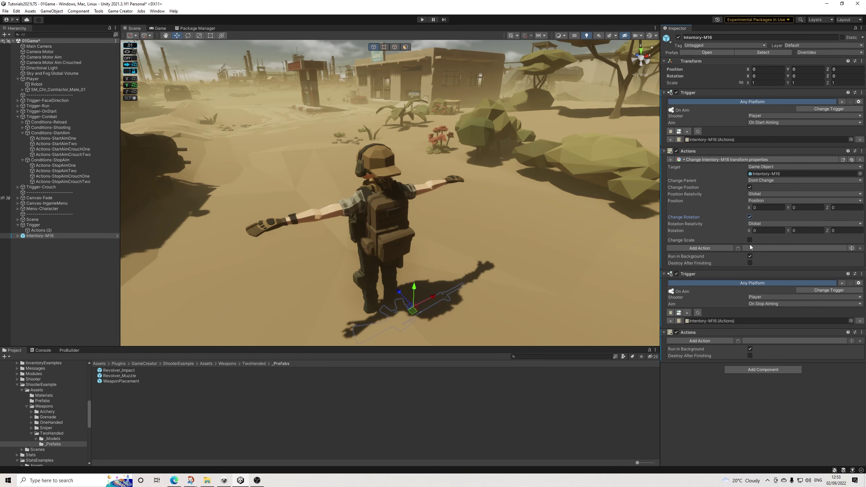
click(750, 241)
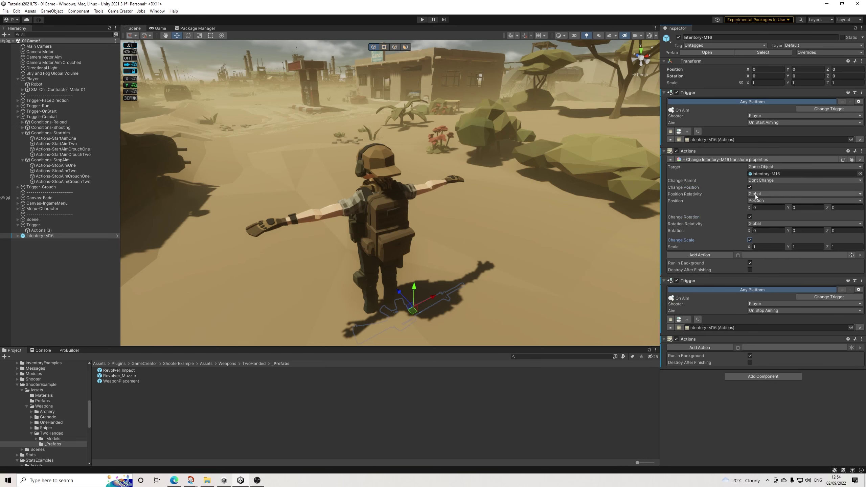
Make the start-aim transform local, with position -0.023, 0.017, 0.022 and rotation -0.606, -6.356, -8.2555
click(759, 224)
click(764, 232)
click(771, 193)
click(764, 202)
click(764, 207)
click(800, 207)
text(0.017)
click(841, 208)
text(-0.606)
click(808, 232)
click(837, 231)
Paste the Transform action into the stop-aim Actions component and set its position and rotation to 0 on all axes
click(738, 348)
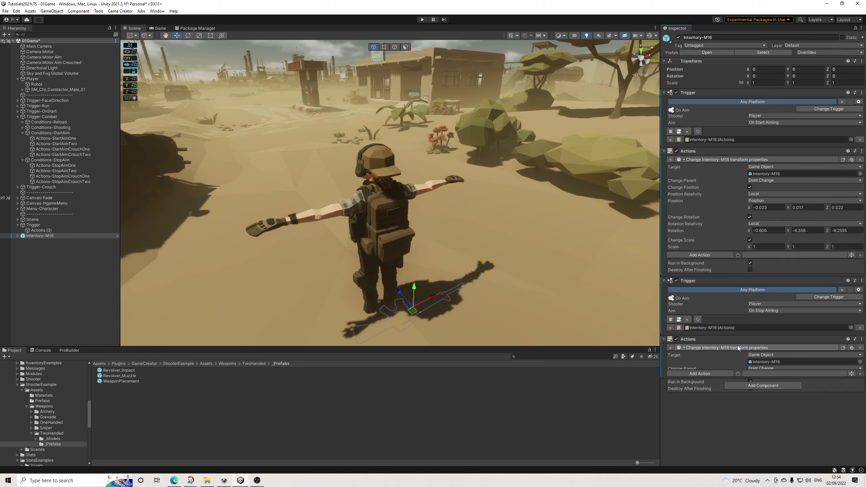
scroll(751, 368, down, 1)
text(0)
key(Tab)
text(0)
key(Tab)
text(0)
key(Tab)
key(Tab)
key(Tab)
text(0)
key(Tab)
text(0)
key(Tab)
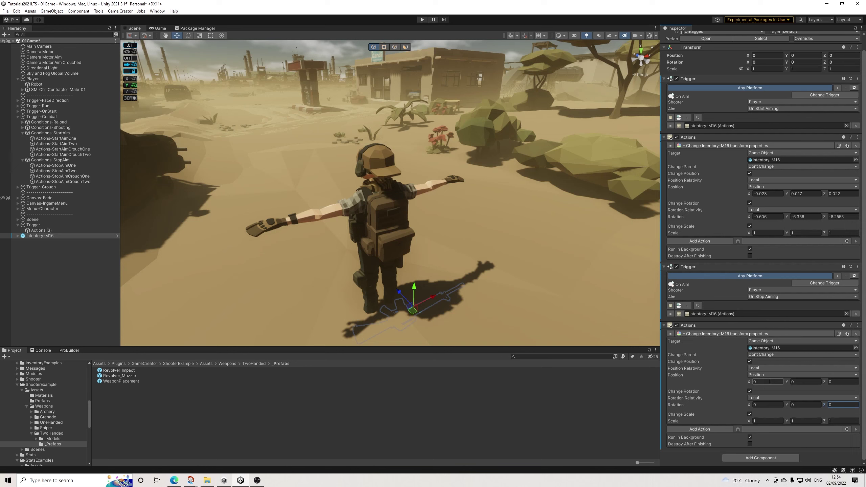
Apply all overrides of the M16 object to its prefab and delete the instance from the scene
scroll(771, 113, up, 1)
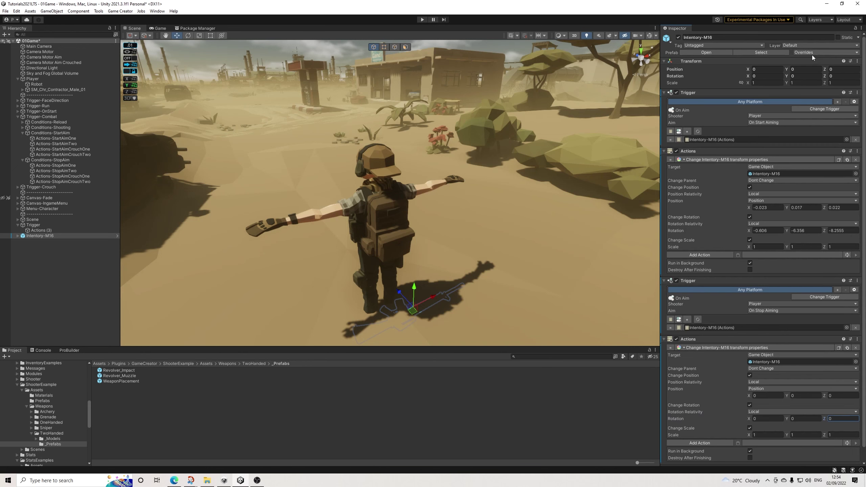
click(813, 53)
click(844, 173)
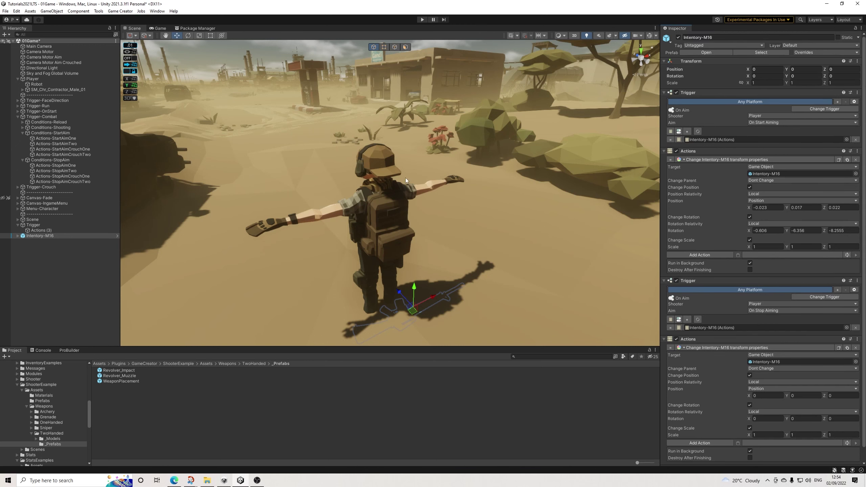
click(46, 252)
click(50, 236)
key(Delete)
Open the M16 item in the Inventory catalogue of Game Creator Preferences and examine its On Equip actions
click(121, 11)
click(134, 51)
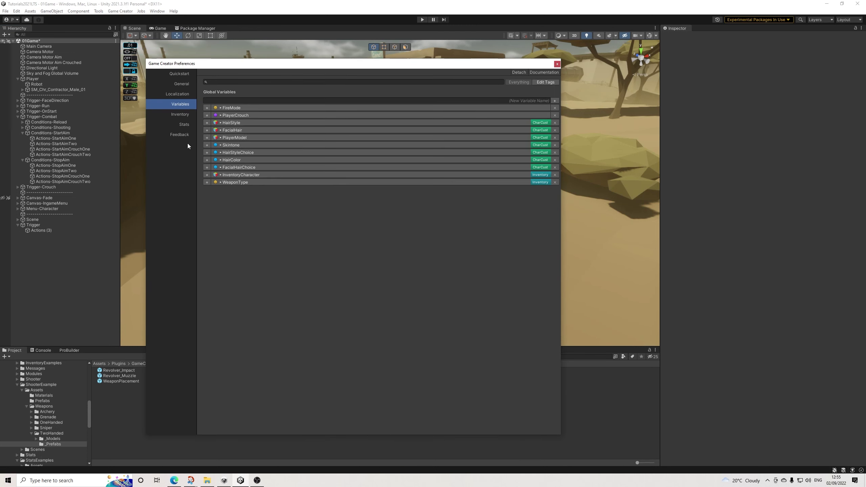
click(180, 115)
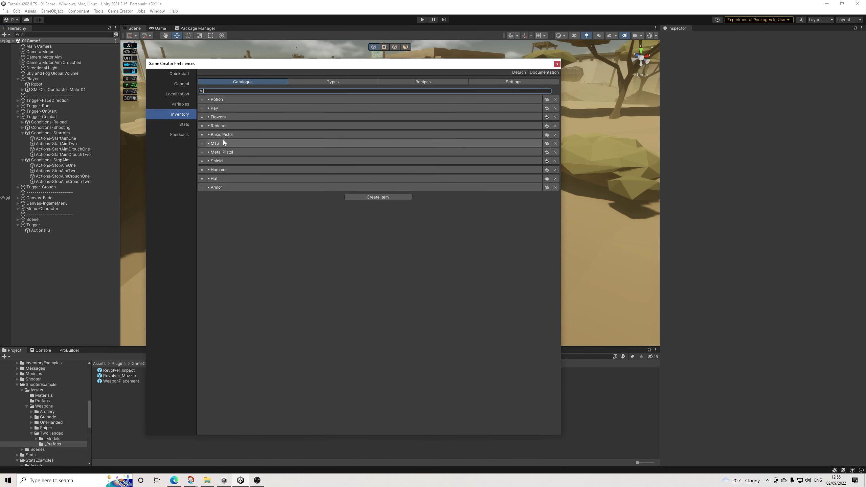
click(214, 143)
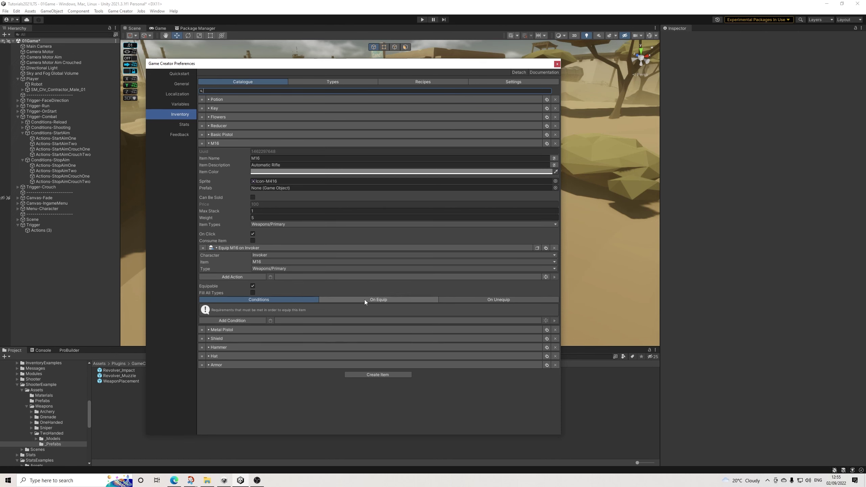
click(244, 143)
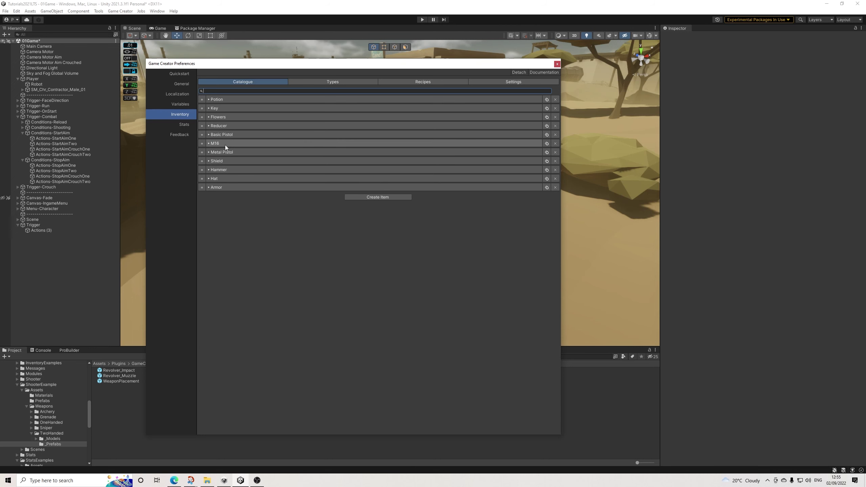
click(224, 144)
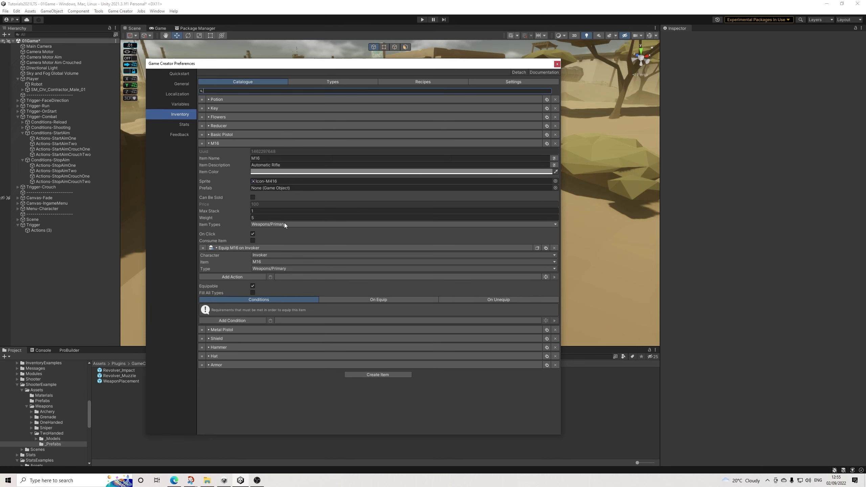
click(343, 301)
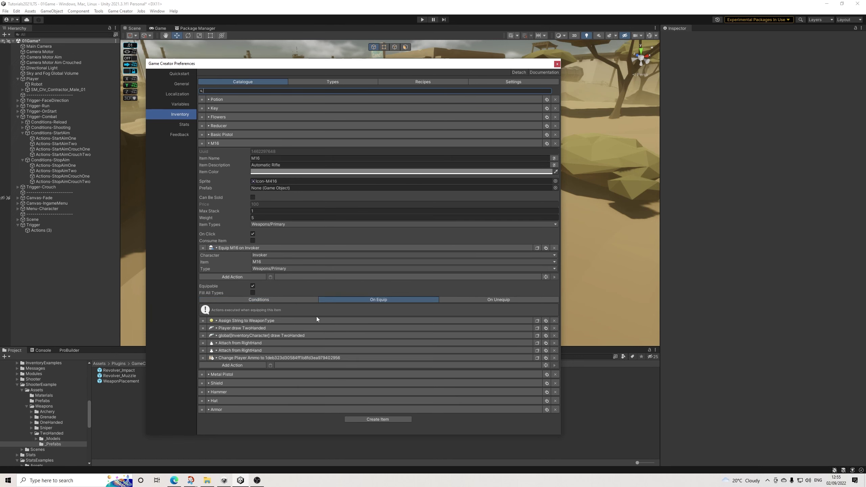
click(244, 367)
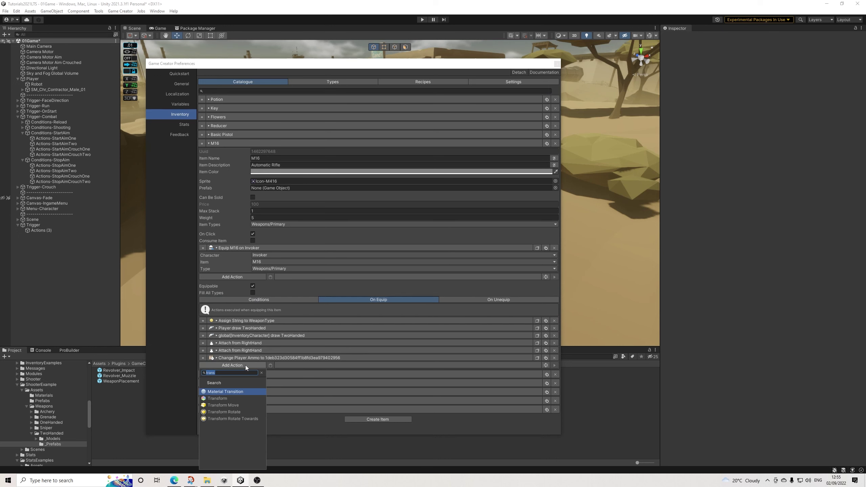
text(she)
key(BackSpace)
key(BackSpace)
key(BackSpace)
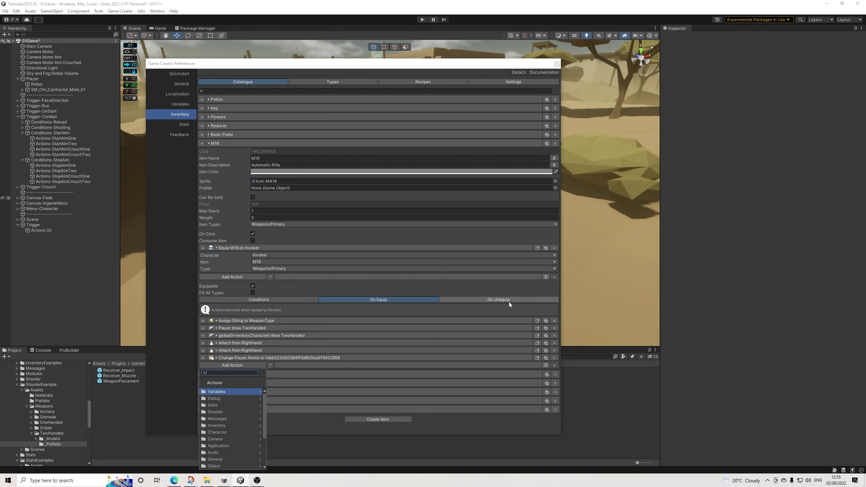
Open the M16 item's On Unequip actions
click(501, 299)
scroll(442, 301, down, 1)
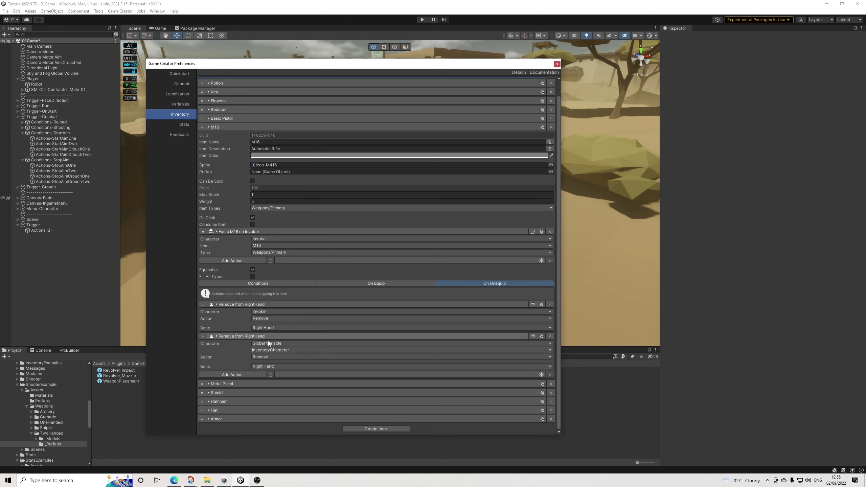
Duplicate the Invoker and InventoryCharacter Attach from RightHand actions in the M16 item's On Equip list
click(356, 283)
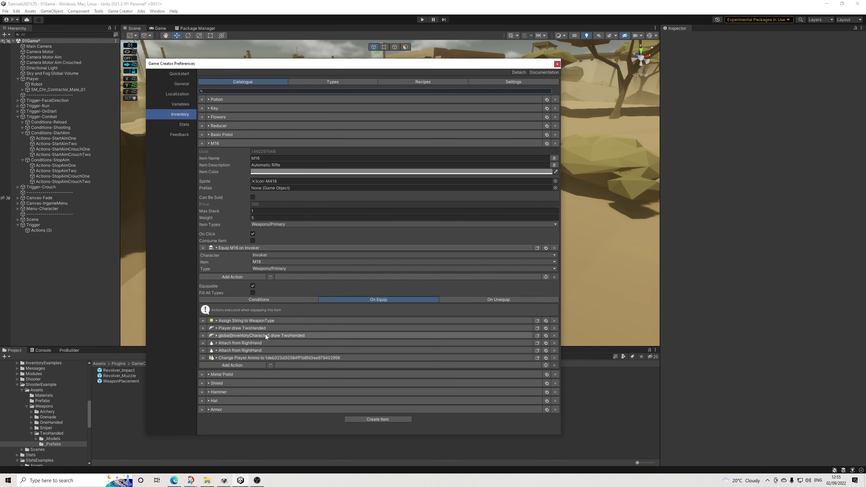
click(420, 351)
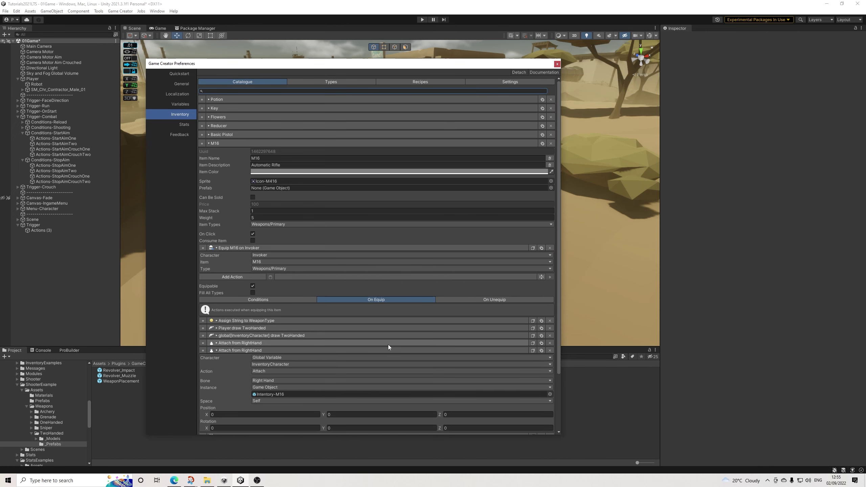
click(303, 341)
scroll(348, 347, down, 1)
scroll(348, 347, down, 1)
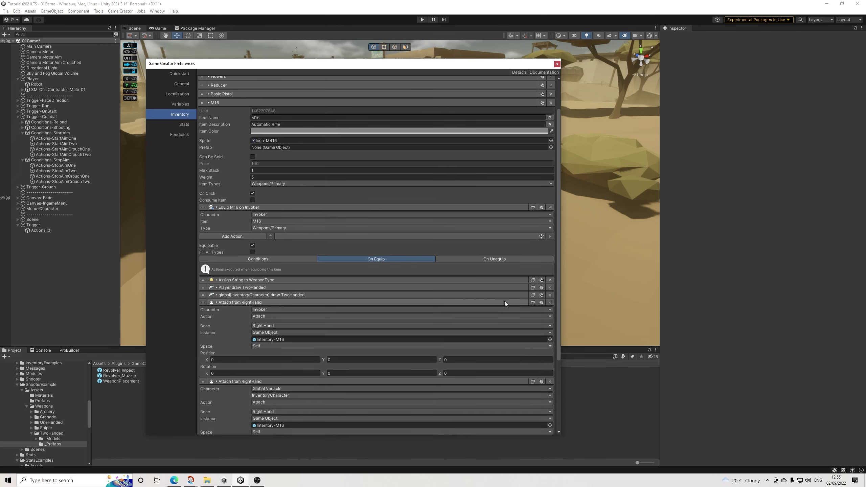
click(542, 302)
scroll(424, 333, down, 6)
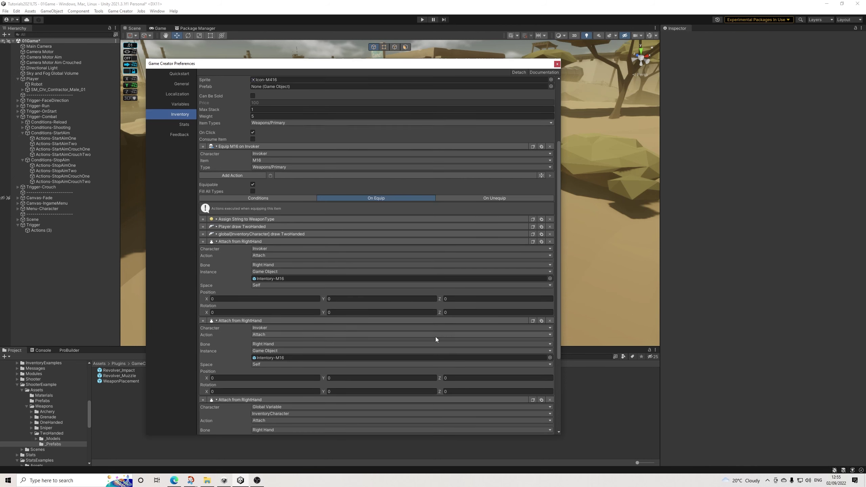
scroll(423, 347, down, 2)
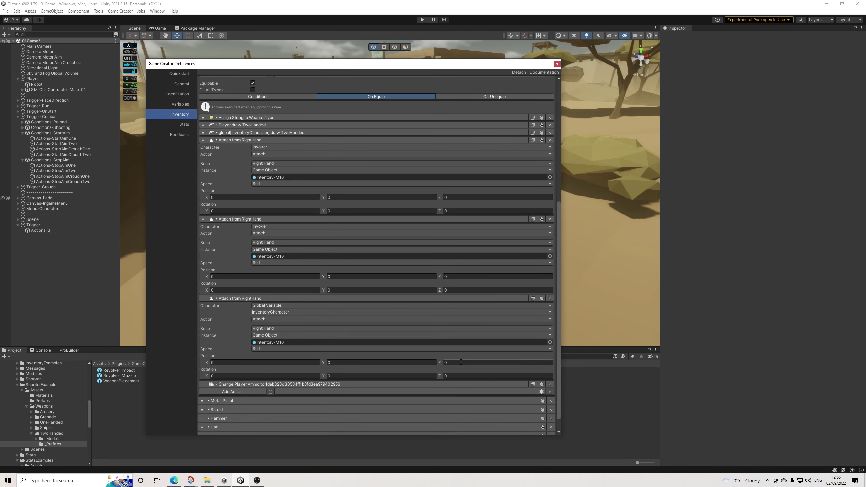
click(542, 299)
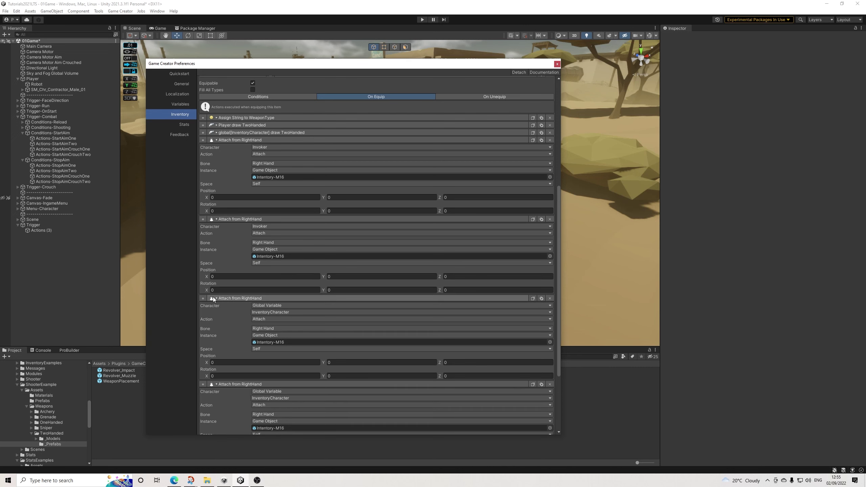
Reorder the M16's attach actions so an InventoryCharacter copy follows the first Invoker one, and collapse the remaining pair
drag(209, 250, 209, 218)
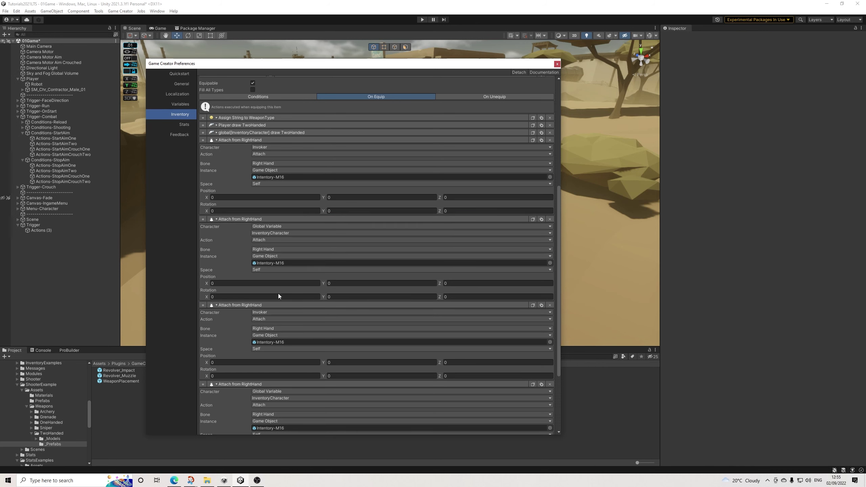
click(251, 305)
click(250, 306)
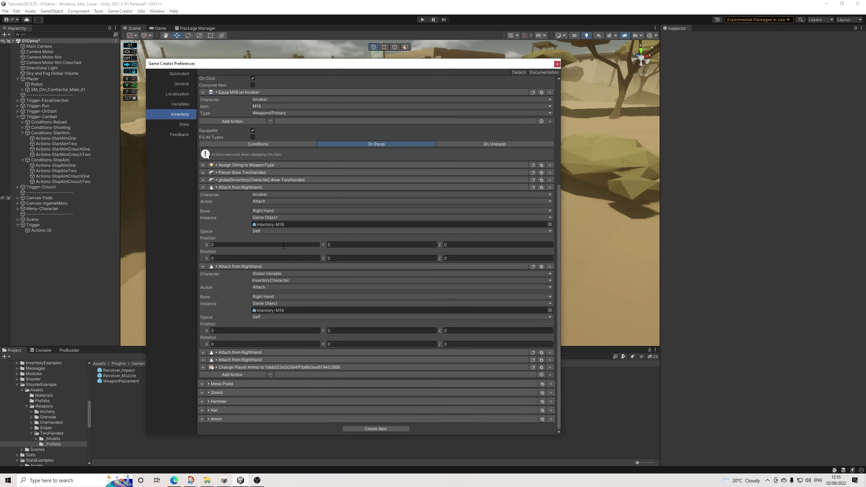
Set the first Invoker and first InventoryCharacter right-hand actions of the M16 to Remove, and collapse both
click(264, 201)
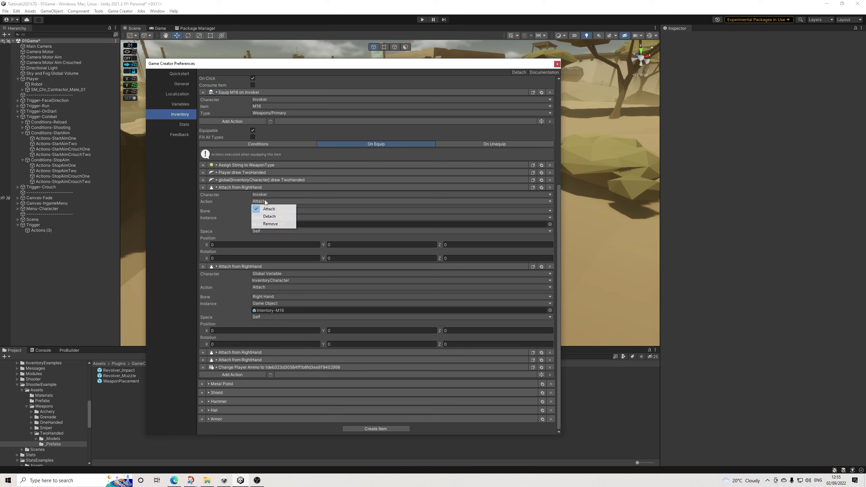
click(270, 224)
click(260, 289)
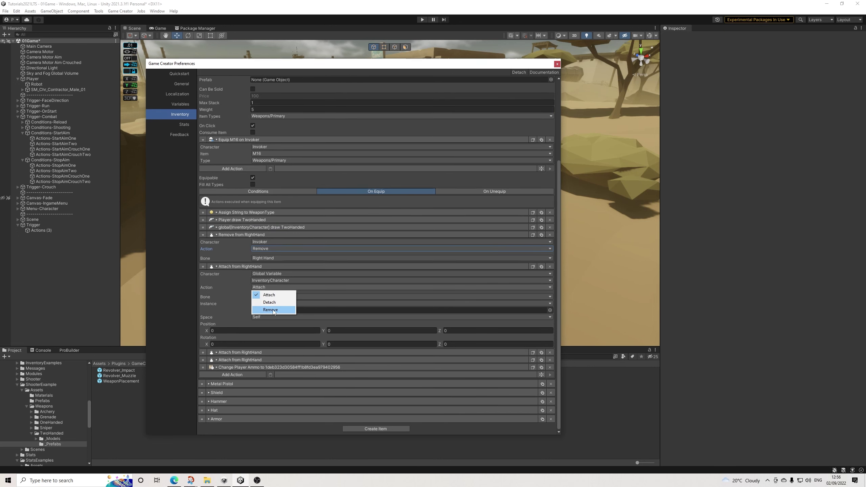
click(273, 310)
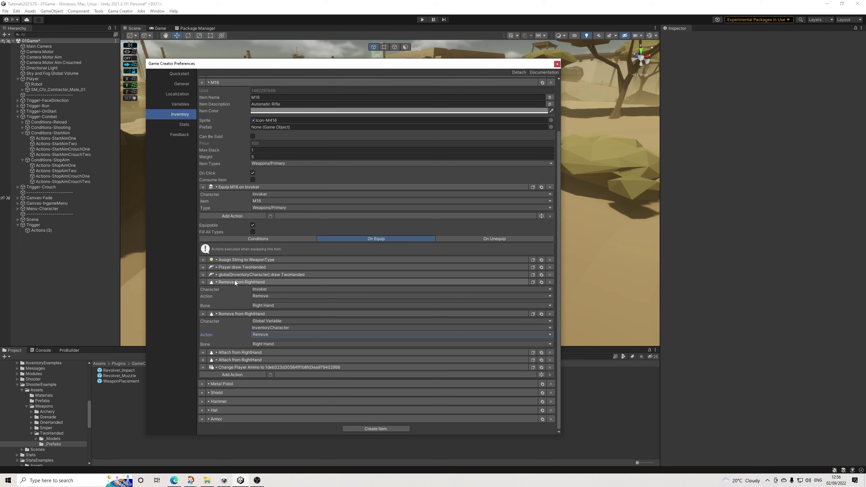
click(229, 314)
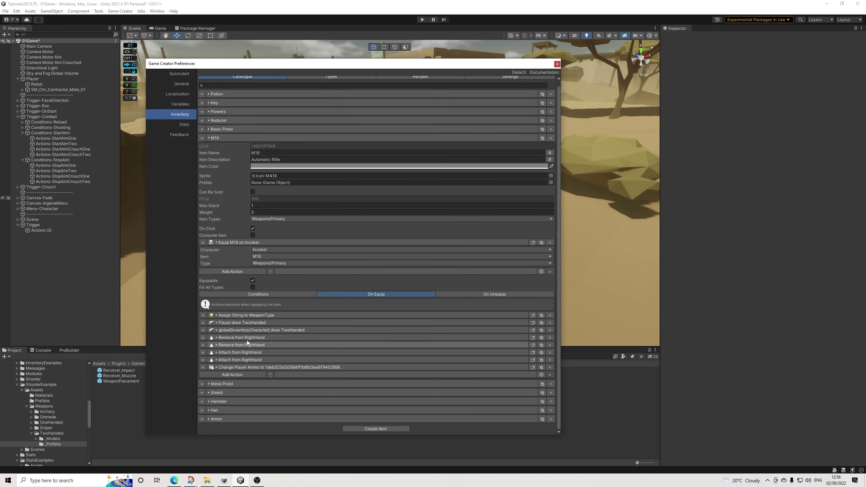
Open the Basic Pistol item's On Equip actions in place of the M16's and check its WeaponType assignment
click(218, 138)
click(233, 135)
click(361, 292)
scroll(360, 292, down, 1)
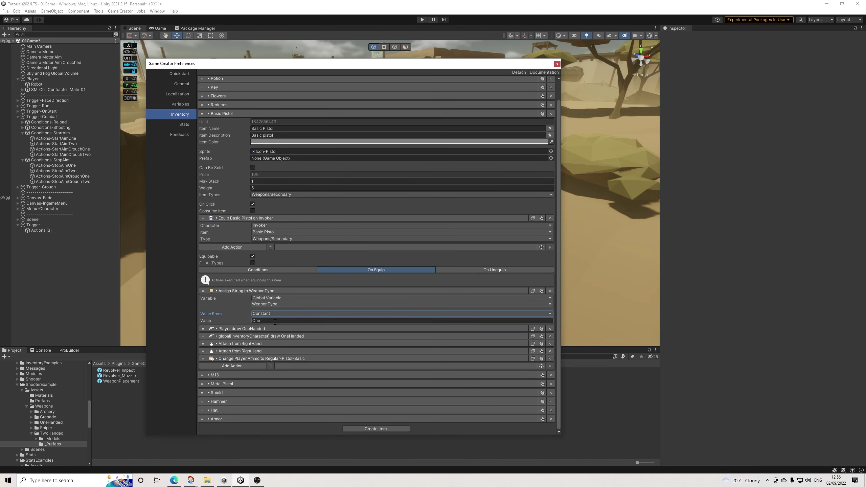
click(252, 329)
click(257, 329)
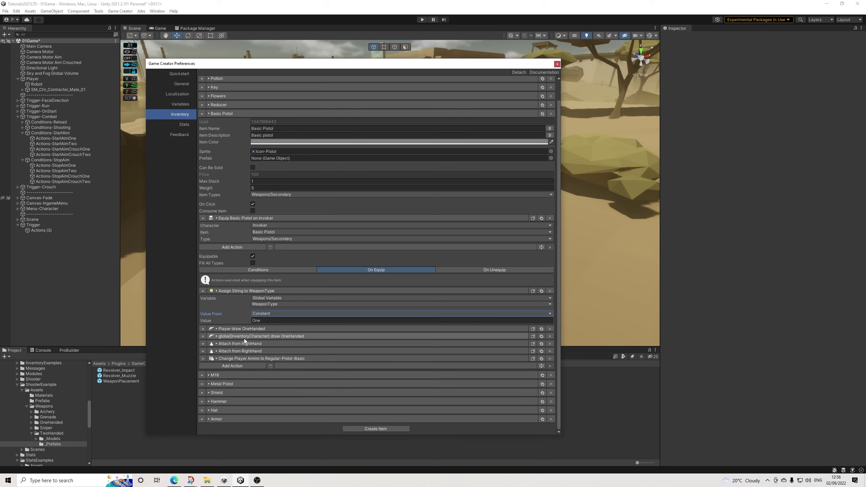
click(242, 292)
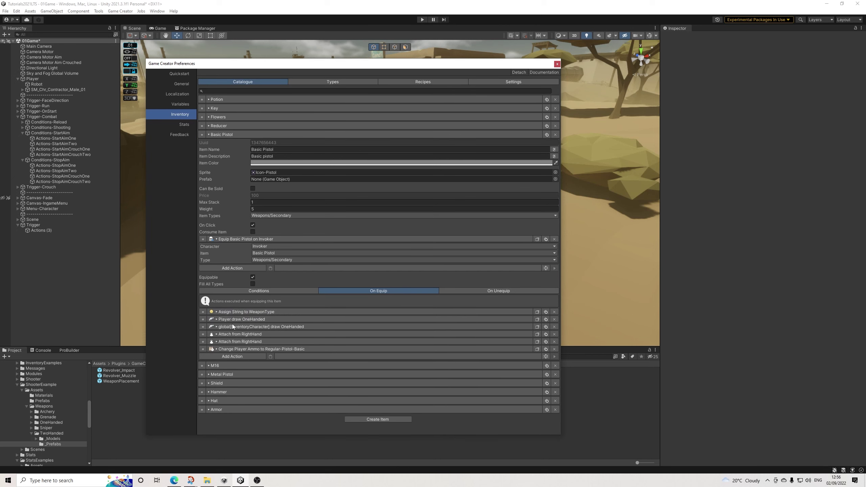
Duplicate the Basic Pistol's Invoker attach action, place it before the other attach actions and set it to Remove
click(546, 335)
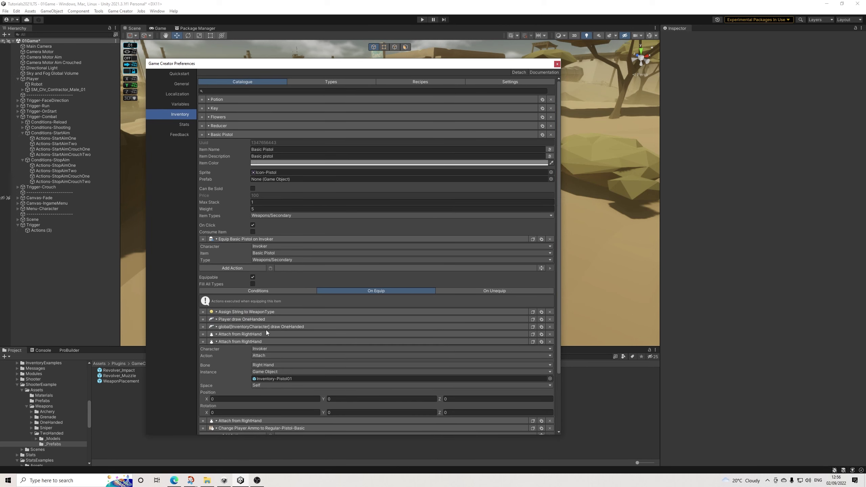
drag(204, 342, 204, 333)
click(260, 349)
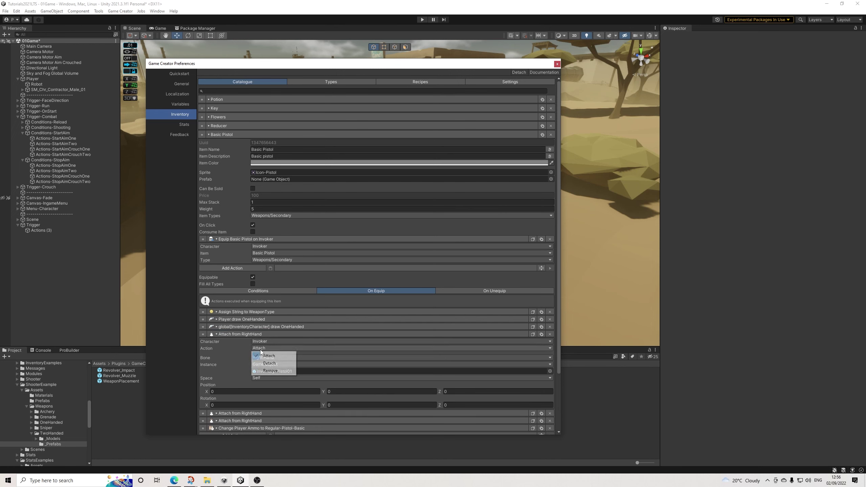
click(270, 370)
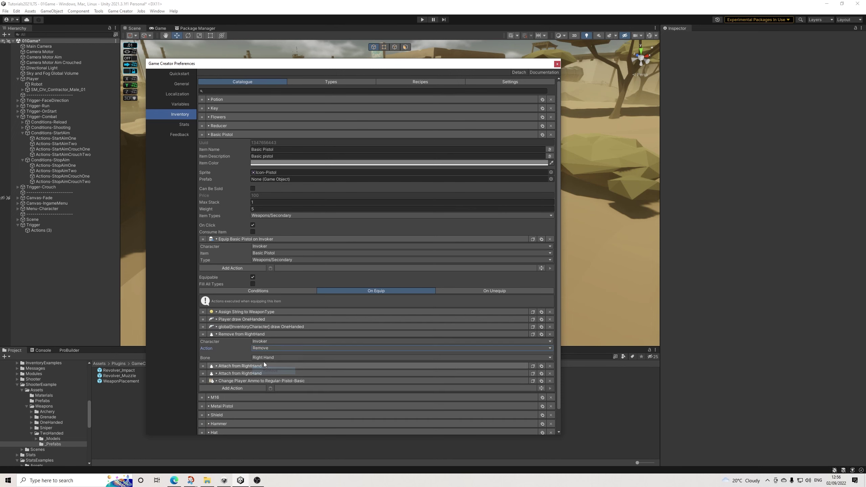
click(248, 335)
Duplicate the Basic Pistol's InventoryCharacter attach action, move it directly below the Invoker Remove action and set it to Remove
click(542, 349)
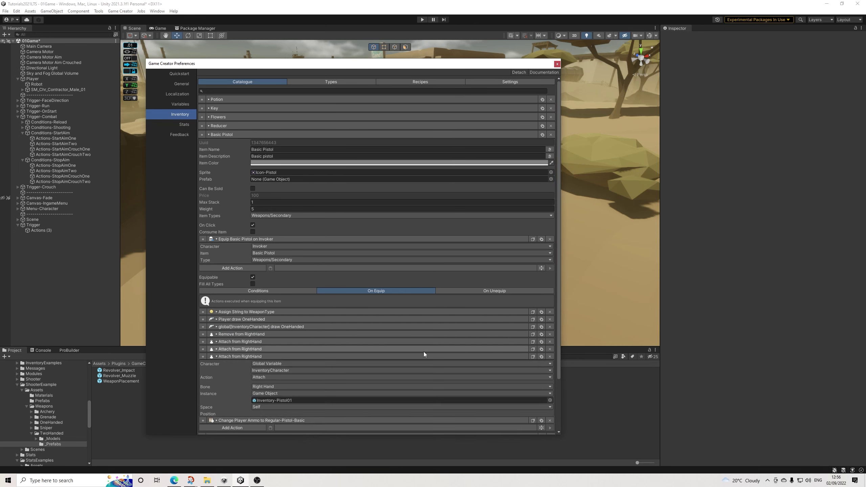
drag(203, 357, 203, 342)
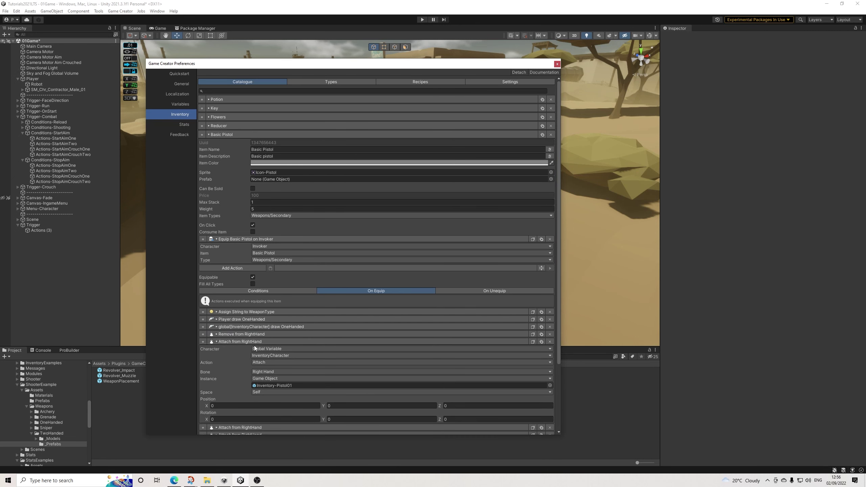
click(260, 362)
click(268, 384)
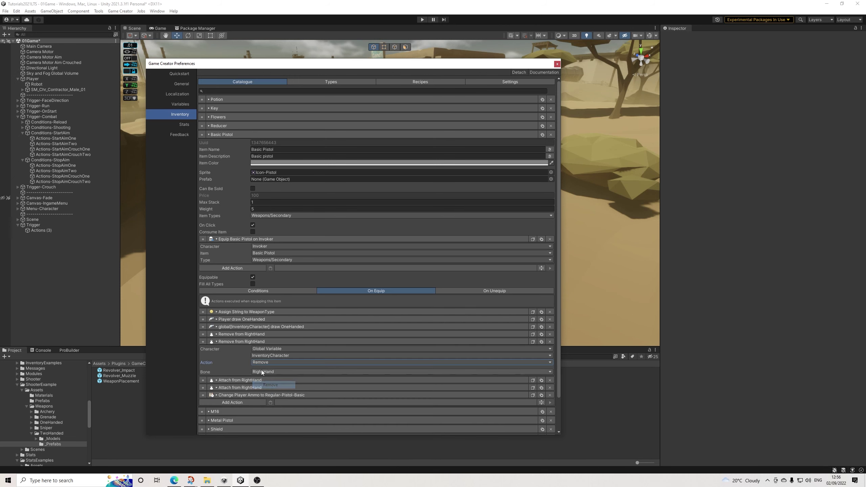
click(241, 341)
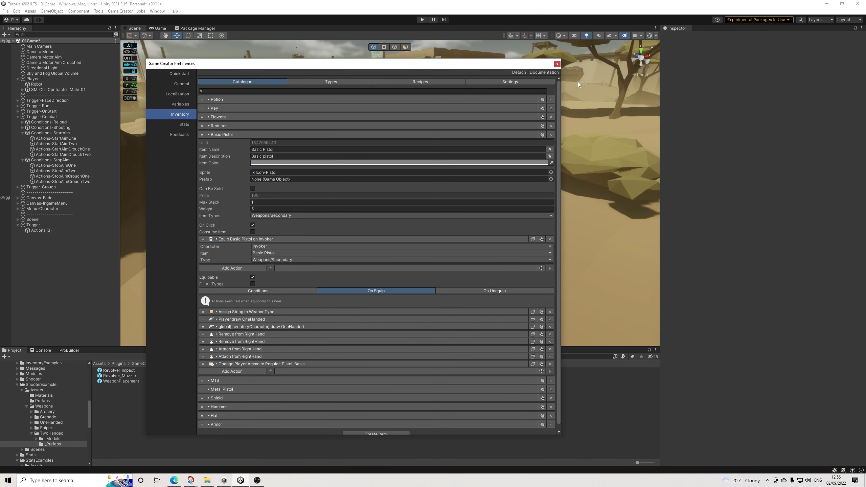
Close the Game Creator preferences and save the scene
click(557, 65)
click(5, 11)
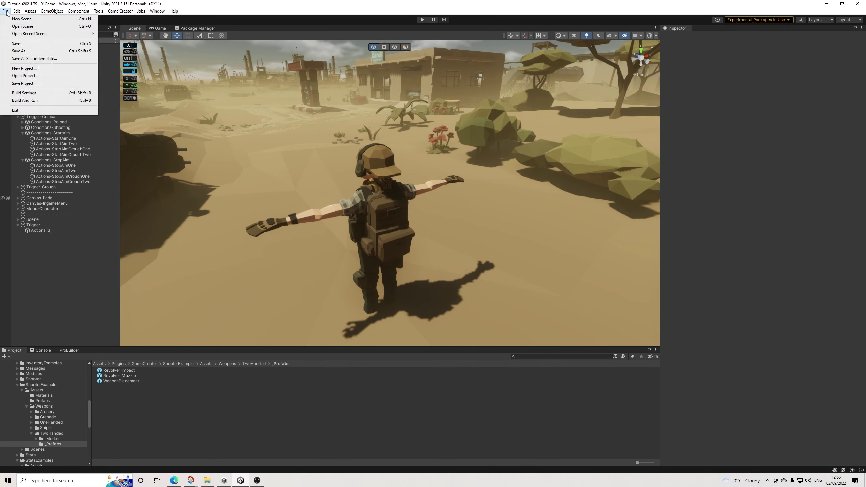
click(15, 44)
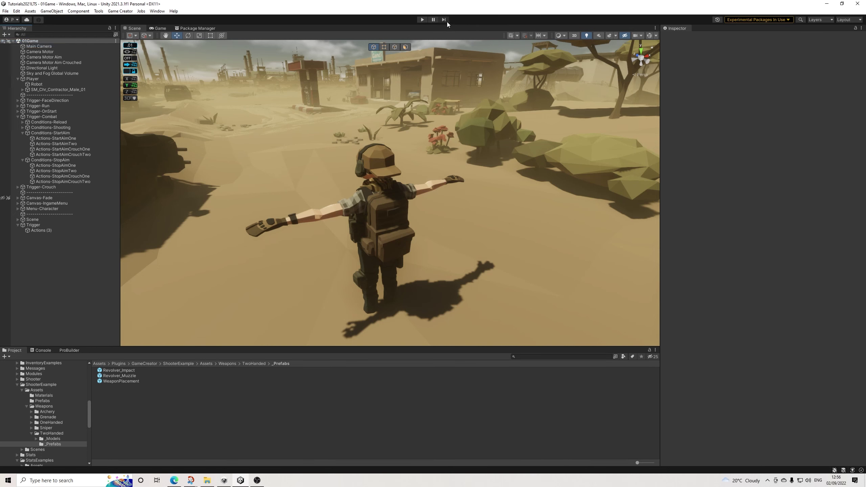
Run the game and test aiming and crouching with the player character
click(423, 19)
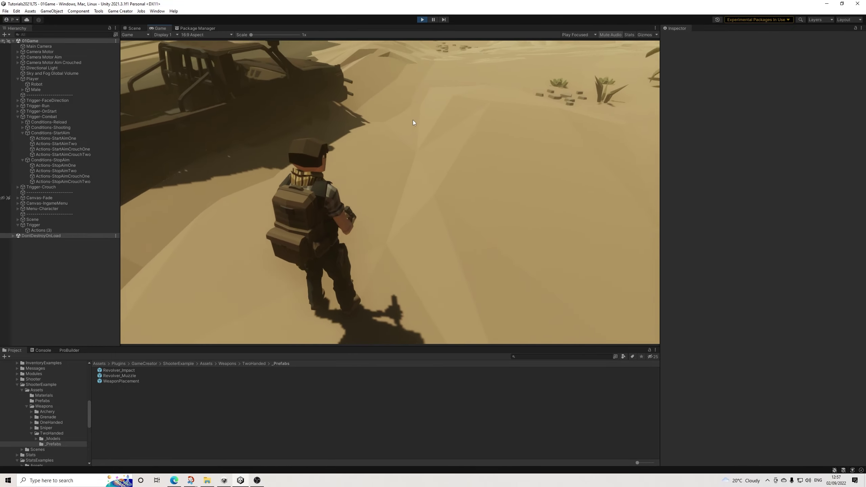
mouse_move(420, 149)
right_down()
mouse_move(408, 144)
mouse_move(413, 155)
right_up()
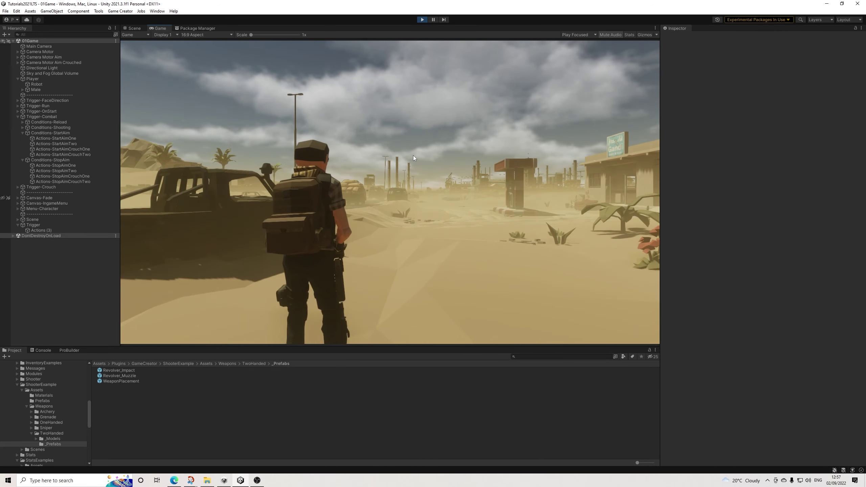
right_click(413, 156)
key(c)
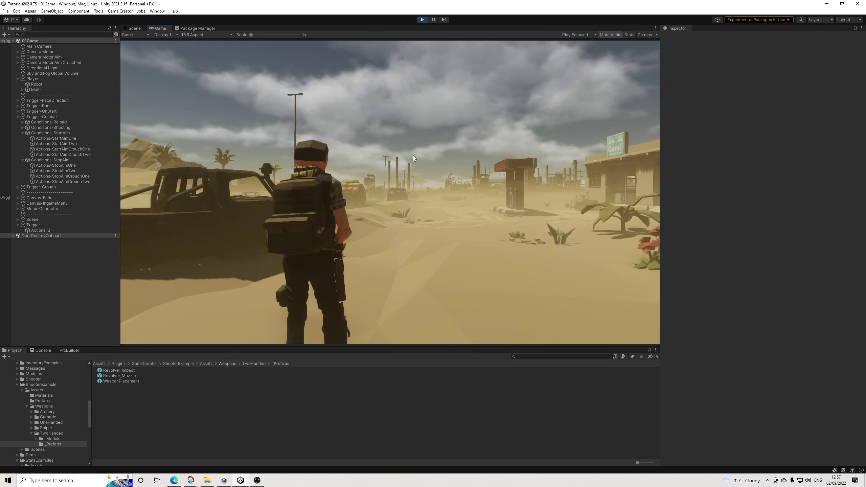
Equip the M16 from the in-game inventory and select the rifle in the character's hand in the Scene view
key(Tab)
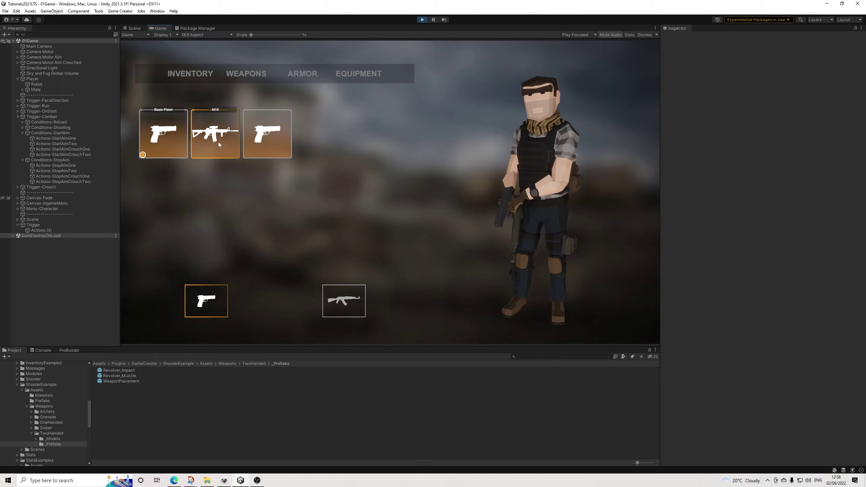
click(218, 142)
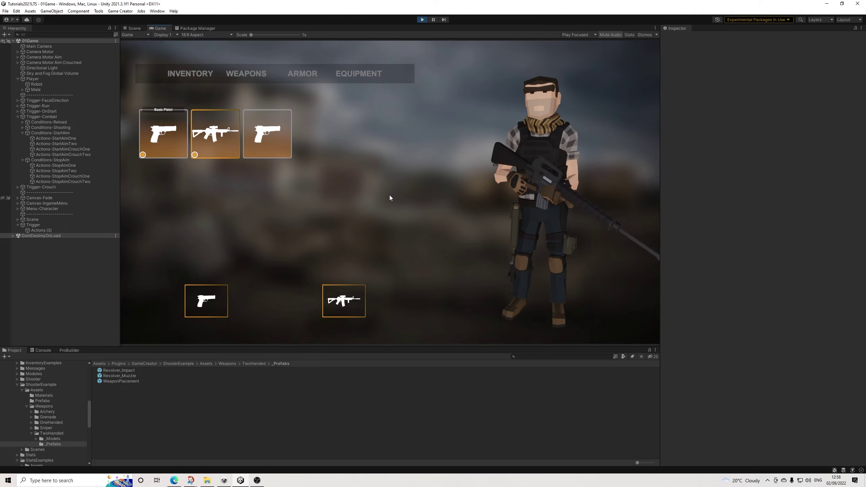
key(Tab)
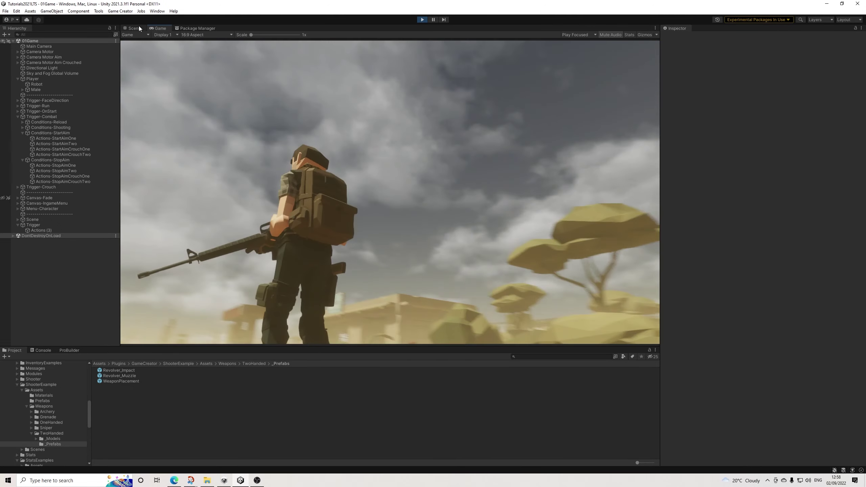
click(140, 28)
click(338, 206)
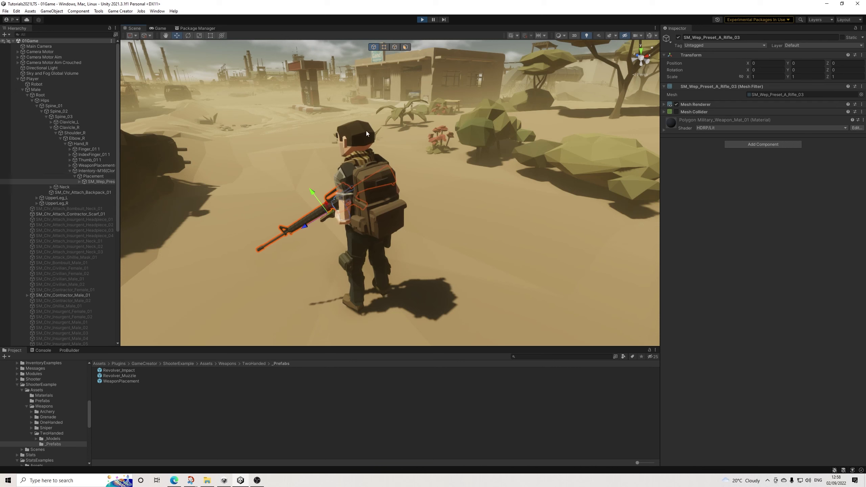
Return to the Game view and test aiming the M16 while walking the character forward
click(163, 29)
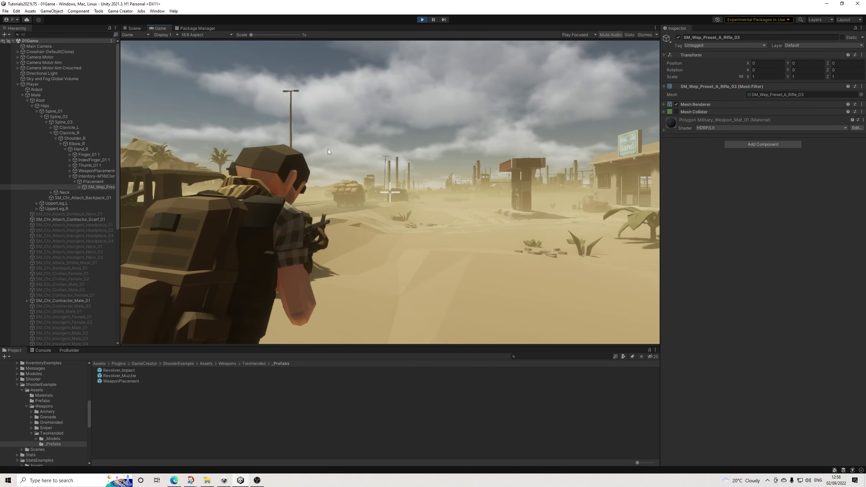
mouse_move(327, 149)
right_down()
mouse_move(357, 150)
mouse_move(302, 145)
mouse_move(319, 147)
right_up()
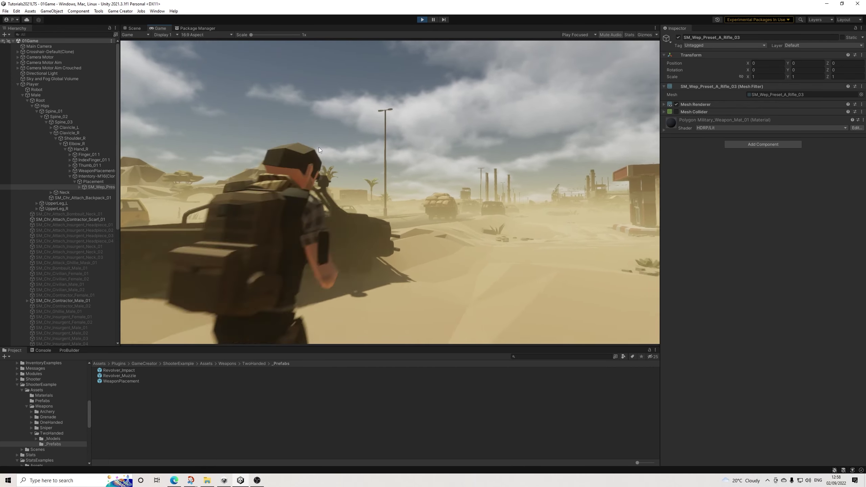
key(w)
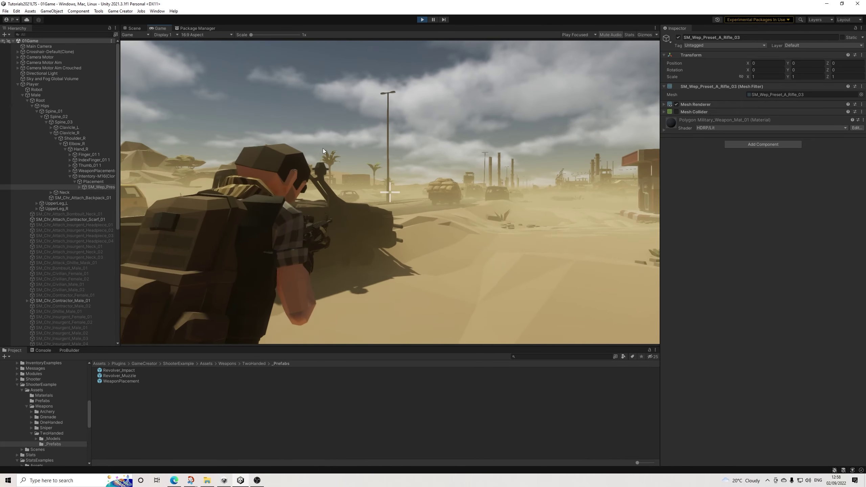
mouse_move(294, 149)
right_down()
mouse_move(240, 148)
mouse_move(282, 152)
right_up()
key(w)
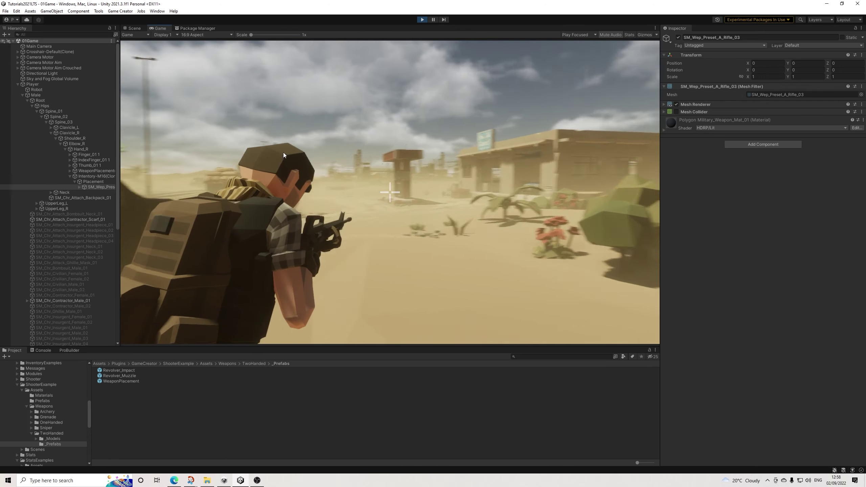
Repeatedly aim the equipped M16 in the running game to check the character's aiming pose
right_click(283, 151)
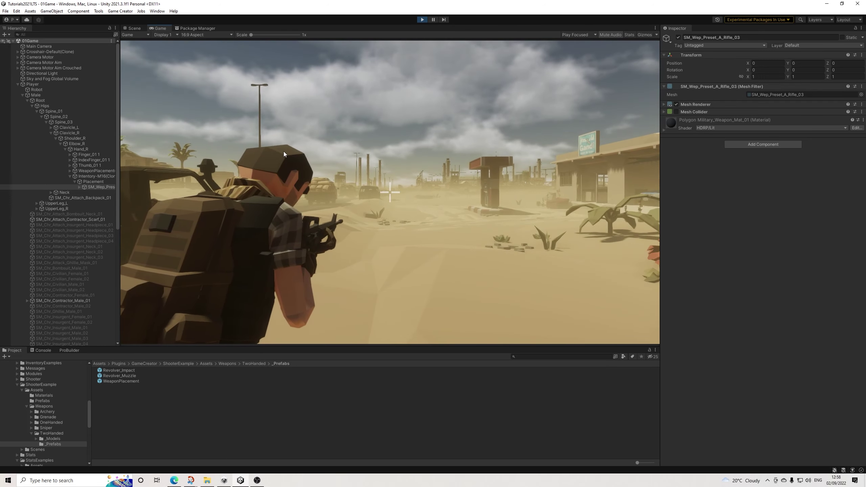
right_click(284, 152)
mouse_move(283, 151)
right_down()
mouse_move(216, 155)
mouse_move(273, 157)
right_up()
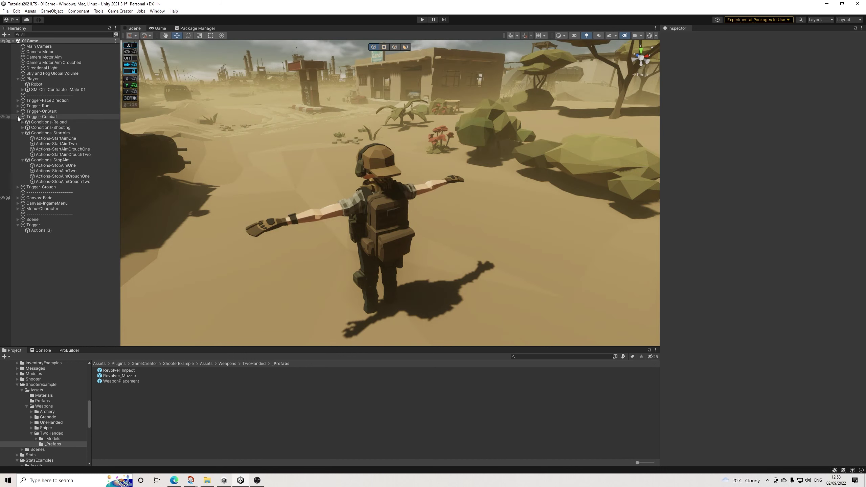
Save the scene and collapse the Trigger-Combat, Player and Trigger objects in the hierarchy
click(18, 117)
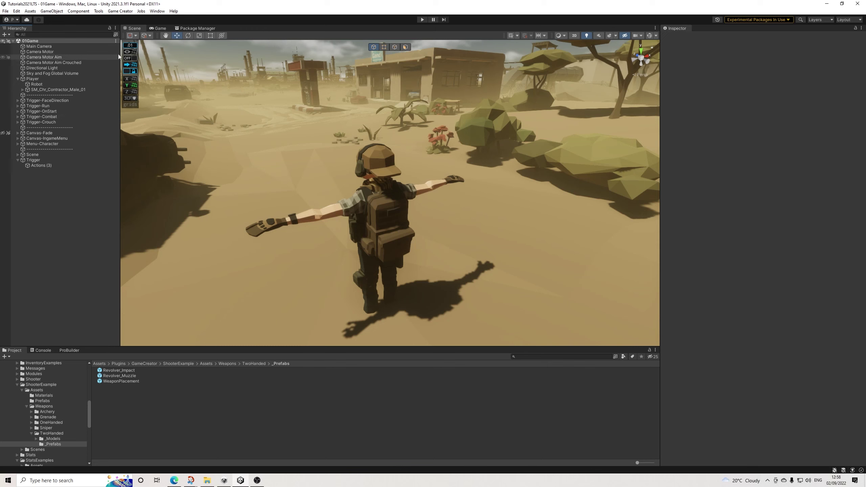
click(5, 12)
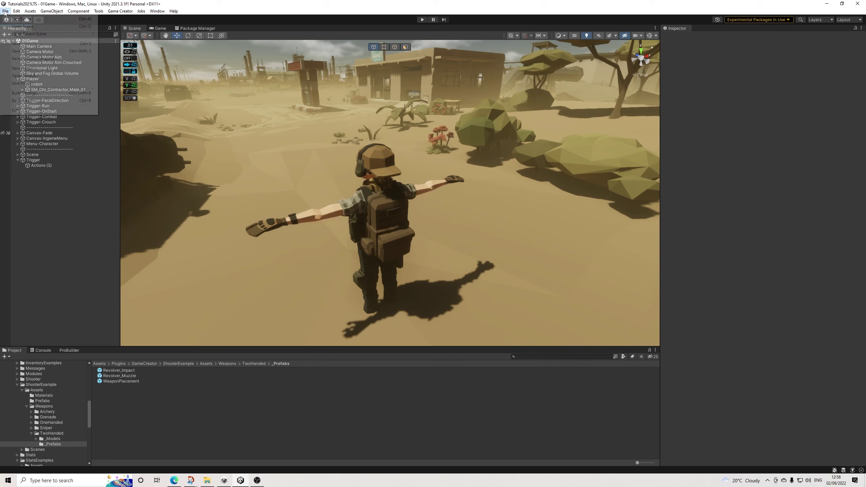
click(21, 43)
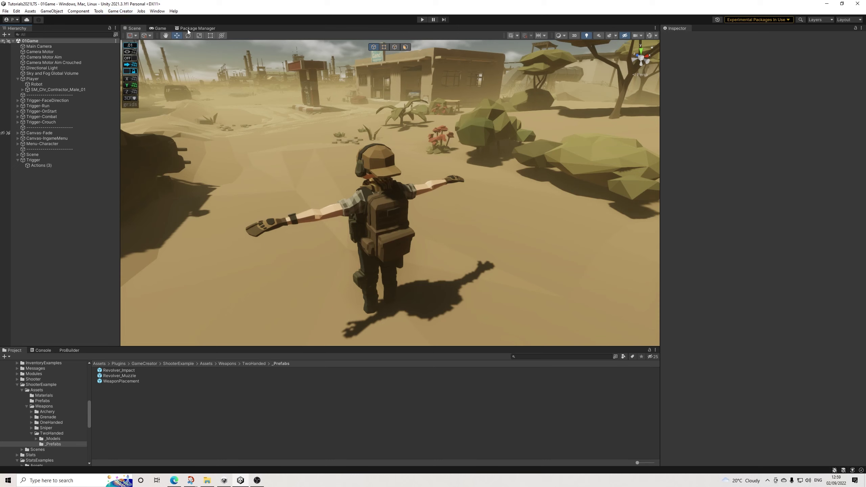
click(17, 80)
click(18, 149)
Set the Canvas Group alpha of Canvas-IngameMenu to 1 with the Game view showing
click(158, 29)
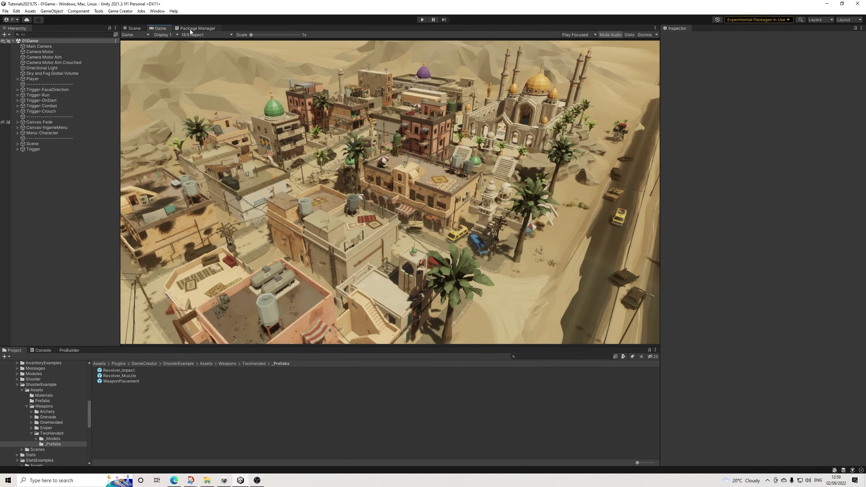
click(193, 28)
click(161, 28)
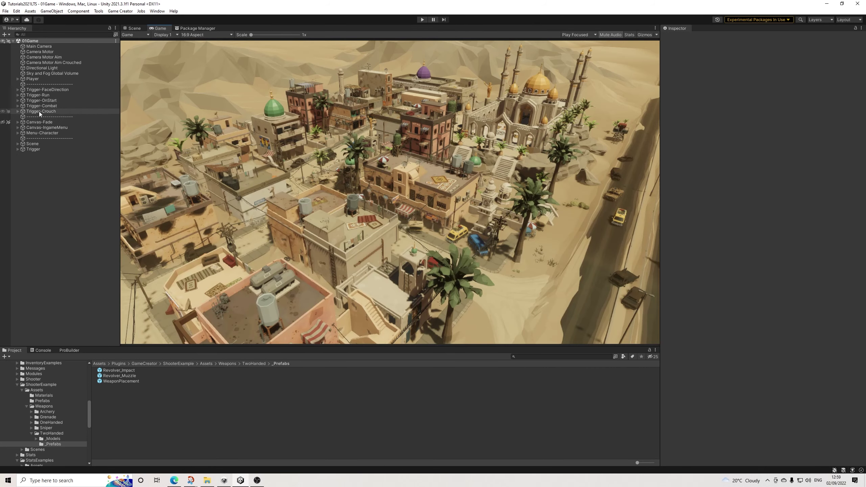
click(17, 128)
click(18, 128)
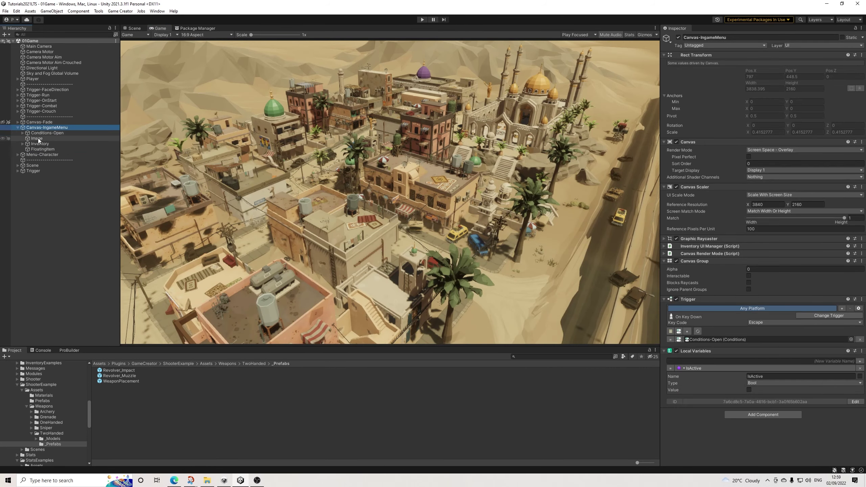
click(763, 269)
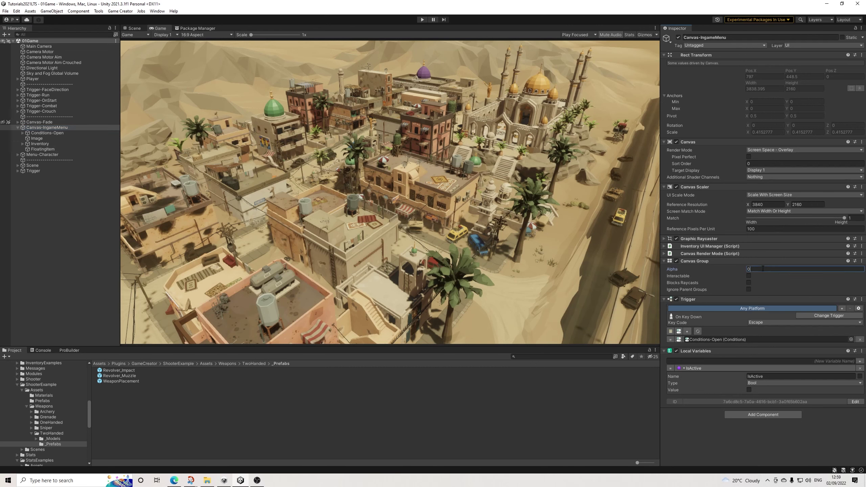
text(1)
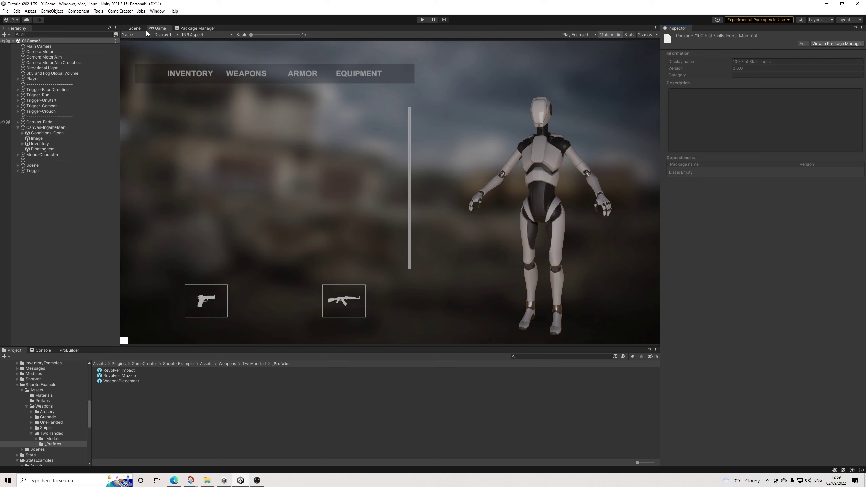
Return to the Scene view, save the scene, and set Canvas-IngameMenu's Canvas Group alpha to 0
click(134, 28)
click(5, 11)
click(88, 33)
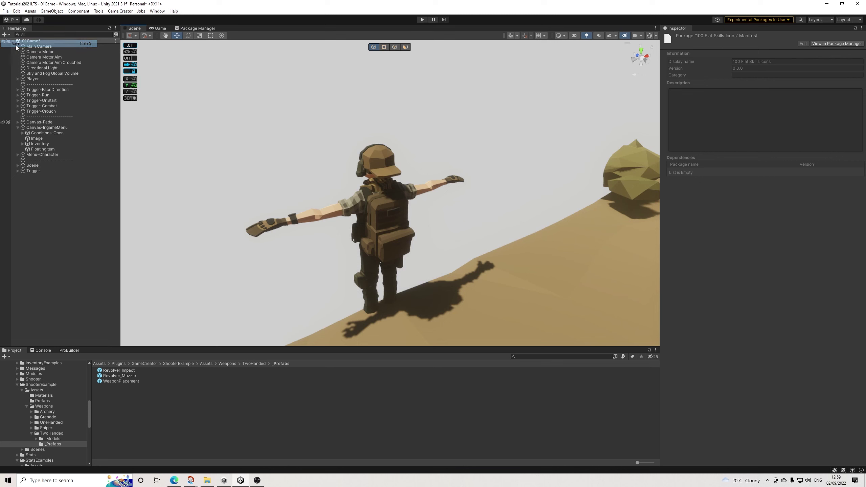
click(53, 130)
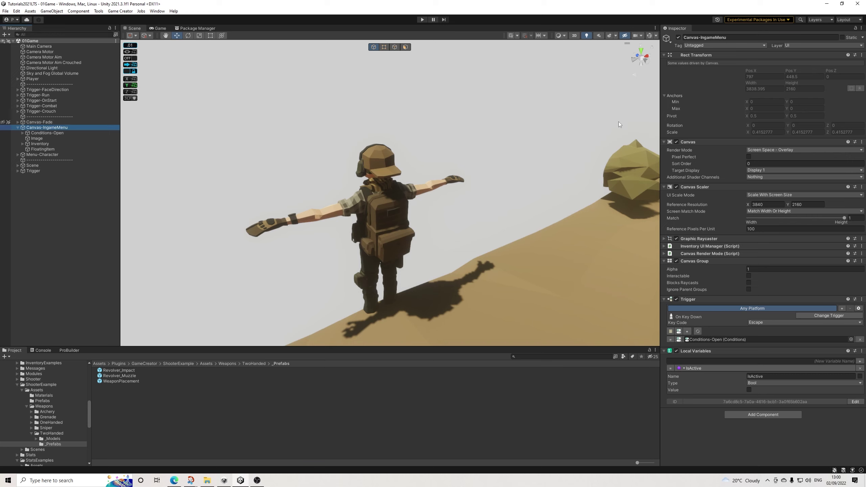
click(772, 271)
text(0)
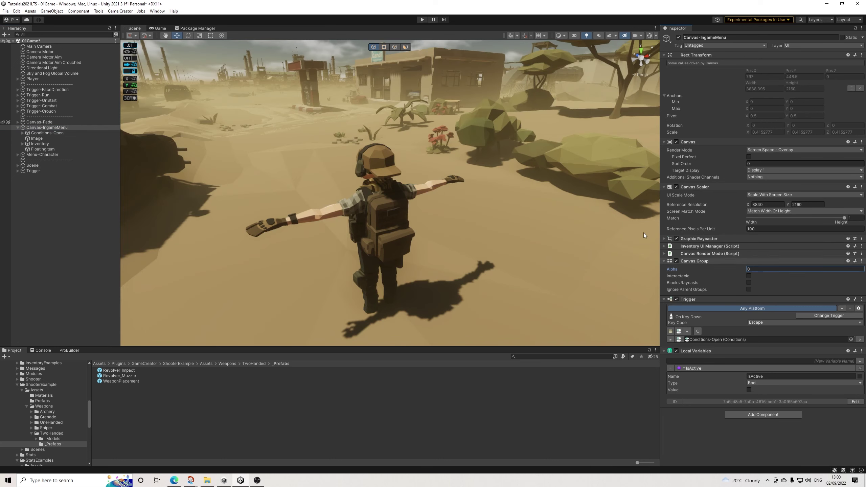
Add another Trigger component to Trigger-Combat and delete the standalone Trigger object from the scene
click(17, 127)
click(32, 150)
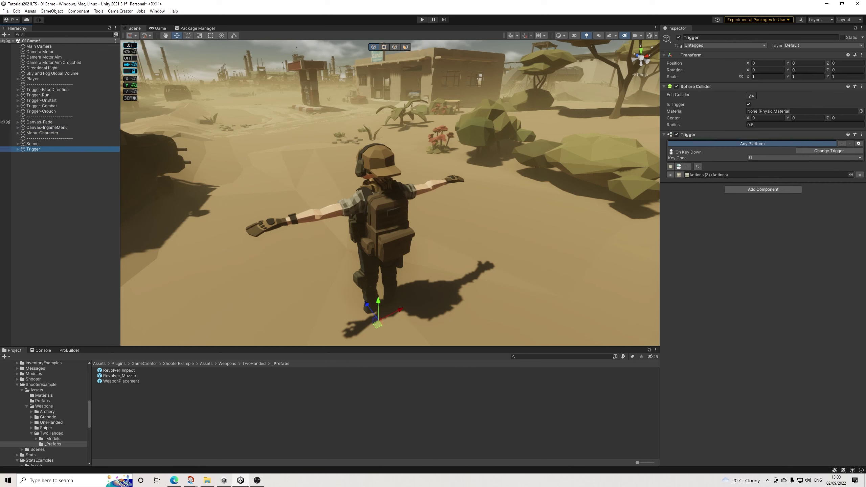
click(862, 86)
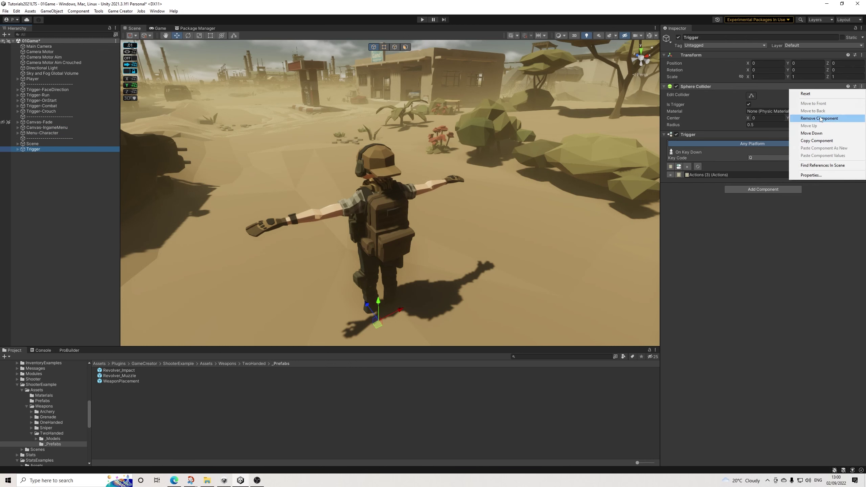
click(43, 106)
click(745, 298)
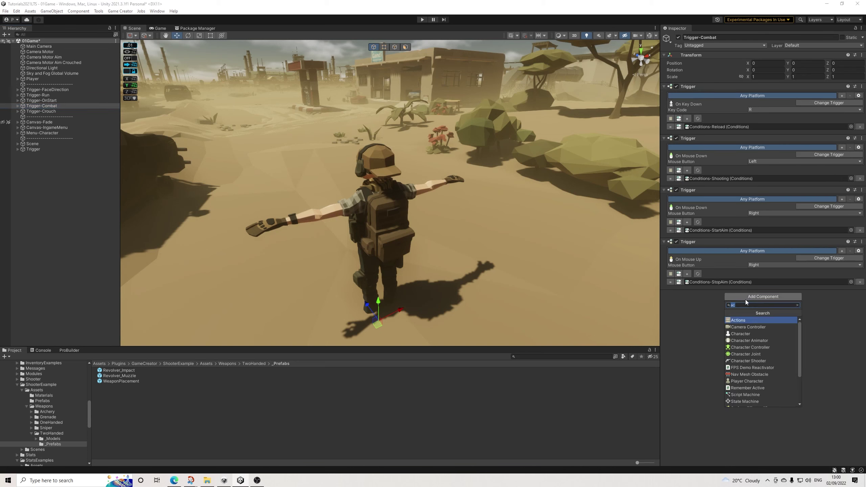
text(trigger)
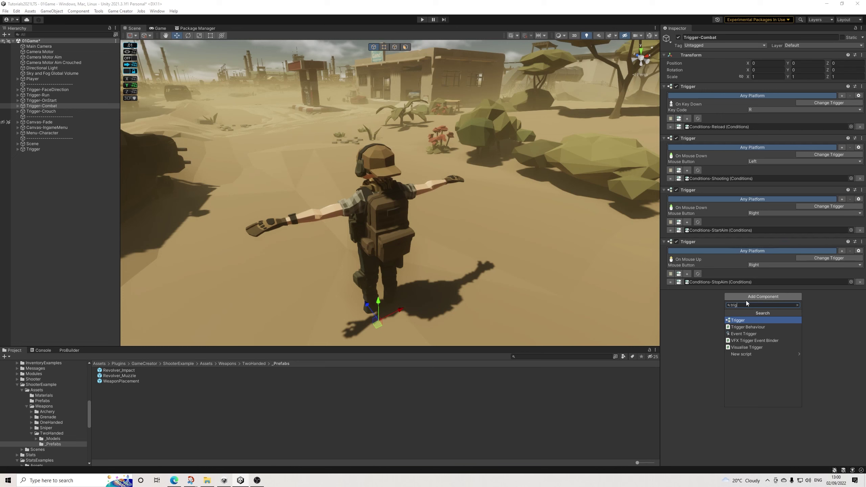
key(Return)
click(34, 150)
key(Delete)
Change the event of the newly added trigger on Trigger-Combat to On Key Down
click(52, 106)
click(832, 312)
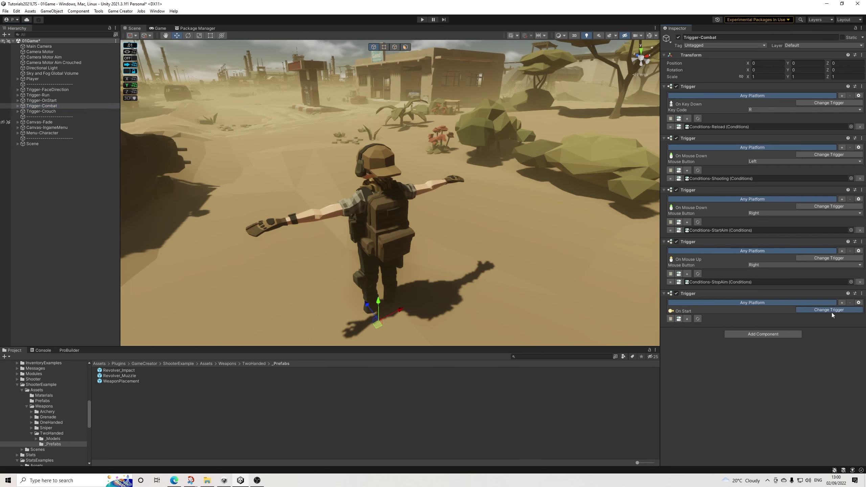
text(q)
key(BackSpace)
text(key)
key(Down)
key(Down)
key(Return)
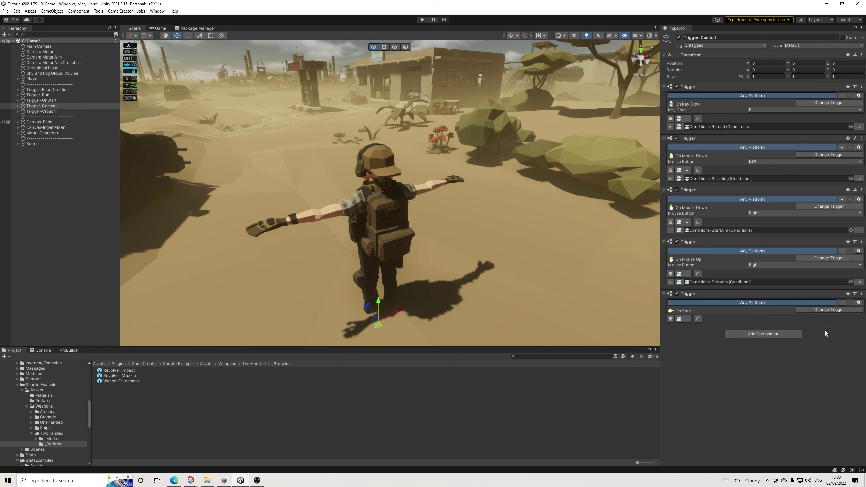
Set the key code of Trigger-Combat's new On Key Down trigger to Q
click(761, 320)
key(Down)
key(Down)
key(Down)
key(Down)
key(Down)
key(Down)
key(Down)
key(Down)
key(Down)
key(Down)
key(Down)
key(Down)
key(Down)
key(Down)
key(Down)
key(Down)
key(Down)
key(Down)
key(Down)
key(Down)
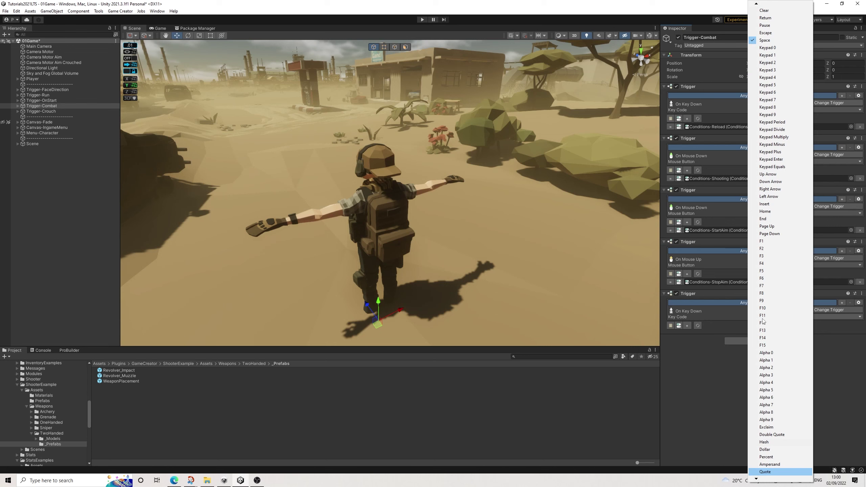
key(Return)
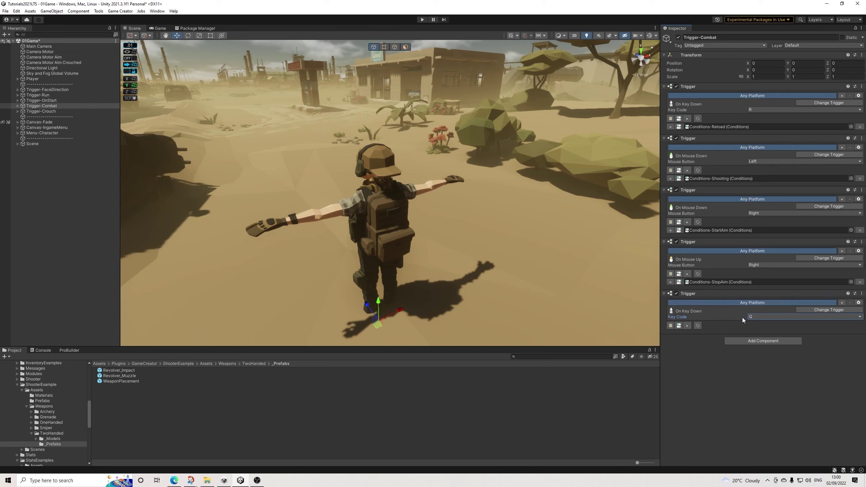
Create a Conditions object for the Q key trigger and rename it Conditions-SwapWeapons
click(680, 328)
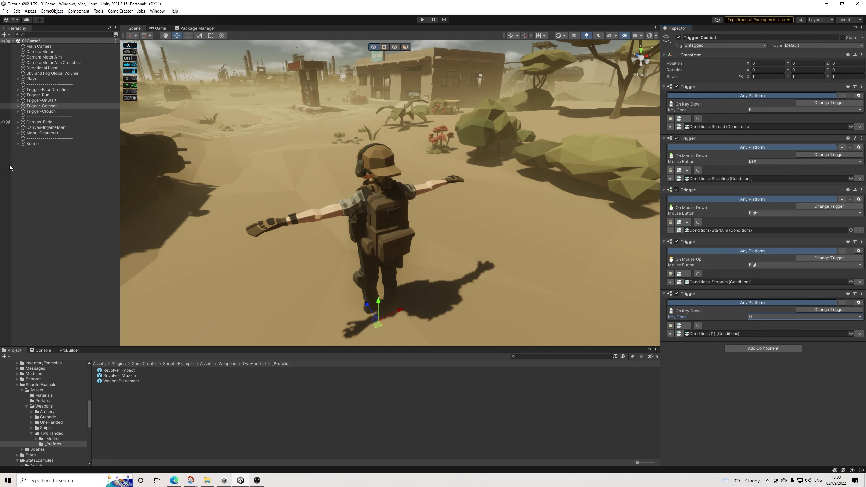
click(17, 106)
click(18, 106)
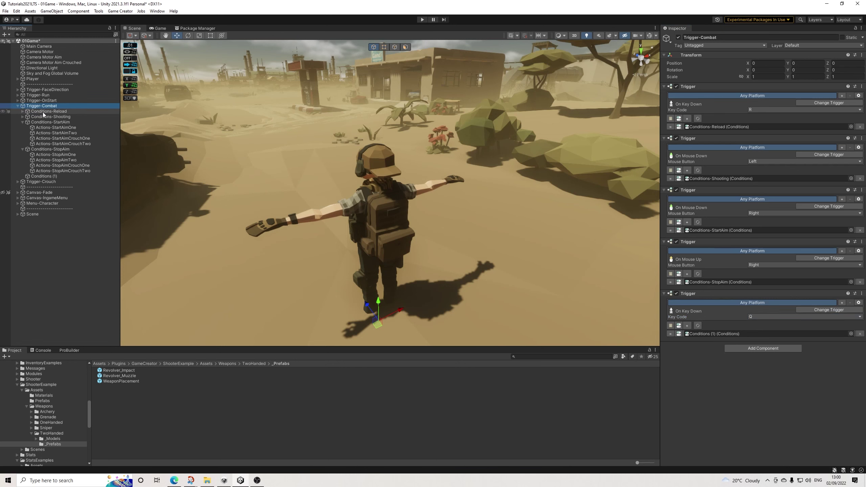
click(23, 128)
click(23, 127)
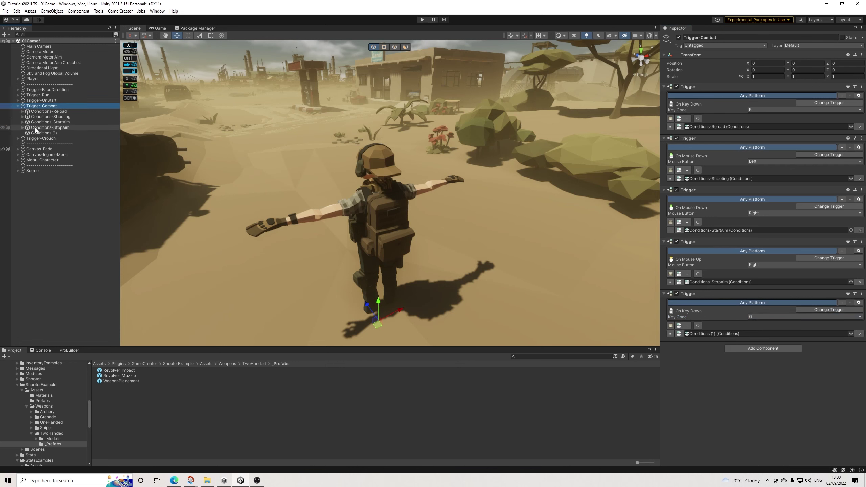
click(54, 132)
drag(703, 37, 736, 44)
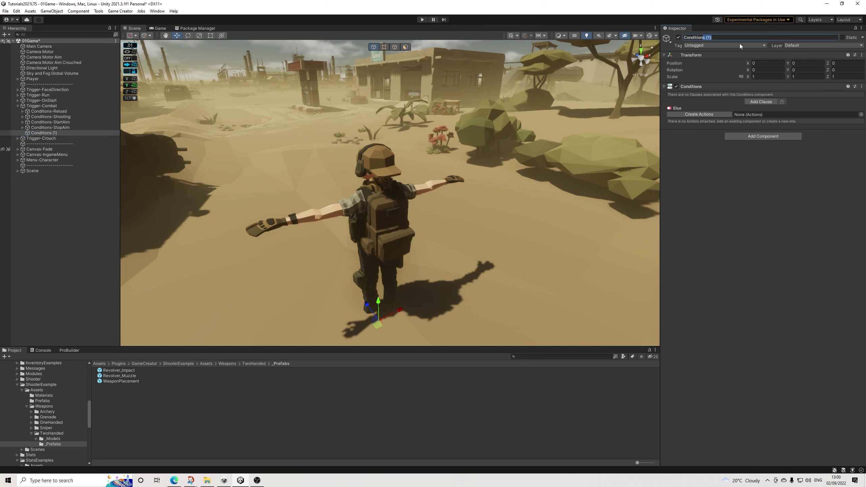
text(s-SwapWeapons)
key(Return)
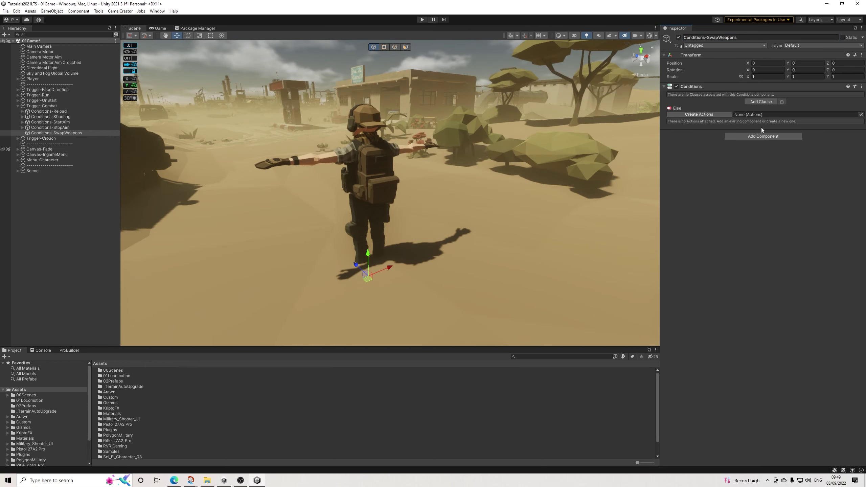
Add two clauses to Conditions-SwapWeapons and make the first compare the global string variable WeaponType with One
click(751, 102)
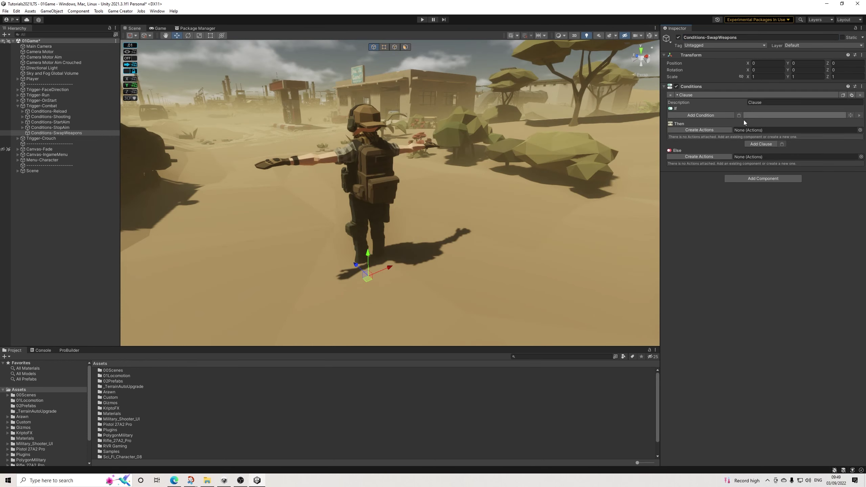
click(750, 146)
click(700, 115)
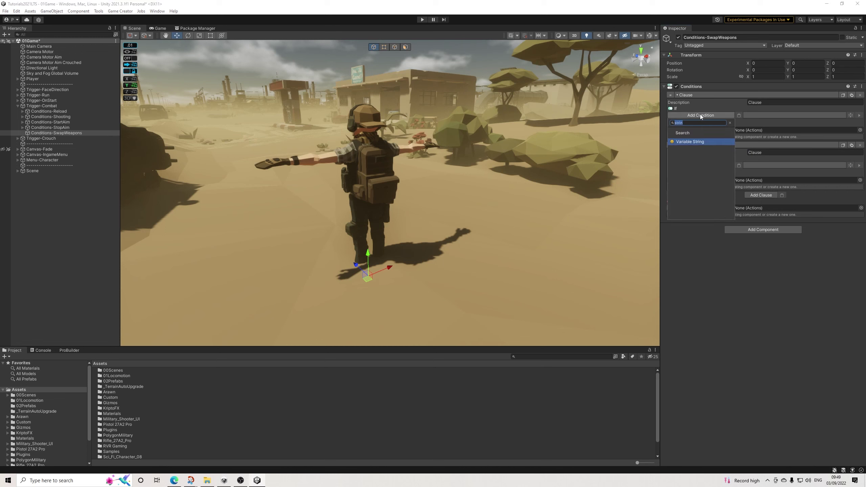
click(700, 141)
click(759, 129)
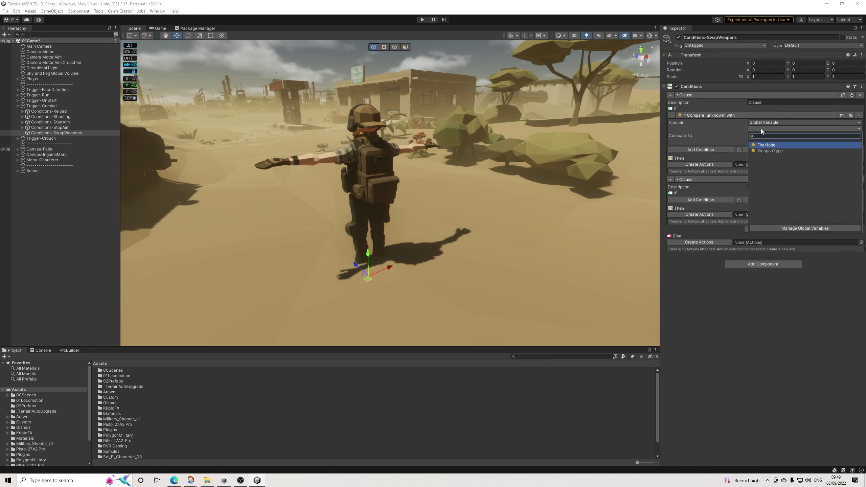
click(767, 151)
text(One)
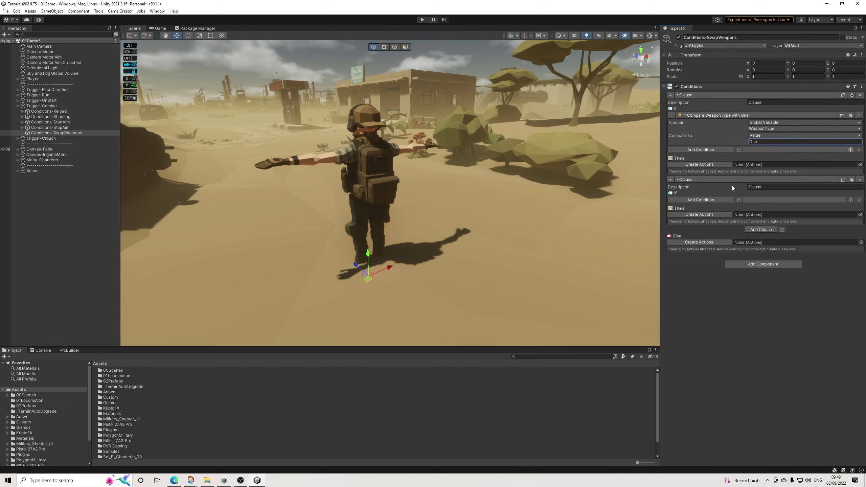
Copy the WeaponType condition into the second clause and set its comparison value to Two
click(840, 115)
click(740, 199)
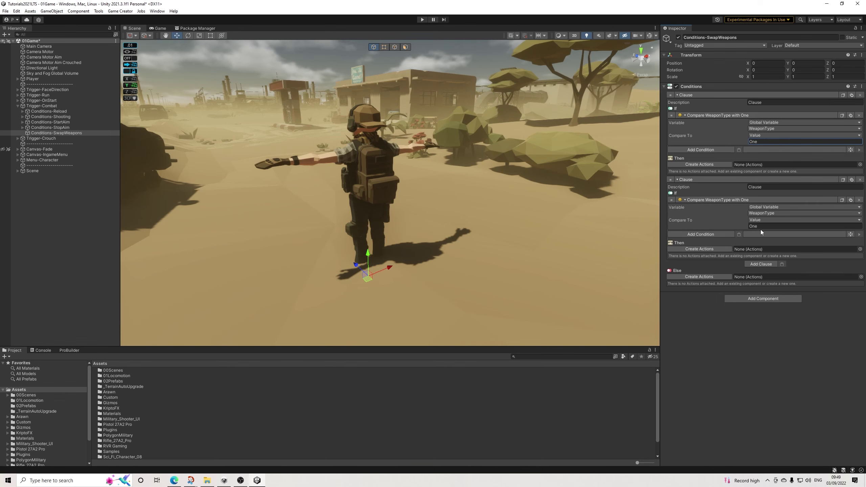
click(764, 227)
text(Two)
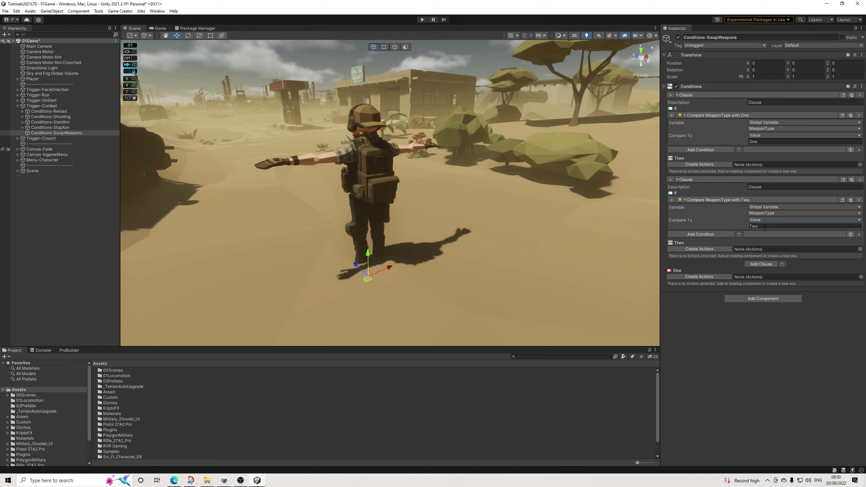
Create an Actions object for the Then part of each of the two WeaponType clauses
click(712, 250)
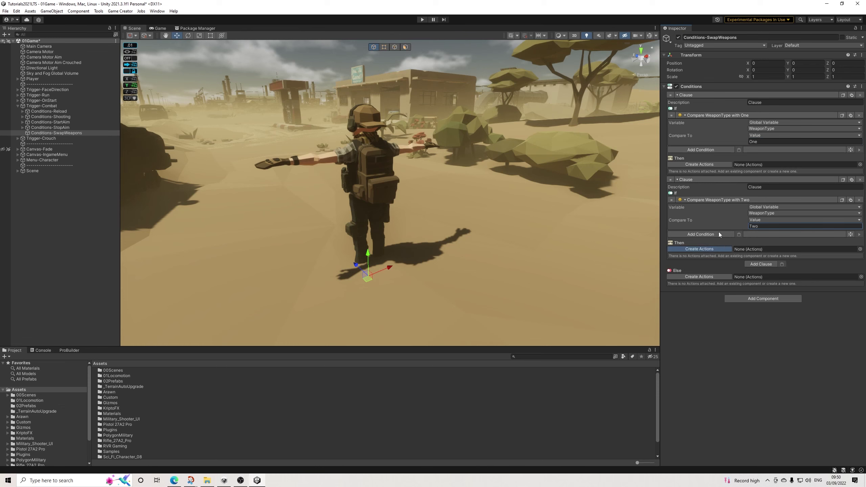
click(715, 163)
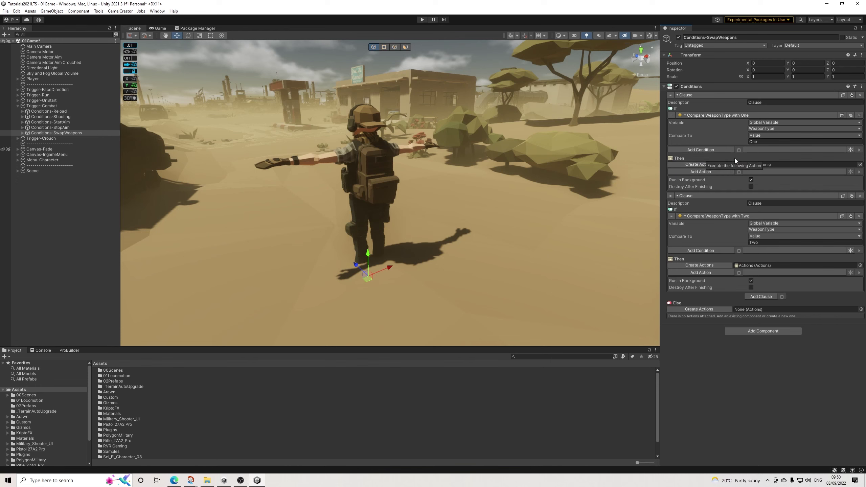
click(120, 11)
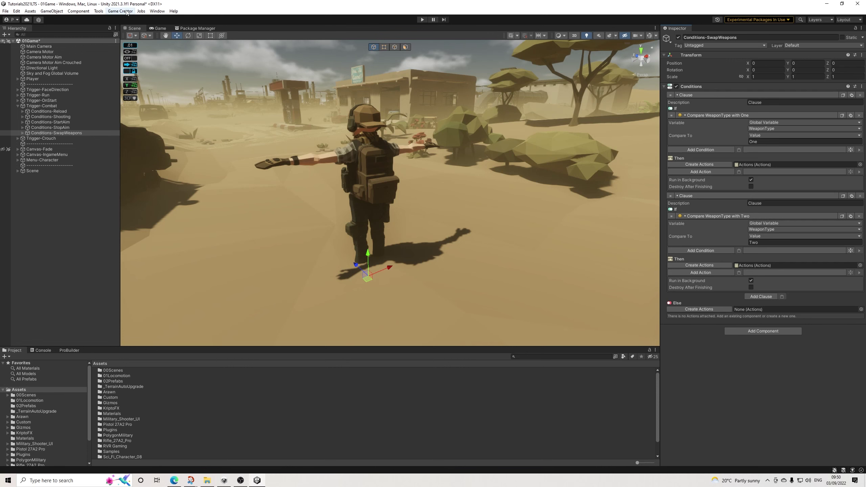
Add two Game Creator global variables, name the first ActivePrimary and set its type to GameObject
click(128, 44)
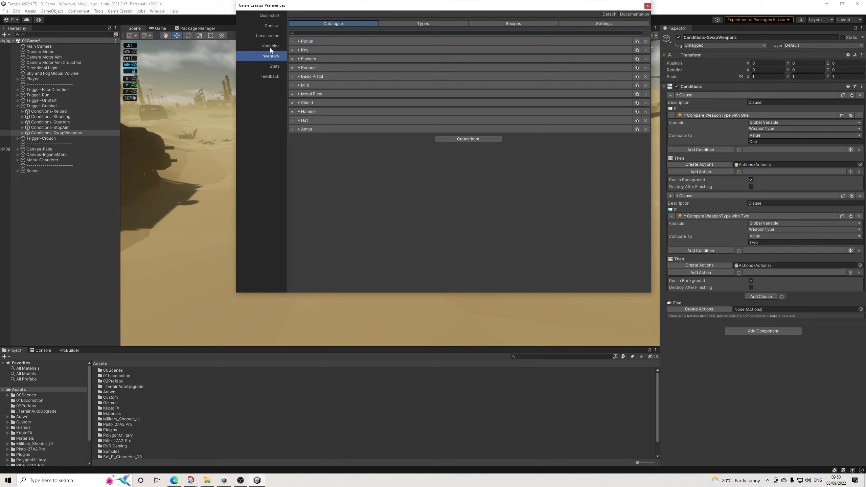
click(275, 46)
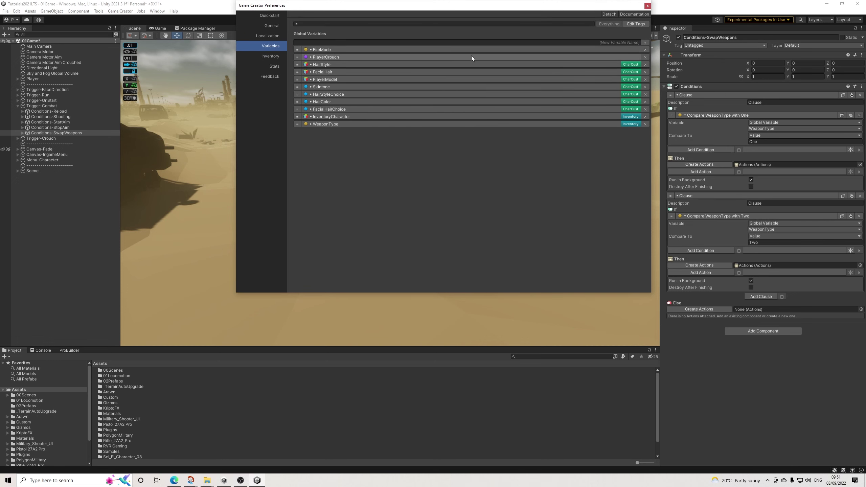
click(645, 42)
click(645, 42)
click(363, 139)
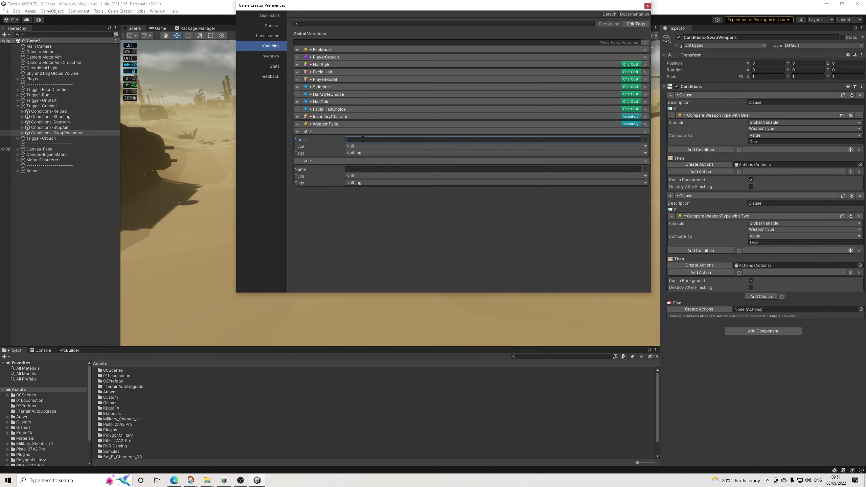
text(ActivePrimary)
click(362, 146)
click(367, 193)
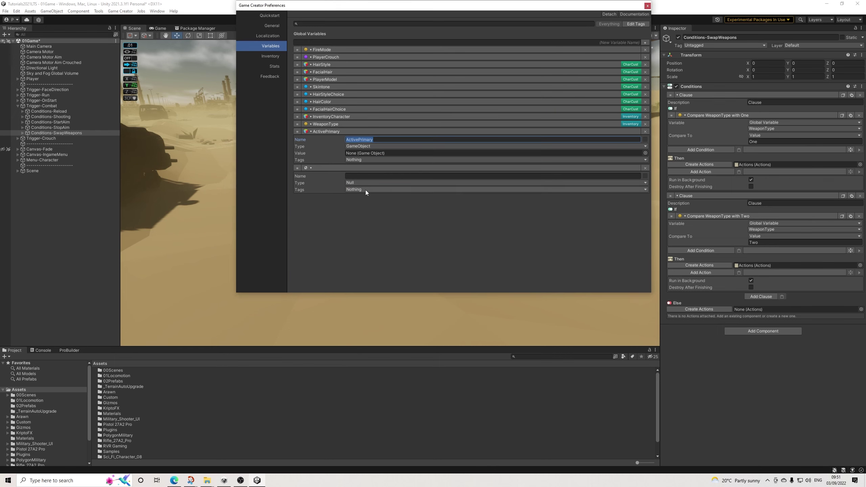
Set the second new global variable's type to GameObject and name it ActiveSecondary
click(356, 181)
click(364, 229)
click(361, 176)
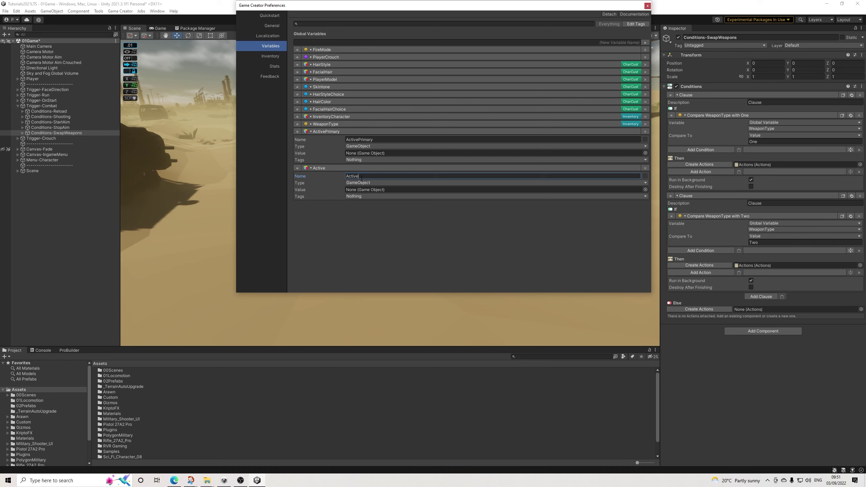
text(condary)
Tag both ActivePrimary and ActiveSecondary as Inventory and collapse their entries
click(356, 159)
click(353, 195)
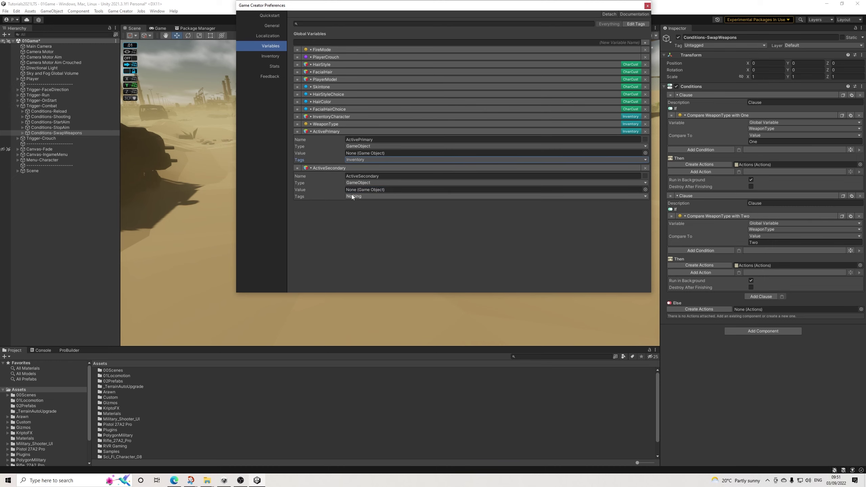
click(362, 227)
click(340, 134)
click(335, 138)
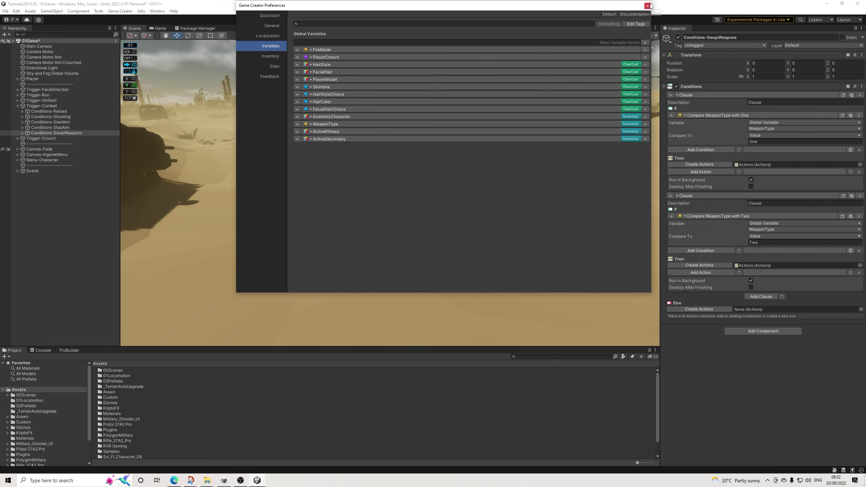
Show the Metal Pistol item's On Equip actions in the inventory catalogue and create a new Actions object in the scene
click(251, 54)
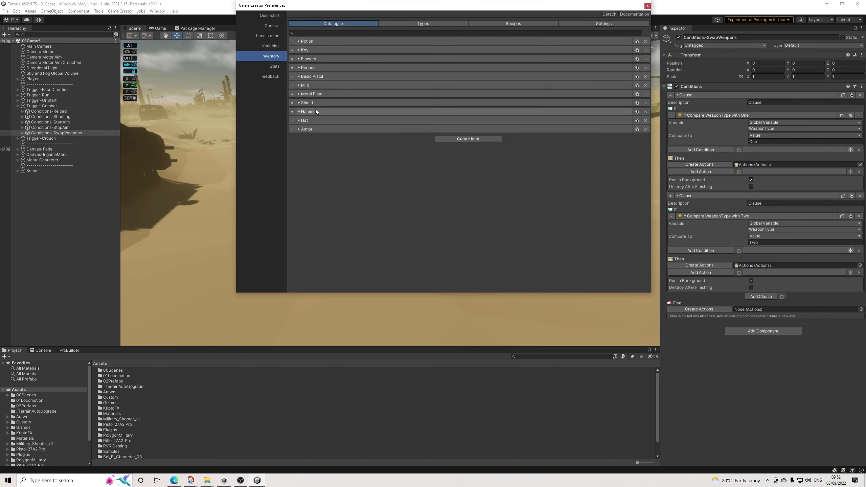
click(314, 94)
click(468, 250)
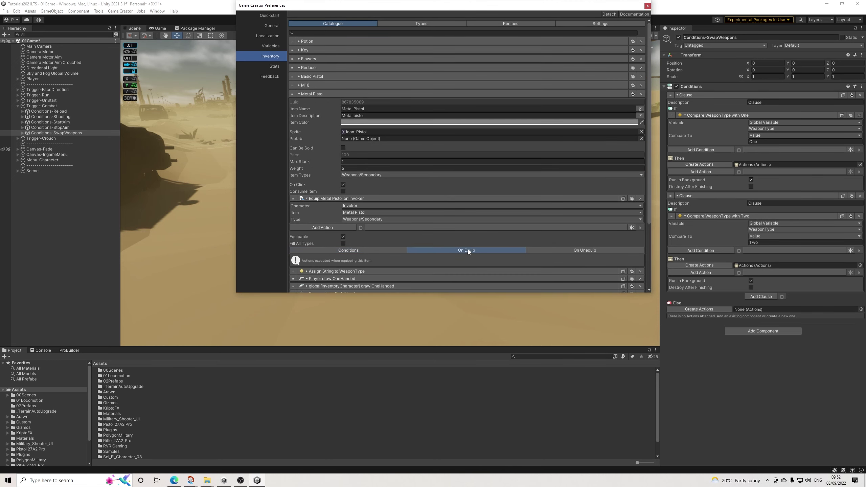
scroll(458, 242, down, 3)
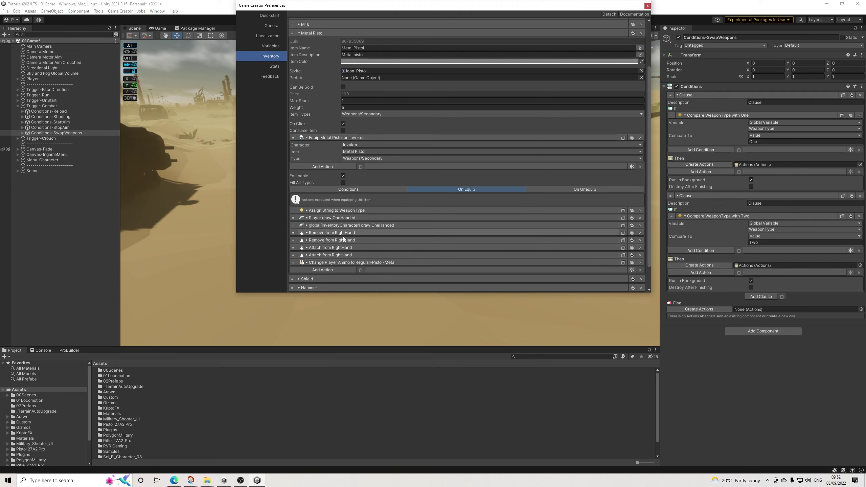
right_click(32, 204)
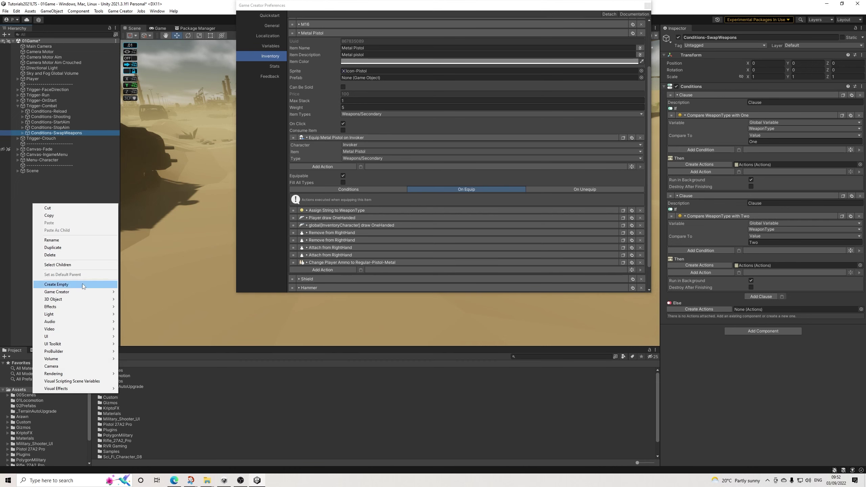
mouse_move(75, 294)
click(140, 307)
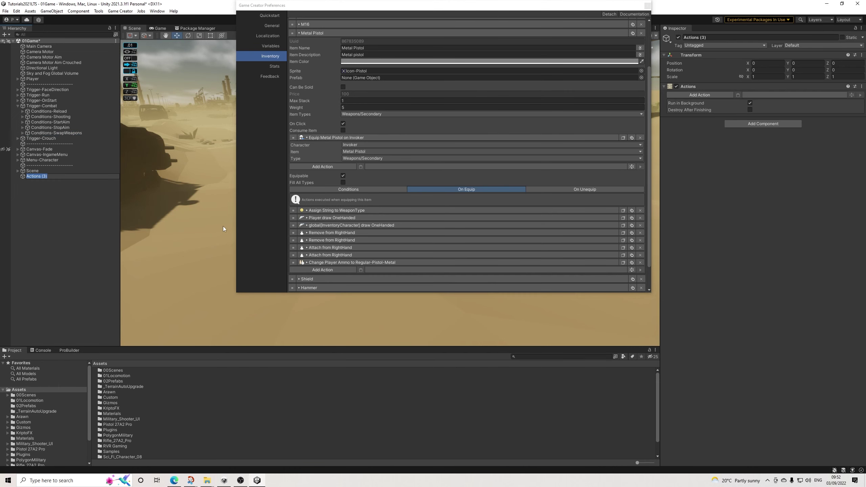
Copy the Metal Pistol's WeaponType assignment and both draw OneHanded actions into the new Actions object
click(624, 210)
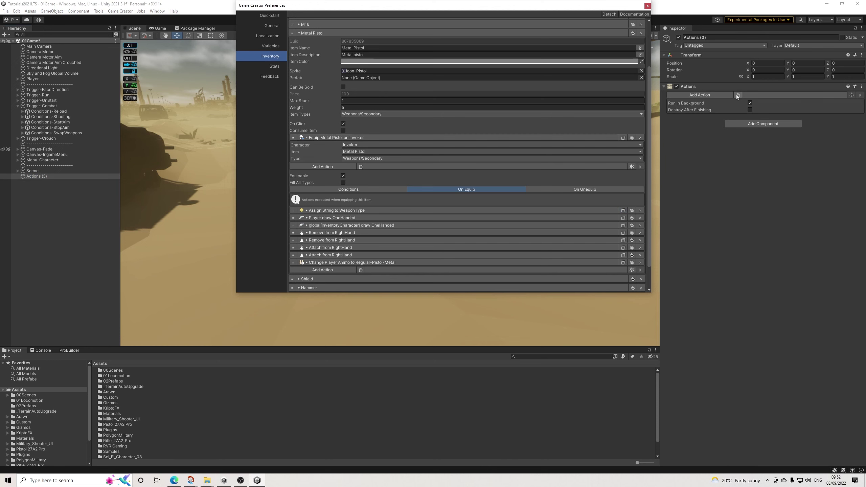
click(738, 95)
click(623, 217)
click(738, 133)
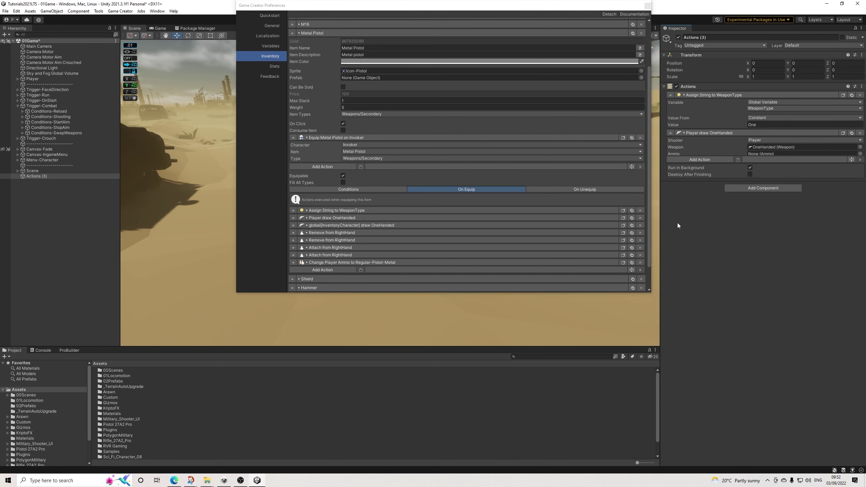
click(624, 226)
click(738, 162)
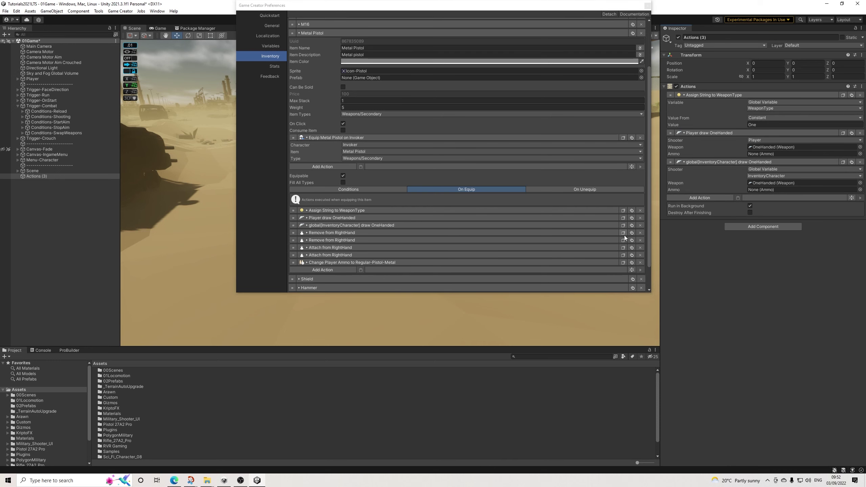
Copy the Metal Pistol's two Remove from RightHand actions into the new Actions object
click(623, 233)
click(739, 198)
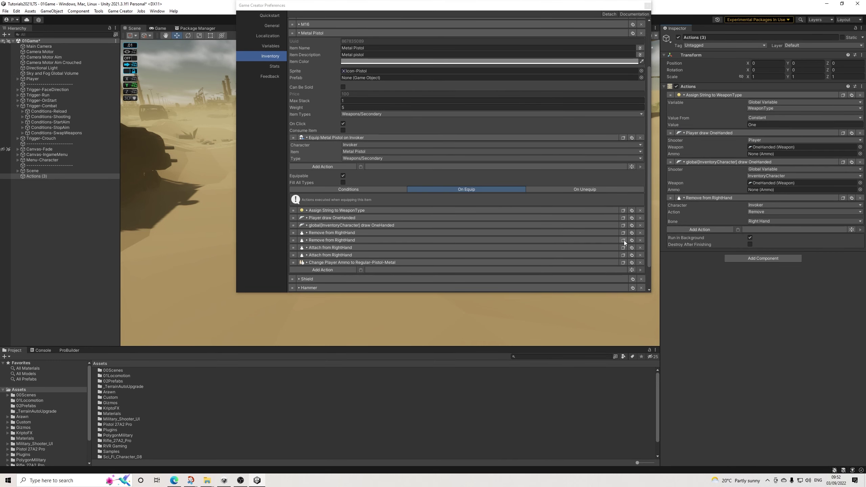
click(623, 240)
click(738, 230)
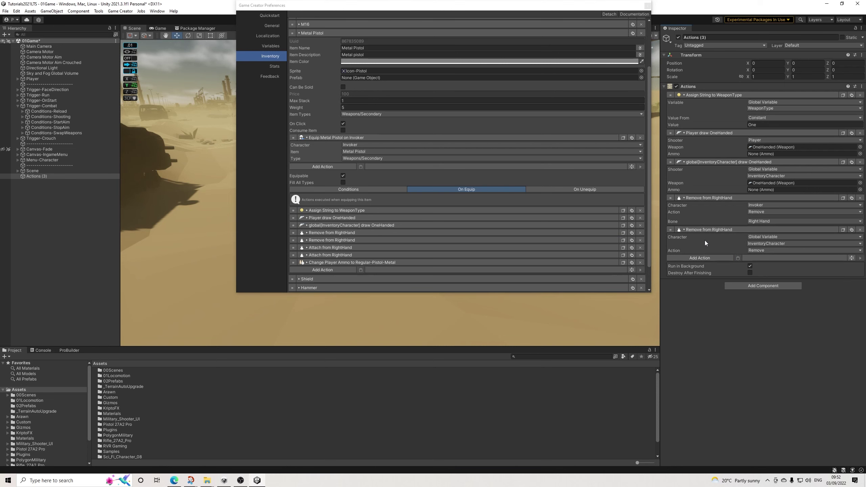
Copy the Metal Pistol's two Attach from RightHand actions and its Change Player Ammo action into the new Actions object
click(623, 248)
click(738, 269)
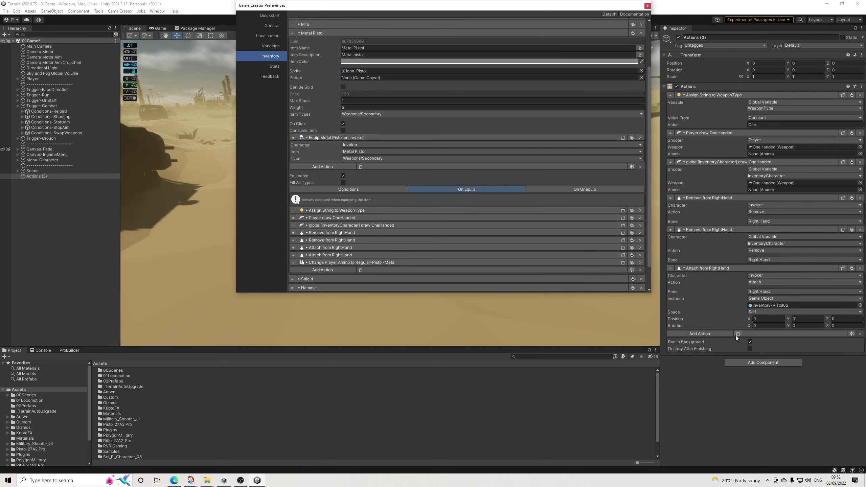
click(738, 334)
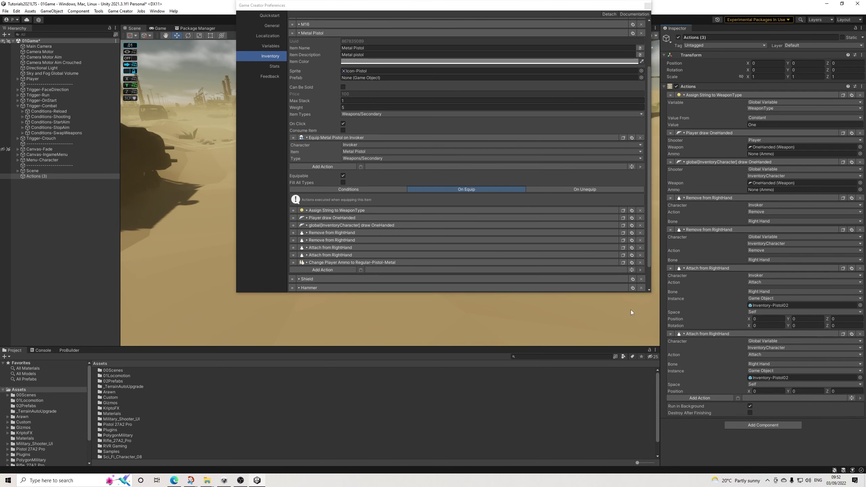
click(623, 264)
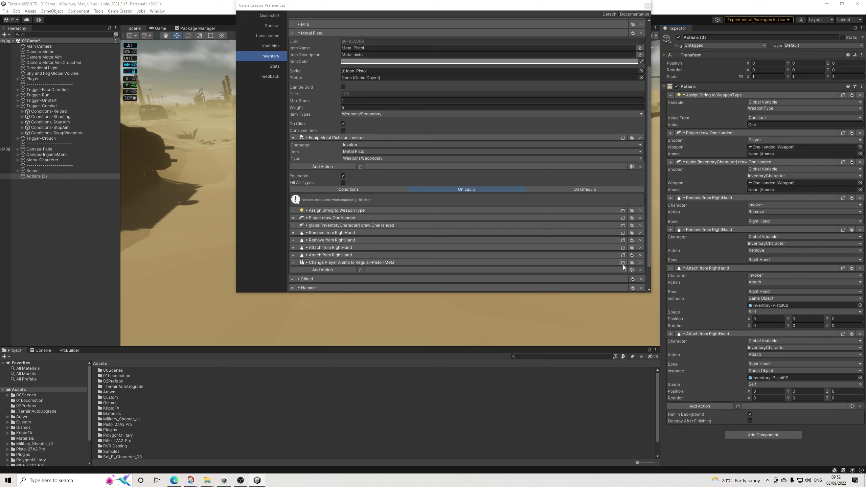
click(737, 406)
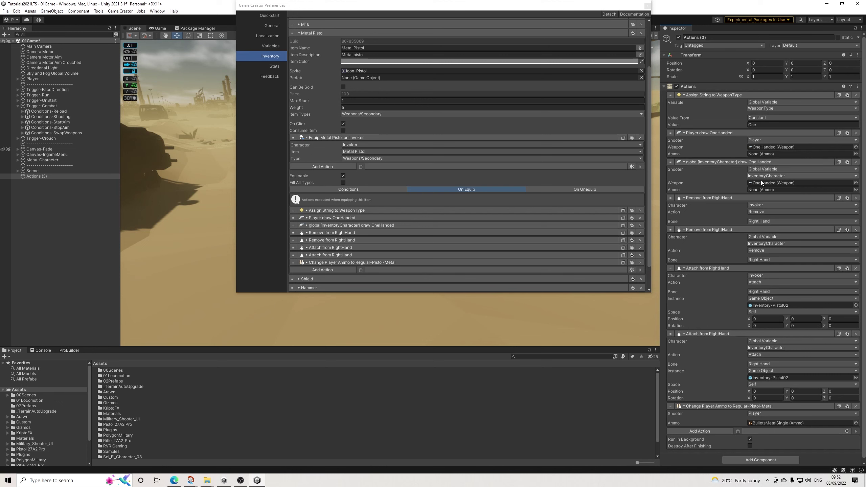
Set the character to Player in the Remove and Attach actions that target the Invoker
click(759, 205)
click(762, 210)
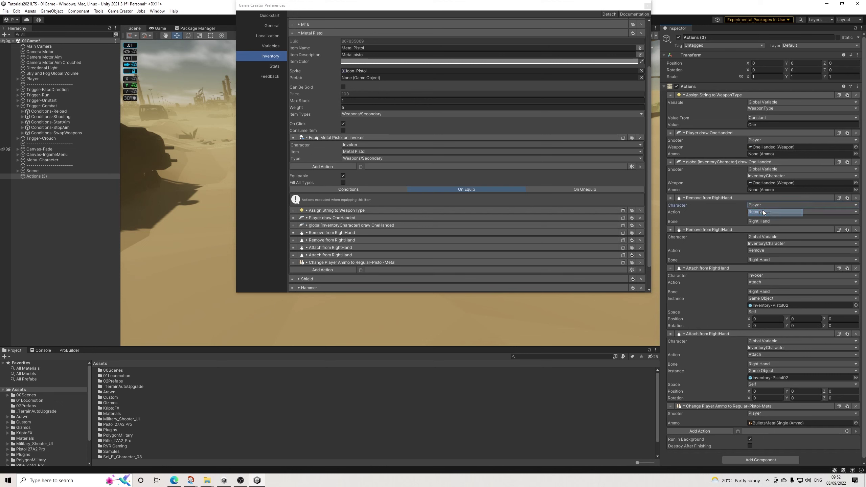
click(758, 276)
click(777, 283)
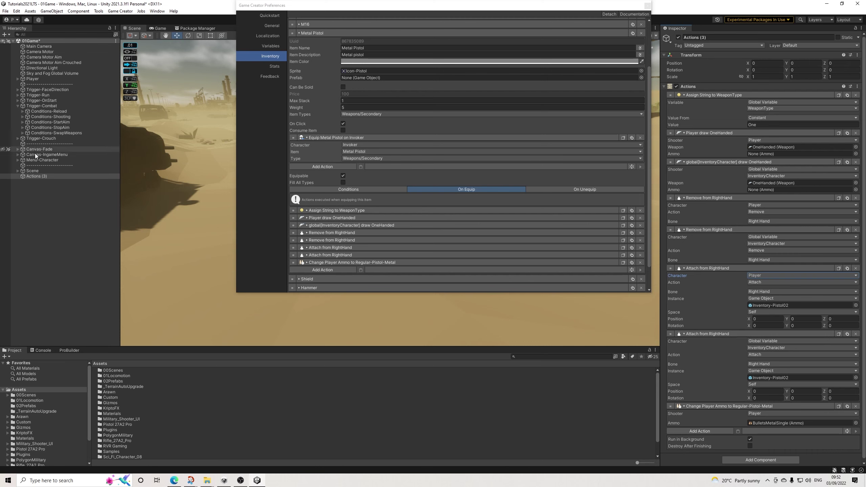
Duplicate the filled Actions object and create a Game Creator Conditions object from the two selected Actions objects
click(41, 178)
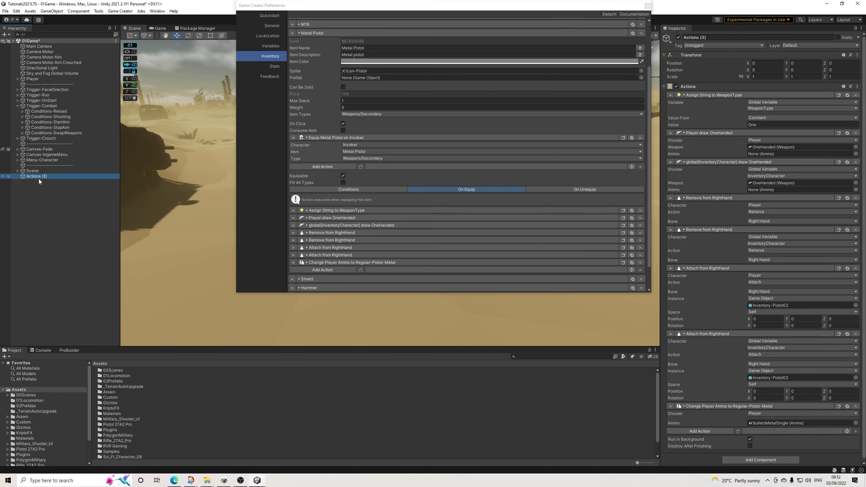
key(ctrl+d)
ctrl+click(39, 177)
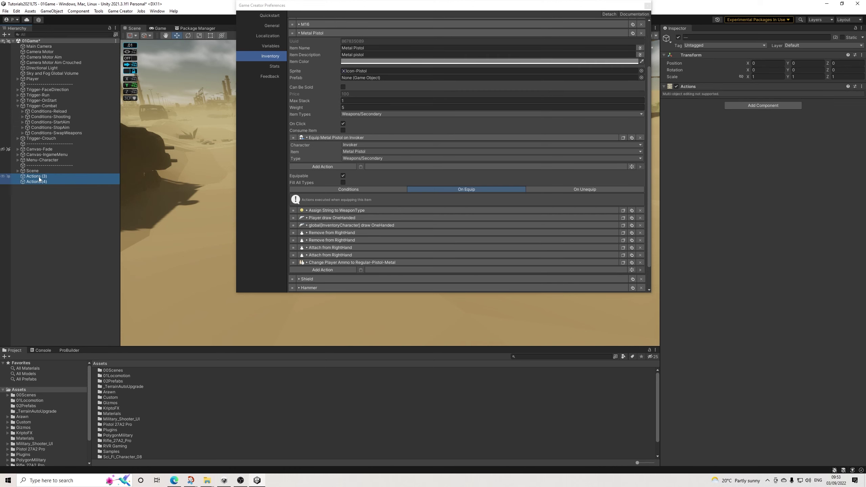
right_click(39, 176)
mouse_move(108, 272)
click(147, 294)
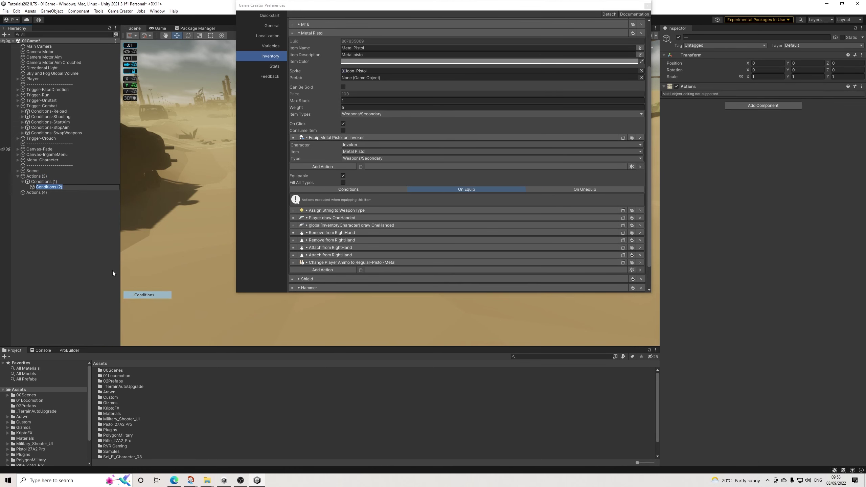
Delete the extra nested Conditions object and make the remaining one the parent of both Actions objects
click(42, 182)
click(42, 187)
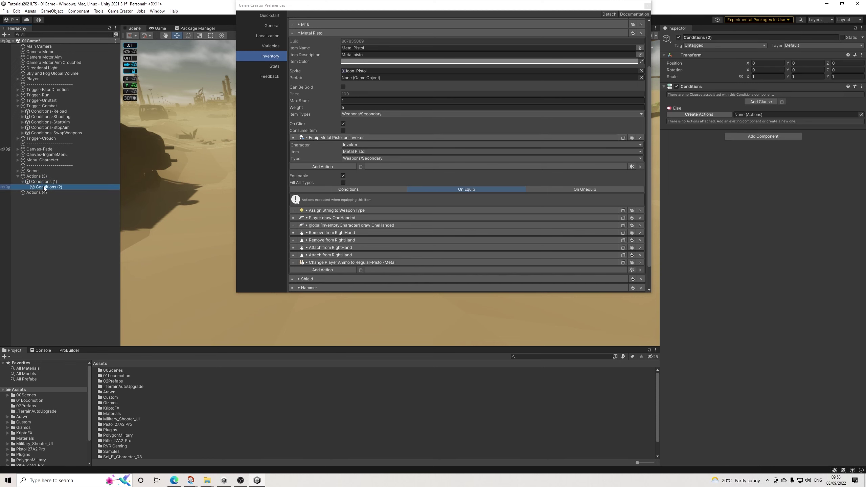
key(Delete)
drag(40, 184, 36, 173)
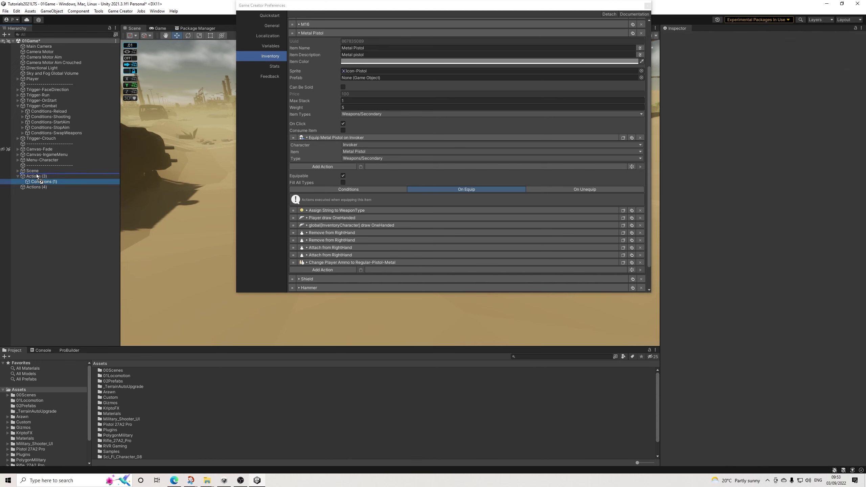
click(35, 186)
ctrl+click(36, 182)
drag(37, 183, 43, 176)
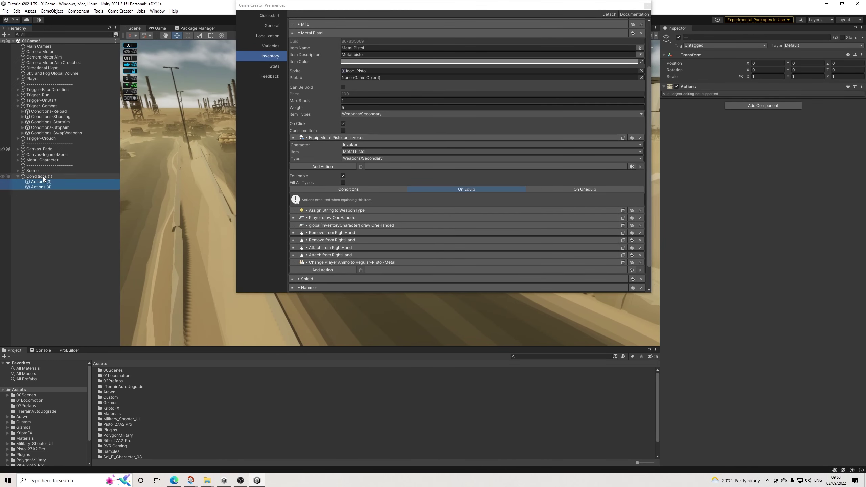
Add a clause to the new Conditions object that compares the global variable WeaponType with One
click(73, 176)
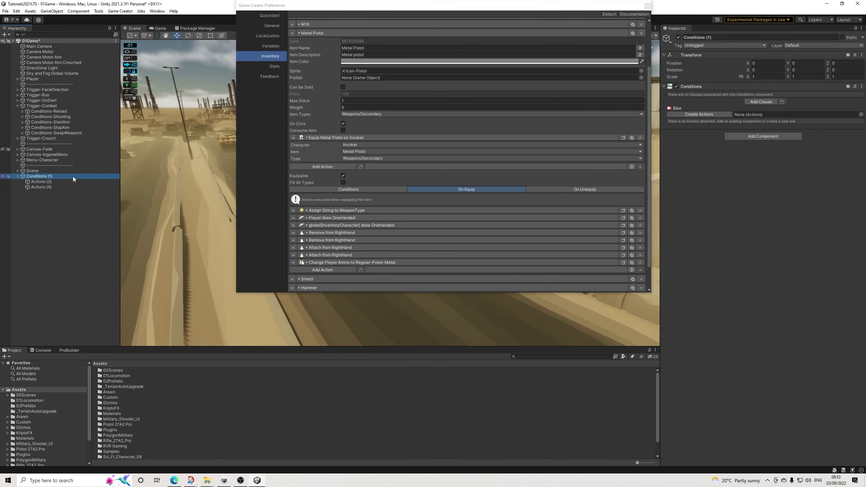
click(757, 102)
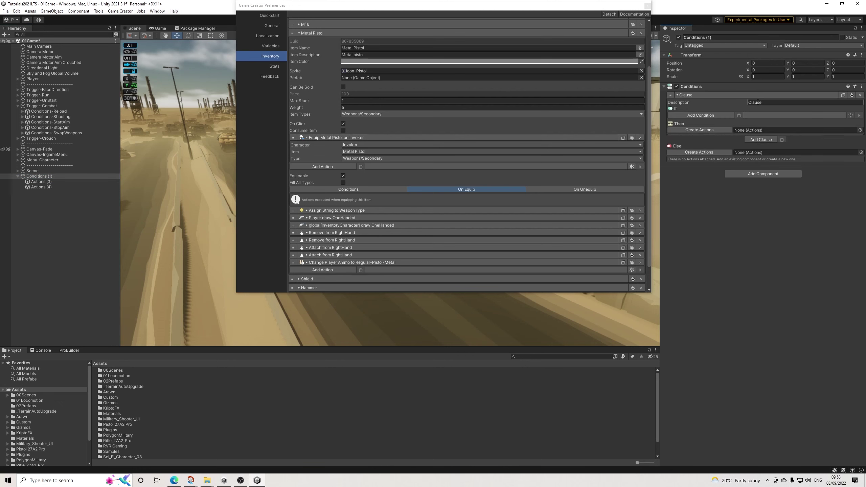
click(701, 115)
click(695, 142)
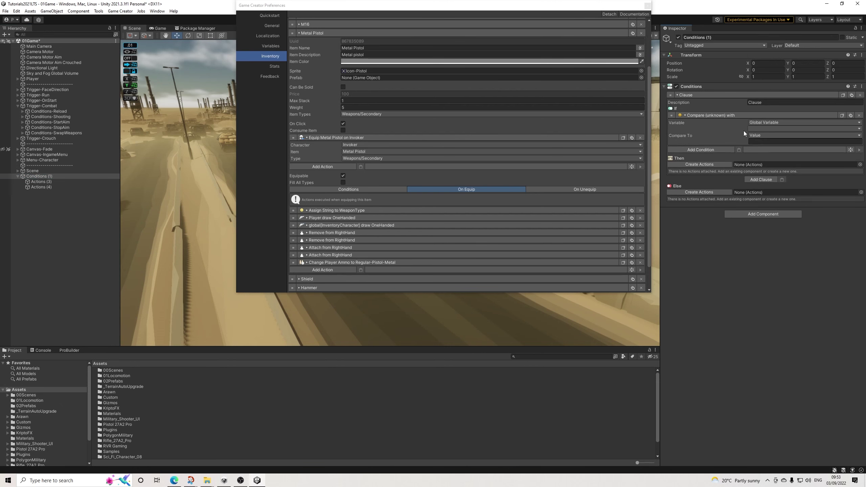
click(762, 129)
click(767, 151)
text(One)
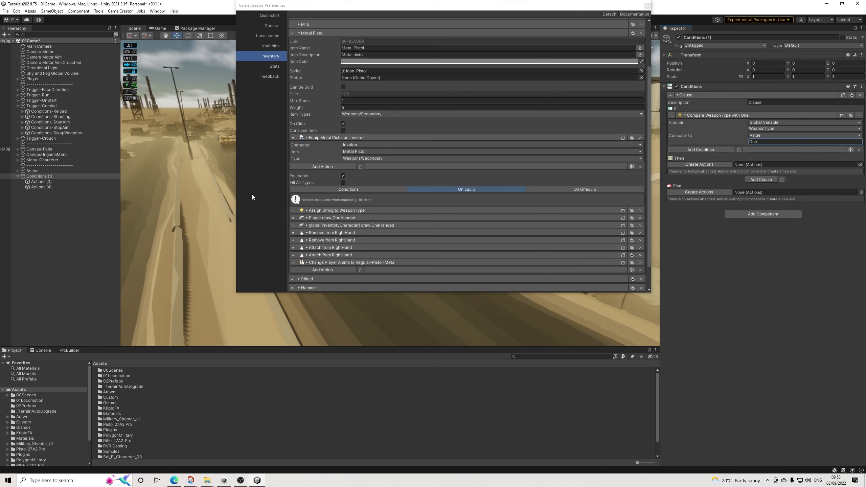
Assign Actions (3) to the WeaponType One clause's Then part, collapse that clause and add a second one
drag(62, 182, 756, 166)
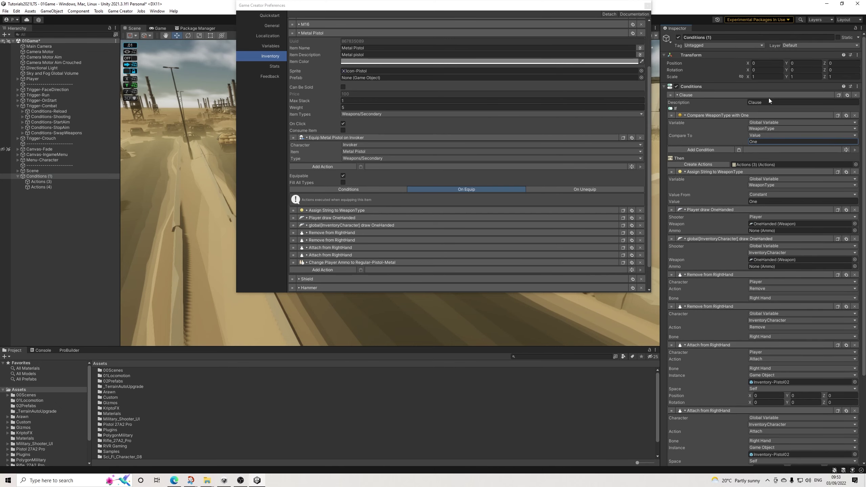
click(736, 96)
click(757, 102)
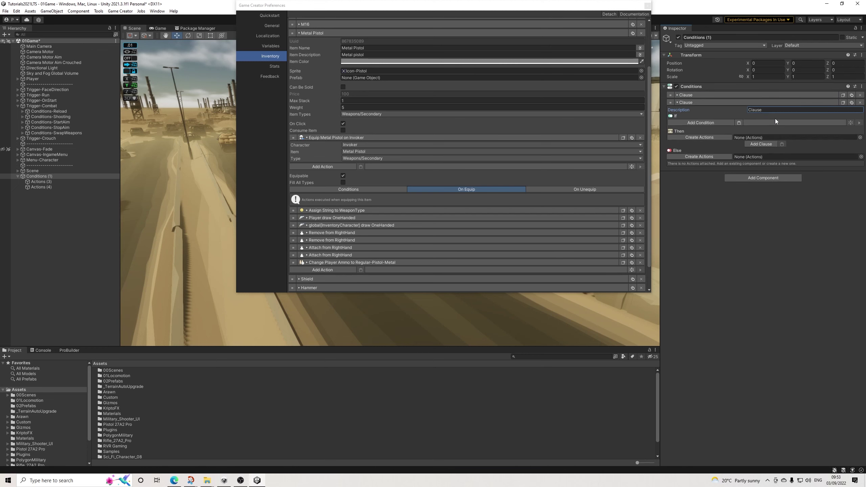
Give the second clause a condition that compares the global variable WeaponType with Two
click(740, 121)
click(765, 149)
text(Twio)
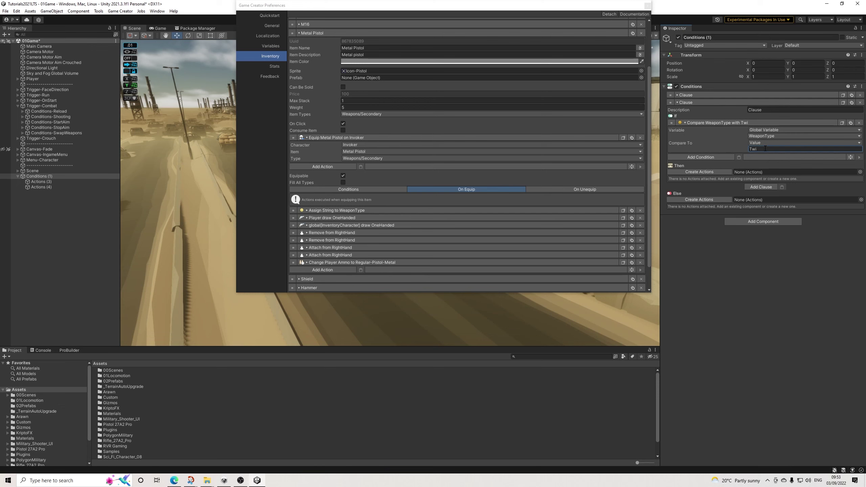
key(BackSpace)
text(o)
Assign Actions (4) to the WeaponType Two clause's Then part and collapse all of its listed actions
drag(52, 187, 757, 173)
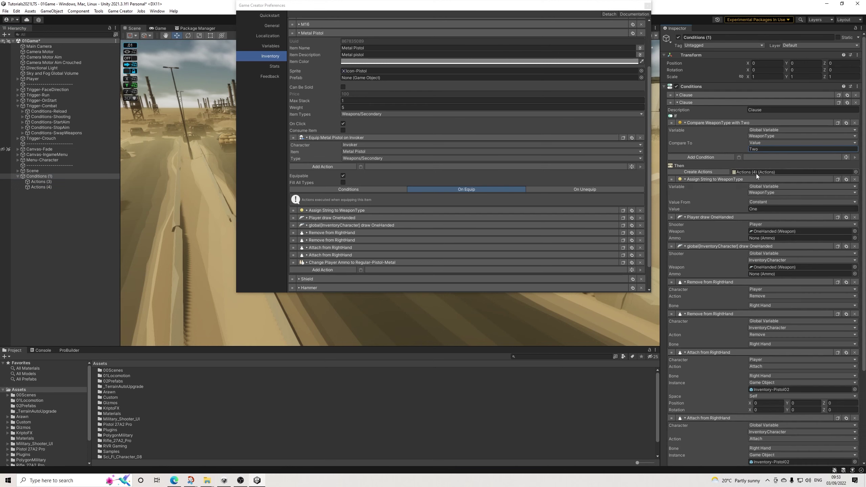
click(730, 180)
click(720, 187)
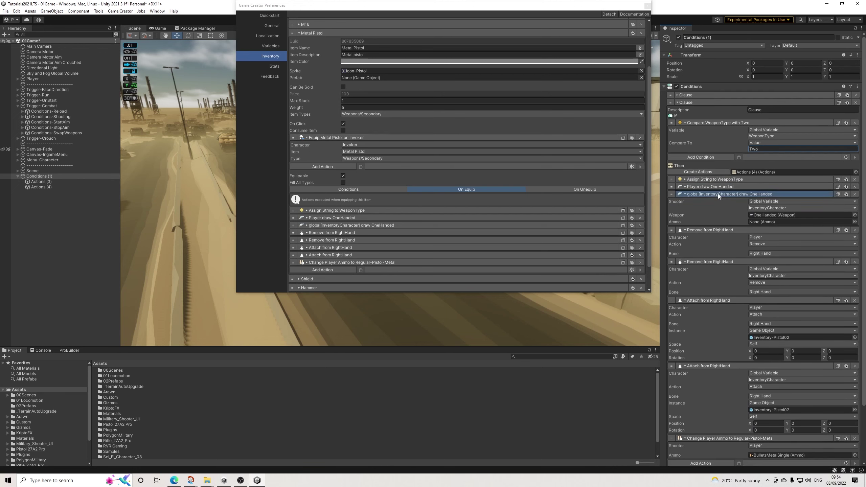
click(718, 194)
click(711, 202)
click(708, 208)
click(701, 217)
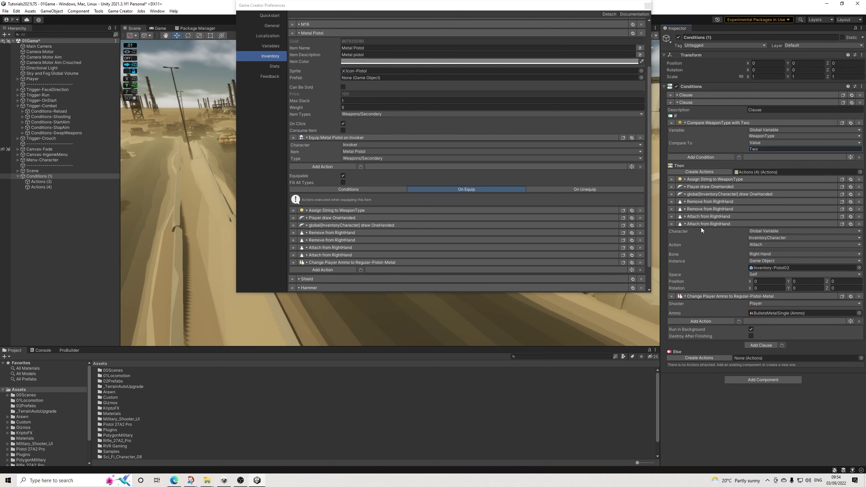
click(704, 225)
click(704, 231)
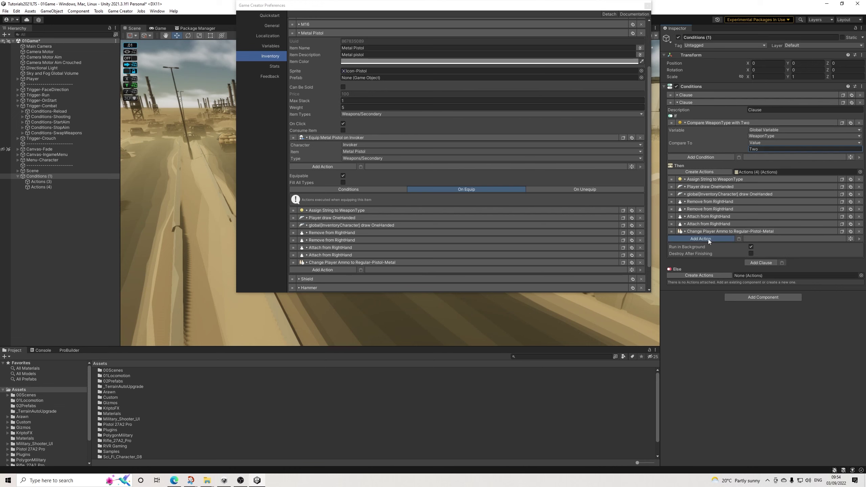
Add a Character Gesture action at the start of the WeaponType Two clause's Then actions and set its character to Player
click(708, 239)
text(gest)
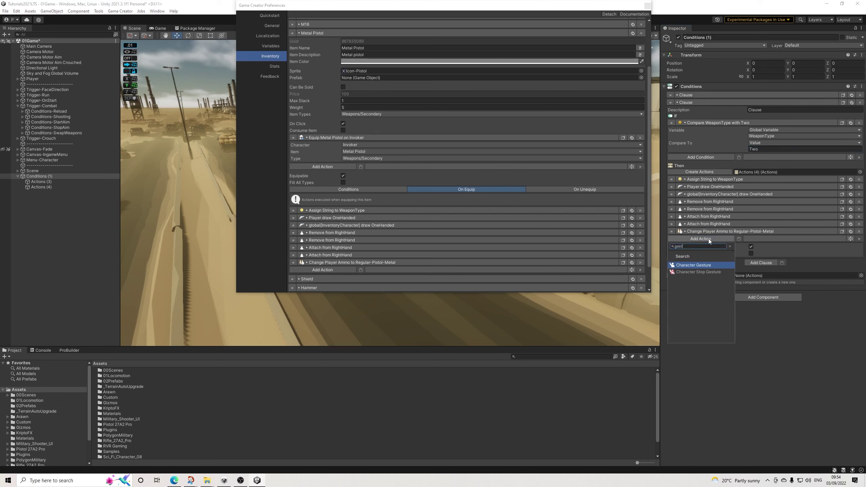
click(692, 266)
drag(671, 239, 670, 177)
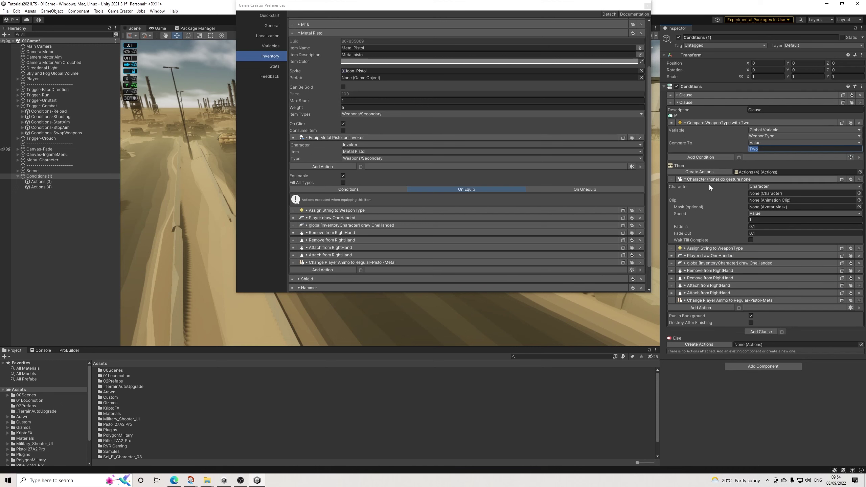
click(771, 186)
click(766, 194)
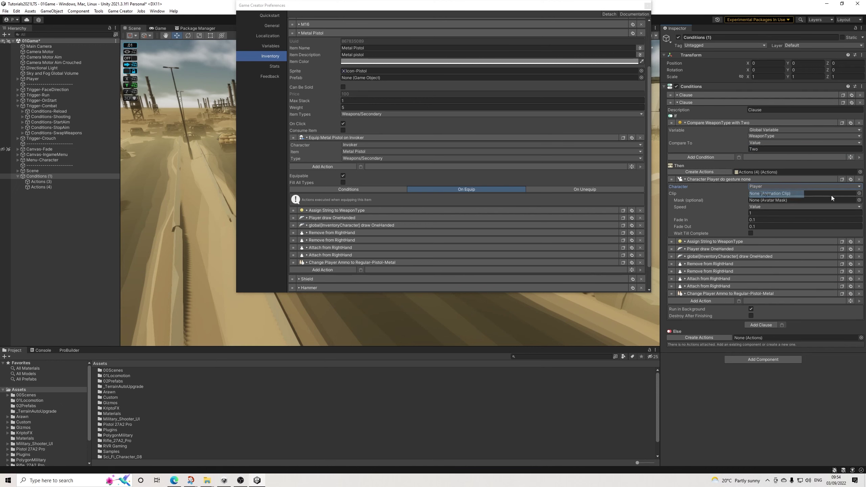
Search the animation clips for rlx_swap and set the Player gesture's clip to W2_Stand_Rlx_Swap_To_W1
click(859, 193)
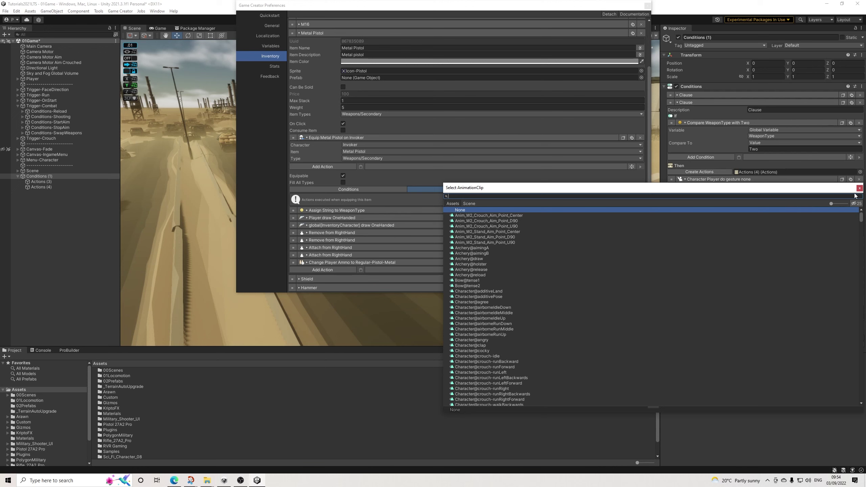
text(rlx)
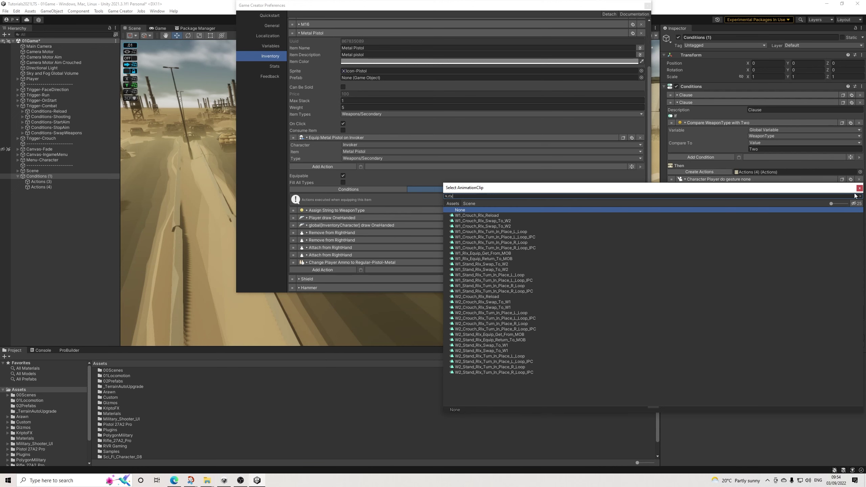
text(_swap)
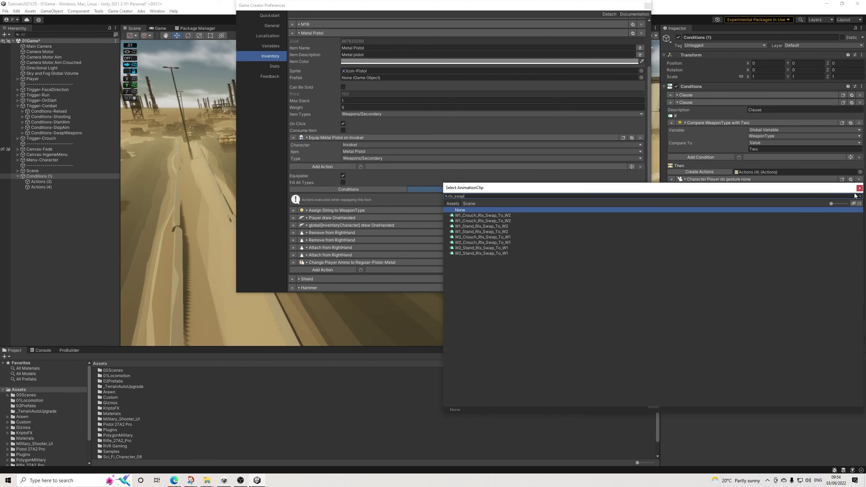
click(476, 248)
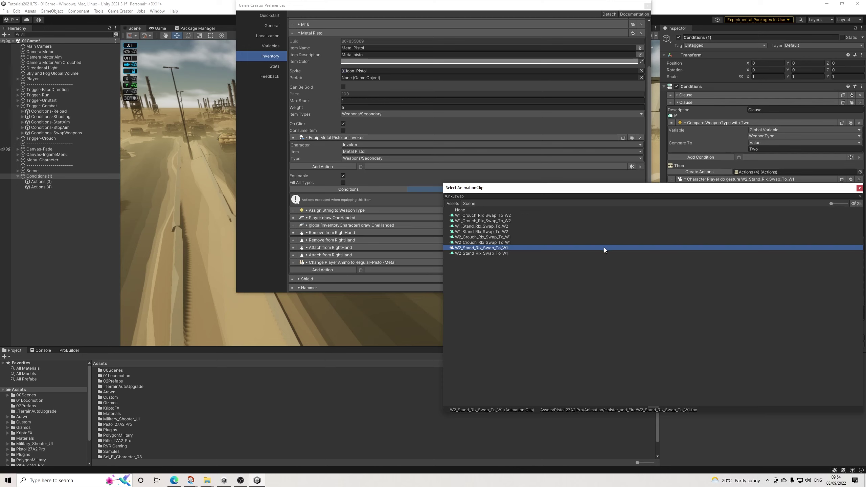
click(860, 189)
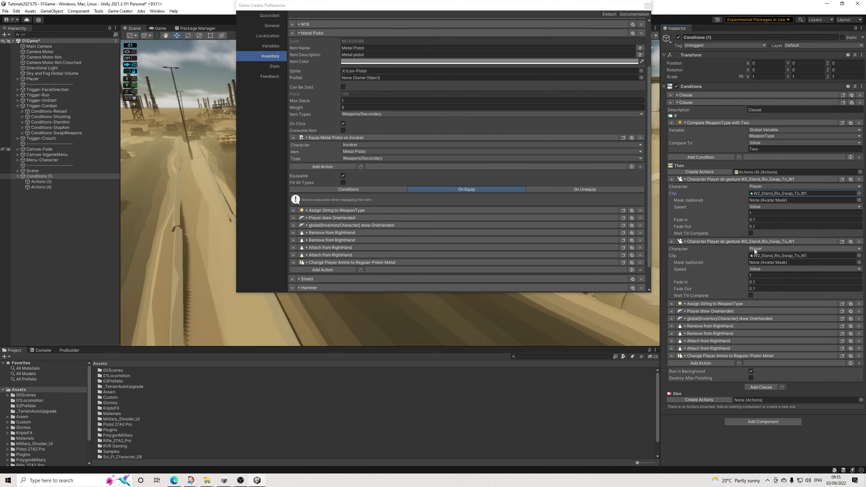
Set the duplicated gesture's character to the global variable InventoryCharacter and collapse both gesture actions
click(754, 249)
click(768, 286)
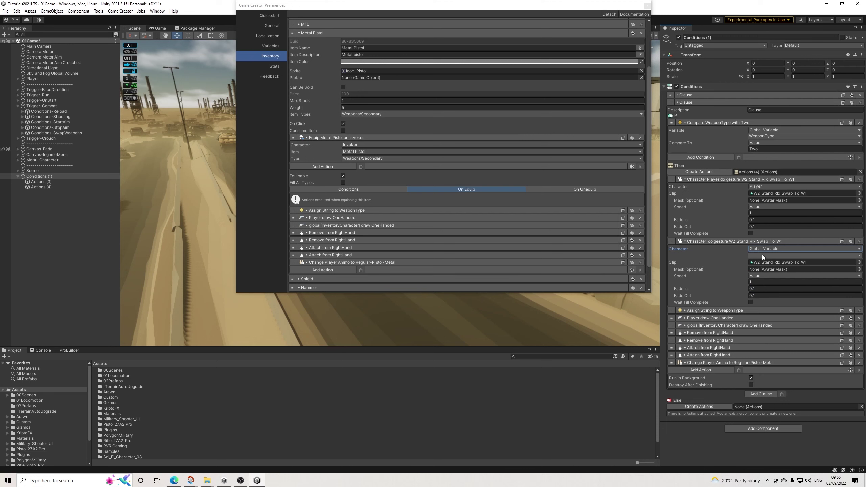
click(762, 255)
click(773, 289)
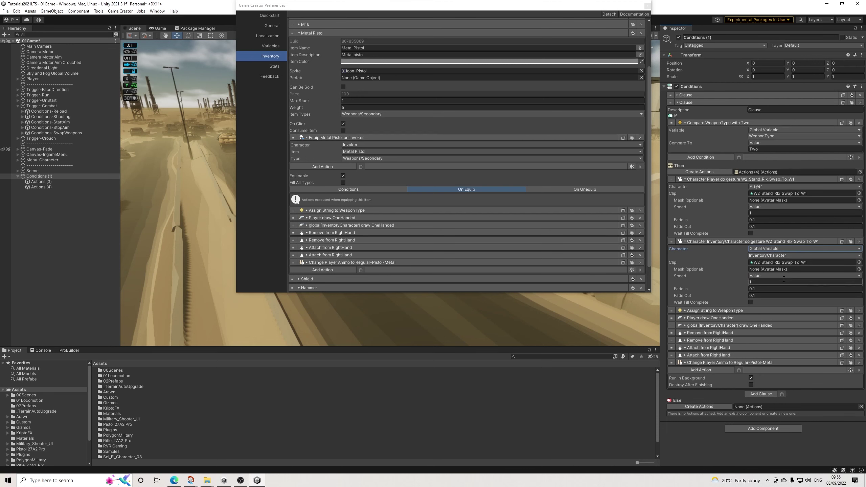
click(733, 241)
click(726, 179)
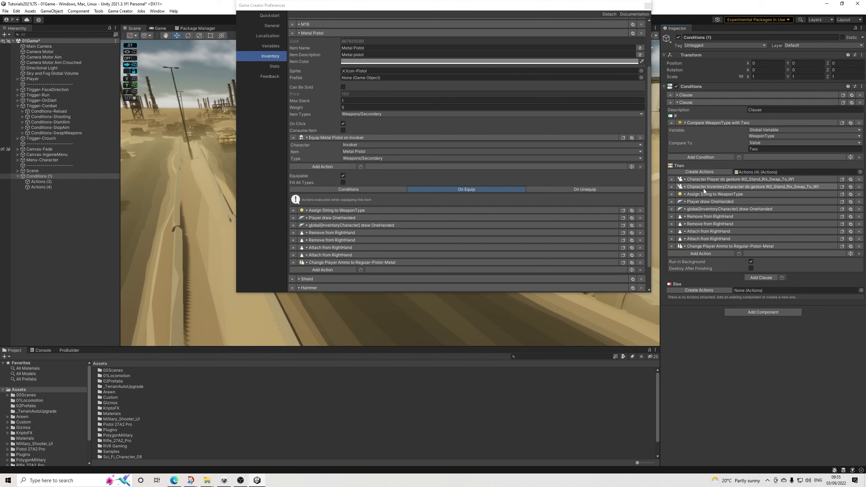
Add a Wait action of 0.4 seconds and place it before the two Remove from RightHand actions
click(693, 253)
text(wait)
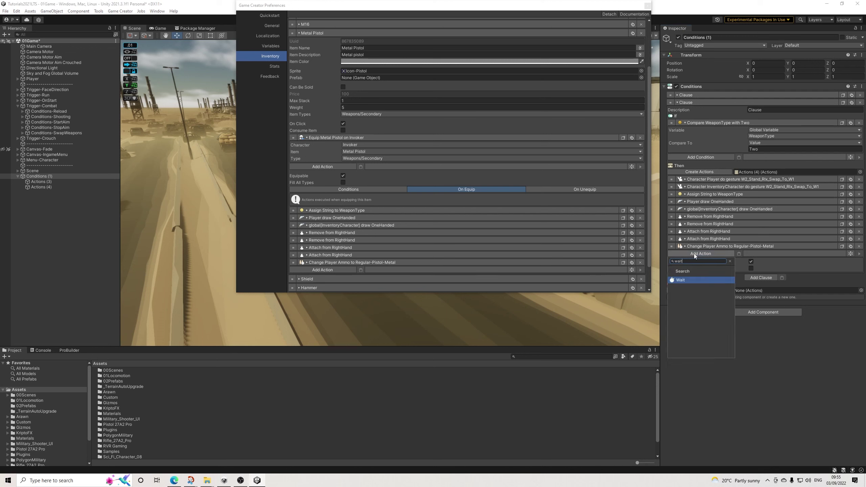
key(Return)
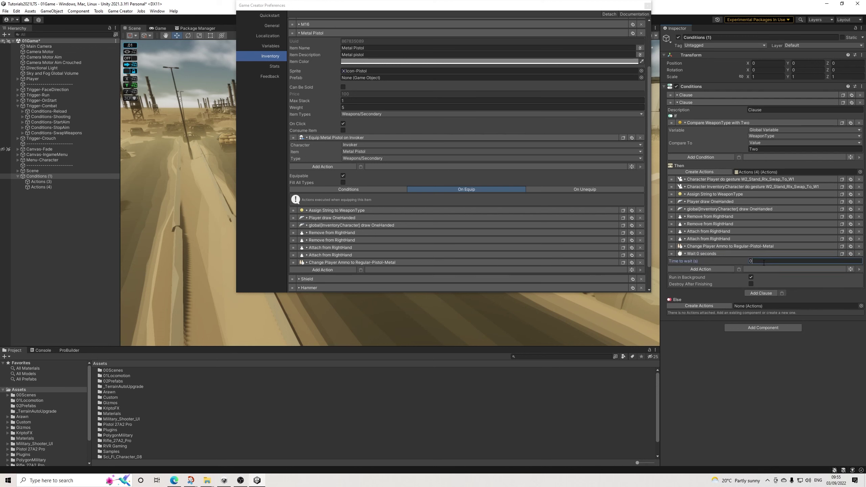
text(4)
drag(670, 253, 670, 214)
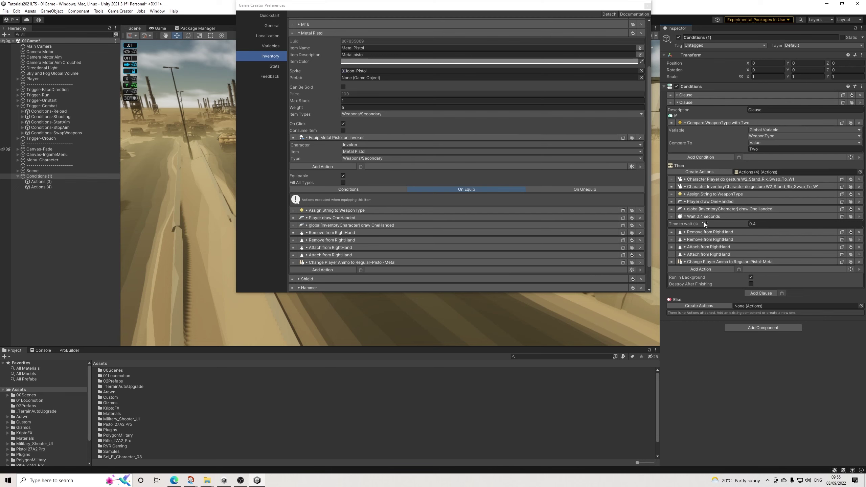
click(703, 216)
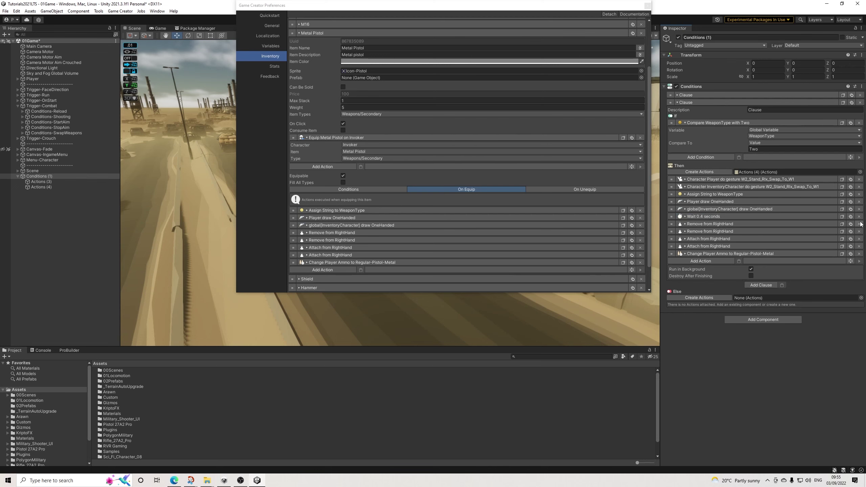
Duplicate the Wait action, place the copy between the Remove and Attach from RightHand actions and set it to 0.65 seconds
click(842, 216)
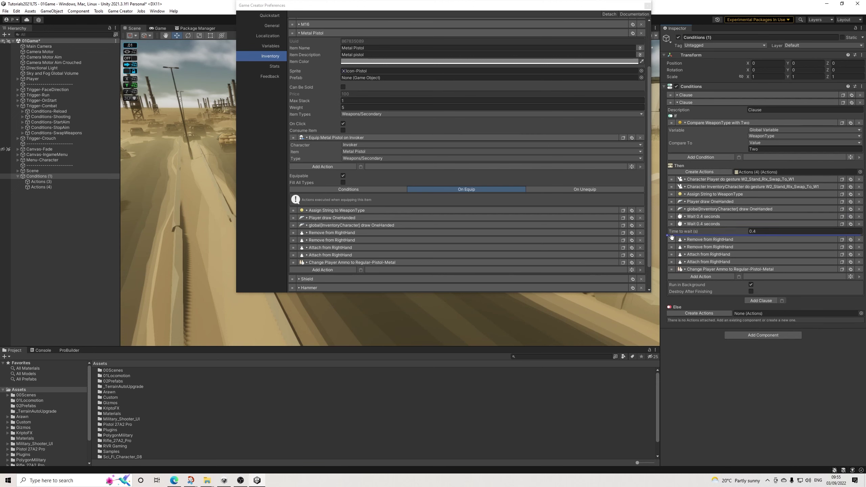
drag(672, 237, 672, 251)
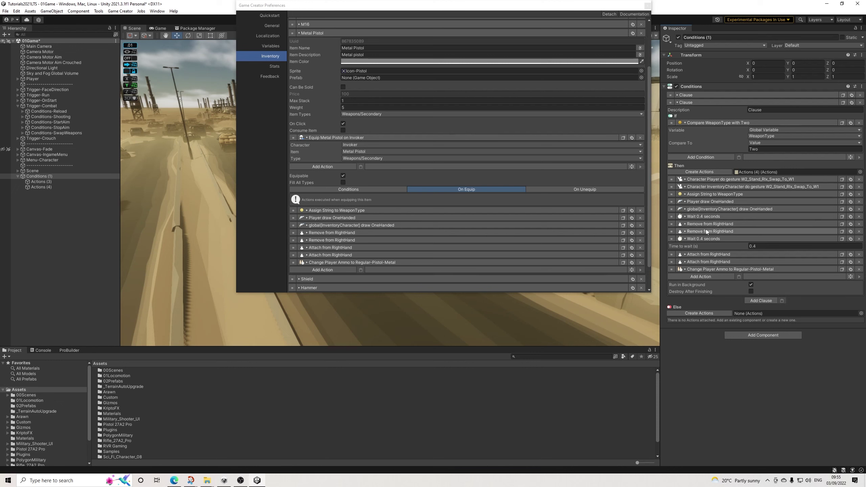
click(763, 248)
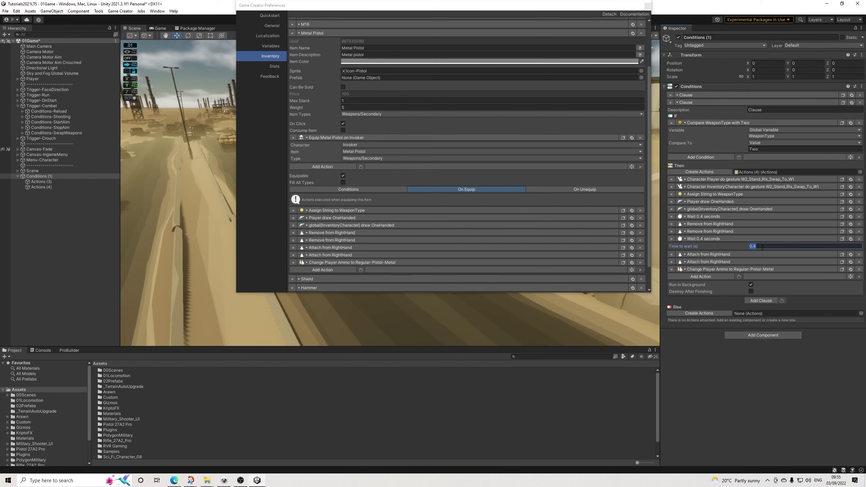
text(0.65)
click(711, 216)
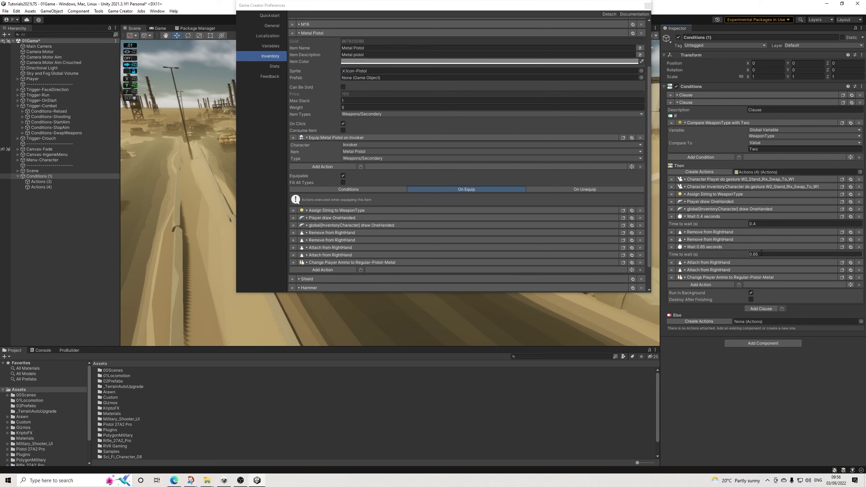
click(704, 246)
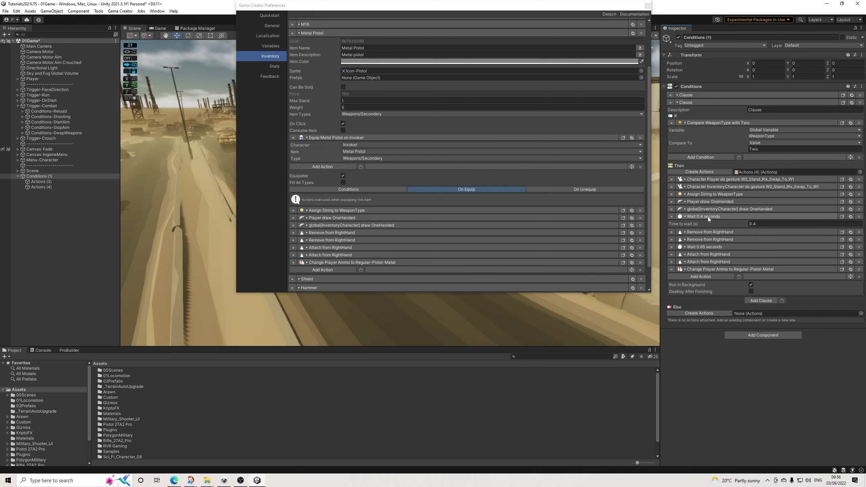
click(708, 217)
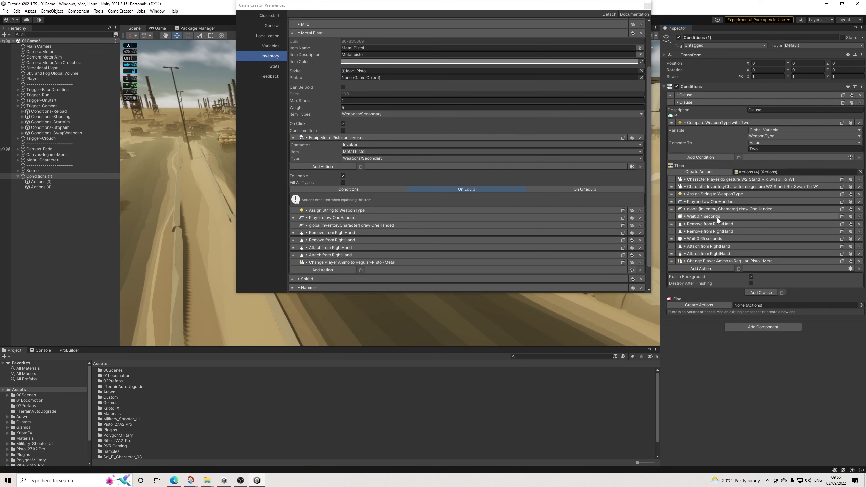
Collapse both clauses and rename the Conditions object as Conditions-MetalPistol
click(691, 96)
click(692, 95)
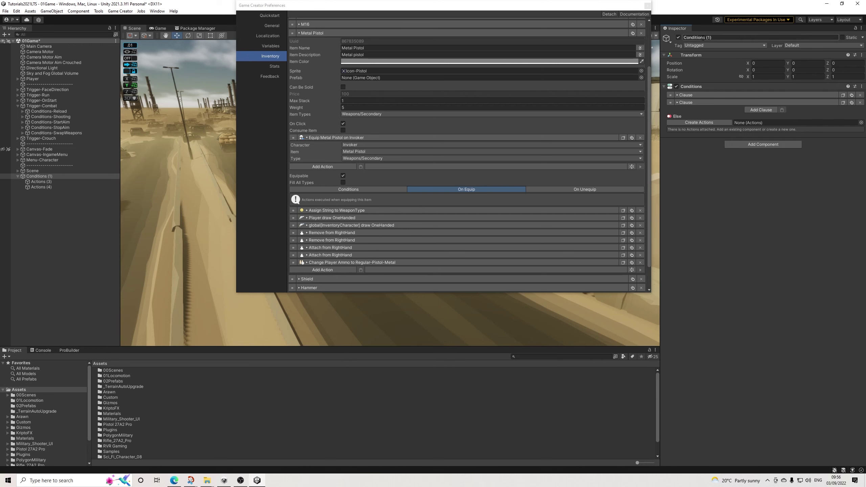
click(717, 37)
text(=)
key(Return)
scroll(428, 143, up, 2)
drag(720, 37, 834, 47)
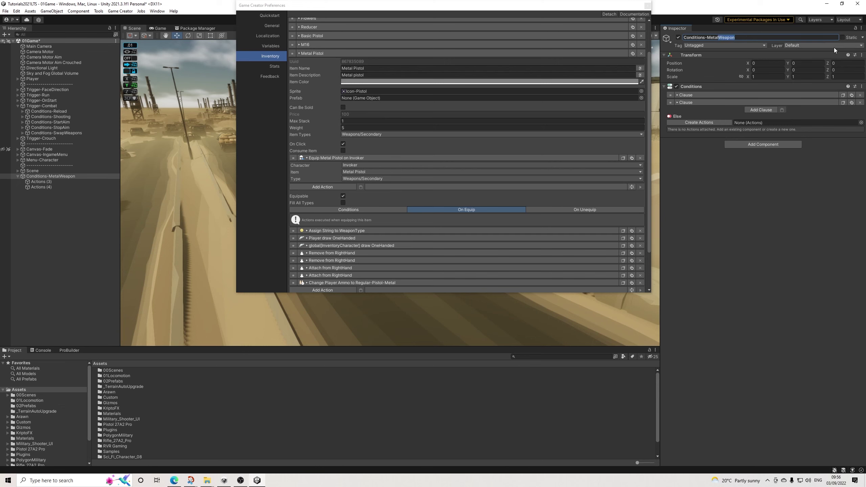
text(Pistol)
key(Return)
Delete all of the On Equip actions from the Metal Pistol inventory item
scroll(421, 204, down, 1)
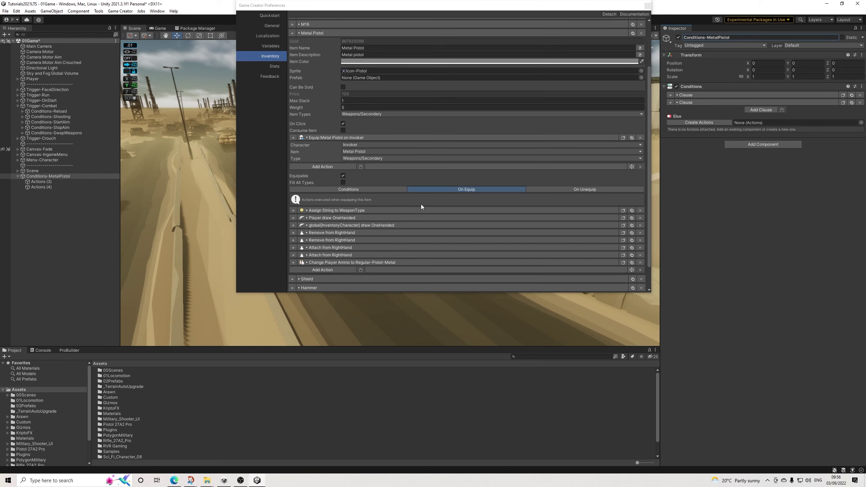
click(641, 210)
click(640, 210)
click(641, 211)
click(640, 211)
click(641, 211)
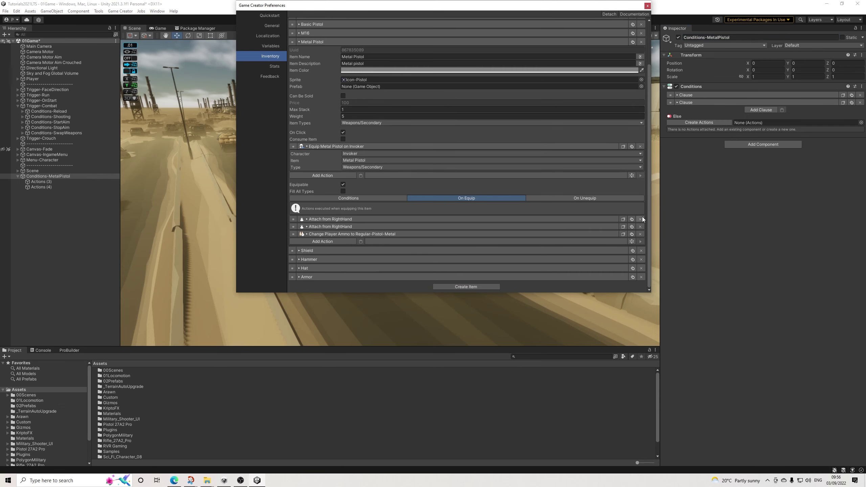
click(641, 218)
click(641, 227)
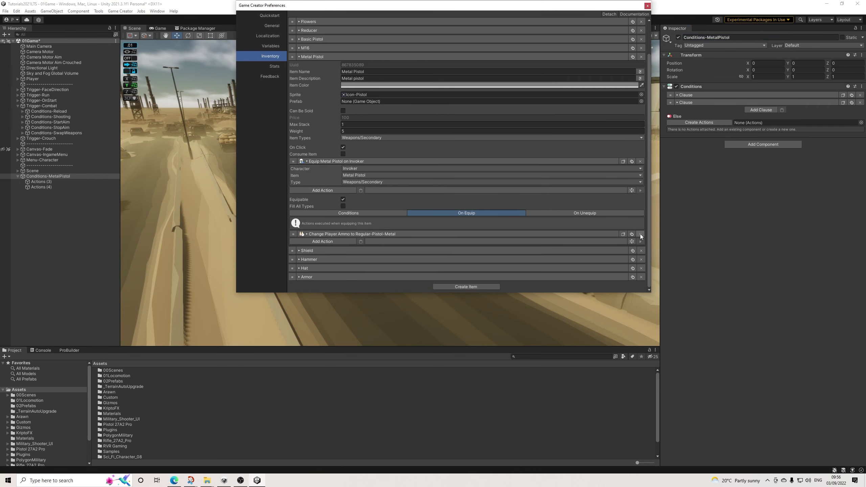
click(640, 235)
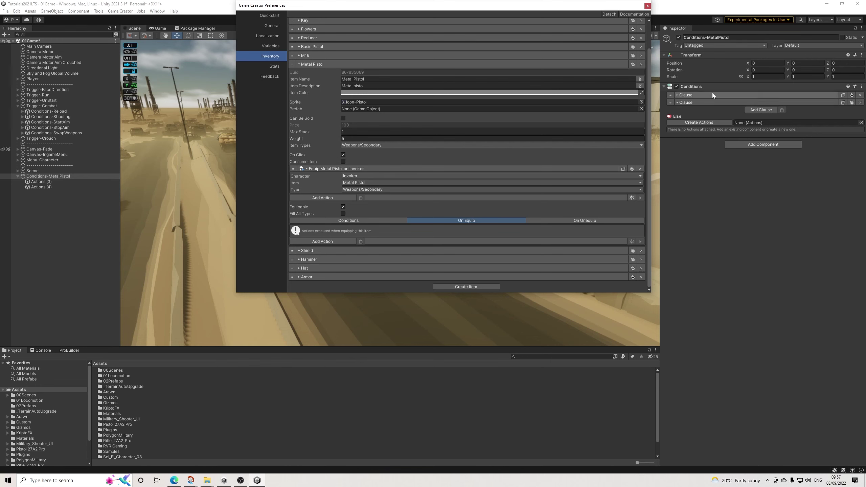
Expand the WeaponType One clause of Conditions-MetalPistol and review the actions in its Then part
click(694, 95)
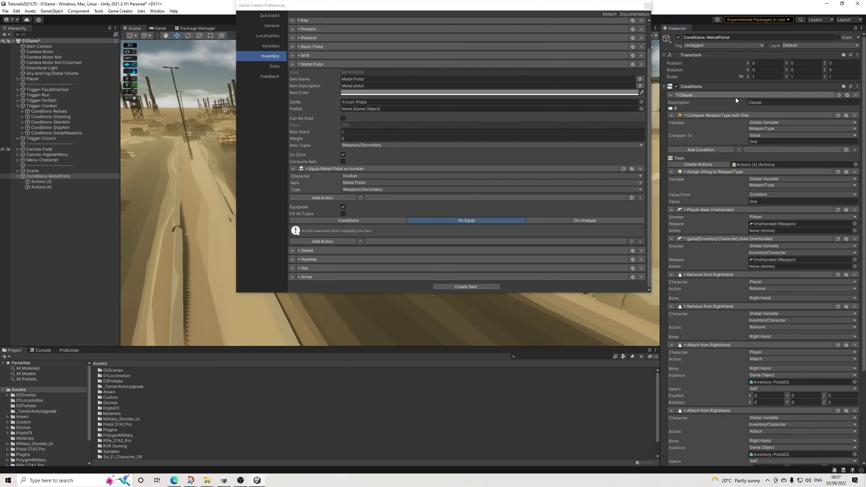
scroll(752, 239, down, 6)
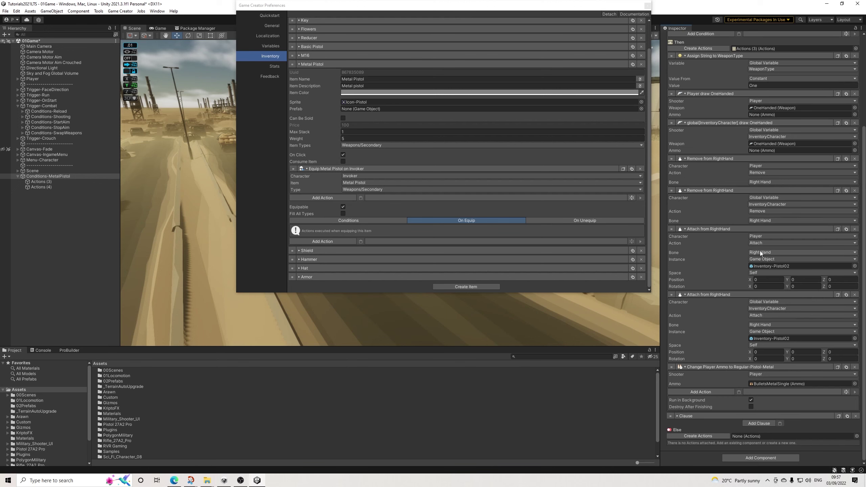
scroll(766, 266, up, 6)
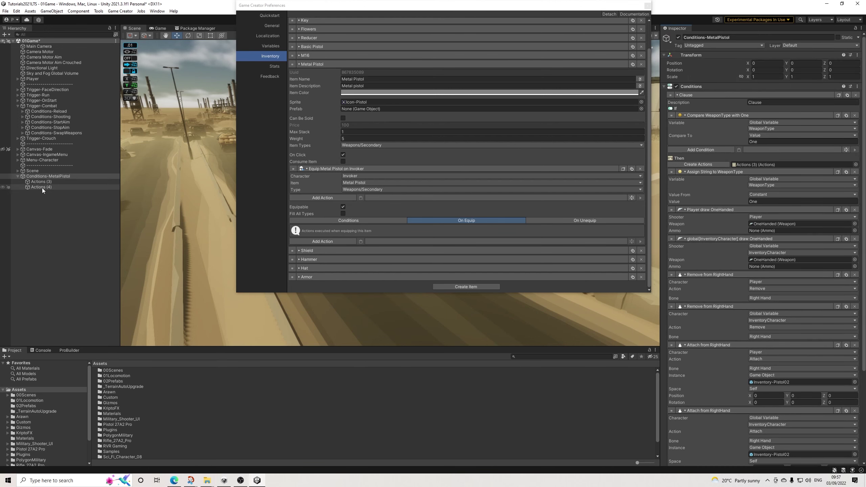
Collapse the WeaponType One clause and save Conditions-MetalPistol as a prefab in the 02Prefabs folder
click(717, 96)
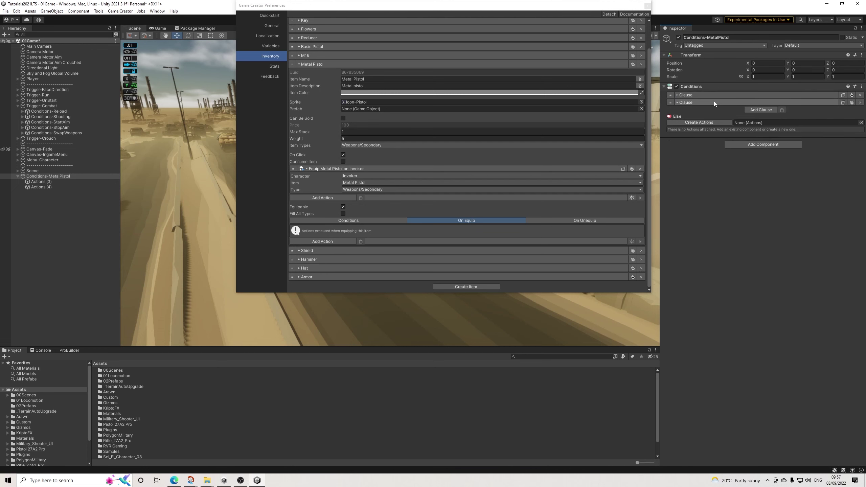
click(711, 95)
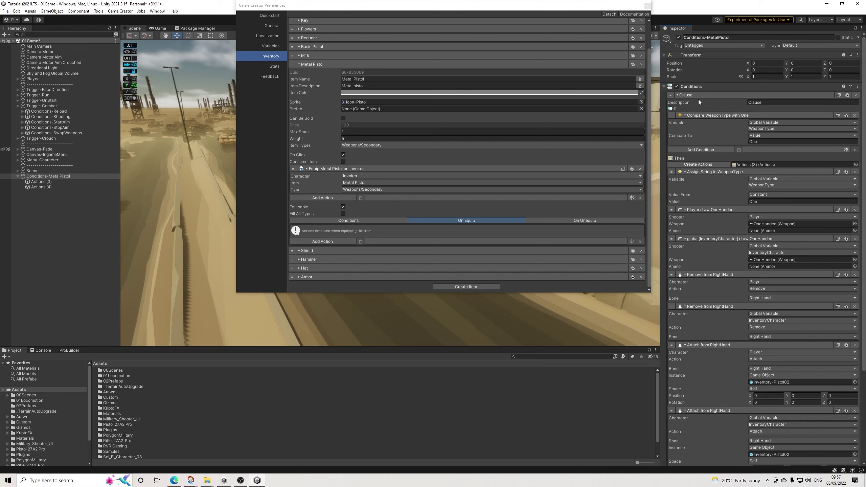
click(699, 96)
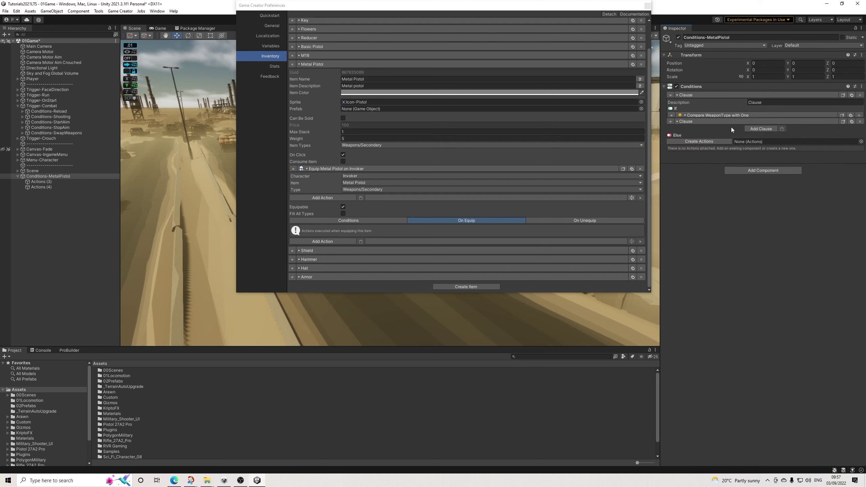
click(697, 95)
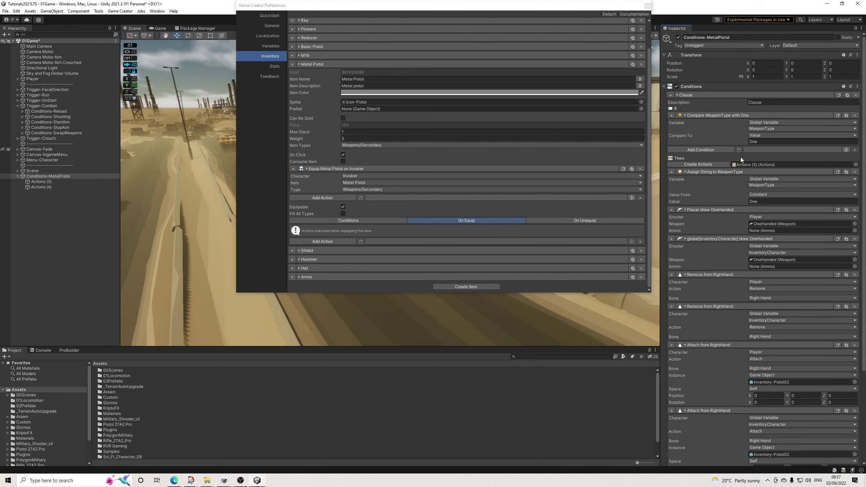
click(698, 95)
click(721, 94)
drag(63, 176, 27, 407)
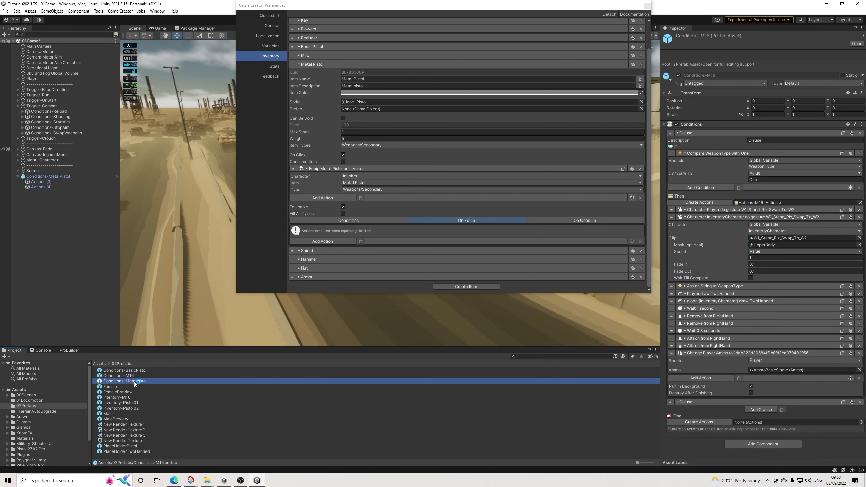
Collapse the expanded actions in the Conditions-BasicPistol prefab and in the WeaponType One clause of the Conditions-MetalPistol prefab
click(125, 370)
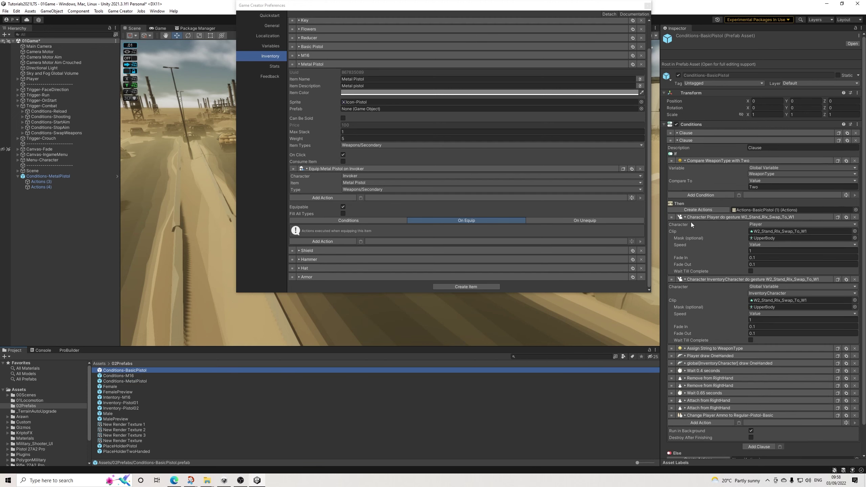
click(702, 218)
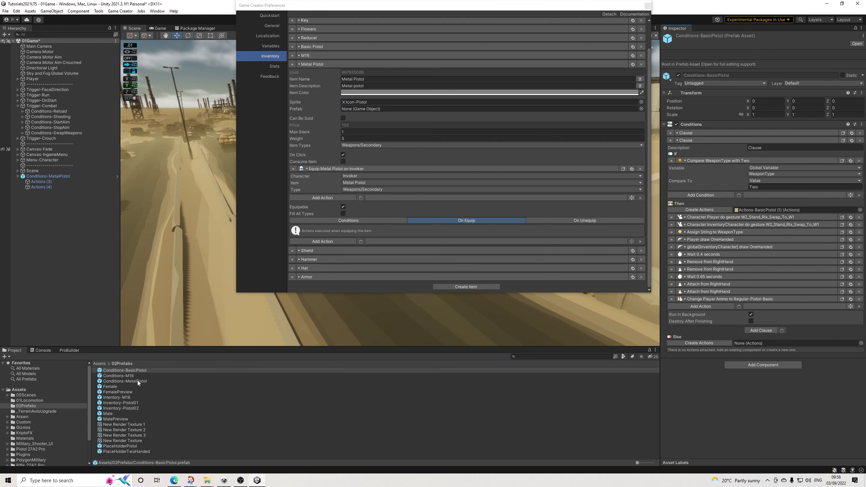
click(125, 381)
click(700, 210)
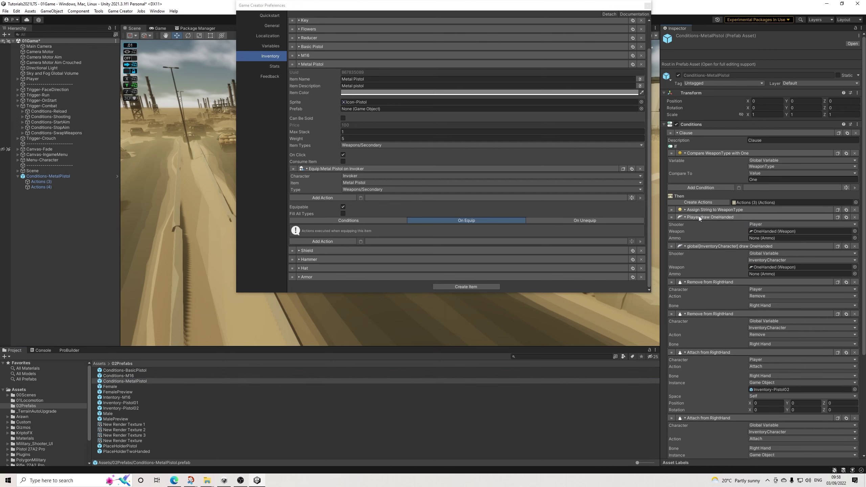
click(698, 217)
click(699, 225)
click(699, 233)
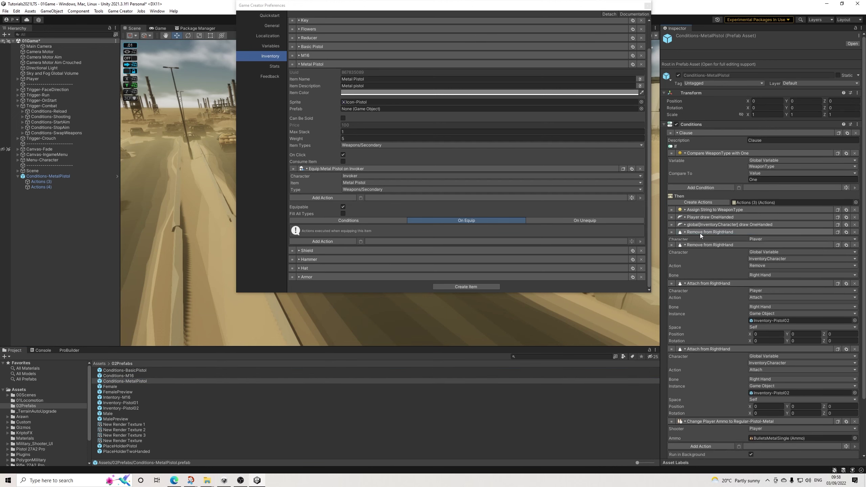
click(697, 239)
click(698, 247)
click(700, 254)
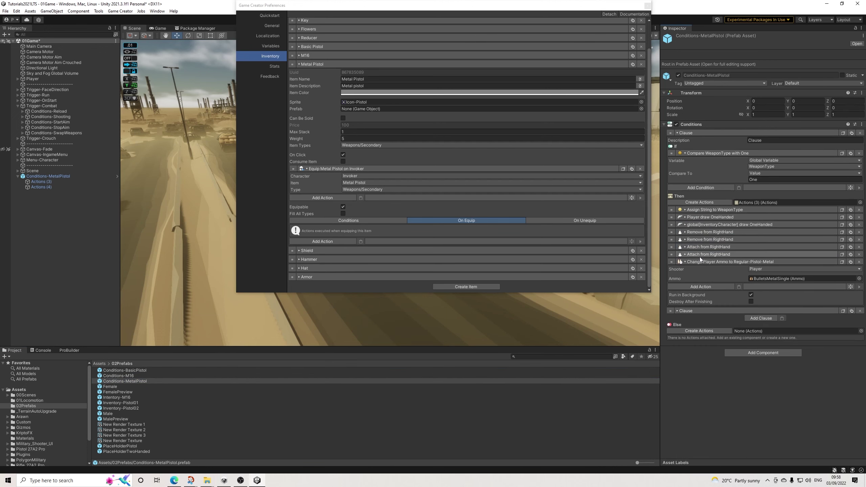
click(696, 261)
Compare the WeaponType Two clause actions of the Conditions-MetalPistol prefab with those of Conditions-BasicPistol, including the ammo change
click(691, 292)
scroll(717, 300, down, 1)
scroll(717, 300, down, 3)
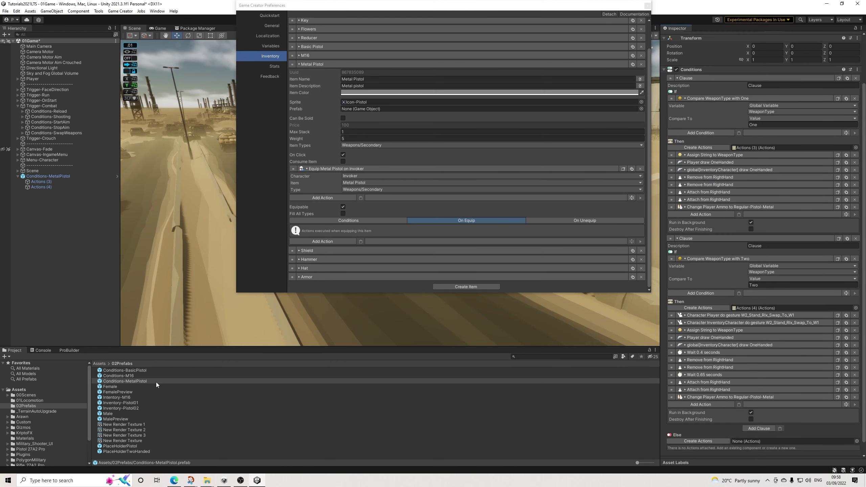
click(141, 371)
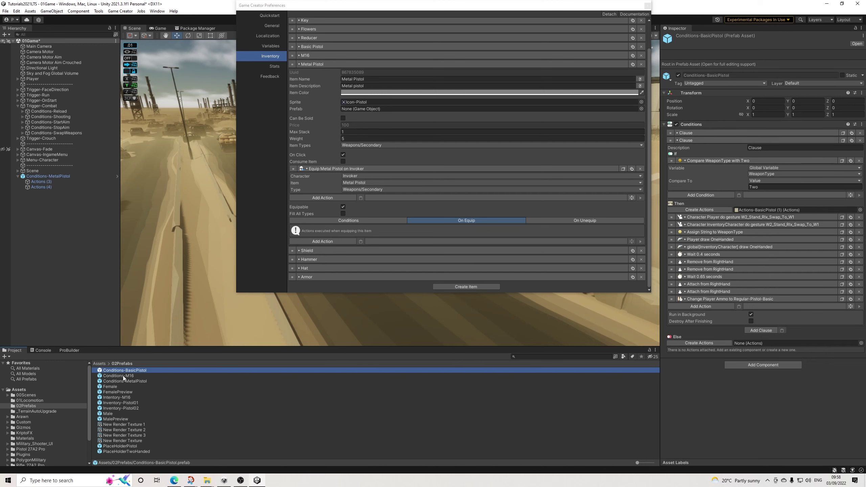
click(132, 382)
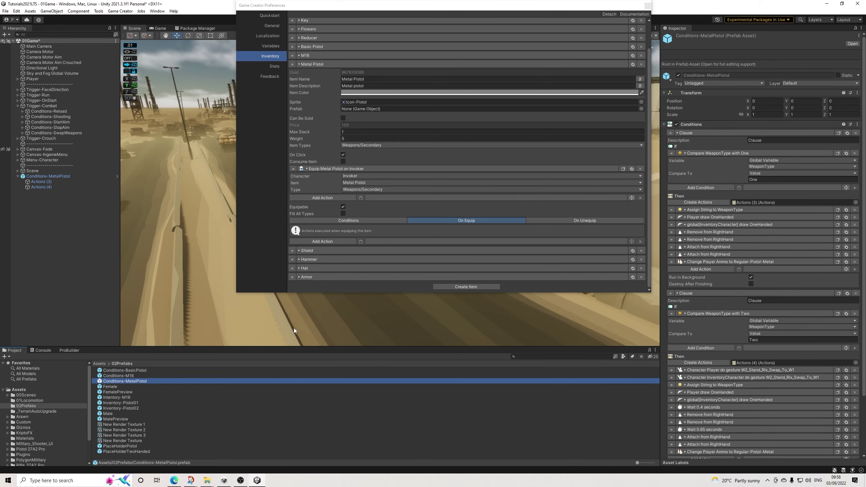
click(678, 133)
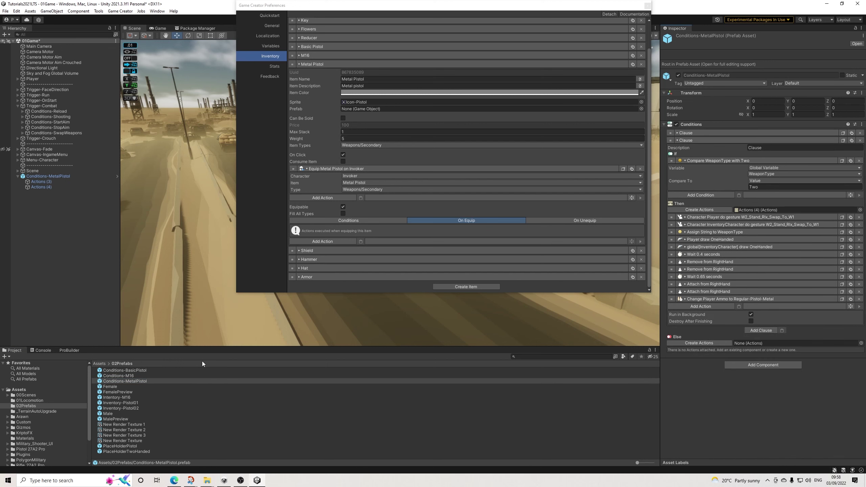
click(140, 371)
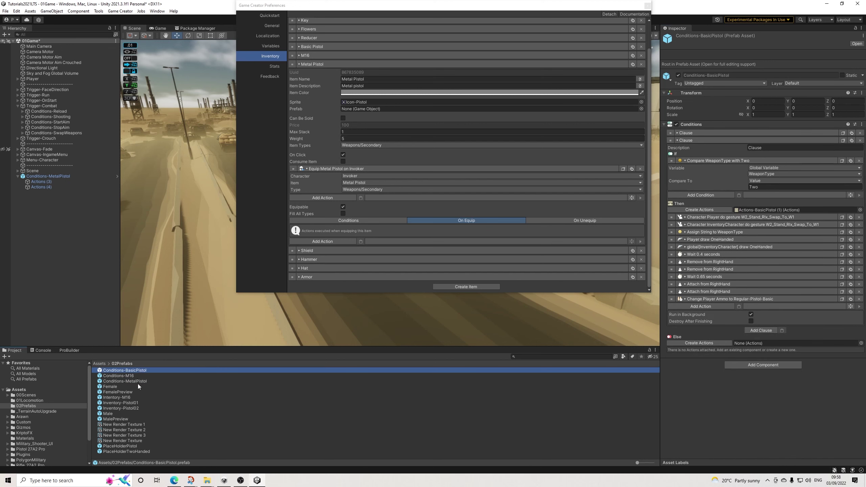
click(140, 380)
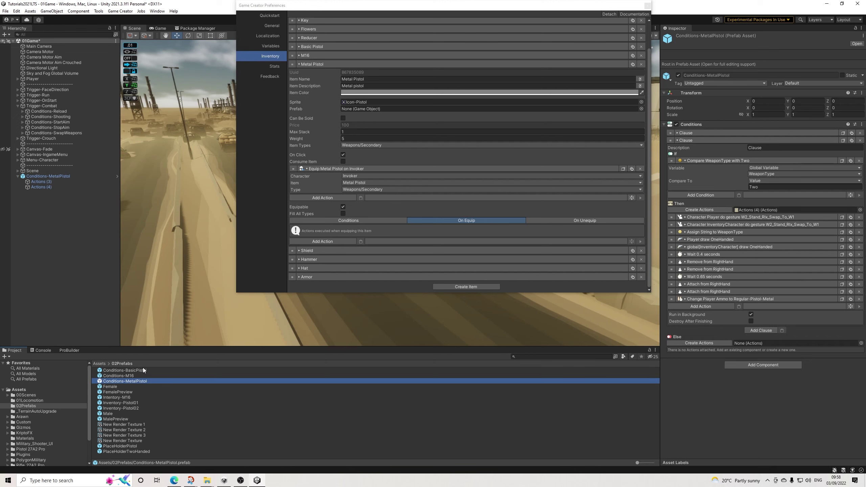
click(136, 371)
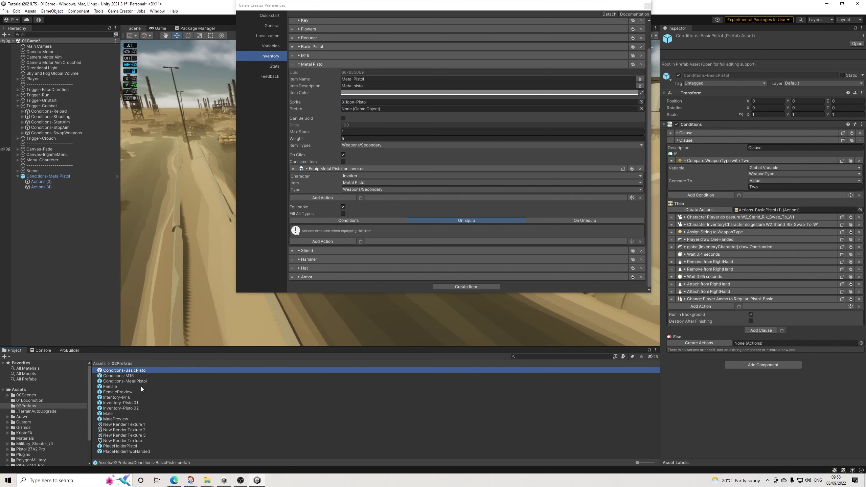
click(145, 382)
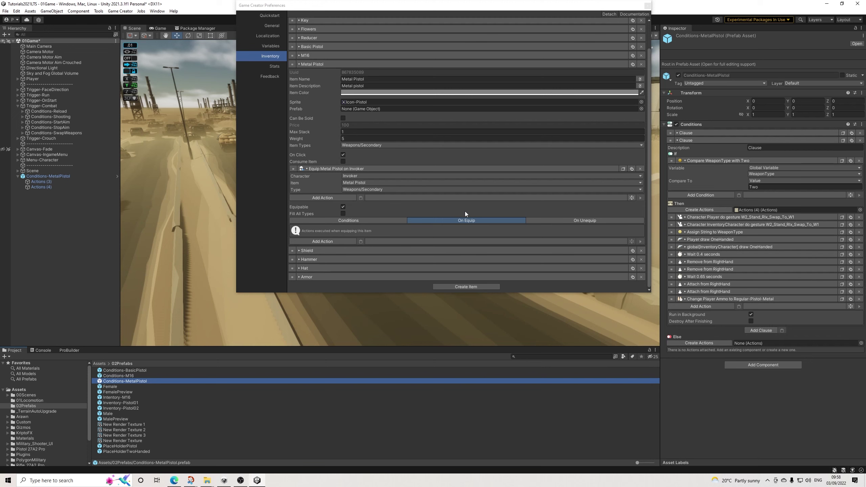
click(139, 370)
click(137, 382)
click(142, 370)
click(143, 381)
click(149, 371)
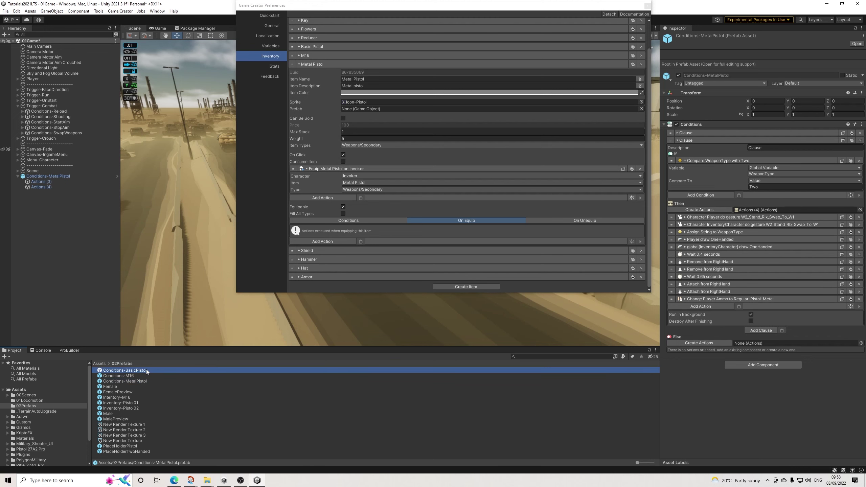
Examine the clauses of the Conditions-M16 prefab and the swap gesture settings under WeaponType One
click(131, 376)
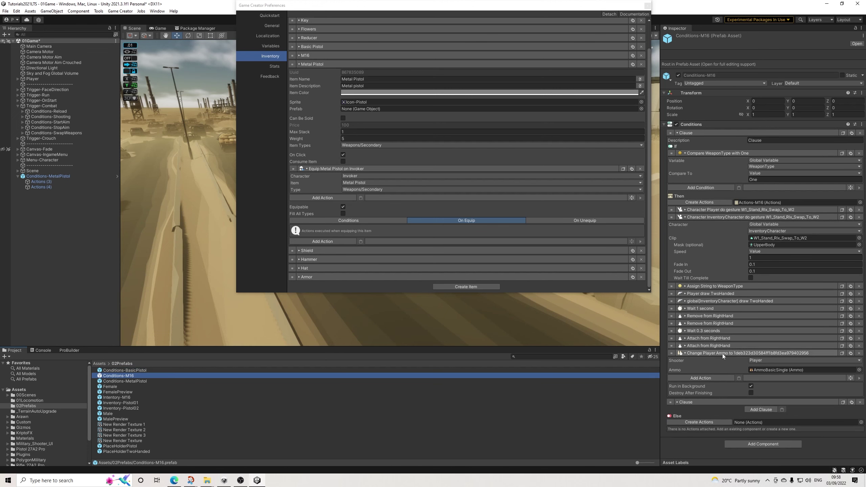
click(698, 133)
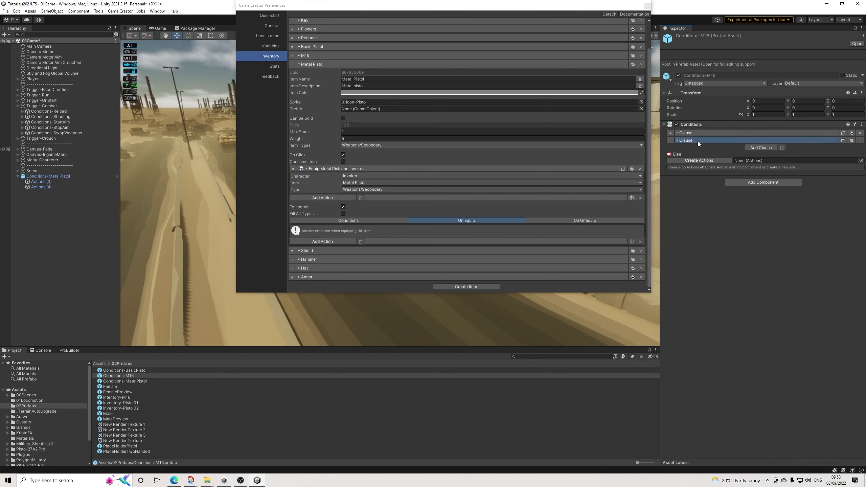
click(697, 140)
click(697, 141)
click(696, 133)
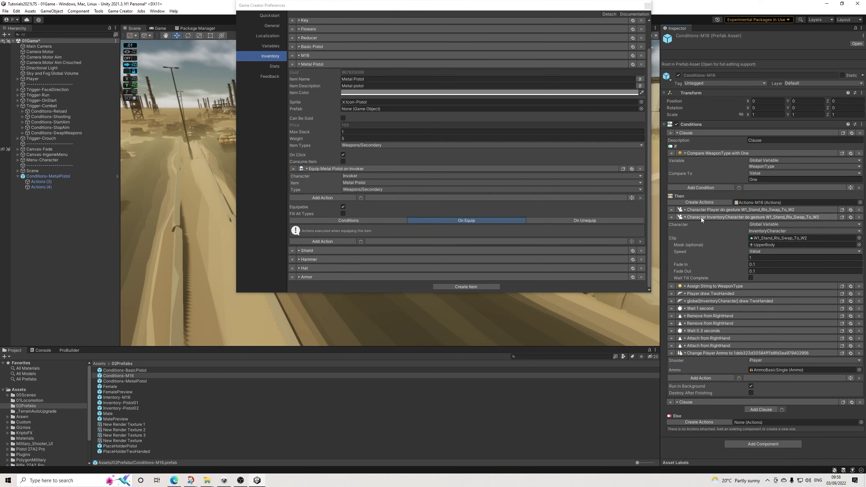
click(706, 209)
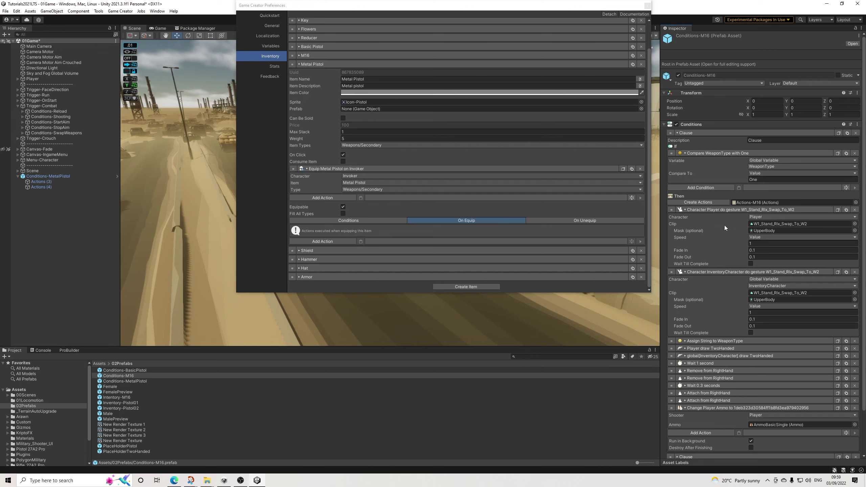
click(705, 210)
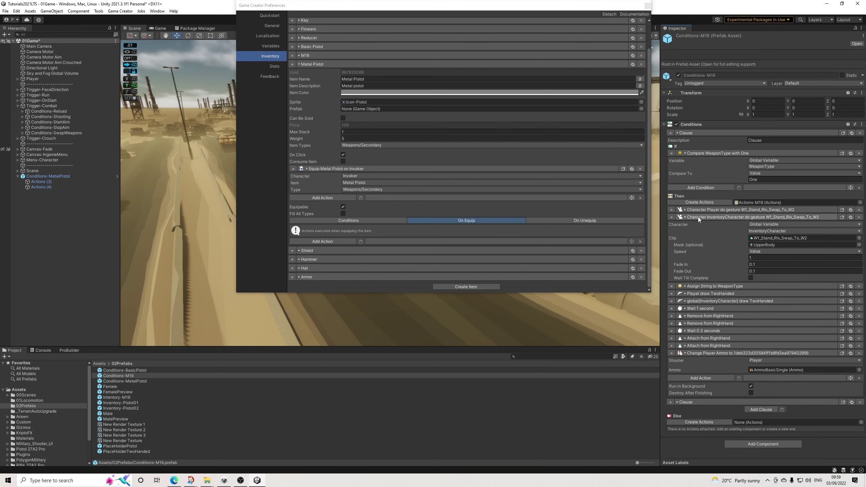
click(699, 216)
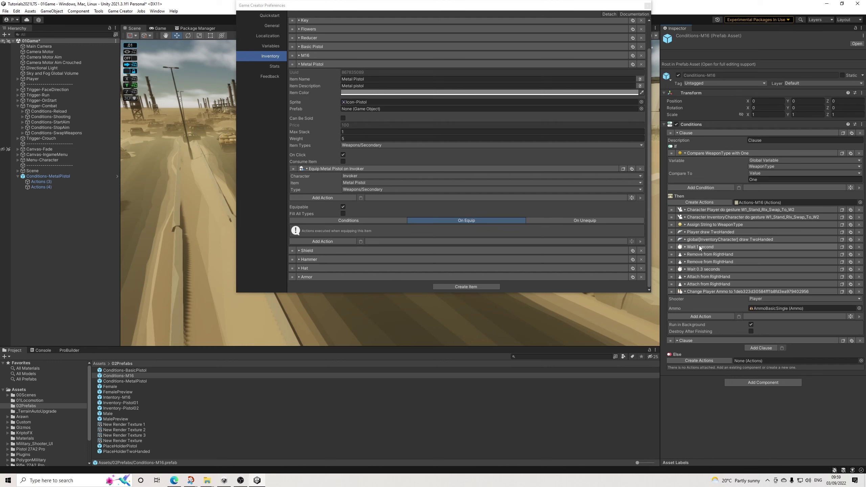
Review the Remove and Attach from RightHand actions and the ammo change in the WeaponType One clause of Conditions-M16
click(712, 261)
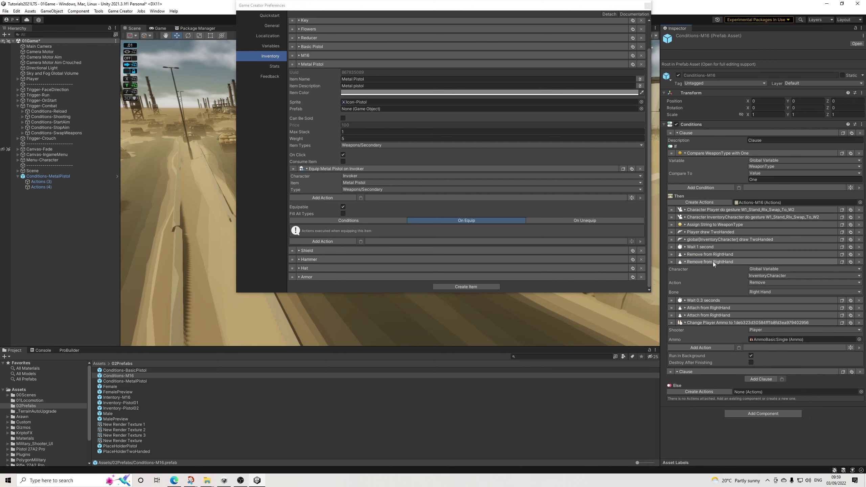
click(713, 261)
click(712, 254)
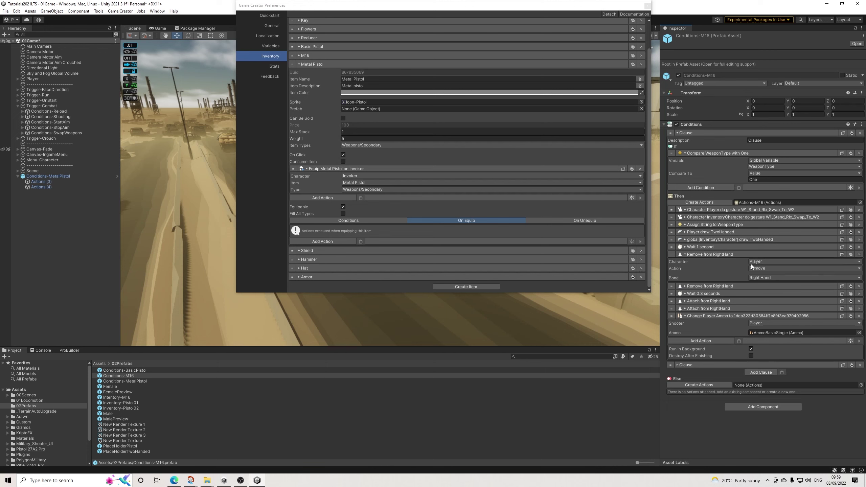
click(720, 255)
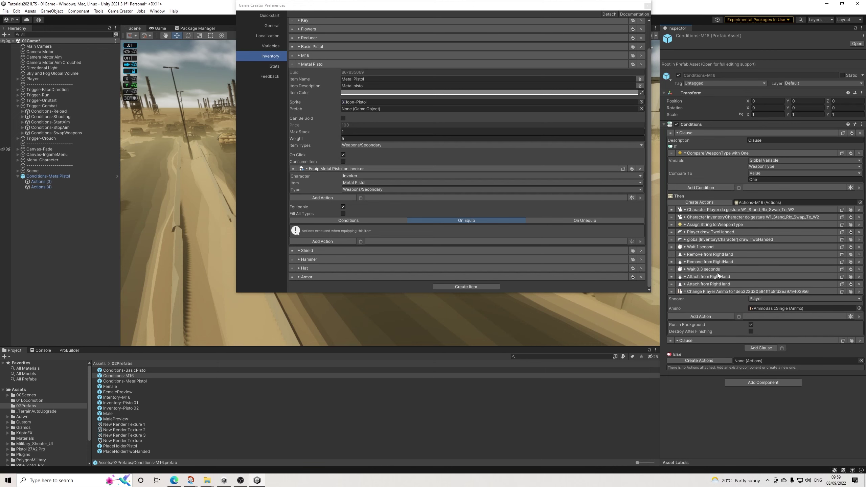
click(718, 275)
click(717, 276)
click(711, 284)
click(711, 283)
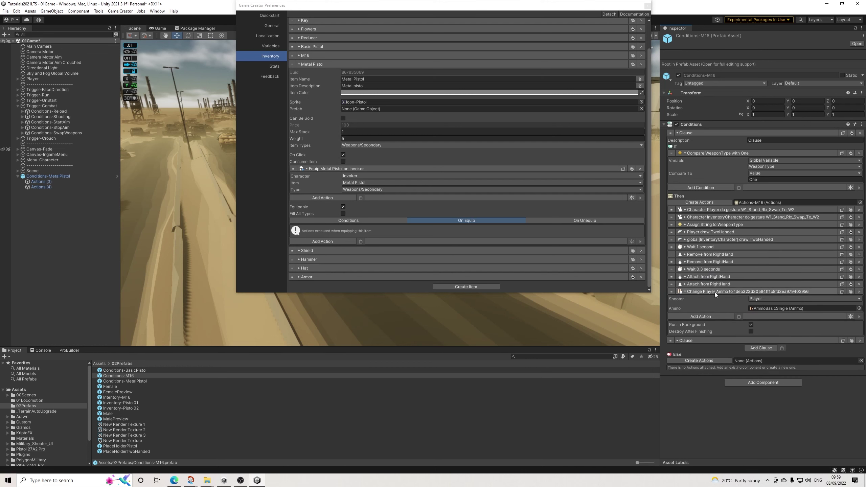
click(715, 290)
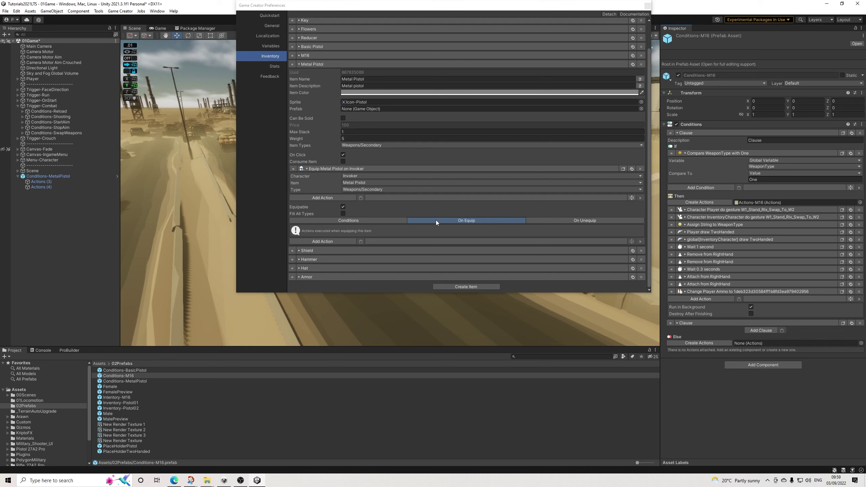
Add a Call Conditions action to the Metal Pistol's On Equip actions and assign the Conditions-MetalPistol prefab to it
click(342, 240)
text(c)
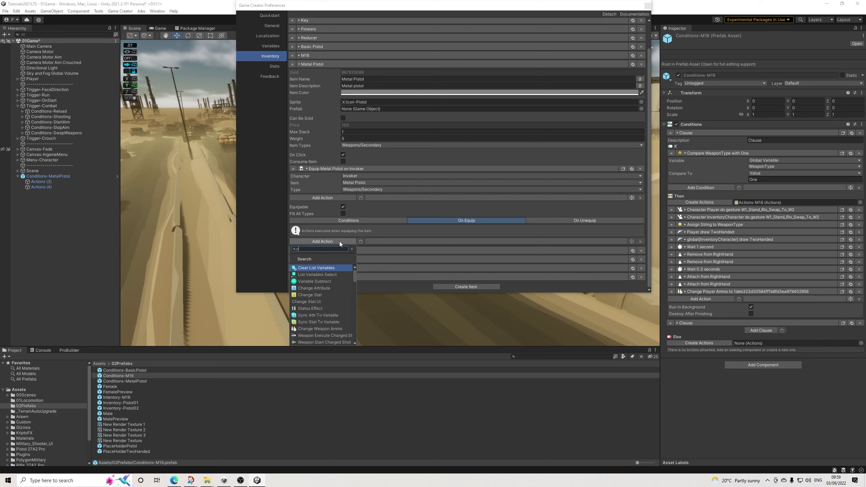
text(all)
key(Return)
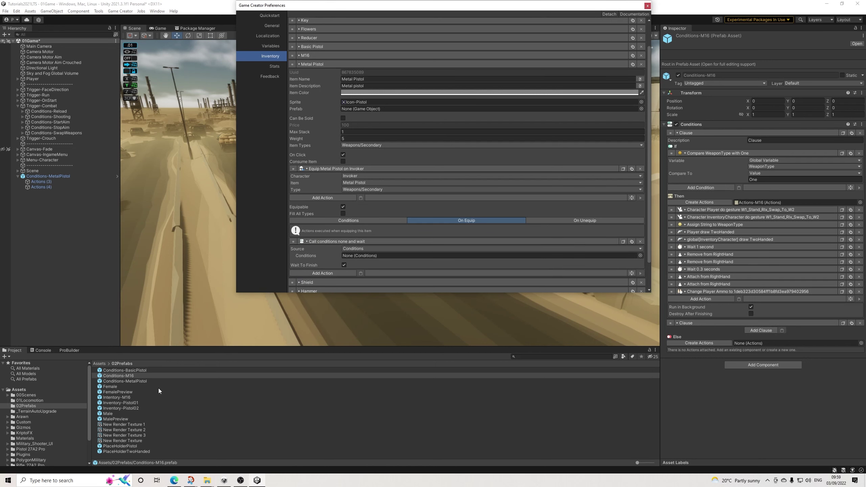
drag(136, 379, 371, 255)
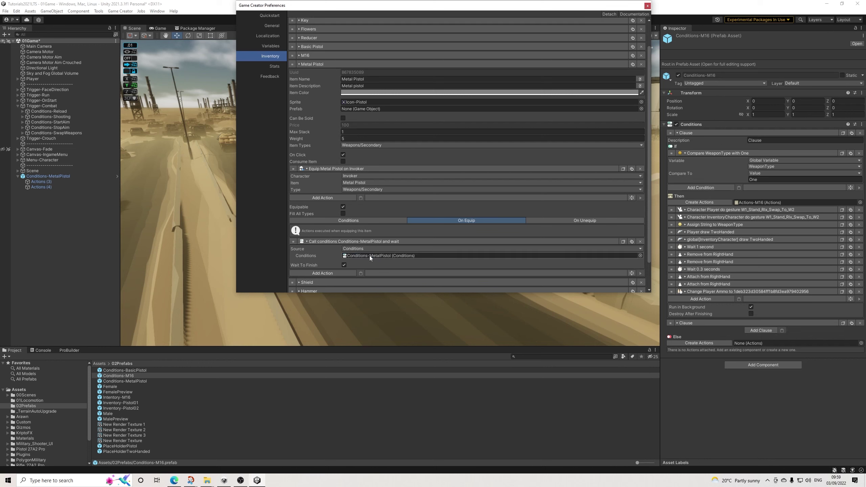
Delete the Conditions-MetalPistol object from the scene and select its prefab in 02Prefabs
click(59, 177)
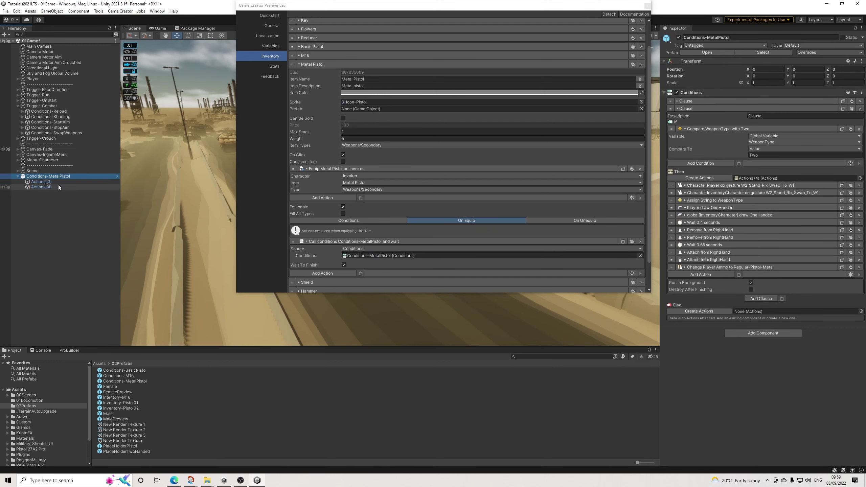
key(Delete)
click(130, 381)
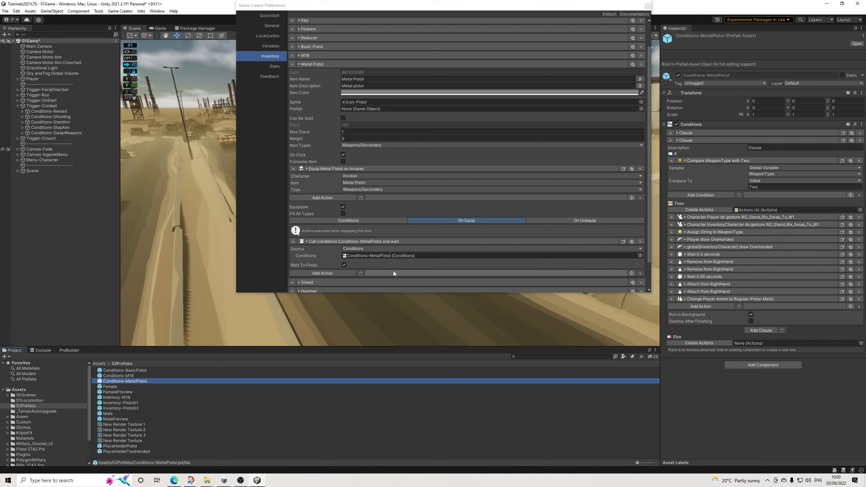
Add a Variable GameObject action to the Metal Pistol's On Equip actions
scroll(396, 267, down, 1)
click(323, 253)
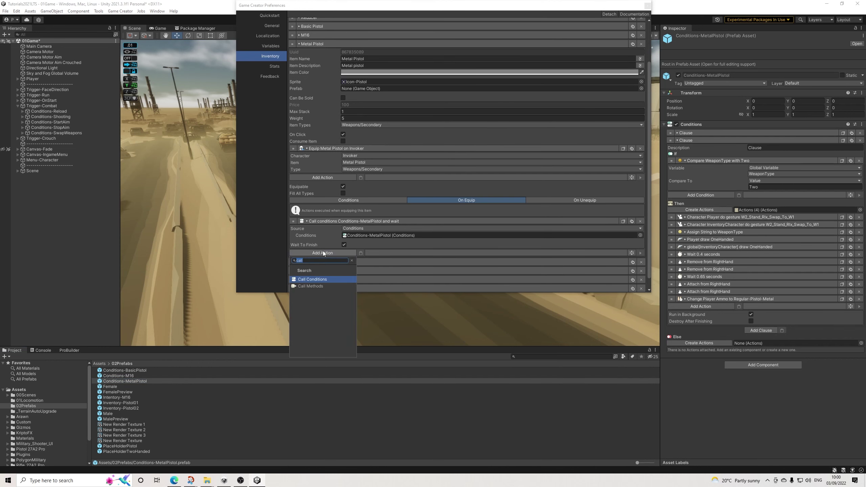
text(gam)
key(Down)
key(Down)
key(Down)
key(Down)
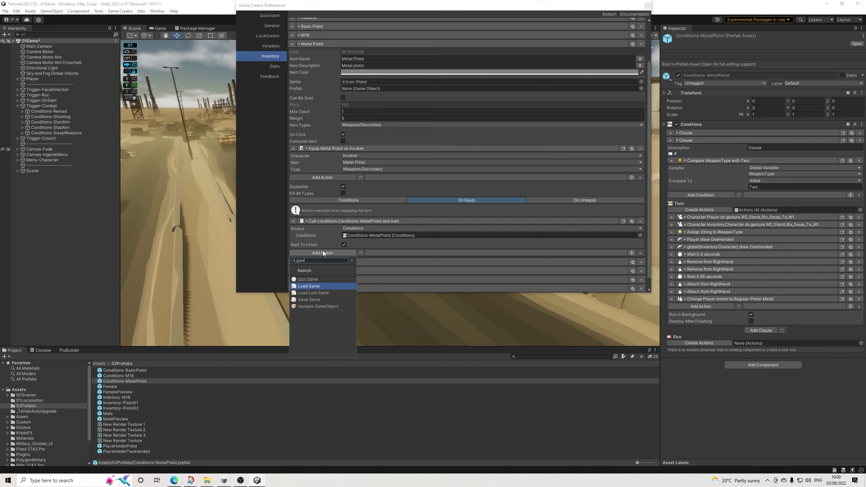
key(Return)
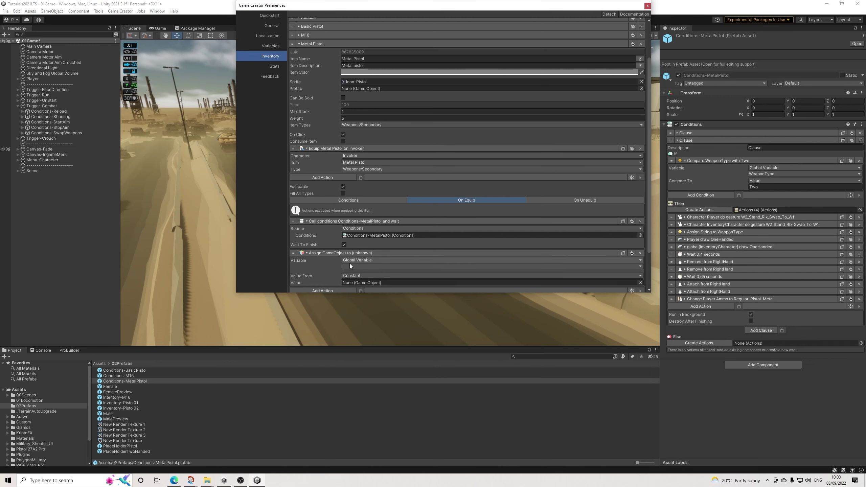
Assign the Conditions-MetalPistol prefab to the global variable ActiveSecondary in the Metal Pistol's new action and collapse the item
click(348, 265)
click(363, 311)
drag(141, 382, 376, 272)
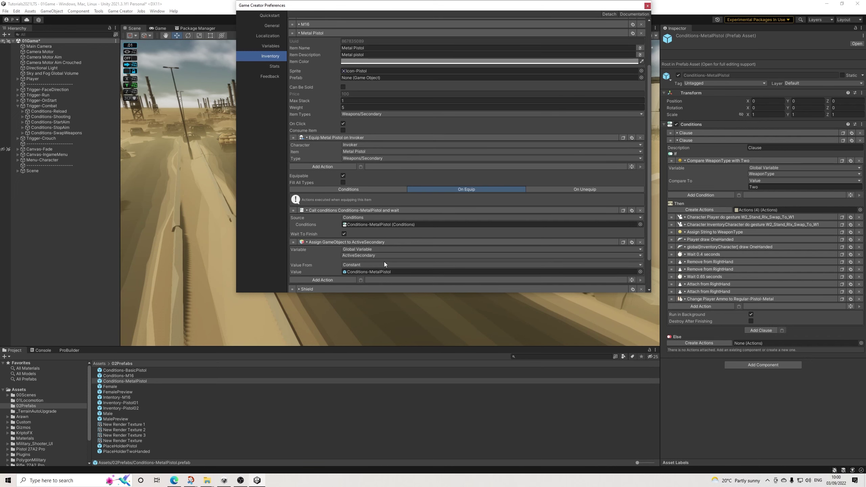
scroll(389, 257, up, 3)
scroll(389, 249, up, 5)
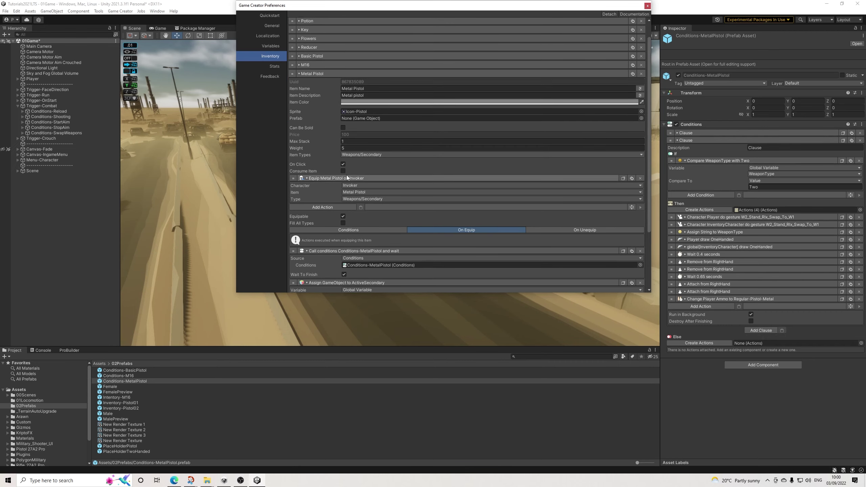
click(316, 95)
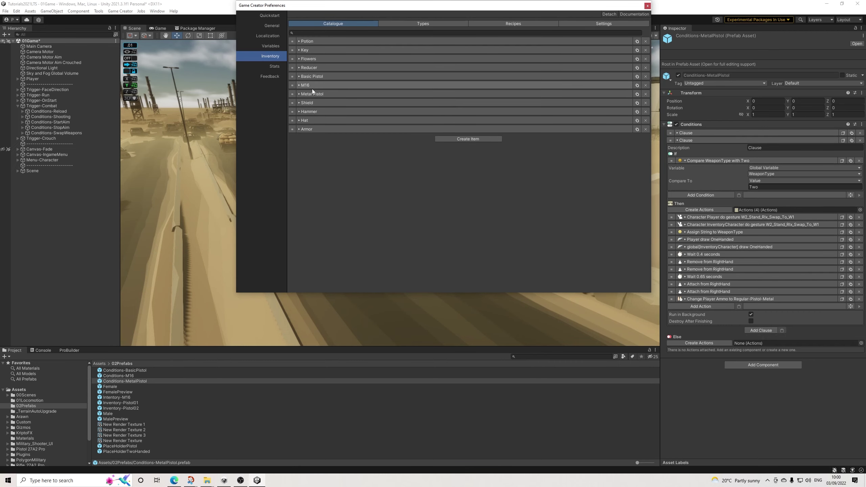
Check which global variable the Basic Pistol's On Equip actions assign its conditions prefab to
click(320, 76)
scroll(378, 201, down, 1)
click(455, 203)
scroll(392, 226, down, 1)
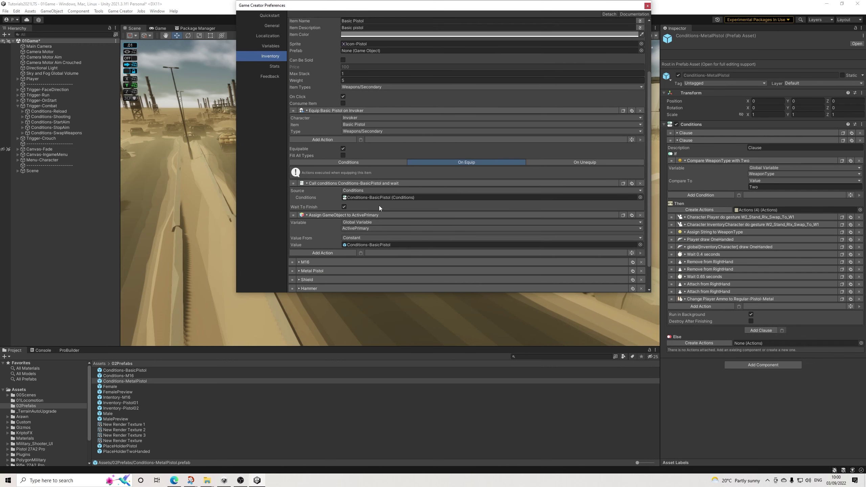
scroll(374, 207, up, 1)
scroll(373, 208, up, 2)
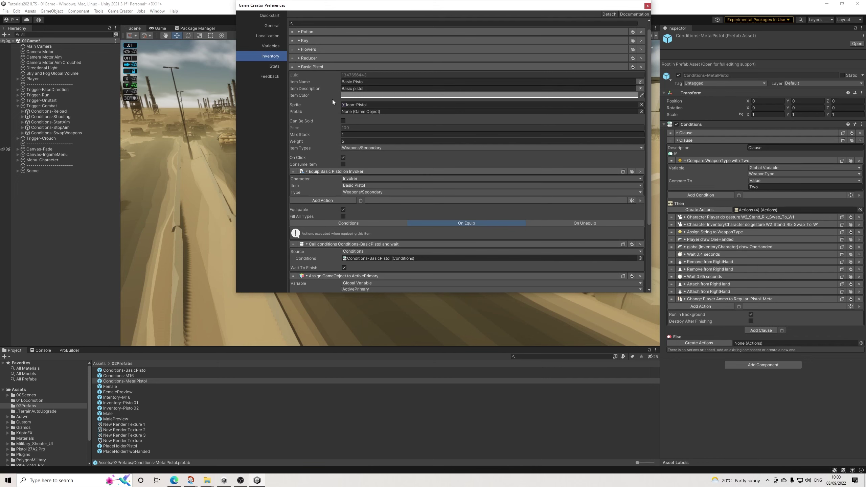
click(323, 67)
Compare the item types and On Equip variable assignment of the M16 and Metal Pistol items
click(309, 85)
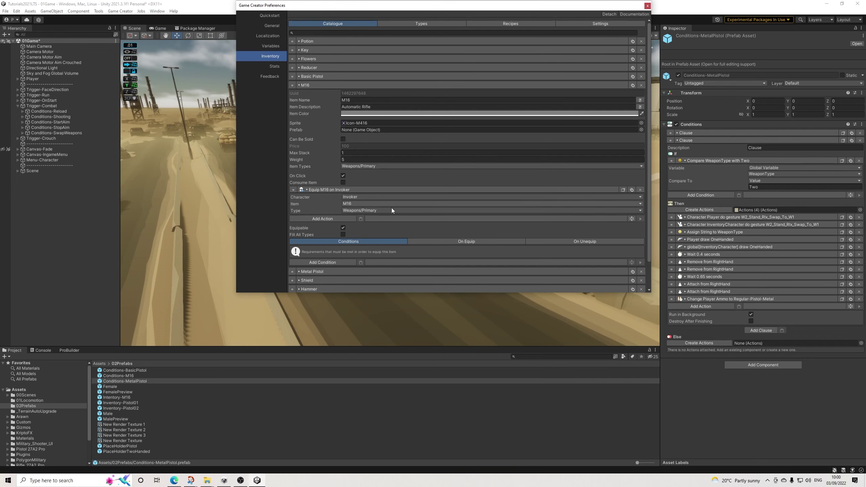
scroll(392, 211, down, 2)
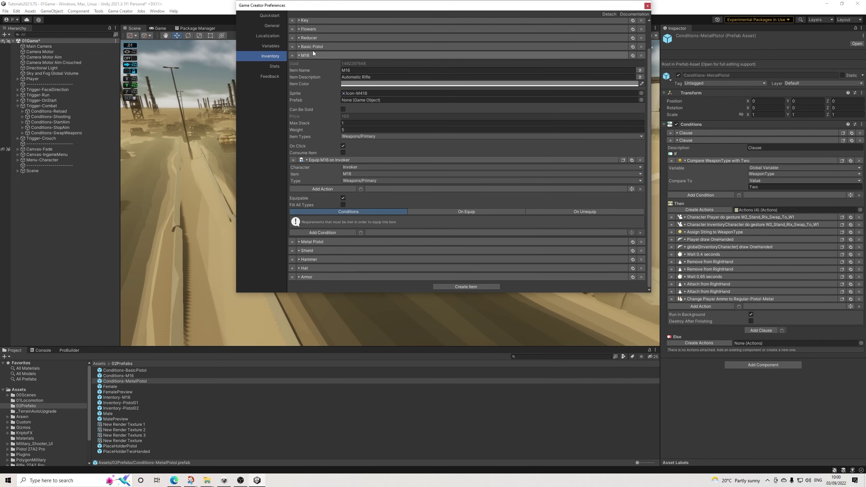
click(321, 239)
scroll(393, 247, down, 10)
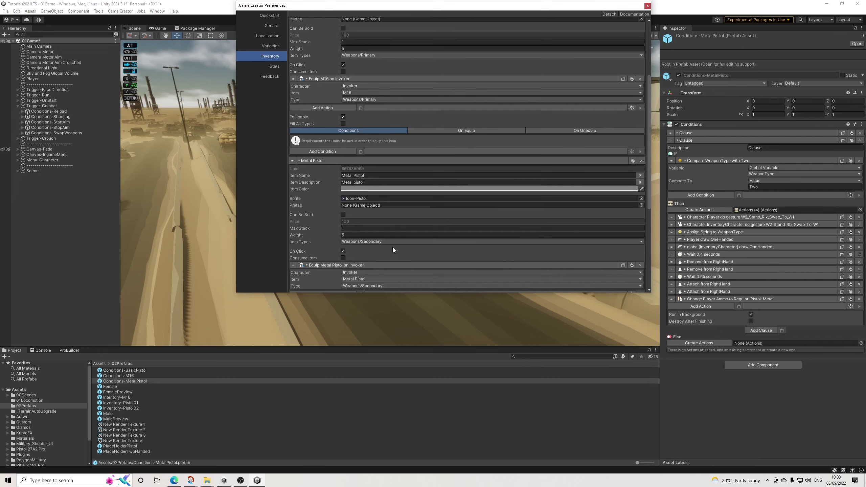
scroll(376, 220, down, 5)
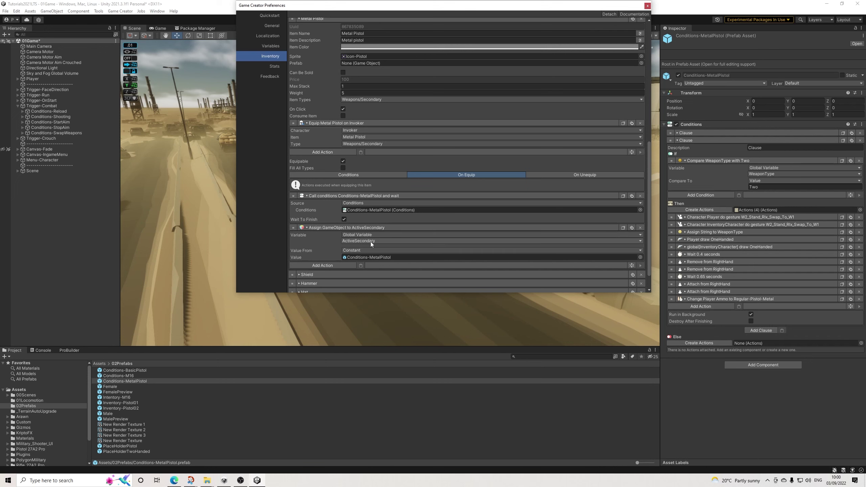
scroll(369, 241, up, 14)
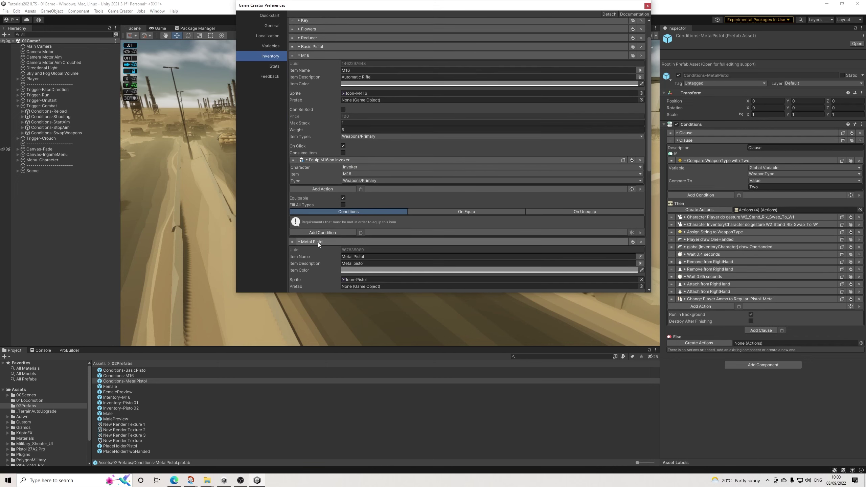
click(318, 242)
Change the variable in the M16's On Equip GameObject assignment to ActivePrimary and collapse the item
click(444, 212)
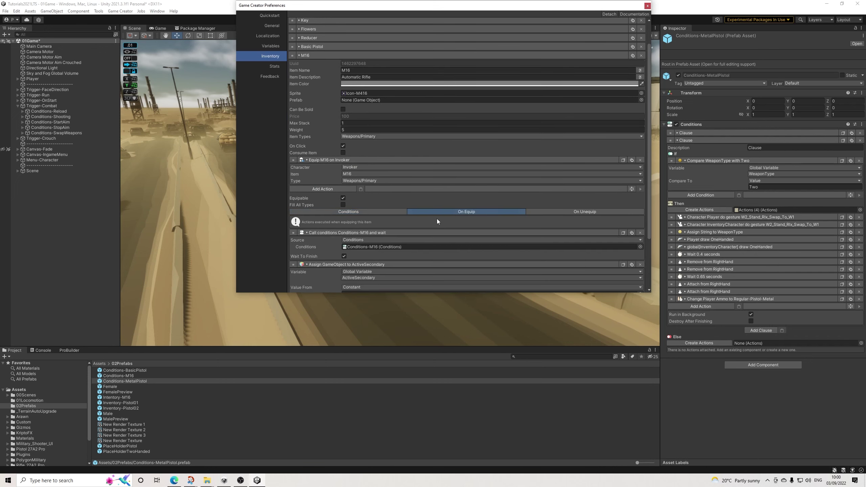
scroll(392, 243, down, 3)
click(366, 238)
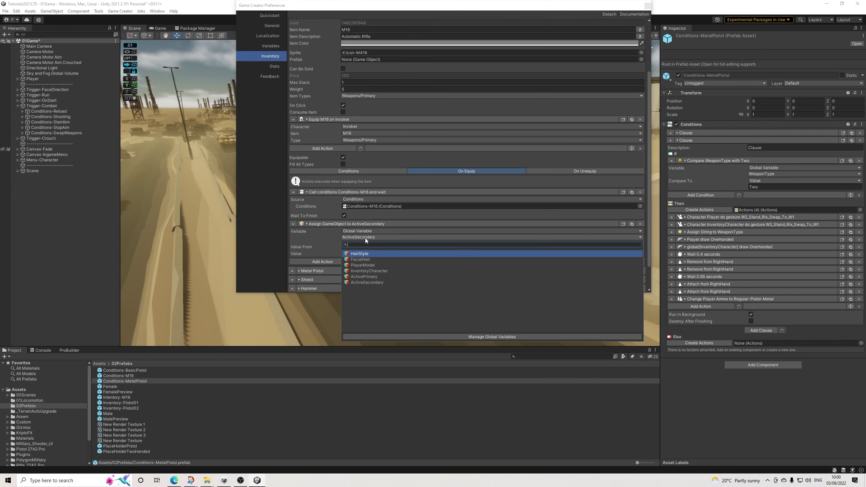
click(372, 277)
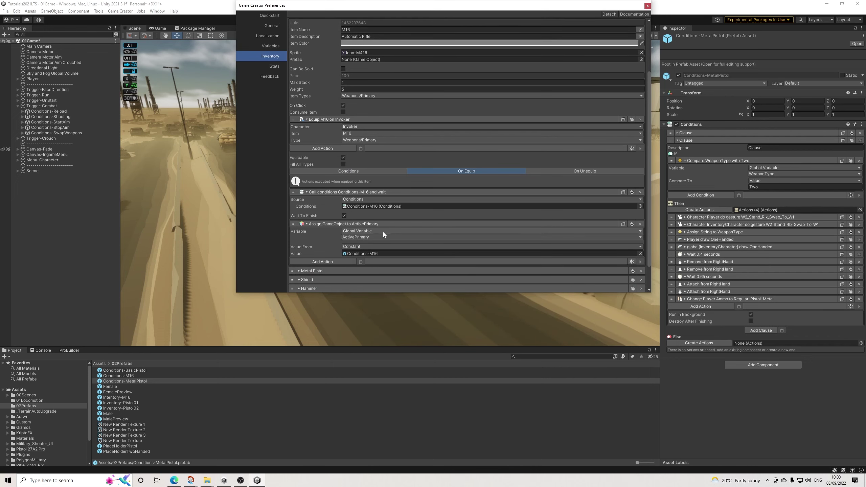
scroll(382, 229, up, 4)
click(319, 74)
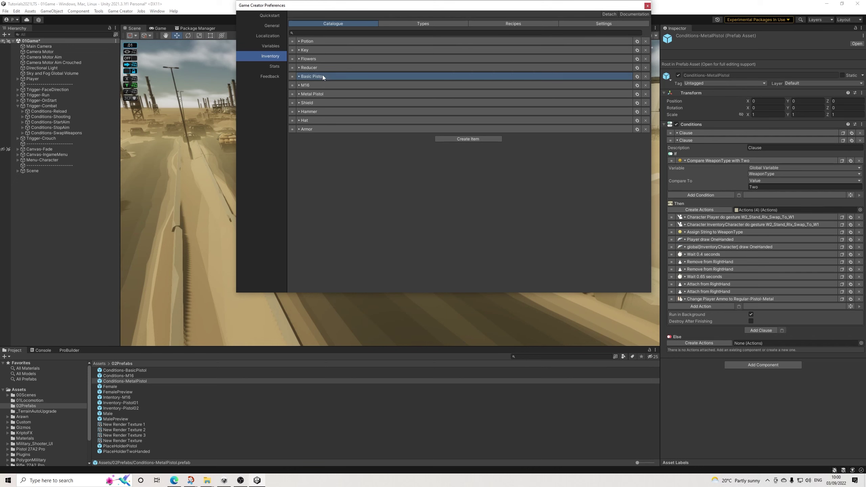
Change the variable in the Basic Pistol's On Equip GameObject assignment to ActiveSecondary and collapse the item
click(322, 74)
scroll(413, 217, down, 4)
click(364, 238)
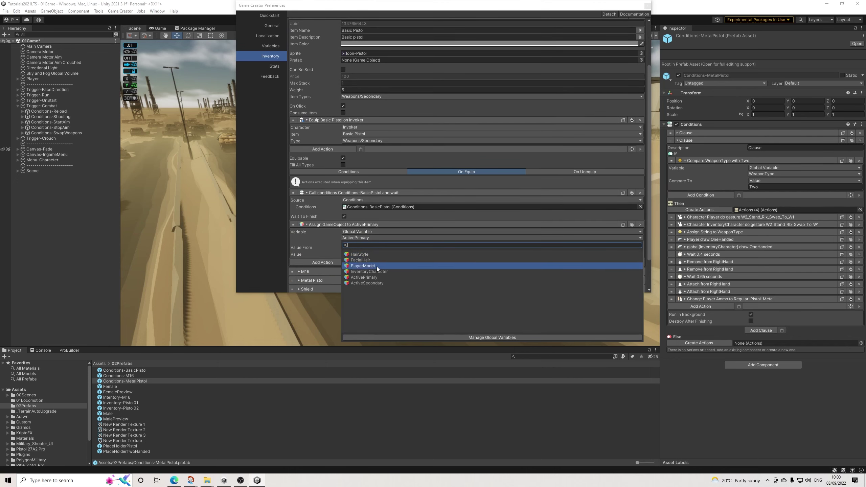
click(376, 283)
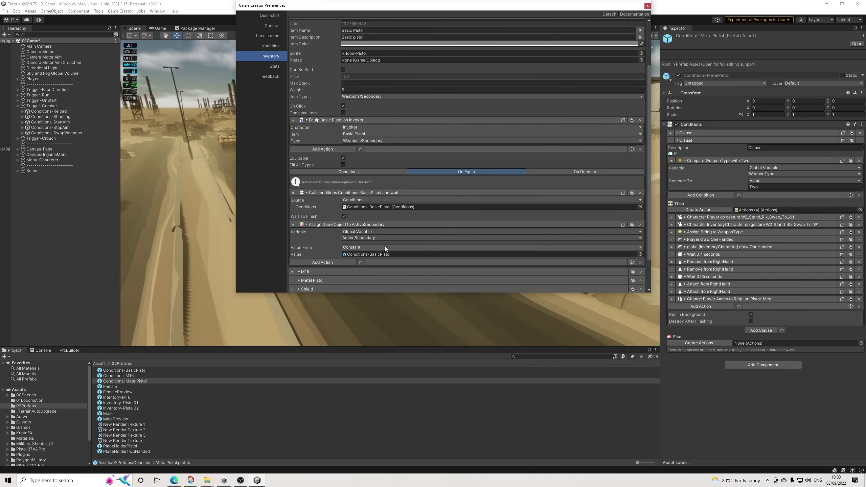
scroll(385, 246, up, 3)
scroll(387, 242, down, 3)
scroll(401, 227, up, 10)
click(327, 76)
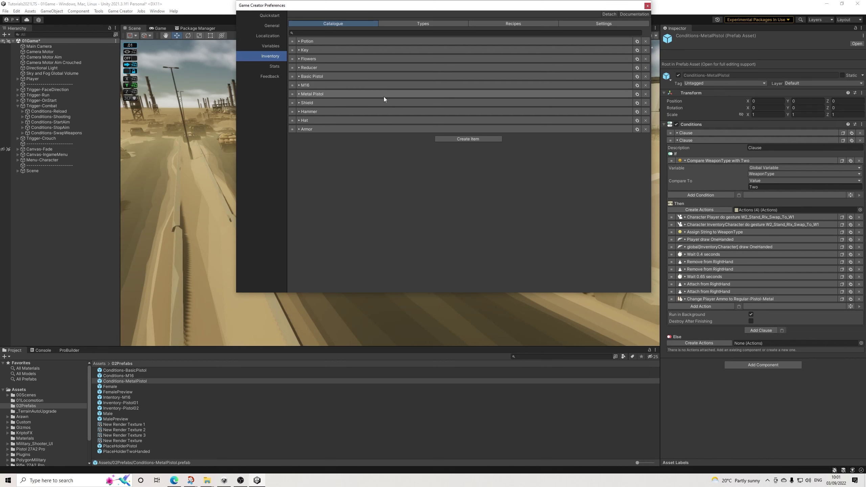
Add a Call Conditions action to the WeaponType One clause of Conditions-SwapWeapons
click(65, 133)
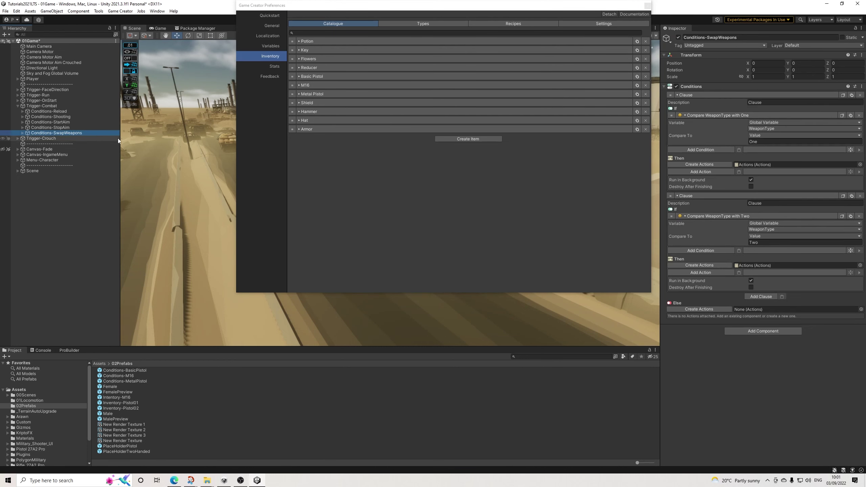
click(718, 174)
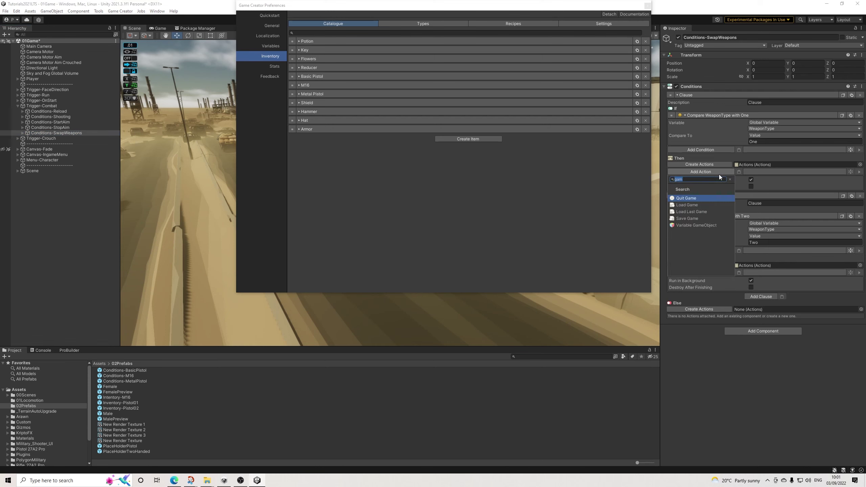
text(con)
key(Return)
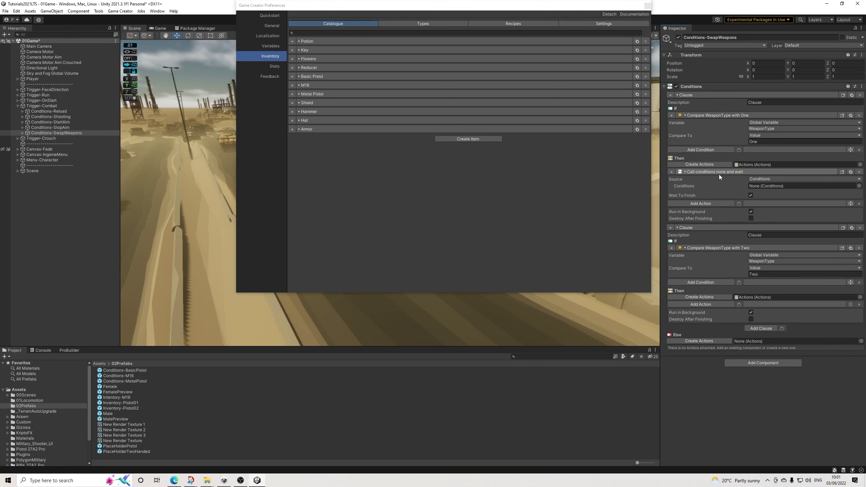
Set the new Call Conditions action's source to a variable, using the global variable ActivePrimary
click(766, 179)
click(773, 194)
click(774, 192)
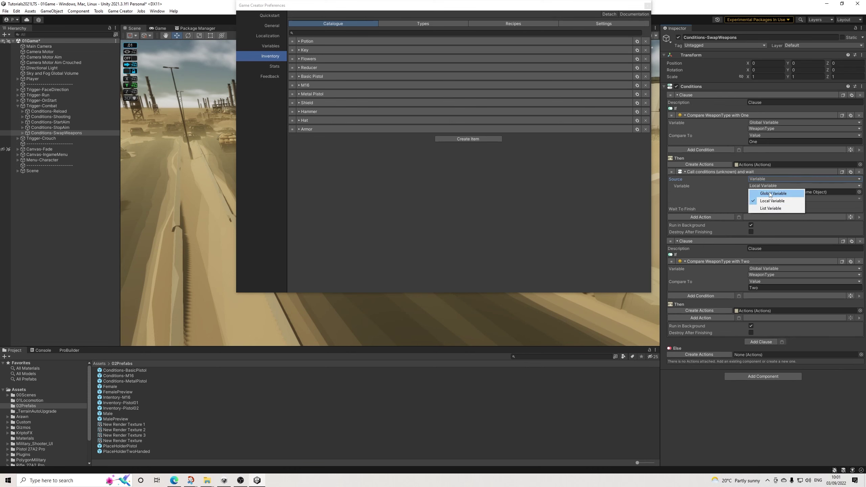
click(778, 201)
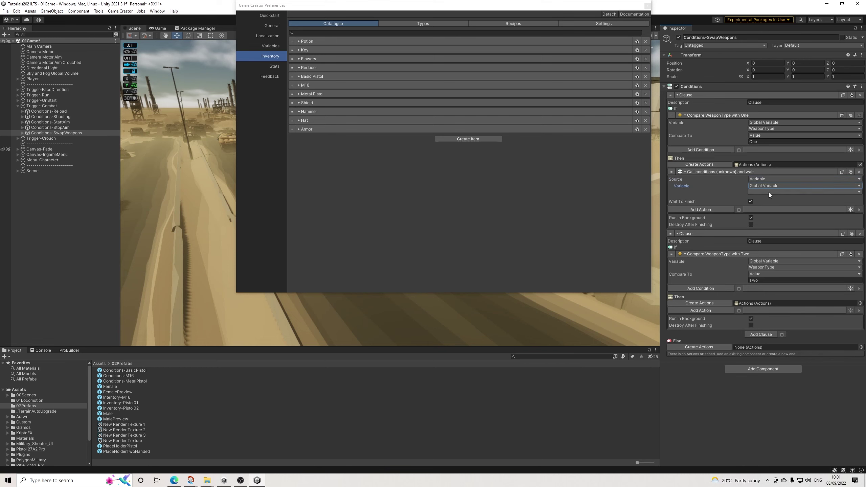
click(766, 194)
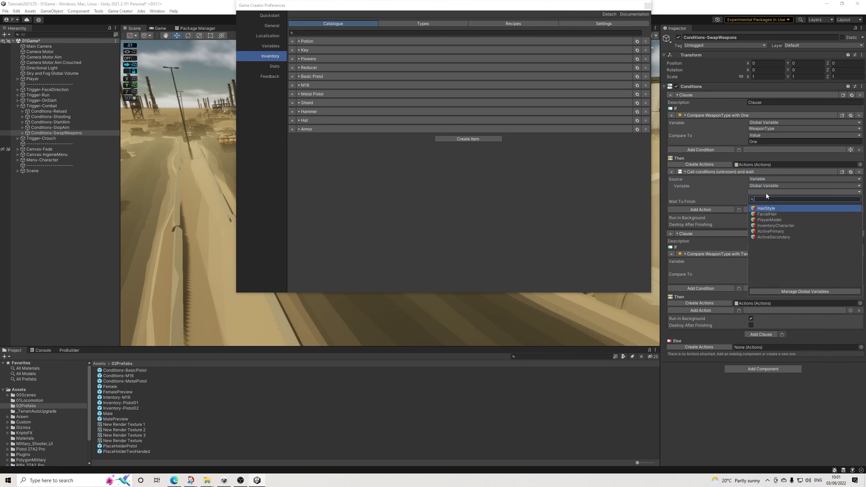
click(781, 230)
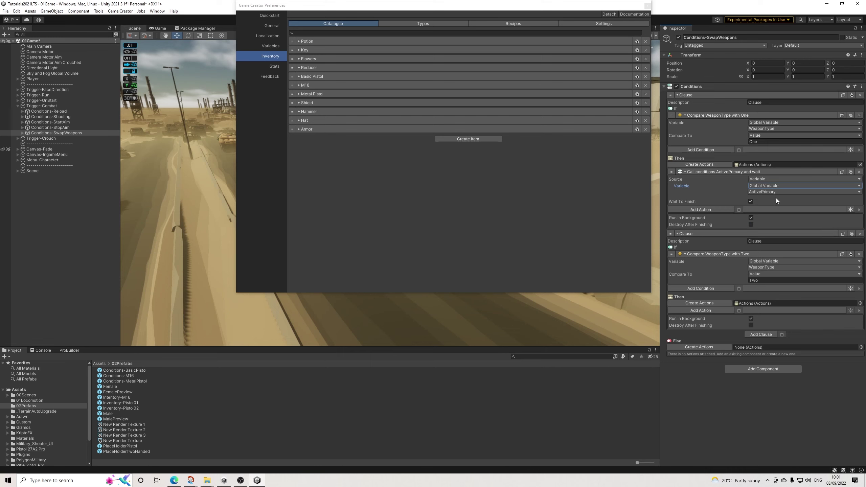
Copy the Call Conditions action into the WeaponType Two clause and set its global variable to ActiveSecondary
click(842, 172)
click(739, 310)
click(762, 330)
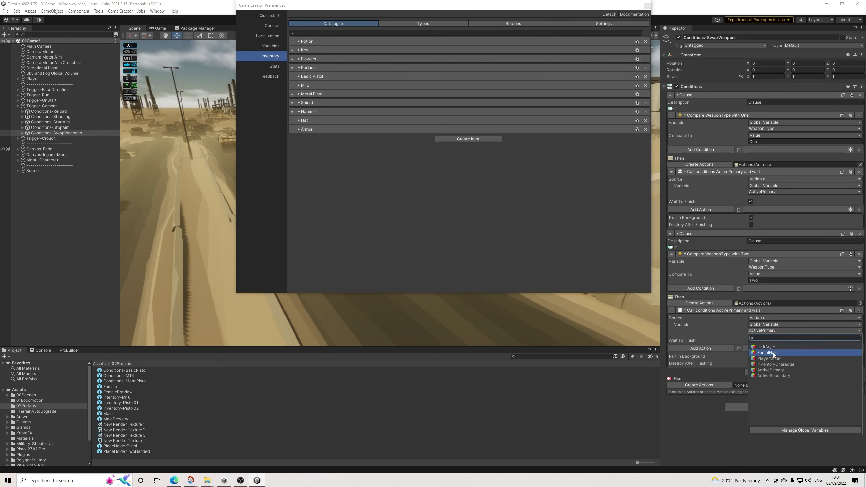
click(777, 376)
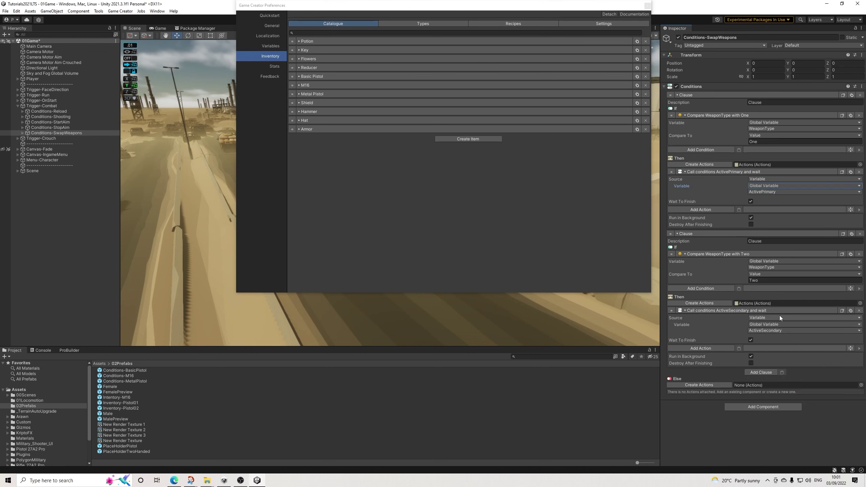
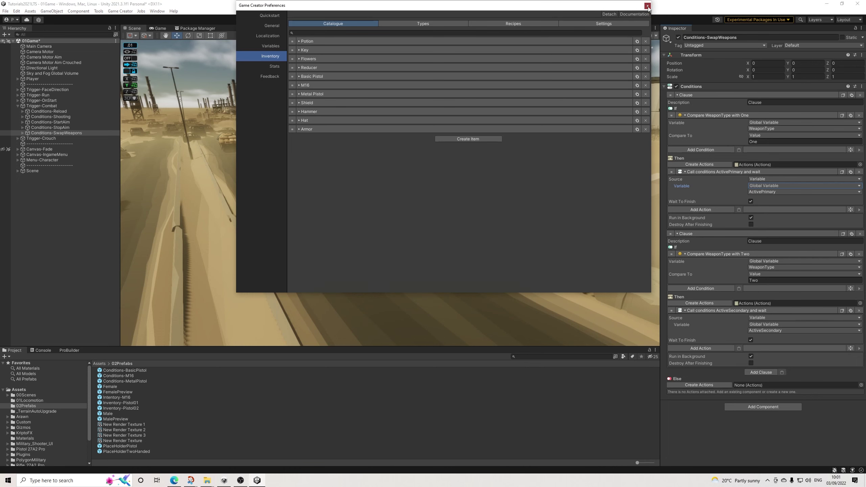
Close the Game Creator Preferences window and save the scene
click(647, 6)
click(5, 12)
click(14, 44)
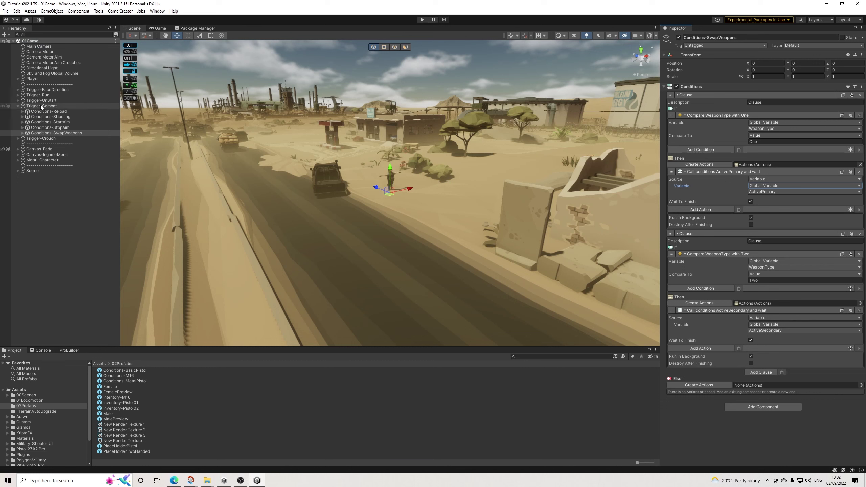
Find the Content object under Canvas-IngameMenu's inventory Viewport and open its ItemShooter item prefab for editing
click(18, 149)
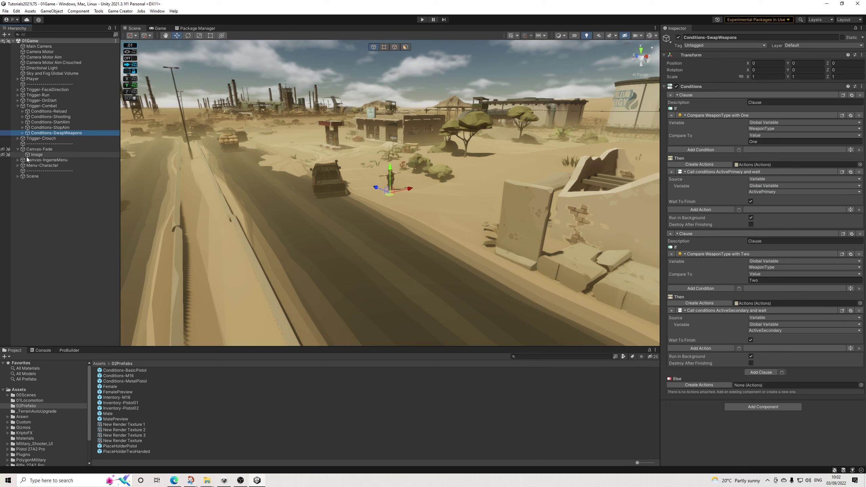
click(18, 151)
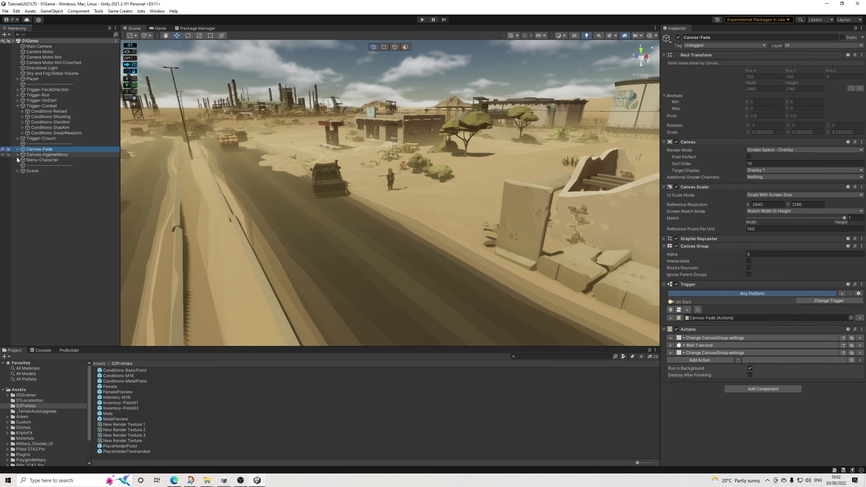
click(42, 160)
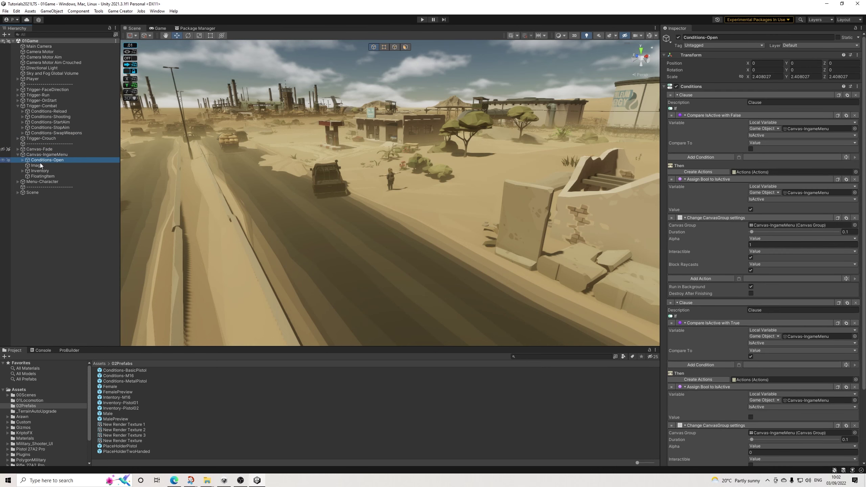
click(38, 172)
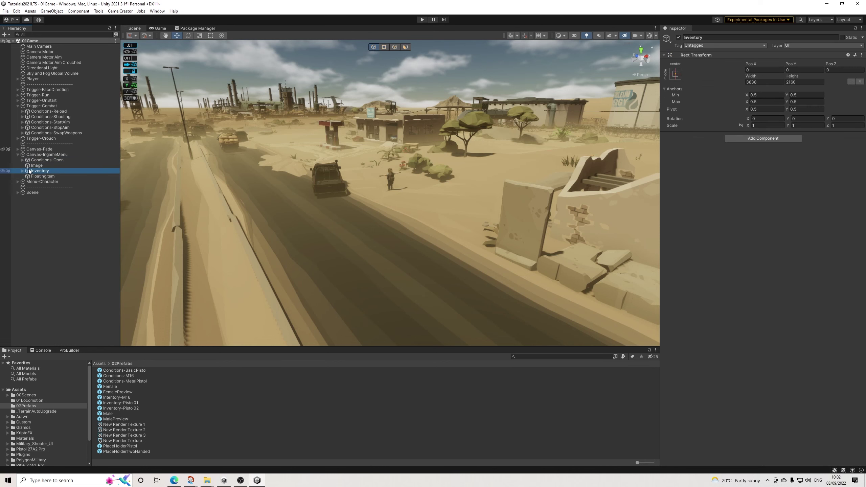
click(23, 171)
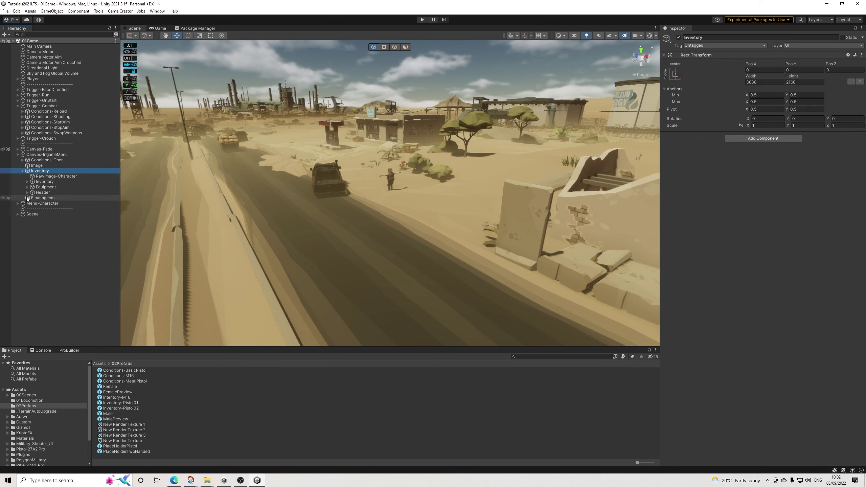
click(27, 182)
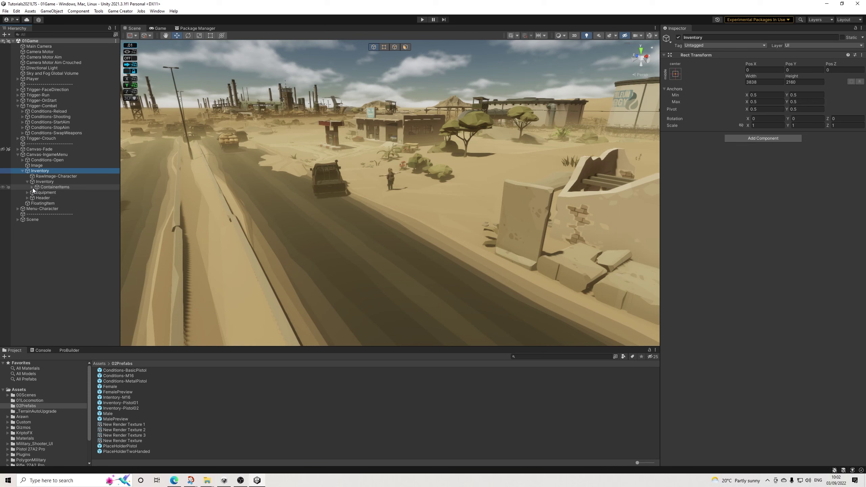
click(32, 188)
click(44, 193)
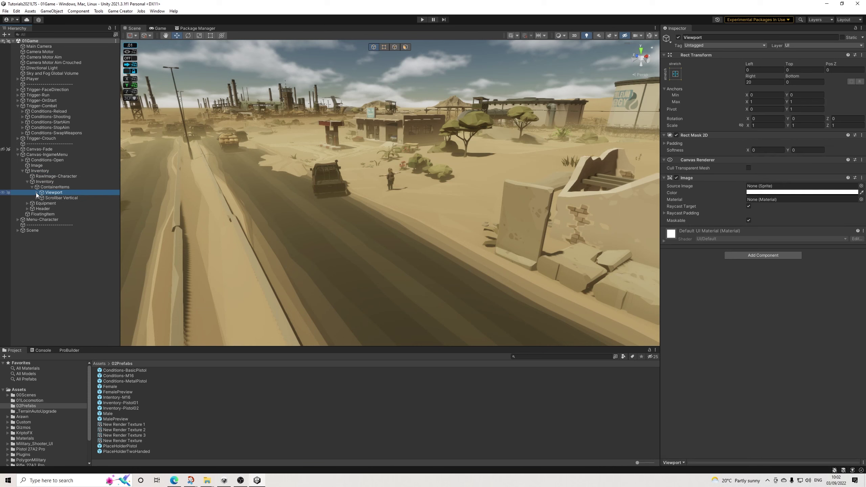
click(37, 192)
click(53, 198)
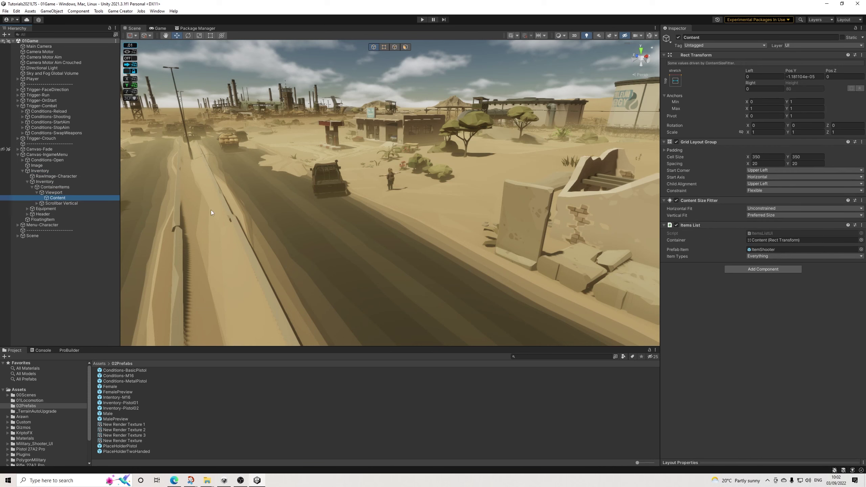
click(763, 250)
double_click(112, 382)
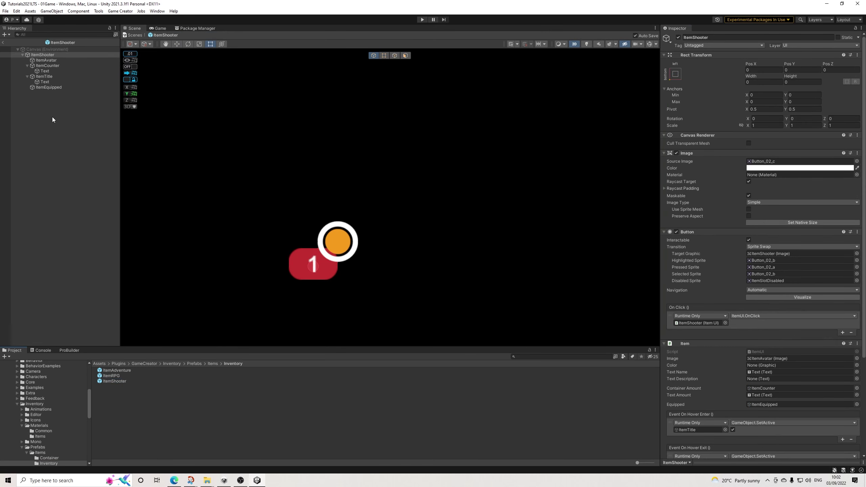
Deactivate the ItemTitle object in the ItemShooter prefab and return to the 01Game scene
click(44, 87)
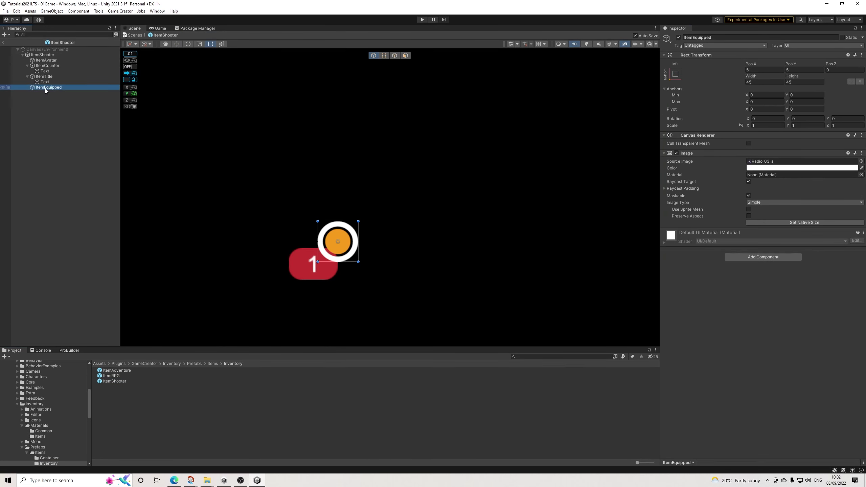
click(46, 55)
scroll(729, 338, down, 4)
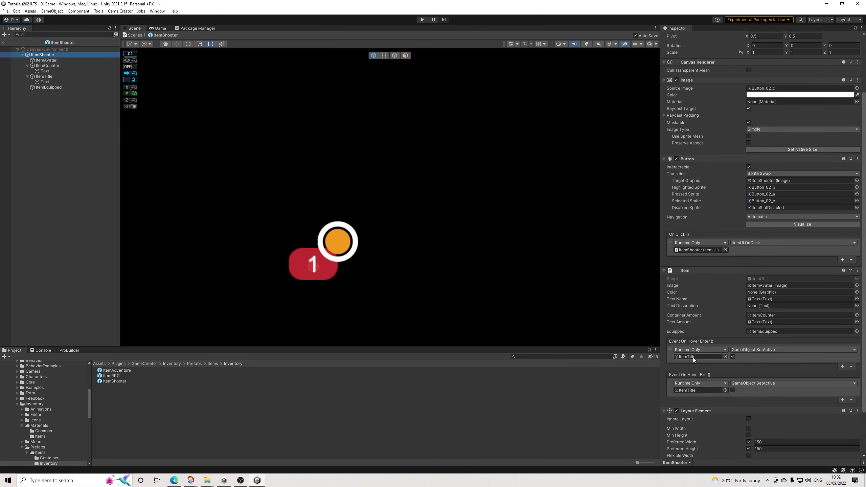
click(50, 77)
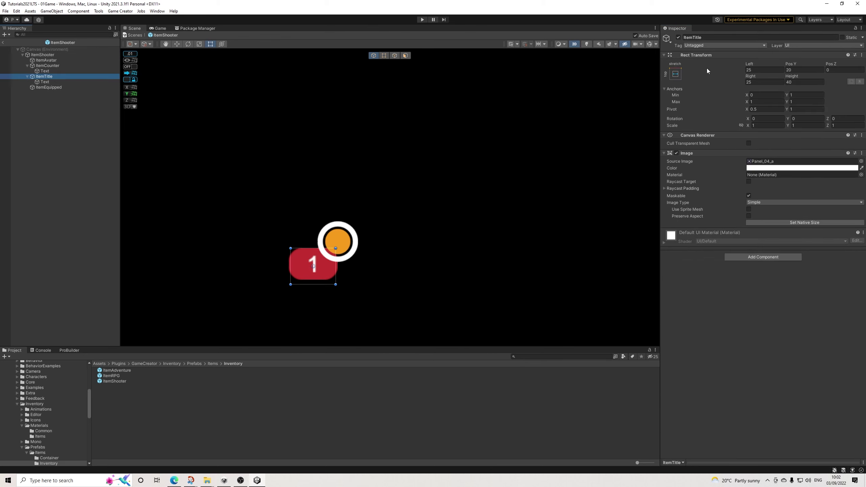
click(679, 38)
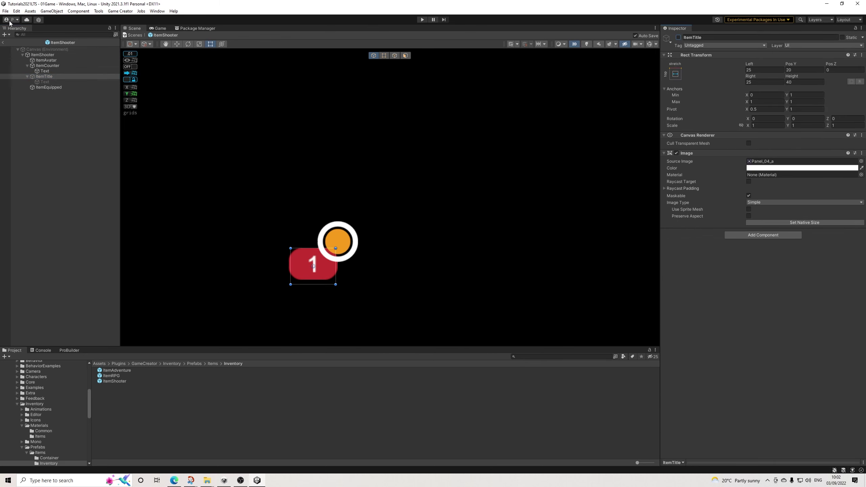
click(2, 42)
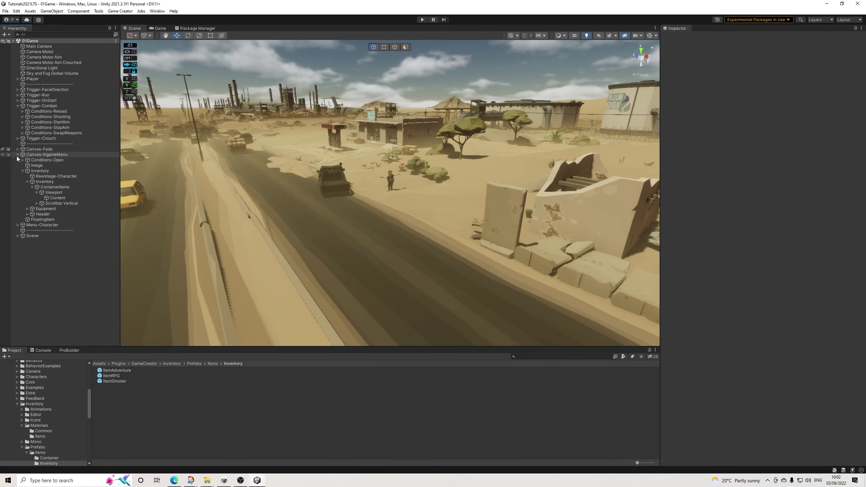
click(16, 155)
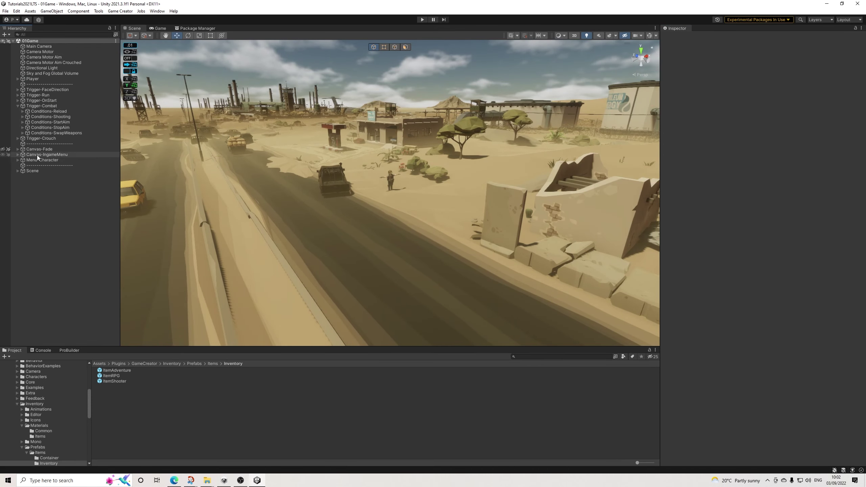
Set the global variable WeaponType's value to One in the Game Creator Preferences and save the scene
click(423, 20)
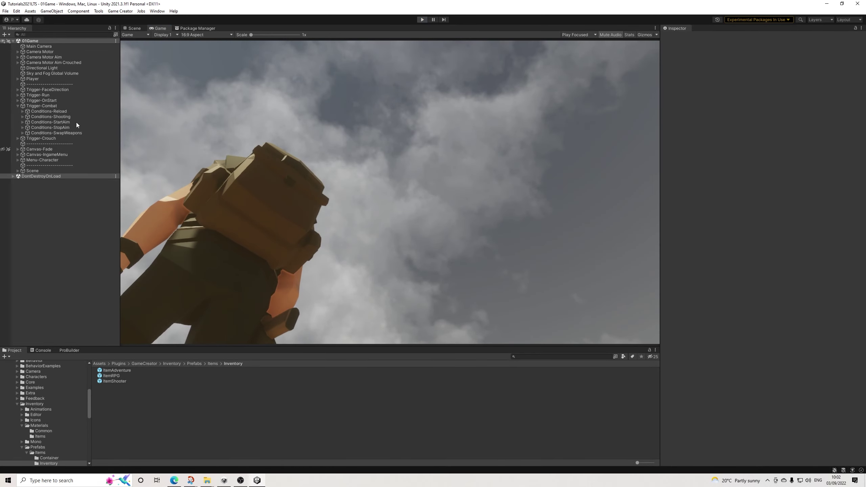
key(ctrl+p)
click(121, 11)
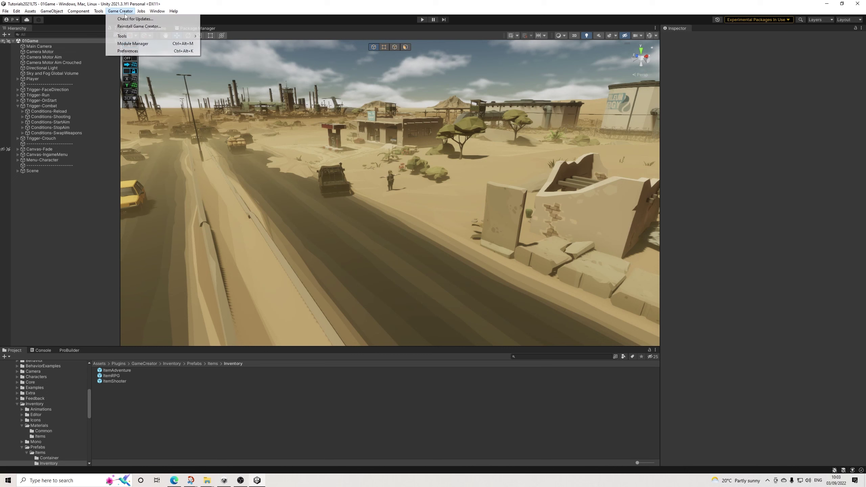
click(128, 51)
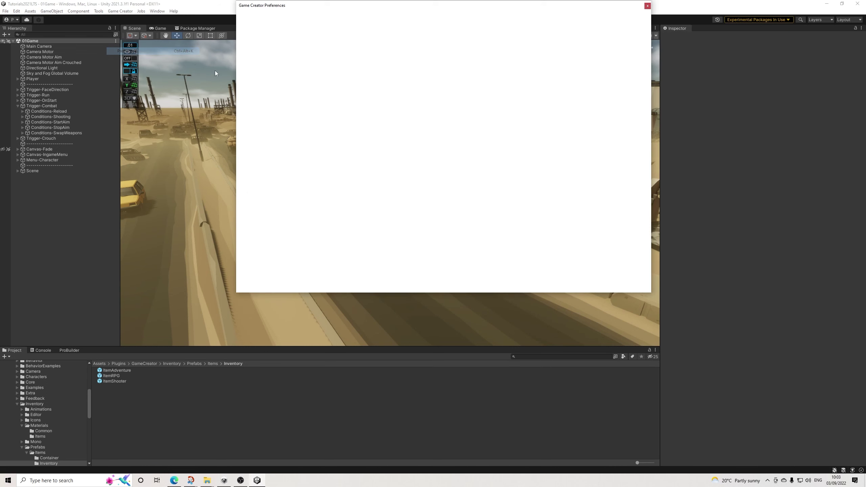
click(270, 46)
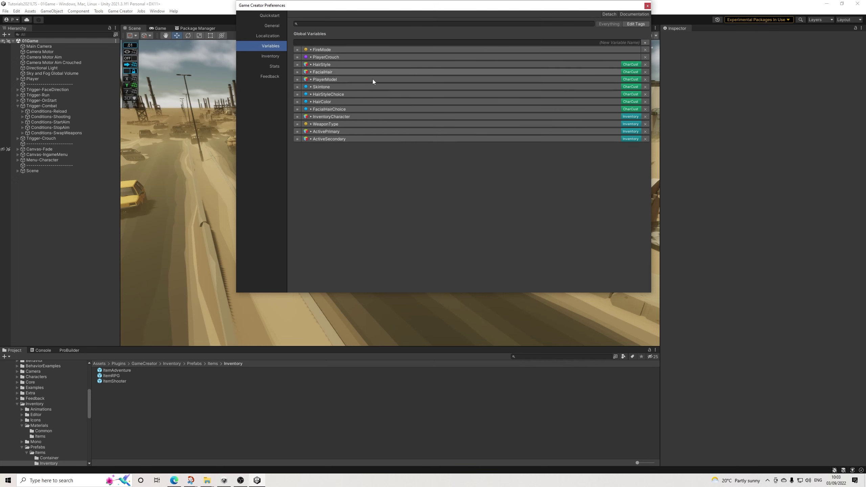
click(329, 123)
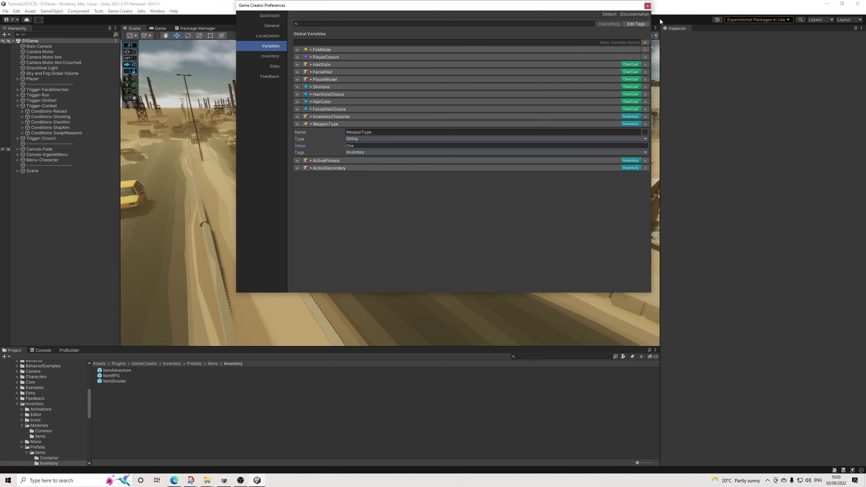
click(647, 6)
click(4, 10)
click(20, 43)
Run the game, equip the rifle from the in-game inventory and close the inventory
click(422, 19)
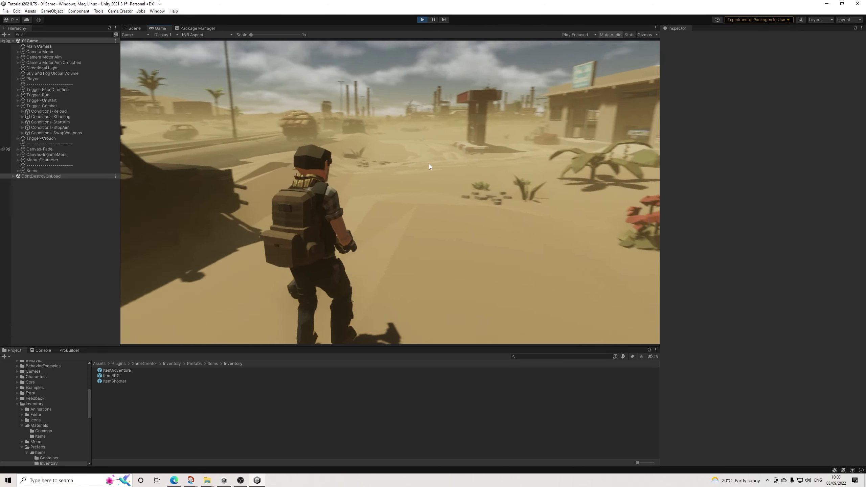
key(i)
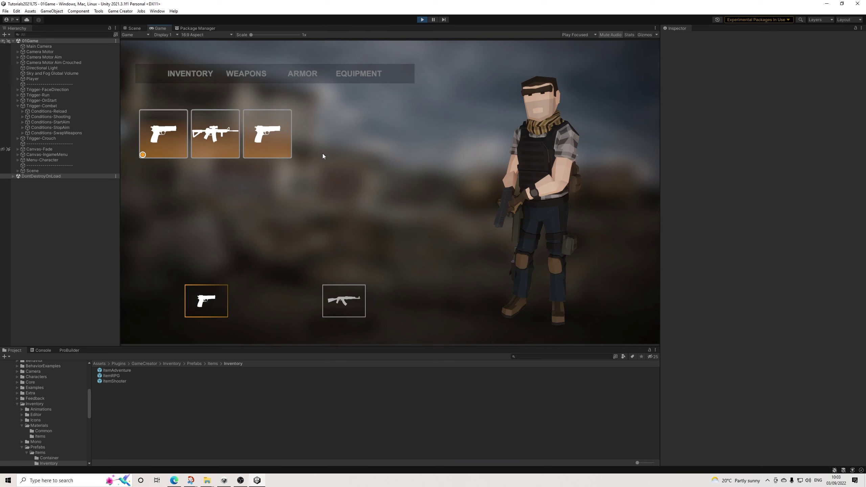
click(220, 139)
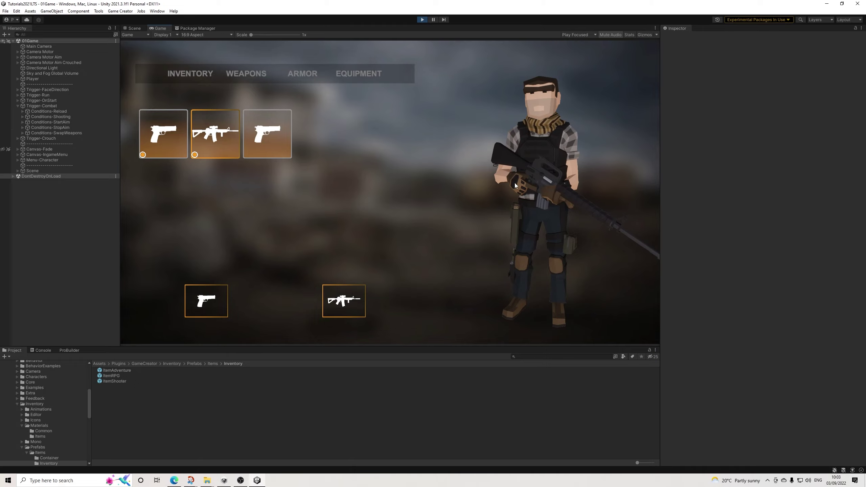
key(Tab)
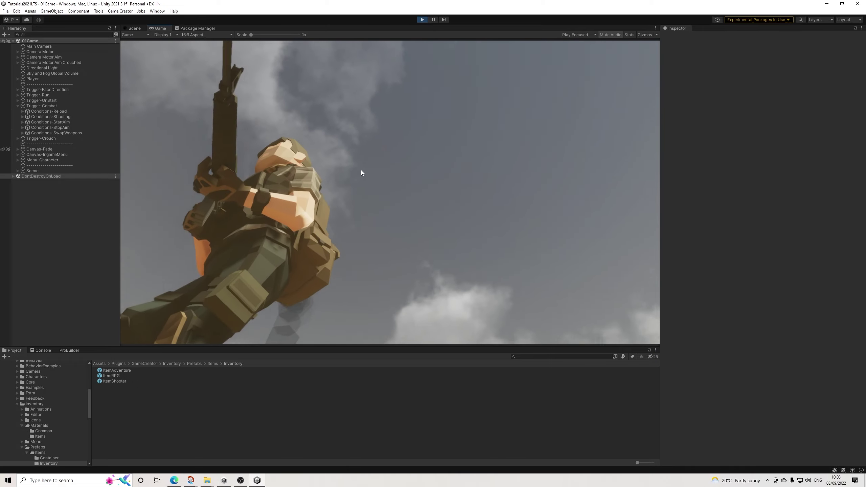
Test swapping between the pistol and the rifle on the character in the running game
mouse_move(330, 191)
right_down()
mouse_move(320, 191)
mouse_move(328, 190)
right_up()
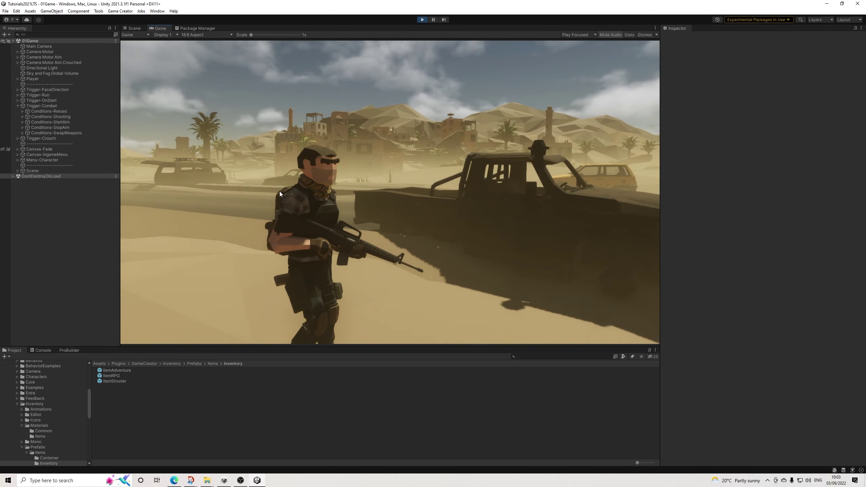
key(2)
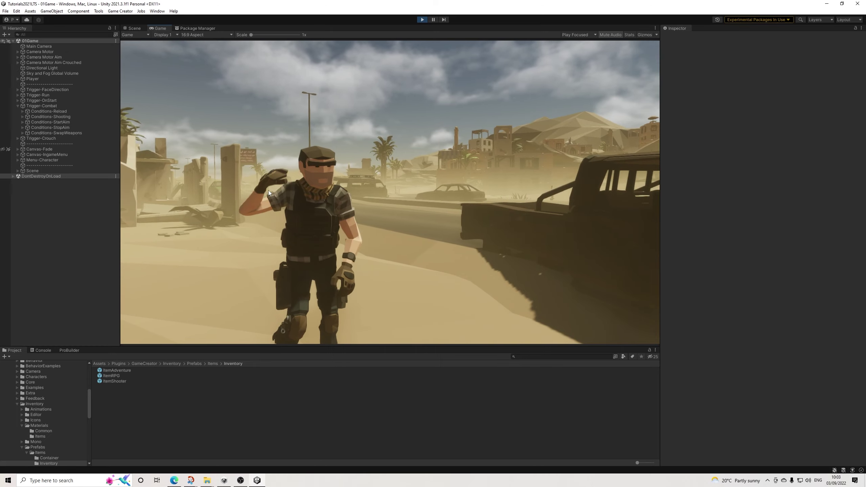
key(w)
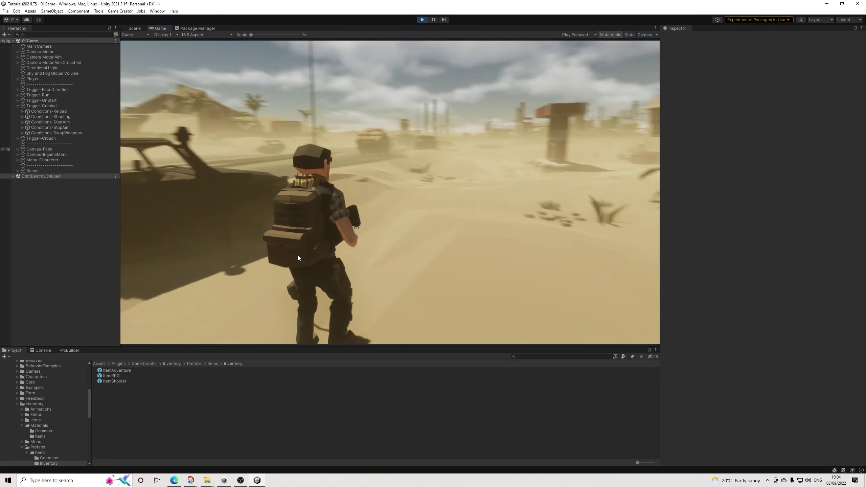
right_click(312, 254)
right_click(304, 253)
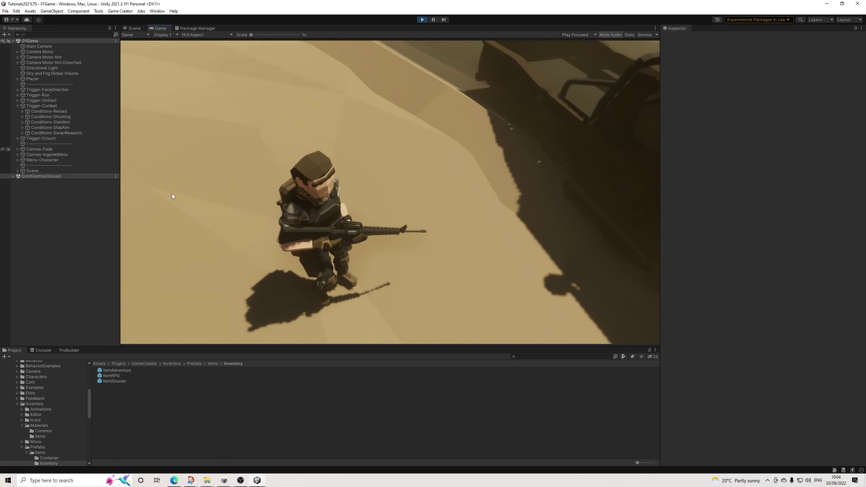
Equip the second pistol from the in-game inventory and return to gameplay
key(Tab)
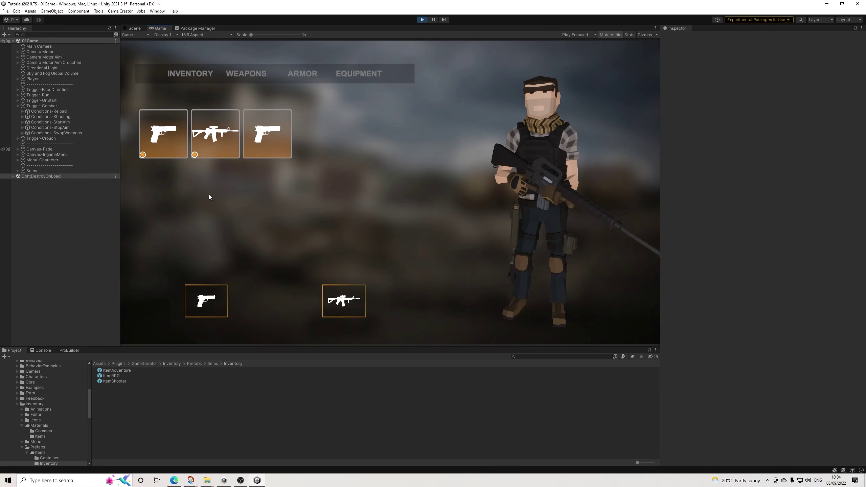
click(259, 141)
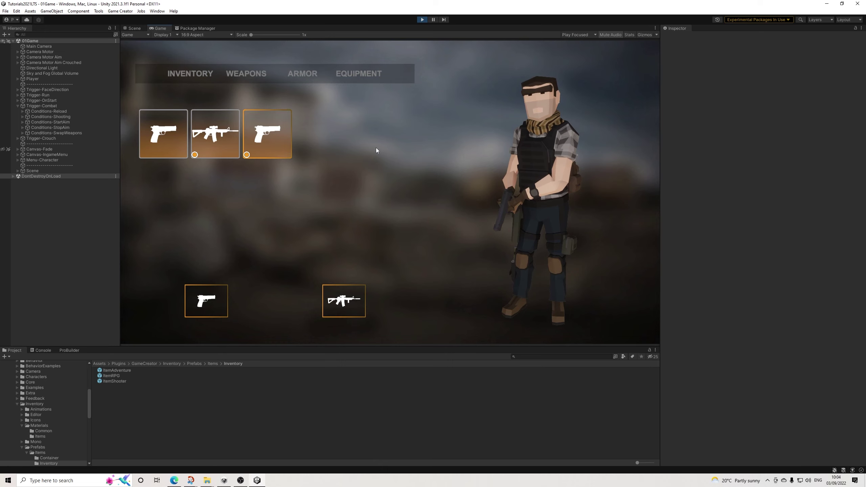
key(i)
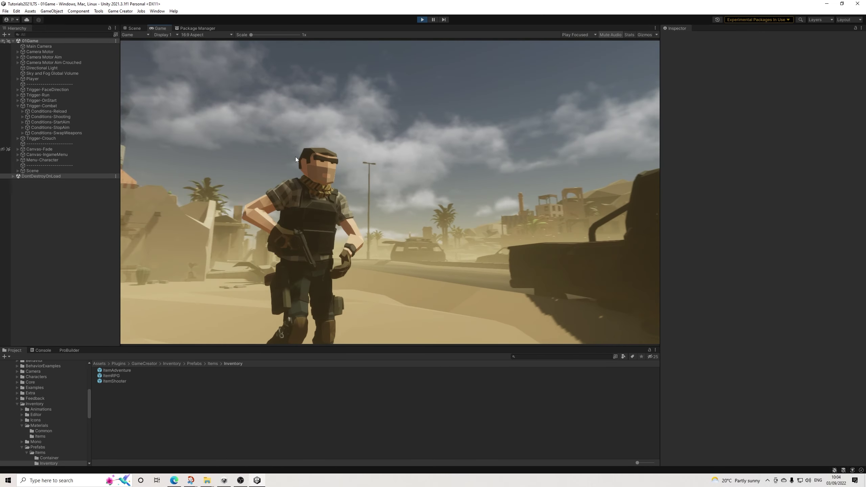
Test the Q key swap between the second pistol and the rifle, then stop the game
key(q)
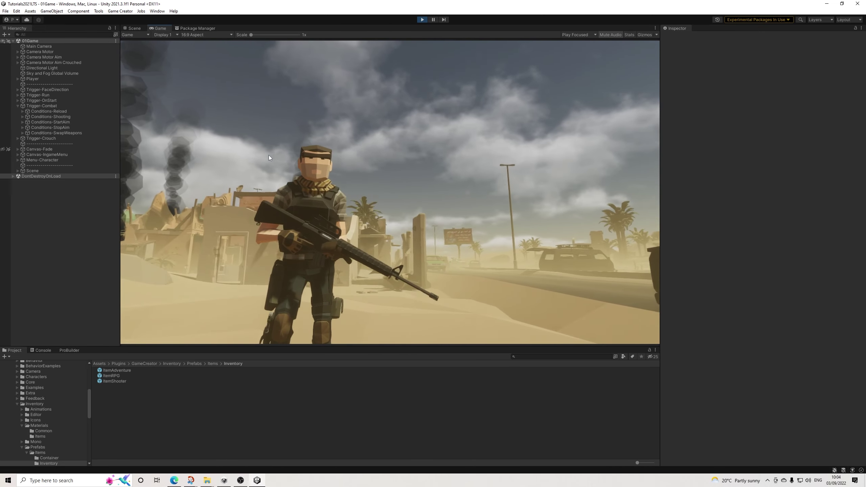
key(q)
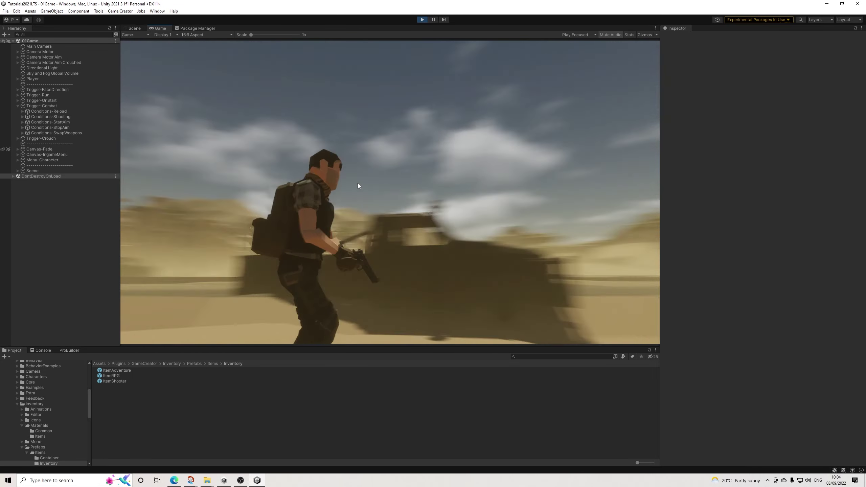
mouse_move(358, 184)
right_down()
mouse_move(361, 192)
mouse_move(369, 180)
right_up()
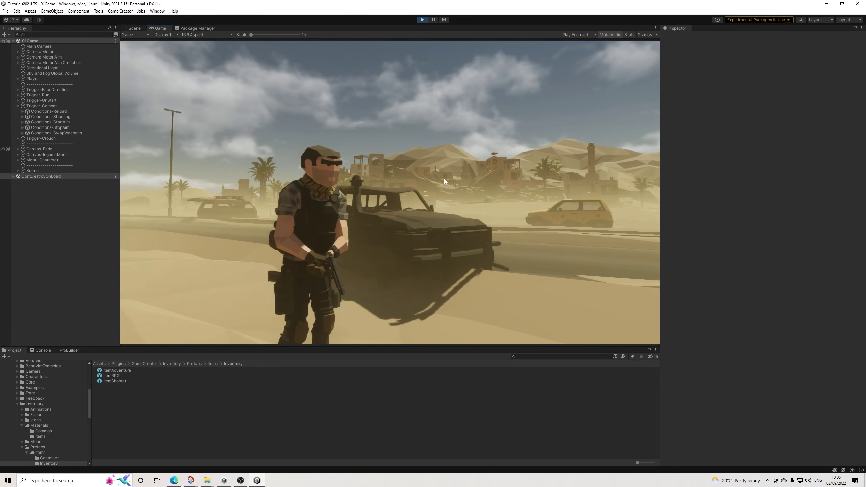
mouse_move(444, 178)
right_down()
mouse_move(381, 176)
mouse_move(442, 185)
right_up()
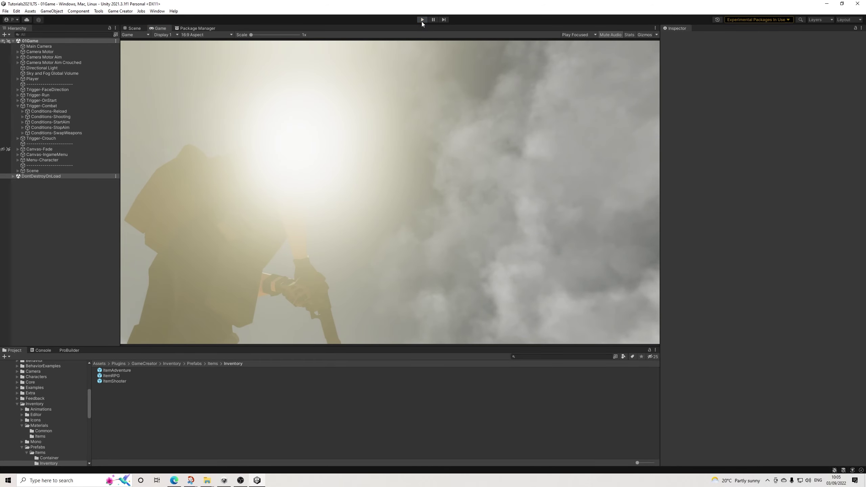
Stop the running game and bring the scene view in close behind the player character
click(422, 19)
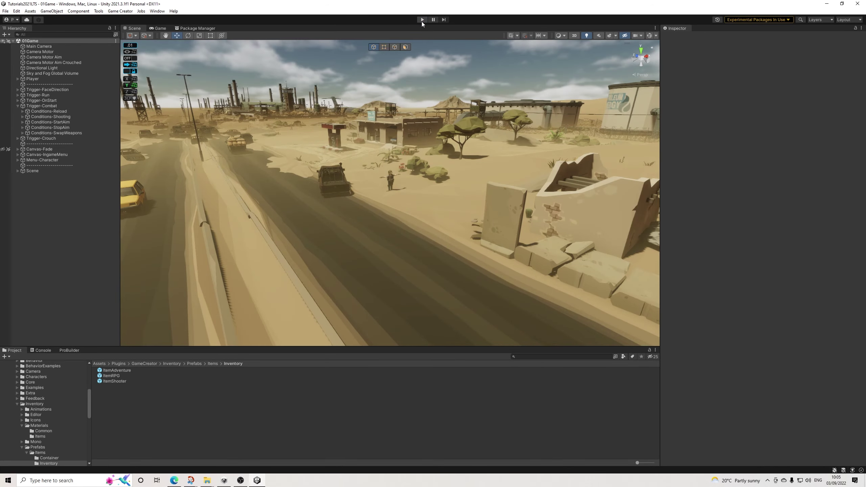
scroll(406, 131, up, 6)
middle_drag(421, 181, 400, 232)
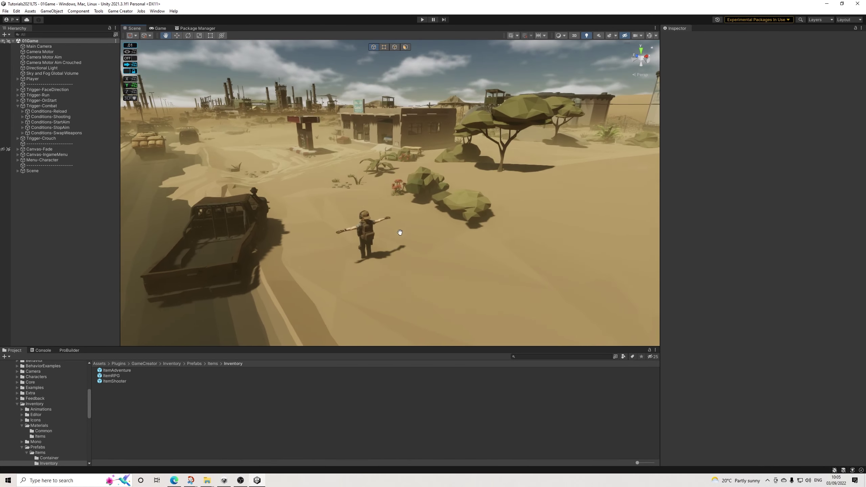
scroll(395, 229, up, 8)
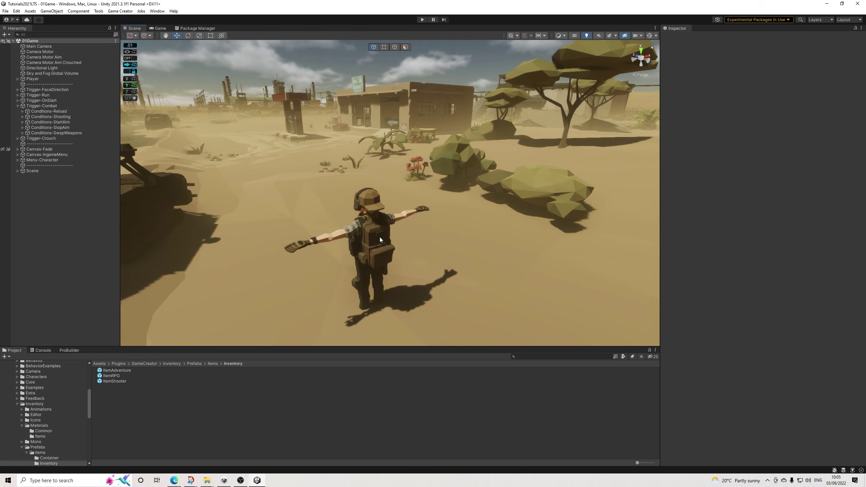
scroll(380, 228, up, 5)
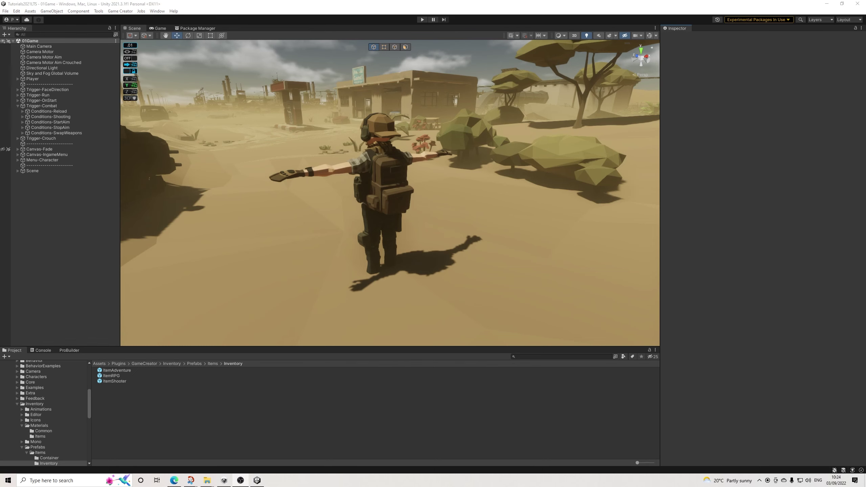
Add two global variables named ARAmmoMag and ARAmmoStorage in the Game Creator preferences
click(123, 11)
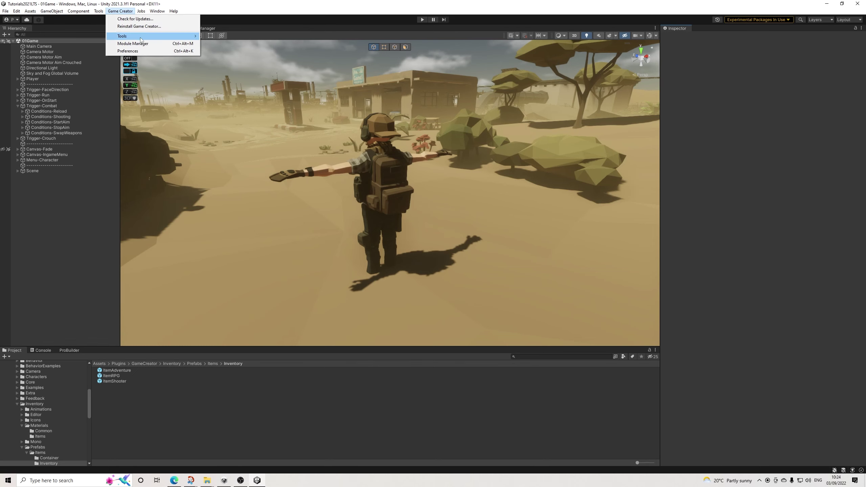
click(135, 51)
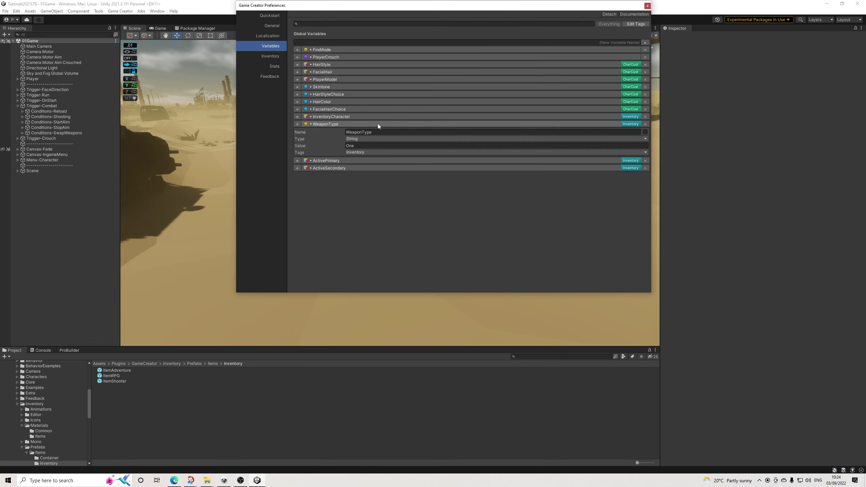
click(327, 125)
click(645, 42)
click(645, 42)
click(356, 154)
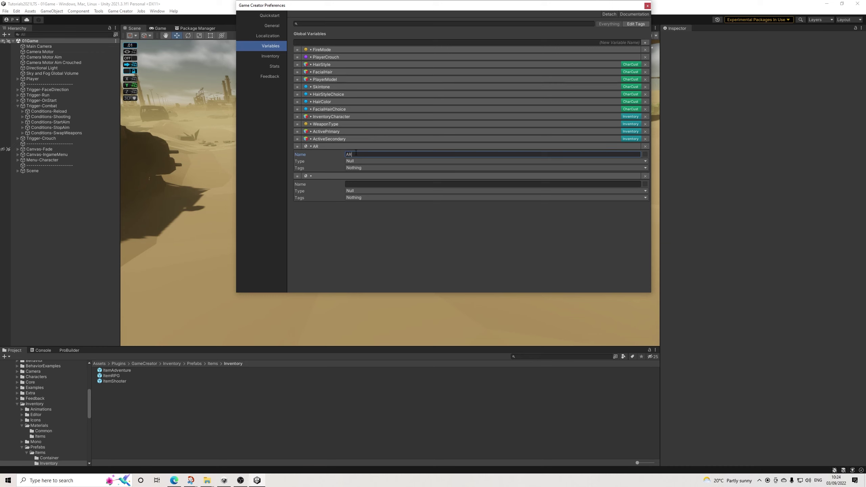
text(ARAmmoMag)
click(374, 185)
text(ARAmmoMag)
text(Storage)
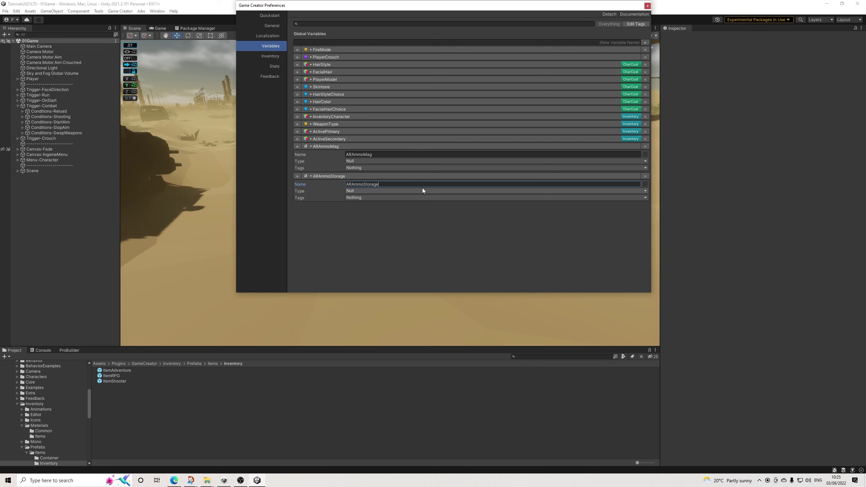
Set the type of both ARAmmoStorage and ARAmmoMag to Number
click(352, 192)
click(361, 231)
click(358, 161)
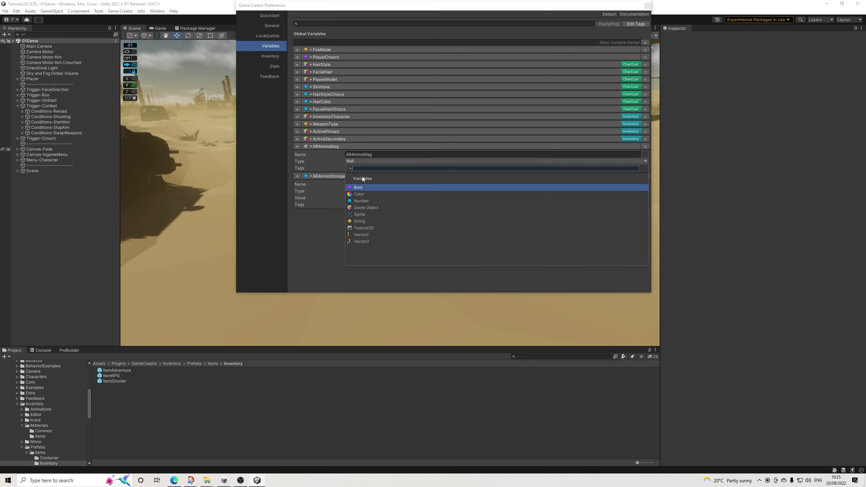
click(361, 201)
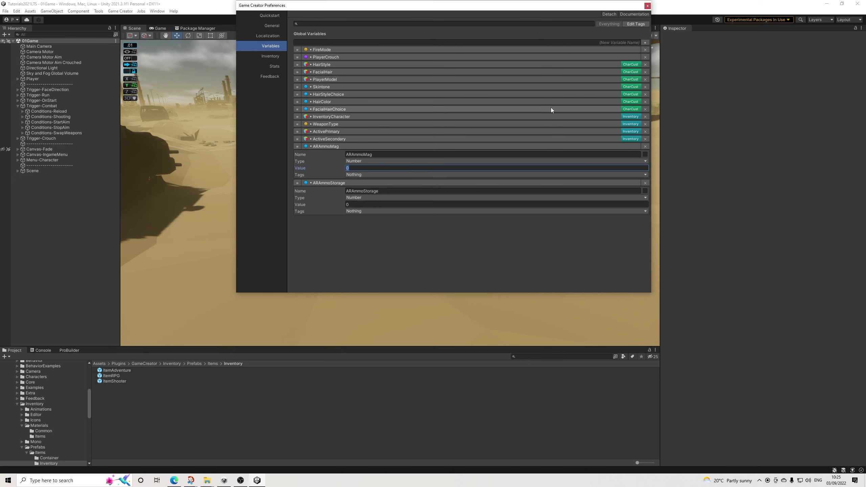
Create a Combat tag for global variables and assign it to ARAmmoMag and ARAmmoStorage
click(638, 25)
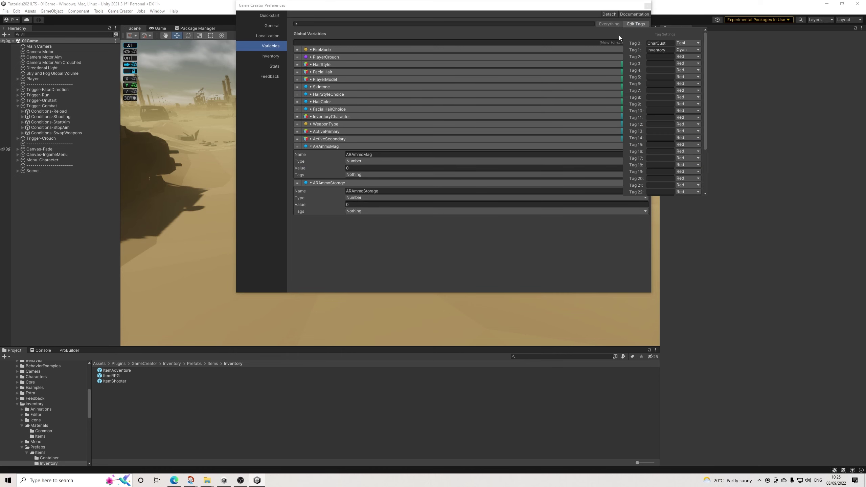
click(668, 57)
text(Combat)
click(353, 175)
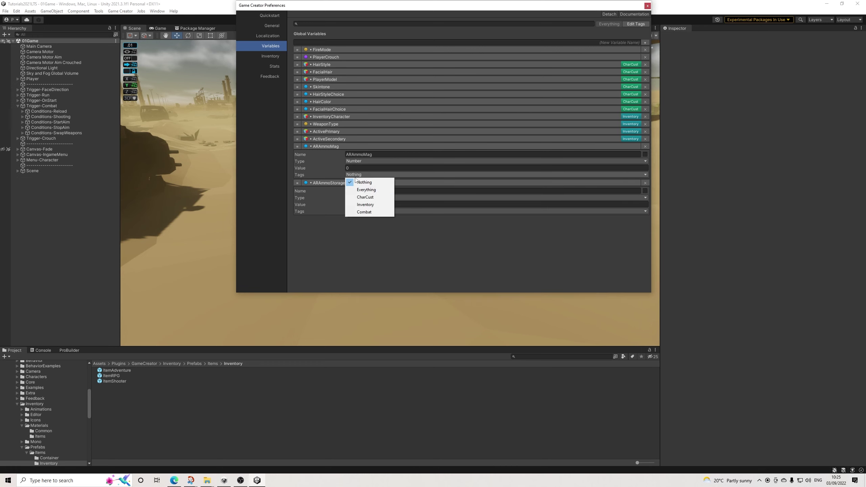
click(366, 212)
click(361, 212)
click(370, 240)
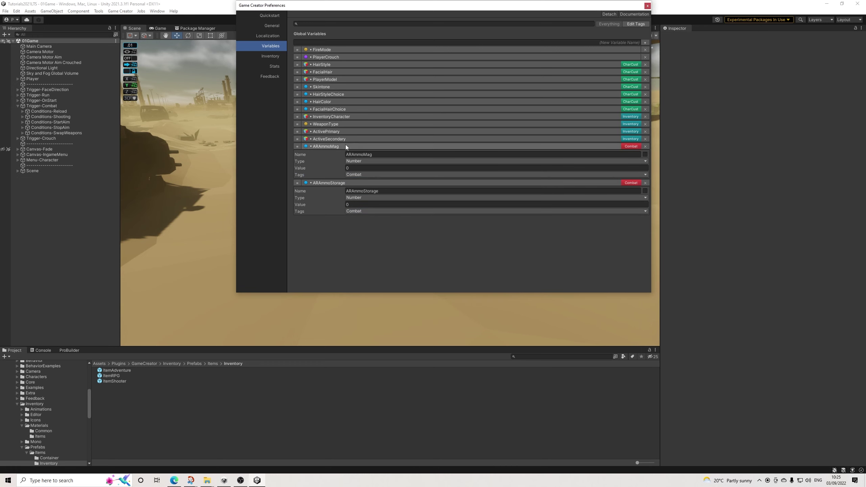
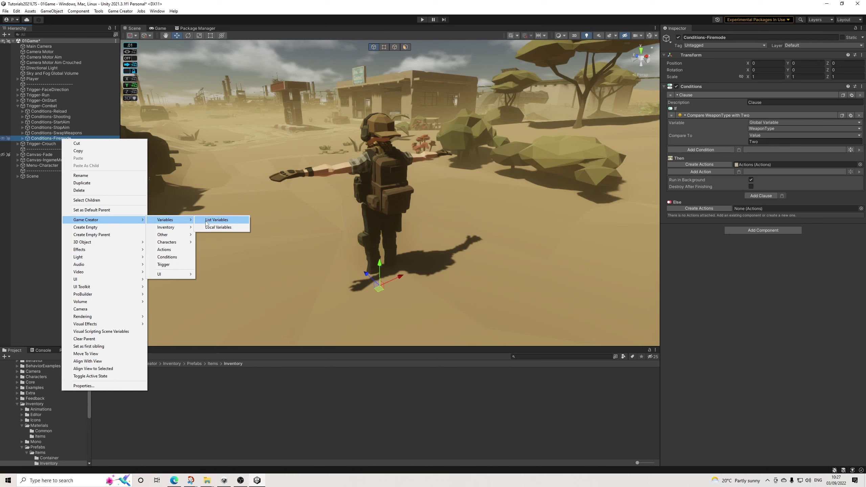
Add three empty Game Object items to the List Variables object under Conditions-Firemode
click(43, 144)
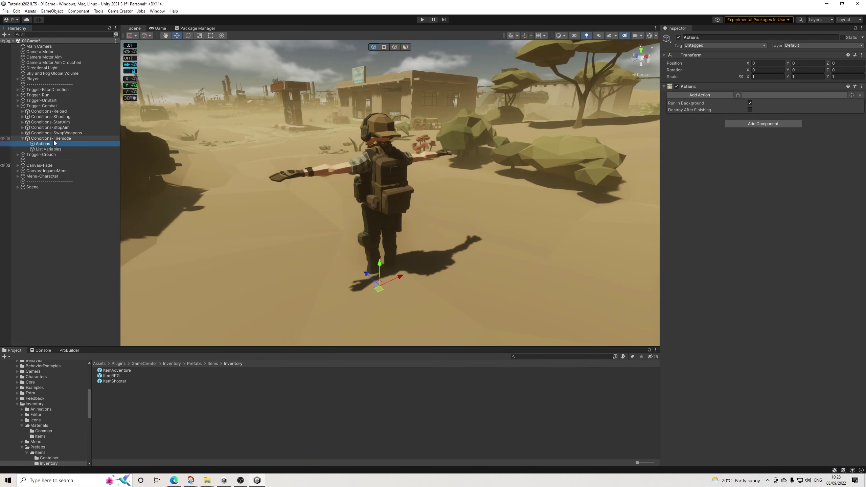
click(48, 150)
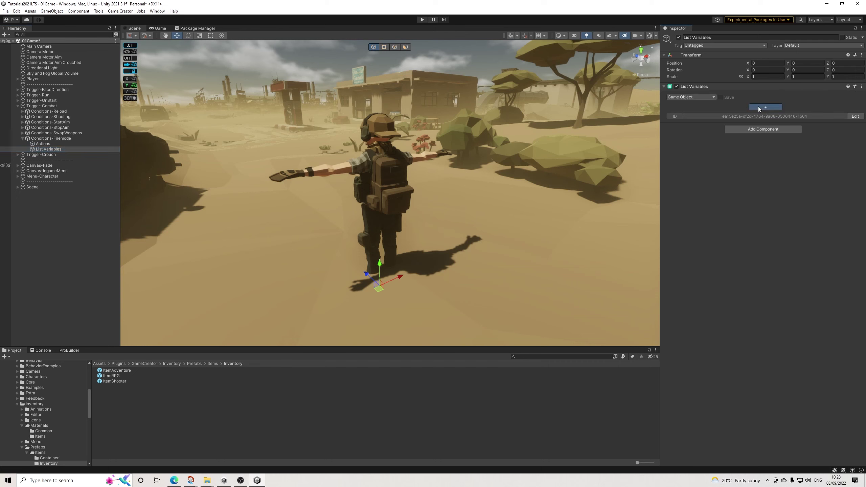
click(759, 108)
click(759, 124)
click(764, 141)
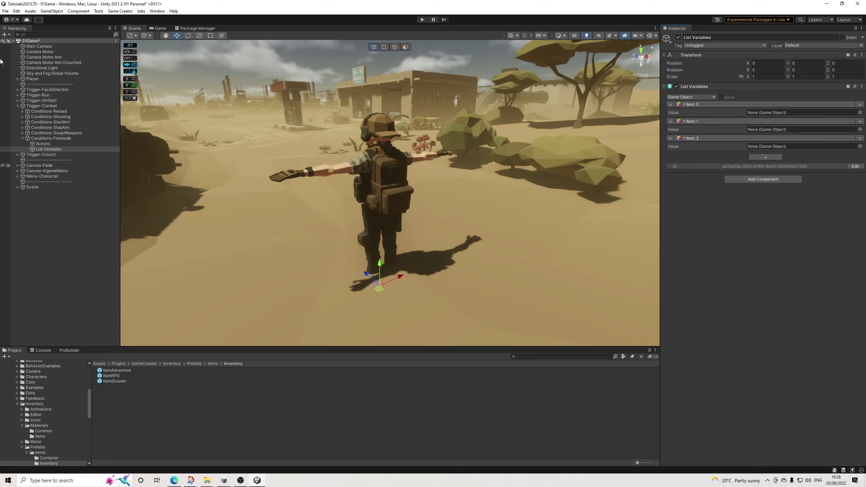
Add an Execute Actions action to the Then branch of the WeaponType clause in Conditions-Firemode
click(53, 138)
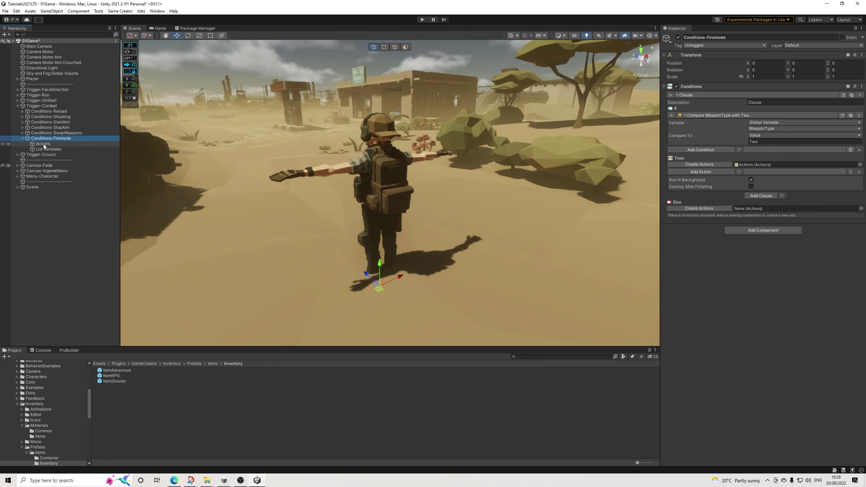
click(43, 144)
click(52, 139)
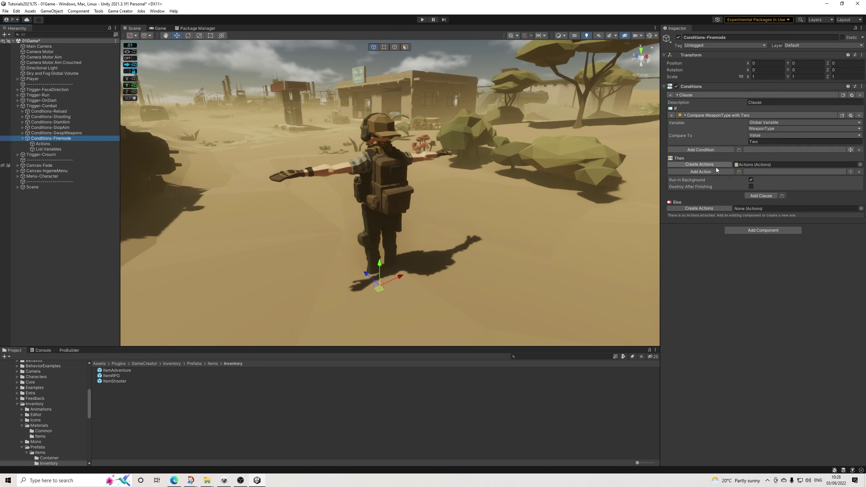
click(708, 171)
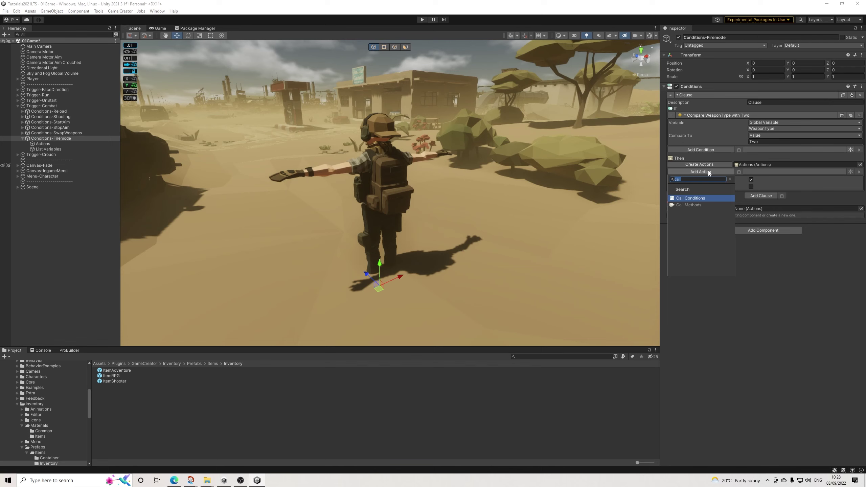
text(exe)
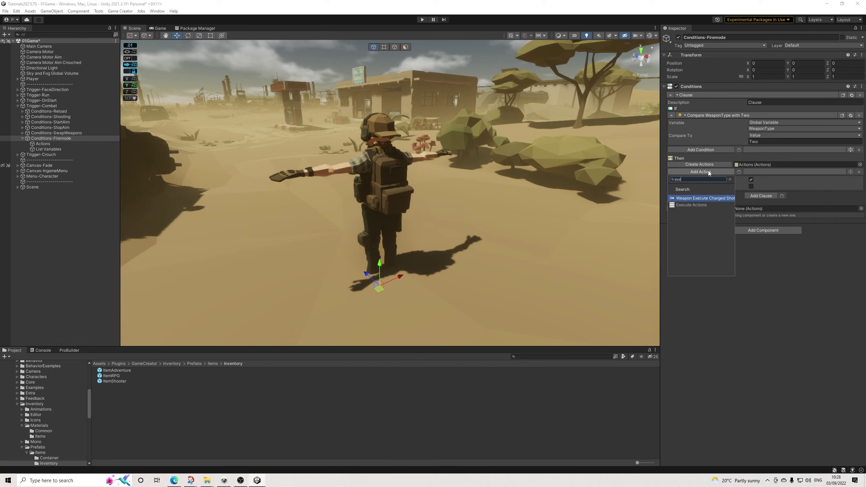
key(Down)
key(Return)
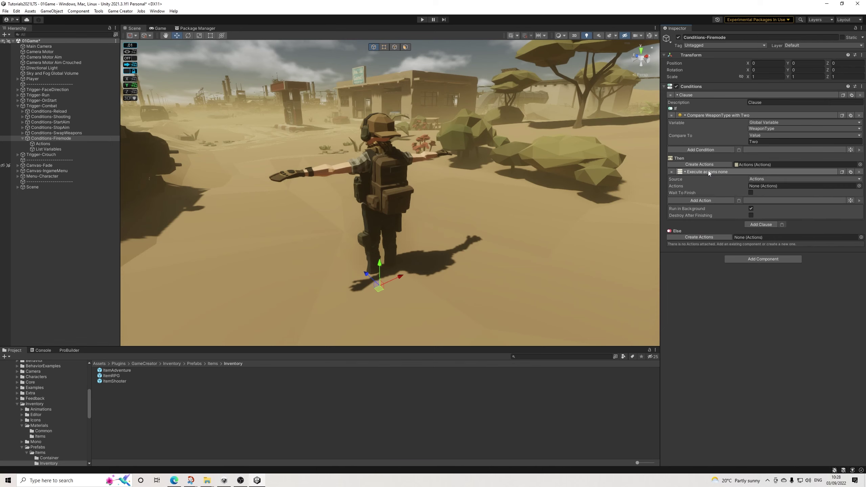
Make Execute Actions use a List Variable source from the List Variables object, select Next, and enable Wait To Finish
click(754, 176)
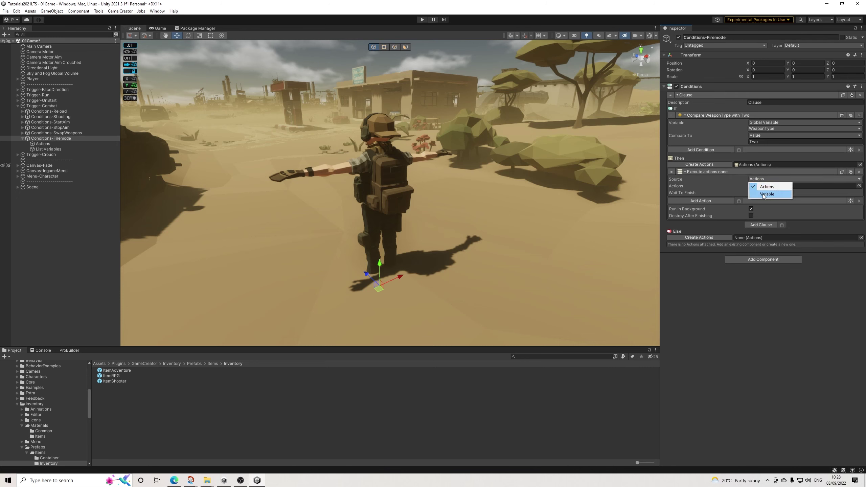
click(764, 192)
click(769, 186)
click(771, 208)
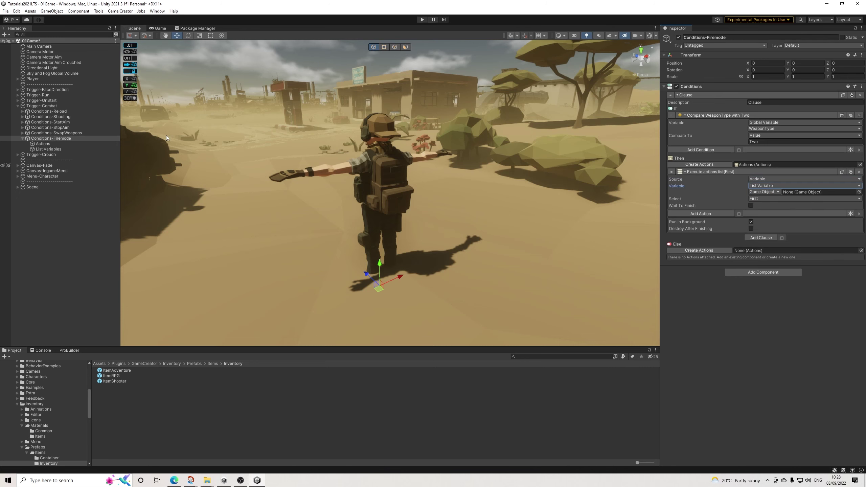
click(56, 150)
drag(56, 150, 802, 195)
click(759, 199)
click(766, 244)
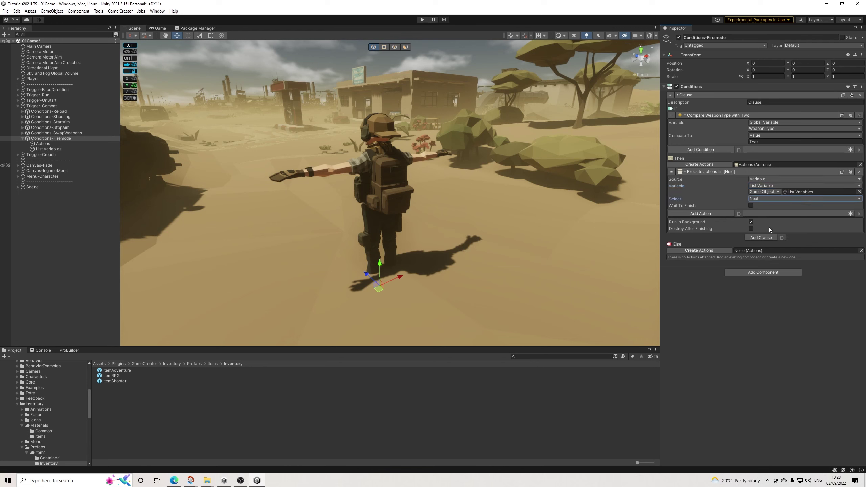
click(750, 206)
Create a Game Creator Actions object under List Variables and name it Actions-Single
click(41, 150)
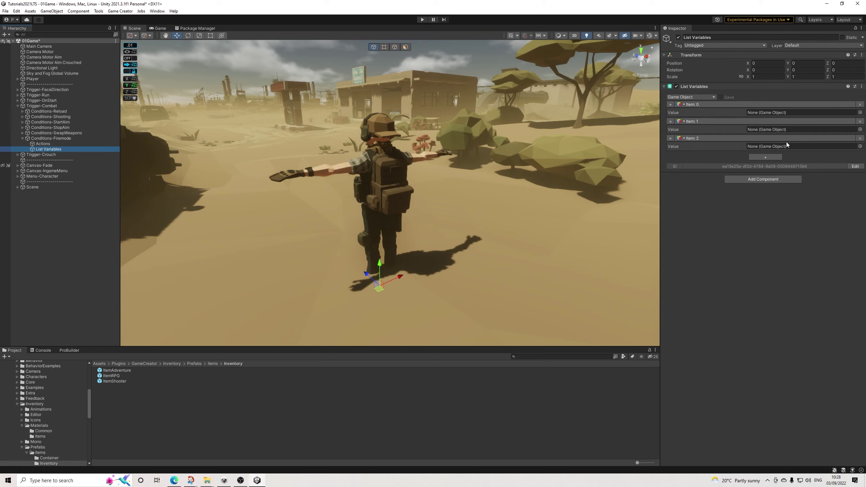
right_click(51, 151)
mouse_move(99, 231)
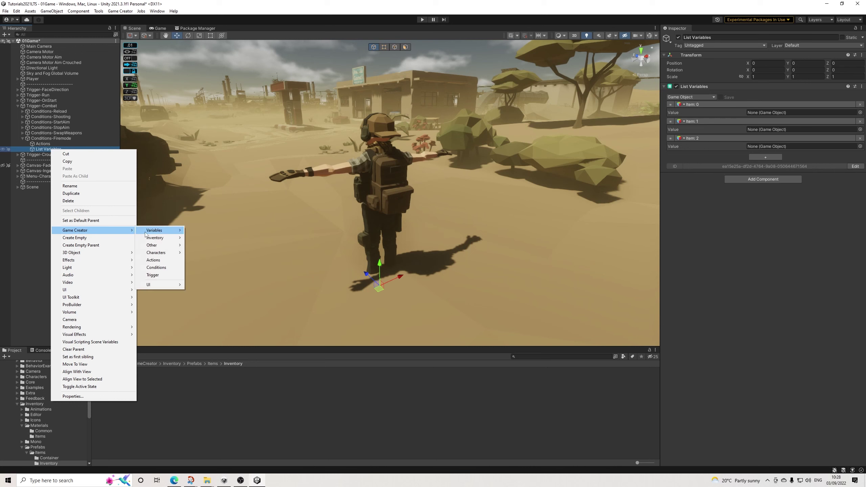
click(154, 261)
drag(700, 38, 715, 38)
text(-Single)
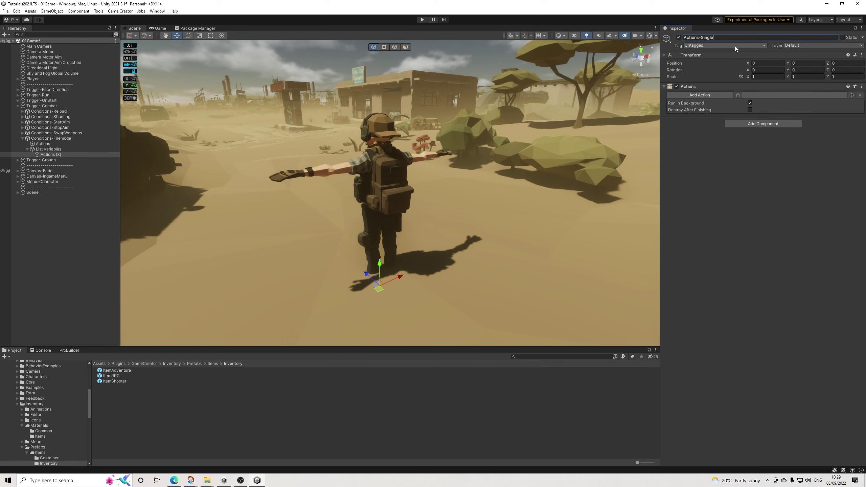
key(Return)
Duplicate Actions-Single and rename the copy Actions-Burst
click(64, 155)
key(ctrl+d)
drag(702, 38, 781, 46)
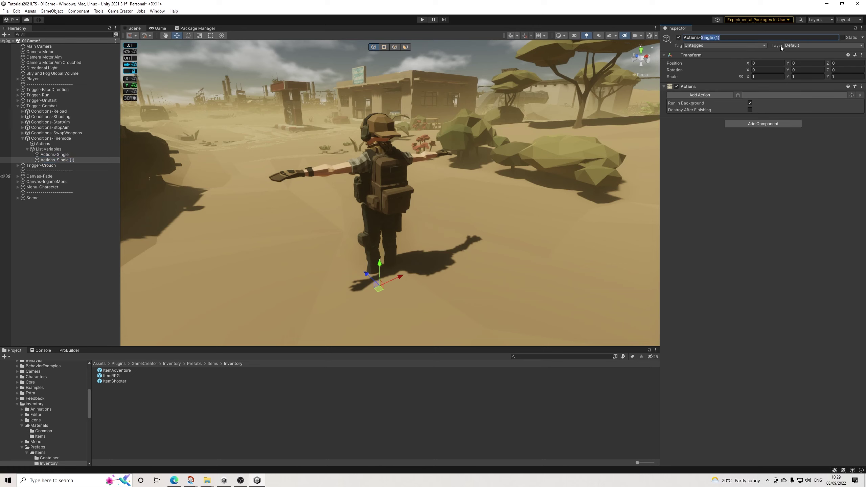
text(Burst)
key(Return)
Duplicate Actions-Burst and rename the copy Actions-Auto
key(ctrl+d)
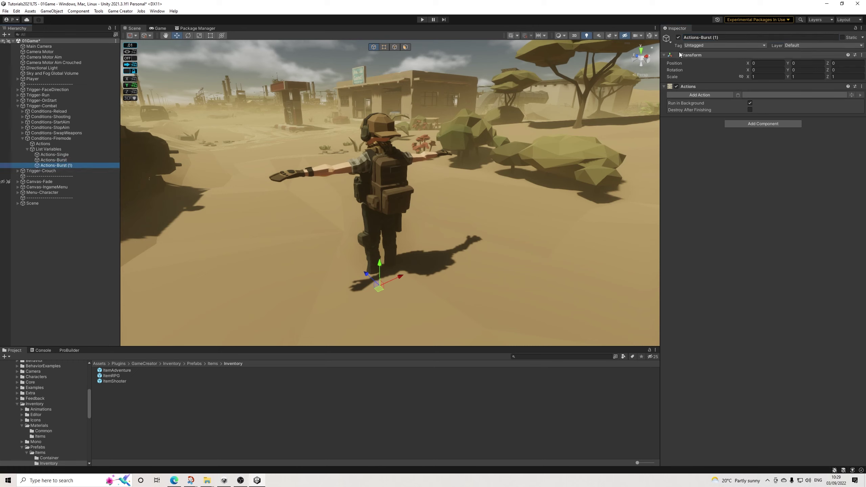
click(700, 37)
drag(702, 38, 814, 43)
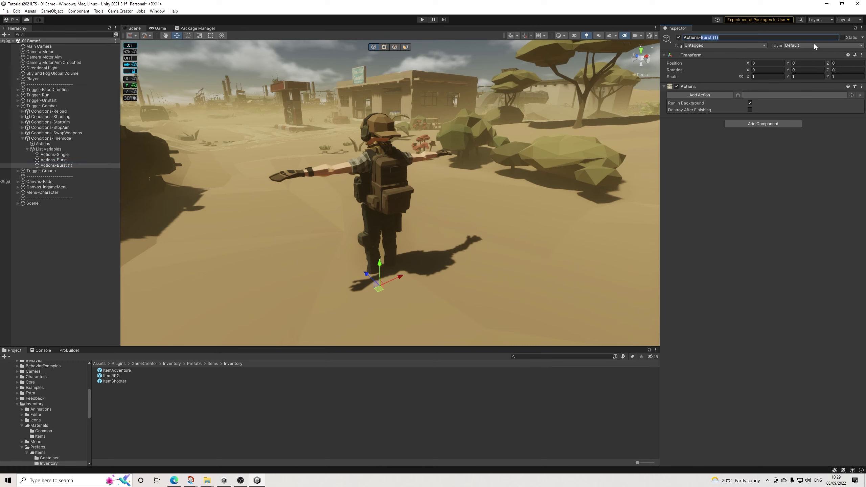
text(Auto)
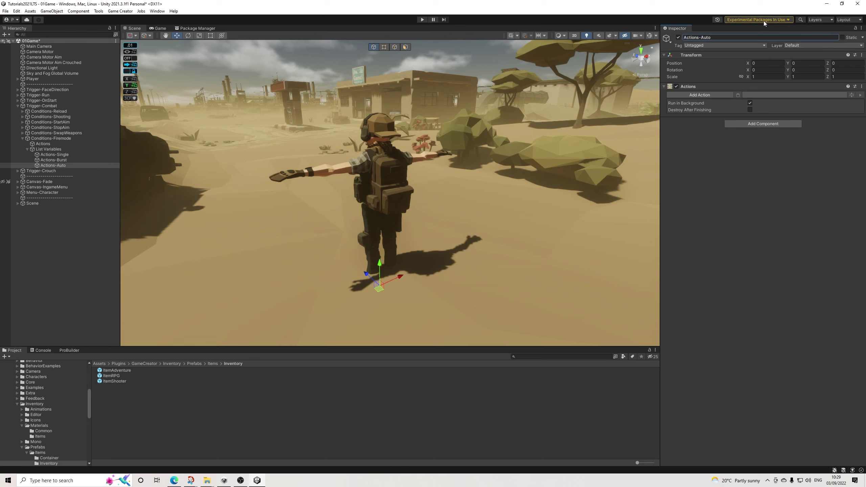
Assign Actions-Single, Actions-Burst and Actions-Auto to items 0, 1 and 2 of the List Variables object
click(59, 154)
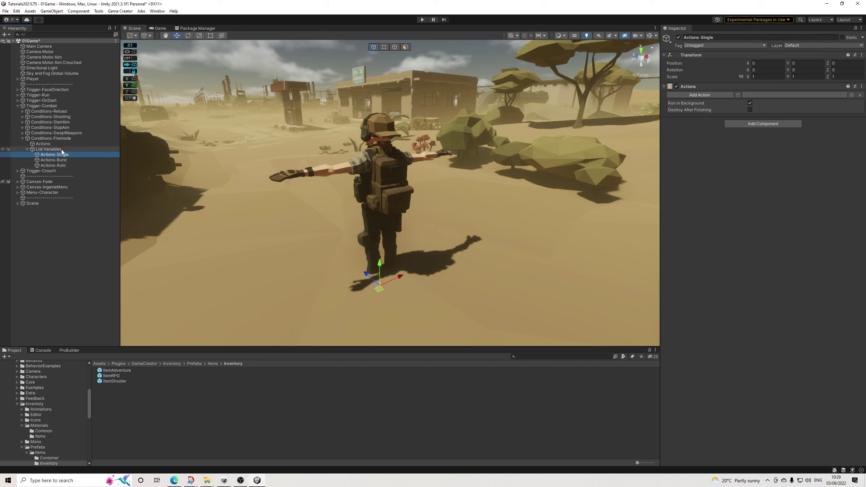
click(62, 150)
drag(60, 155, 767, 113)
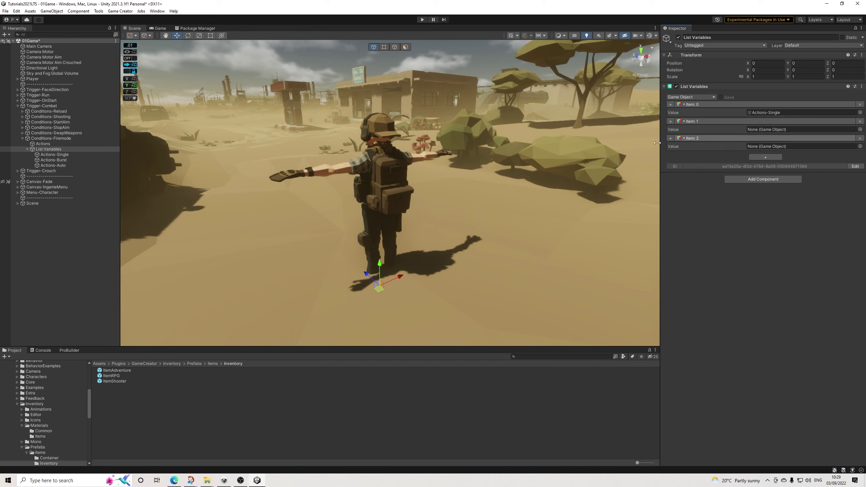
drag(55, 160, 756, 132)
drag(49, 165, 763, 147)
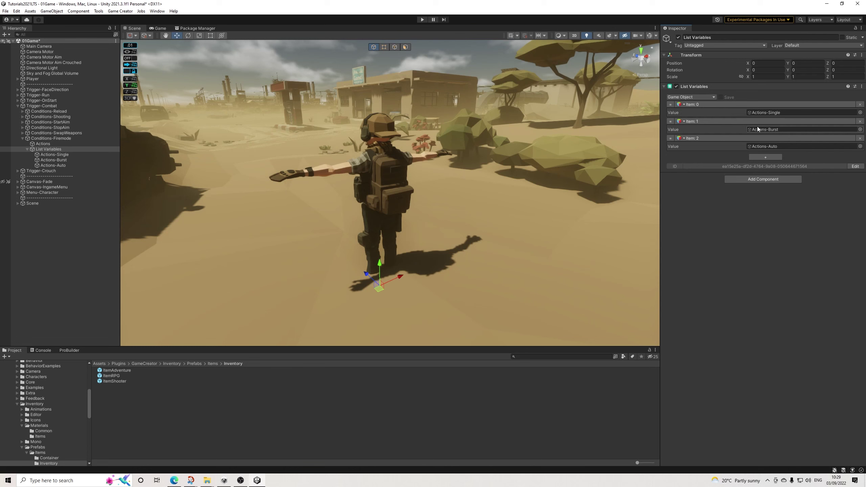
Add a second clause to Conditions-Shooting with a condition comparing the FireMode global variable with Burst
click(51, 117)
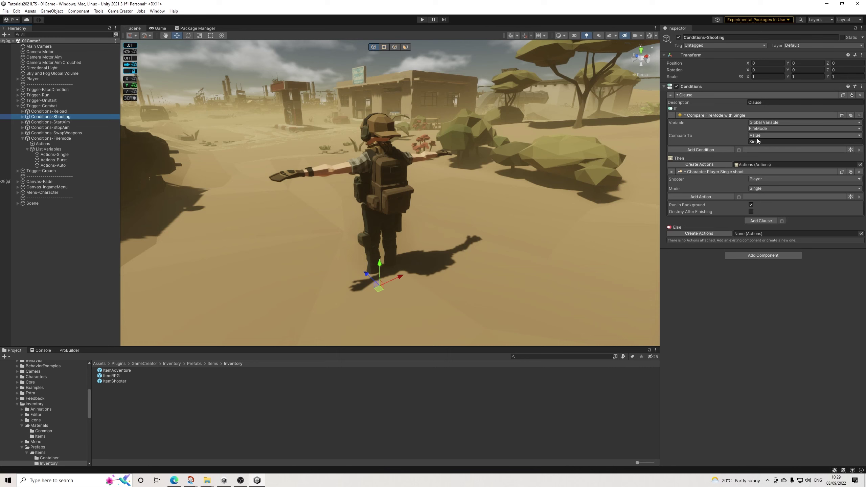
click(763, 220)
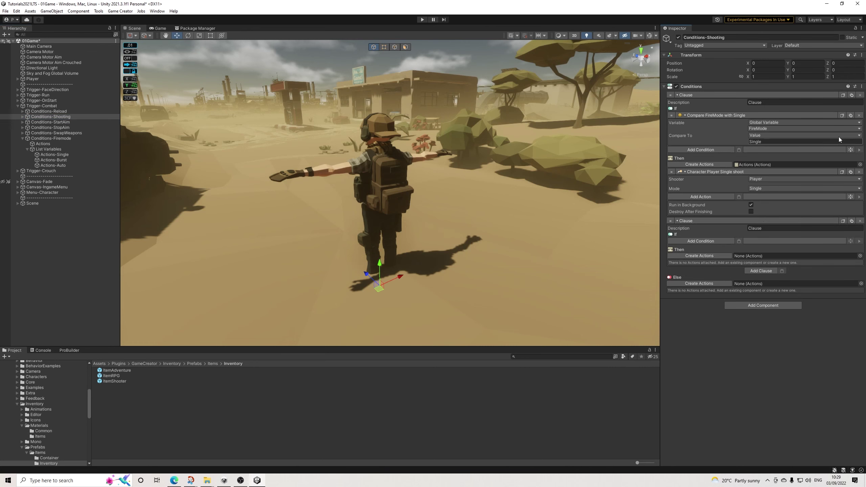
click(739, 242)
click(779, 268)
text(Burst)
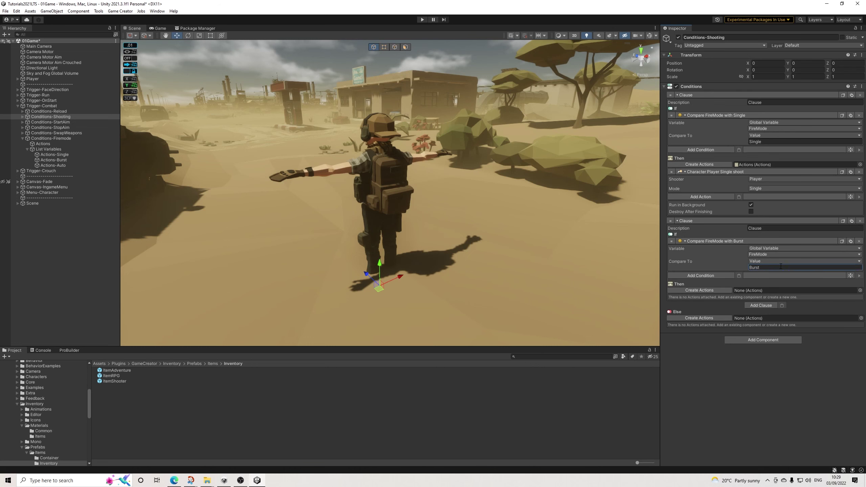
Create actions for the Burst clause with a player shoot action in Burst mode and a burst amount of 3
click(713, 291)
click(739, 298)
click(757, 314)
click(763, 329)
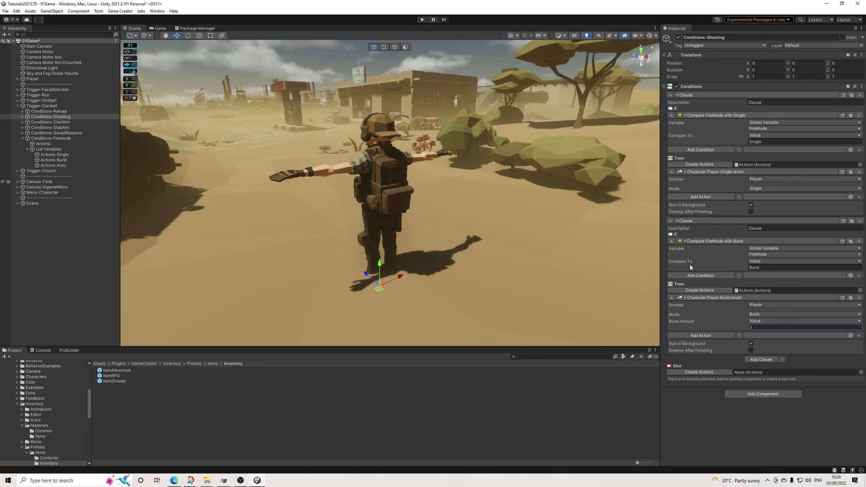
Add another Trigger component to Trigger-Combat and set its event to While Mouse Down
click(53, 106)
click(741, 400)
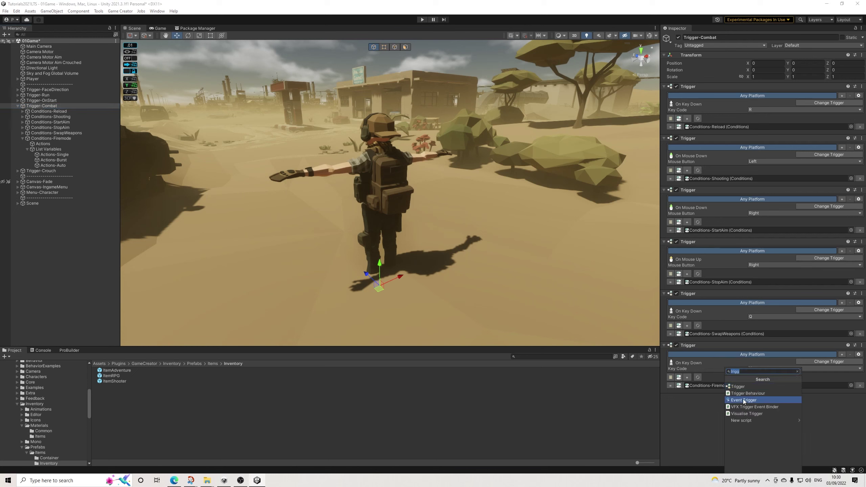
click(743, 384)
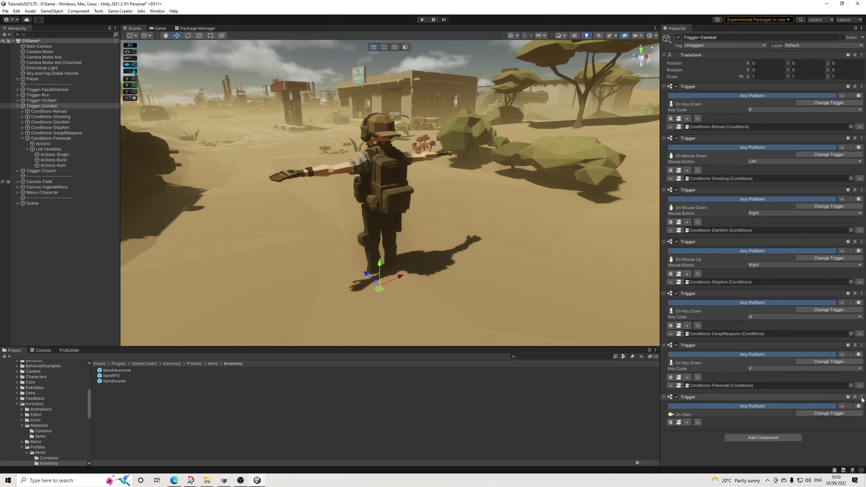
click(828, 414)
text(mouse)
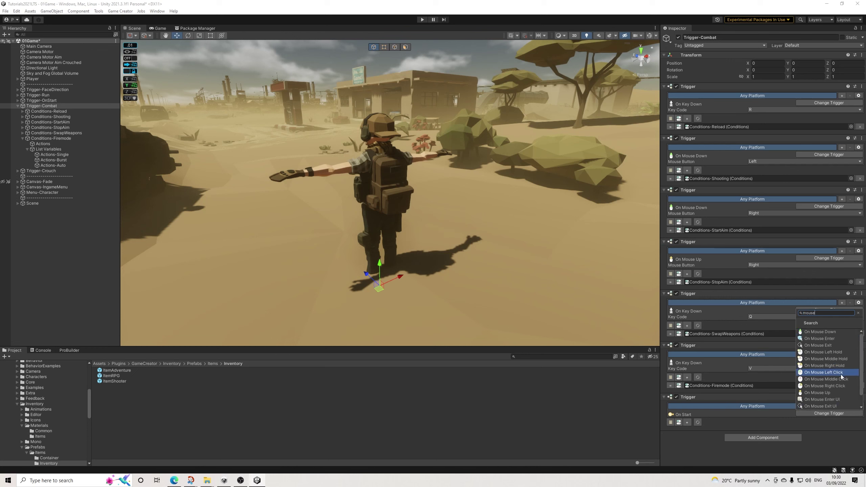
scroll(840, 375, down, 2)
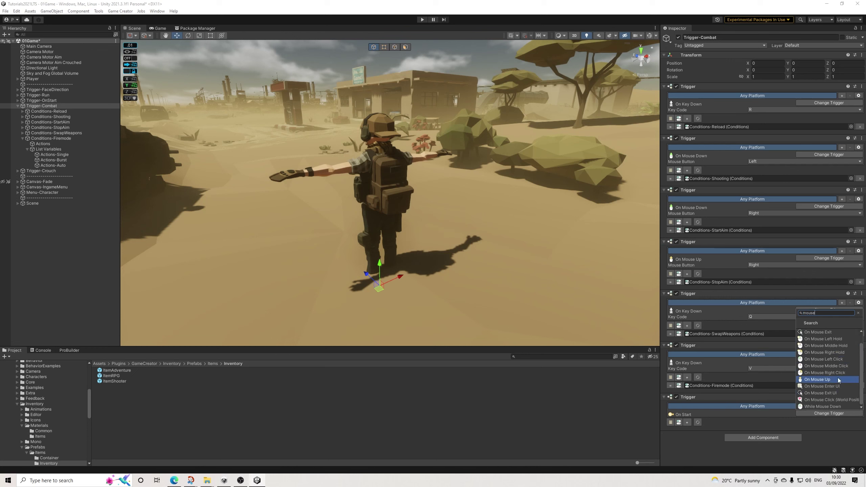
click(828, 407)
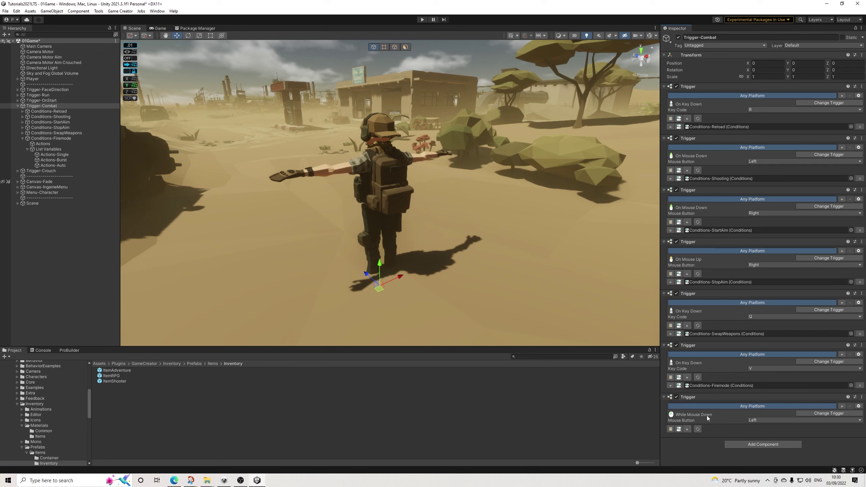
Create a Conditions object for the While Mouse Down trigger, place it below Conditions-Shooting and rename it Conditions-ShootingAutomatic
click(681, 430)
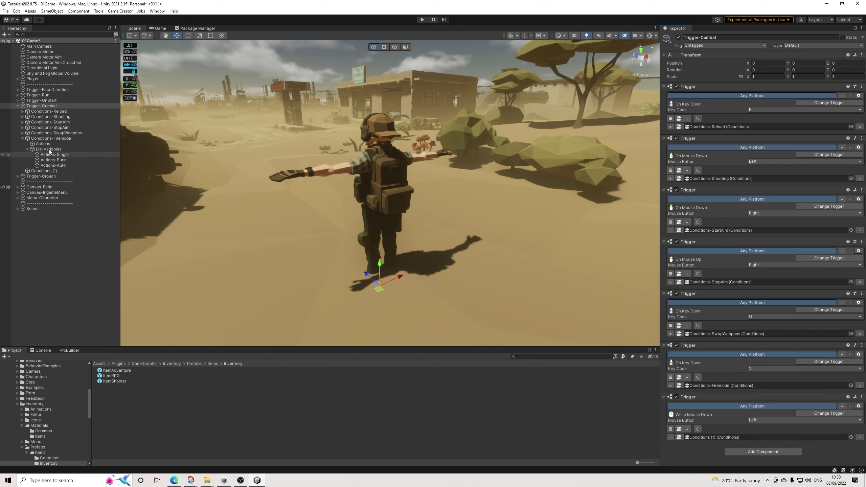
drag(44, 170, 50, 121)
double_click(713, 38)
key(BackSpace)
key(BackSpace)
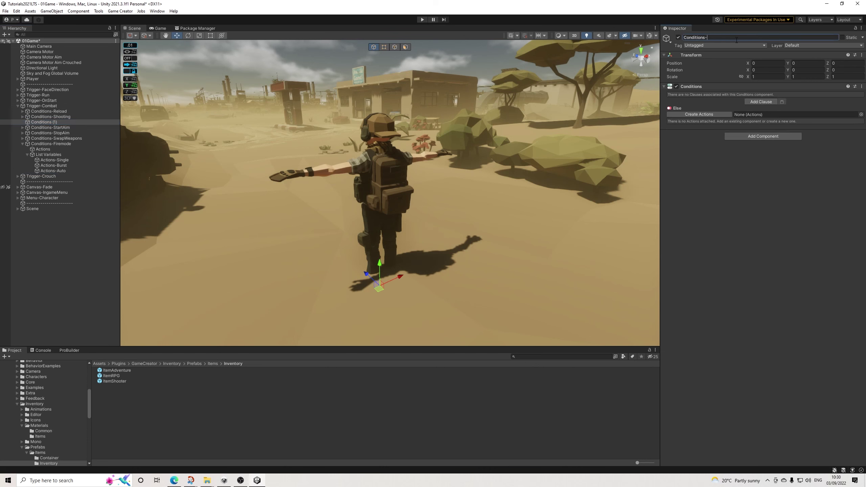
text(-ShootingAutomatic)
key(Return)
Add a clause to Conditions-ShootingAutomatic with a condition comparing the FireMode global variable with Auto
click(763, 101)
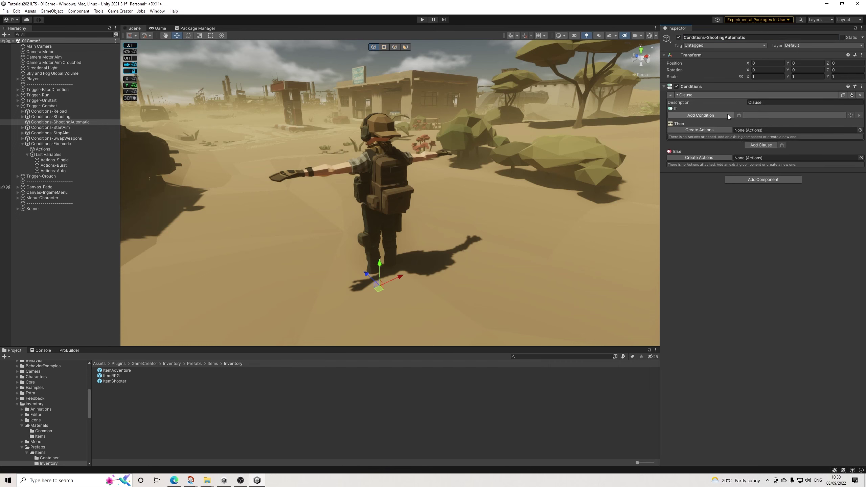
click(724, 115)
click(701, 142)
click(758, 130)
click(768, 149)
click(764, 140)
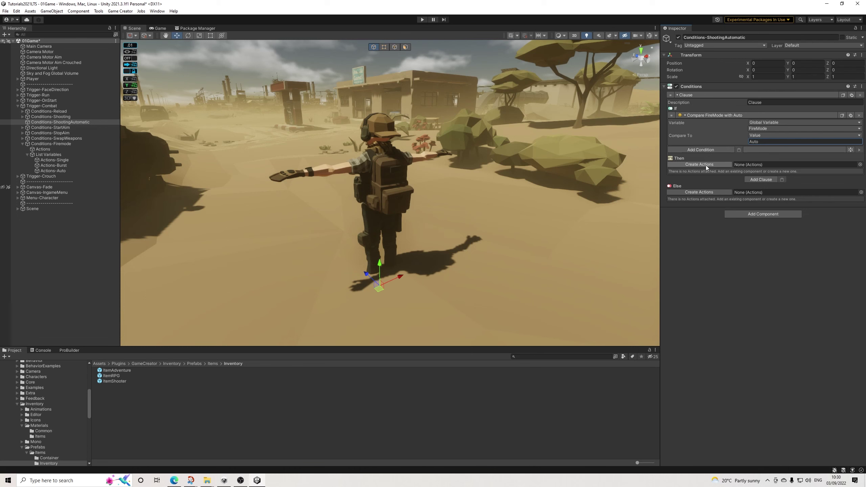
Copy the player's Single shoot action from Conditions-Shooting into the Auto clause's actions in Conditions-ShootingAutomatic
click(58, 117)
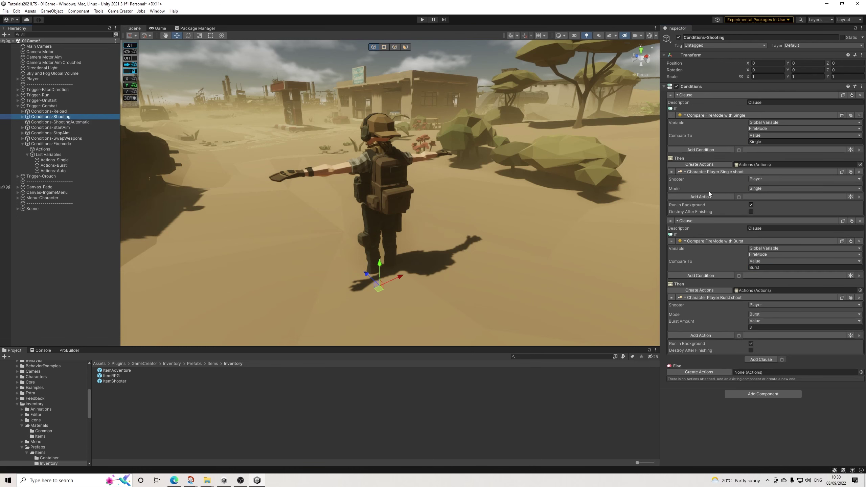
click(842, 171)
click(72, 122)
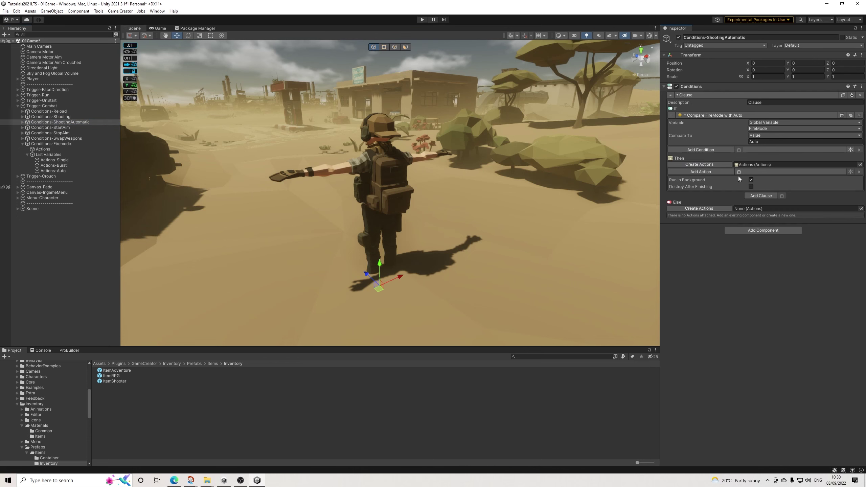
click(739, 172)
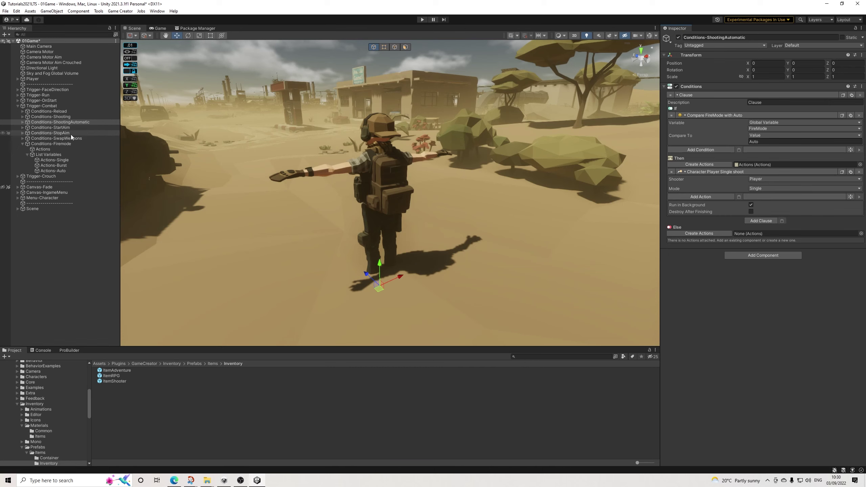
click(65, 121)
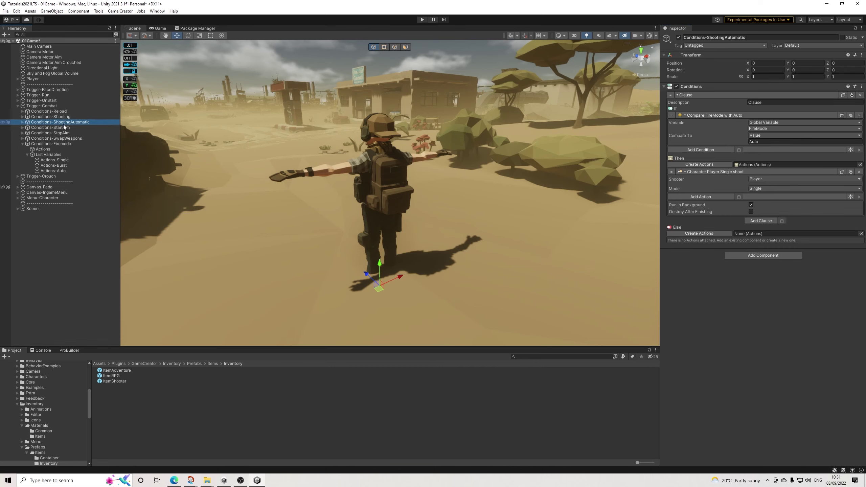
click(62, 161)
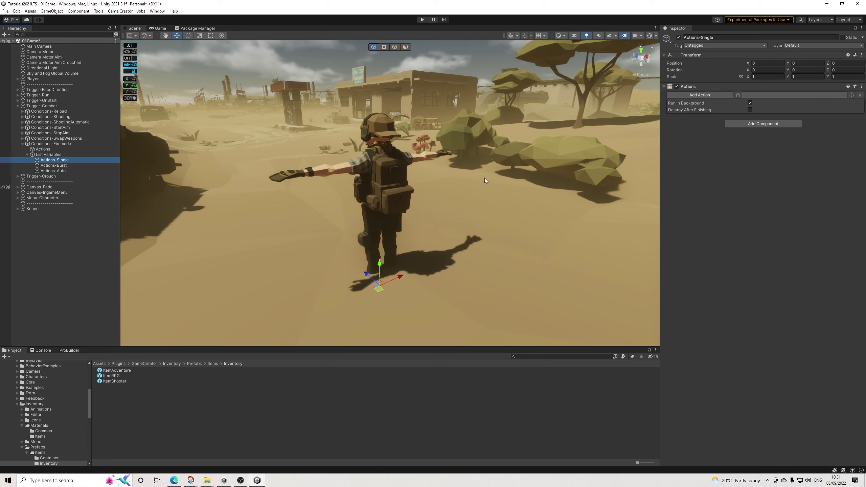
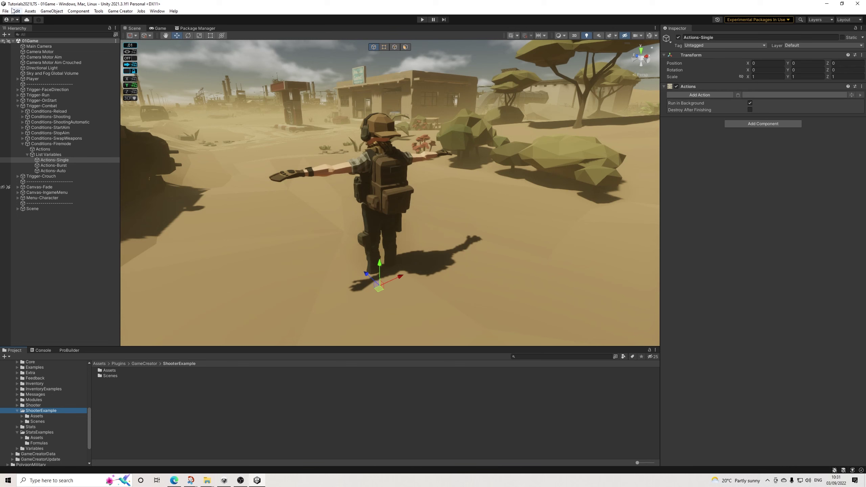
Open the Example6-Combat scene from the ShooterExample Scenes folder and copy its CommonAmmoUI object
click(20, 43)
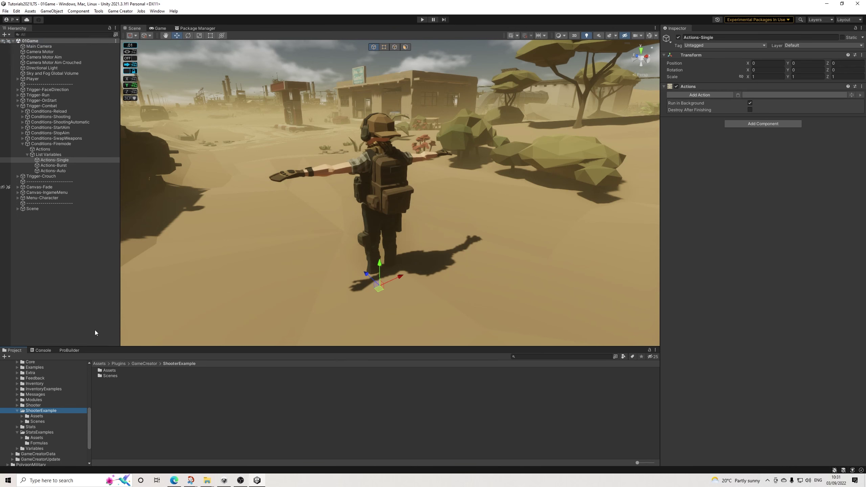
click(37, 421)
click(128, 425)
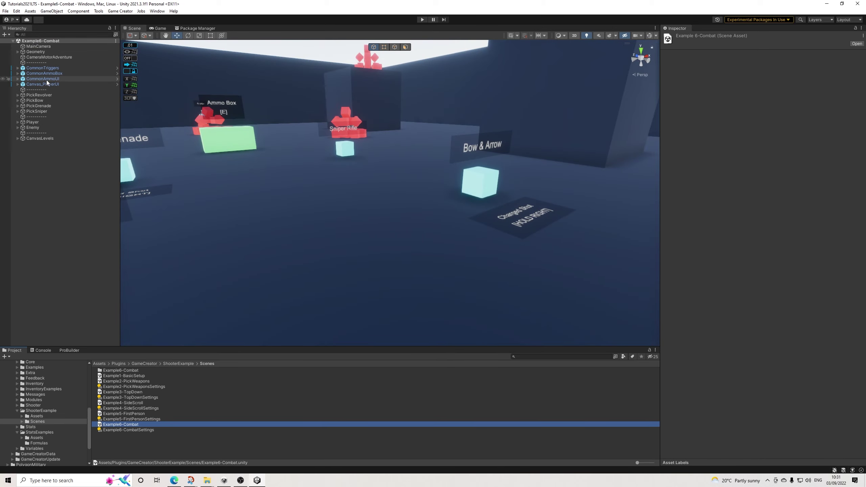
right_click(49, 84)
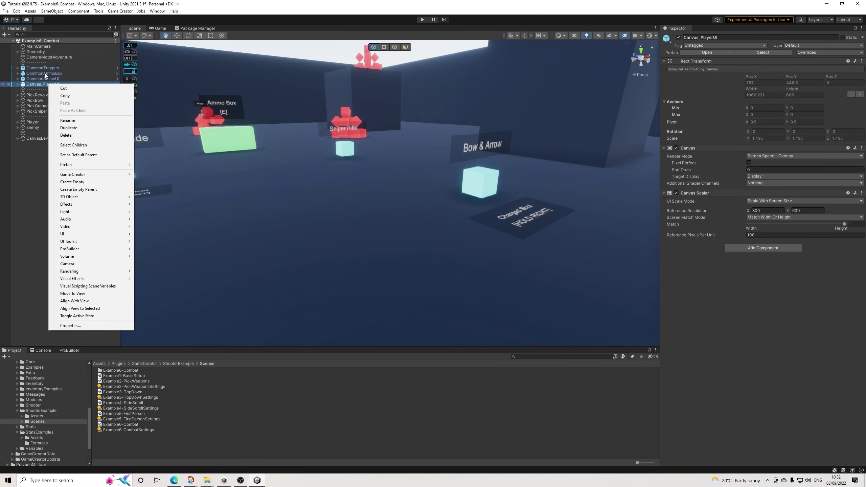
right_click(43, 78)
click(33, 245)
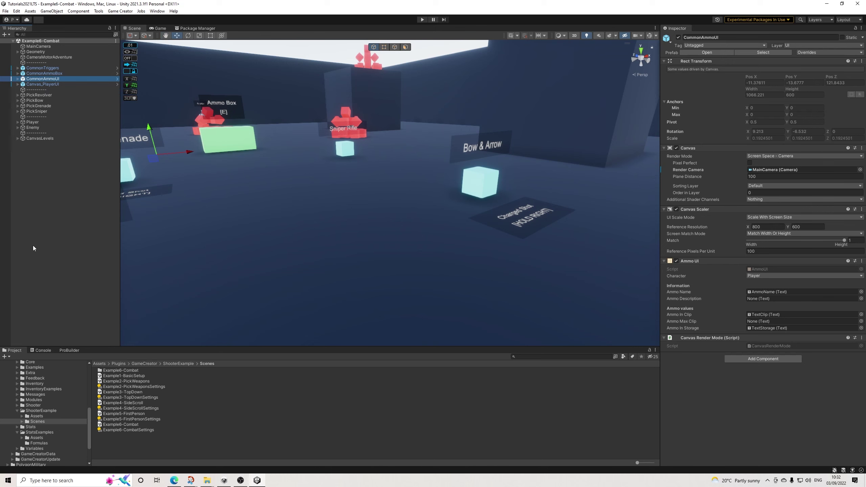
Reopen the 01Game scene from the 00Scenes folder and paste CommonAmmoUI into its hierarchy
scroll(41, 412, up, 5)
scroll(41, 411, up, 3)
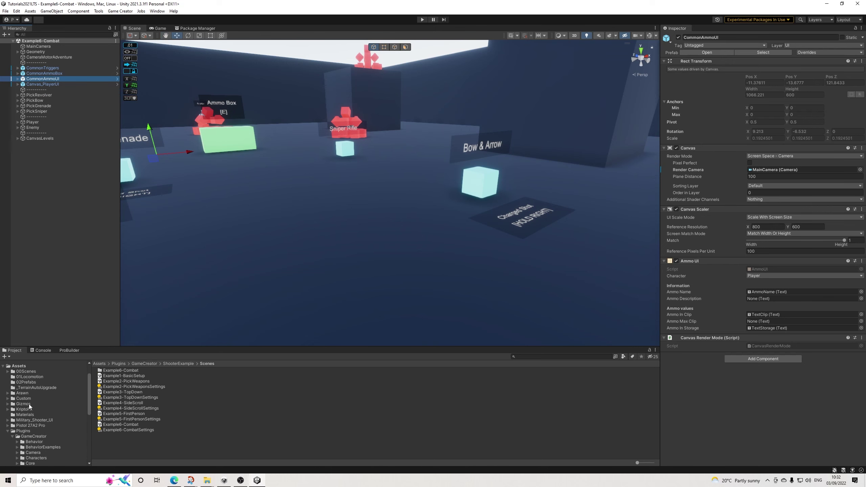
click(30, 372)
click(113, 403)
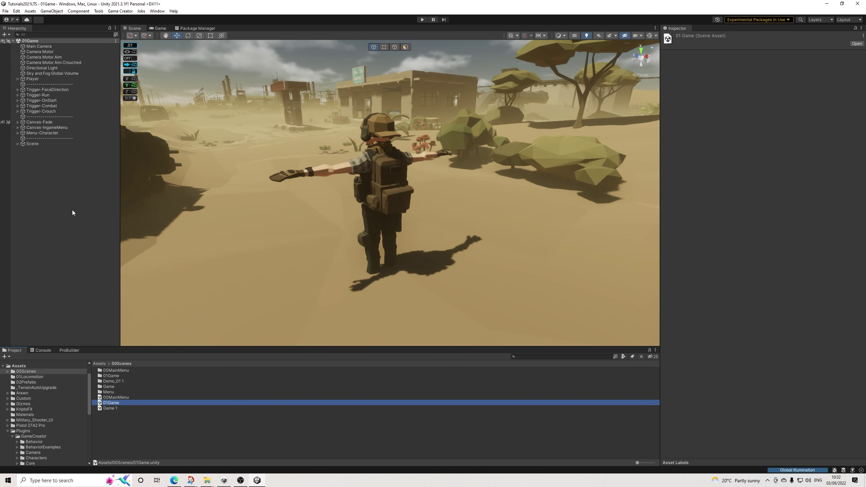
right_click(51, 191)
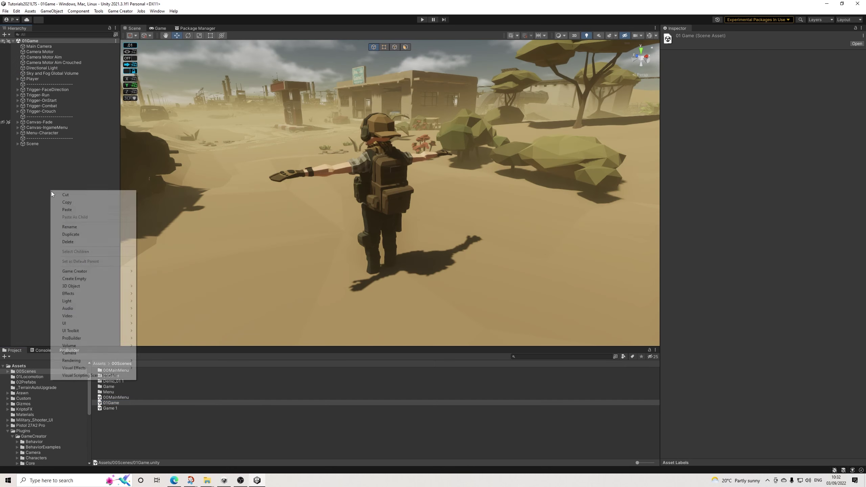
click(70, 210)
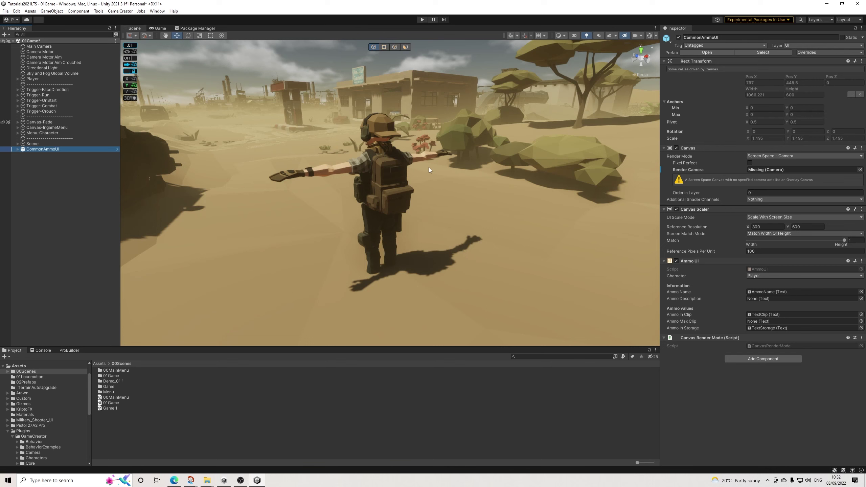
Add a Sync Variable with Ammo Clip action to Actions-Single under Conditions-Firemode's List Variables
scroll(368, 187, down, 2)
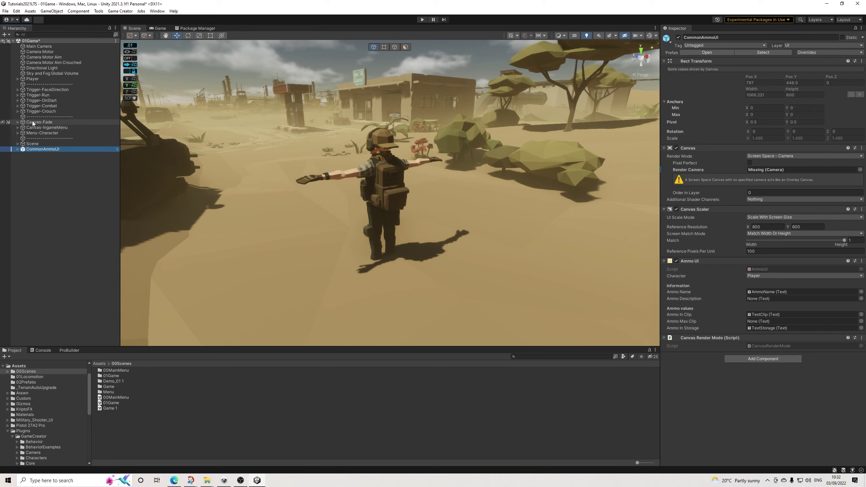
click(18, 106)
click(50, 144)
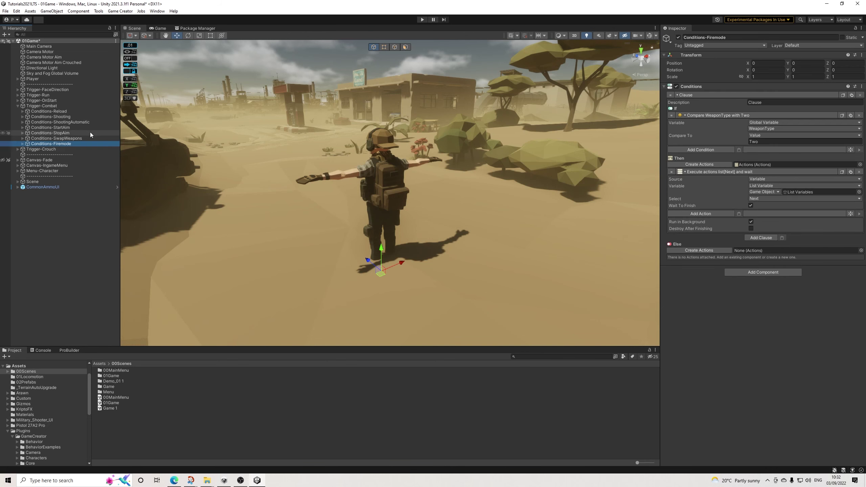
click(23, 144)
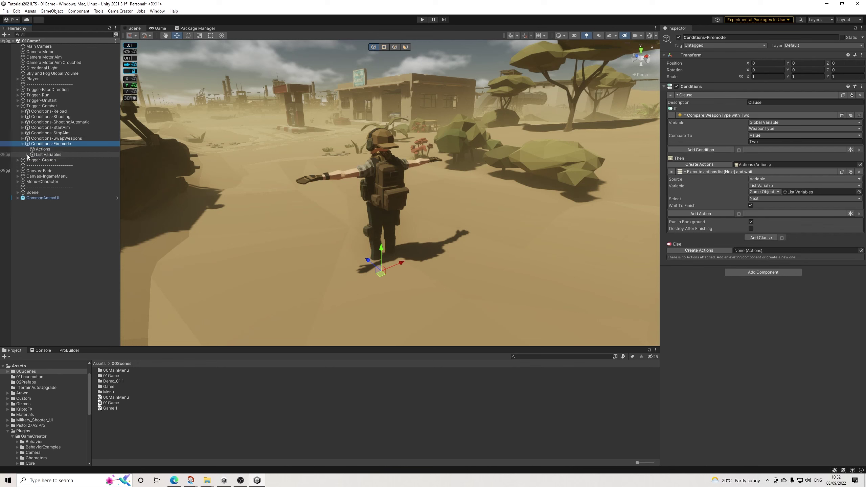
click(28, 155)
click(48, 160)
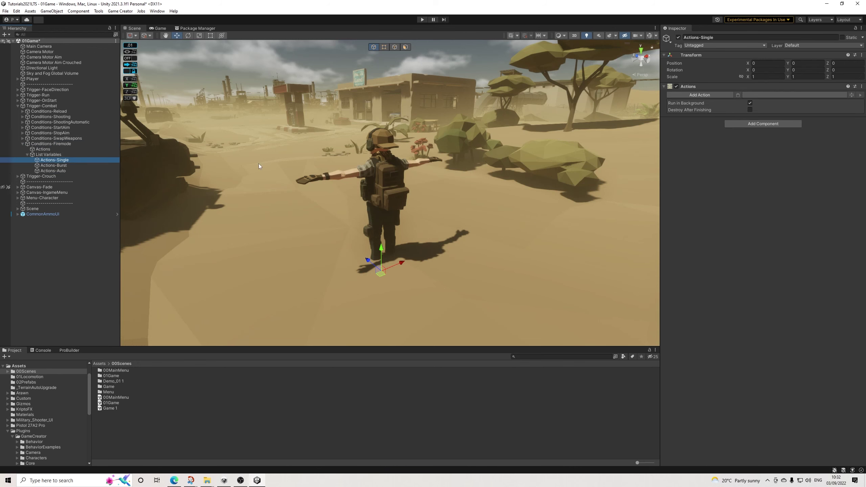
click(695, 95)
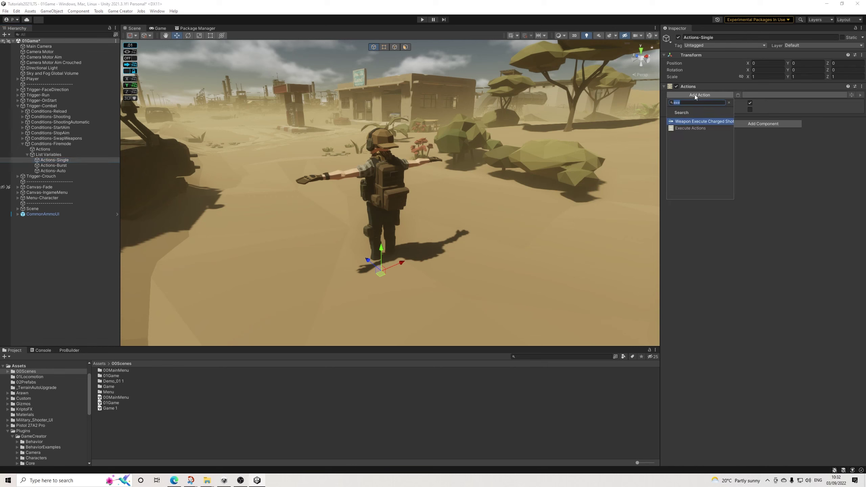
text(sync)
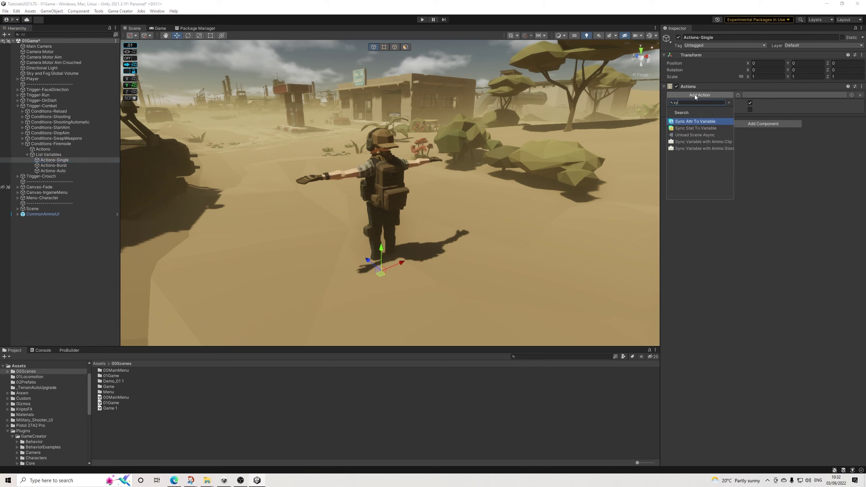
click(710, 144)
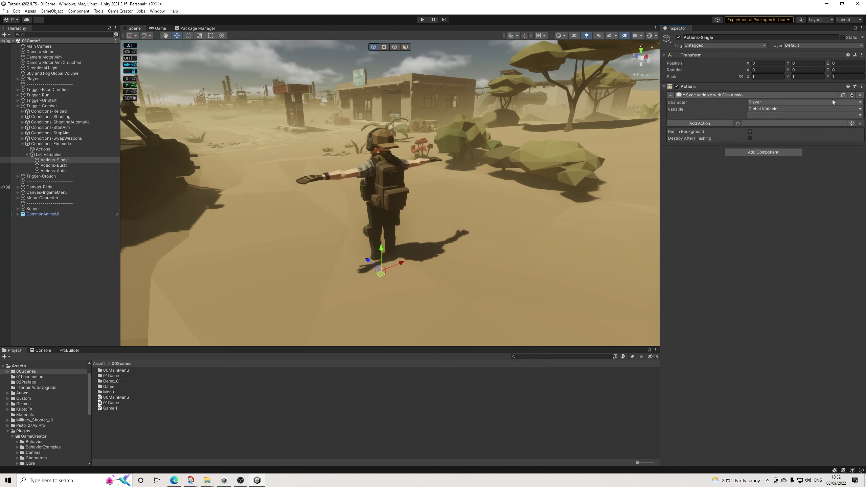
Add a Sync Variable with Ammo Storage action to Actions-Single and assign ARAmmoMag as the clip ammo action's global variable
click(716, 125)
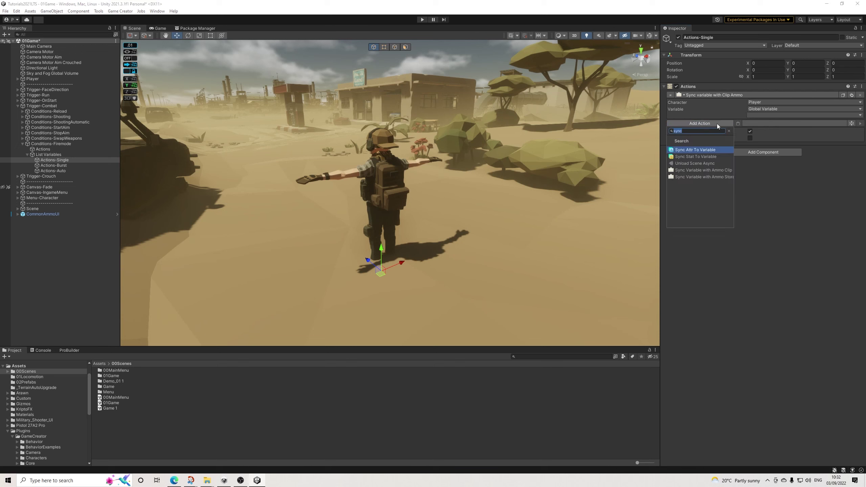
click(715, 176)
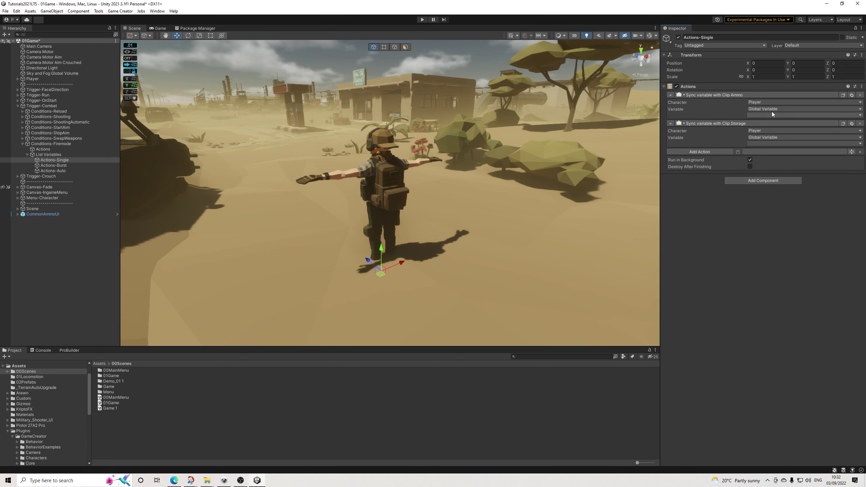
click(755, 115)
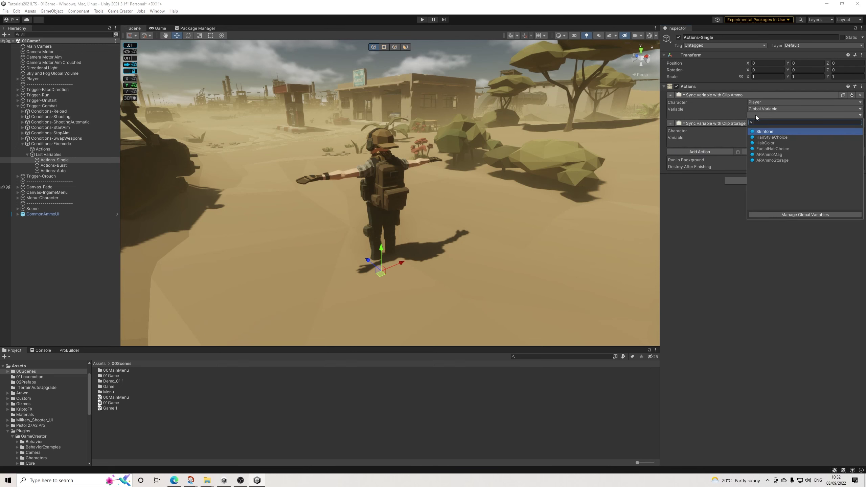
click(770, 155)
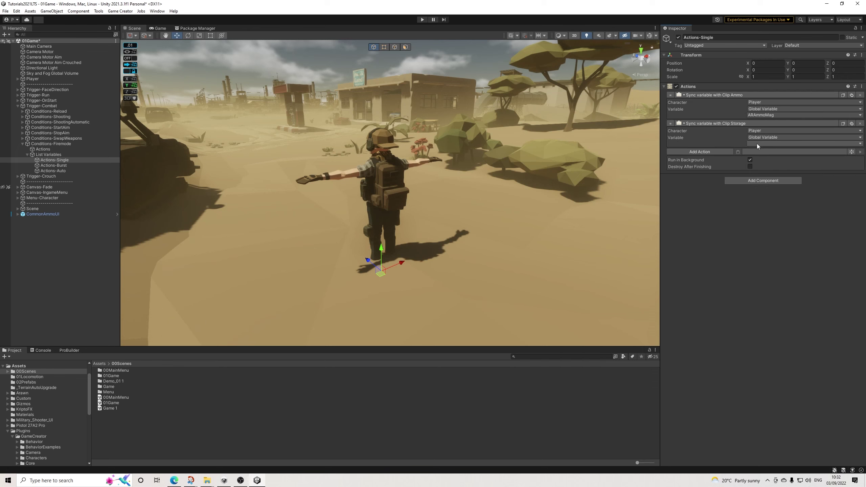
Sync the clip storage with the global variable ARAmmoStorage and add a Wait action of 0.001 seconds in Actions-Single
click(757, 144)
click(779, 189)
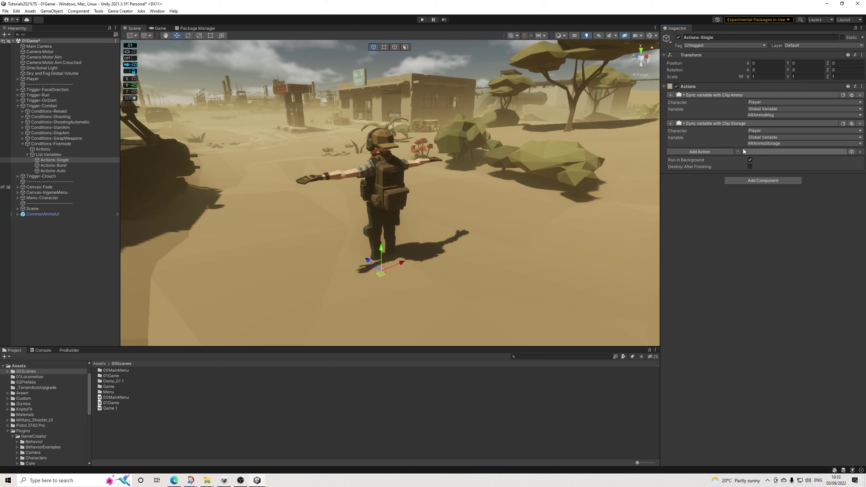
click(719, 153)
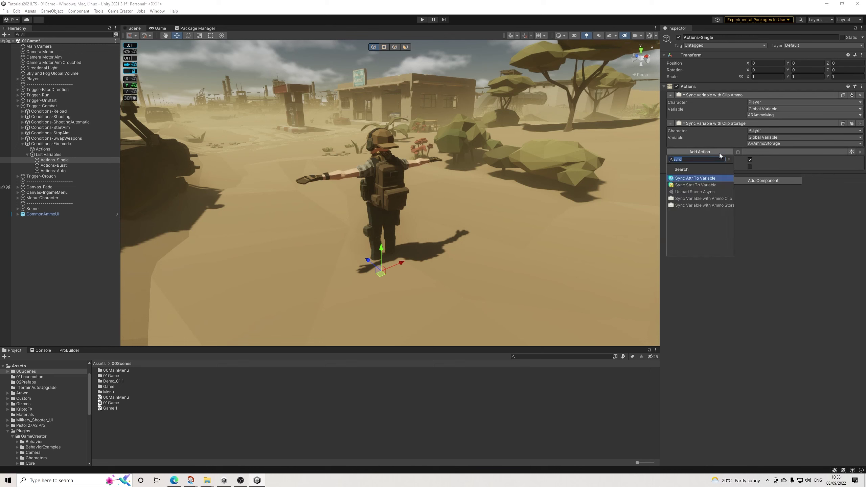
text(wait)
key(Return)
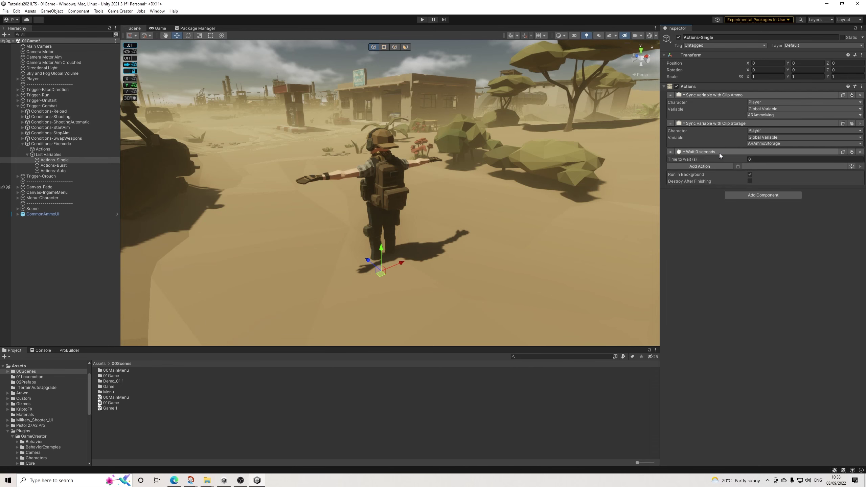
click(760, 159)
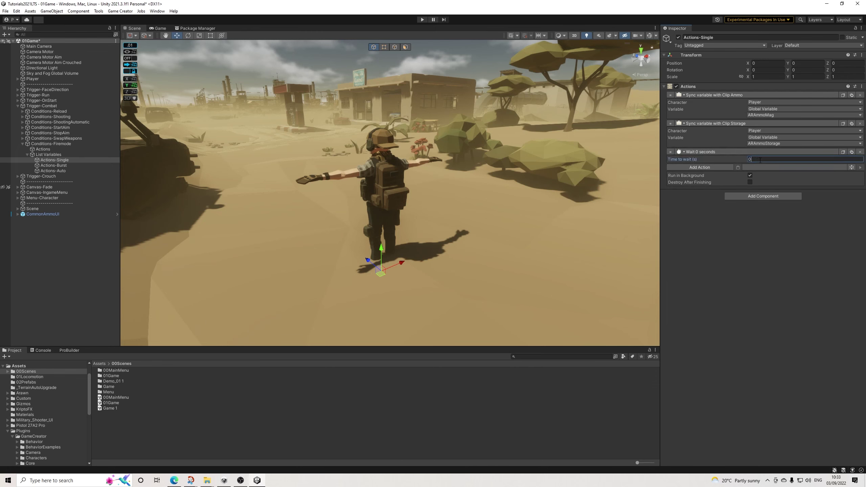
text(.001)
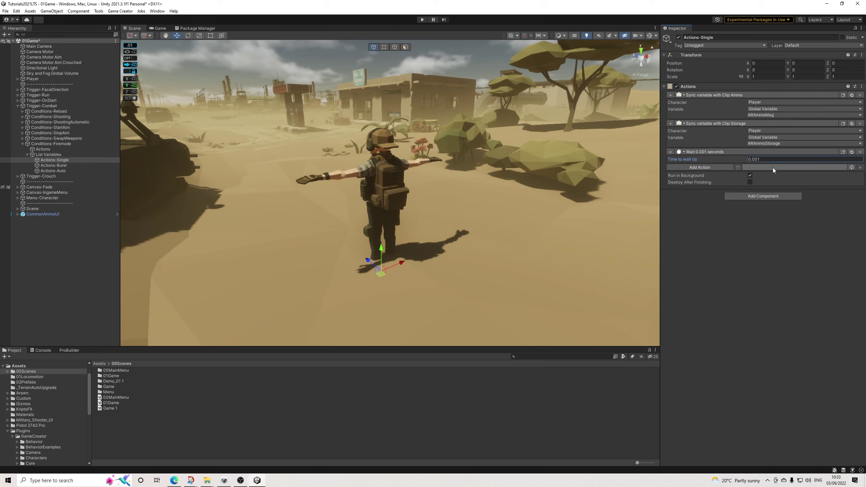
click(700, 167)
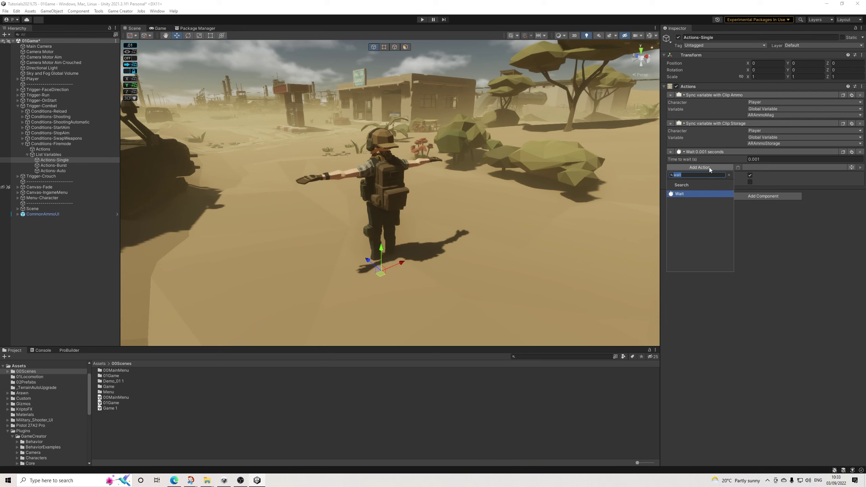
text(amm)
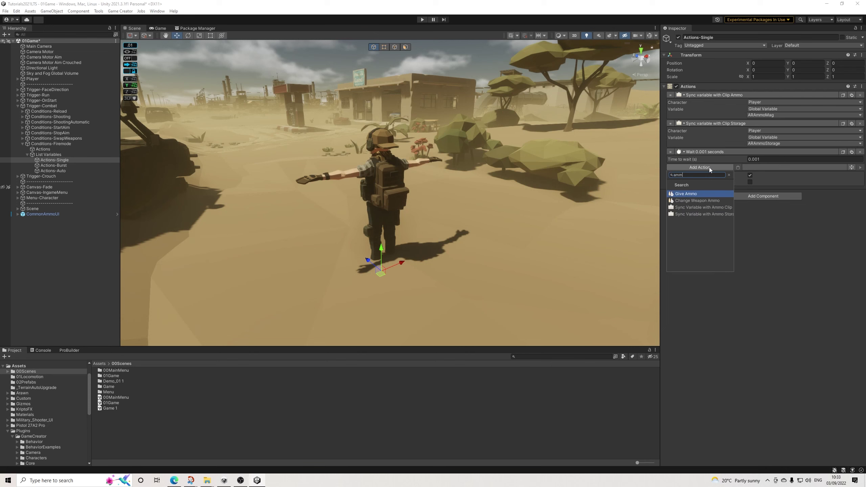
key(Return)
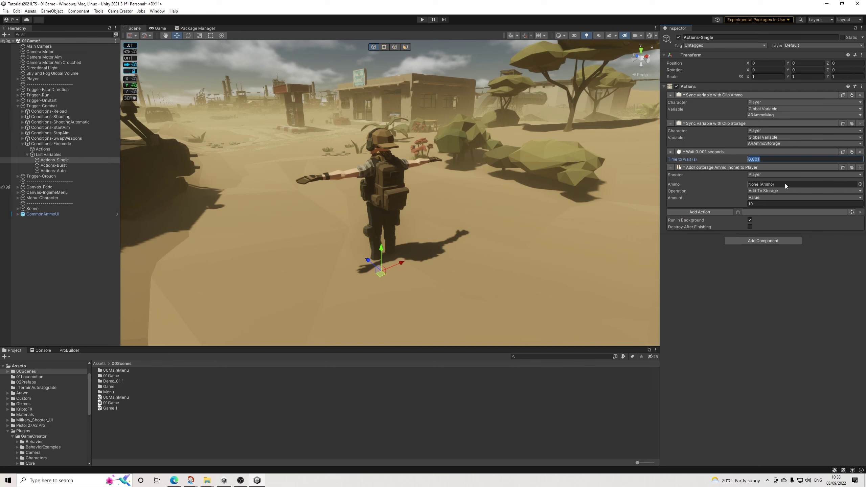
click(862, 167)
Add a Change Weapon Ammo action after the wait, with AmmoBasicSingle as the player's ammo
click(712, 166)
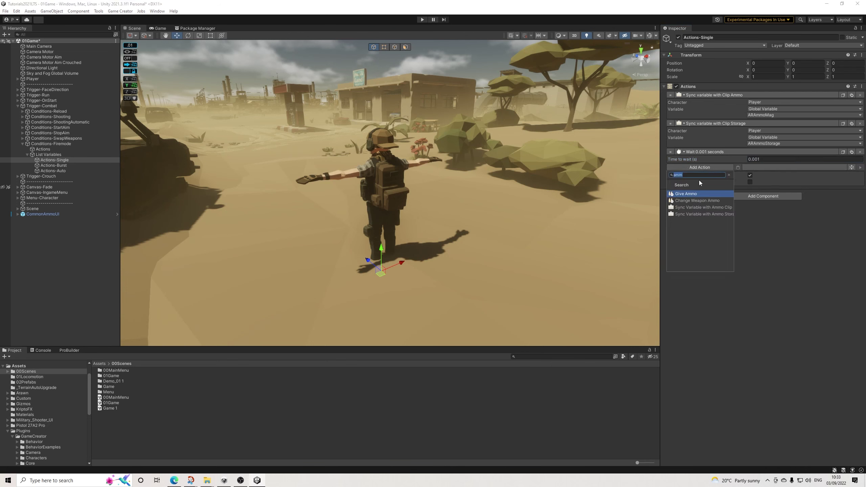
click(690, 201)
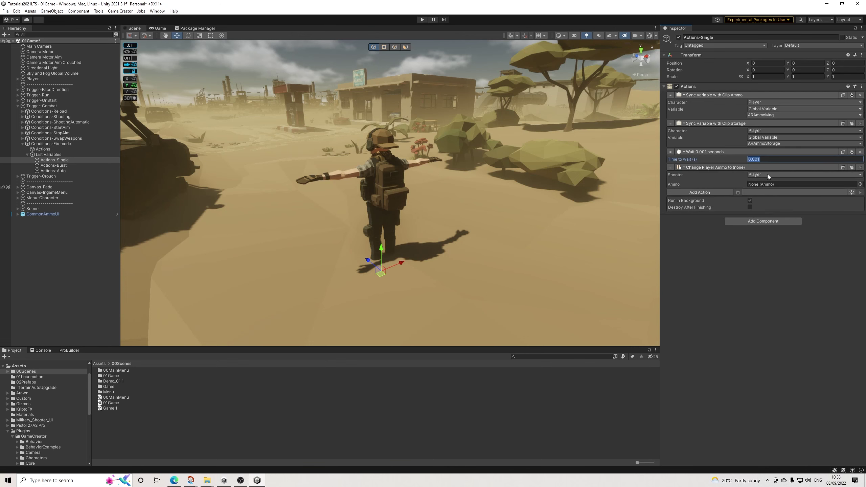
click(860, 184)
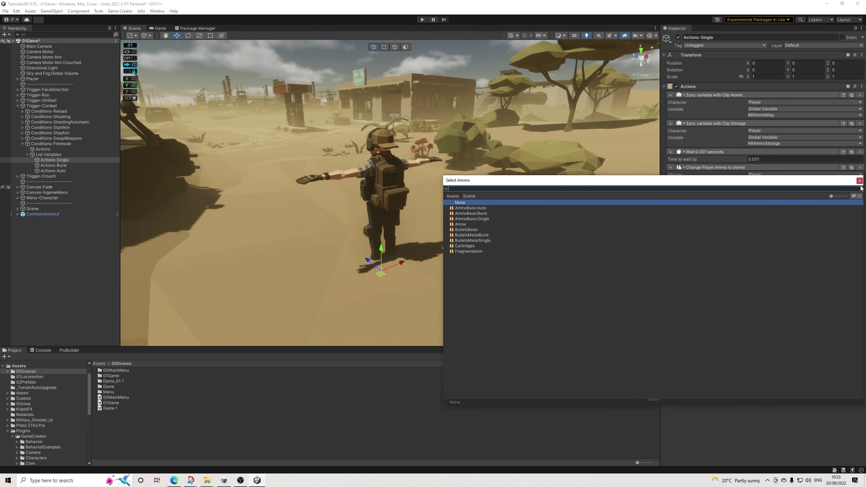
click(481, 220)
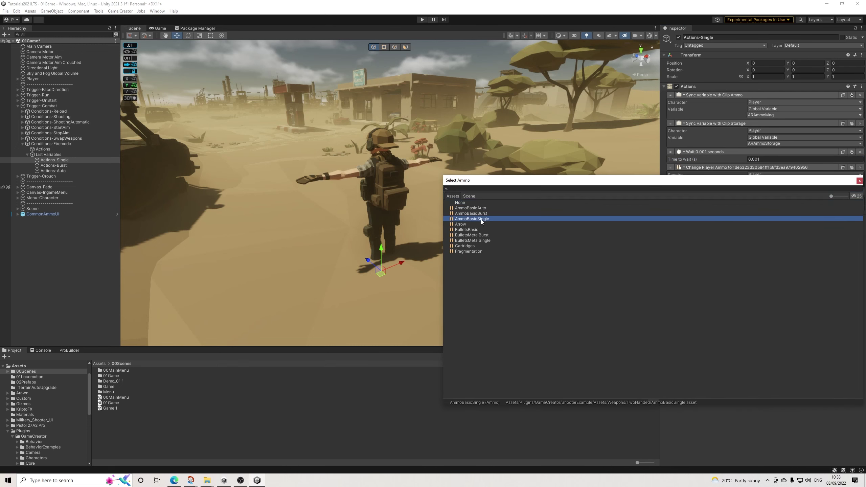
click(860, 180)
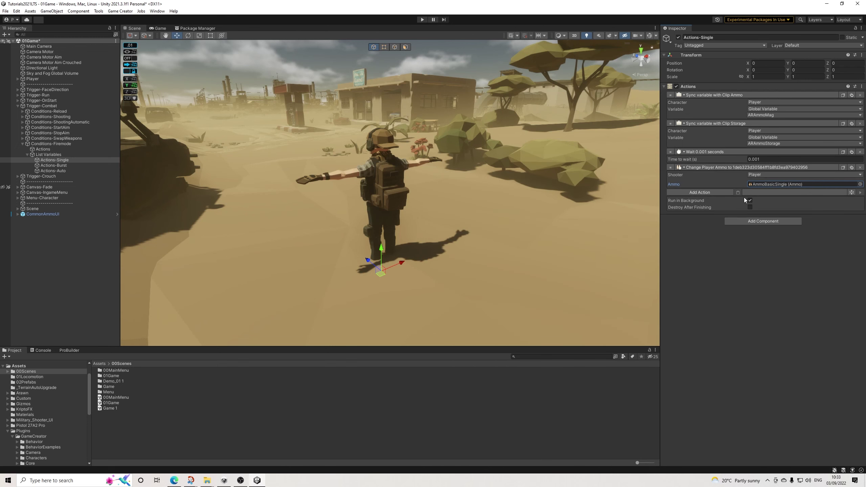
Add a Give Ammo action for the player and assign AmmoBasicSingle as its ammo
click(718, 193)
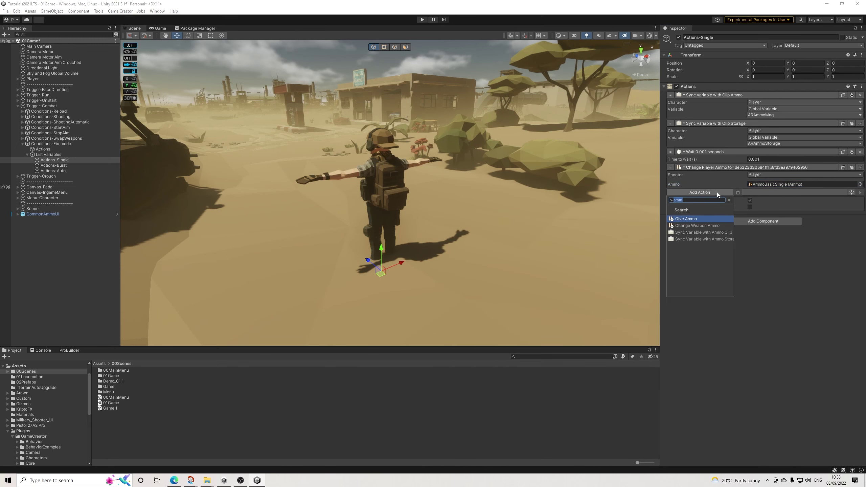
text(set)
key(BackSpace)
key(BackSpace)
key(BackSpace)
text(amm)
key(Return)
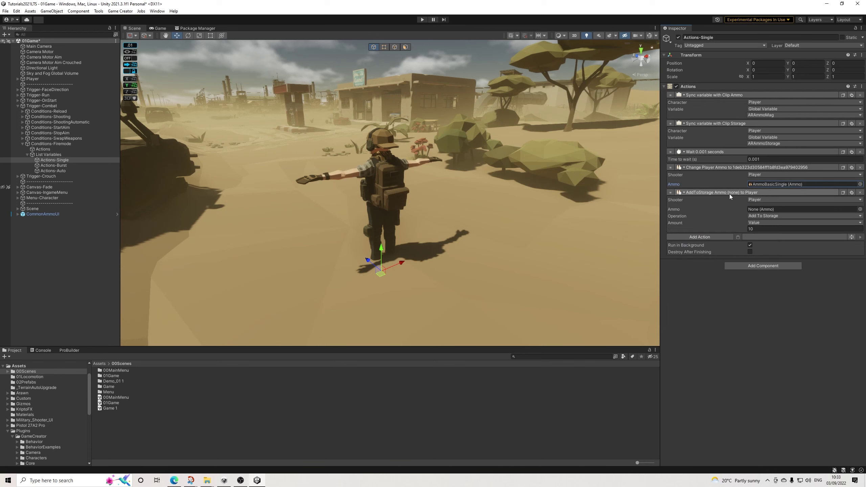
click(830, 185)
drag(132, 406, 763, 209)
Set the Give Ammo operation to Set Magazine, taking its amount from the global variable ARAmmoMag
click(767, 216)
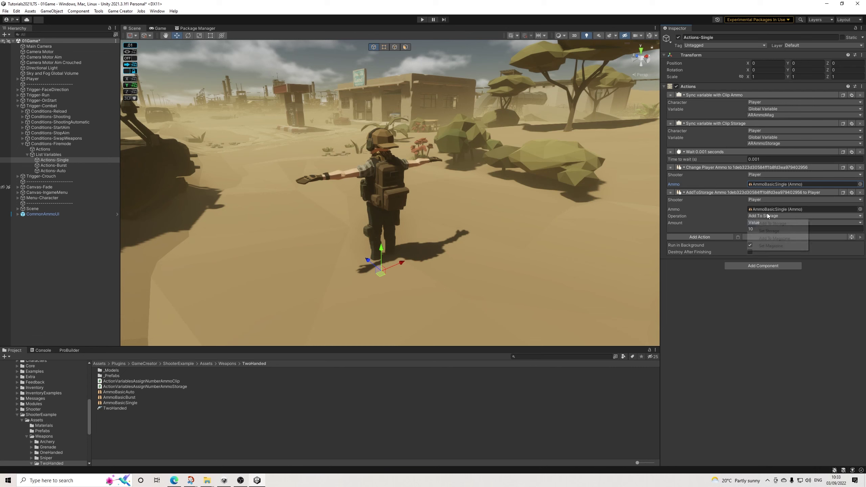
click(765, 246)
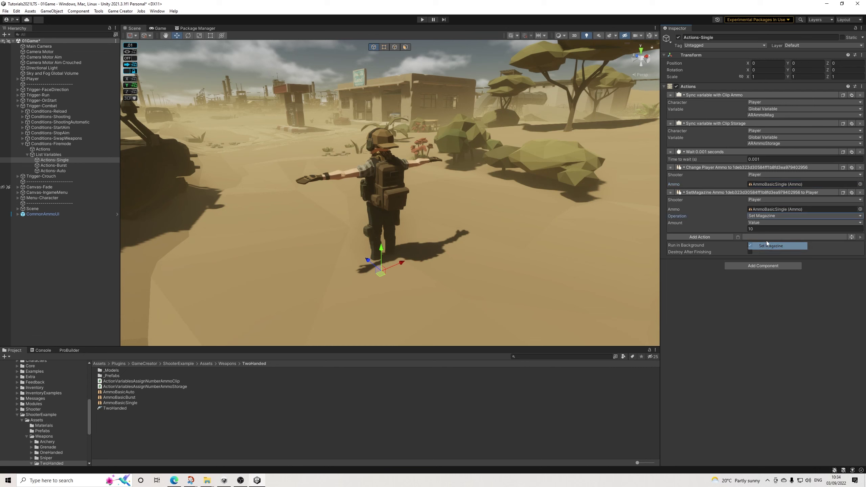
click(757, 224)
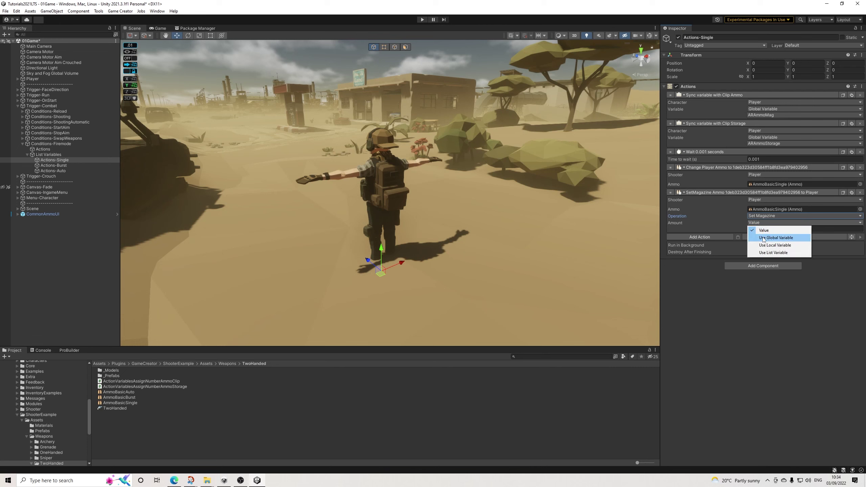
click(764, 238)
click(760, 228)
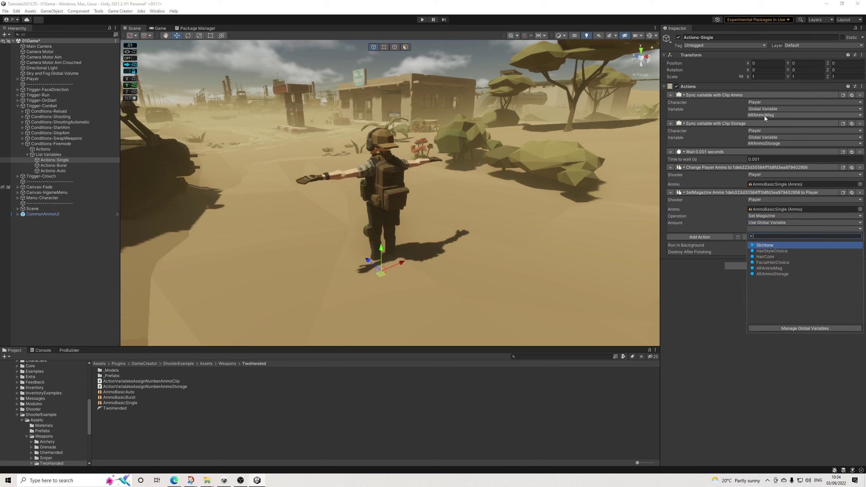
click(769, 269)
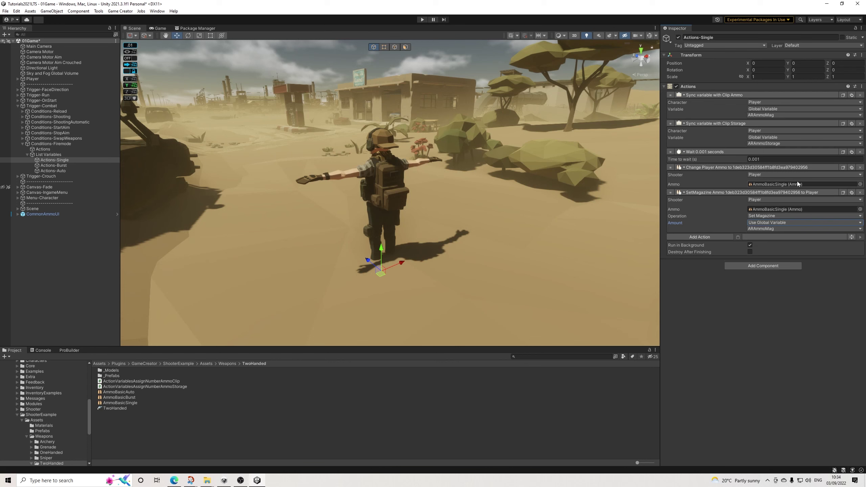
Duplicate the Set Magazine action and change the copy to Set Storage with the global variable ARAmmoStorage
click(851, 193)
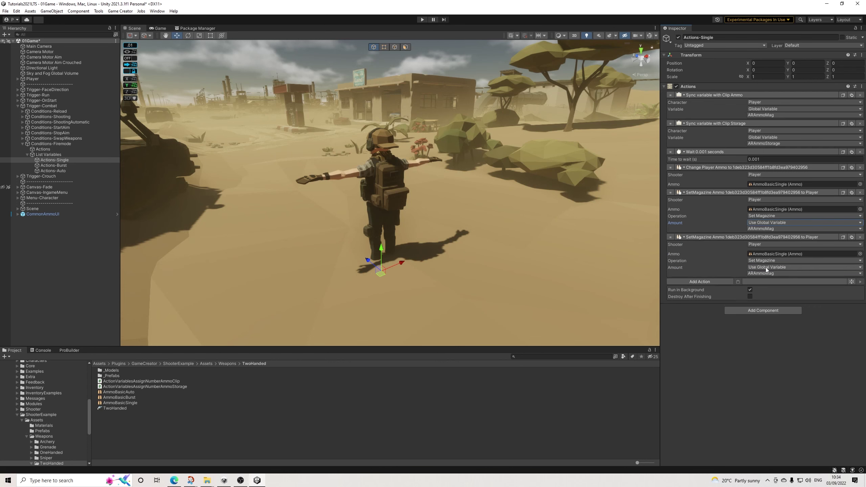
click(764, 261)
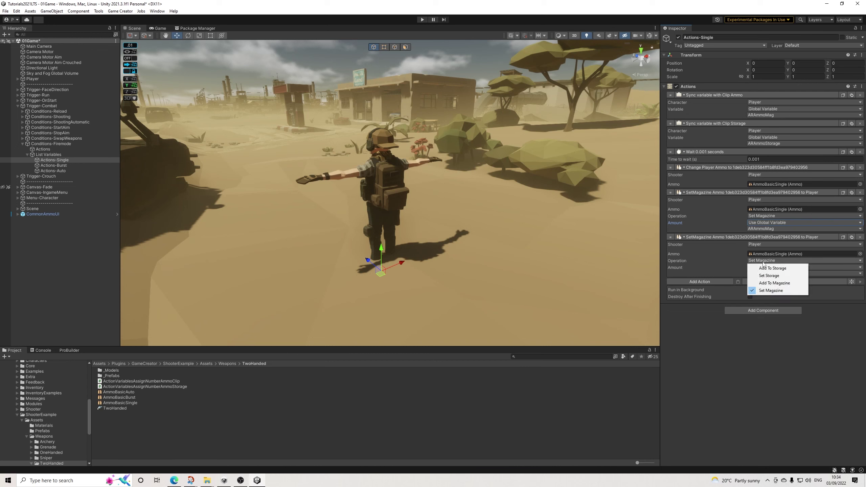
click(772, 276)
click(764, 274)
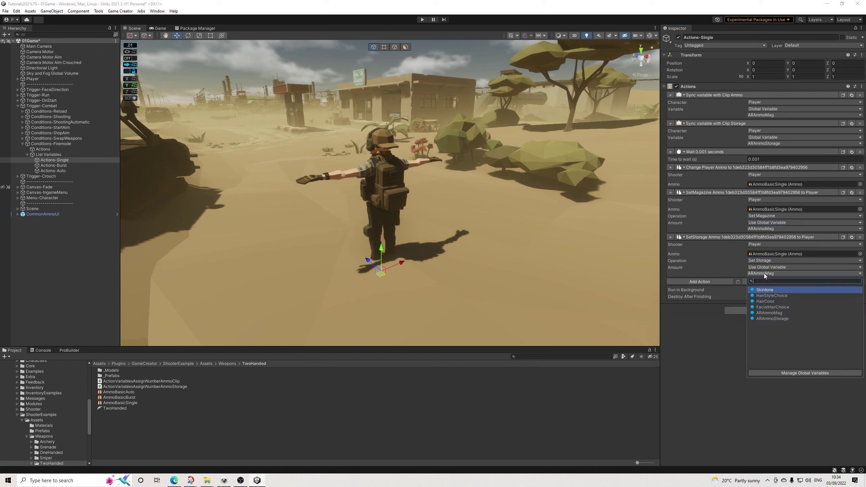
click(775, 319)
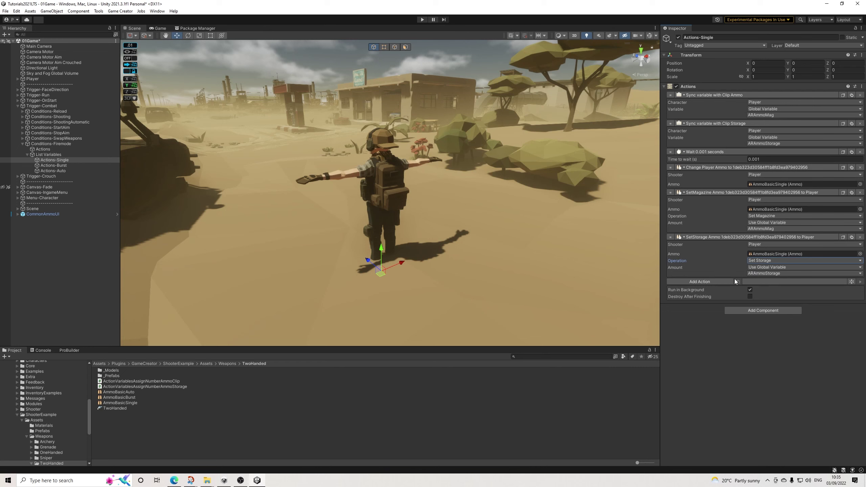
Add an Assign String action that sets the global variable FireMode to the constant value Single
click(719, 283)
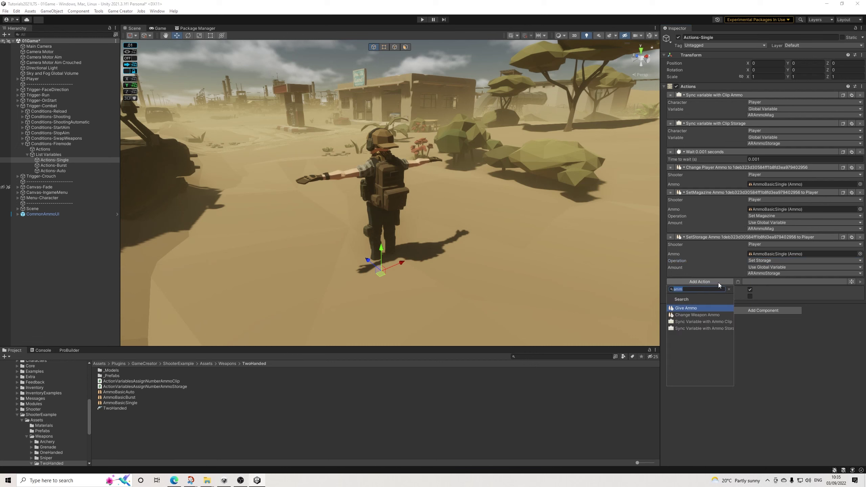
text(string)
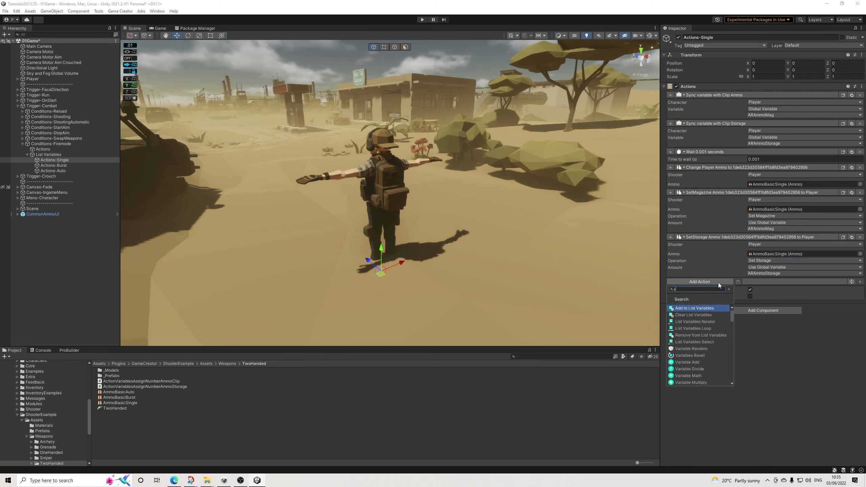
key(Return)
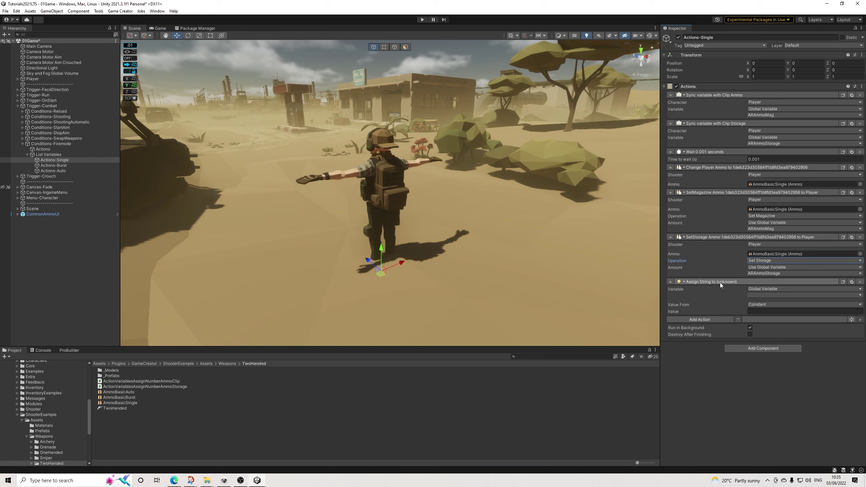
click(760, 295)
click(761, 311)
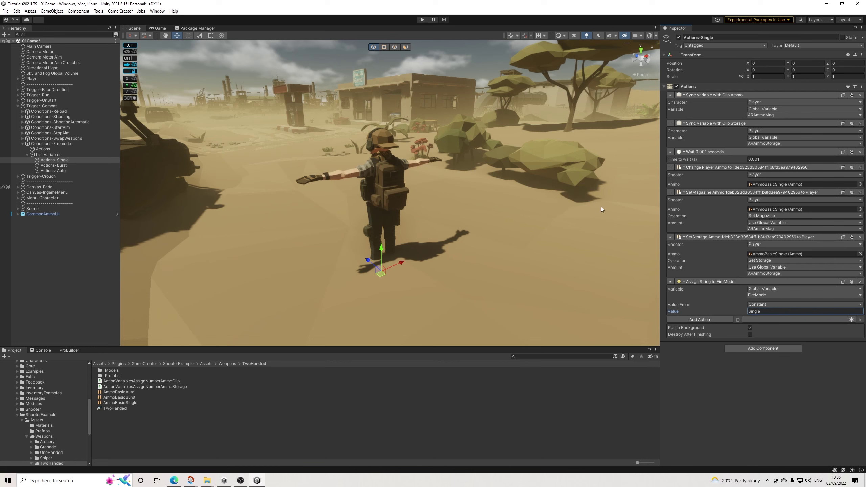
Duplicate Actions-Single twice and delete the old Actions-Burst and Actions-Auto objects
click(66, 160)
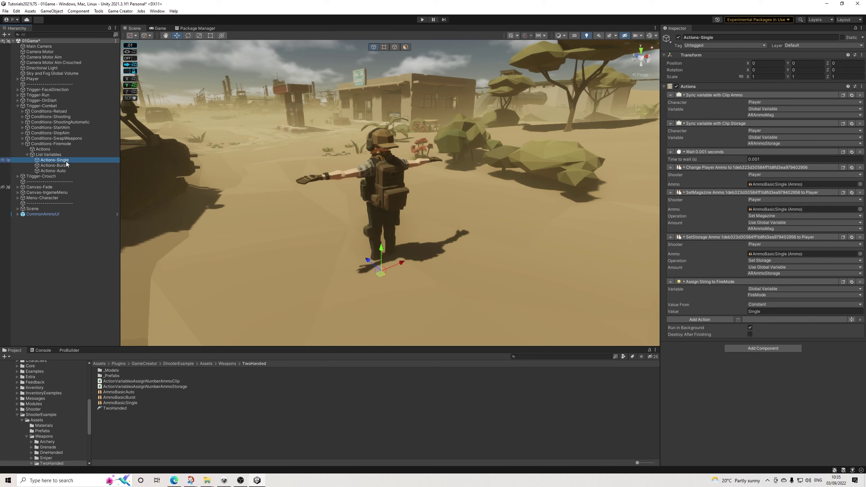
key(ctrl+d)
key(ctrl+d)
click(66, 172)
ctrl+click(66, 165)
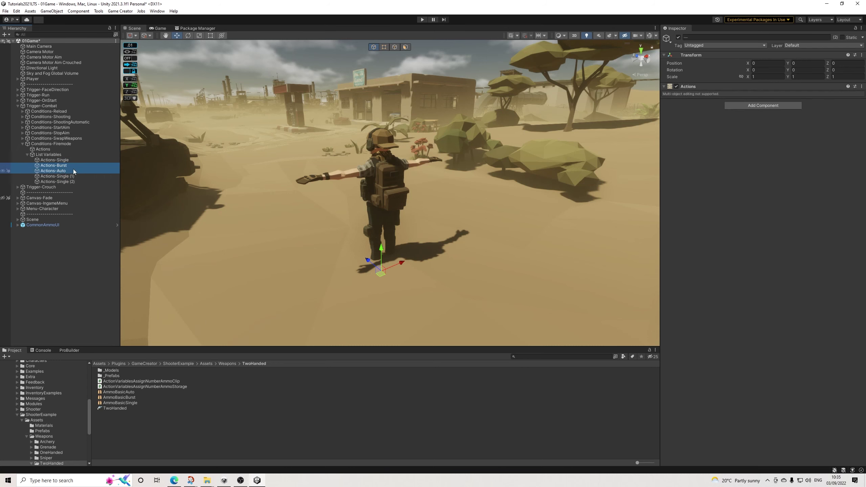
key(Delete)
Rename the two Actions-Single copies as Actions-Burst and Actions-Auto
click(68, 166)
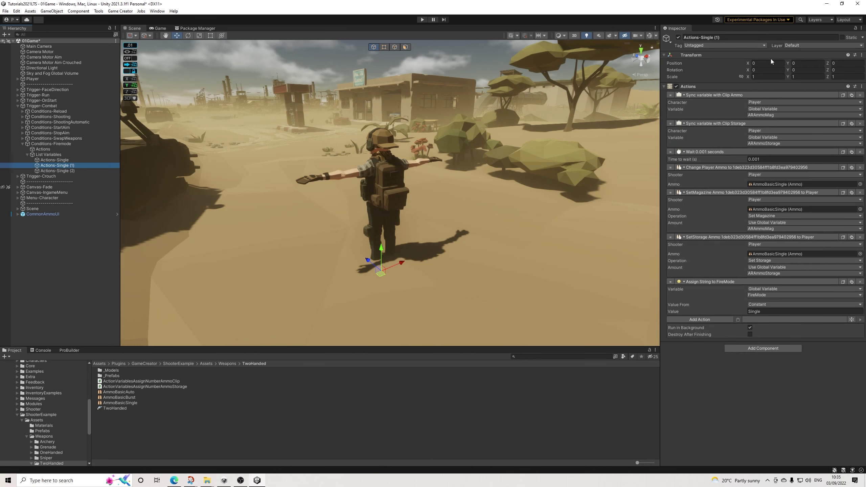
drag(701, 37, 758, 47)
text(Burst)
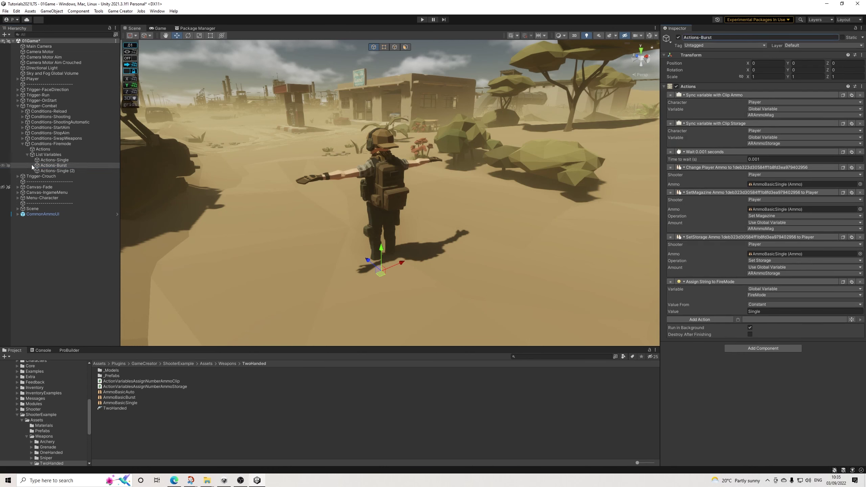
click(57, 170)
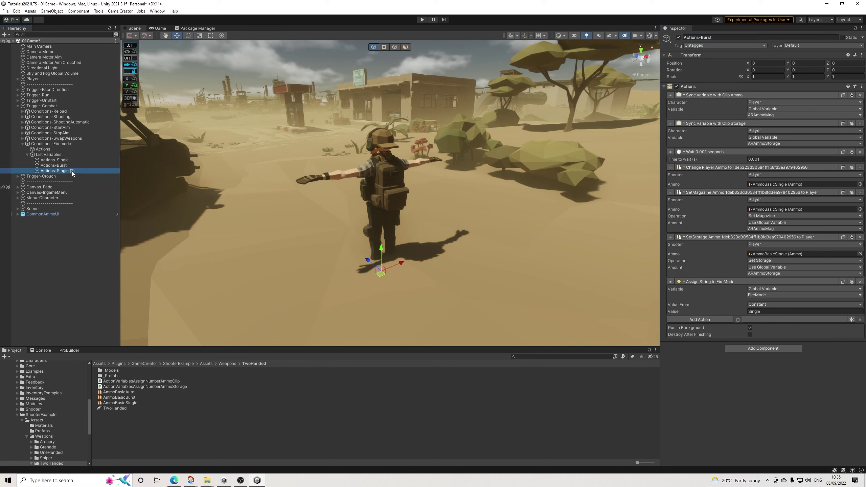
drag(701, 37, 765, 47)
key(BackSpace)
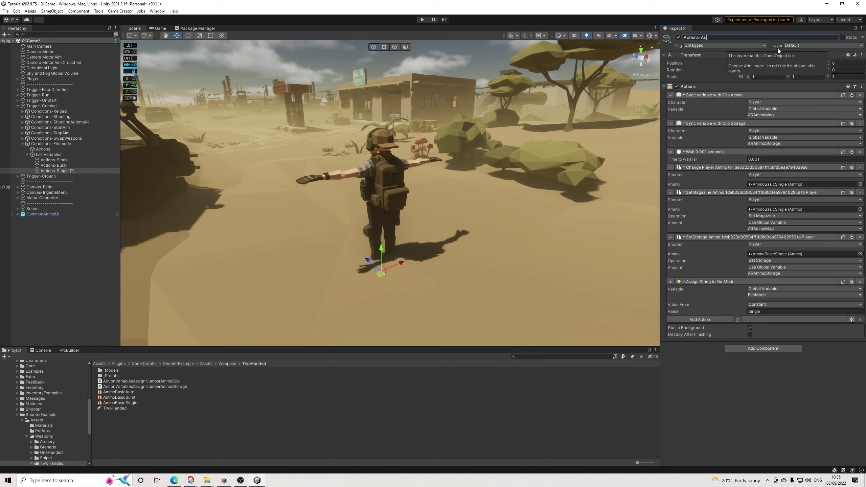
In Actions-Burst, assign AmmoBasicBurst to the Change Ammo, Set Magazine and Set Storage actions and set the FireMode value to Burst
click(73, 165)
drag(129, 397, 778, 269)
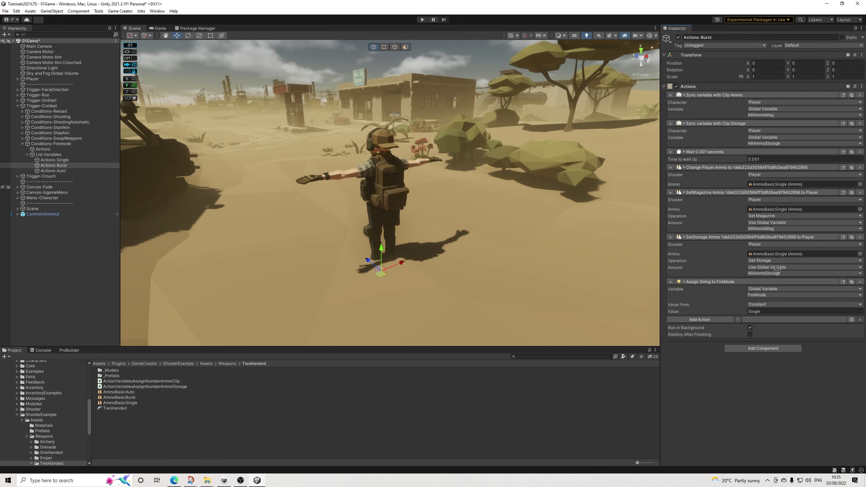
drag(775, 191, 783, 184)
drag(129, 397, 784, 210)
drag(125, 397, 797, 255)
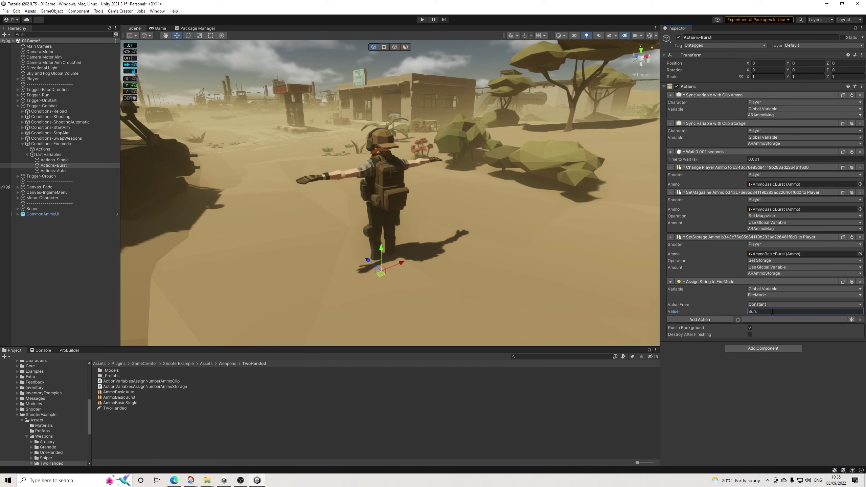
In Actions-Auto, assign AmmoBasicAuto to the Change Ammo, Set Magazine and Set Storage actions and set the FireMode value to Auto
click(54, 171)
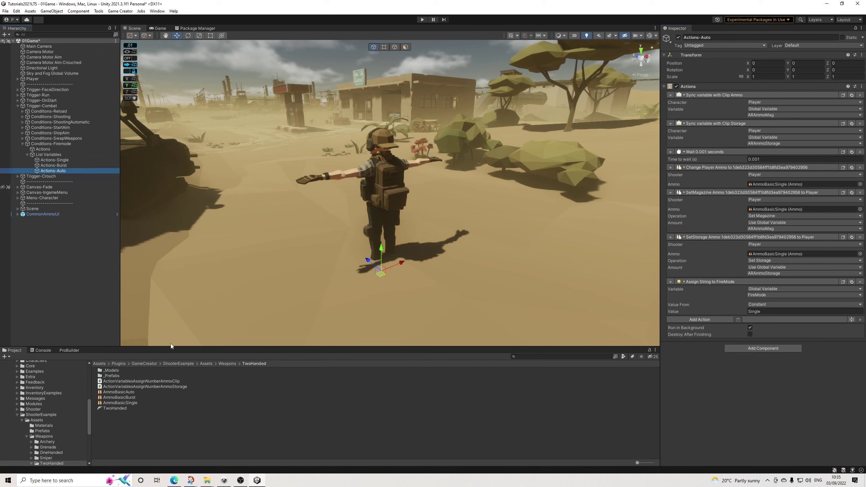
drag(128, 392, 784, 185)
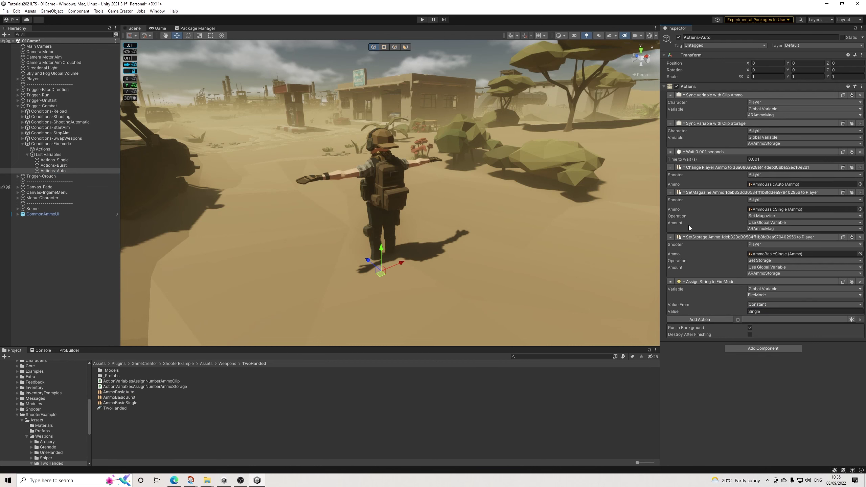
drag(130, 394, 798, 282)
drag(772, 225, 785, 209)
drag(131, 396, 790, 257)
click(774, 312)
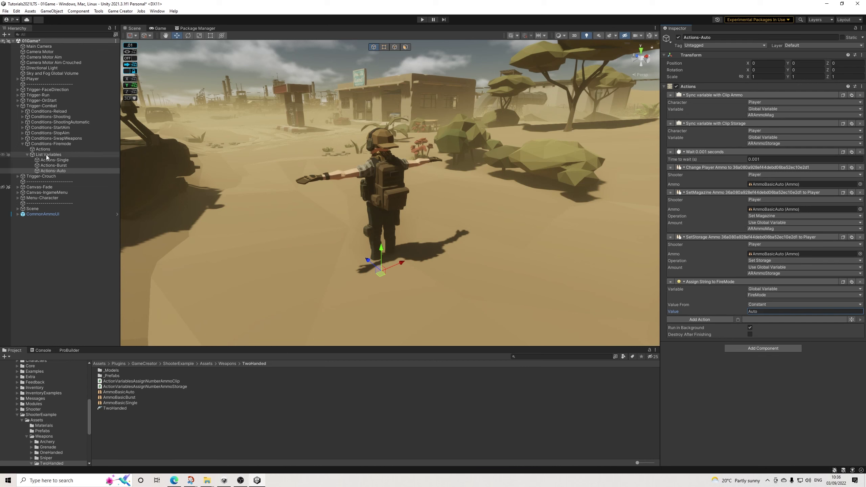
Review the settings of the AmmoBasicSingle, AmmoBasicBurst and AmmoBasicAuto assets
click(127, 403)
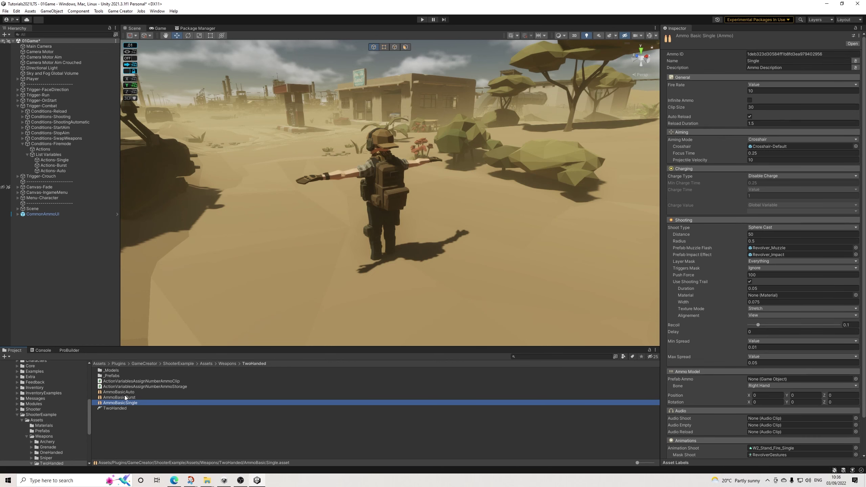
key(Up)
key(Up)
key(Down)
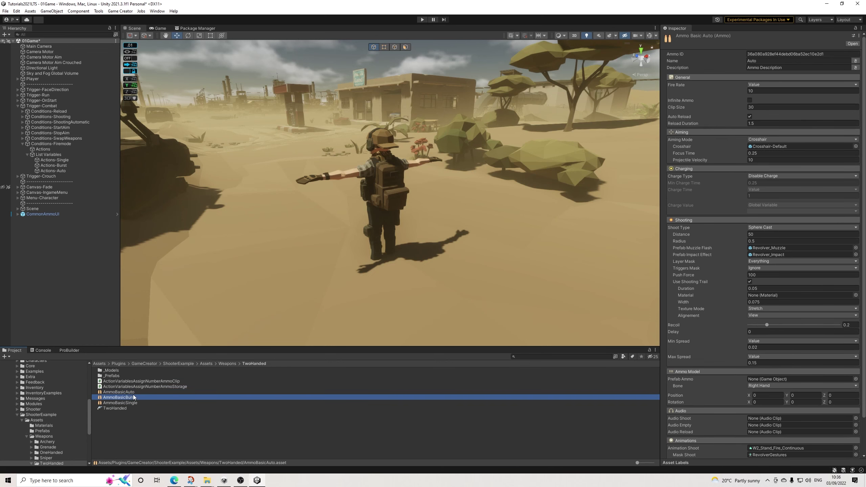
key(Down)
click(134, 424)
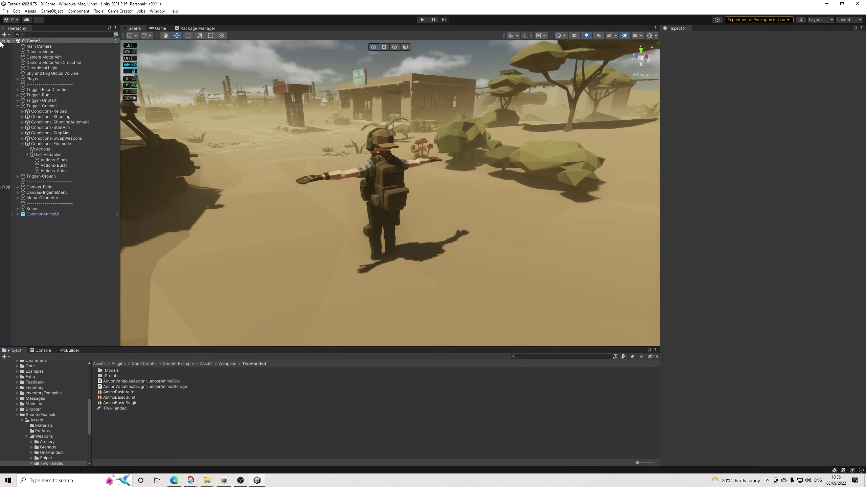
Save the scene and start a playtest with the rifle equipped from the weapons inventory
click(5, 11)
click(12, 47)
click(423, 20)
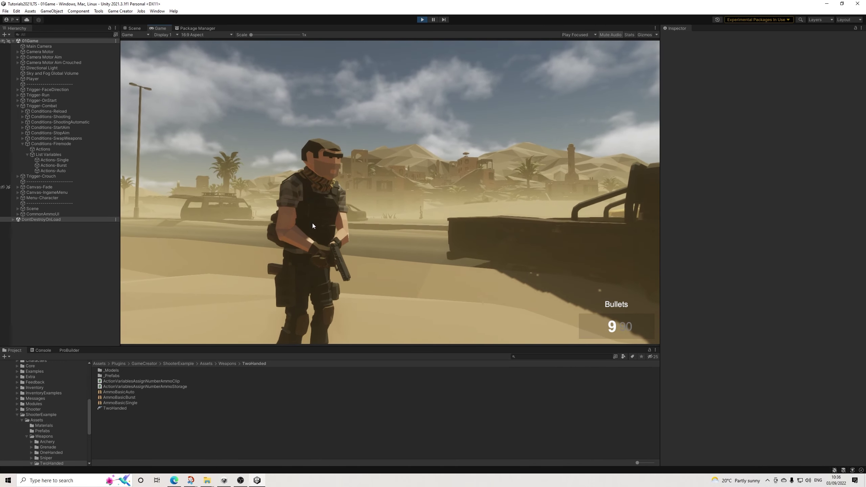
key(Tab)
click(212, 141)
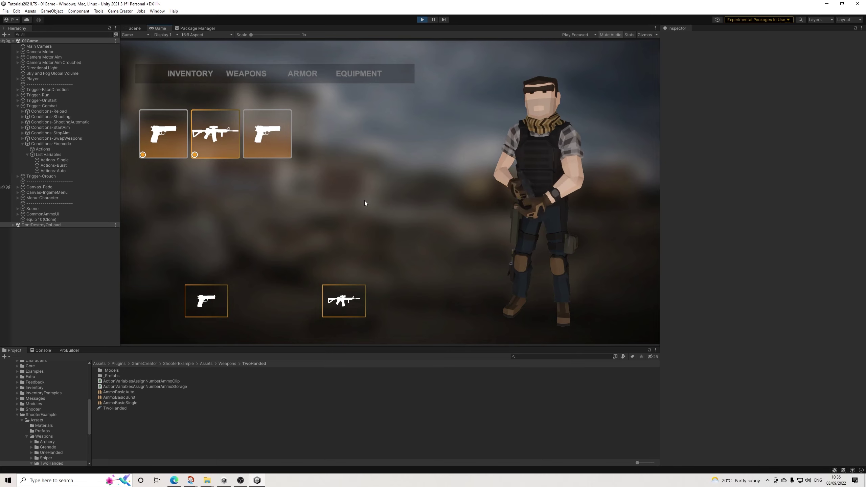
key(Tab)
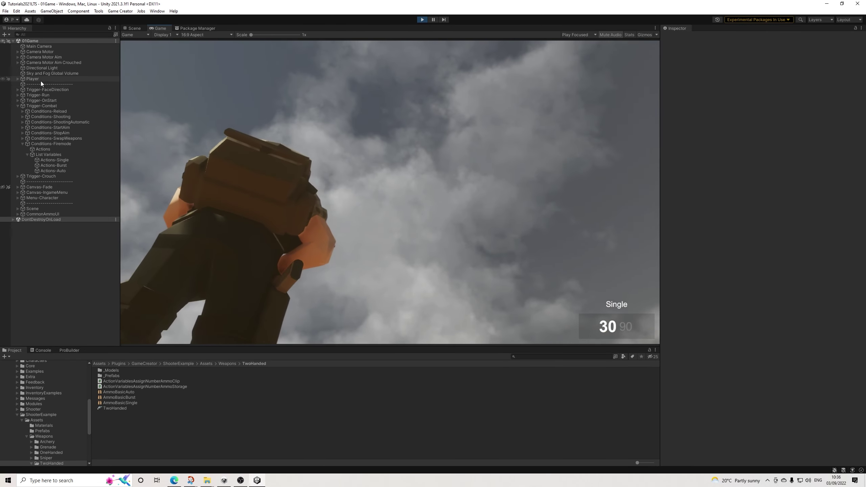
Inspect the Player's current ammo while firing single shots with the rifle and trying to change the fire mode
click(33, 79)
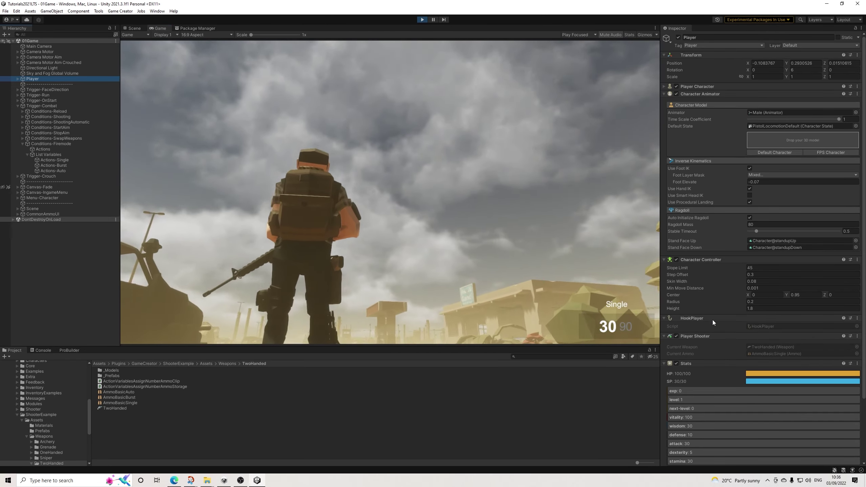
click(400, 245)
click(399, 245)
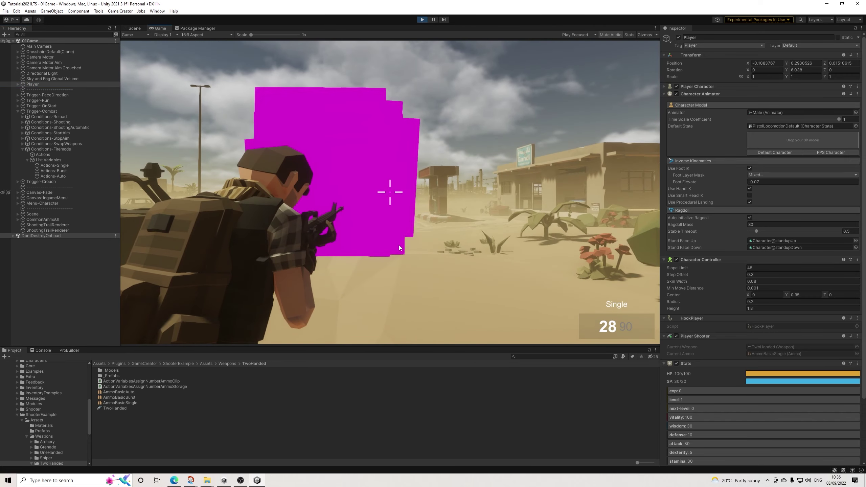
click(399, 245)
click(399, 245)
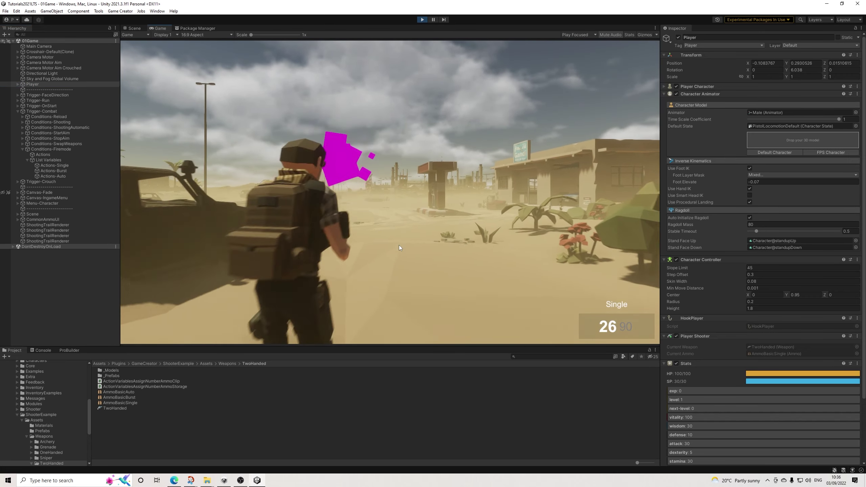
right_click(399, 245)
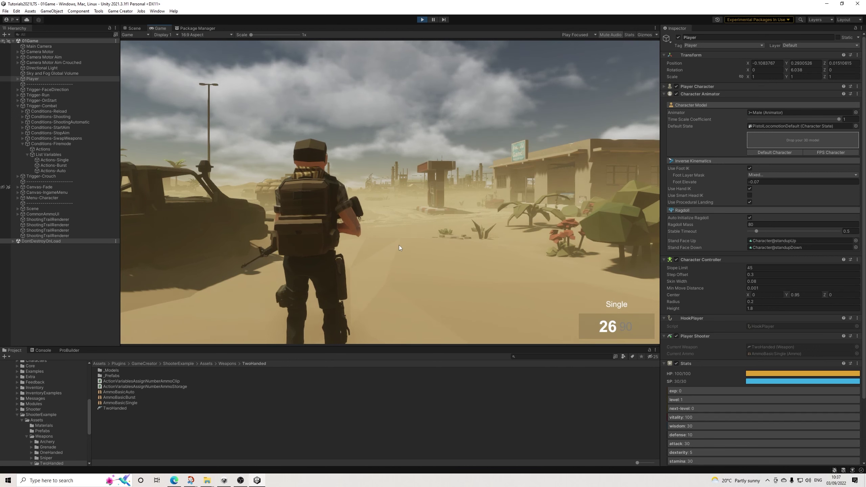
right_click(399, 245)
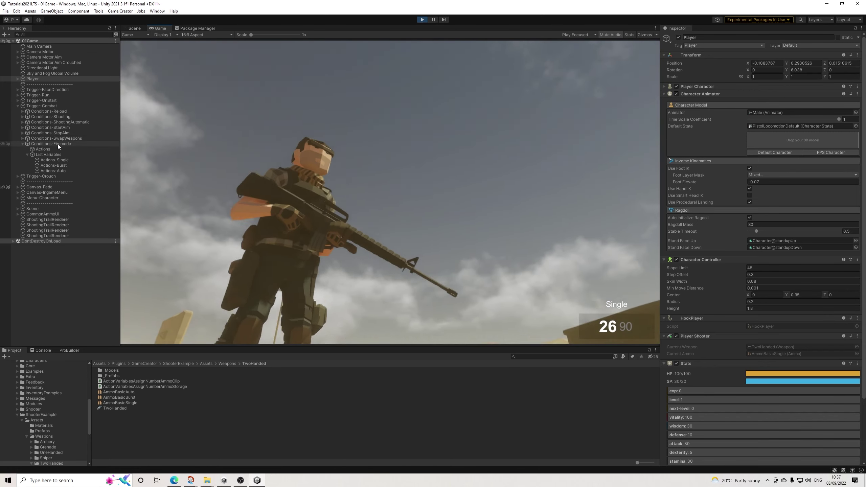
Examine Conditions-Firemode, Trigger-Combat, List Variables and Actions-Burst for the fire mode setup, and end the playtest
click(58, 144)
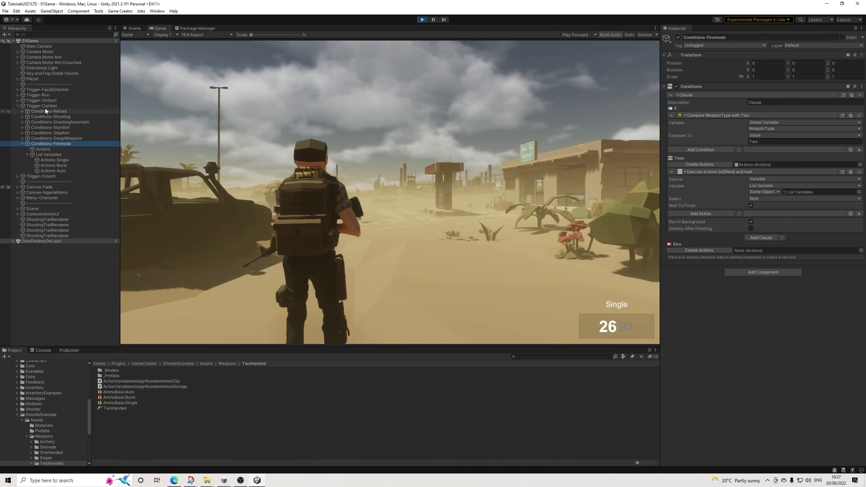
click(45, 106)
click(710, 386)
click(55, 144)
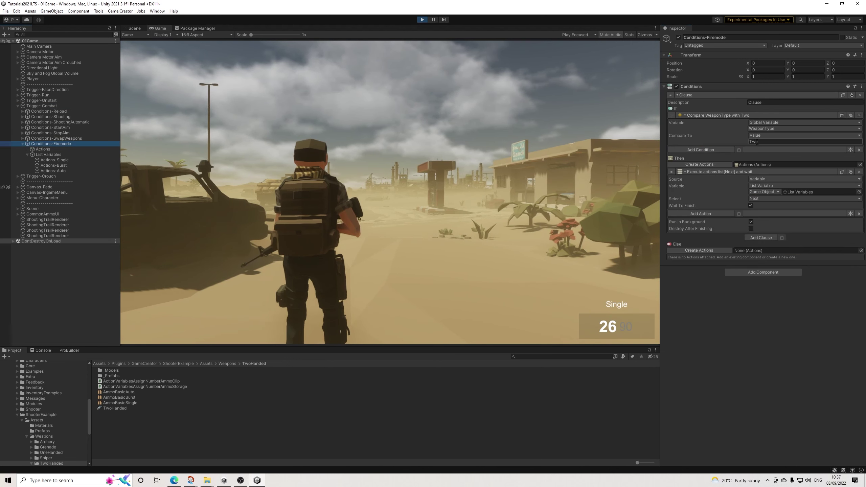
click(55, 156)
click(58, 165)
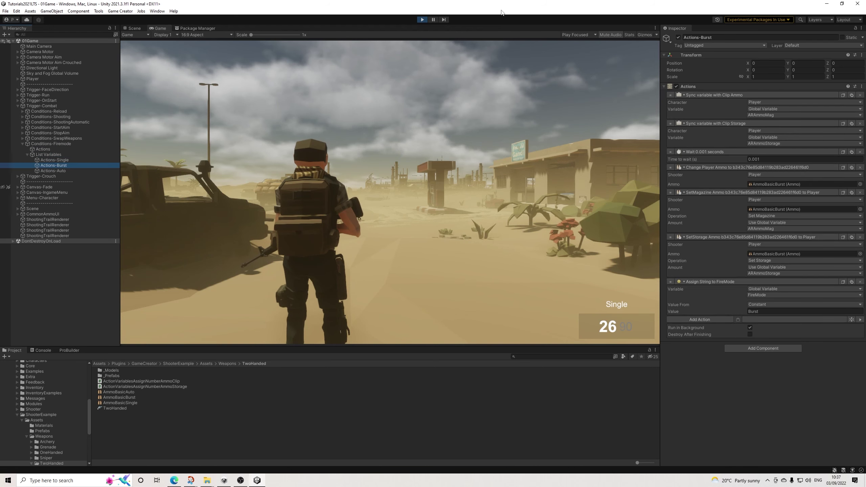
click(423, 19)
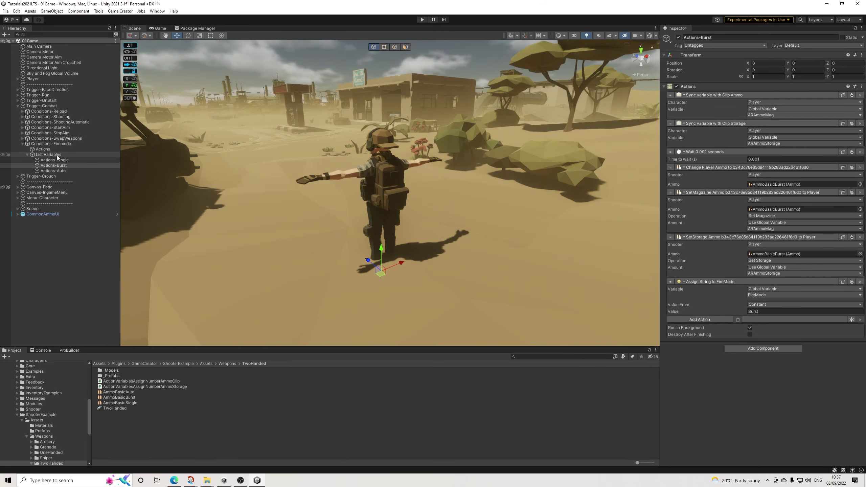
Assign Actions-Burst to Item 1 and Actions-Auto to Item 2 of the List Variables and save the scene
click(55, 155)
drag(59, 165, 748, 127)
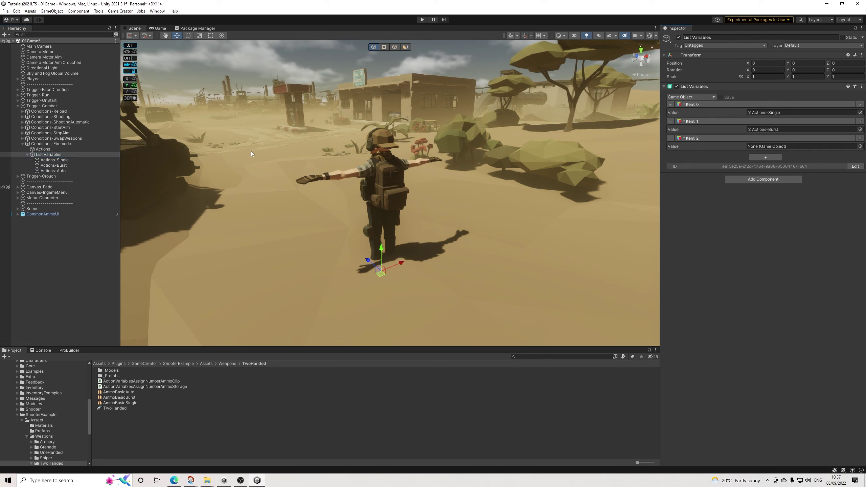
drag(54, 171, 767, 147)
click(6, 11)
click(70, 41)
Start a new playtest and equip the M16 rifle from the inventory
click(422, 20)
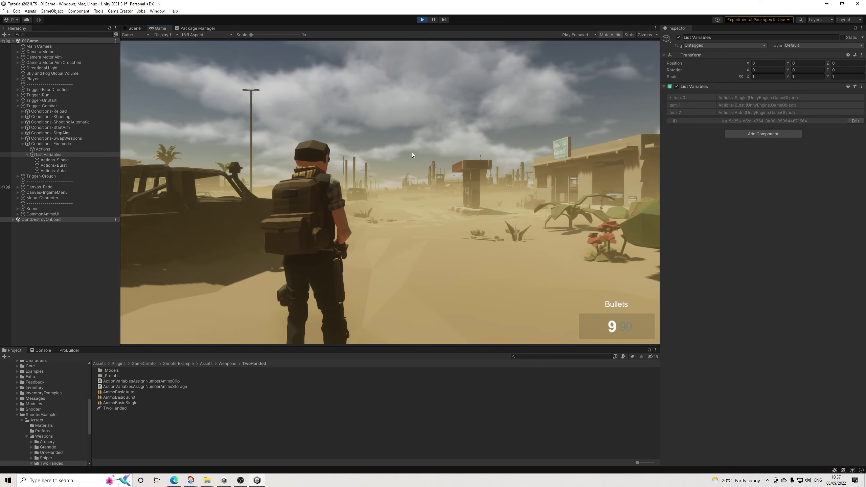
key(i)
key(i)
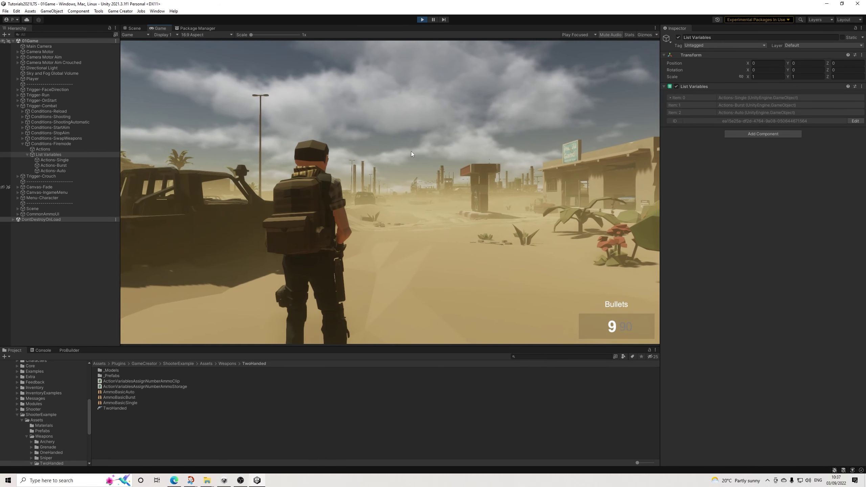
key(i)
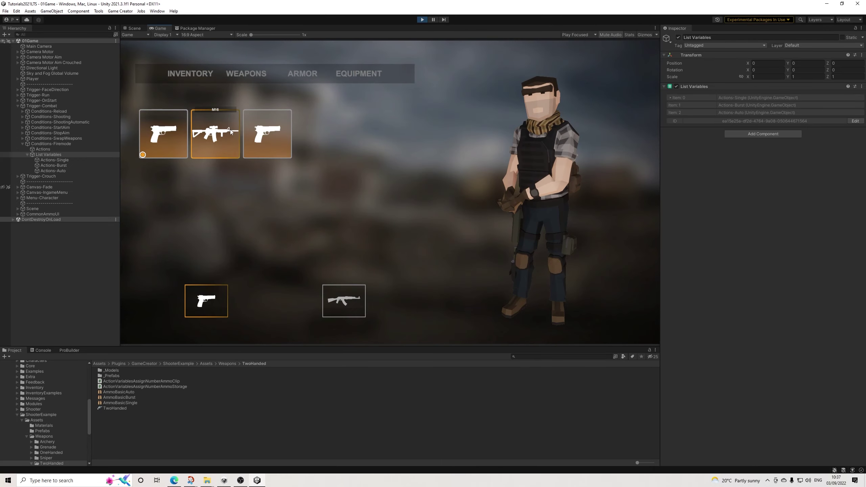
key(i)
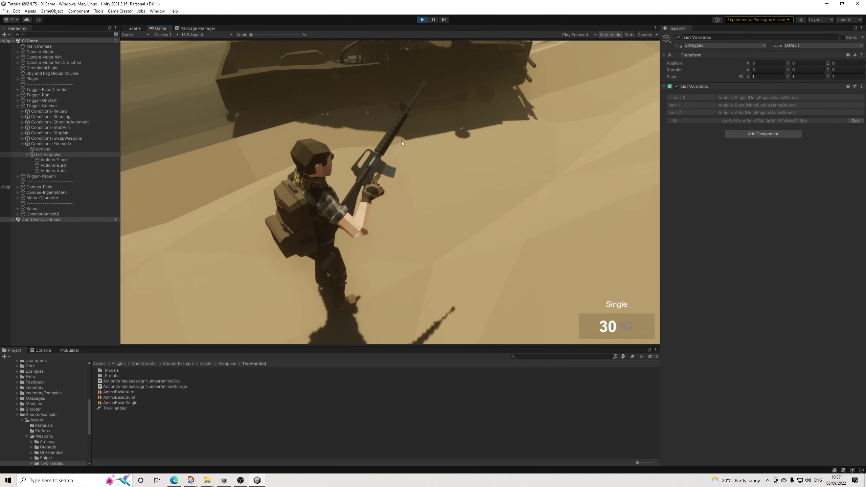
Fire several single shots with the rifle and check the current ammo in the Player's Player Shooter component
click(425, 133)
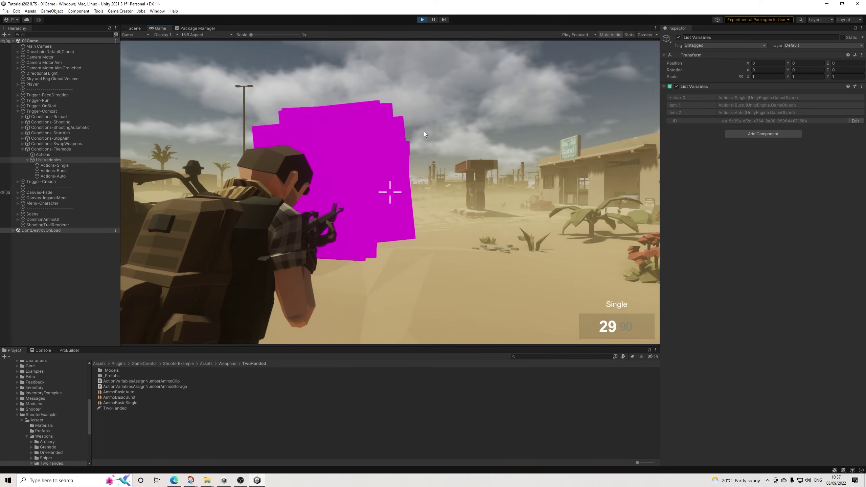
click(424, 134)
click(425, 134)
click(434, 133)
click(433, 131)
click(424, 132)
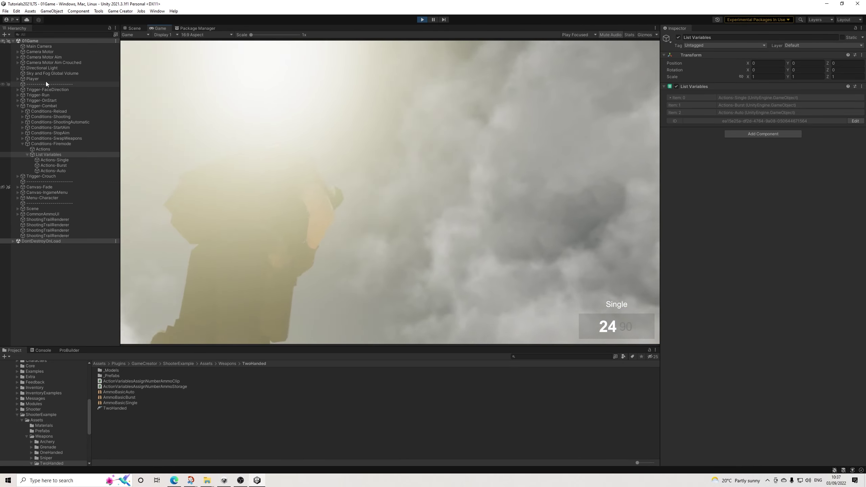
click(47, 79)
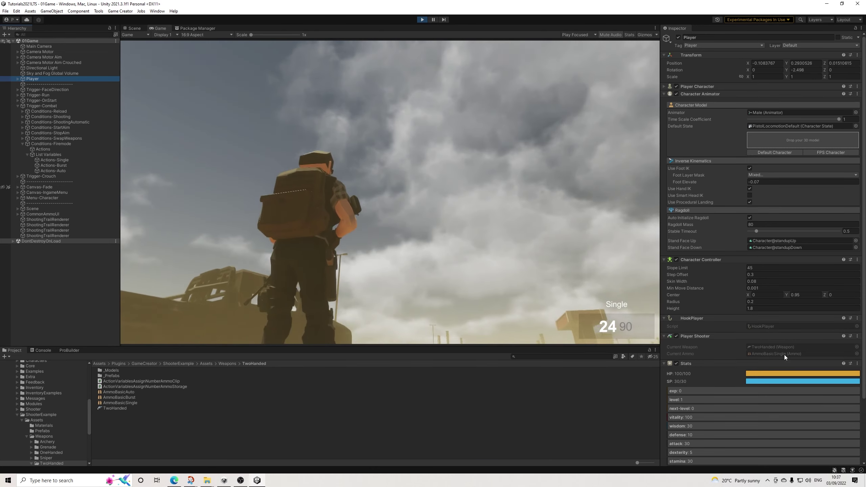
Aim the rifle and test firing in the Burst and Auto fire modes
right_click(451, 204)
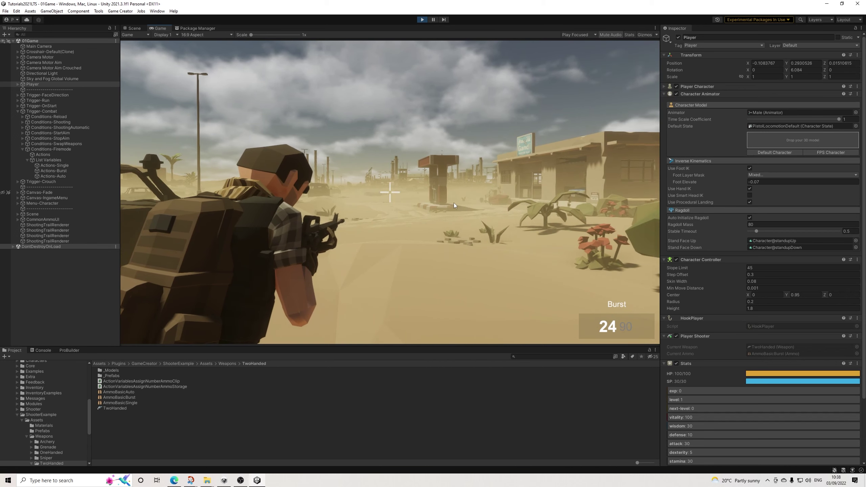
click(454, 204)
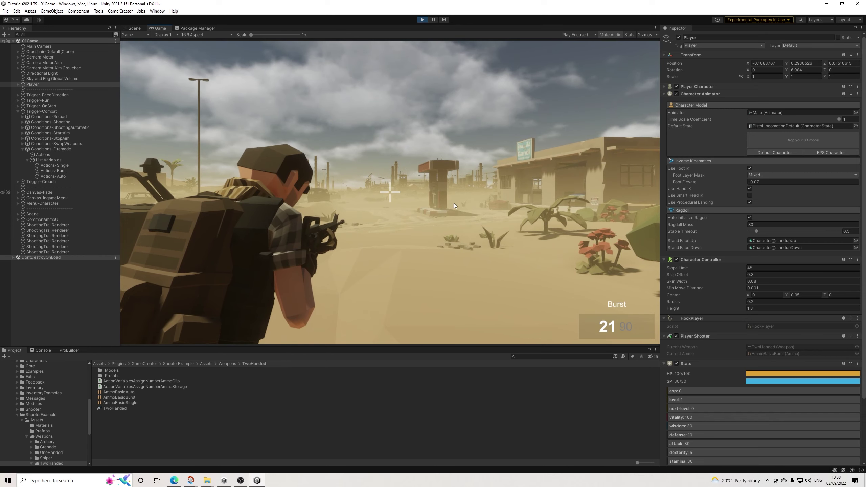
mouse_move(454, 204)
mouse_down()
mouse_move(434, 204)
mouse_move(476, 207)
mouse_move(442, 201)
mouse_up()
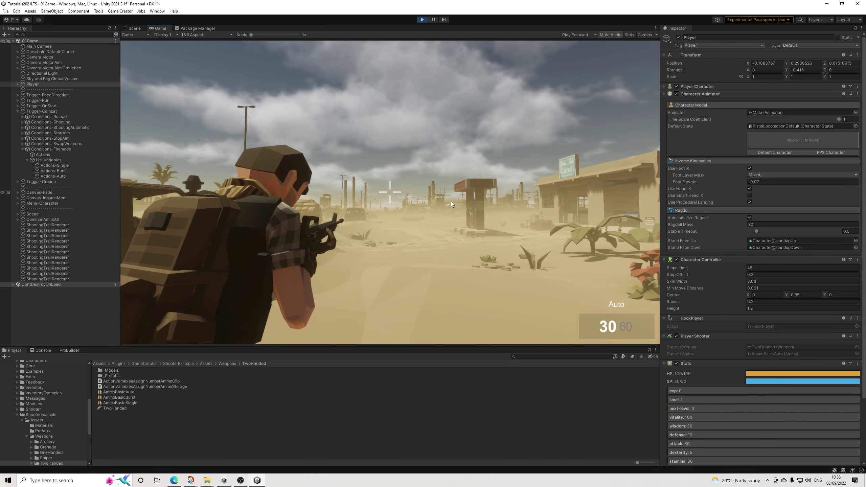
Cycle repeatedly through the Single, Burst and Auto fire modes while aiming to check the ammo counts
key(b)
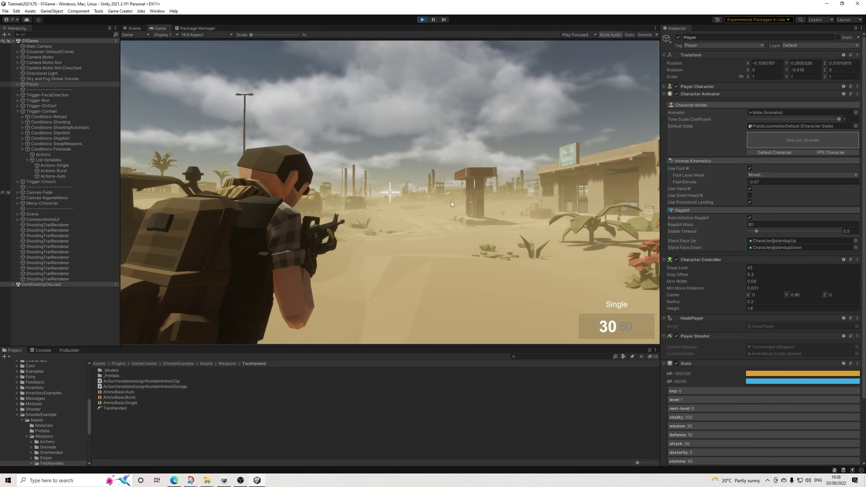
key(b)
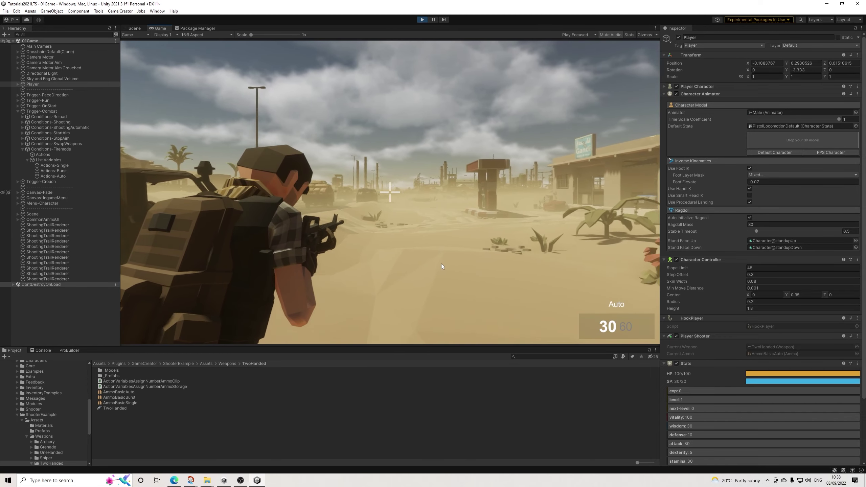
key(b)
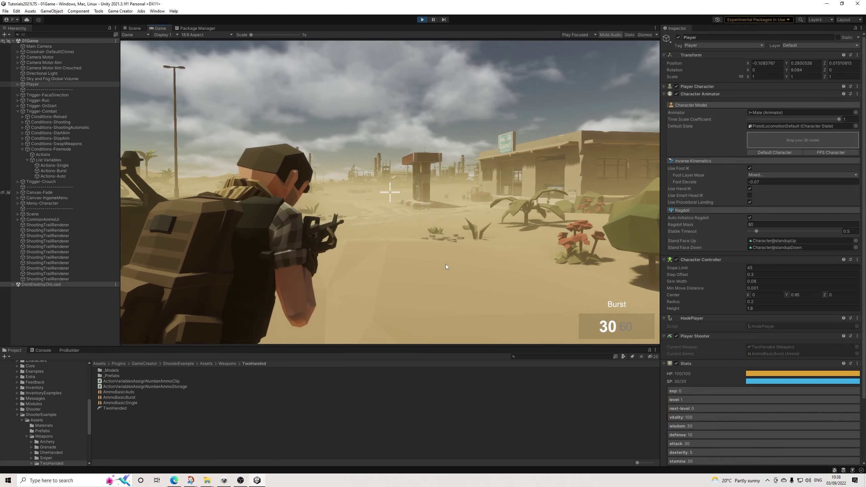
key(b)
key(b)
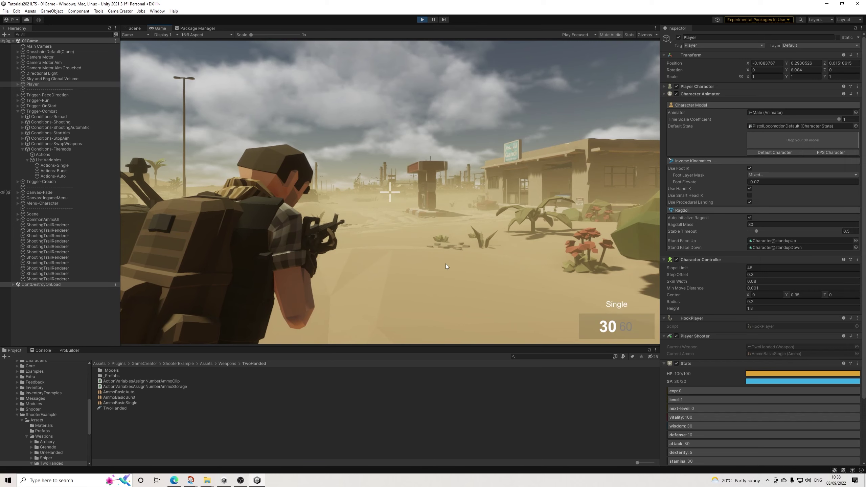
Switch the rifle's fire mode, fire a volley in Auto mode and end the playtest
key(b)
mouse_move(445, 264)
mouse_down()
mouse_move(459, 263)
mouse_move(434, 261)
mouse_up()
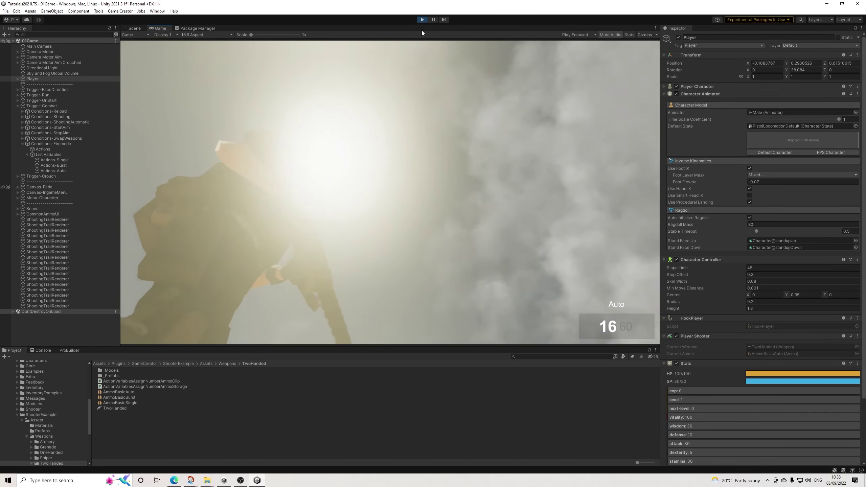
click(422, 19)
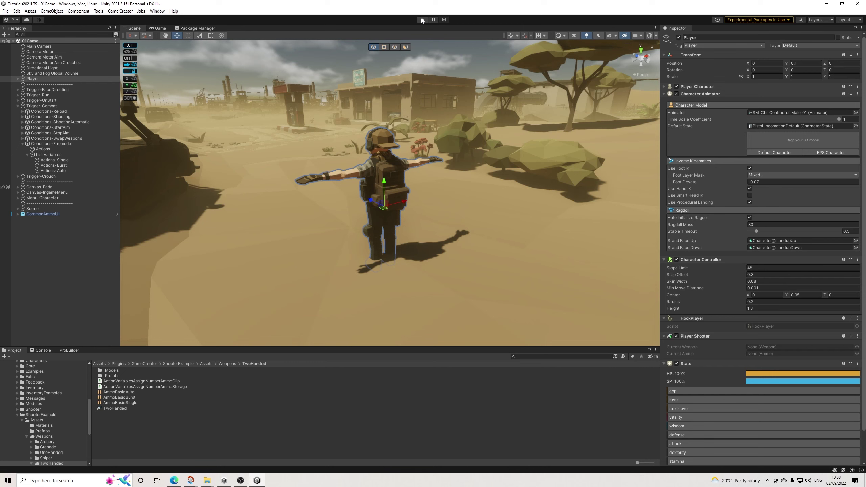
Open the KriptoFX folder in the project and view the Impacts and Muzzle Flashes asset's store page
scroll(9, 453, up, 15)
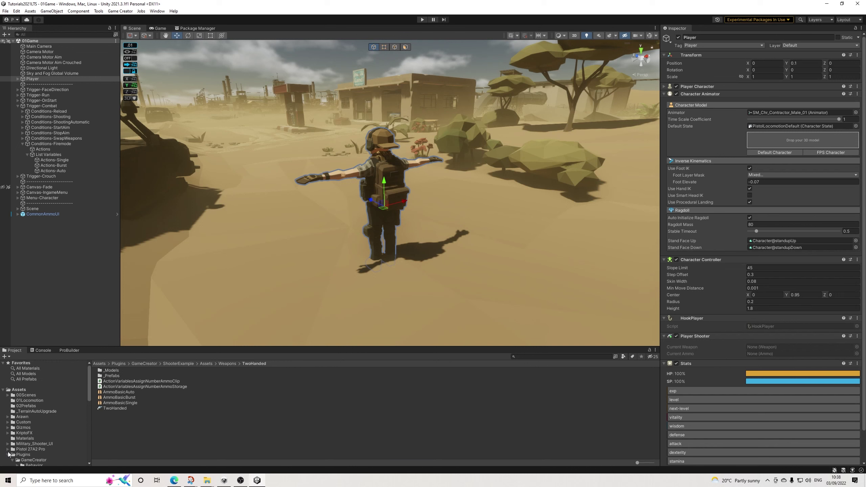
click(24, 433)
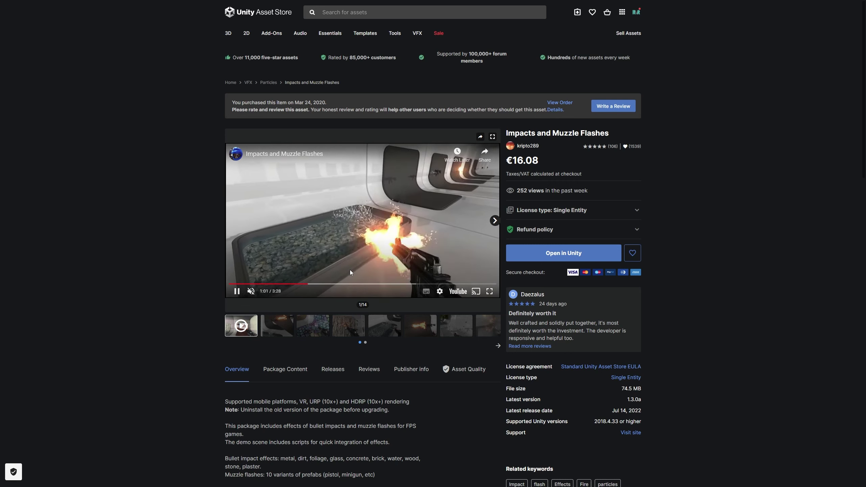
click(243, 284)
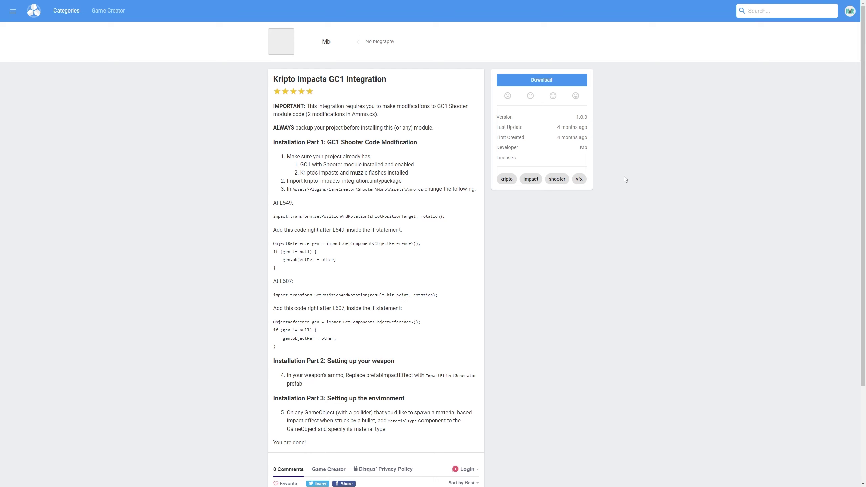
Download the Kripto Impacts GC1 Integration package from the Game Creator Hub and return to Unity
click(548, 82)
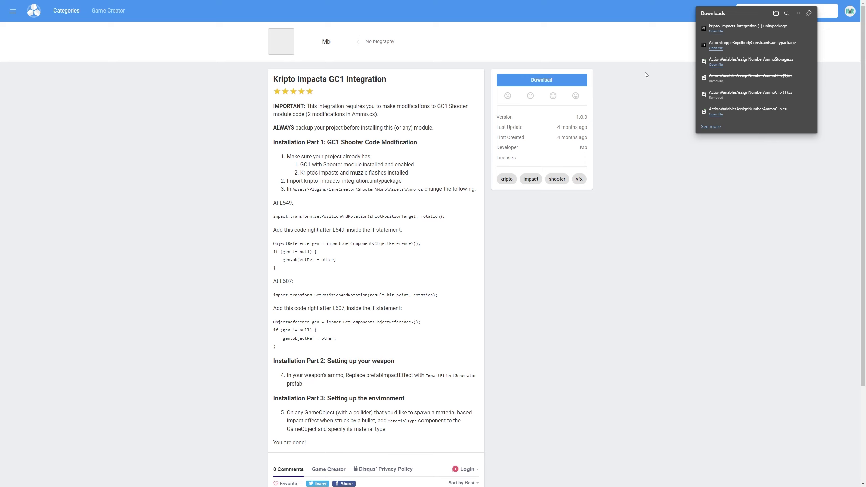
mouse_move(791, 28)
click(792, 28)
key(alt+F4)
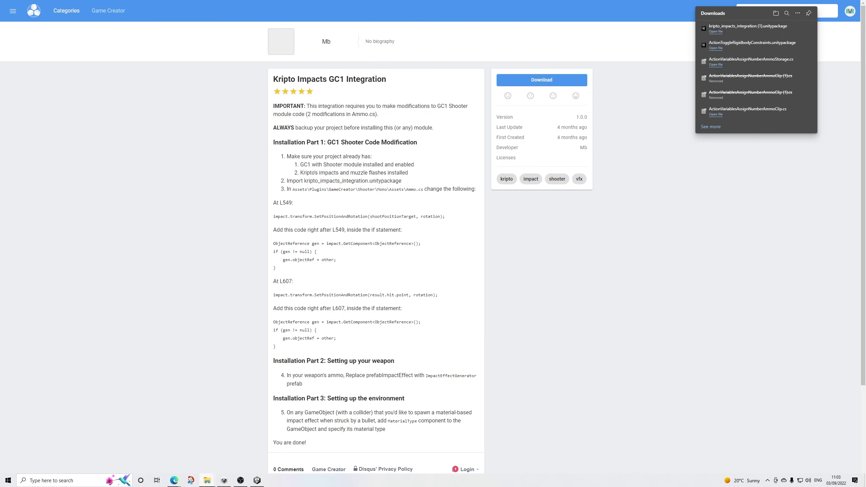
click(618, 19)
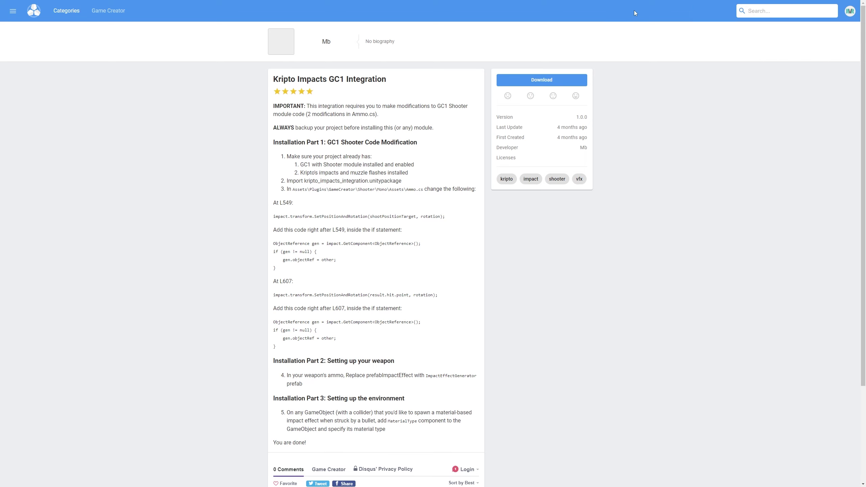
key(F11)
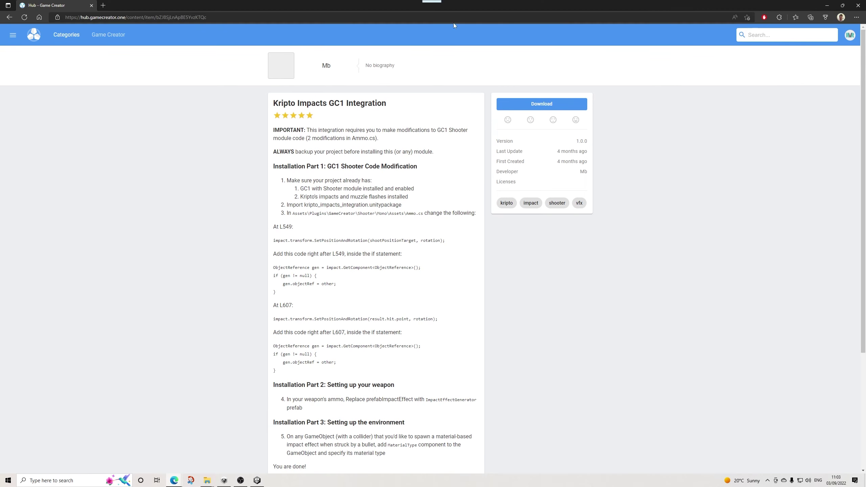
drag(844, 6, 865, 31)
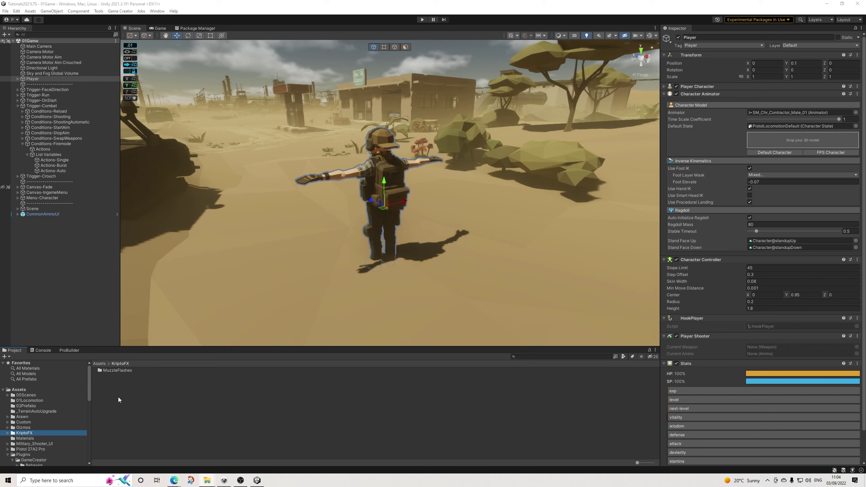
Import the HDRP Patch package from the HDRP and URP patches folder in KriptoFX/MuzzleFlashes
double_click(110, 370)
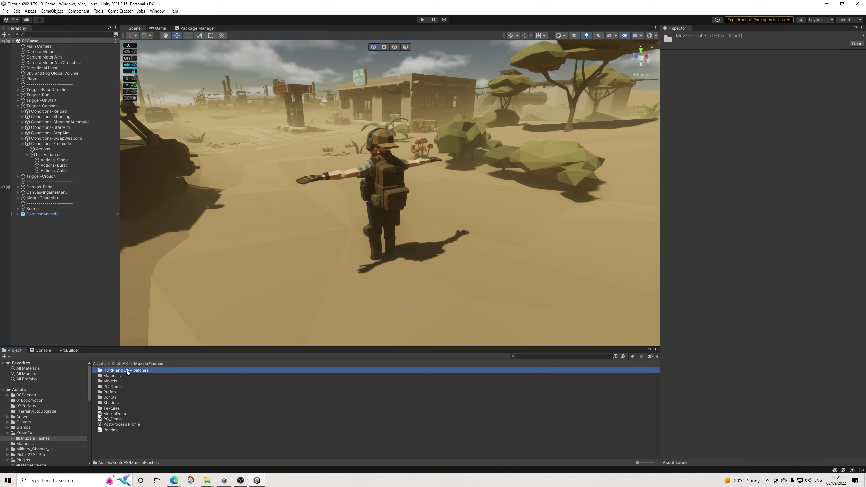
double_click(126, 370)
click(125, 371)
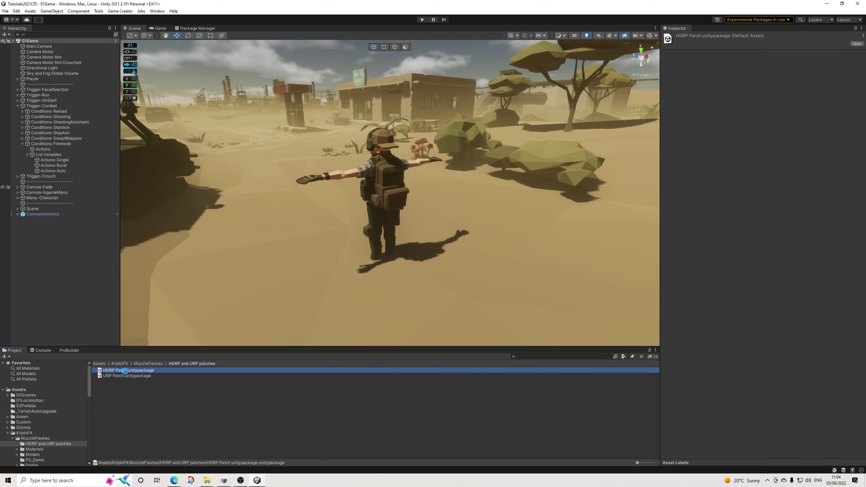
double_click(125, 371)
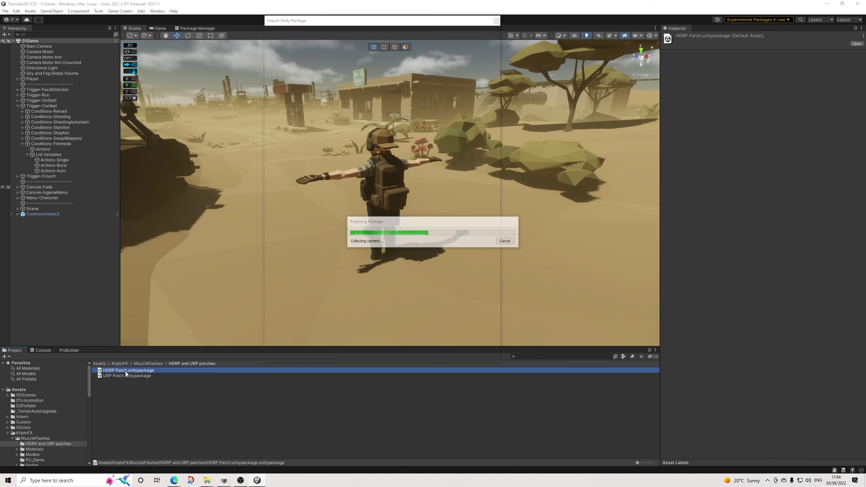
click(487, 357)
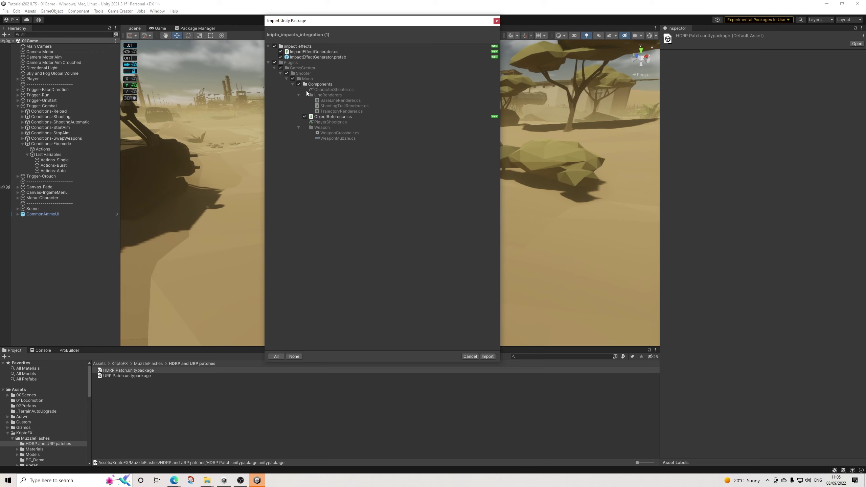
Review the kripto_impacts_integration package's contents and locate the Mono folder in Plugins/GameCreator/Shooter
click(287, 78)
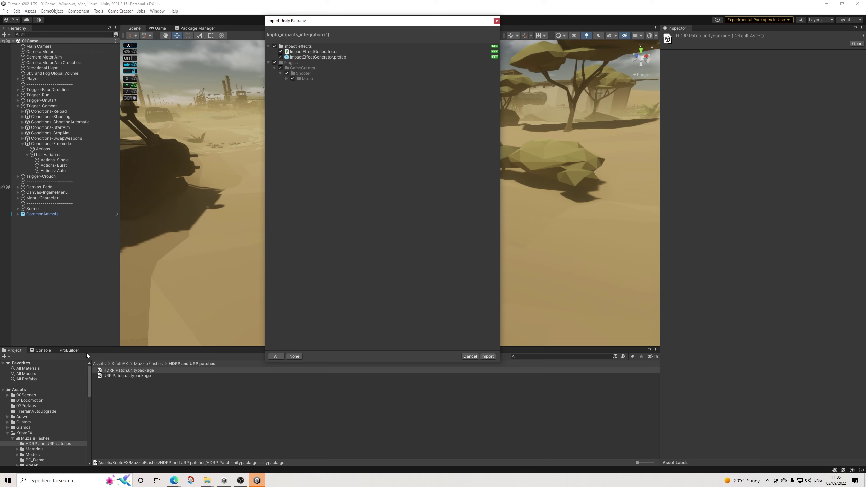
click(7, 432)
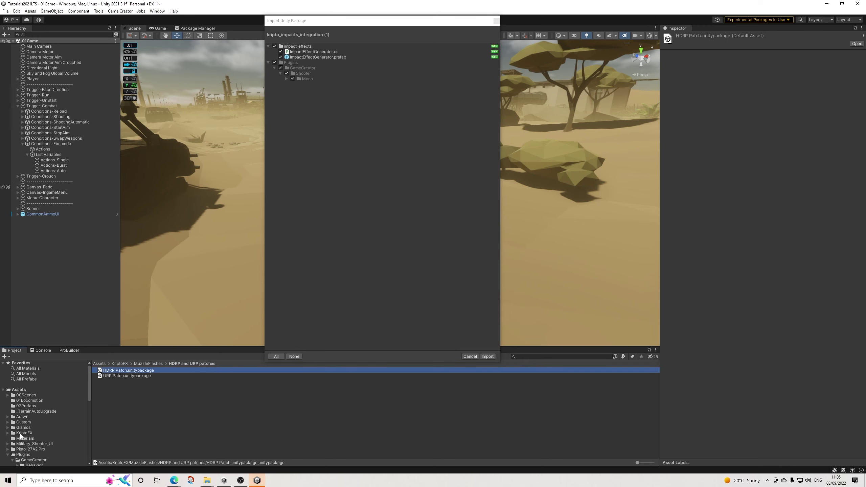
scroll(20, 416, down, 3)
scroll(30, 437, down, 4)
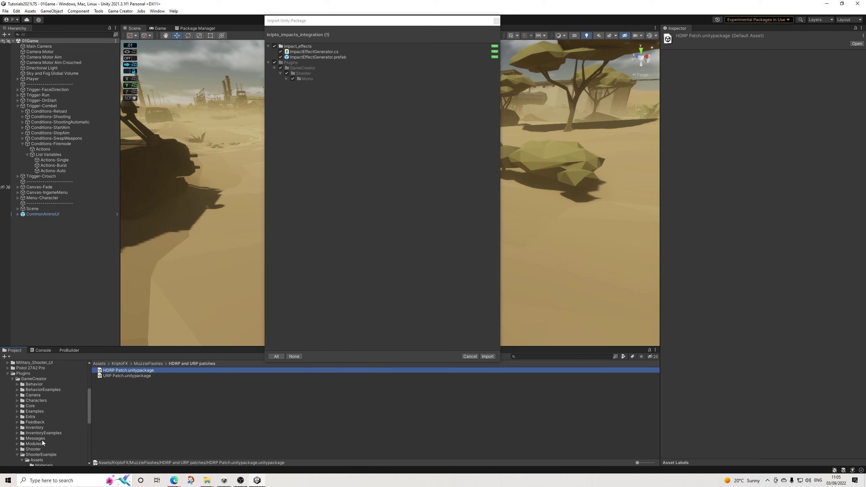
scroll(43, 434, down, 2)
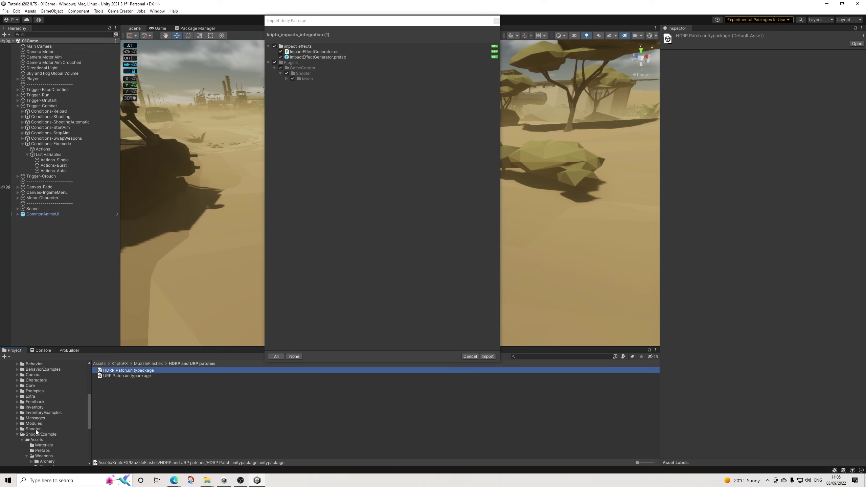
click(45, 429)
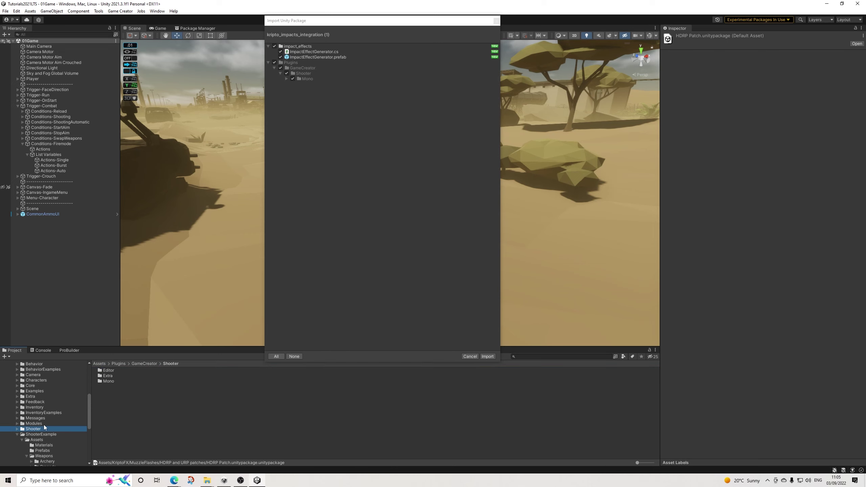
right_click(106, 381)
click(144, 214)
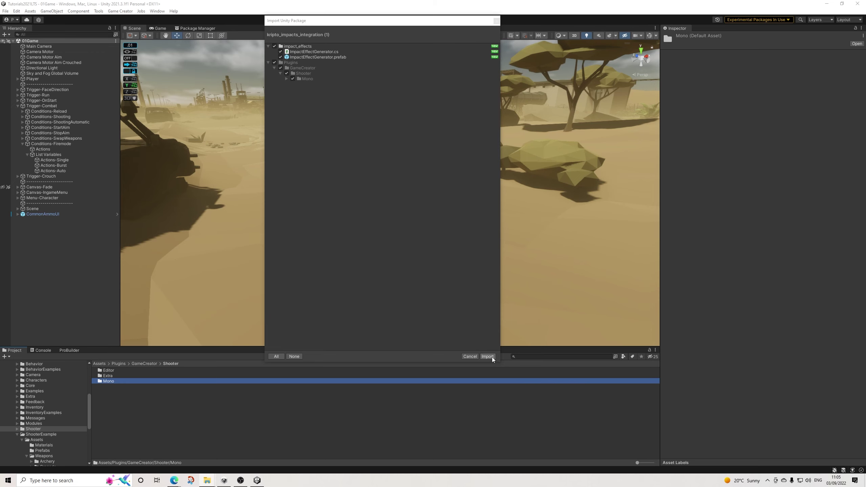
click(286, 79)
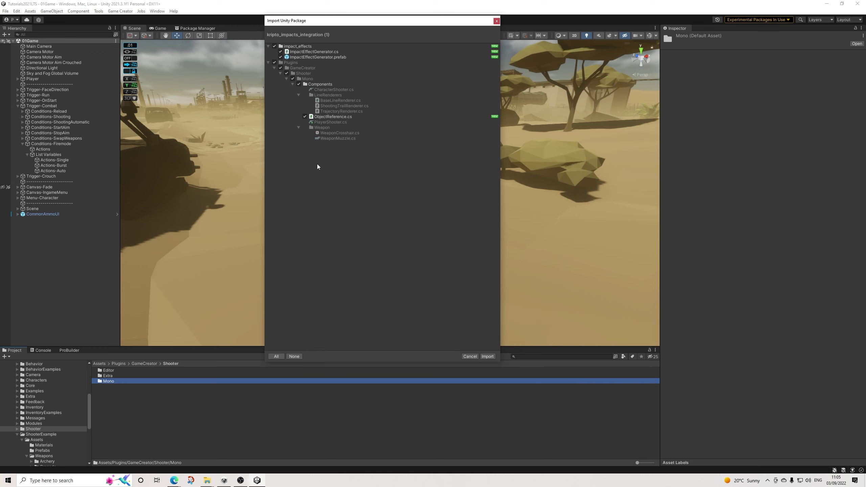
Capture a screen snip of the package's file list and import kripto_impacts_integration
click(191, 481)
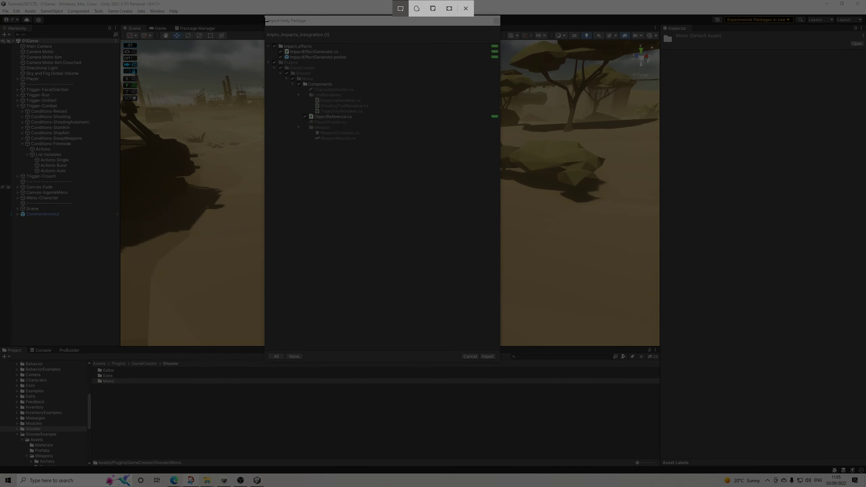
drag(266, 17, 500, 208)
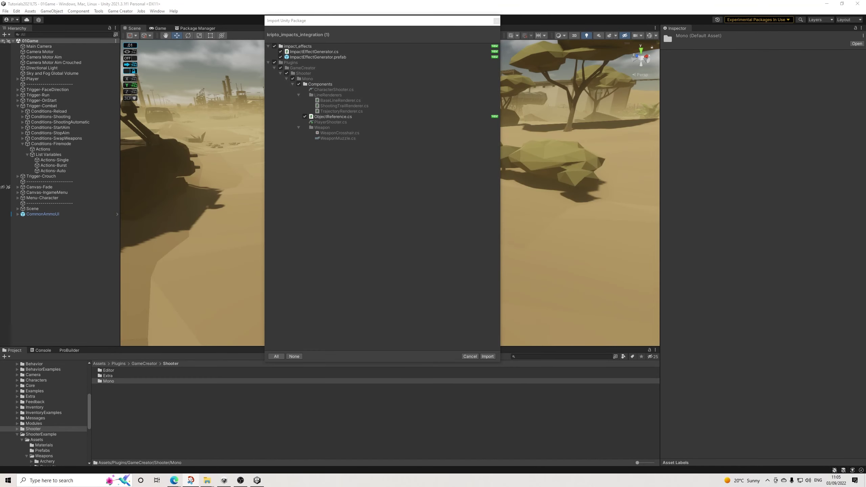
click(487, 356)
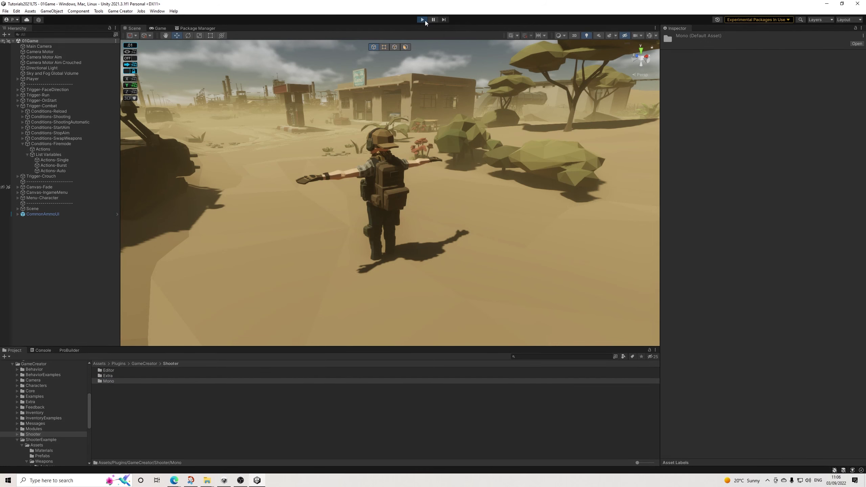
Start a playtest, fire the pistol until its magazine is empty to check the muzzle and impact effects, and reload
click(423, 20)
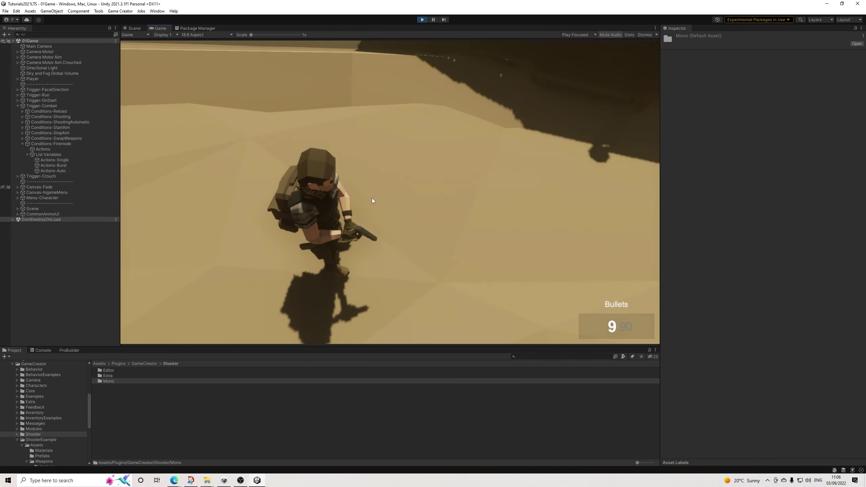
click(405, 176)
click(406, 176)
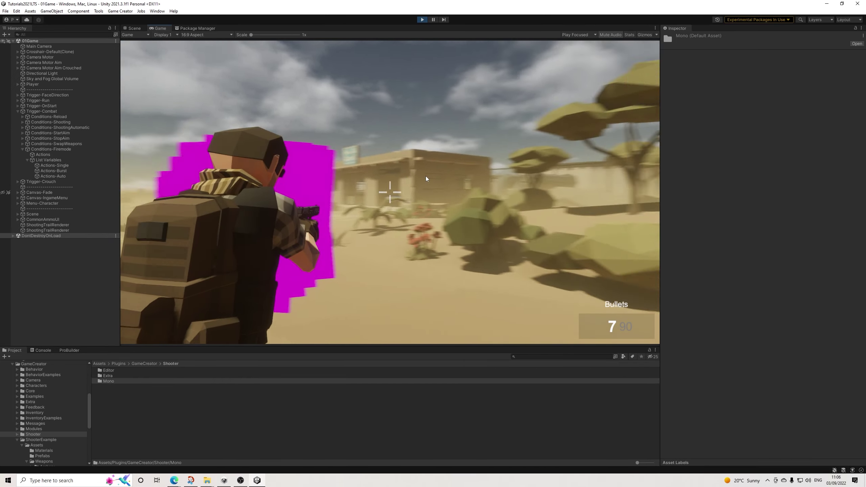
click(404, 177)
click(378, 178)
click(421, 173)
click(421, 173)
click(401, 179)
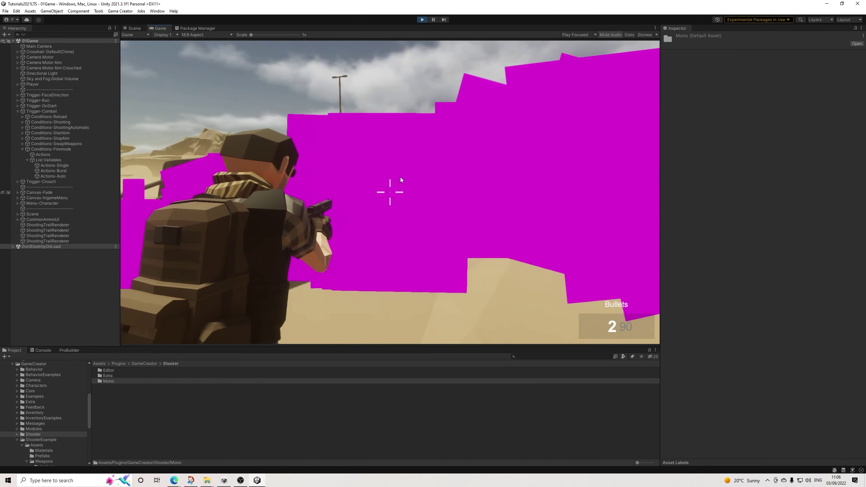
click(409, 176)
click(410, 178)
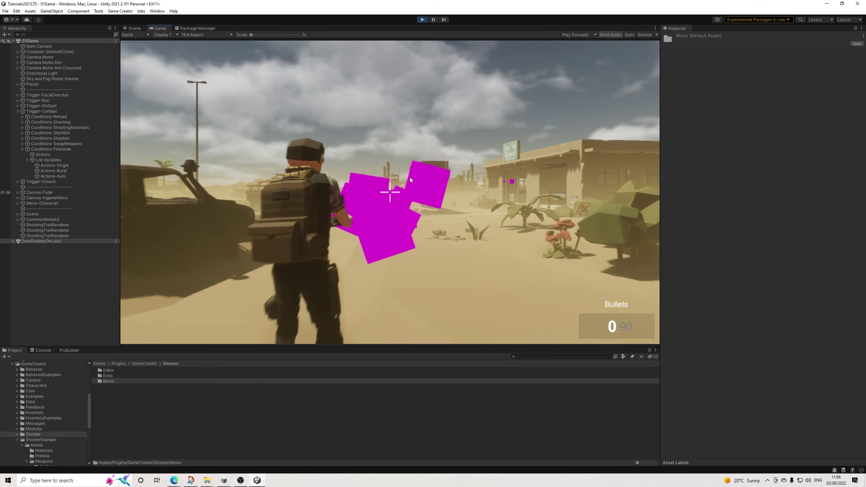
key(r)
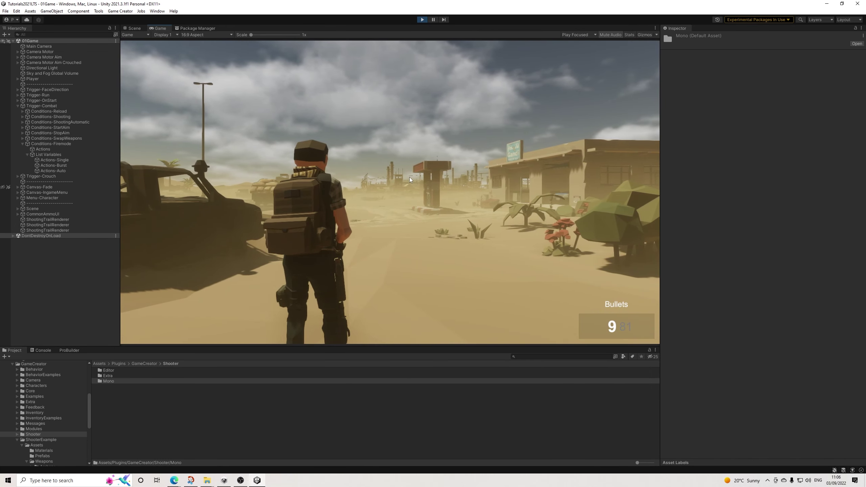
Equip the M16 rifle from the inventory, then aim and fire it in Single, Burst and Auto modes
key(i)
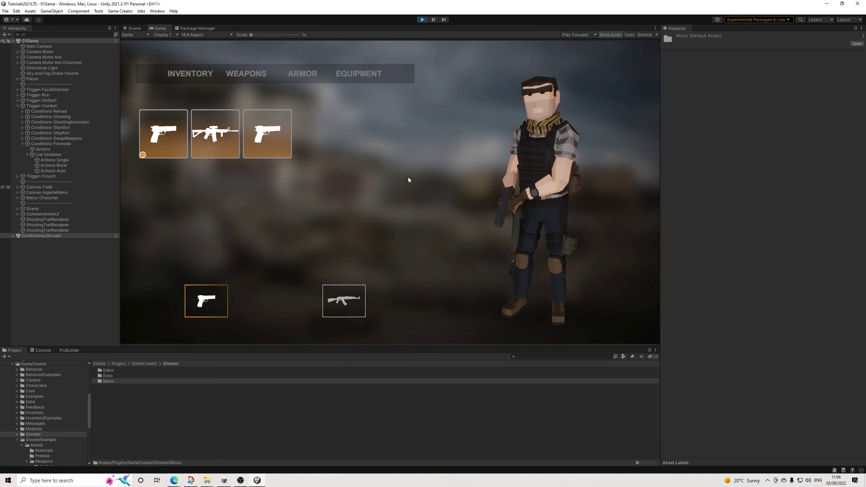
click(224, 135)
key(i)
right_drag(397, 178, 437, 175)
click(433, 174)
key(b)
click(434, 175)
key(b)
click(437, 175)
right_drag(423, 178, 433, 178)
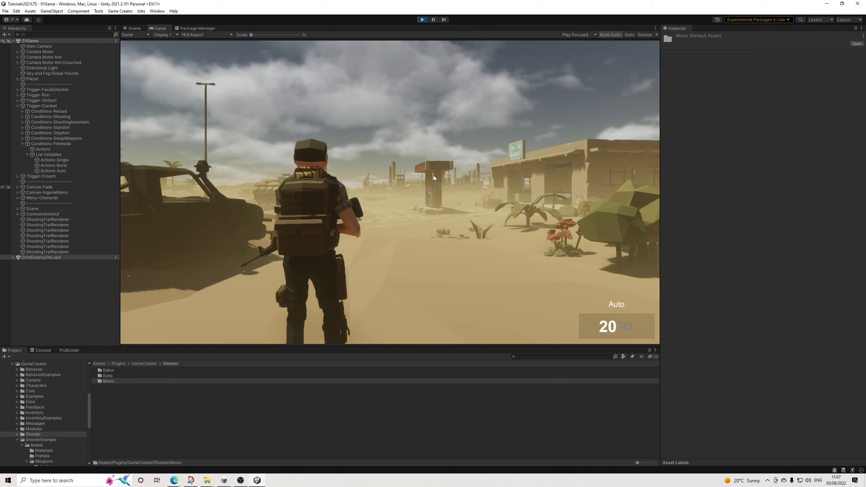
Swap back to the pistol, fire two shots and end the playtest
key(2)
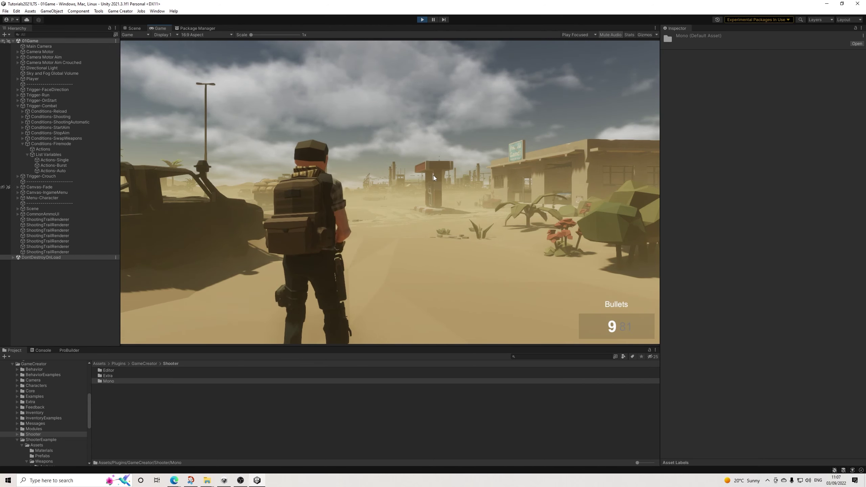
click(433, 175)
click(434, 174)
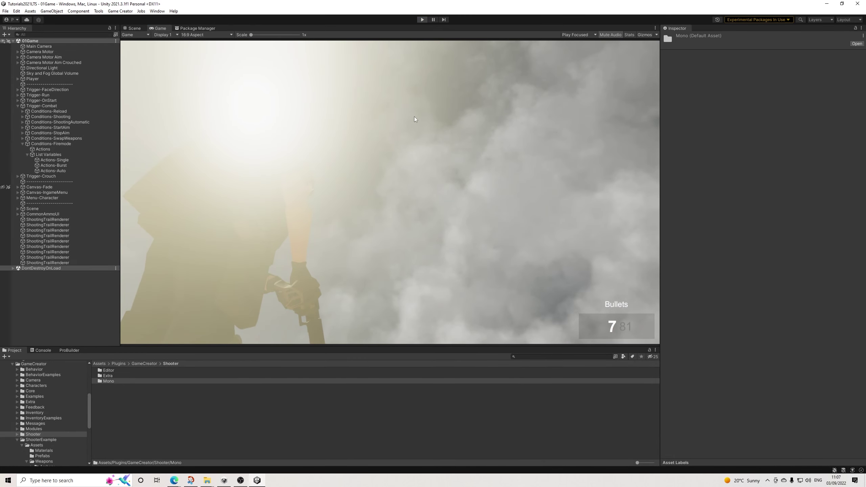
key(ctrl+p)
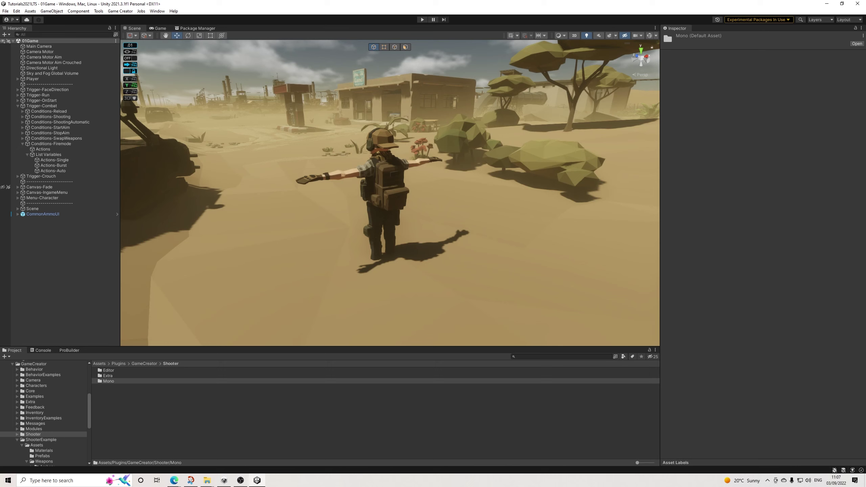
key(alt+Tab)
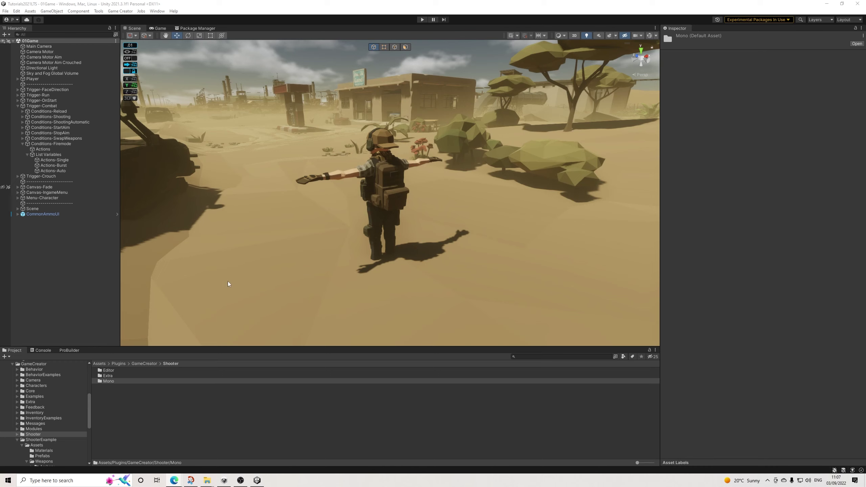
Open the Ammo script from the Shooter Mono Assets folder in Visual Studio and dismiss the feedback request
double_click(108, 382)
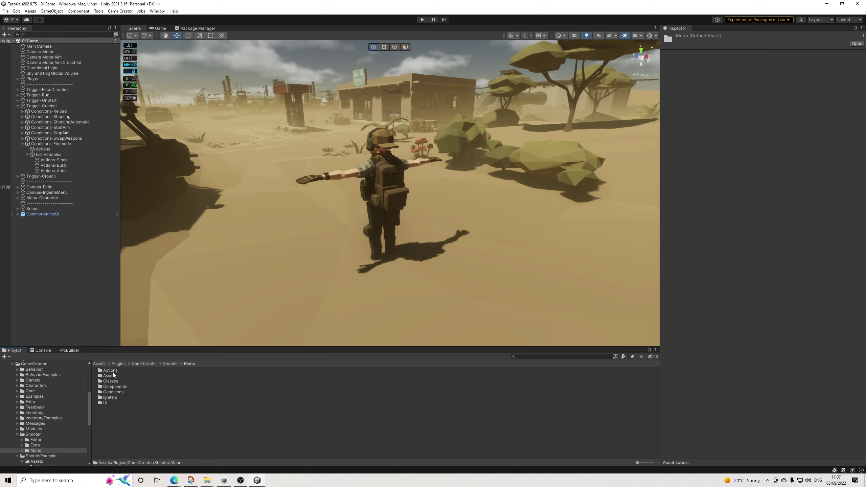
double_click(115, 376)
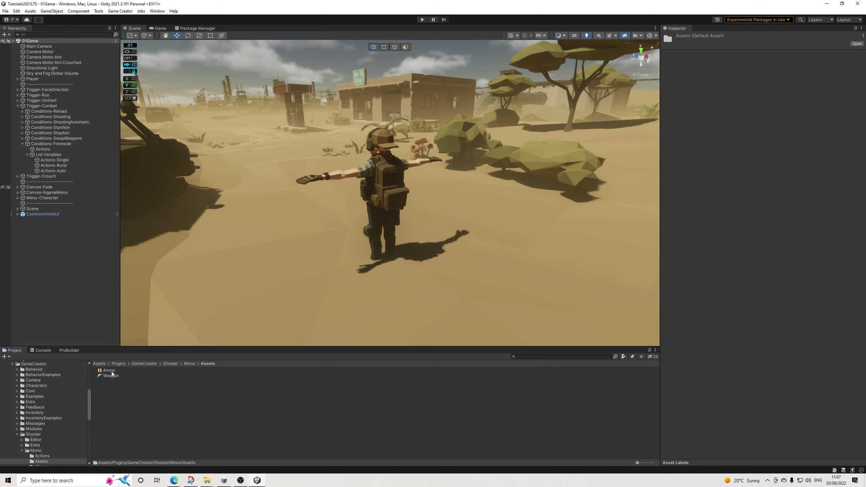
click(110, 371)
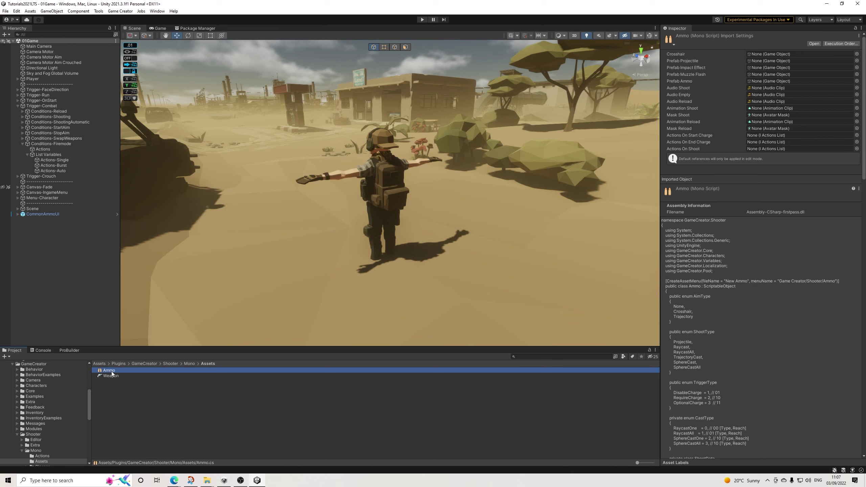
double_click(111, 371)
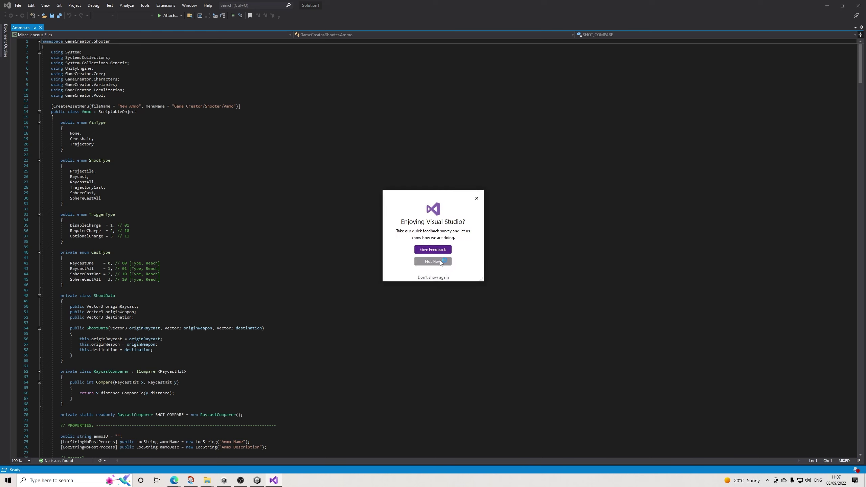
click(441, 262)
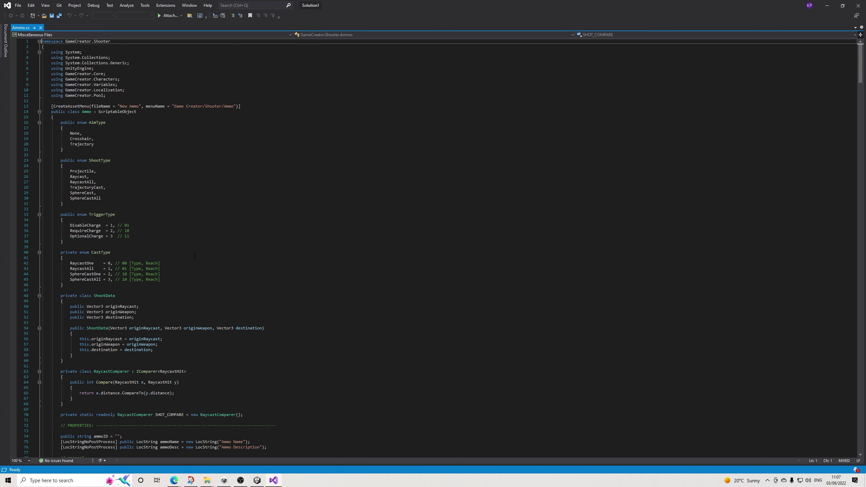
In ShootGenericCast's prefabImpactEffect block, paste the ObjectReference lookup that sets gen.objectRef = other when gen is not null, below the SetPositionAndRotation call
scroll(195, 256, down, 6)
scroll(195, 255, down, 20)
scroll(195, 256, down, 20)
scroll(202, 260, down, 20)
scroll(205, 261, down, 20)
scroll(195, 269, down, 20)
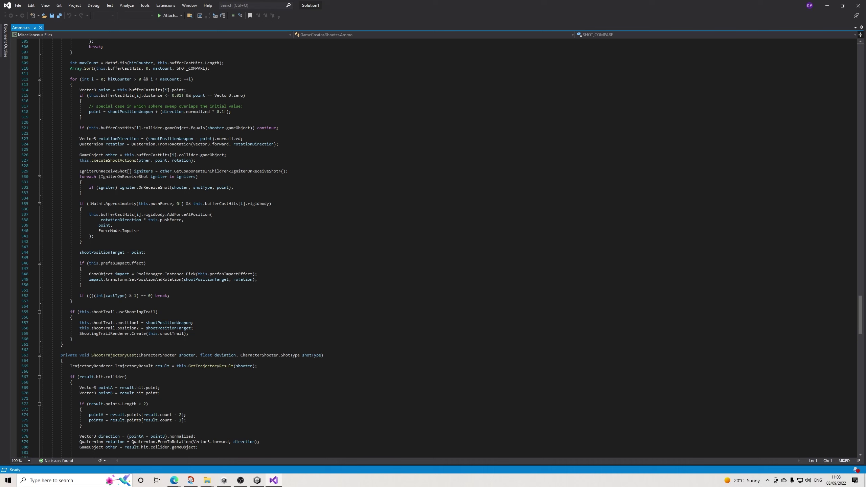
click(239, 280)
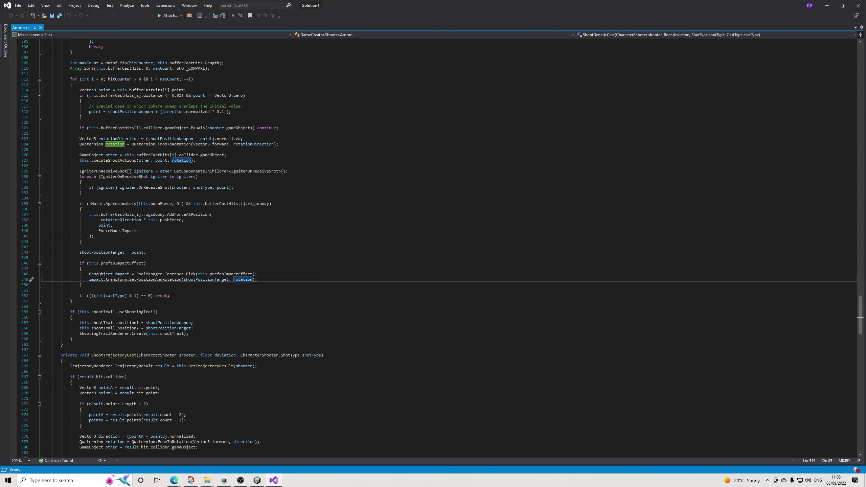
key(alt+Tab)
mouse_move(100, 296)
click(272, 280)
key(Return)
key(Return)
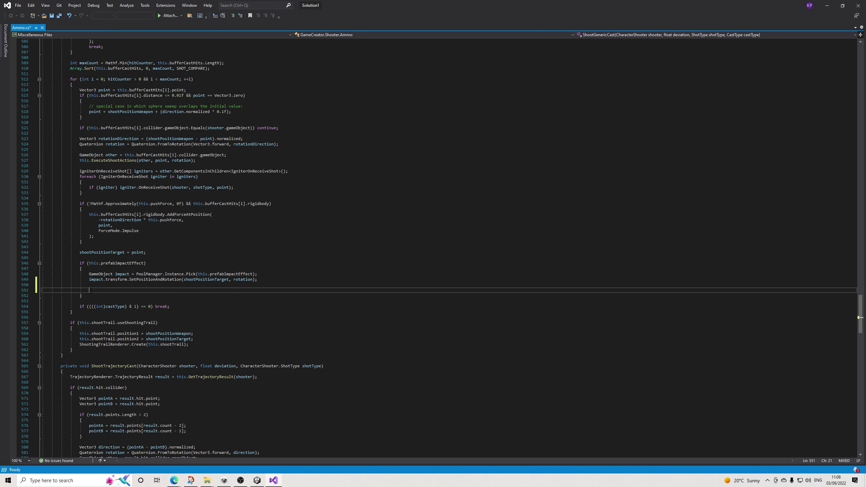
right_click(90, 290)
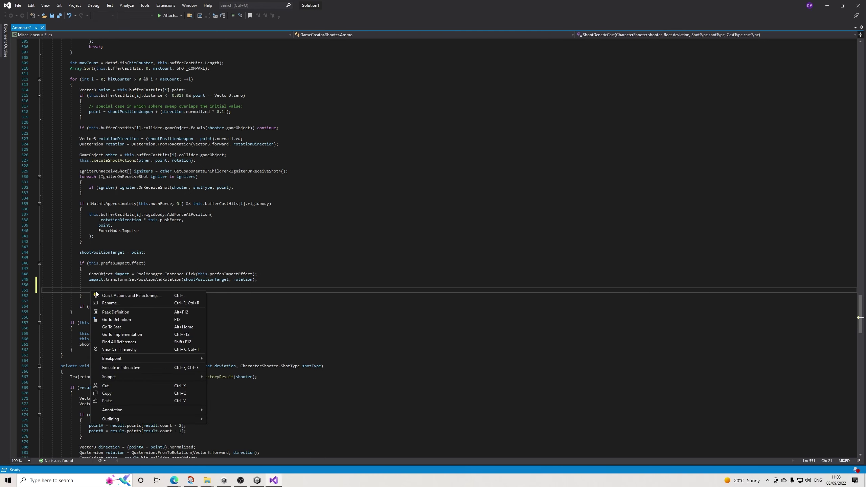
click(107, 401)
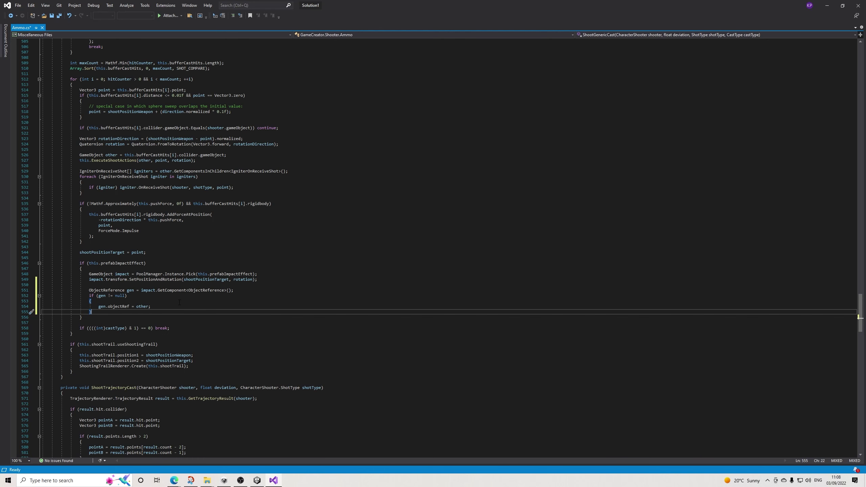
Add the same null-checked ObjectReference snippet assigning other to gen.objectRef after SetPositionAndRotation in ShootTrajectoryCast's prefabImpactEffect block
scroll(179, 302, down, 17)
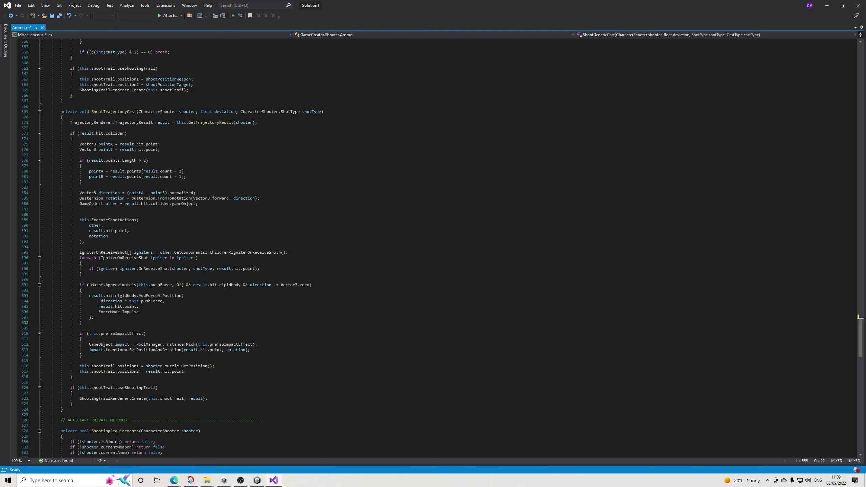
drag(90, 350, 245, 350)
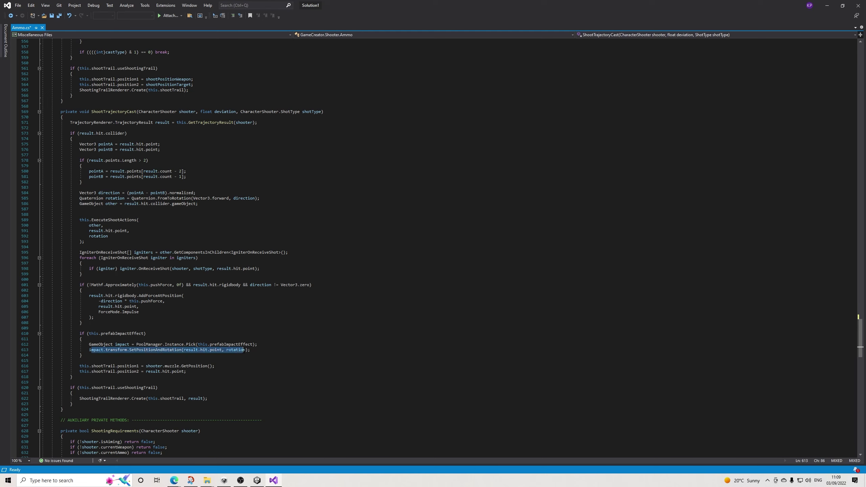
click(224, 350)
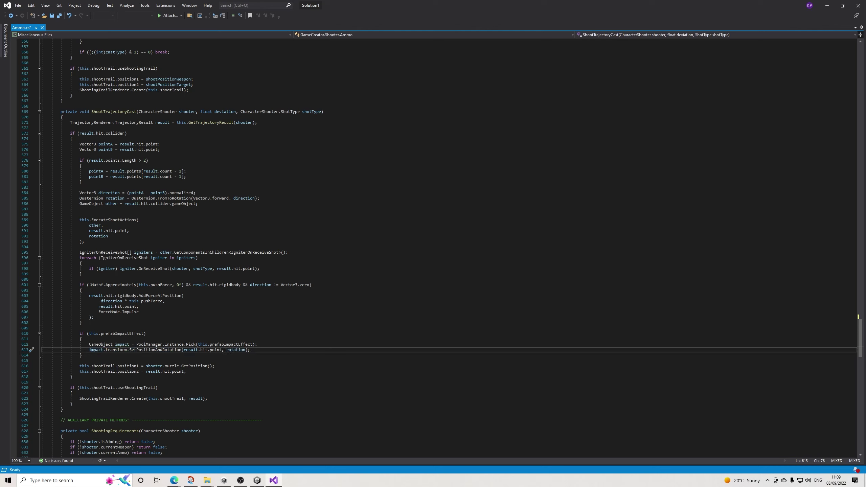
key(alt+Tab)
click(263, 350)
key(Return)
key(Return)
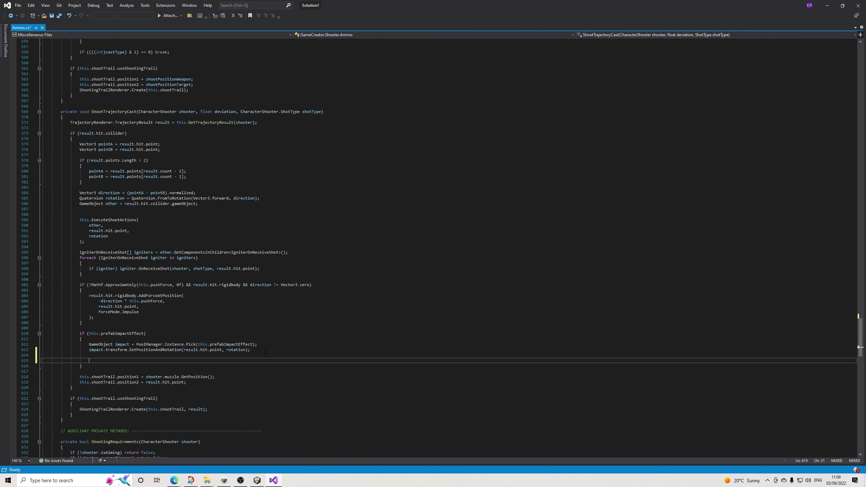
text(ObjectReference gen = impact.GetComponent<ObjectReference>(); if (gen != null) {     gen.objectRef = other; })
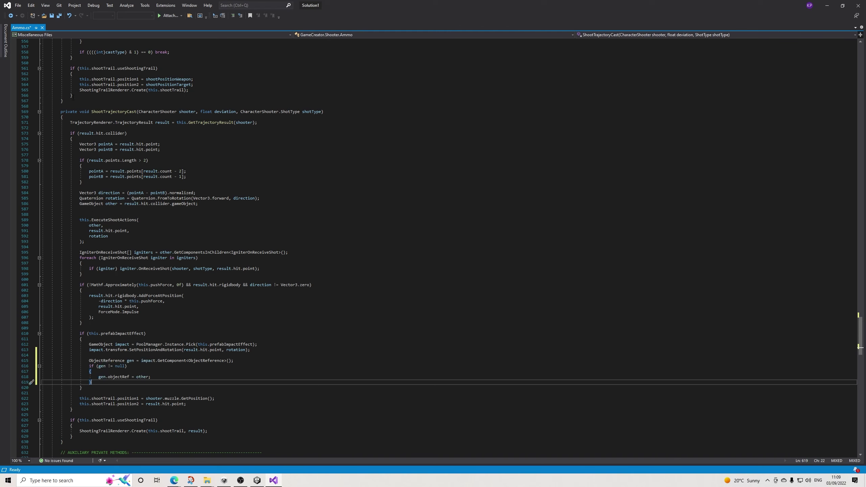
Save Ammo.cs, close Visual Studio and check Unity's console for compile errors
click(51, 15)
click(858, 5)
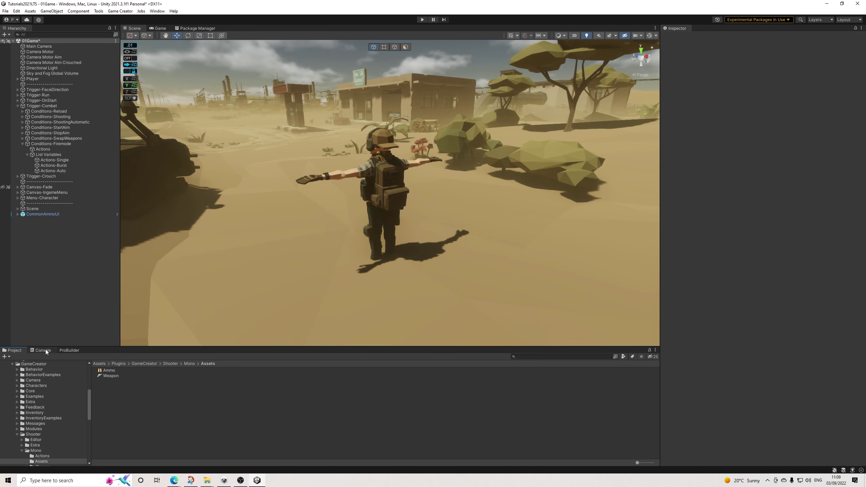
click(45, 350)
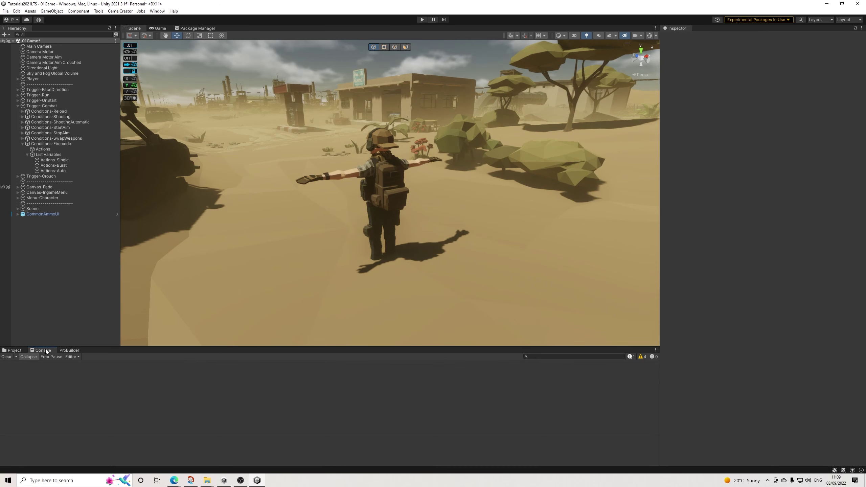
click(14, 351)
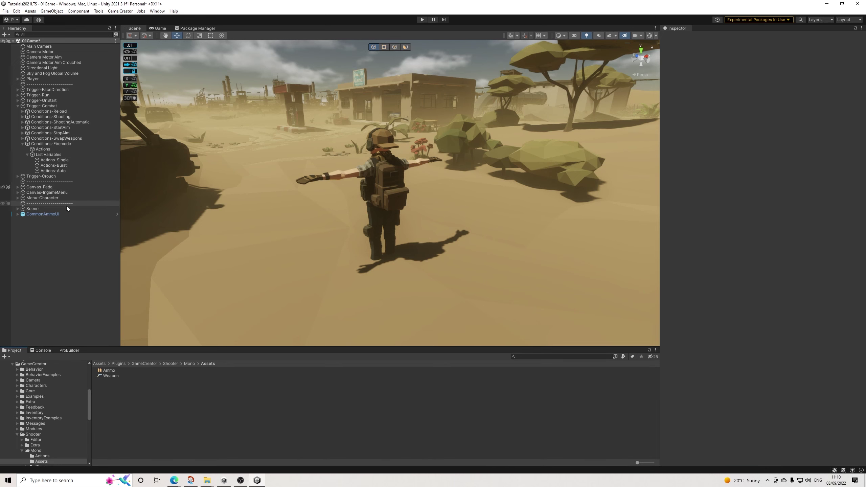
Open the BulletsBasic ammo settings from the ShooterExample OneHanded weapons folder
scroll(45, 419, down, 3)
click(17, 394)
scroll(54, 438, down, 2)
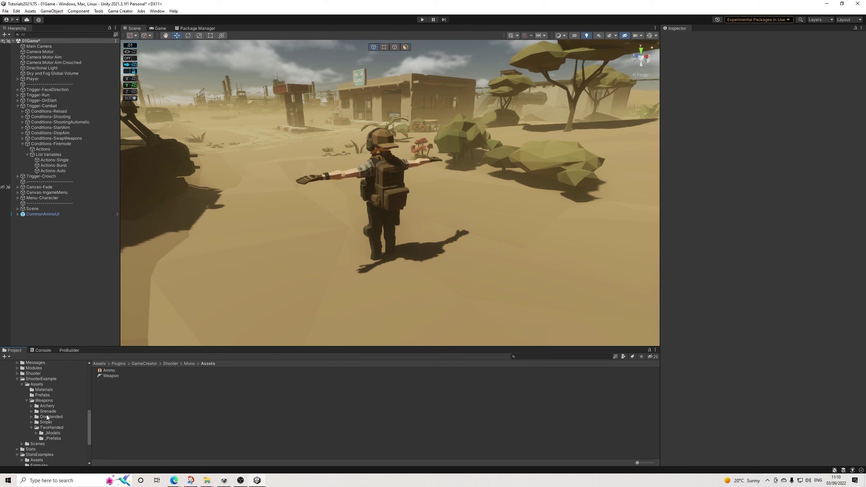
click(51, 417)
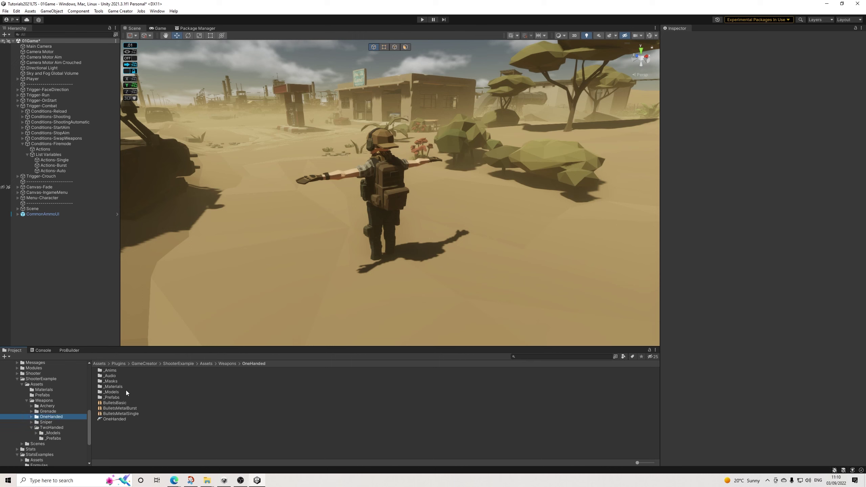
click(116, 420)
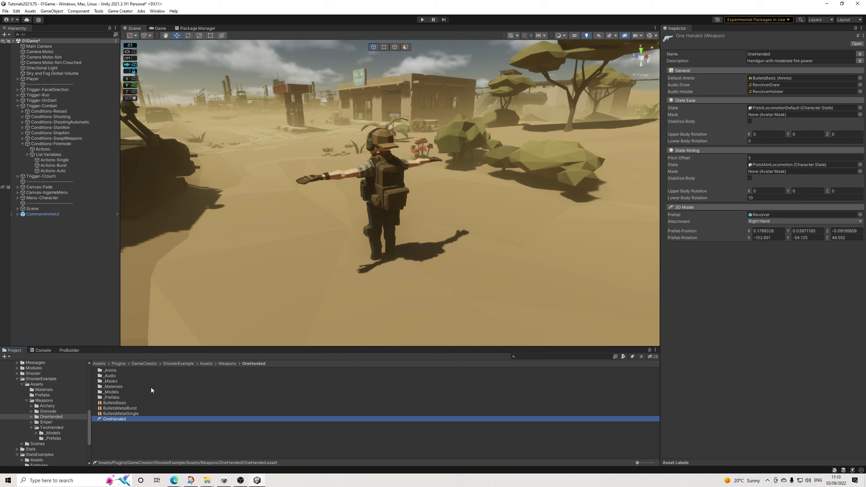
click(116, 404)
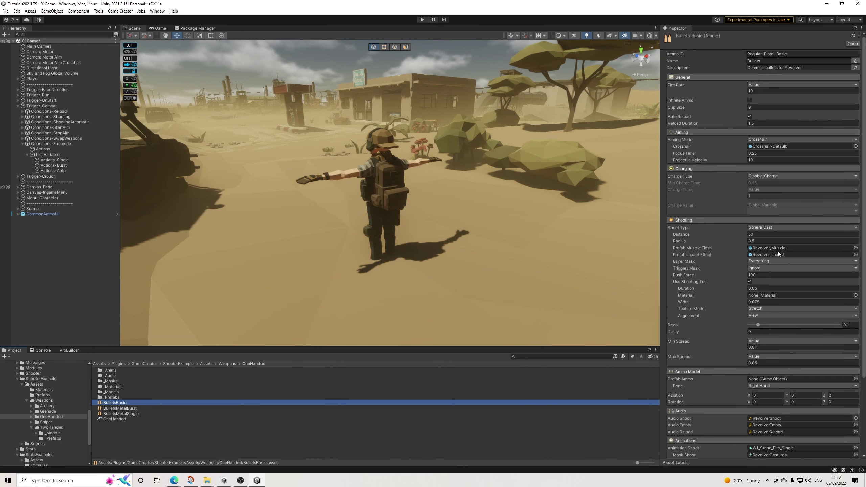
Set the BulletsBasic ammo's Prefab Muzzle Flash to None and its Prefab Impact Effect to ImpactEffectGenerator
click(856, 248)
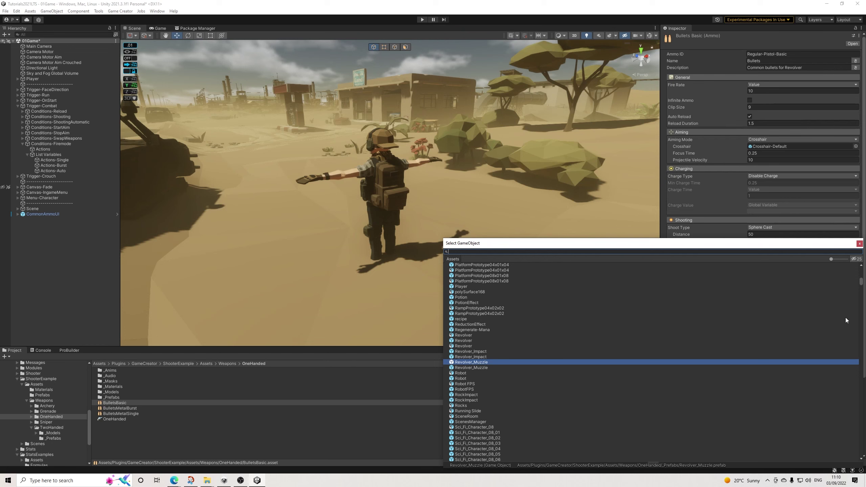
drag(862, 285, 862, 261)
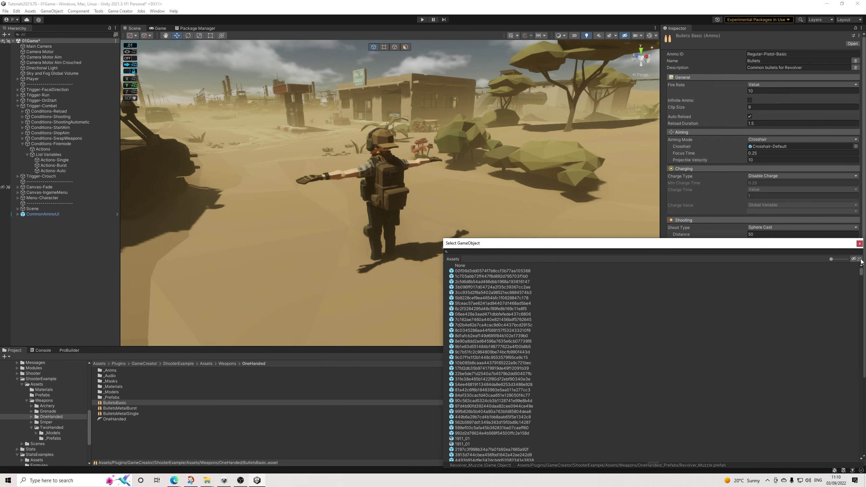
click(465, 265)
click(860, 243)
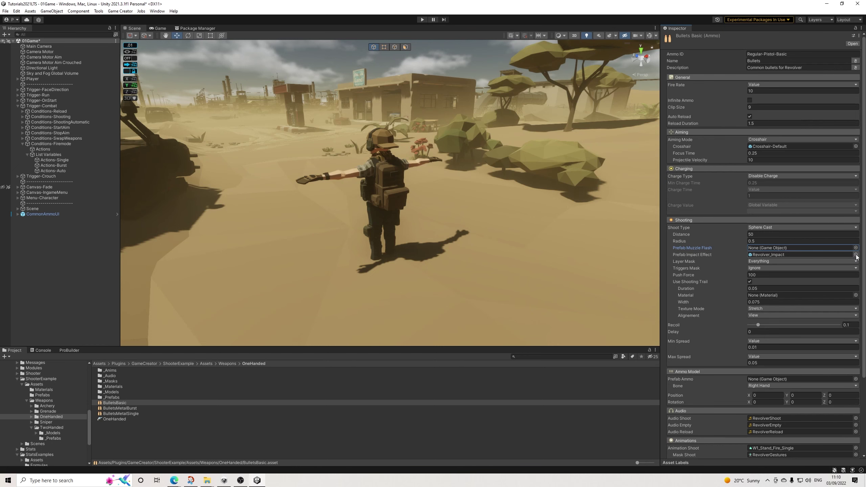
click(856, 255)
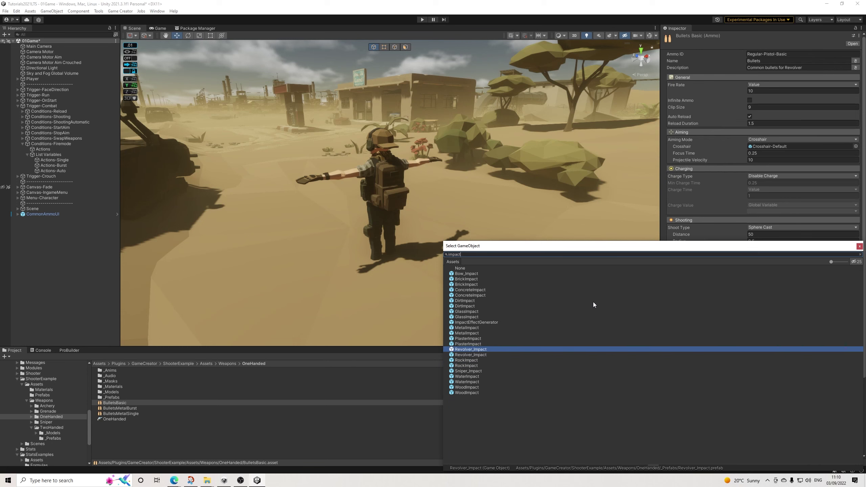
click(491, 322)
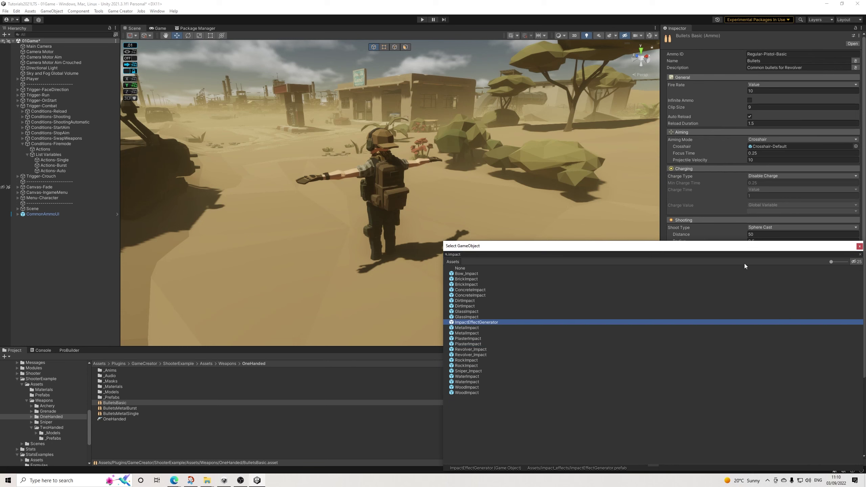
click(859, 247)
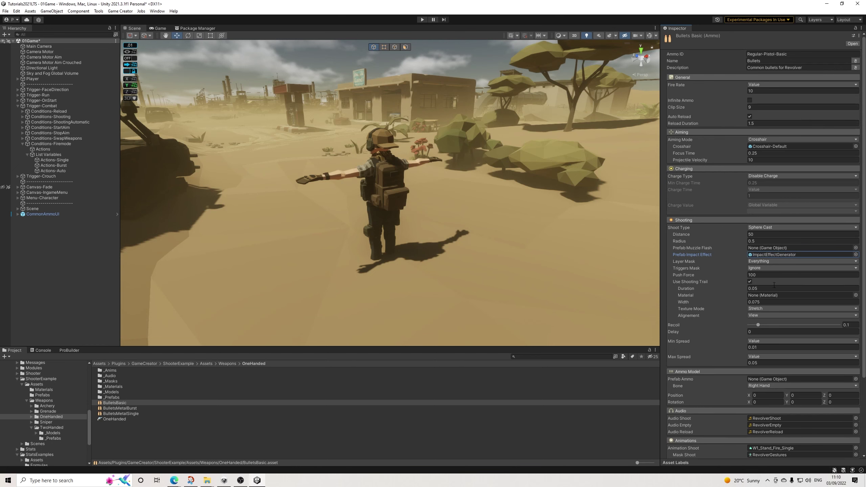
Add a Material Type component to the destroyed pickup truck beside the player and set its type of material to Metall
right_drag(346, 177, 329, 278)
click(285, 225)
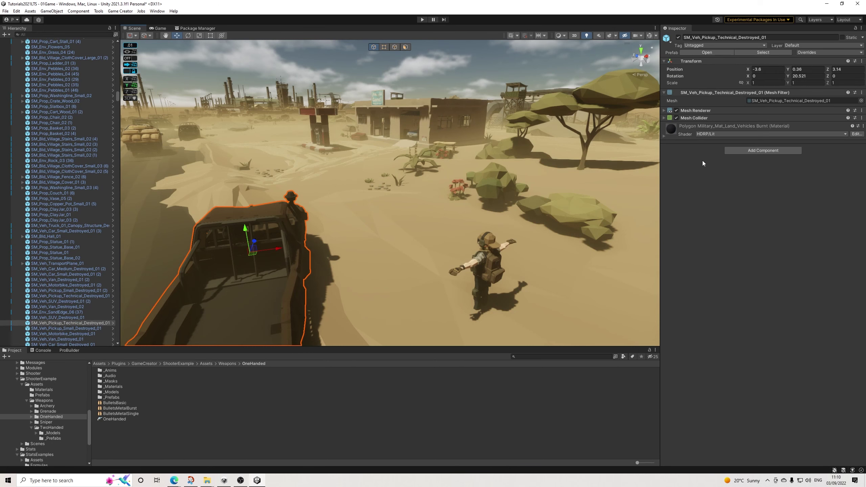
click(752, 150)
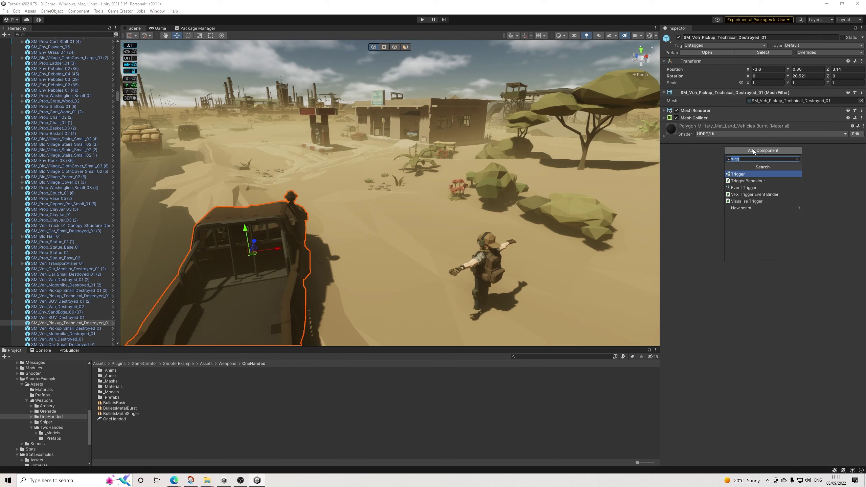
text(mate)
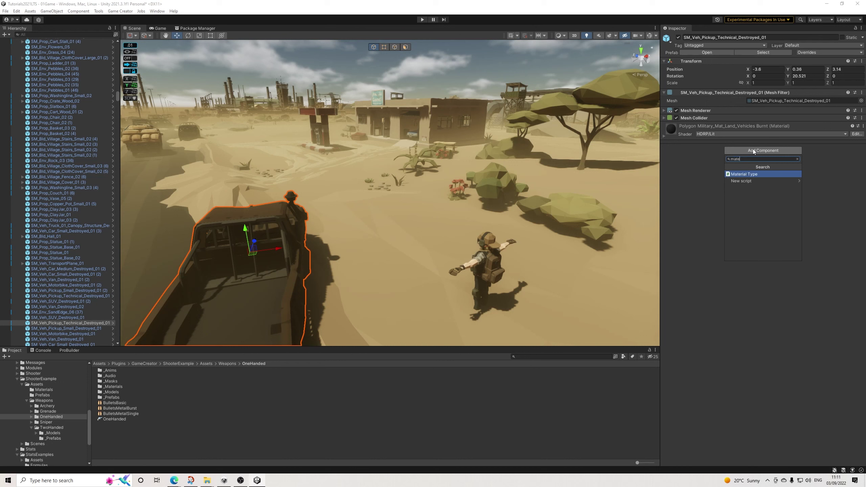
key(Return)
click(757, 140)
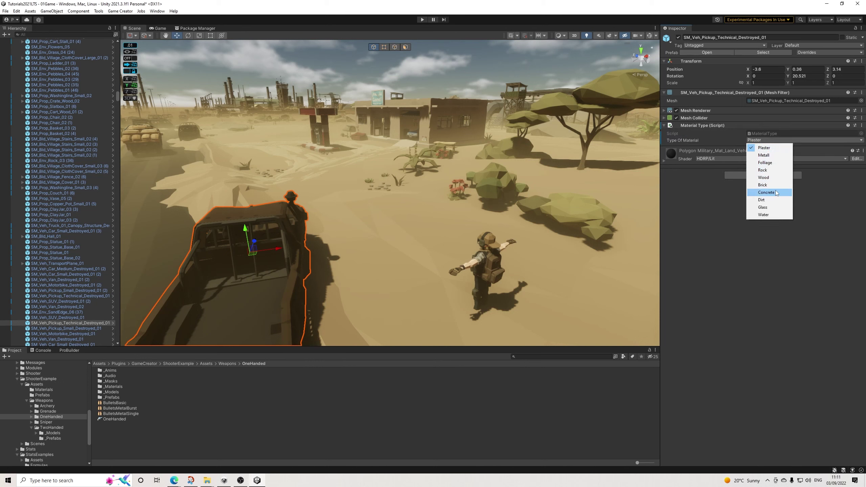
click(767, 155)
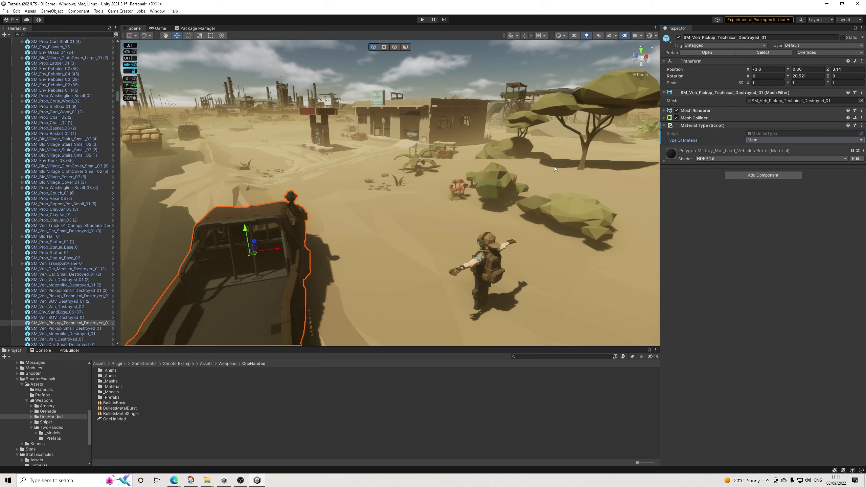
Set the type of material of the two bush groups beside the player to Folliage
scroll(429, 221, down, 5)
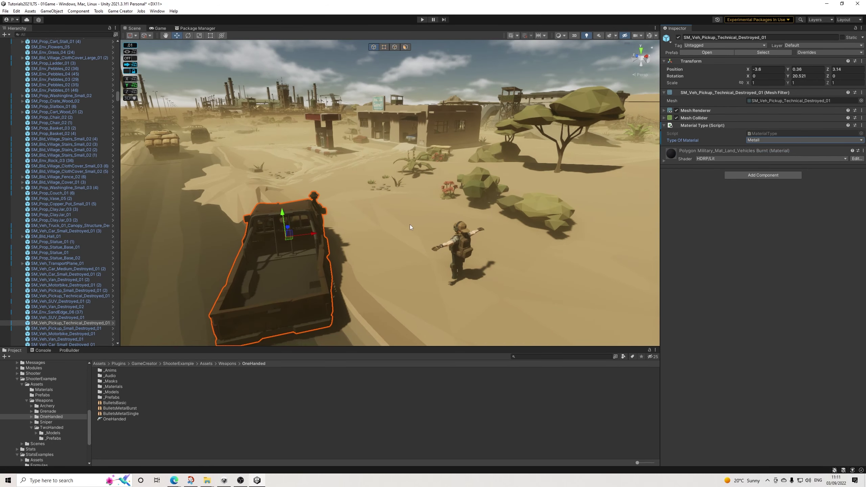
click(537, 206)
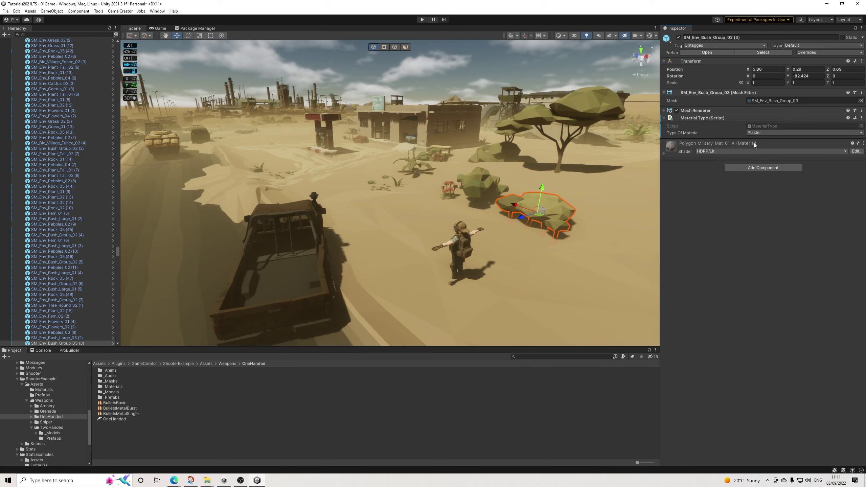
click(764, 133)
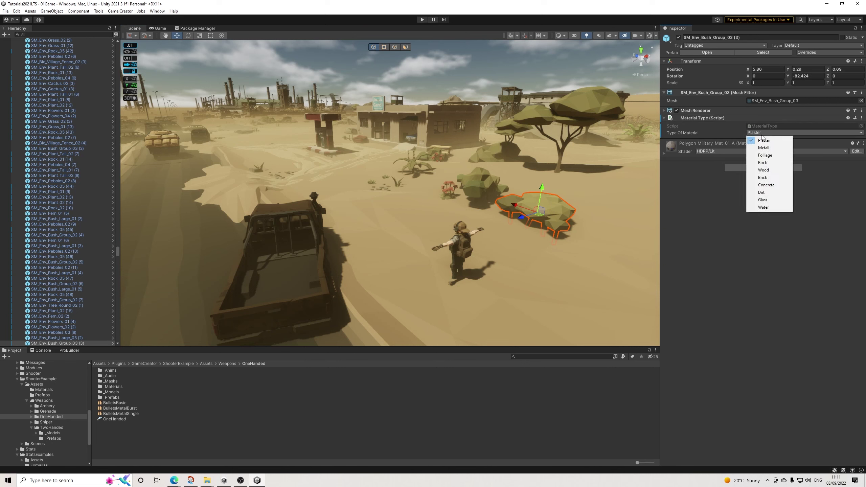
click(770, 156)
click(468, 195)
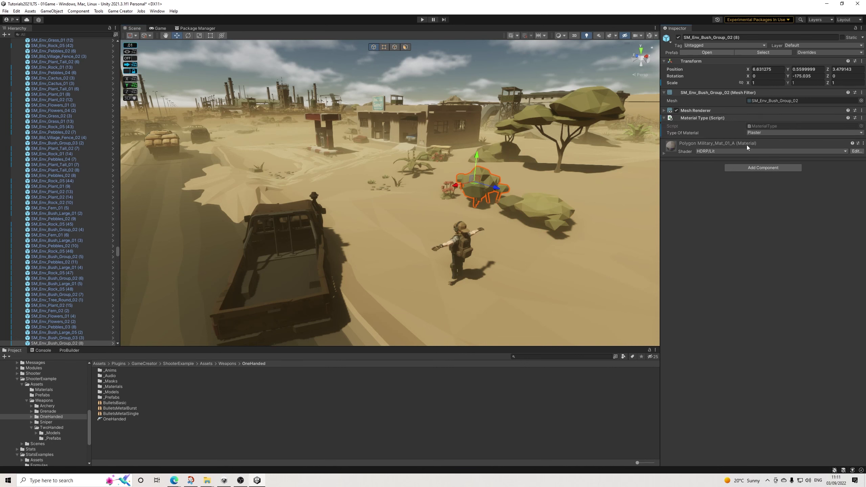
click(764, 133)
click(766, 155)
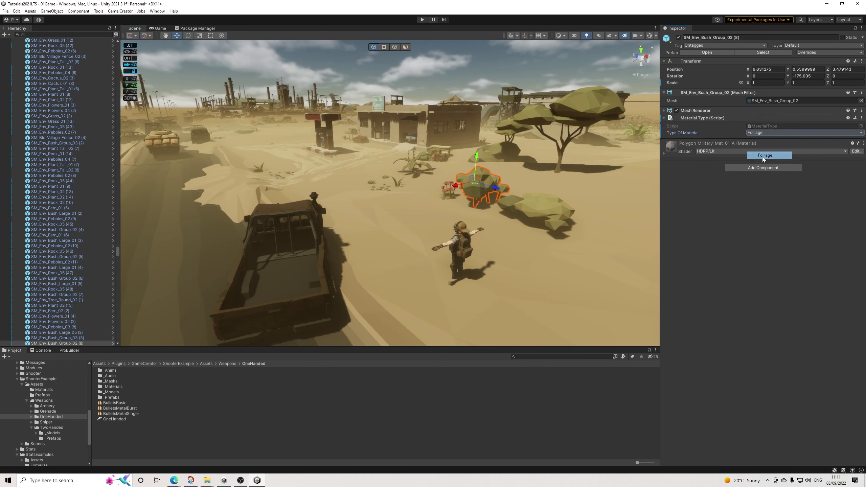
Add a Material Type component to the ground piece under the player and set its type of material to Dirt
click(376, 205)
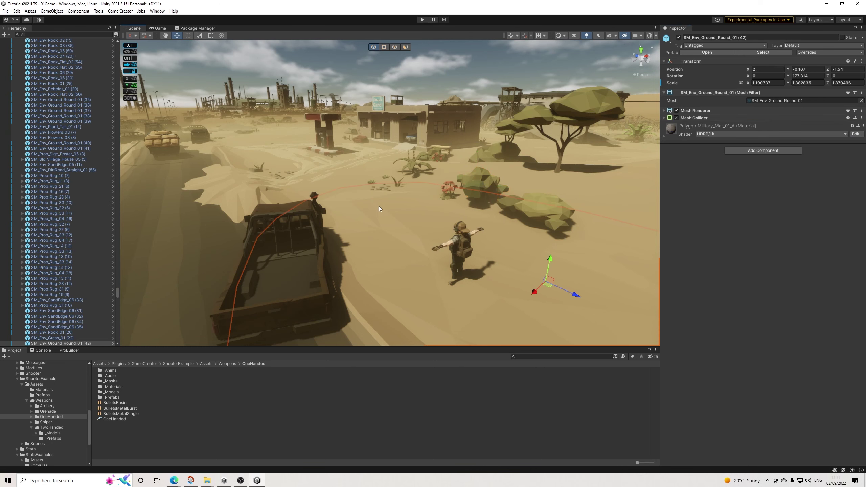
click(763, 150)
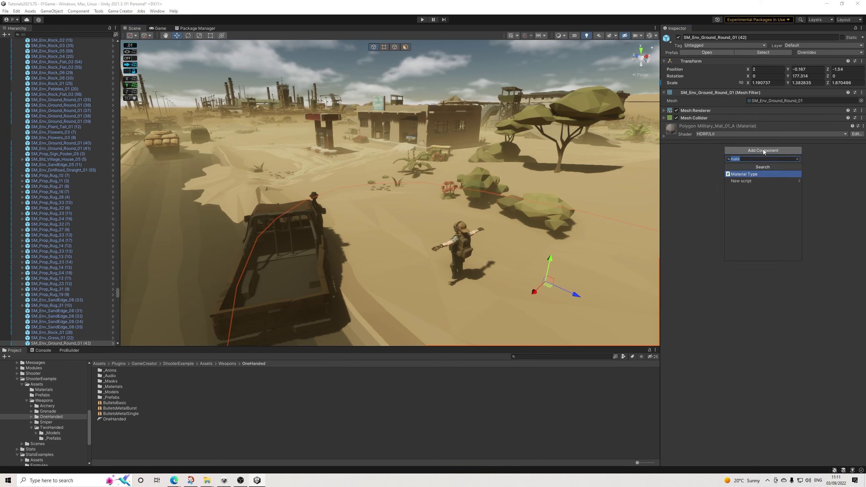
click(745, 174)
click(756, 141)
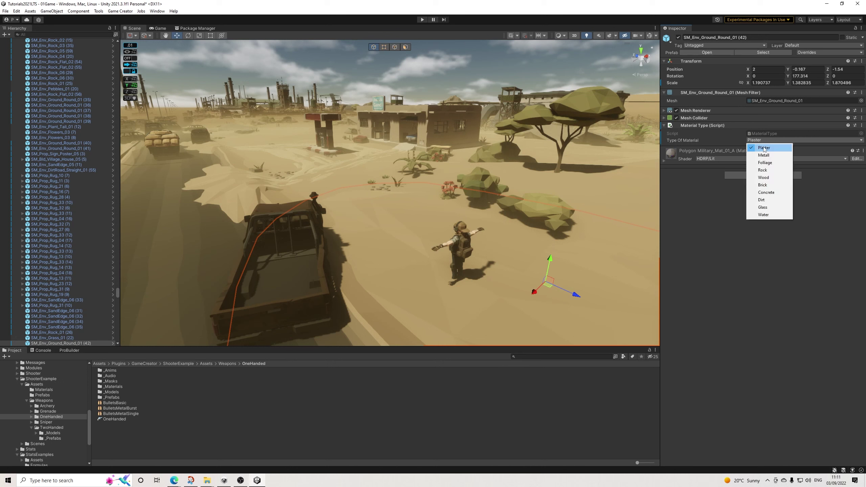
click(763, 201)
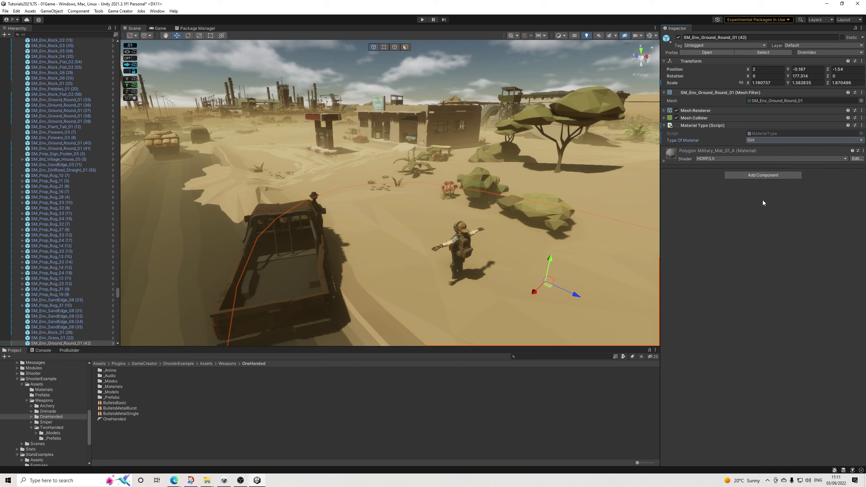
Examine the gas station's components and its child door and garage door objects
click(433, 137)
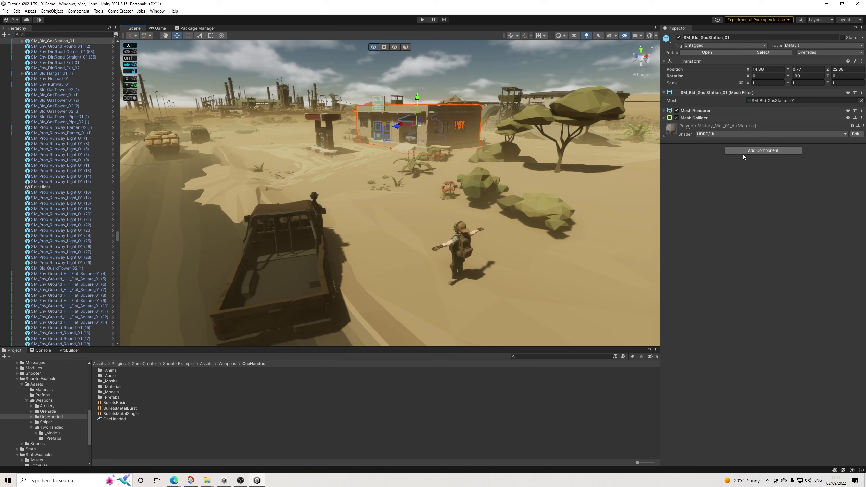
click(752, 151)
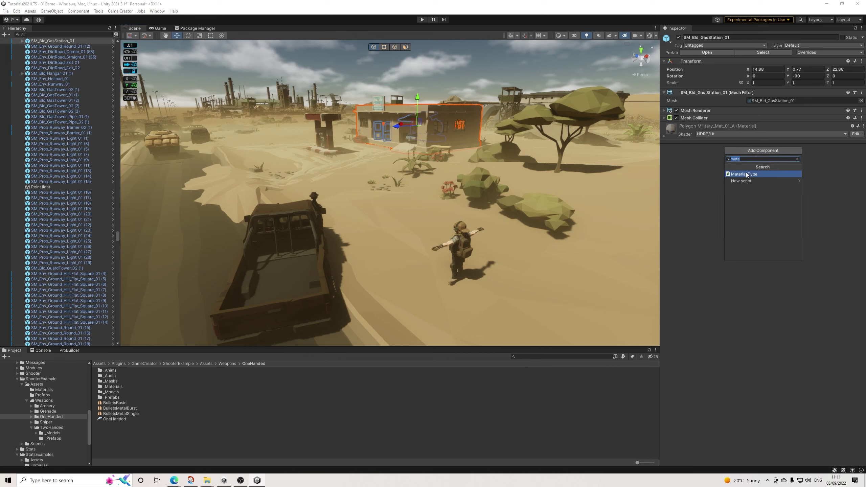
key(Escape)
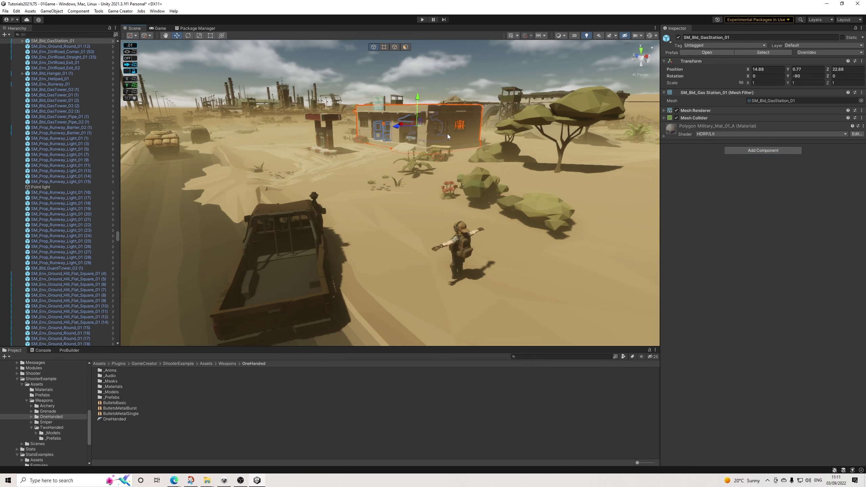
scroll(69, 167, up, 3)
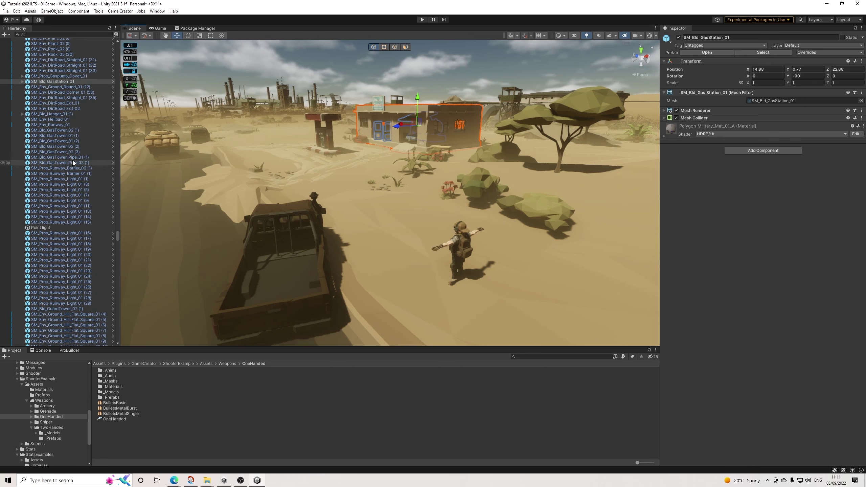
click(22, 81)
click(56, 92)
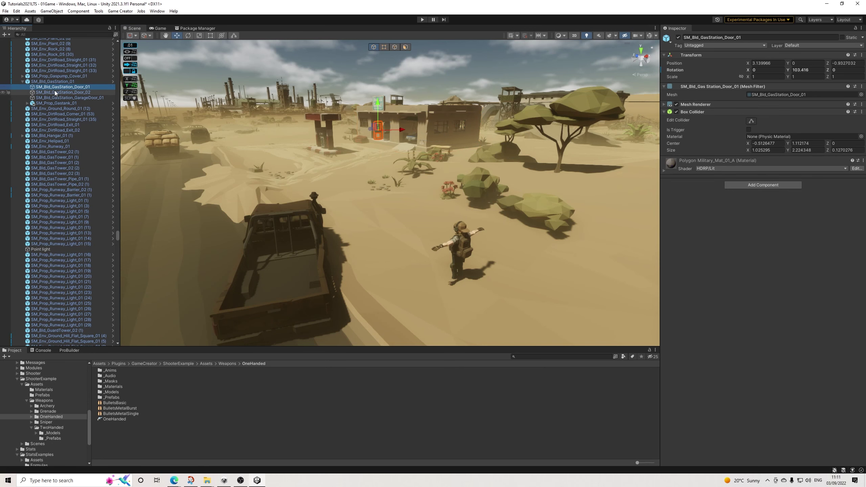
click(60, 97)
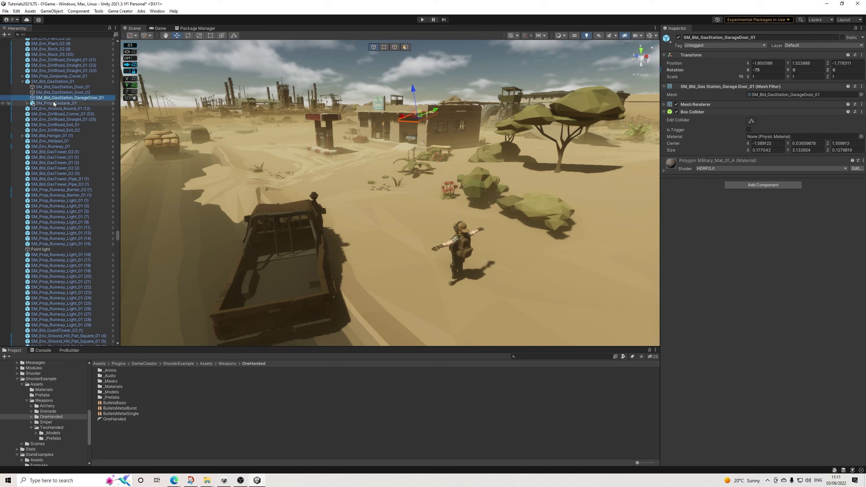
click(63, 87)
Add a Material Type component to the parent gas station object and set its type of material to Concrete
click(71, 82)
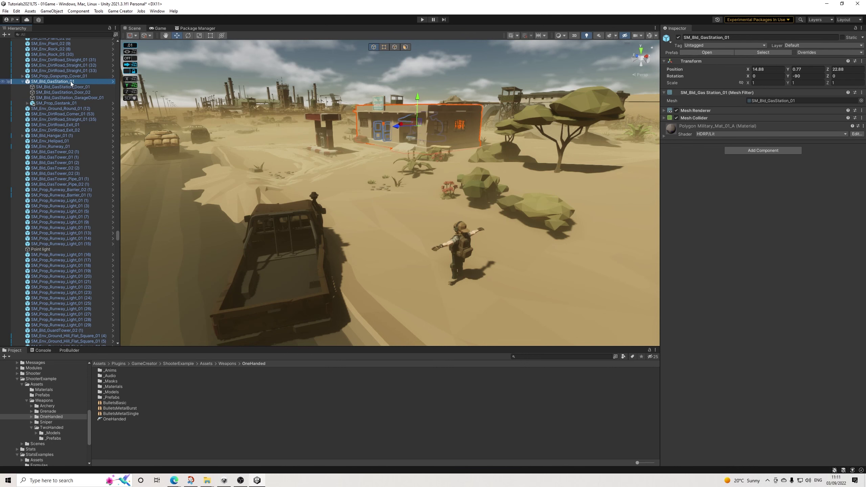
click(742, 151)
click(744, 173)
click(754, 140)
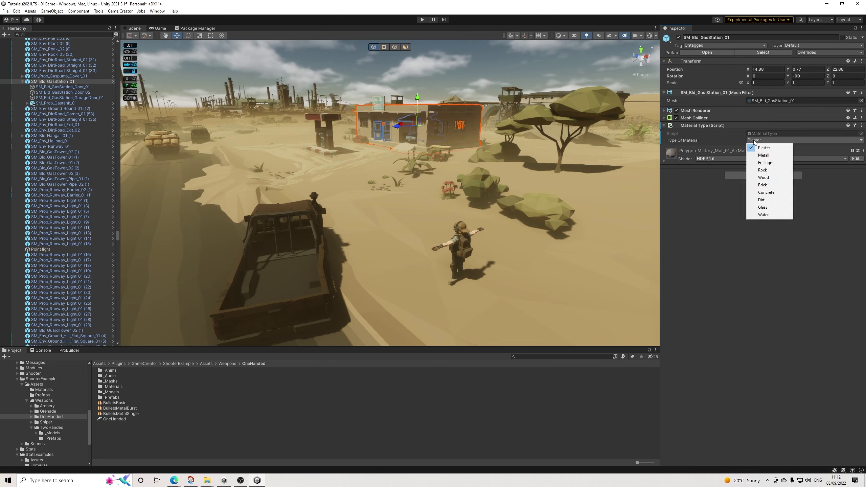
click(764, 194)
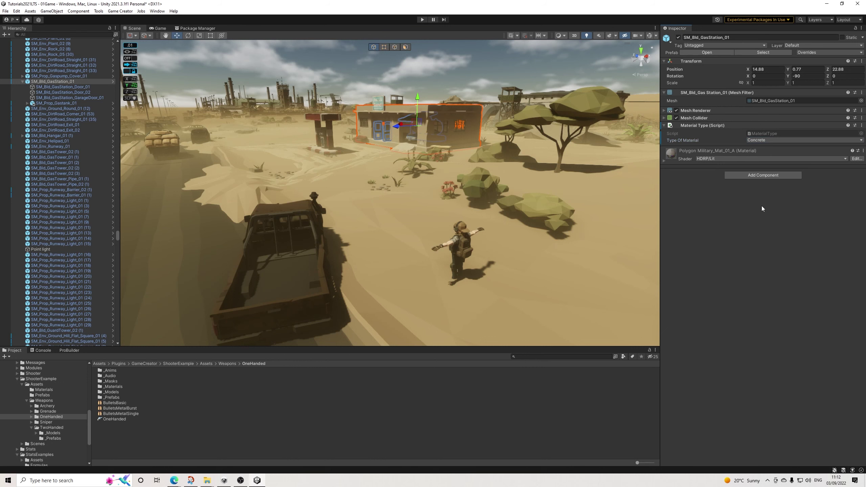
Save the scene and start play mode
click(5, 11)
click(17, 44)
click(422, 20)
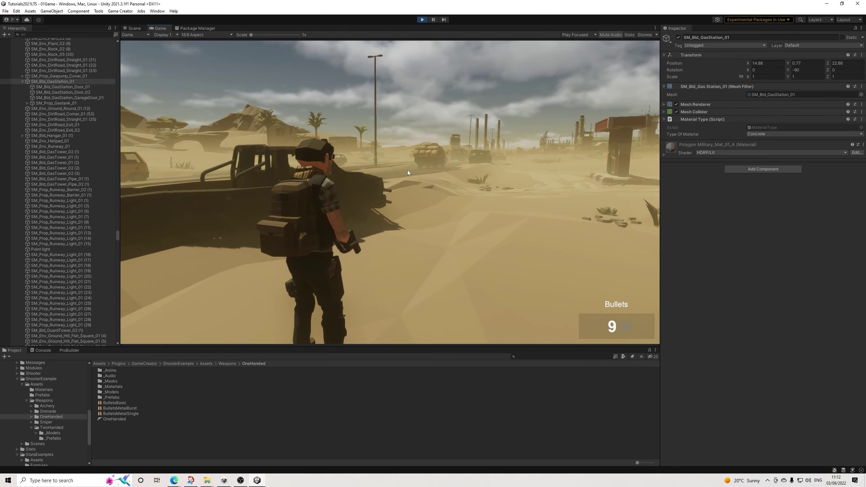
Aim and fire repeatedly at the destroyed pickup truck to test its metal impact effect and bullet decals
click(392, 175)
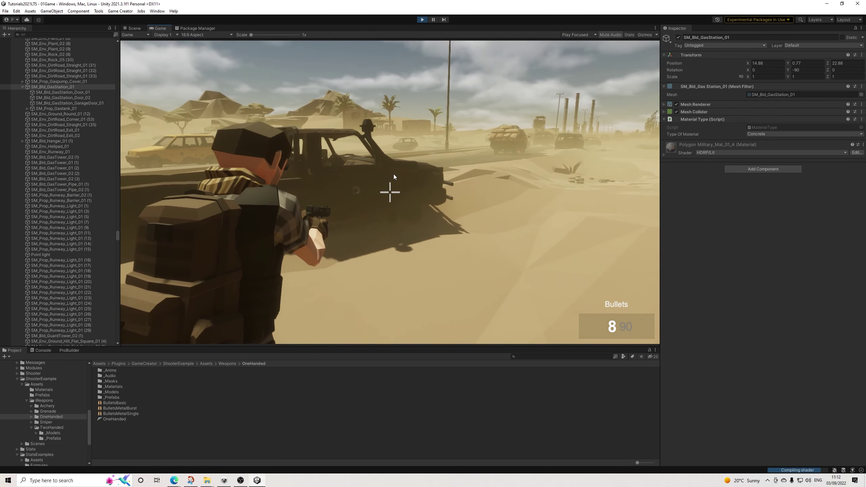
click(394, 174)
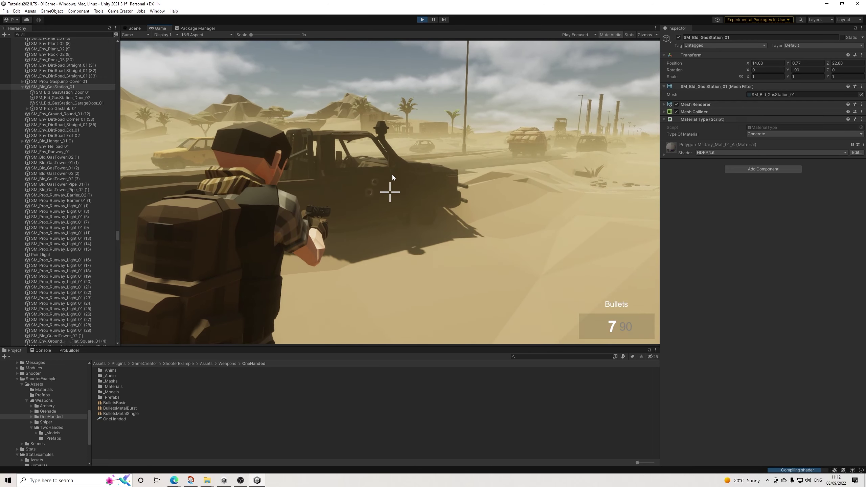
right_click(392, 175)
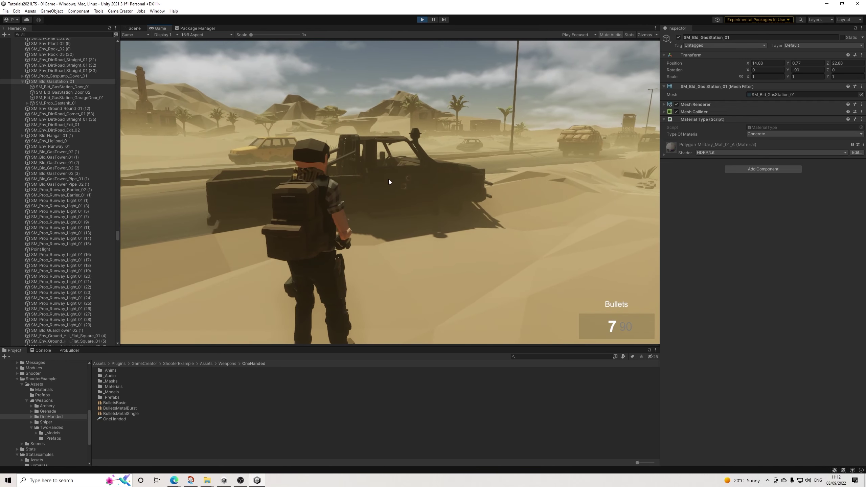
right_click(389, 179)
click(389, 186)
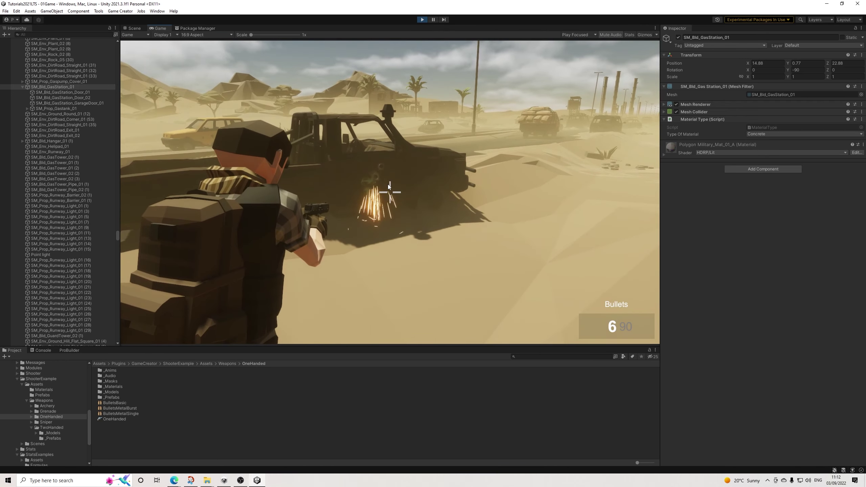
click(389, 183)
click(388, 184)
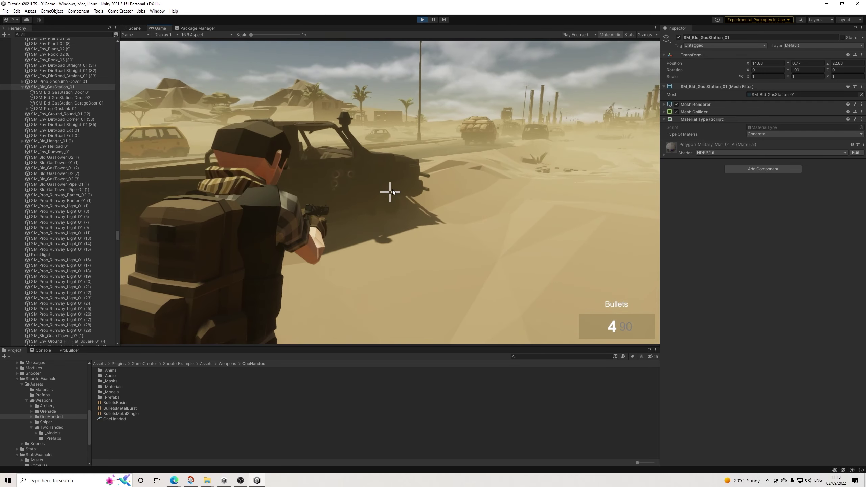
click(393, 189)
click(393, 191)
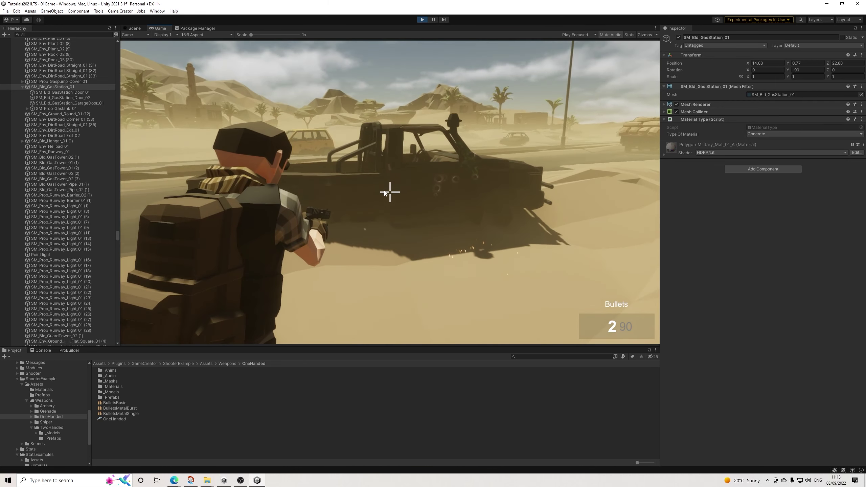
click(390, 190)
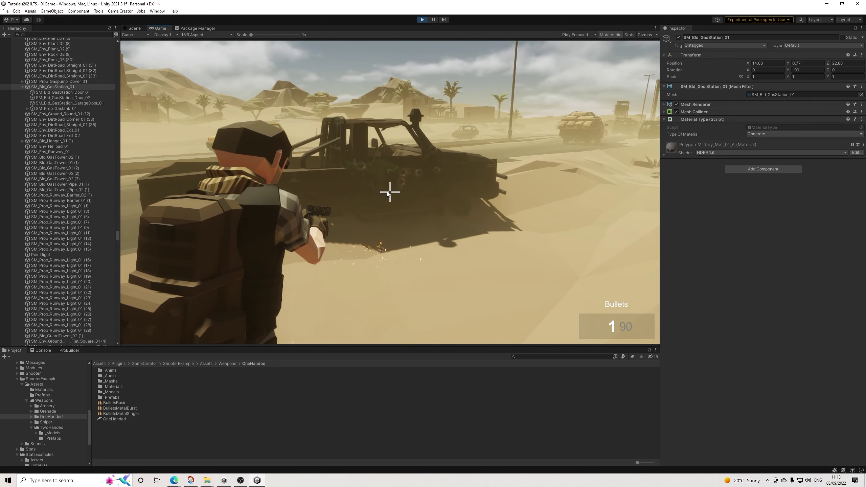
click(390, 192)
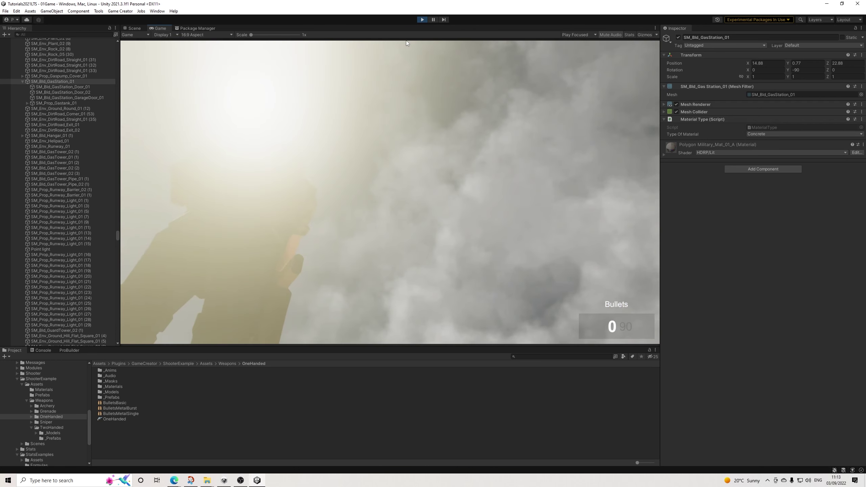
Pause the game and select the Smoke particle system under MetalImpact in the spawned impact effect at the truck
click(433, 19)
key(ctrl+1)
scroll(326, 249, up, 5)
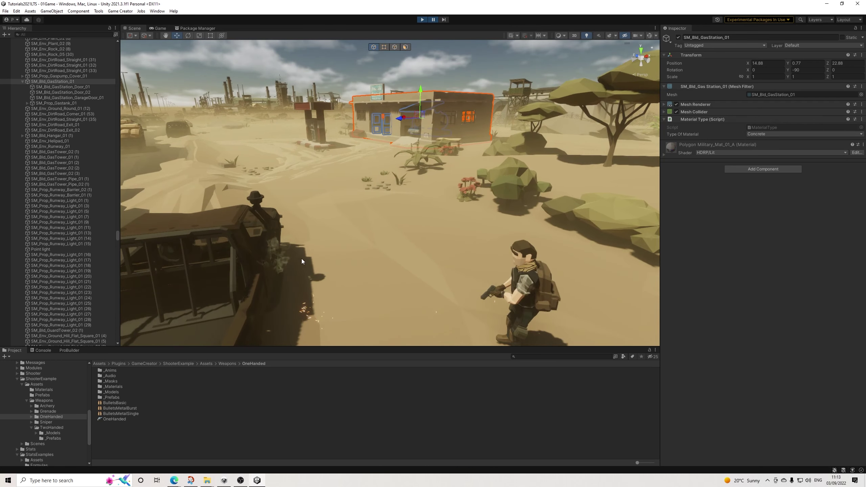
click(278, 261)
scroll(81, 316, down, 2)
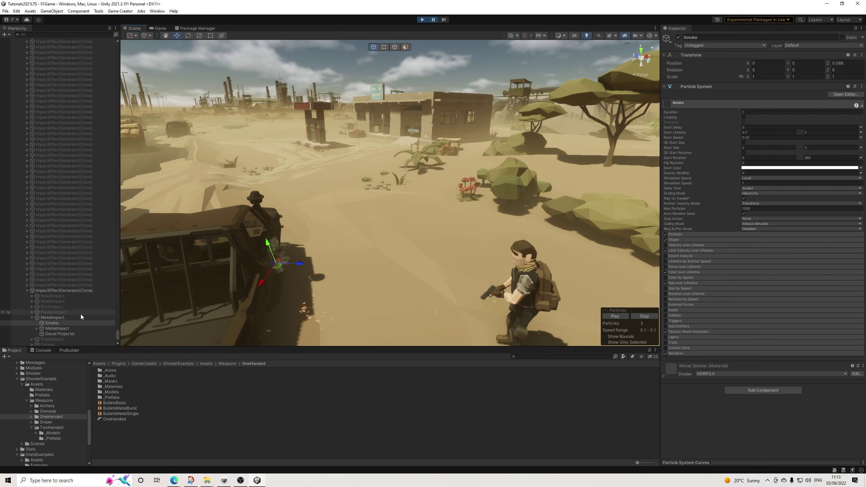
click(53, 318)
click(54, 323)
Expand the Metal Smoke material and fix its missing SmokeProfile diffusion profile reference in the HDRP Global Settings
click(688, 363)
scroll(717, 369, down, 10)
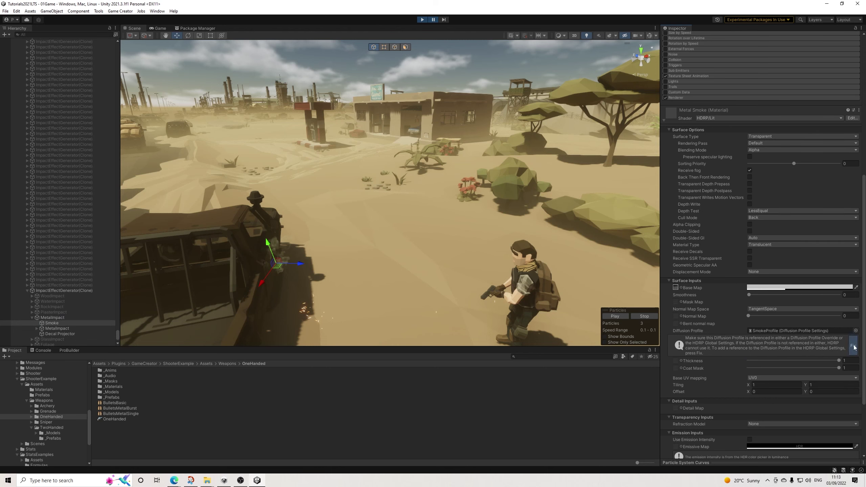
click(854, 347)
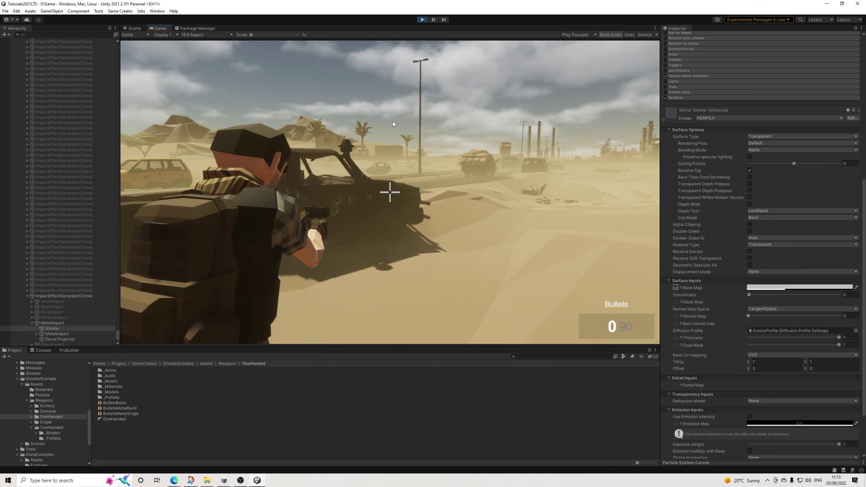
Fire at the pickup truck again to check the metal impact smoke, and turn the aim to the bushes
click(391, 122)
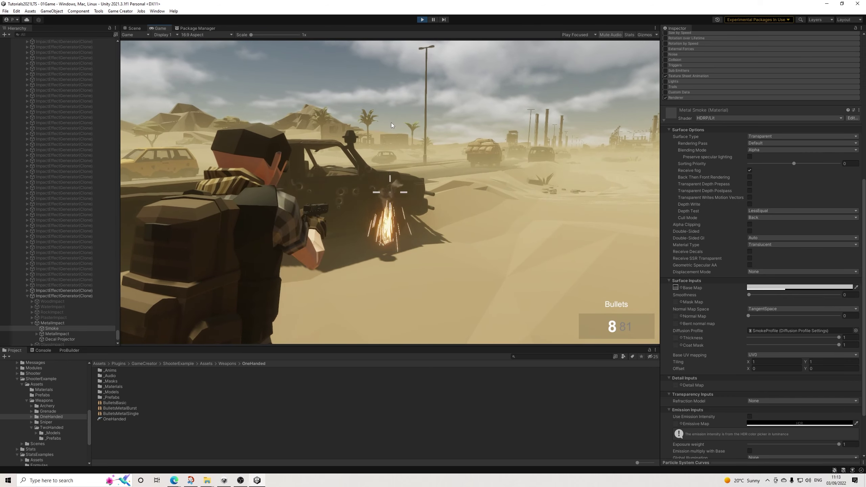
click(385, 124)
click(382, 123)
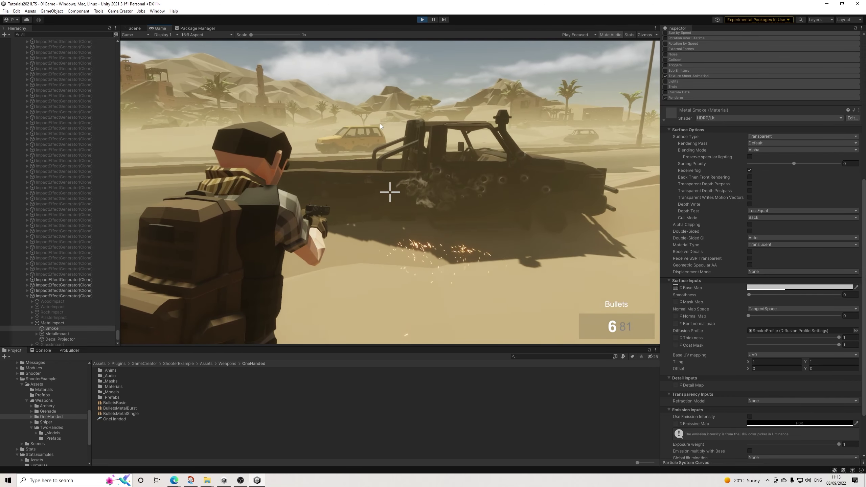
click(381, 123)
click(380, 124)
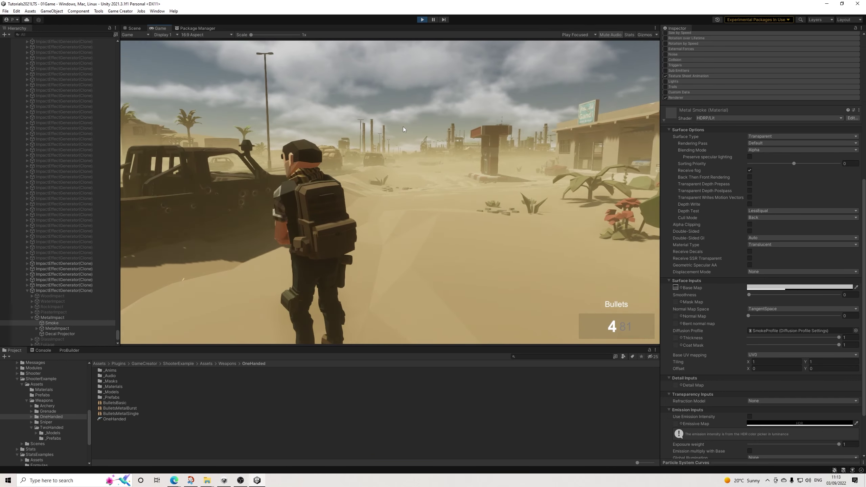
right_drag(439, 126, 508, 132)
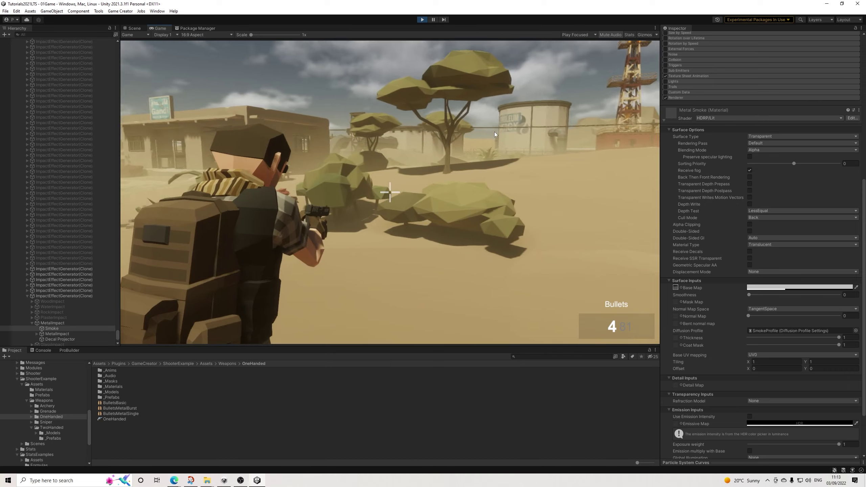
Fire the remaining pistol rounds toward the bushes to test their impact effect, and reload
click(496, 131)
click(498, 131)
click(498, 131)
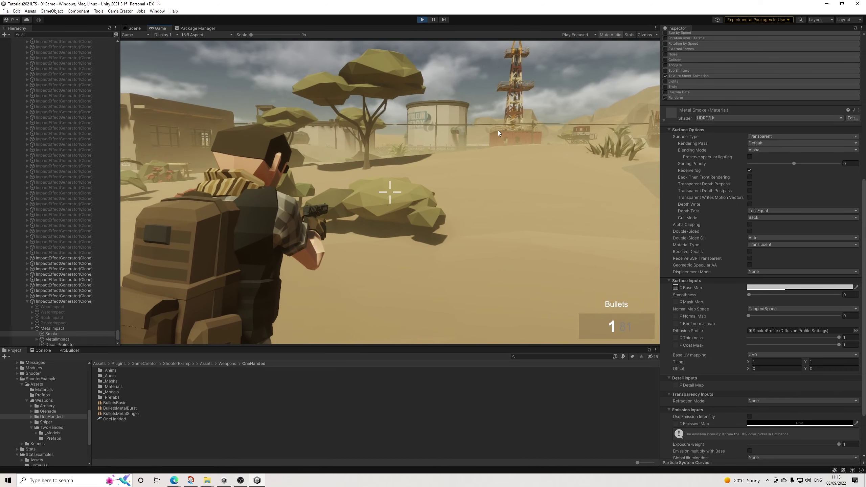
click(498, 130)
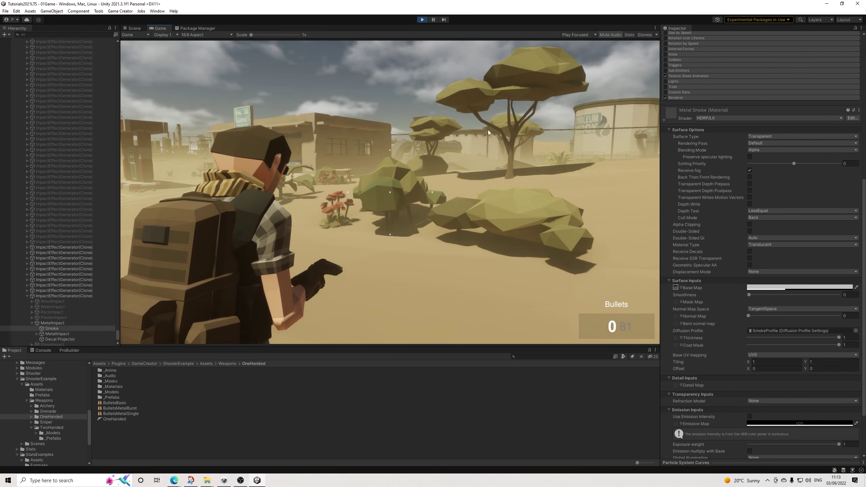
click(487, 130)
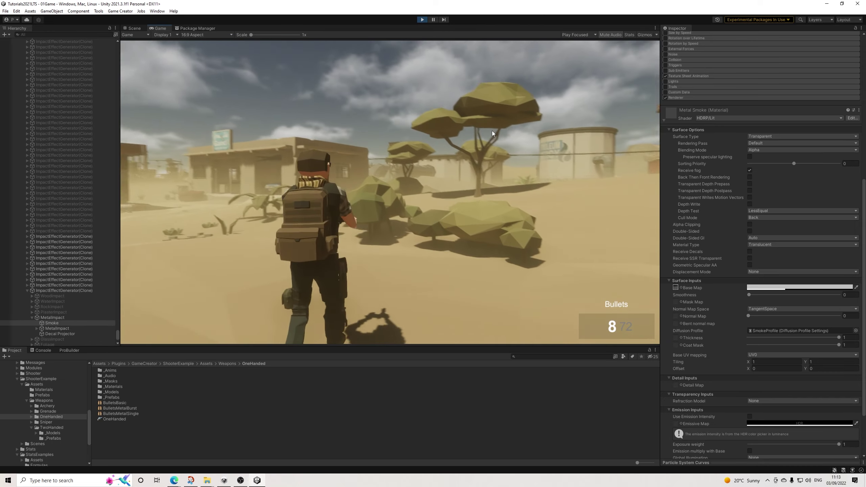
Run the character to the Gandi building and fire a test shot at its corner wall
key(w)
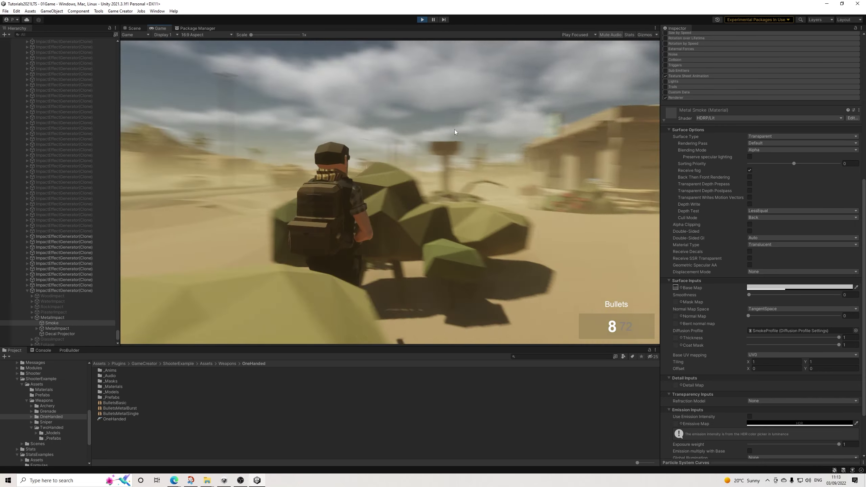
key(w)
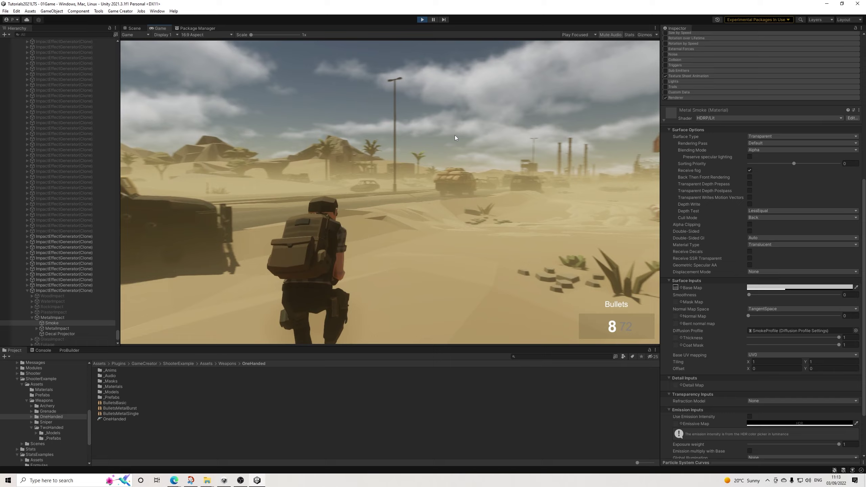
key(w)
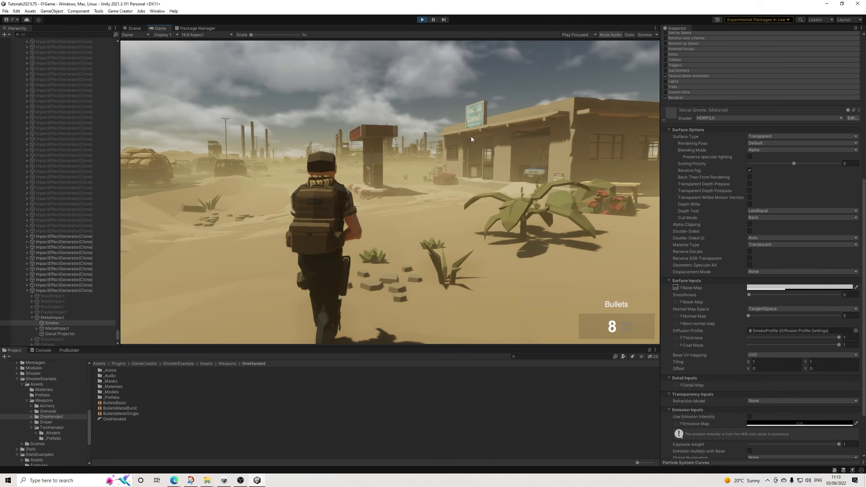
key(w)
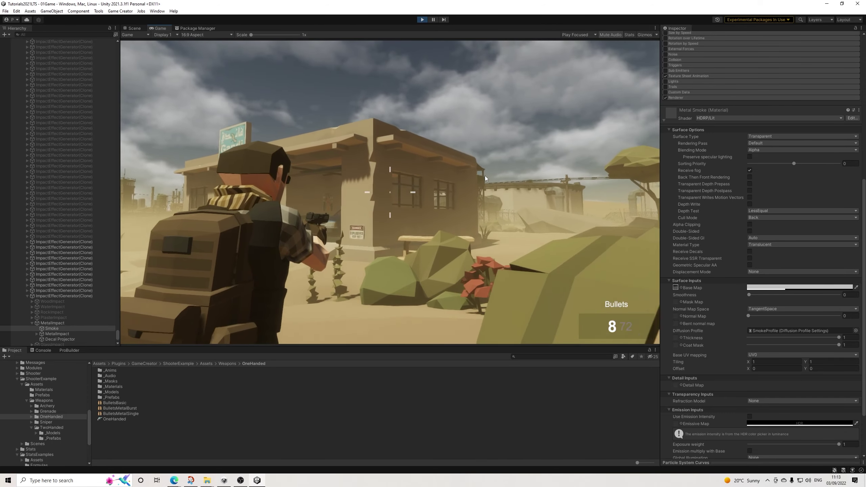
key(w)
click(485, 176)
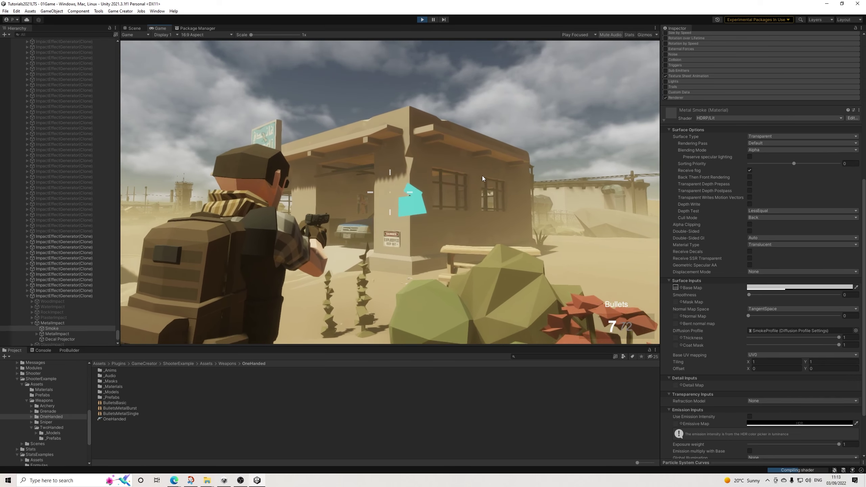
right_click(482, 176)
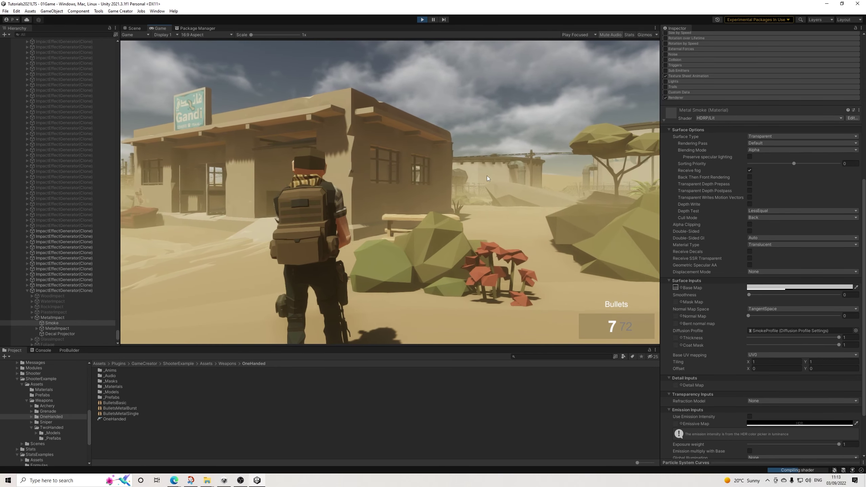
Move closer and fire repeatedly around the danger sign on the building's corner, reloading once, to test the impact effect and decals
key(w)
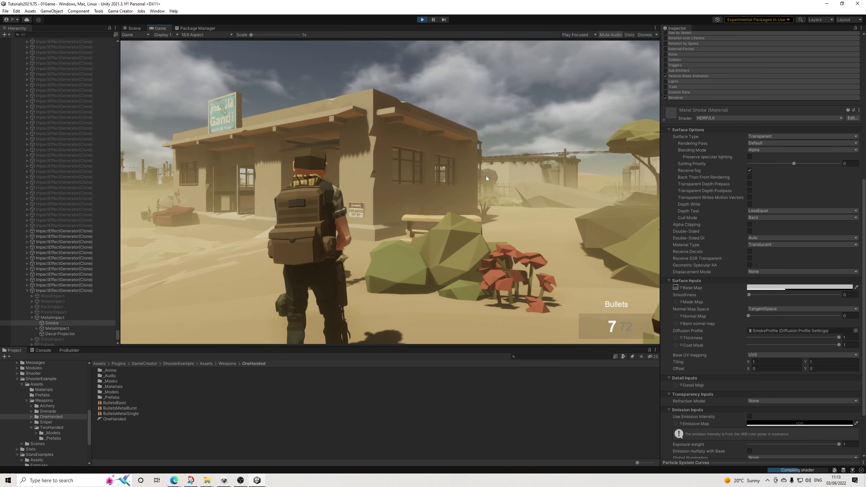
right_click(486, 175)
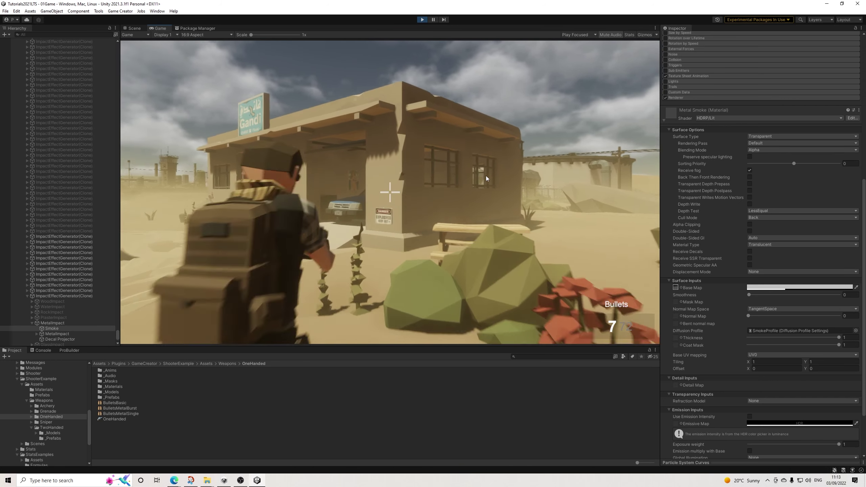
click(486, 175)
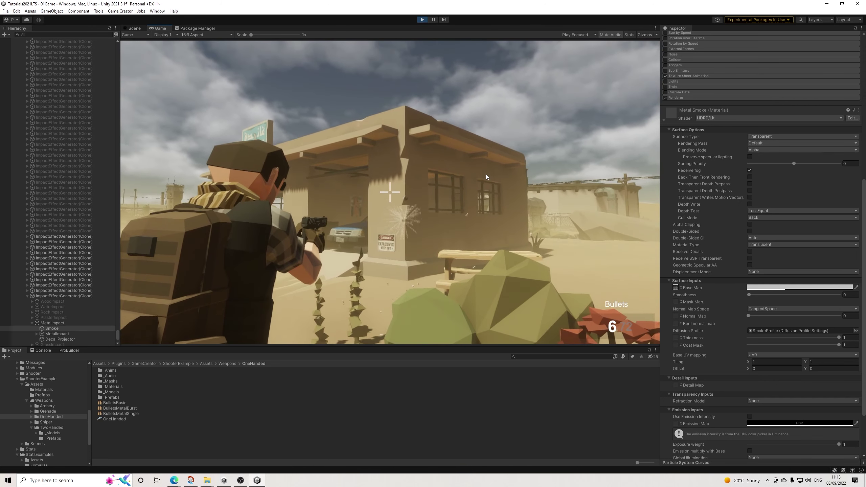
click(485, 173)
click(485, 173)
click(486, 173)
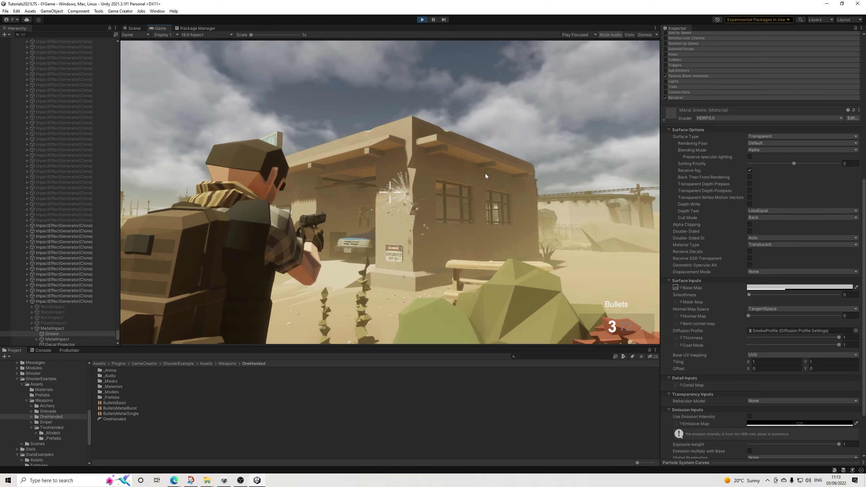
click(485, 173)
click(485, 173)
click(485, 176)
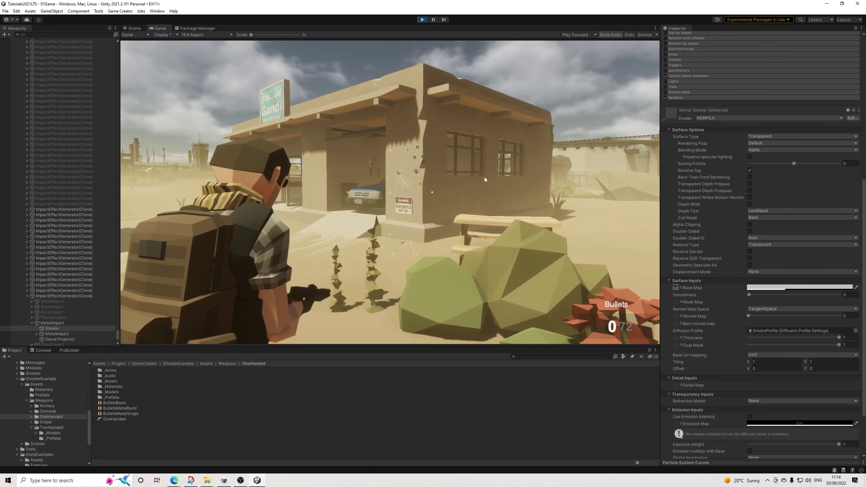
click(485, 176)
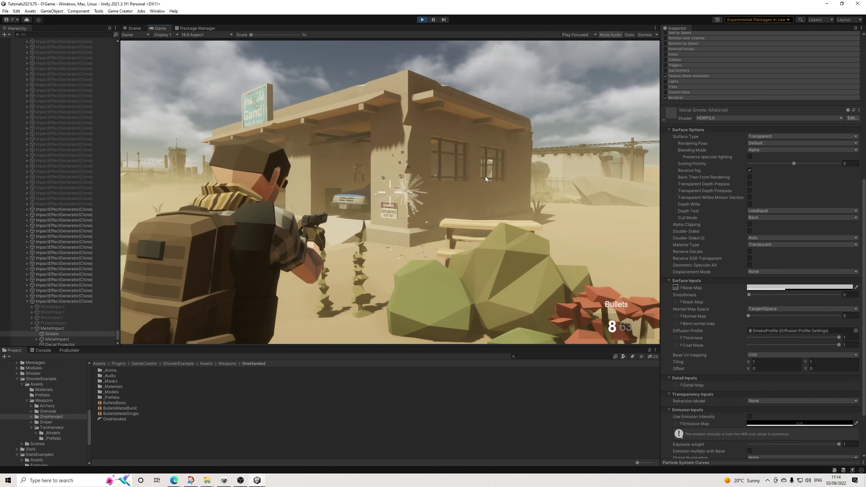
click(485, 173)
click(485, 173)
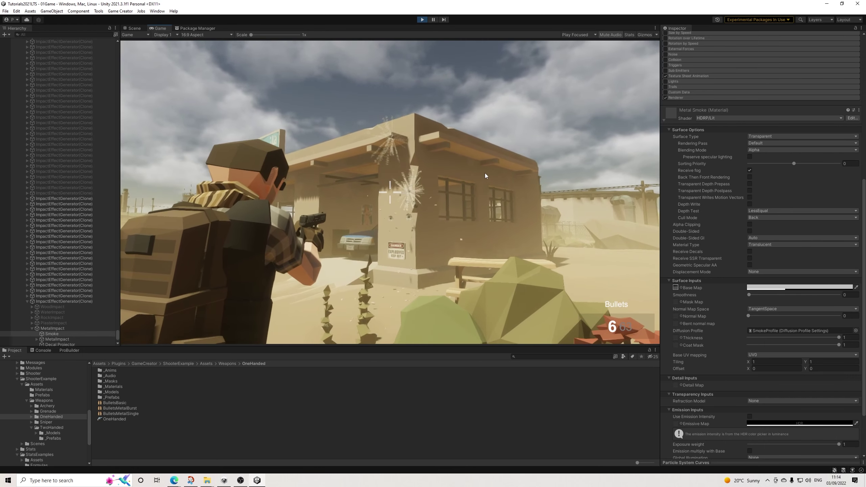
click(485, 174)
click(484, 174)
click(471, 180)
click(453, 188)
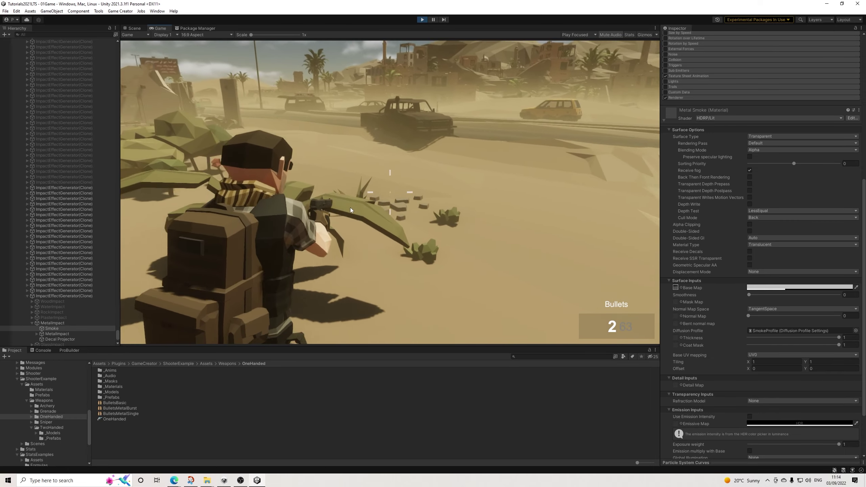
Walk back onto the open sand and fire at the ground to test its impact effect, reloading the pistol
key(w)
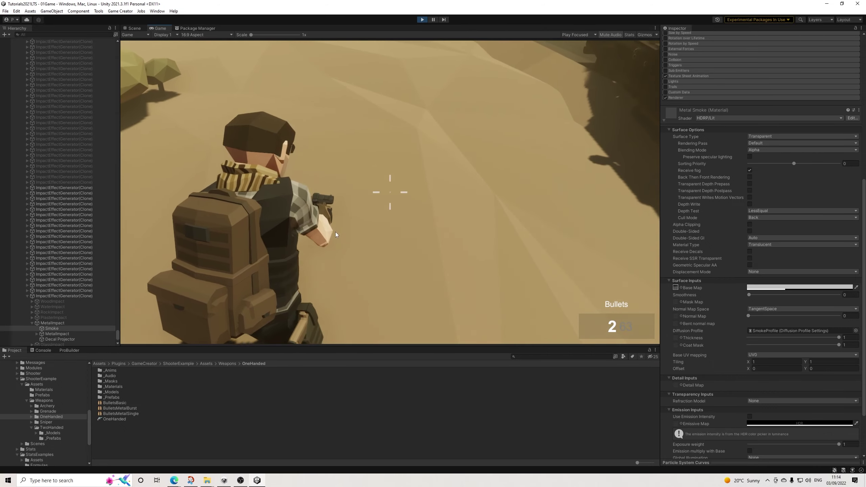
click(335, 232)
click(340, 231)
key(r)
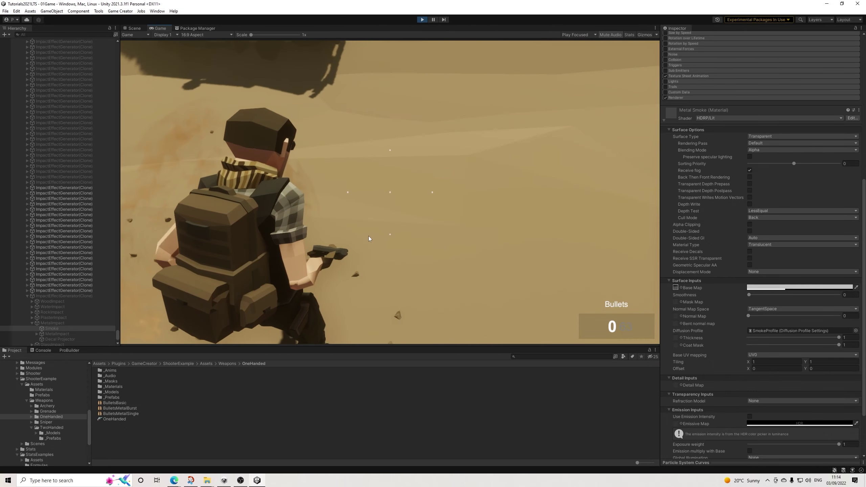
click(376, 233)
click(380, 232)
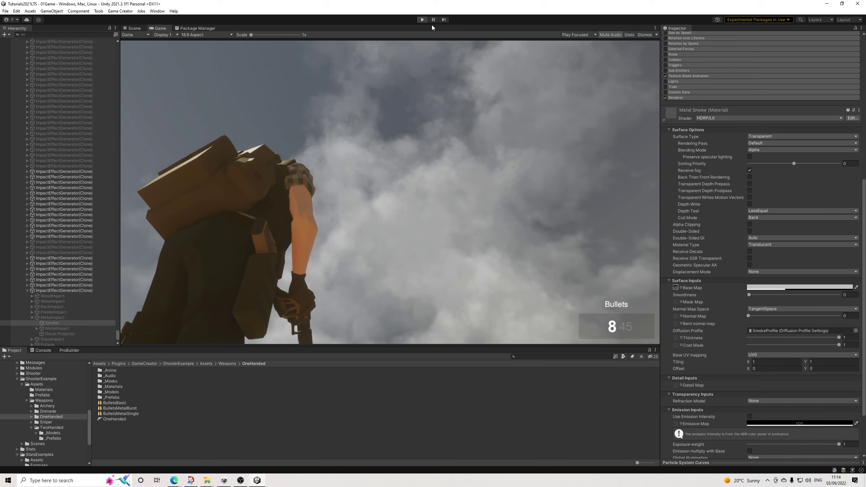
Stop play mode and open the Revolver_Muzzle prefab from the OneHanded weapon's _Prefabs folder
click(423, 20)
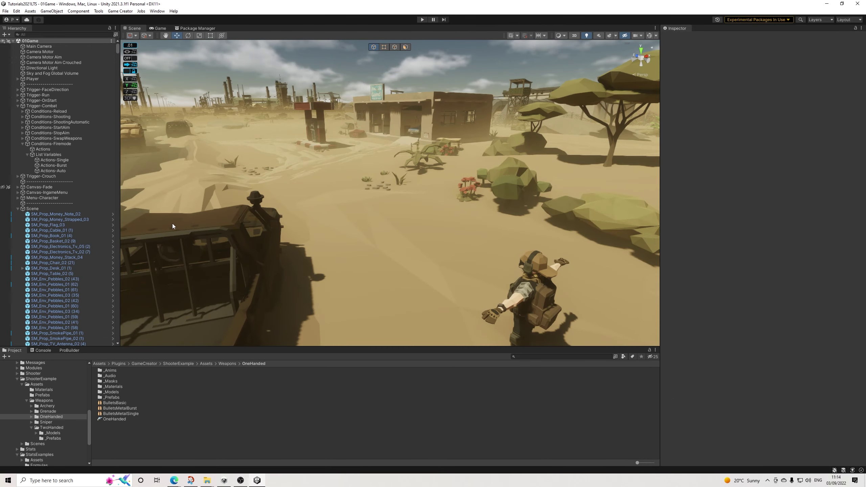
double_click(114, 398)
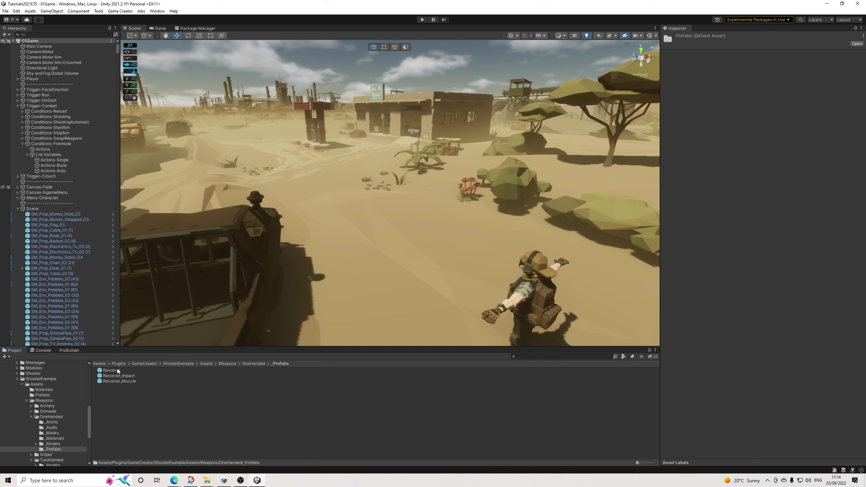
click(112, 382)
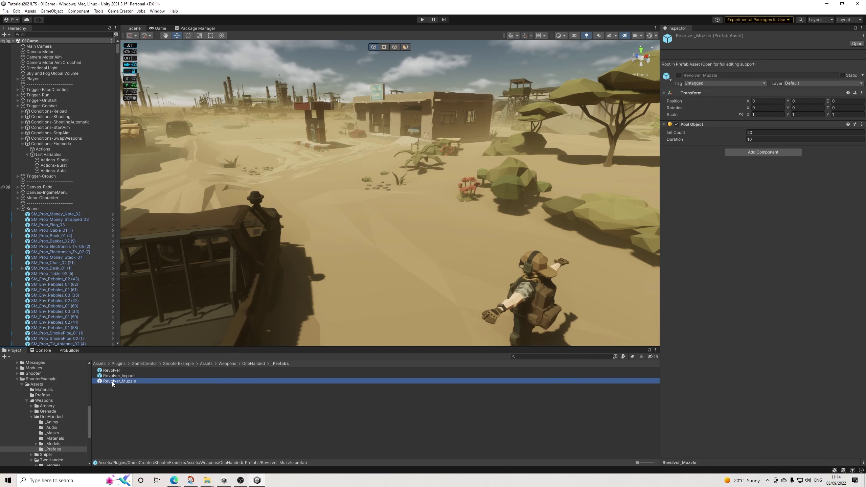
double_click(113, 381)
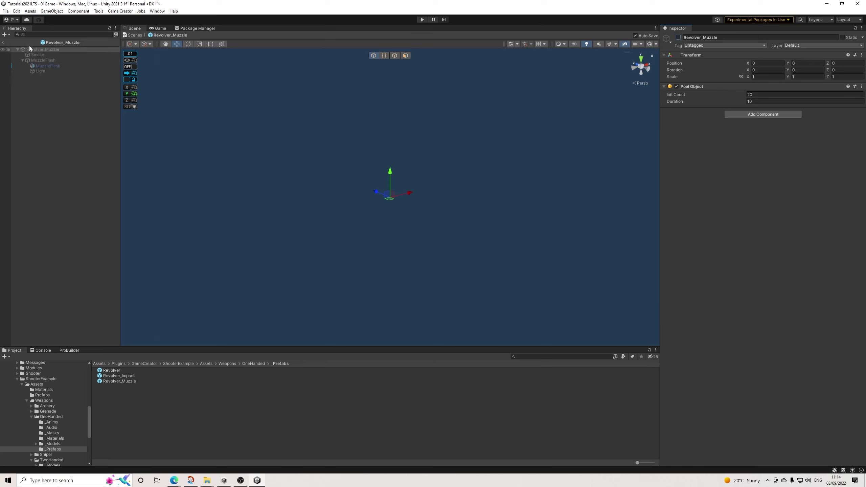
Browse the project to the KriptoFX MuzzleFlashes prefab folder that holds the numbered muzzle flashes
scroll(31, 420, up, 5)
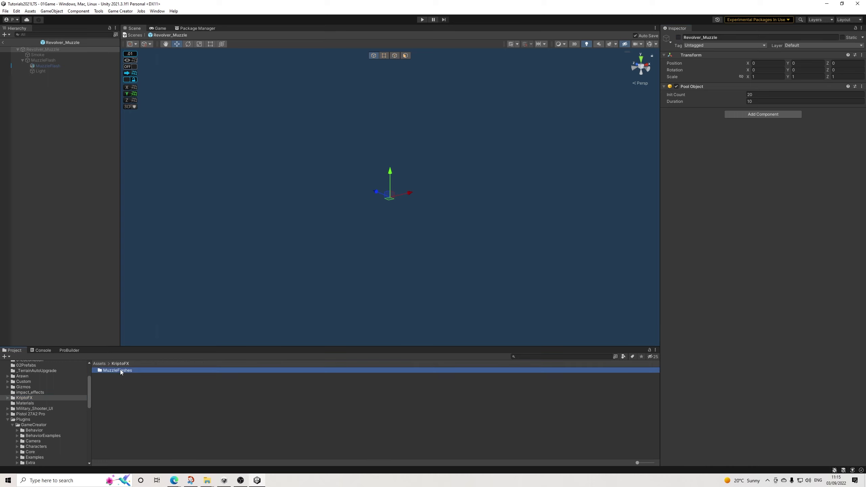
double_click(120, 370)
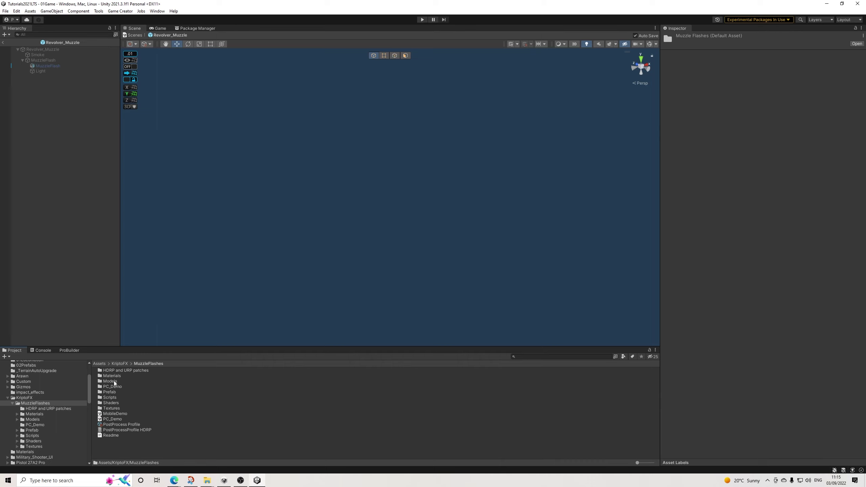
double_click(113, 392)
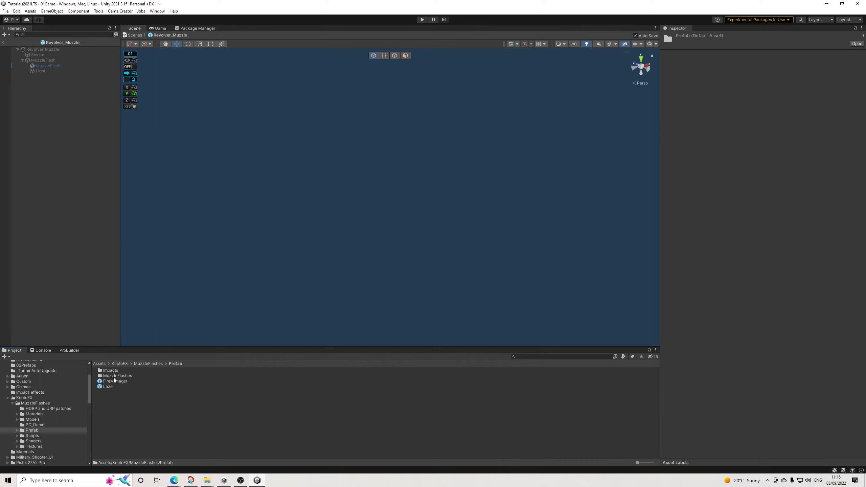
double_click(116, 377)
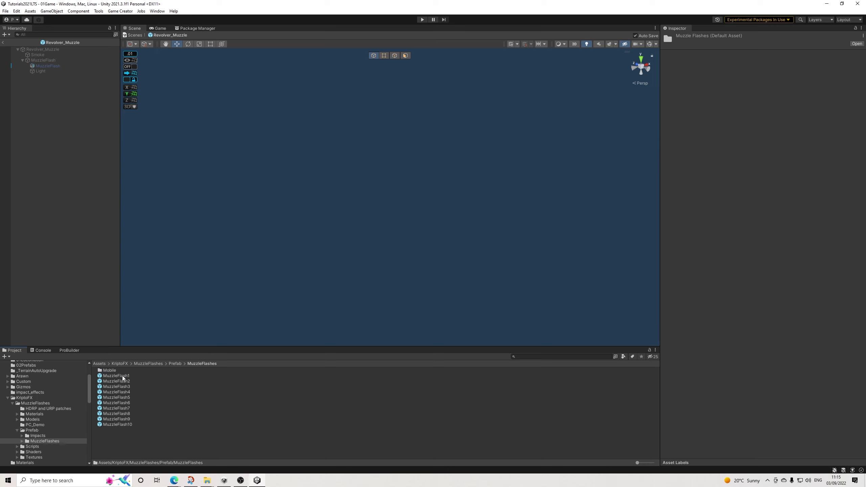
Look through the KriptoFX muzzle flash prefabs from MuzzleFlash1 to MuzzleFlash10 and select MuzzleFlash2
click(121, 375)
click(118, 381)
click(121, 387)
click(122, 403)
click(120, 414)
click(118, 425)
click(118, 414)
click(119, 387)
click(119, 381)
Open the KriptoFX PC_Demo scene and examine the lights, reflection probe and room objects under its Scene group
click(39, 426)
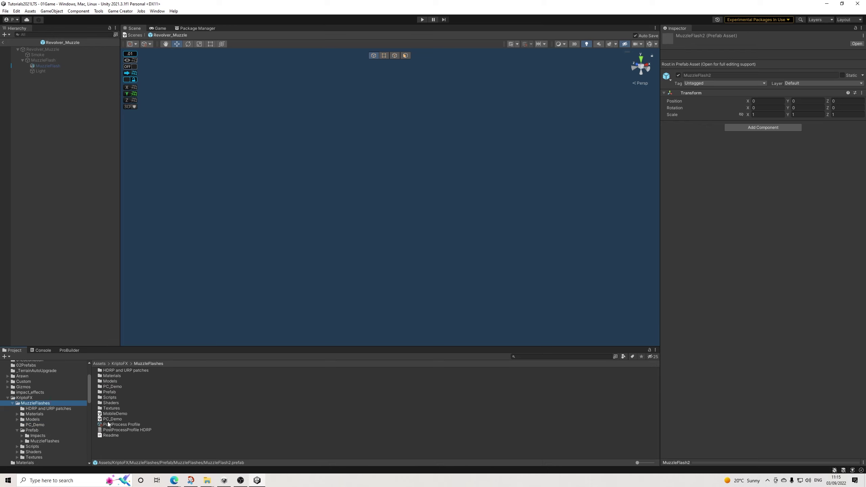
double_click(110, 419)
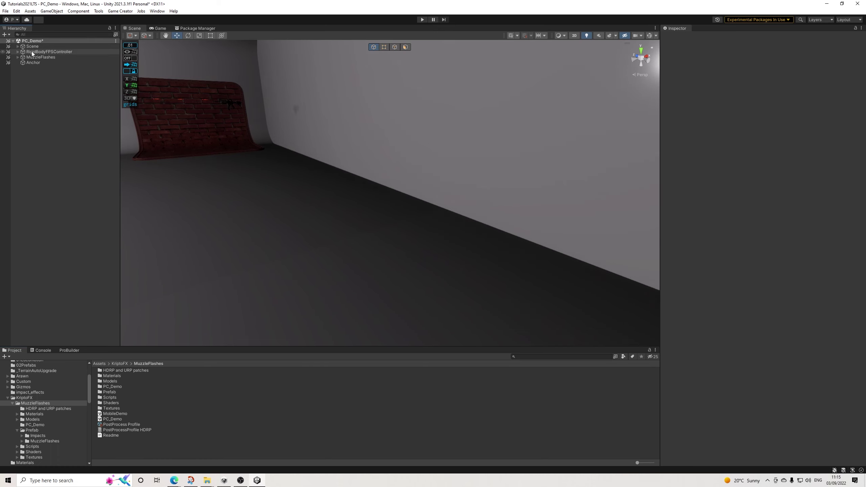
click(17, 46)
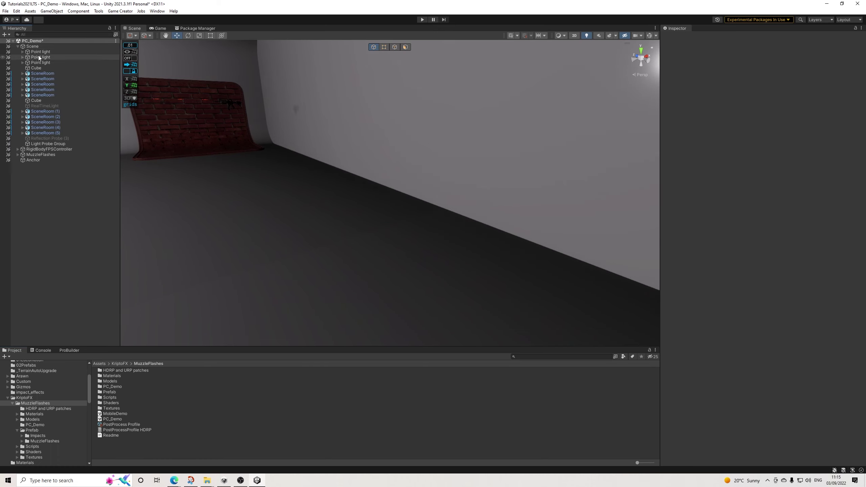
click(41, 106)
click(42, 138)
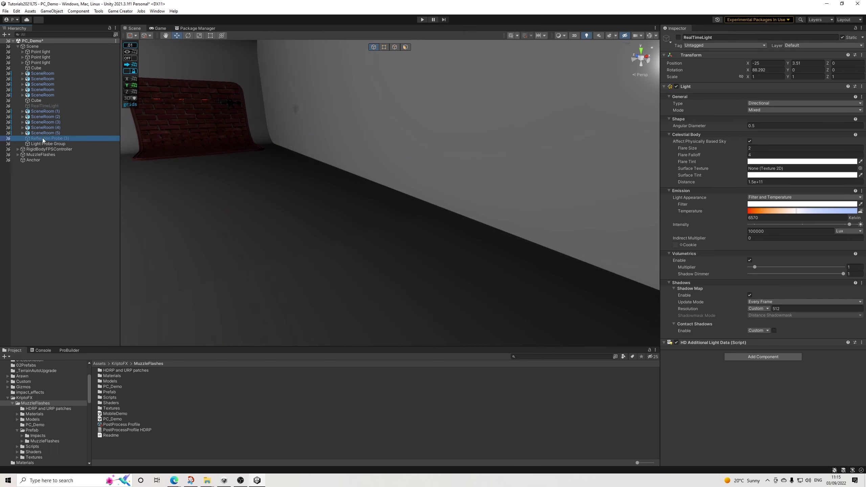
click(41, 79)
click(36, 68)
click(40, 52)
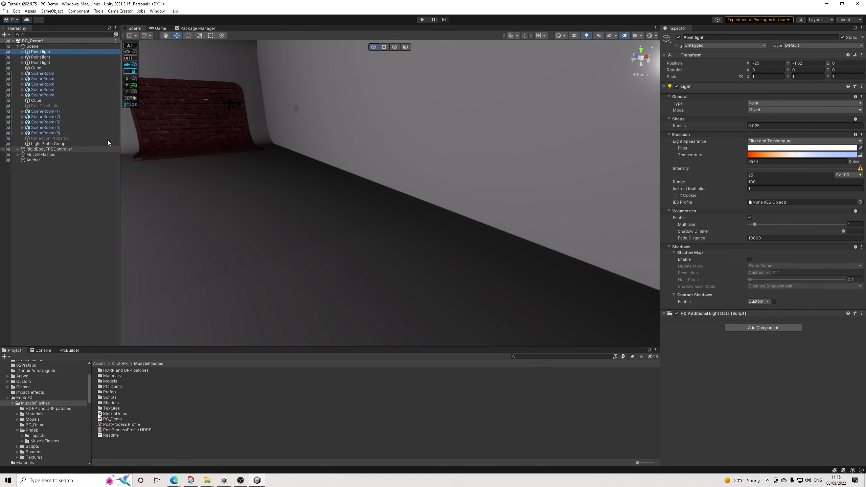
Run the PC_Demo scene and fire the rifle repeatedly down the hall and at nearby surfaces to test its muzzle flash and impact effects
click(422, 19)
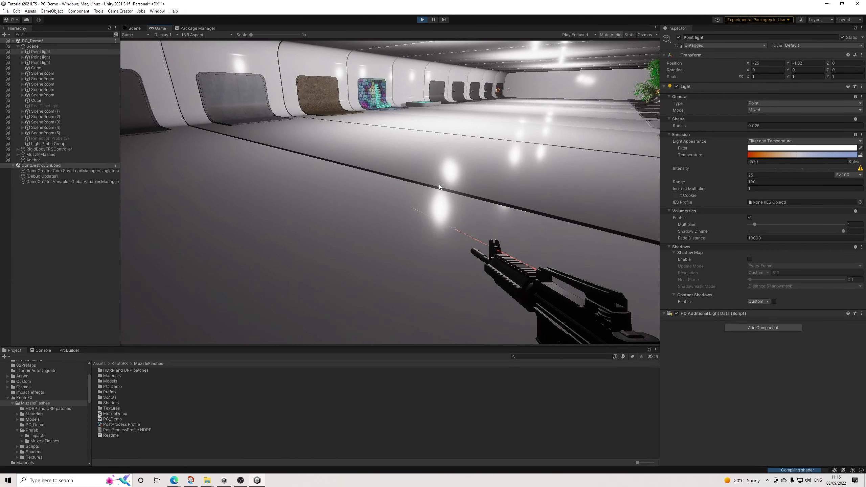
click(437, 177)
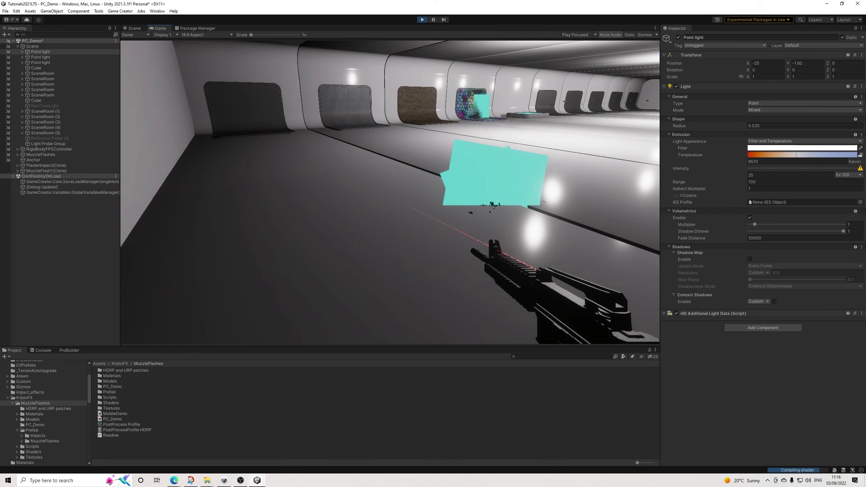
click(390, 192)
click(390, 193)
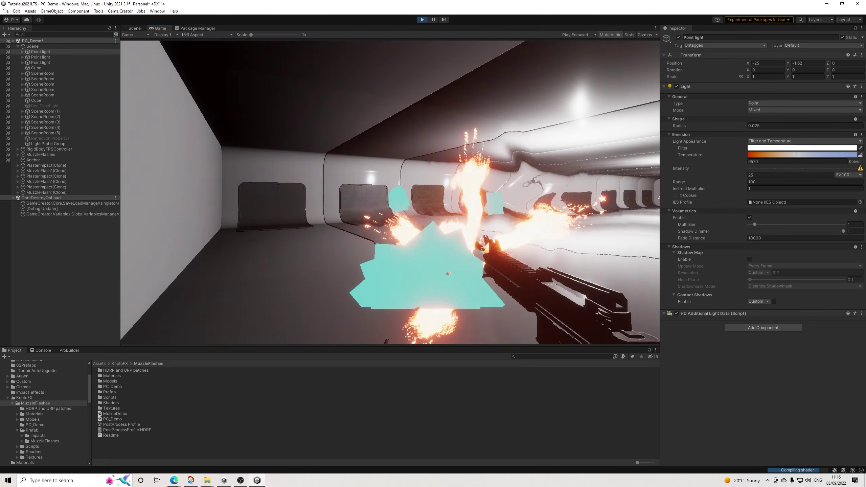
click(390, 192)
click(390, 192)
click(391, 192)
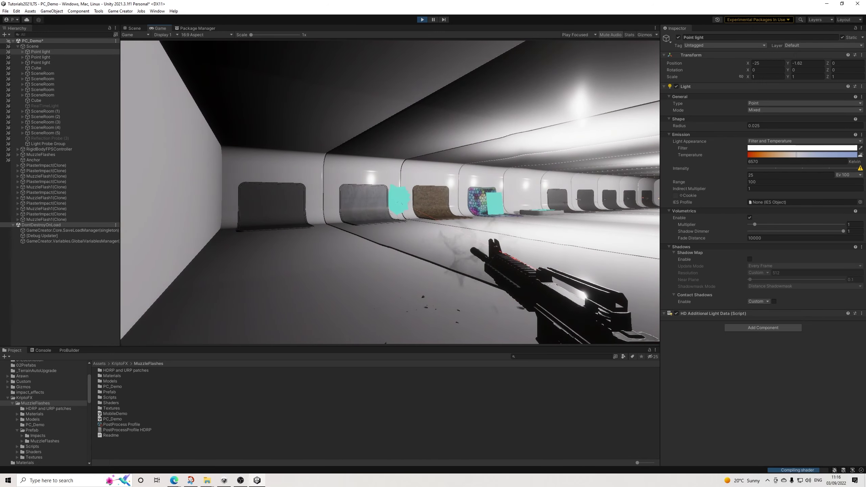
click(390, 192)
click(390, 192)
click(390, 192)
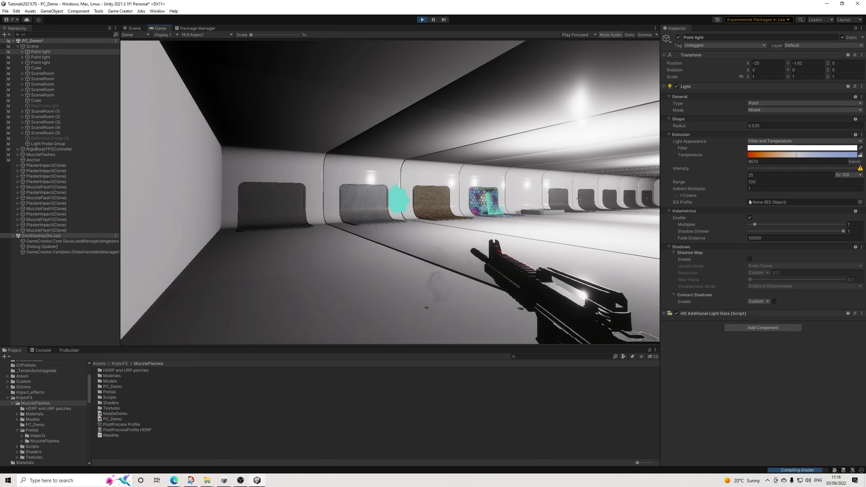
click(390, 192)
click(390, 192)
click(391, 192)
click(391, 192)
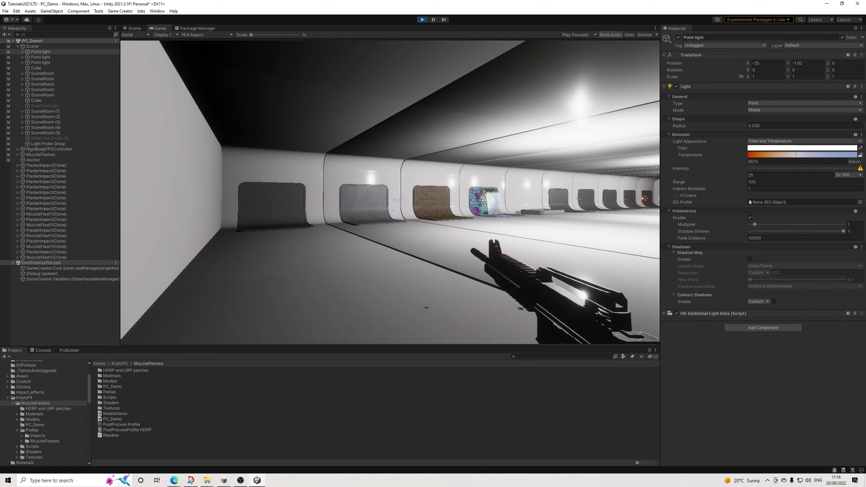
click(391, 192)
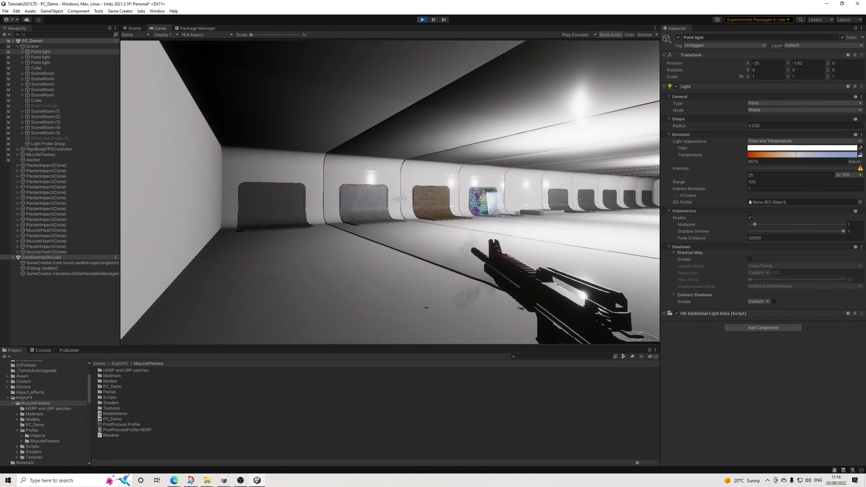
click(391, 192)
click(390, 192)
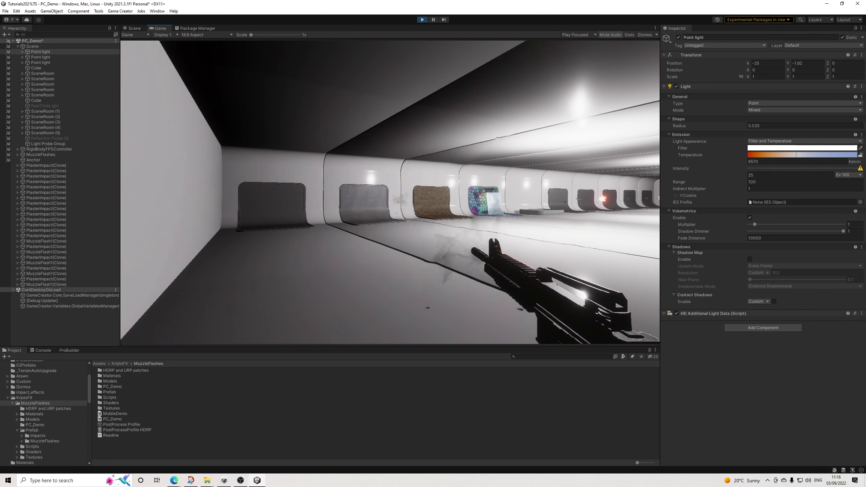
click(391, 192)
click(391, 192)
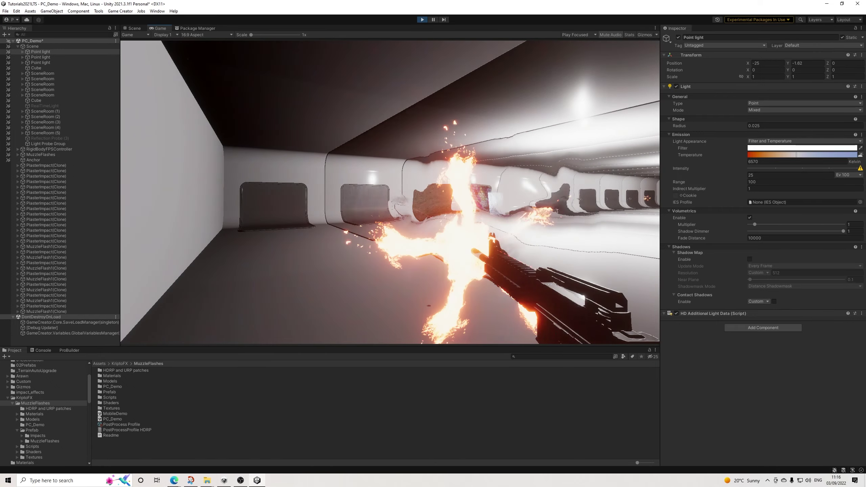
click(391, 192)
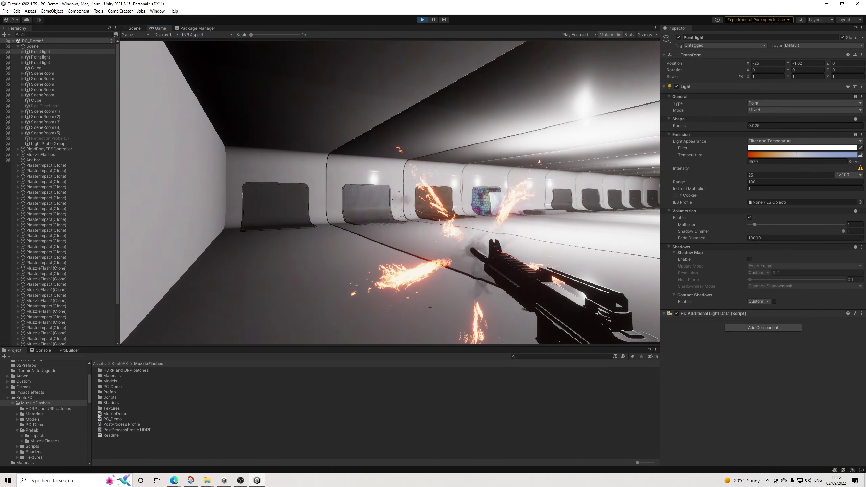
click(390, 192)
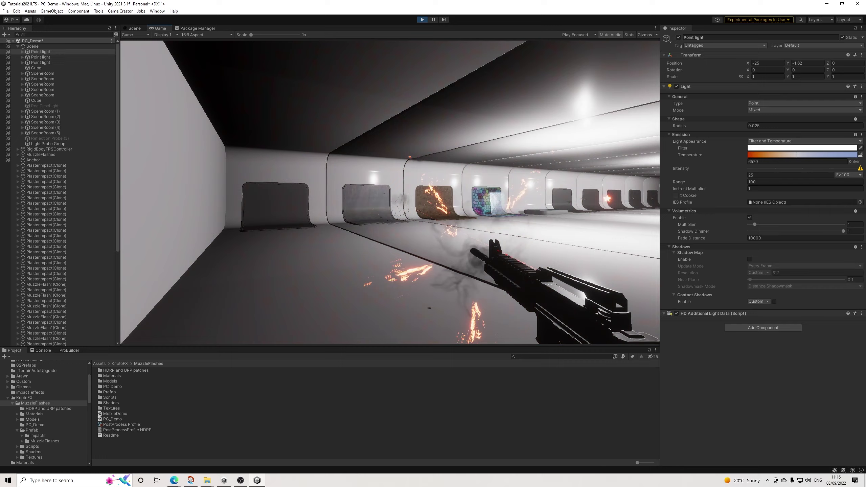
click(390, 192)
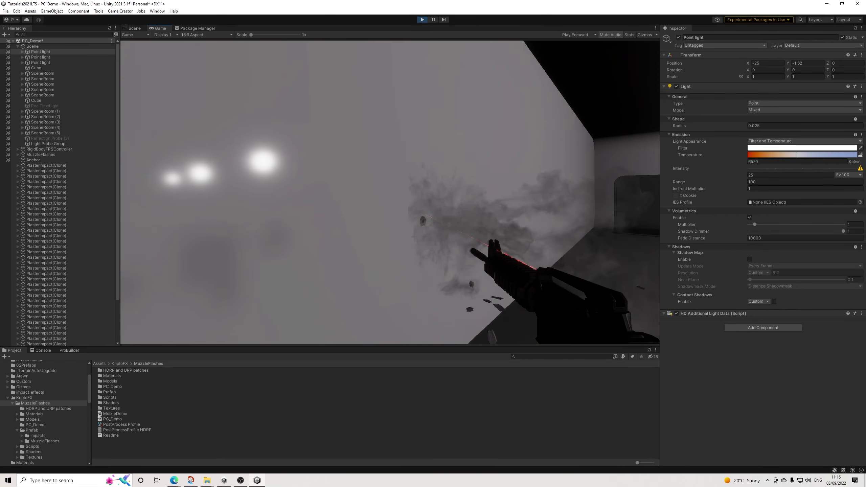
click(390, 193)
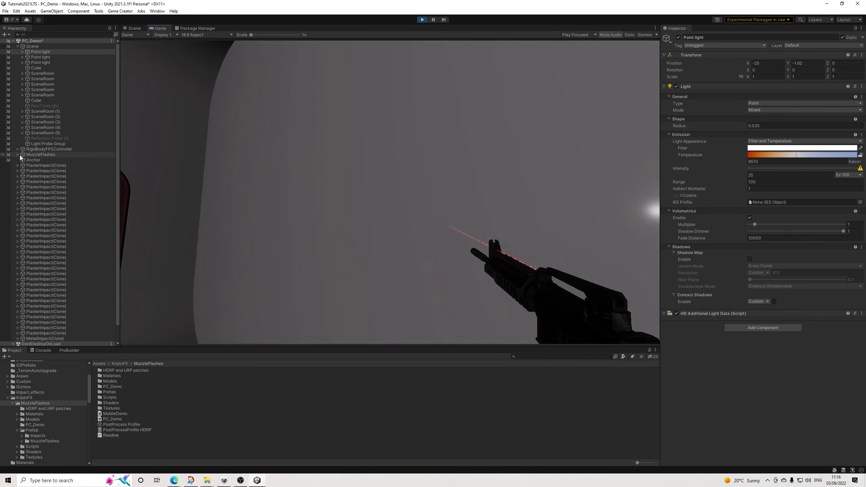
Inspect MuzzleFlash1 and MuzzleFlash2 in the running scene's MuzzleFlashes group and read the KriptoFX Readme for setup instructions
click(19, 155)
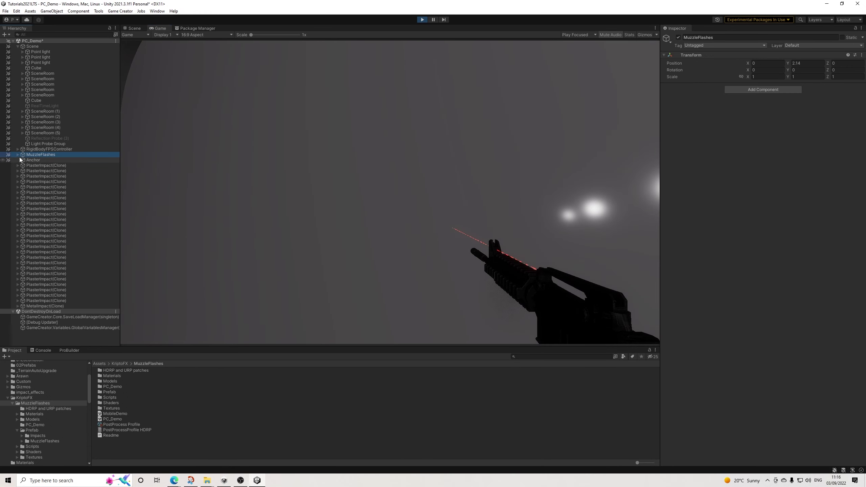
click(18, 155)
click(50, 161)
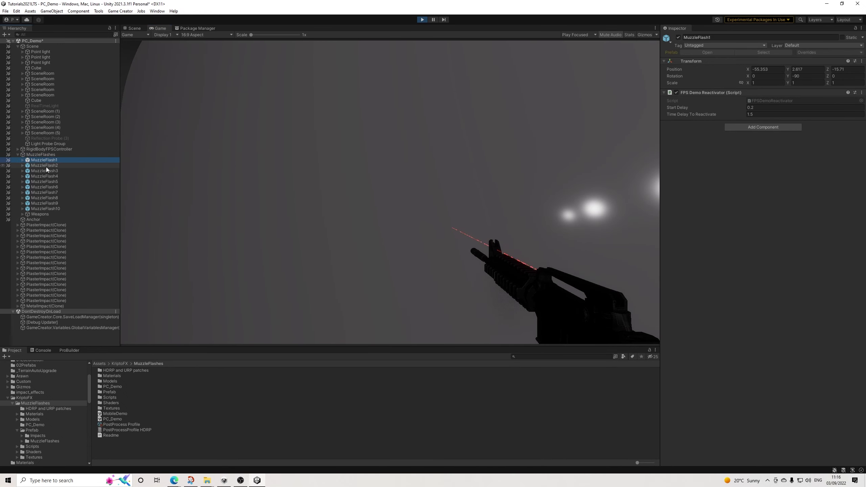
click(46, 166)
click(36, 47)
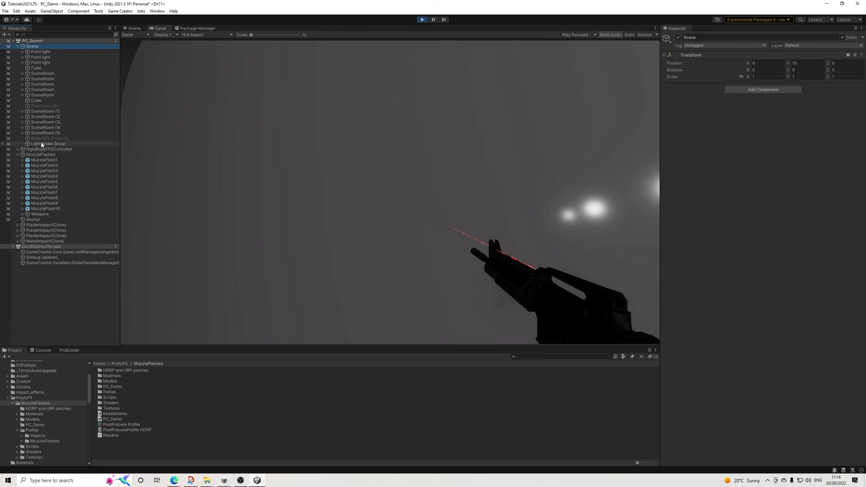
click(111, 436)
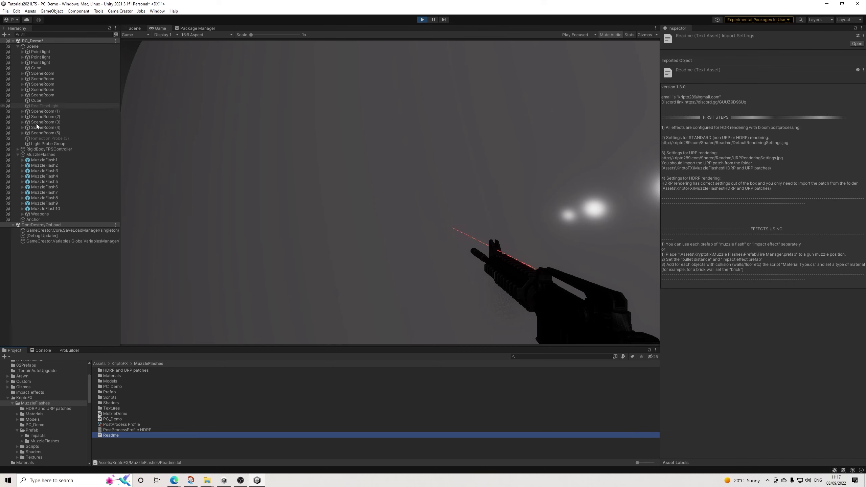
click(47, 164)
Walk through the running demo to the far alcoves and watch the mounted rifles' muzzle flashes along the first row
click(133, 157)
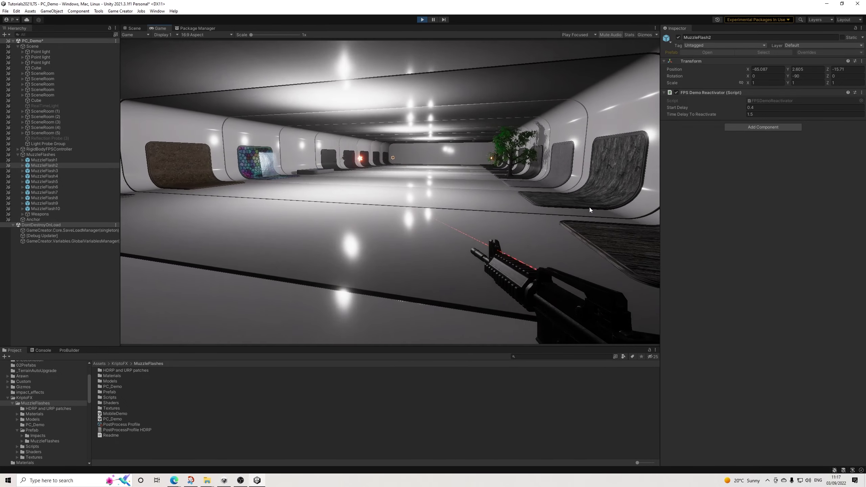
key(w)
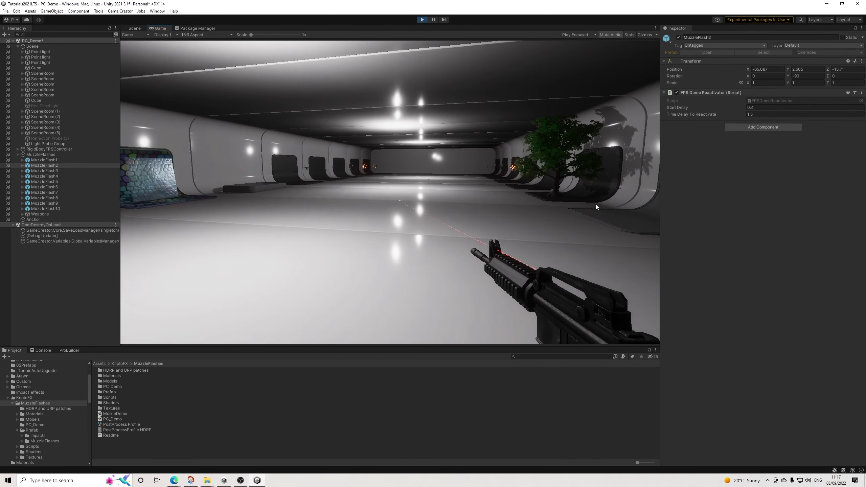
key(w)
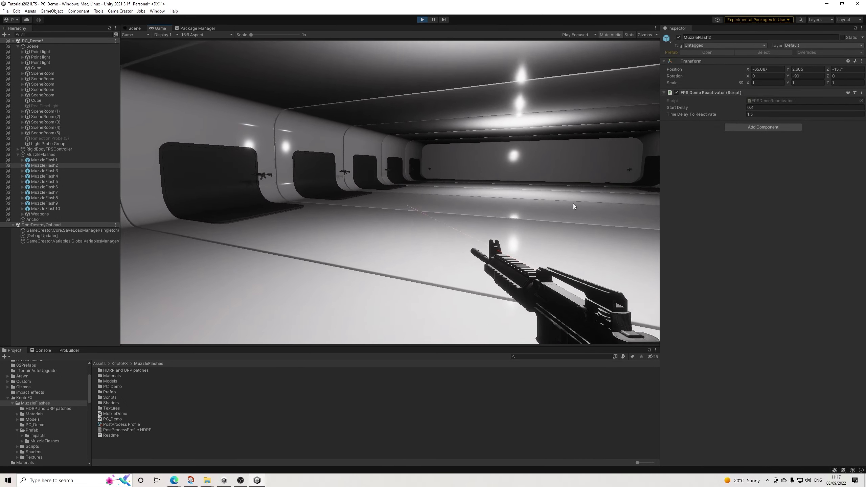
key(w)
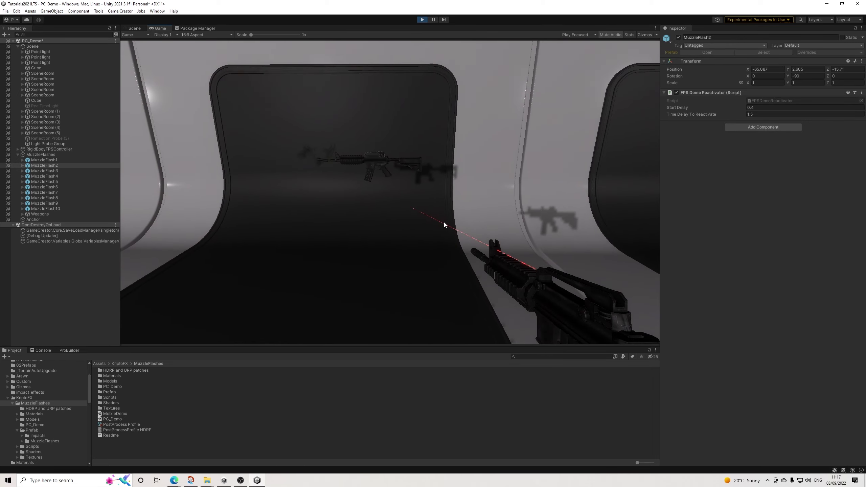
key(w)
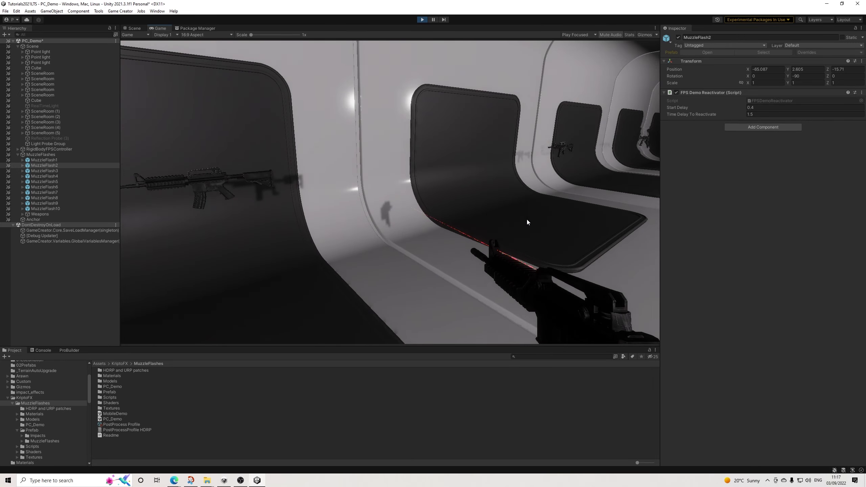
key(w)
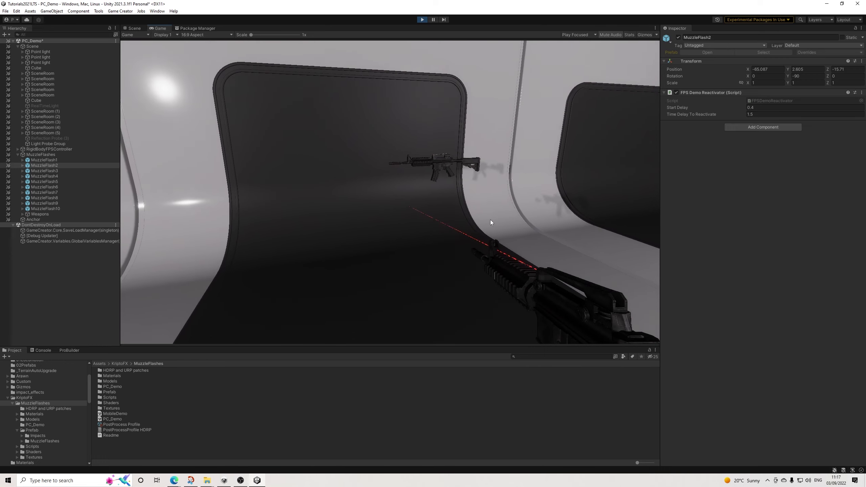
key(w)
key(w)
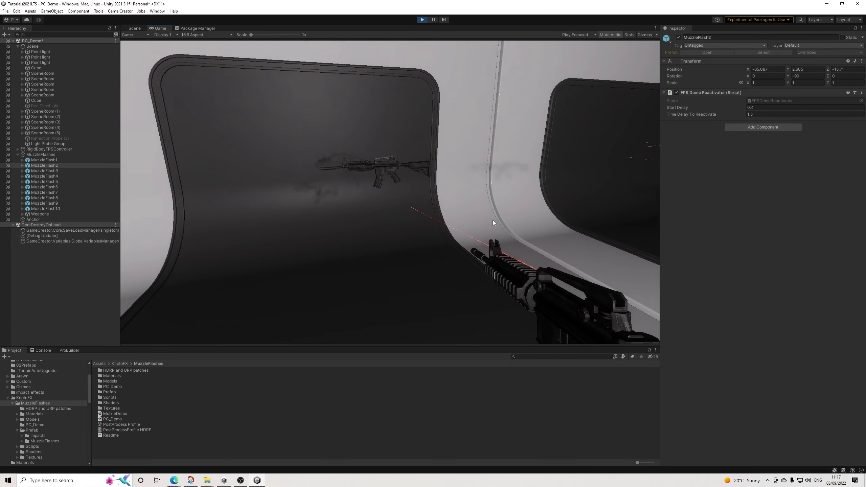
key(w)
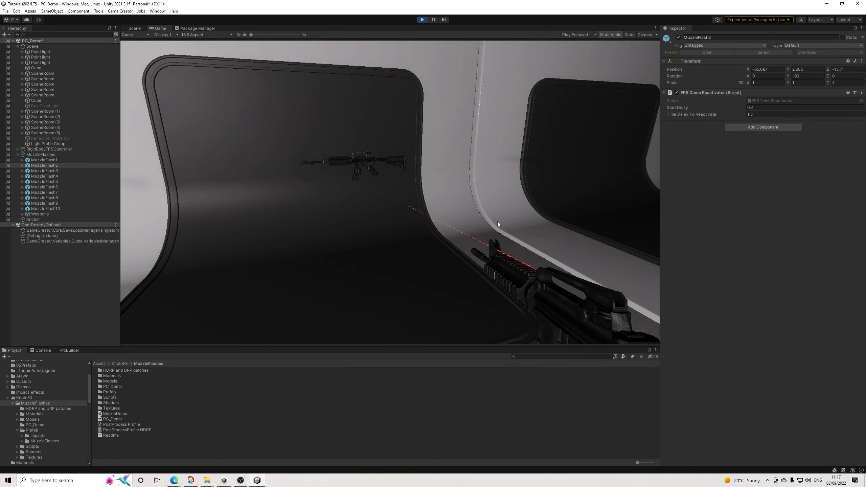
key(w)
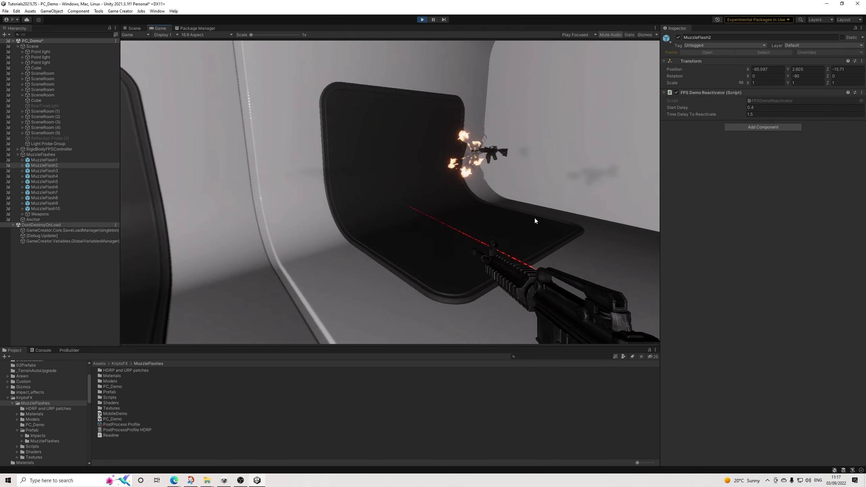
key(w)
Cross to the opposite row of mounted rifles, preview their muzzle flashes alcove by alcove, and return towards the first row
key(s)
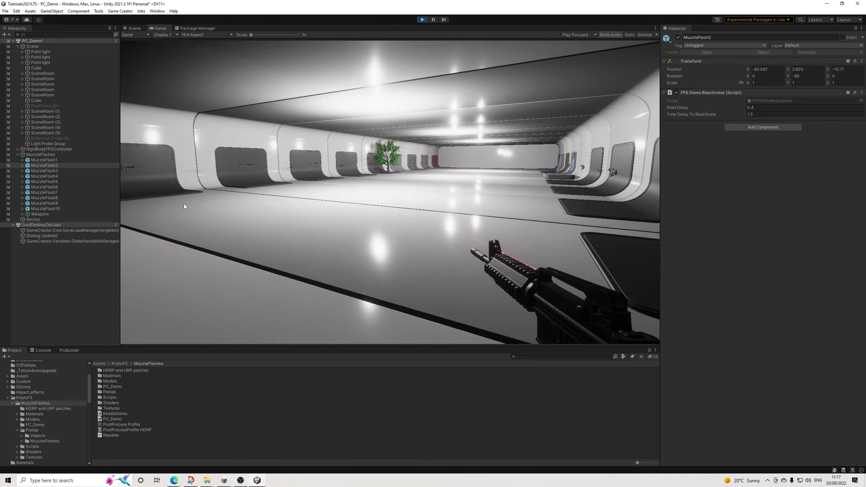
key(w)
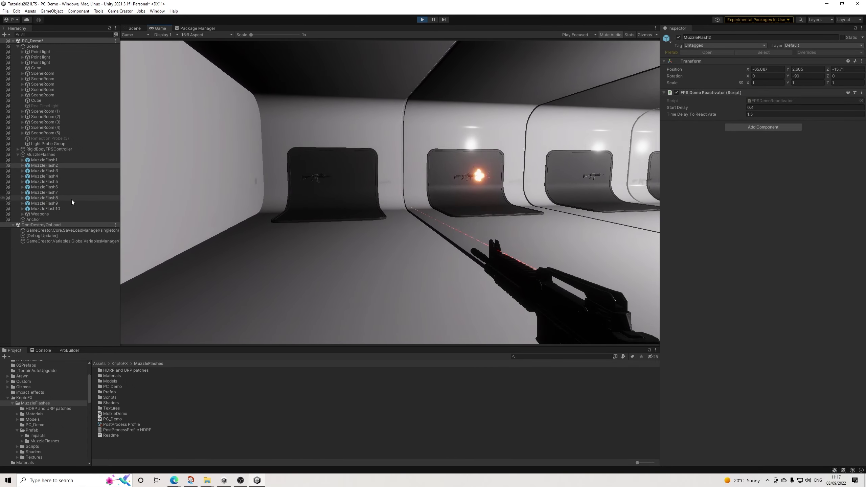
key(w)
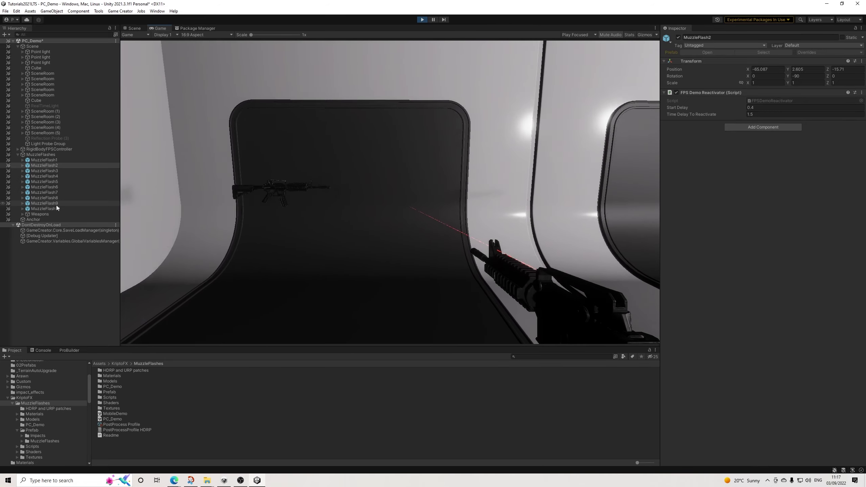
key(w)
key(w)
key(d)
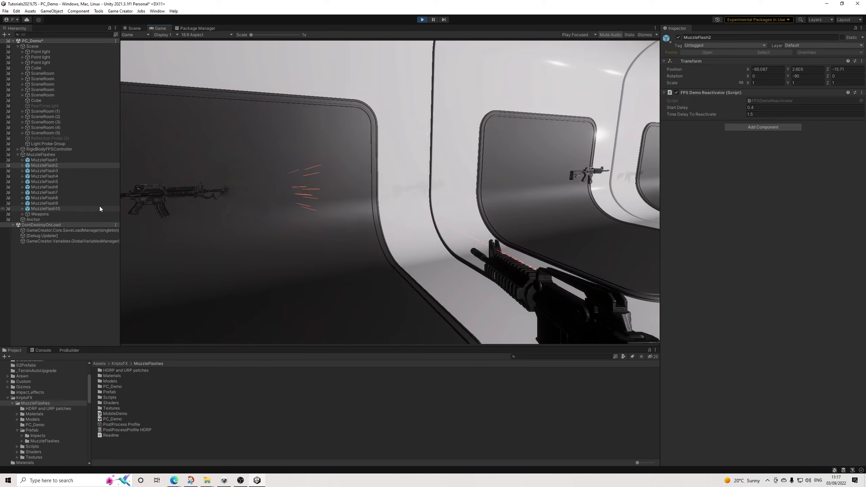
key(w)
key(d)
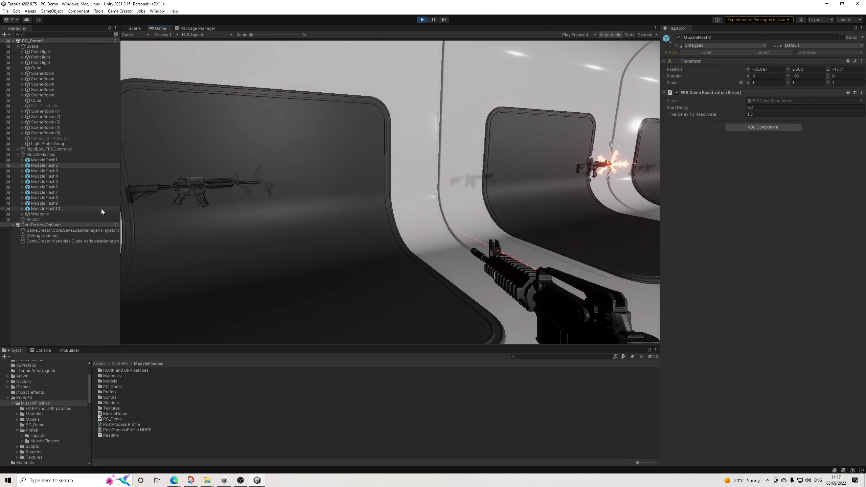
key(w)
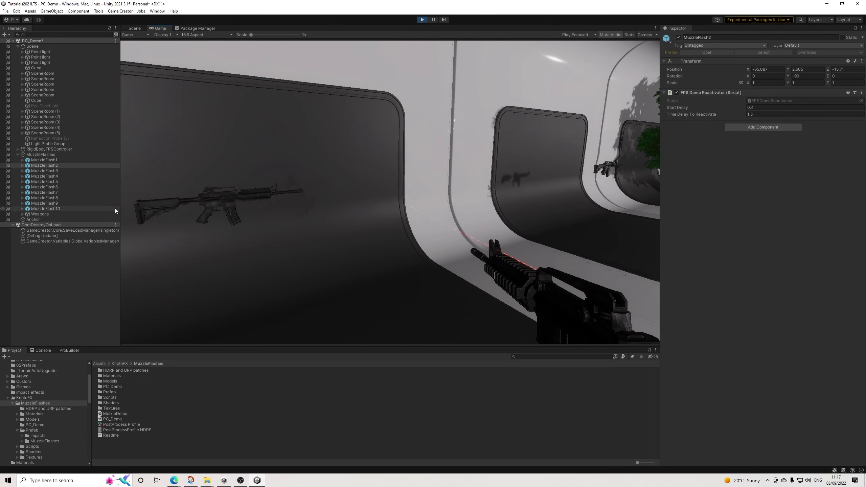
key(w)
key(d)
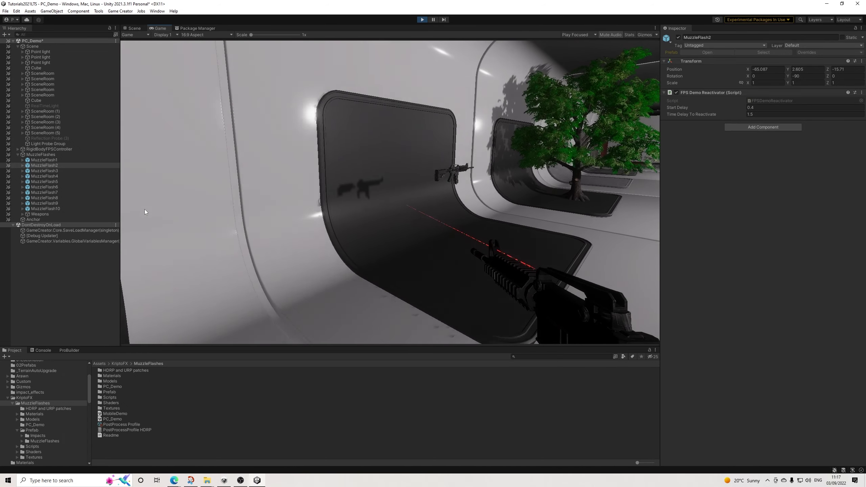
key(w)
key(d)
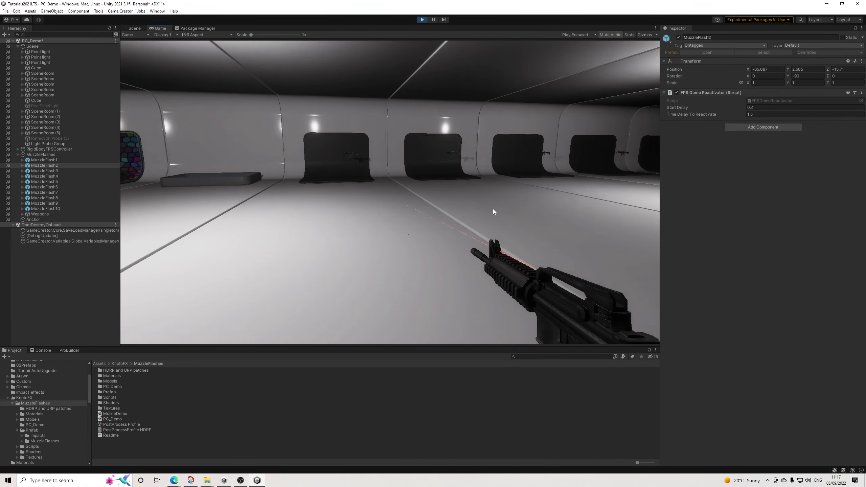
key(w)
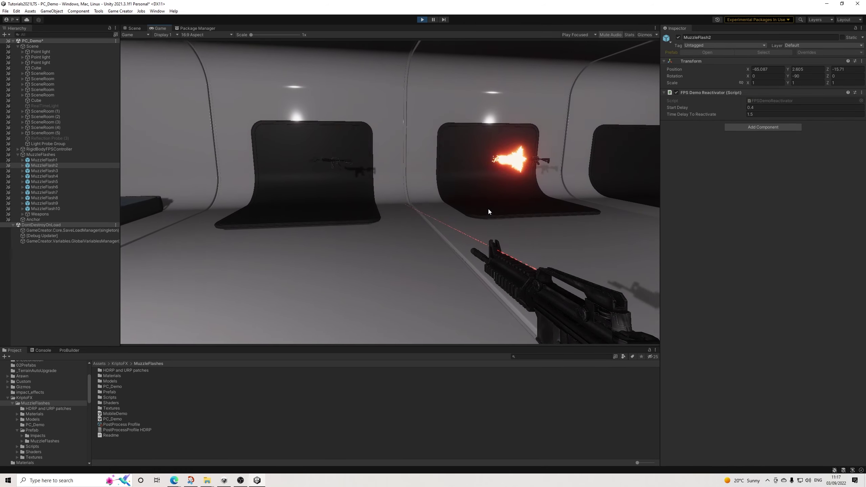
Toggle MuzzleFlash2 off and on in the running demo to identify its mounted rifle, and stop the scene
key(w)
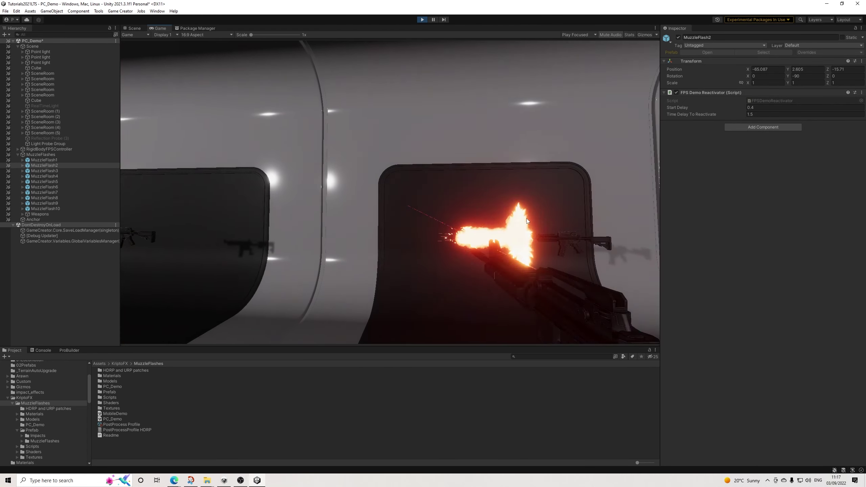
key(s)
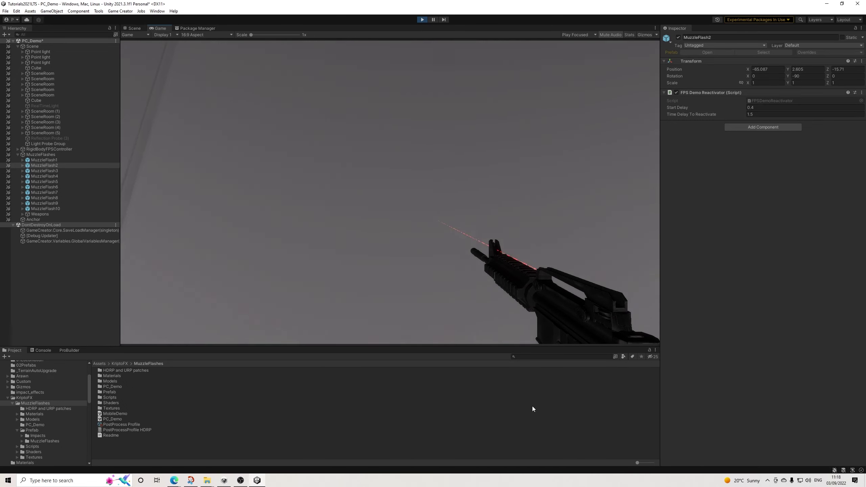
click(532, 408)
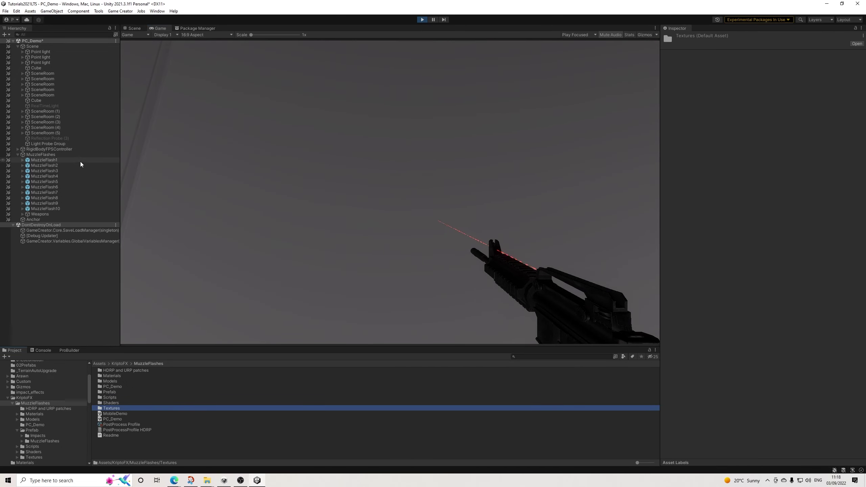
click(44, 166)
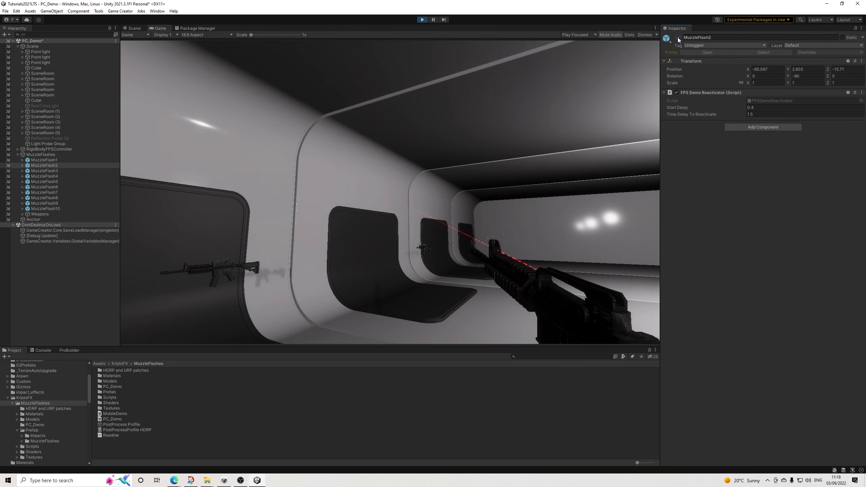
click(679, 38)
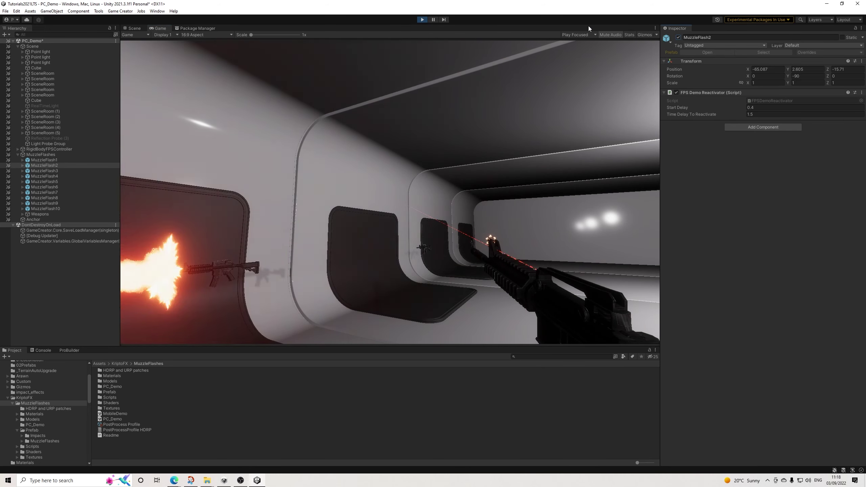
click(424, 20)
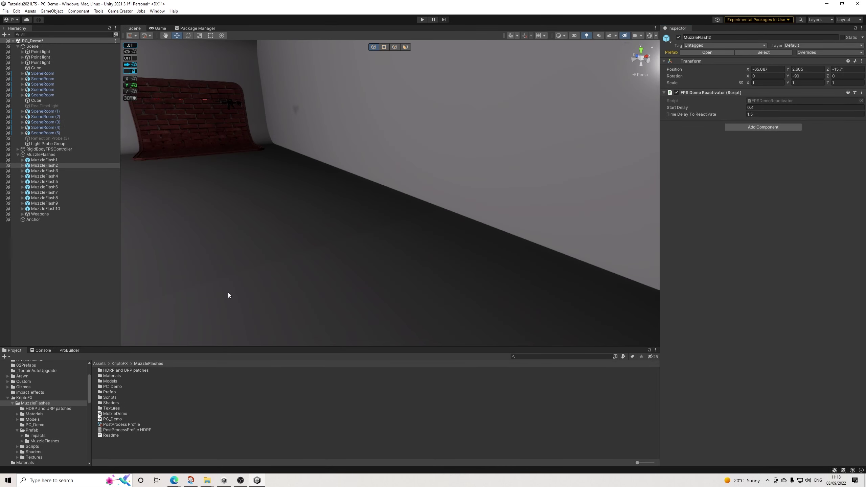
Open the BulletsBasic ammo asset in the ShooterExample OneHanded weapons folder
scroll(37, 416, down, 10)
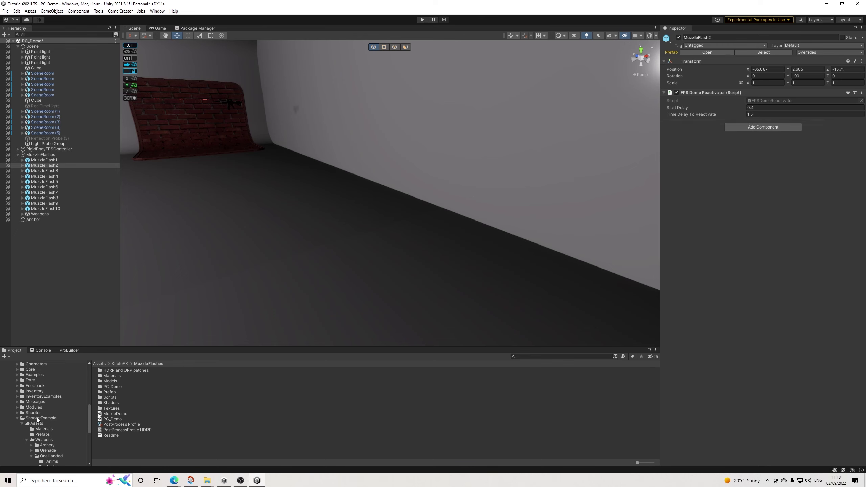
right_drag(288, 235, 158, 339)
scroll(48, 425, down, 3)
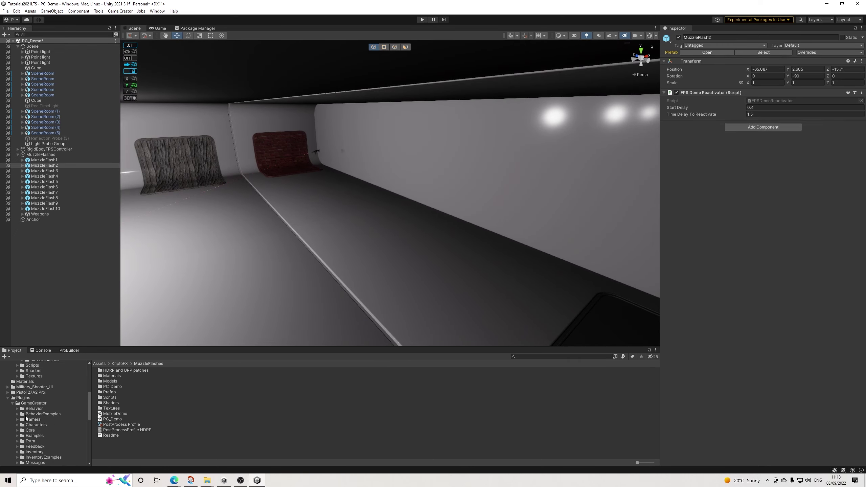
scroll(57, 434, down, 5)
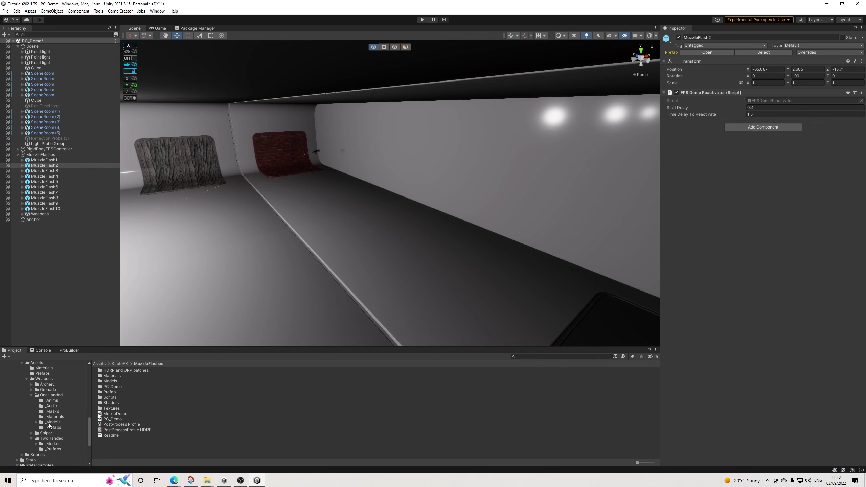
click(51, 397)
click(121, 403)
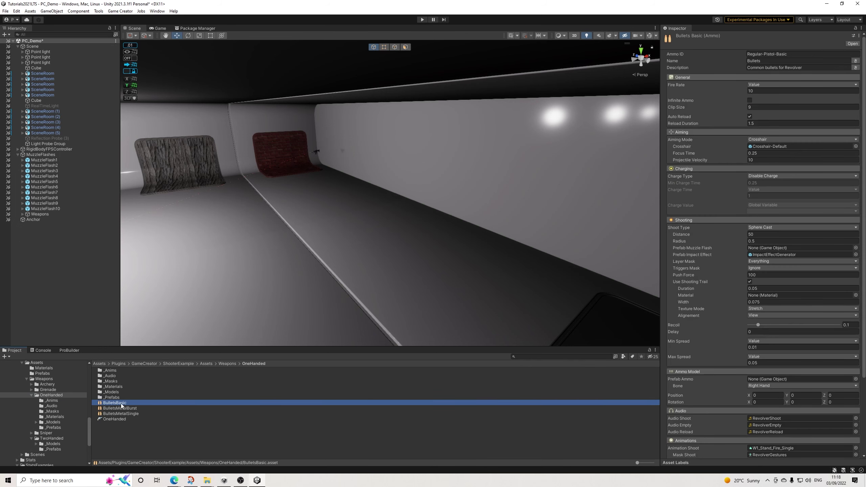
Assign the non-mobile KriptoFX MuzzleFlash2 prefab as the BulletsBasic muzzle flash
click(856, 249)
drag(592, 243, 281, 112)
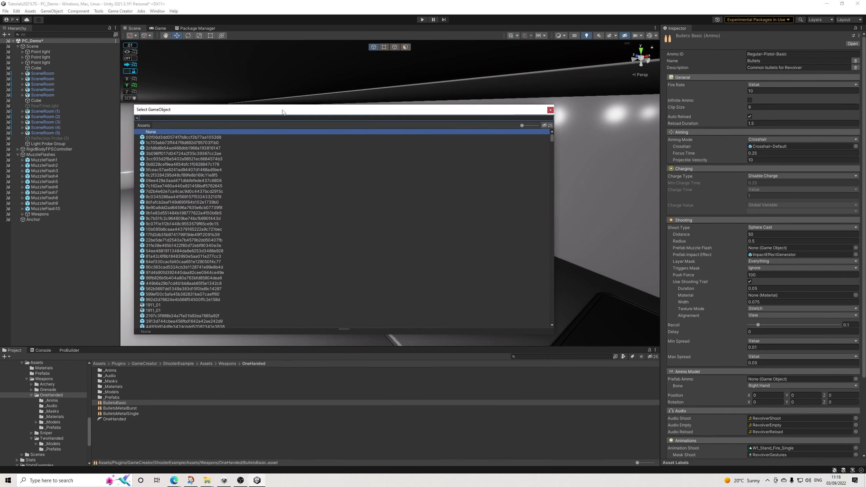
text(muzz)
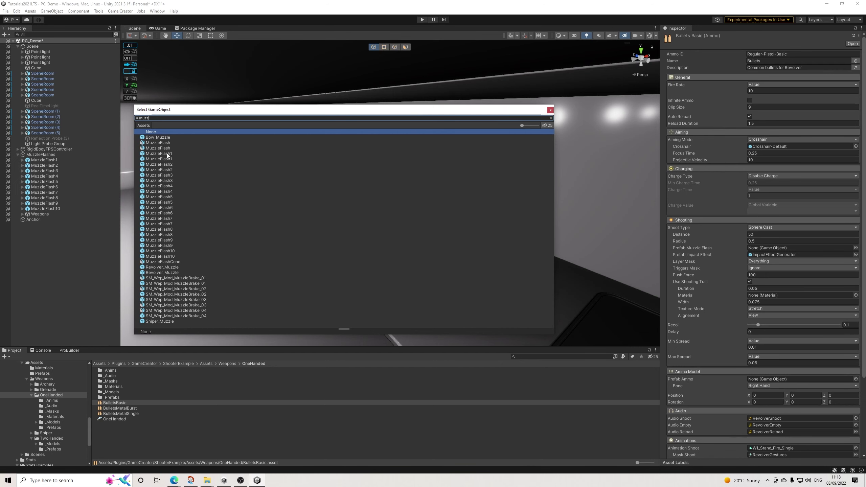
click(167, 153)
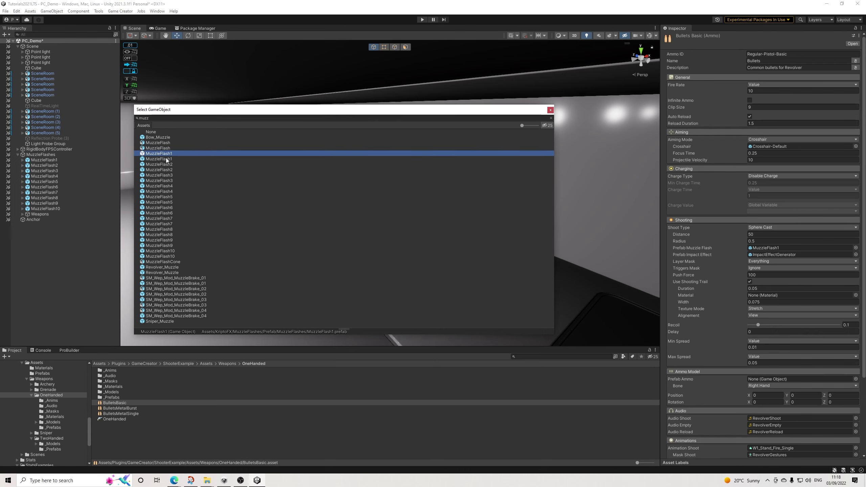
click(171, 160)
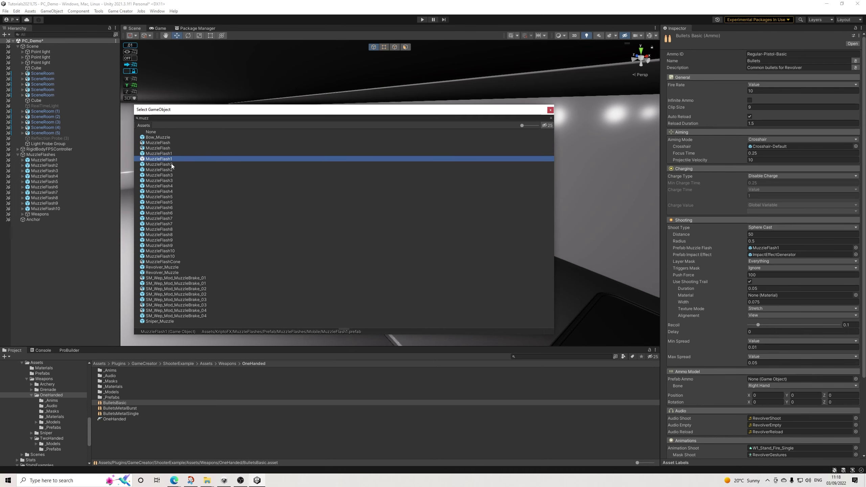
click(175, 166)
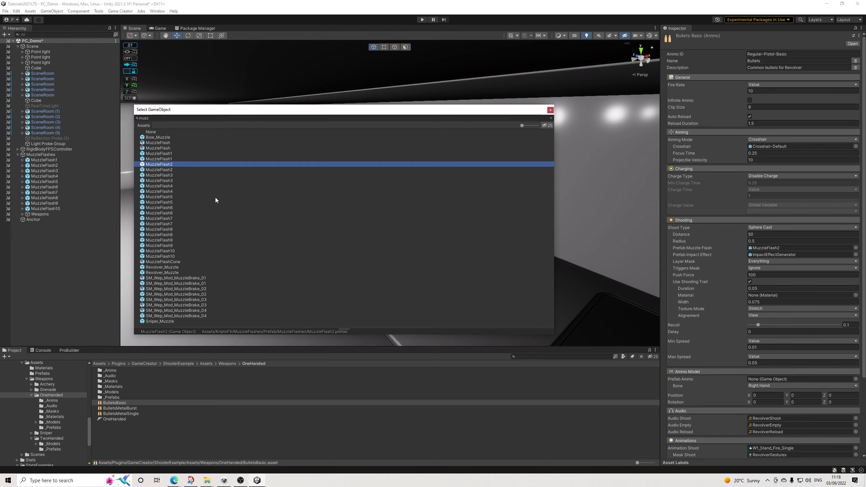
click(172, 169)
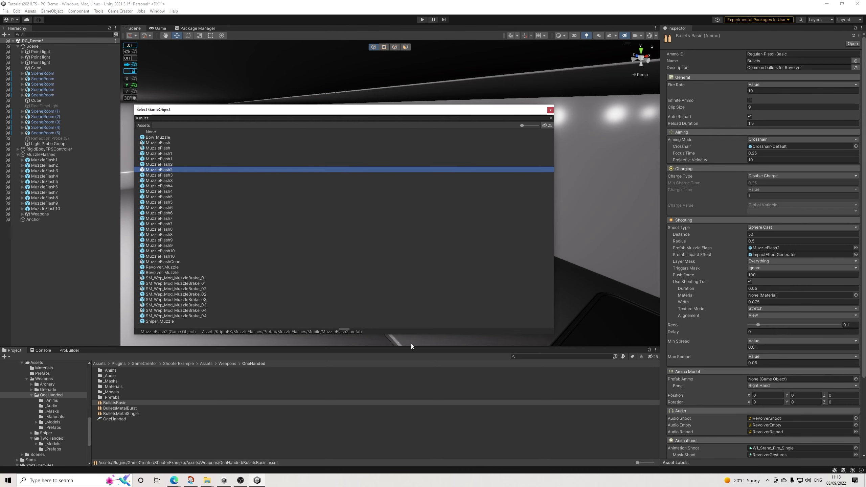
key(Up)
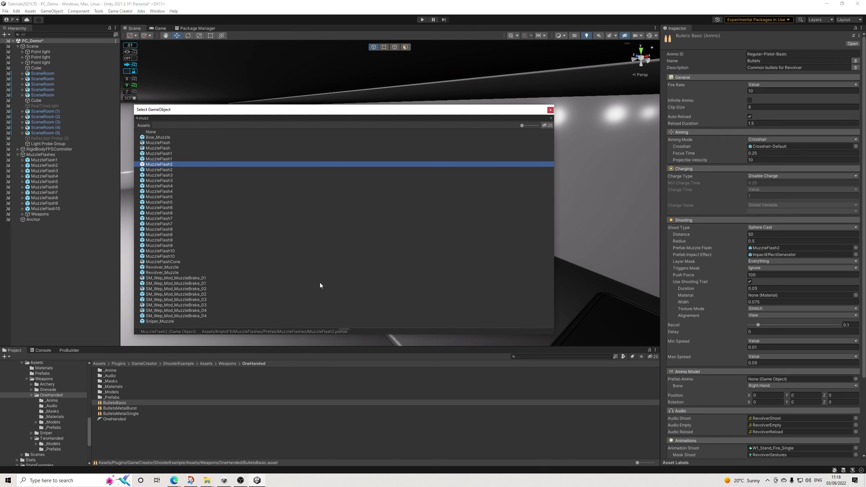
key(Return)
Set the muzzle flash prefab of the BulletsMetalBurst ammo to the non-mobile KriptoFX MuzzleFlash2
click(132, 408)
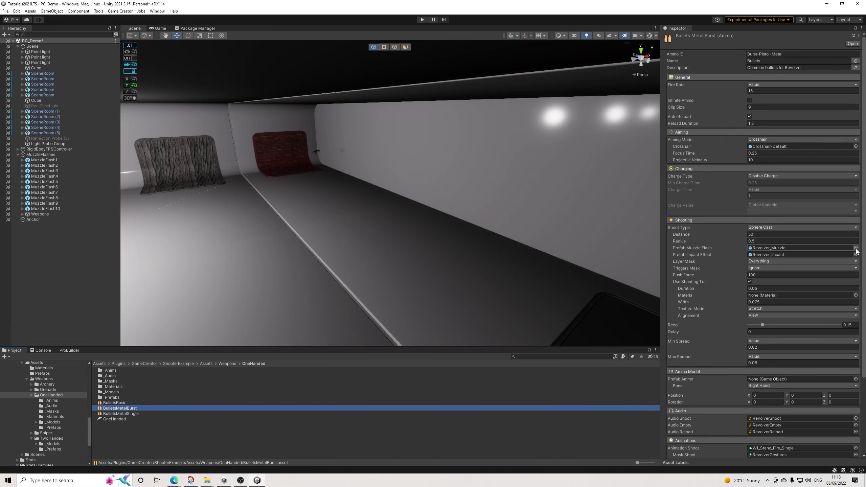
click(856, 248)
text(mu\lw)
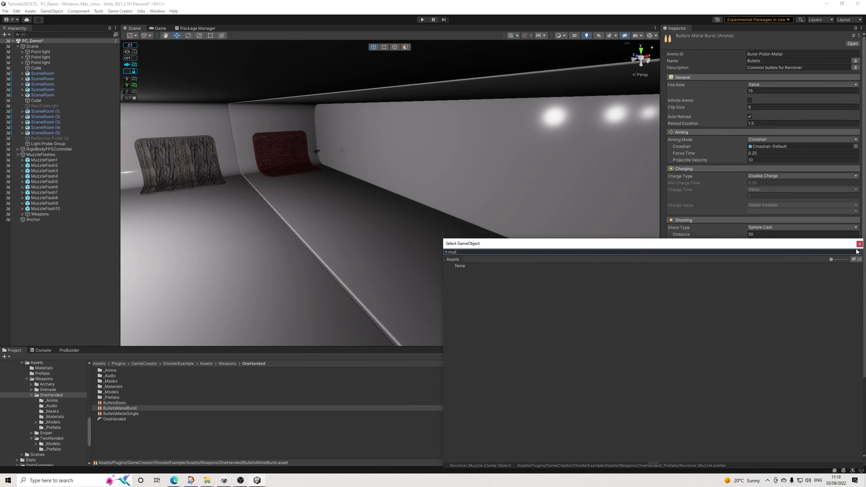
text(l)
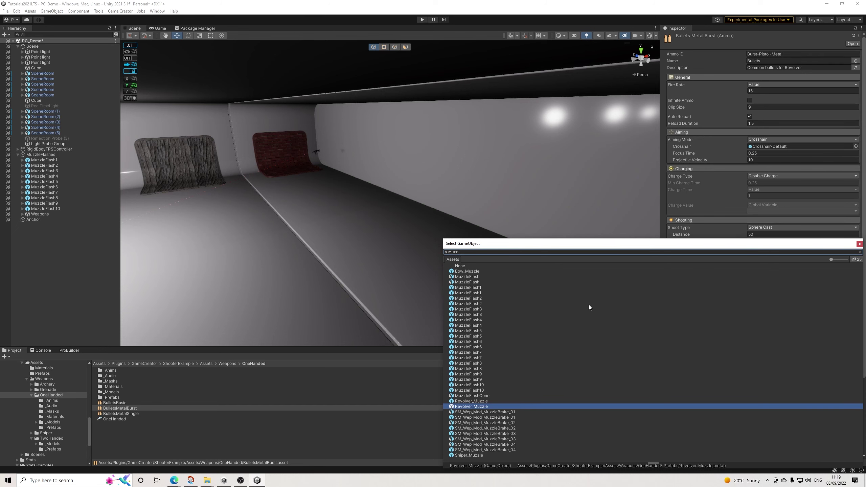
click(481, 299)
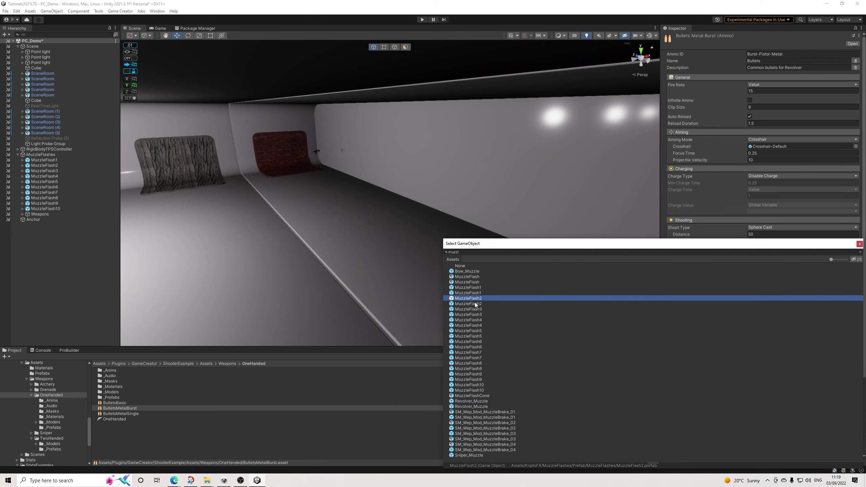
click(475, 303)
click(478, 299)
click(860, 243)
Set the impact effect prefab of the BulletsMetalBurst ammo to ImpactEffectGenerator
click(859, 259)
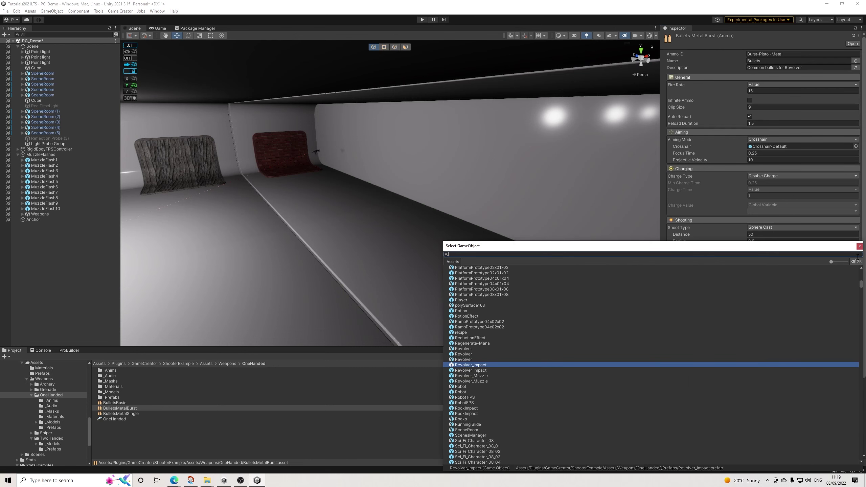
text(impact)
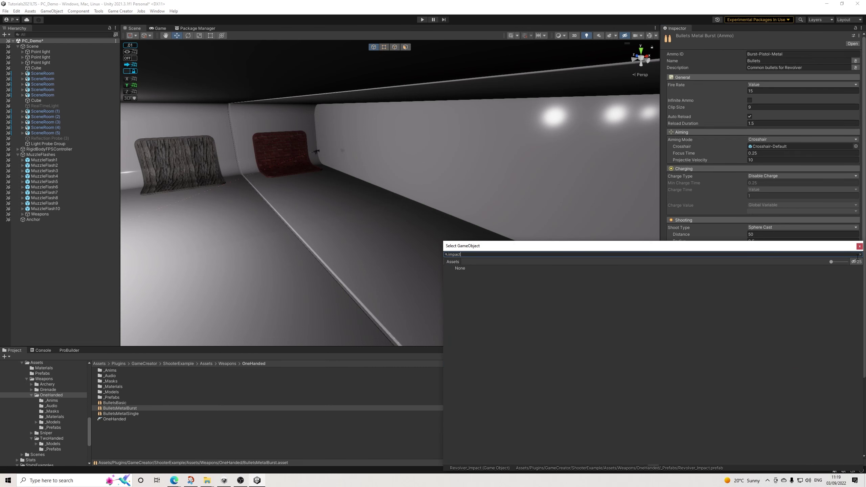
click(488, 322)
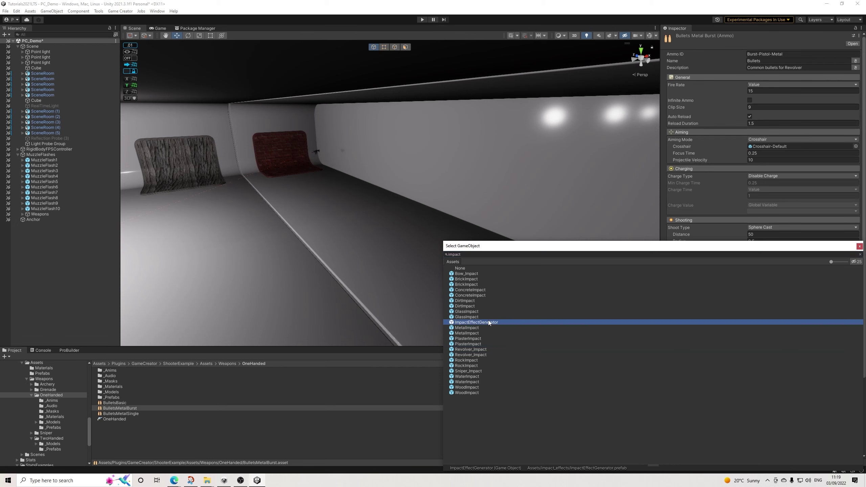
click(859, 246)
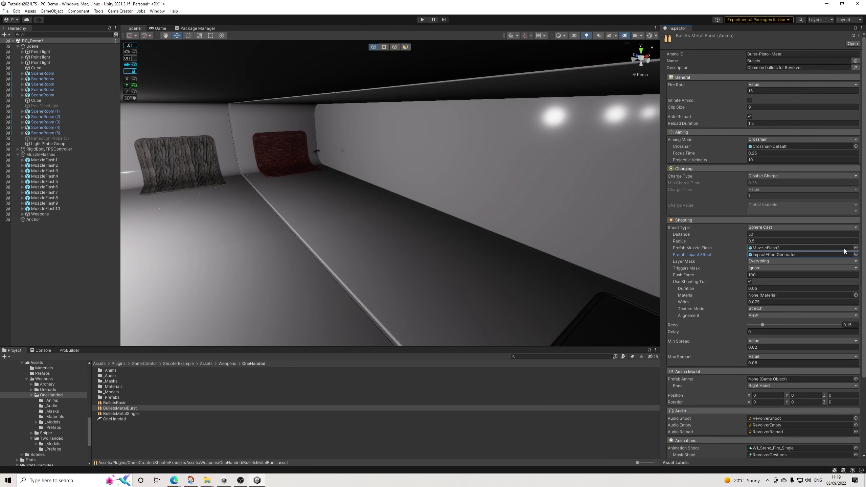
click(123, 408)
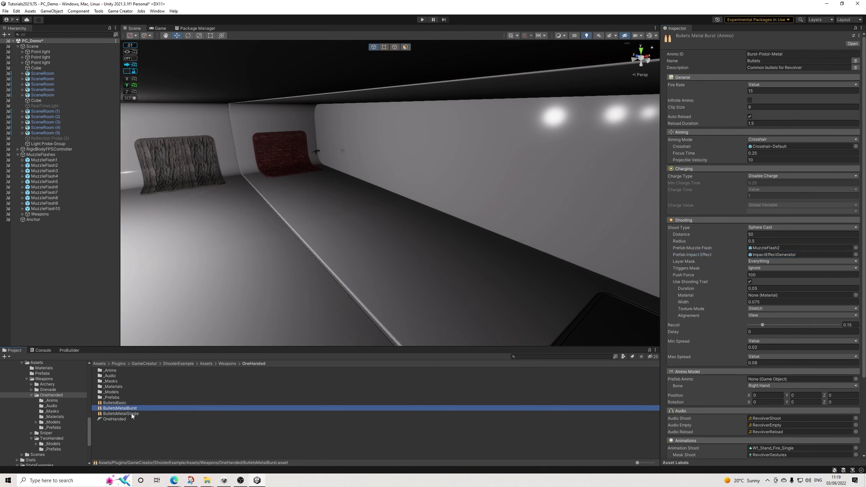
Set the muzzle flash prefab of the BulletsMetalSingle ammo to the non-mobile KriptoFX MuzzleFlash2
click(131, 414)
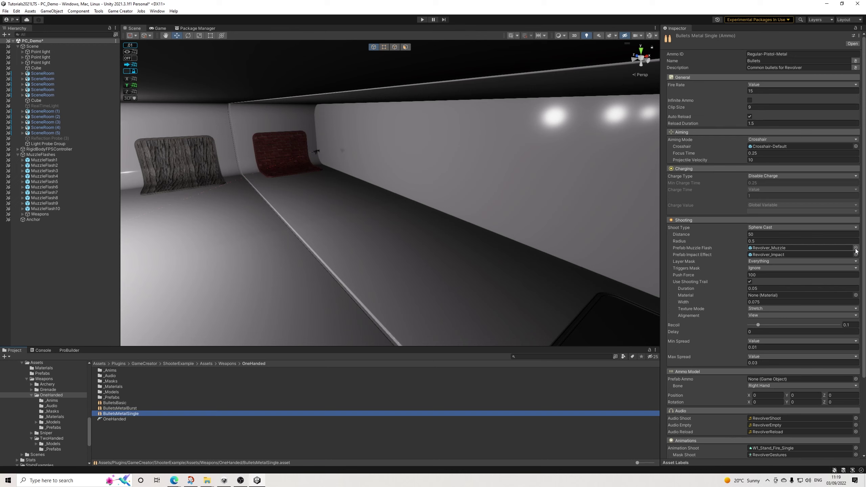
click(856, 248)
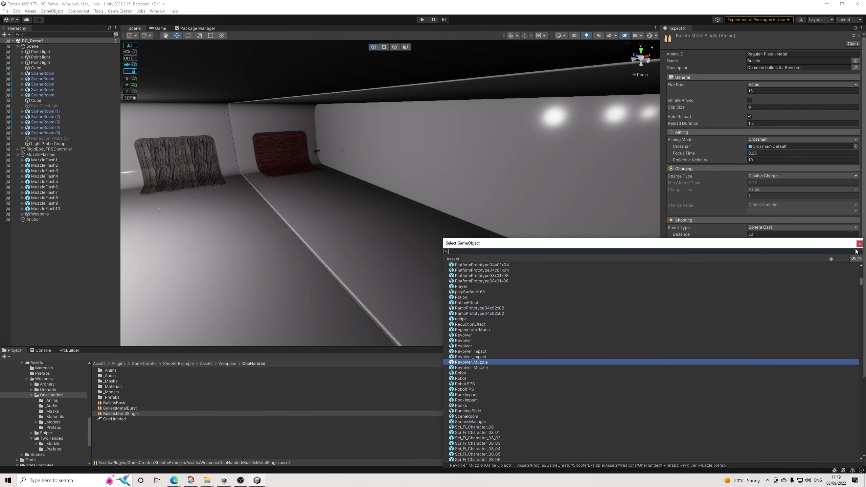
text(muzl)
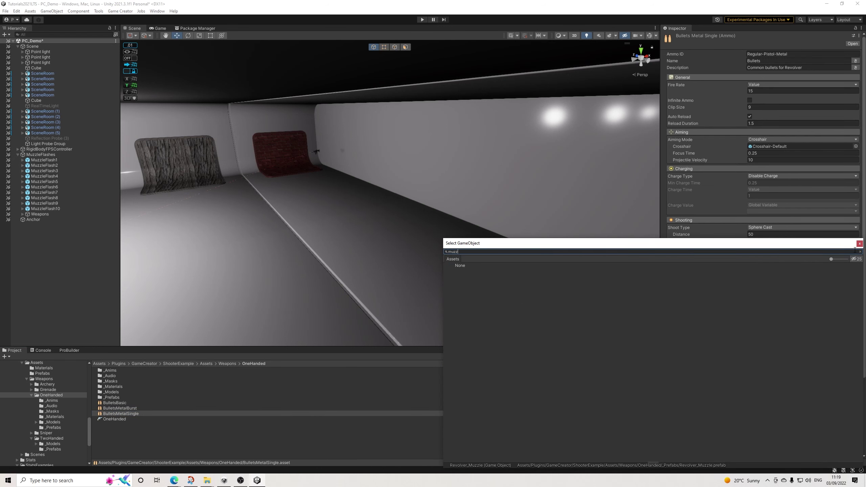
click(481, 298)
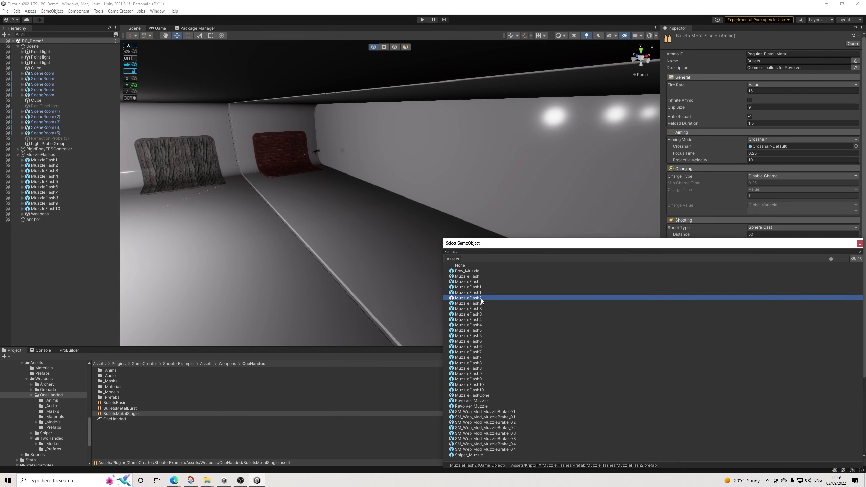
double_click(481, 298)
Set the impact effect prefab of the BulletsMetalSingle ammo to ImpactEffectGenerator
click(856, 254)
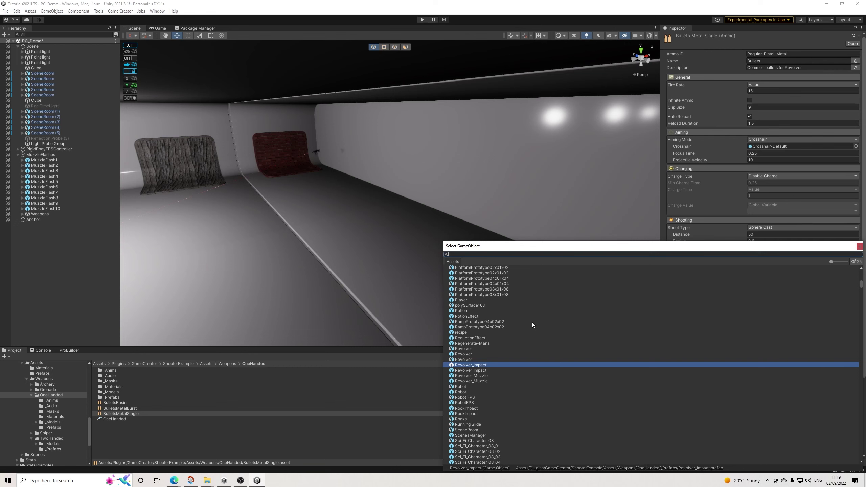
text(impact)
key(Up)
key(Up)
key(Up)
key(Up)
key(Up)
key(Return)
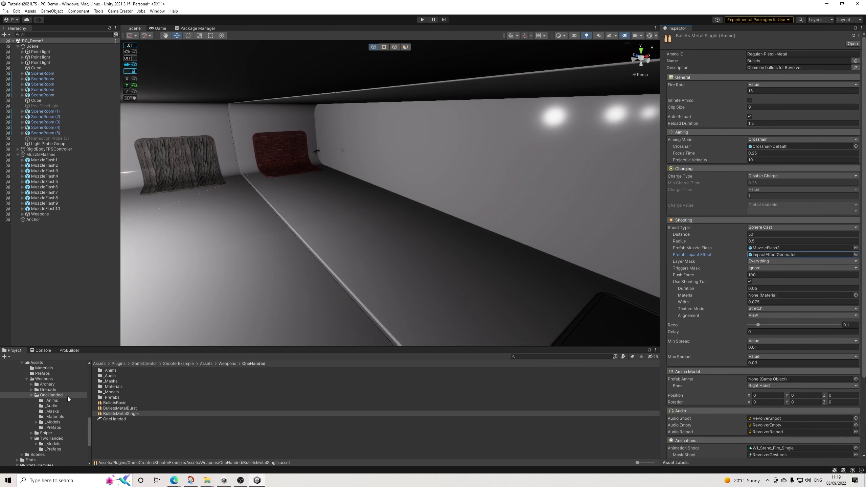
click(137, 411)
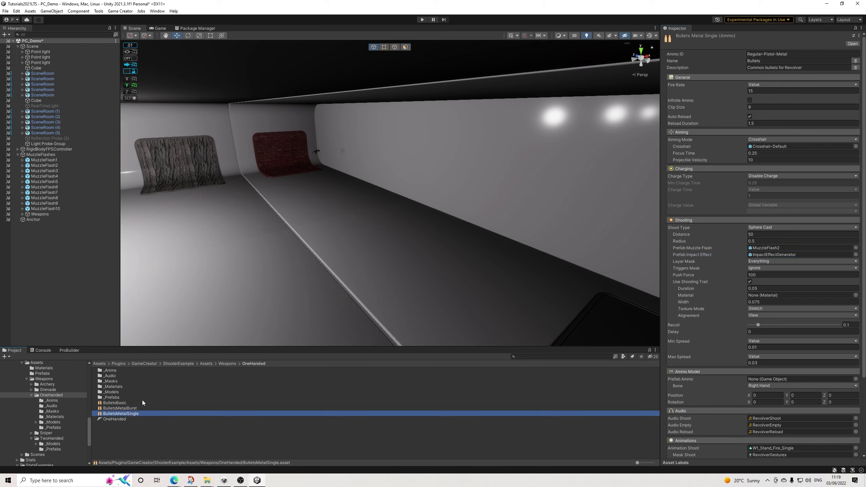
Set the impact effect prefab of the AmmoBasicSingle ammo in the TwoHanded weapons folder to ImpactEffectGenerator
click(47, 439)
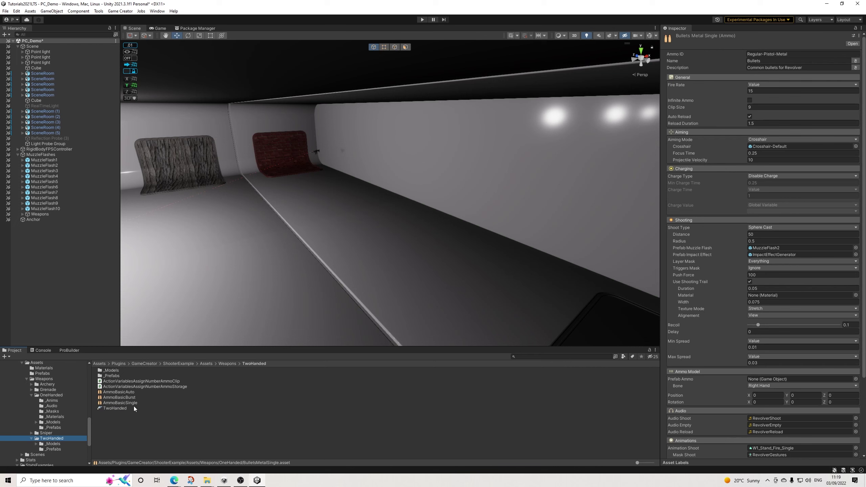
click(129, 403)
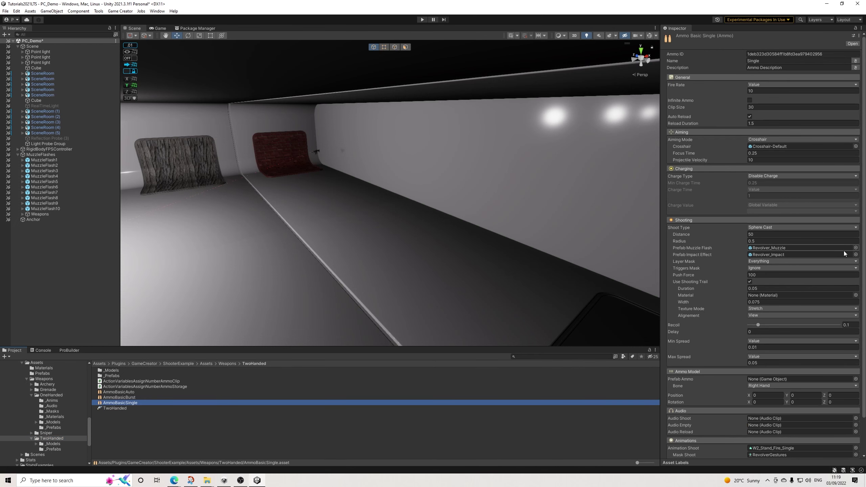
click(856, 255)
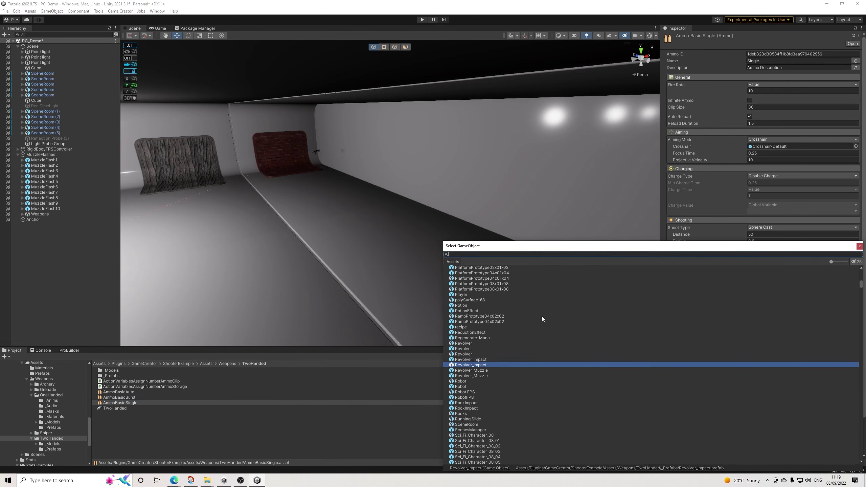
text(impact)
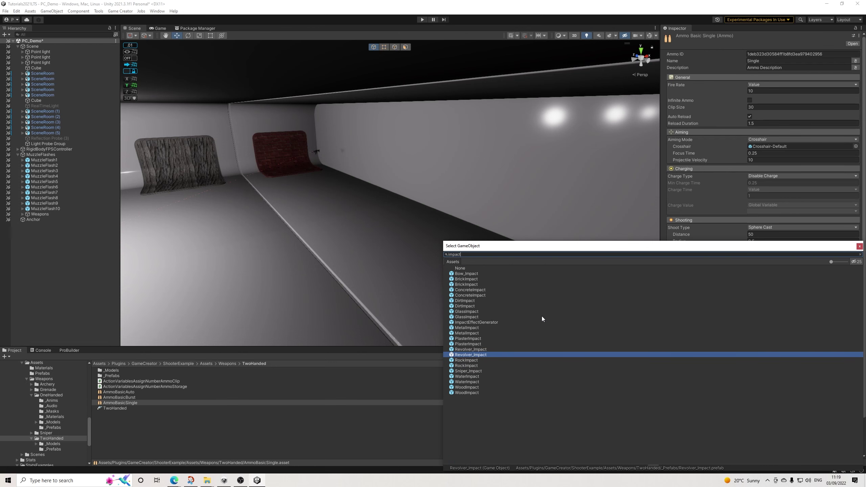
key(Up)
key(Up)
key(Up)
key(Up)
key(Up)
key(Up)
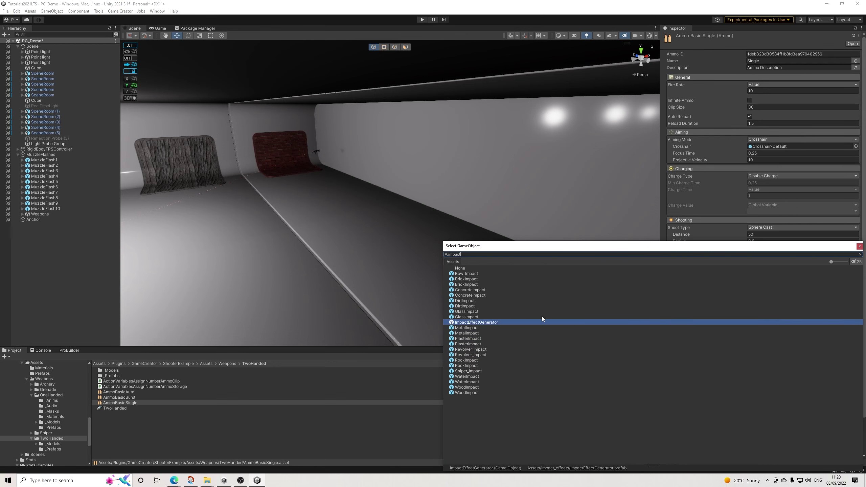
key(Return)
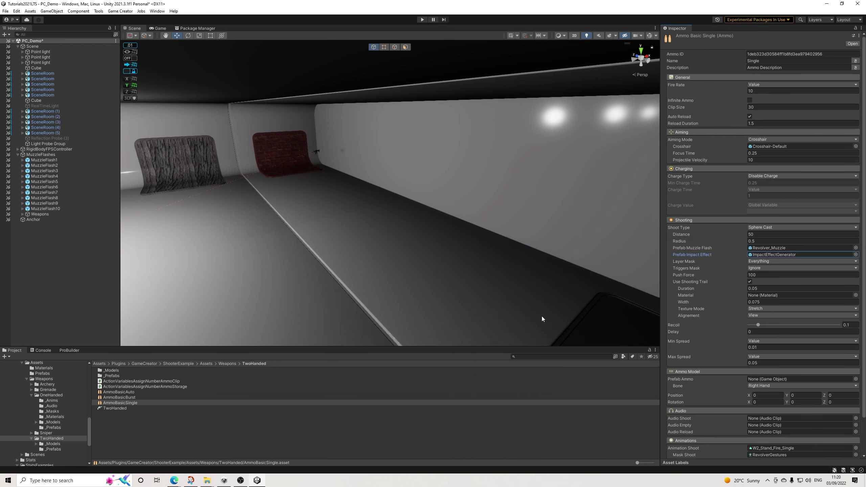
Set the muzzle flash prefab of the AmmoBasicSingle ammo to the non-mobile KriptoFX MuzzleFlash1
click(857, 251)
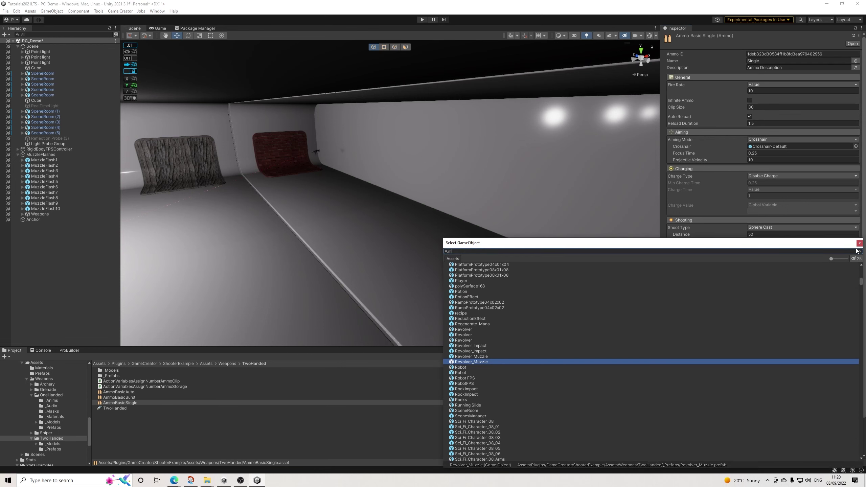
text(muzz)
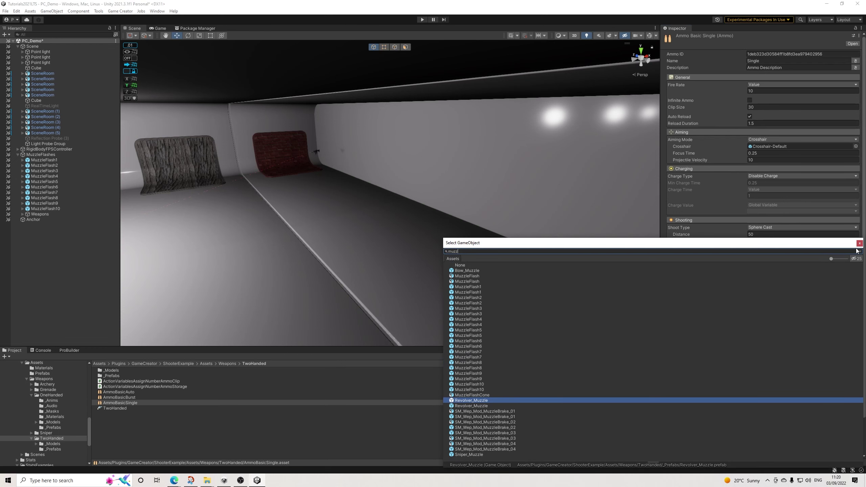
click(472, 287)
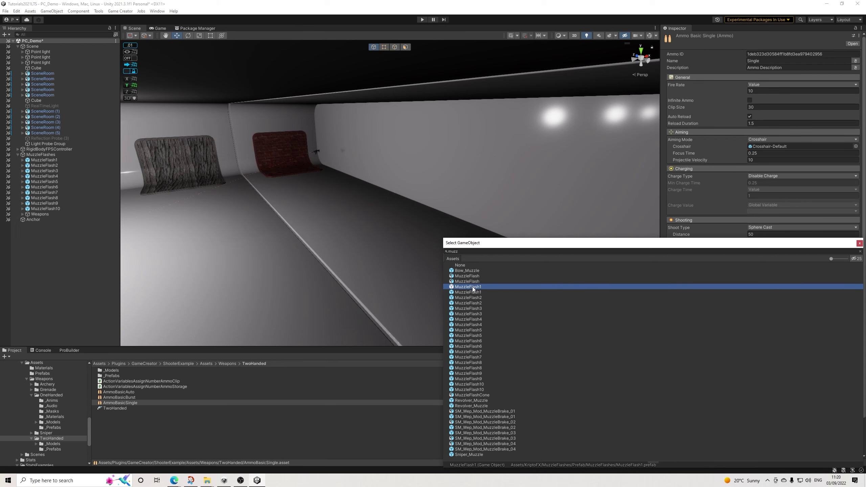
double_click(473, 287)
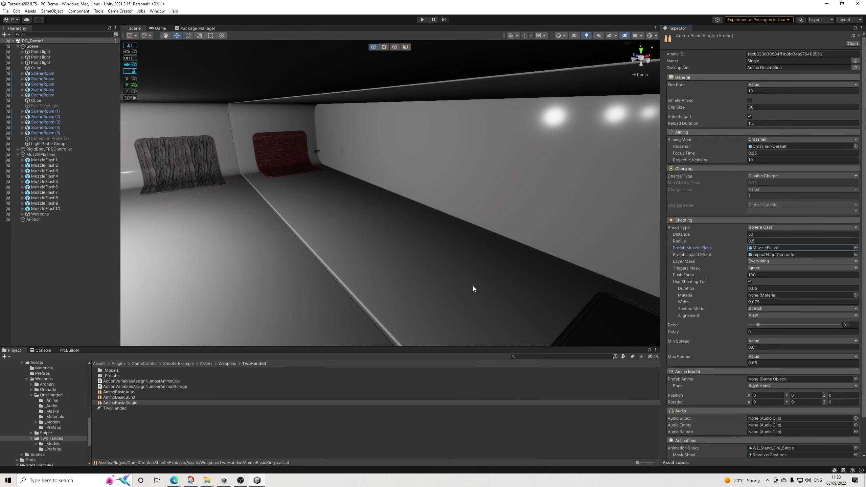
Set the impact effect prefab of the AmmoBasicBurst ammo to ImpactEffectGenerator
click(127, 397)
click(856, 255)
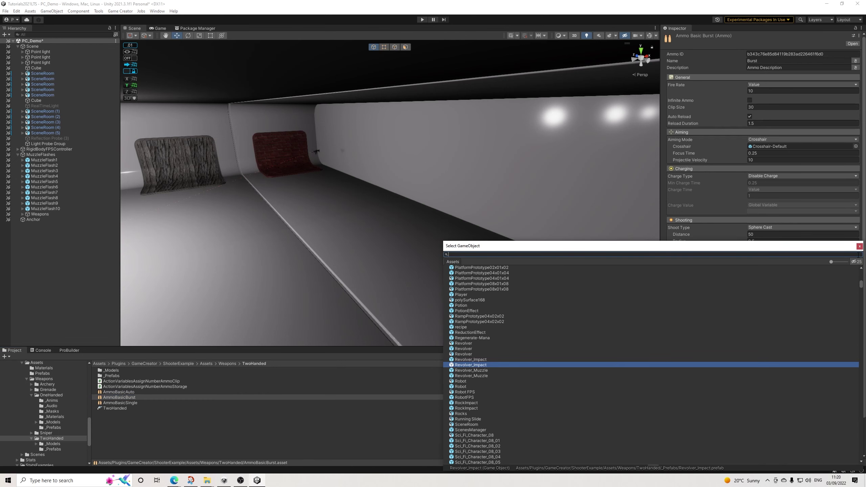
text(impac)
key(Up)
key(Up)
key(Up)
key(Up)
key(Up)
key(Up)
key(Return)
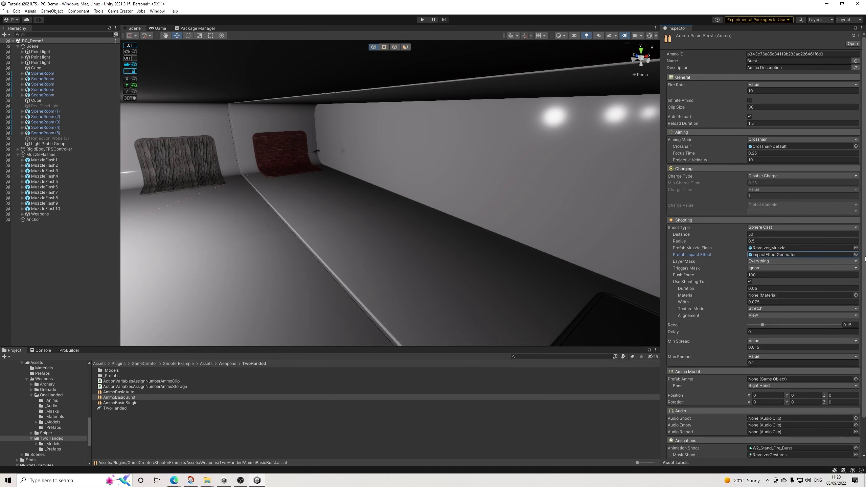
Set the muzzle flash prefab of the AmmoBasicBurst ammo to MuzzleFlash1
click(856, 248)
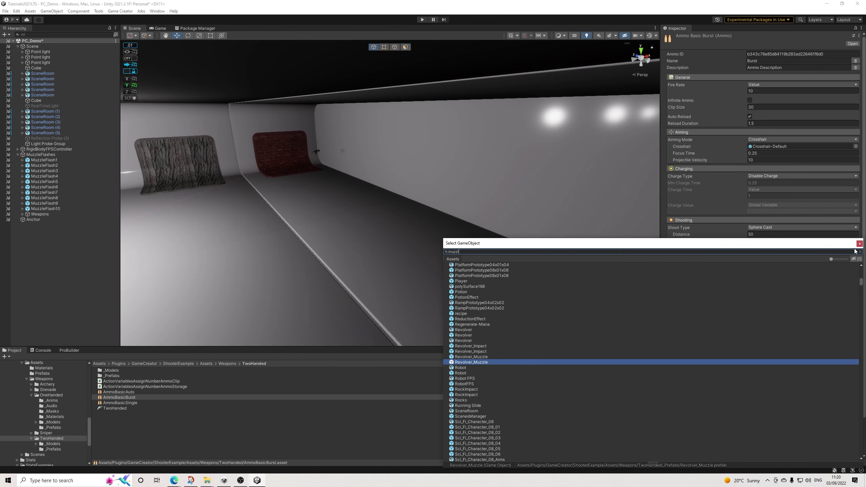
click(477, 288)
double_click(478, 288)
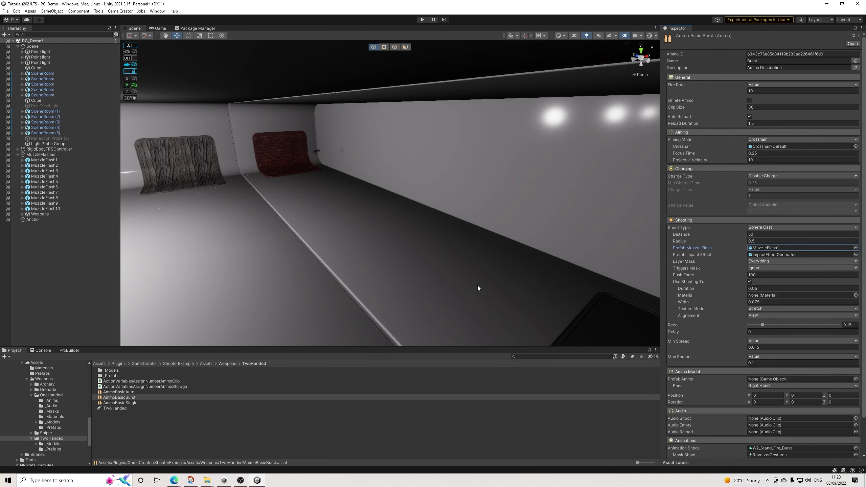
Set the muzzle flash prefab of the AmmoBasicAuto ammo to MuzzleFlash1
click(123, 392)
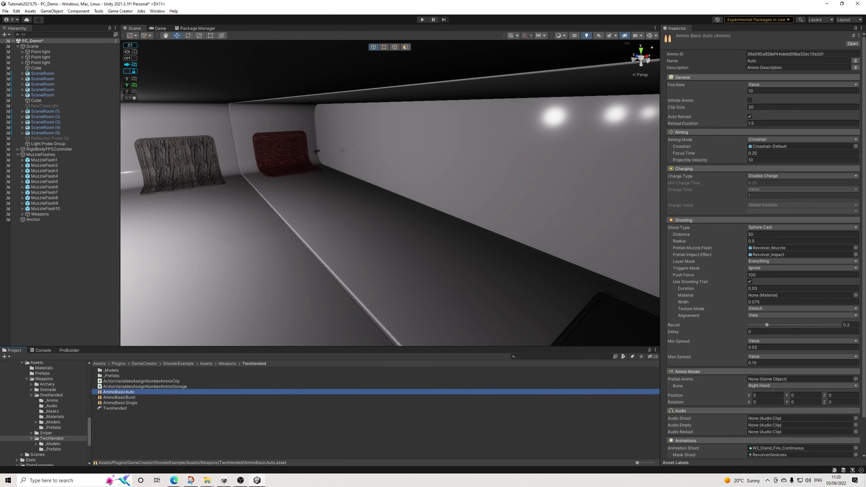
click(856, 247)
text(muzz)
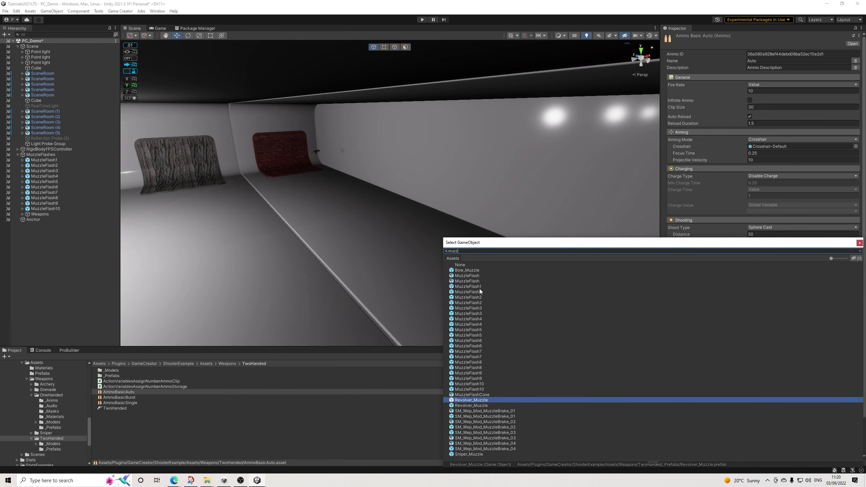
click(478, 287)
double_click(481, 286)
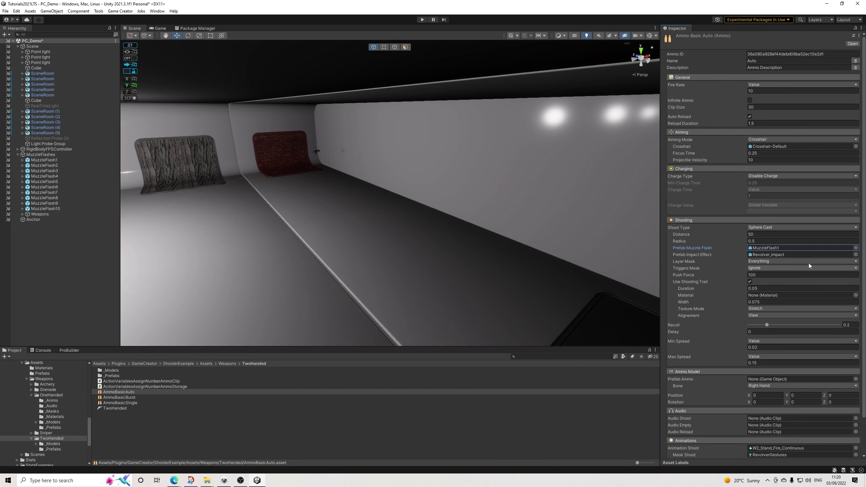
Set the impact effect prefab of the AmmoBasicAuto ammo to ImpactEffectGenerator
click(855, 256)
text(impac)
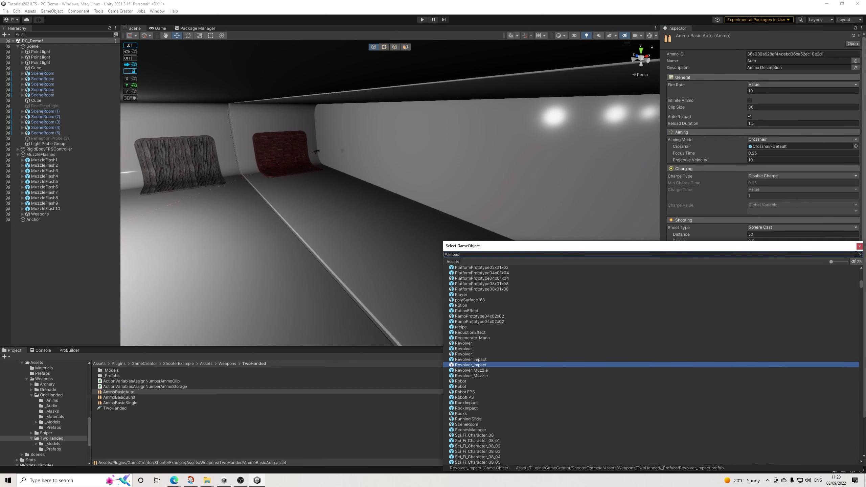
key(Up)
key(Up)
key(Up)
key(Up)
key(Up)
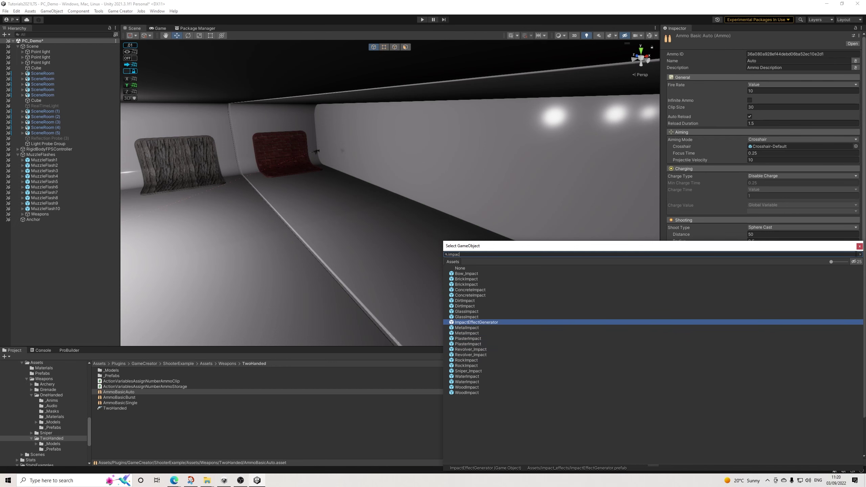
key(Return)
Open the 01Game scene from the 00Scenes folder without saving the changes to PC_Demo
scroll(28, 389, up, 5)
scroll(28, 386, up, 5)
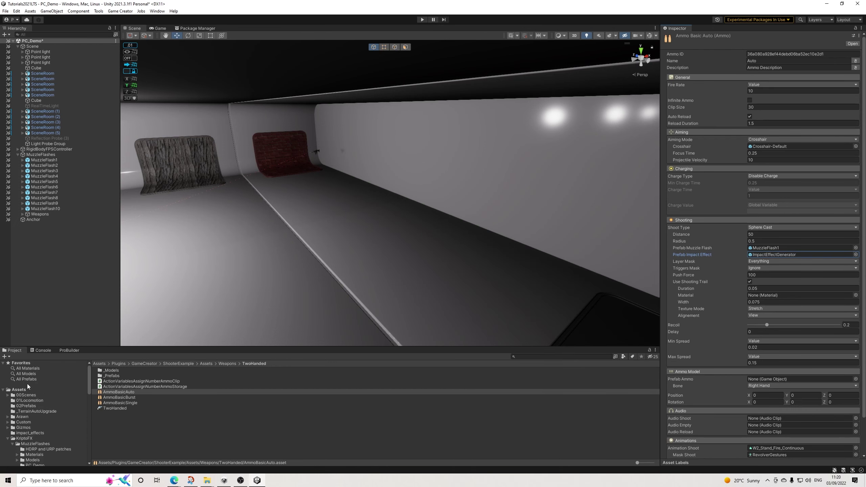
click(127, 397)
key(Down)
key(Up)
key(Up)
key(Up)
click(26, 396)
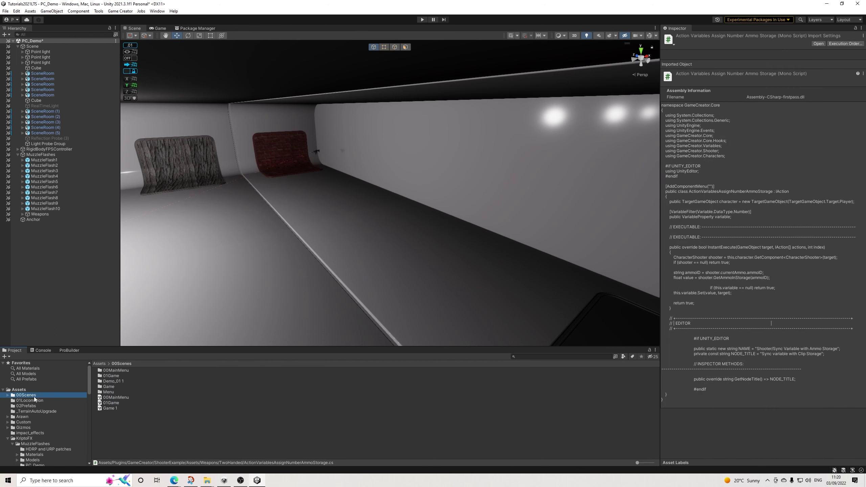
double_click(111, 403)
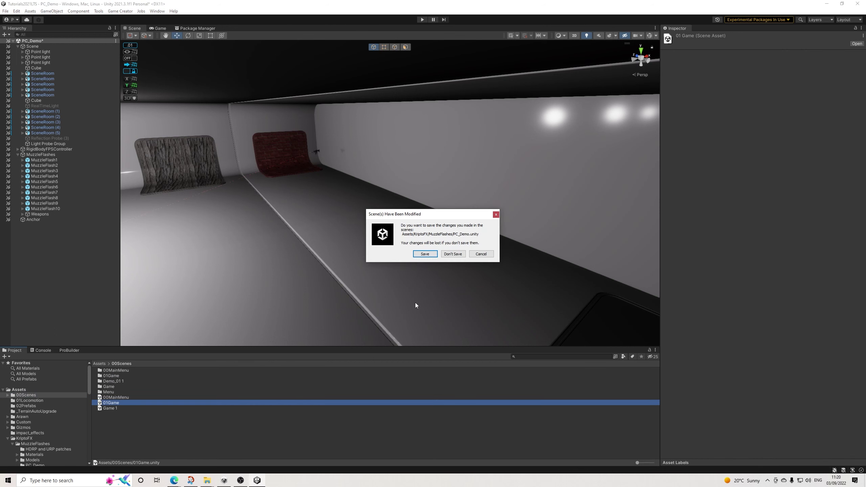
click(452, 255)
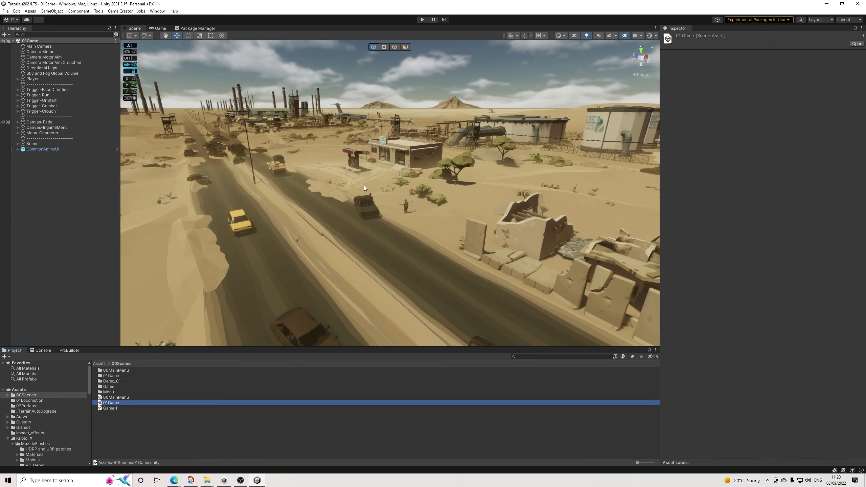
Play the 01Game scene, aim the pistol and empty its clip into the sand to test the muzzle flash and impacts
click(423, 19)
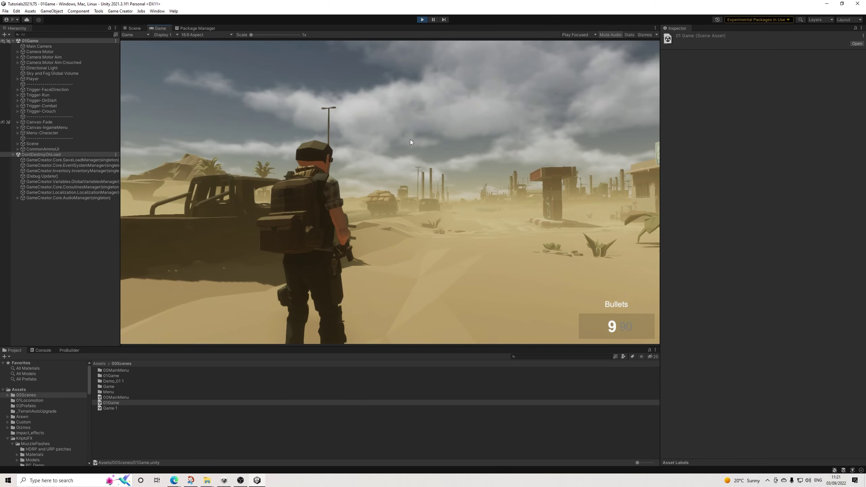
mouse_move(410, 140)
right_down()
mouse_move(389, 145)
mouse_move(420, 152)
mouse_move(412, 156)
right_up()
click(394, 144)
click(396, 144)
click(391, 145)
click(389, 145)
click(391, 146)
click(395, 148)
click(398, 148)
click(413, 156)
click(417, 153)
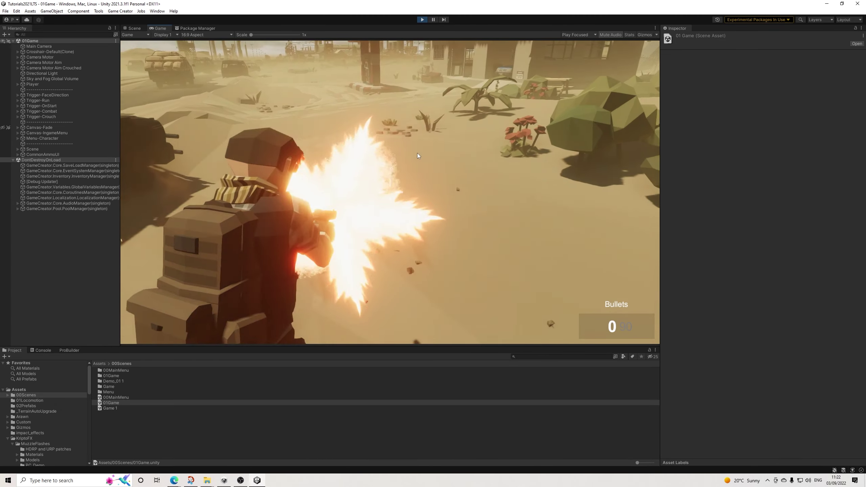
Reload the pistol and fire twice more at the sand to check the dirt impact effect
key(r)
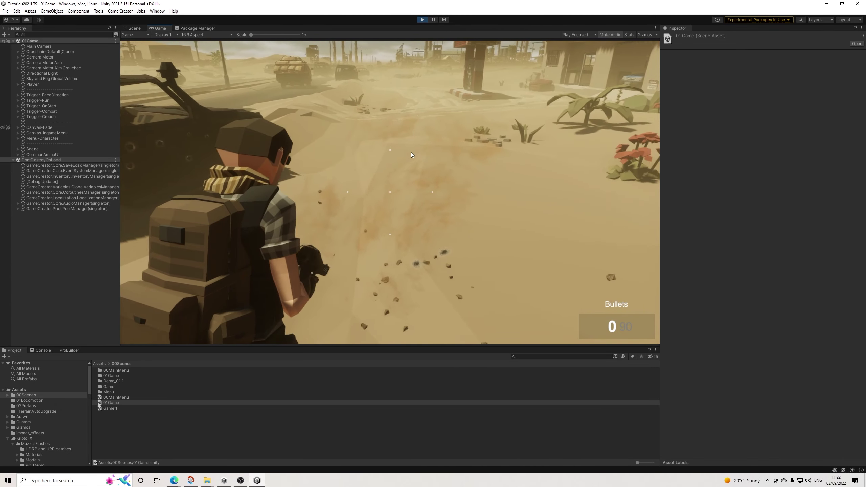
click(411, 152)
click(420, 151)
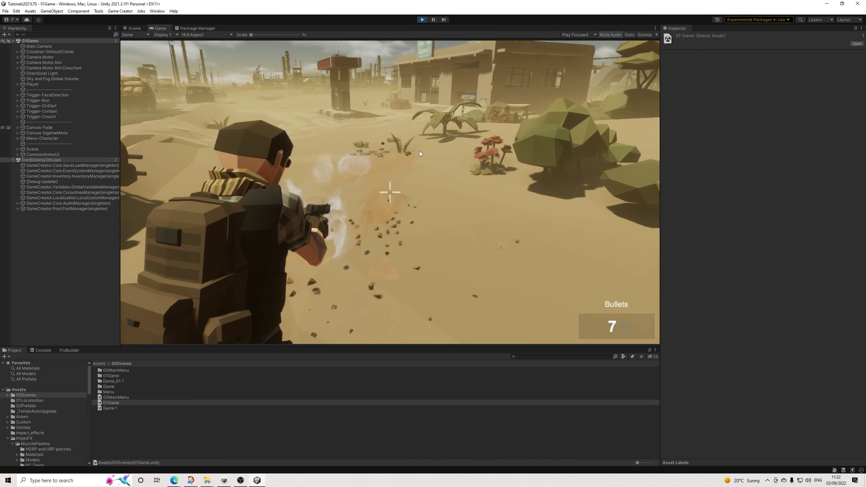
Walk to the roadside building and shoot the wall by the explosives sign to check the impact effect
key(w)
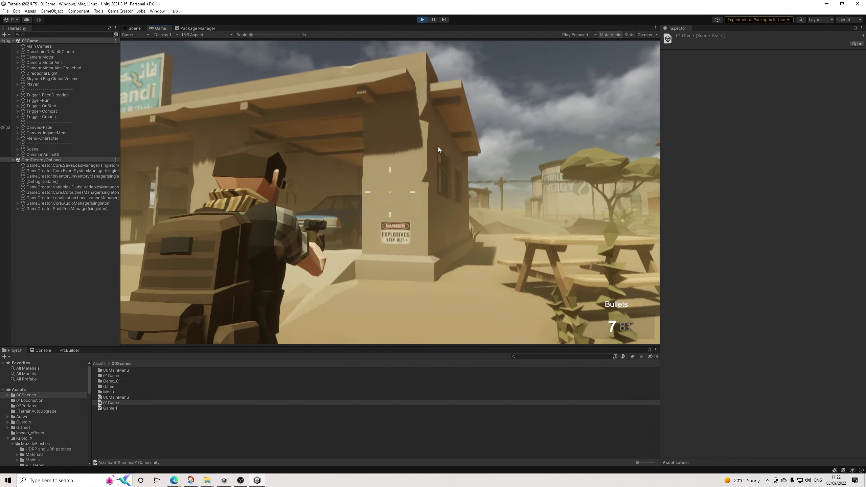
click(439, 148)
click(437, 150)
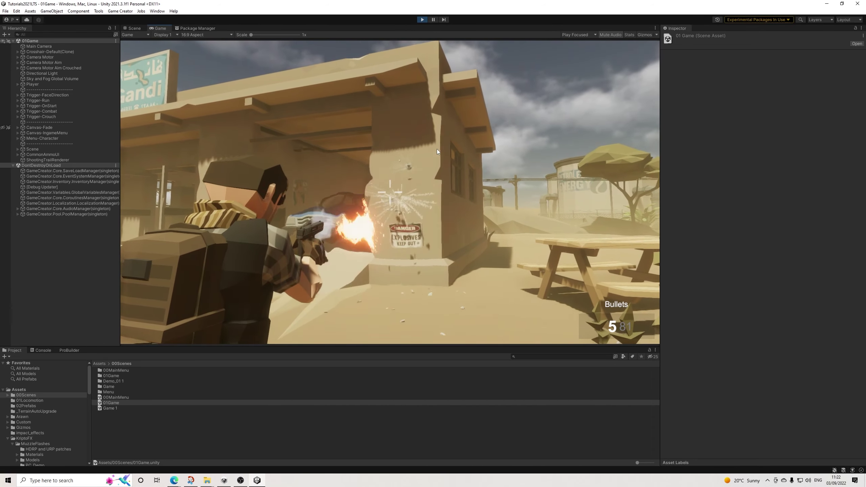
click(437, 145)
click(440, 146)
click(440, 150)
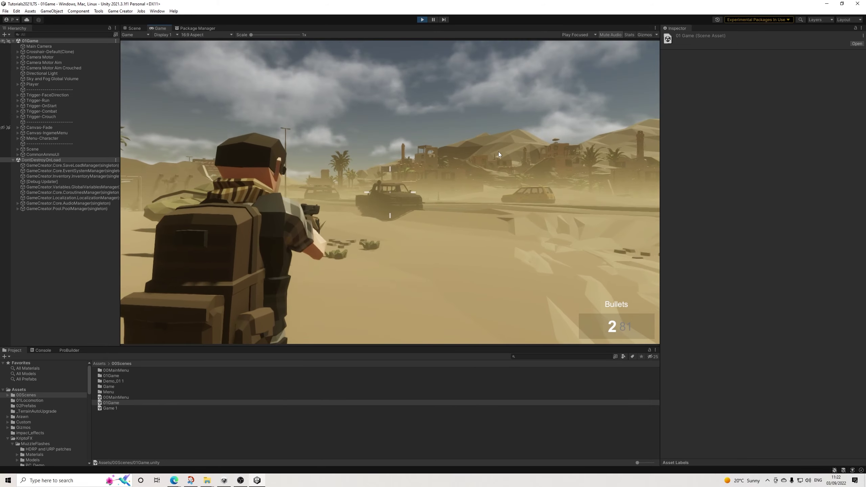
Fire the remaining two bullets toward the truck across the sand and reload the pistol
click(498, 151)
click(497, 152)
key(r)
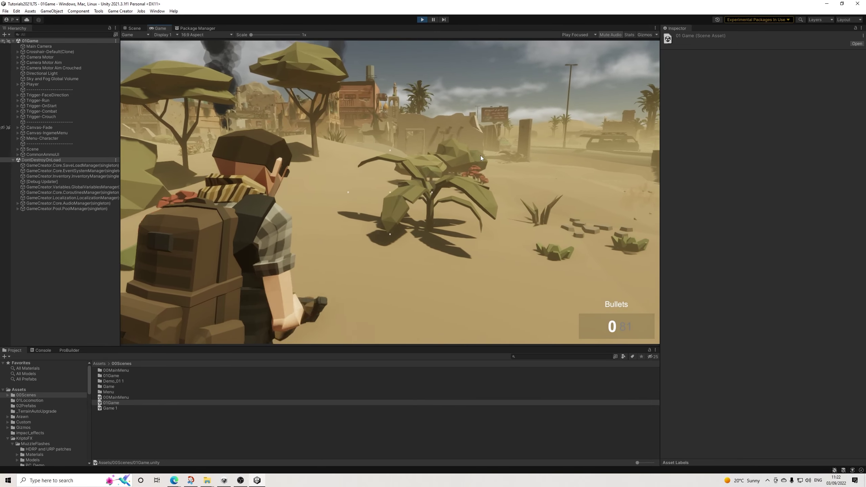
Shoot at the leafy plant and the parked truck to check their impacts, and walk toward the truck
click(481, 155)
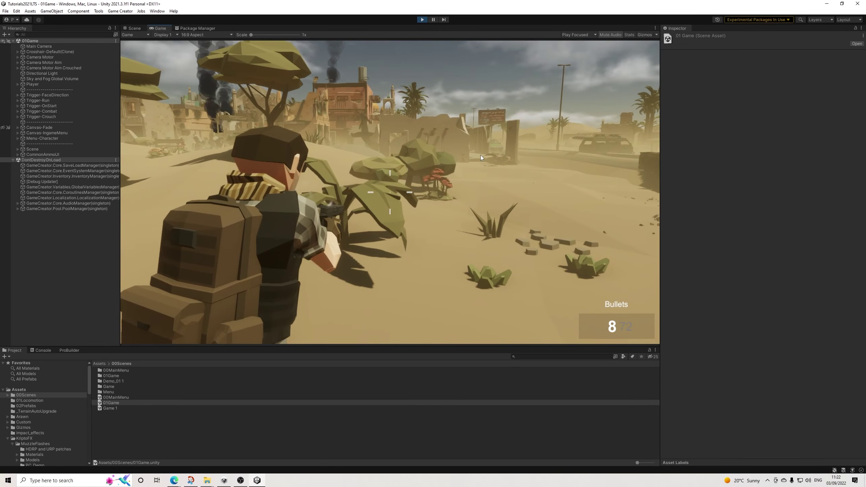
click(481, 155)
click(480, 152)
click(481, 152)
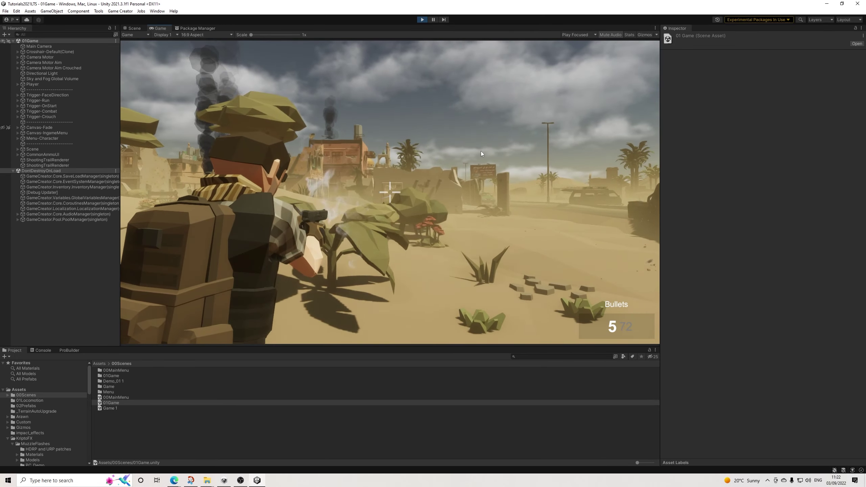
click(482, 152)
click(496, 152)
click(498, 152)
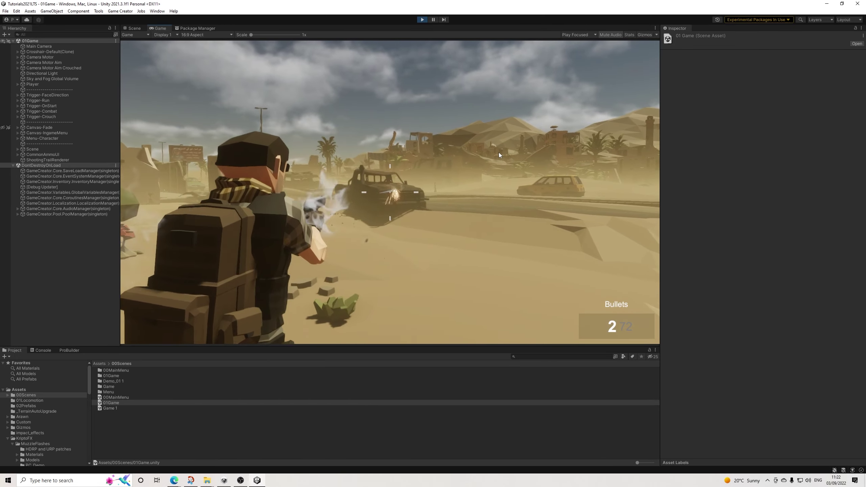
key(w)
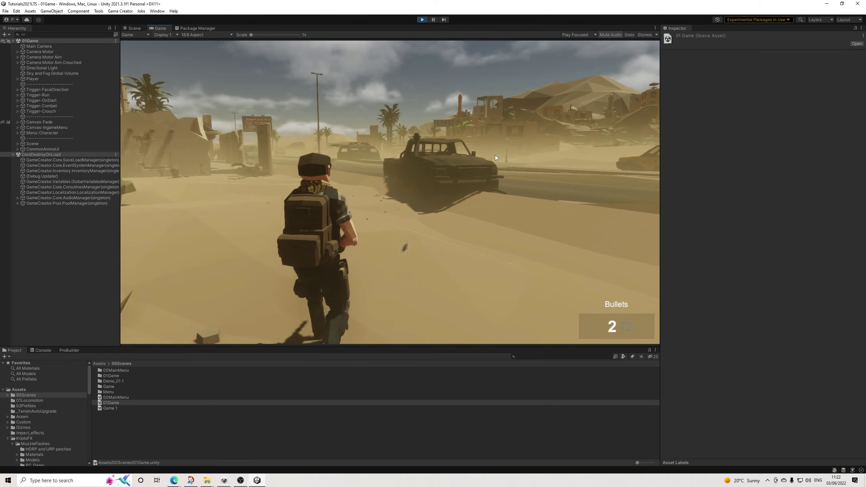
Equip the rifle from the character's weapon inventory and return to the game
key(i)
click(221, 139)
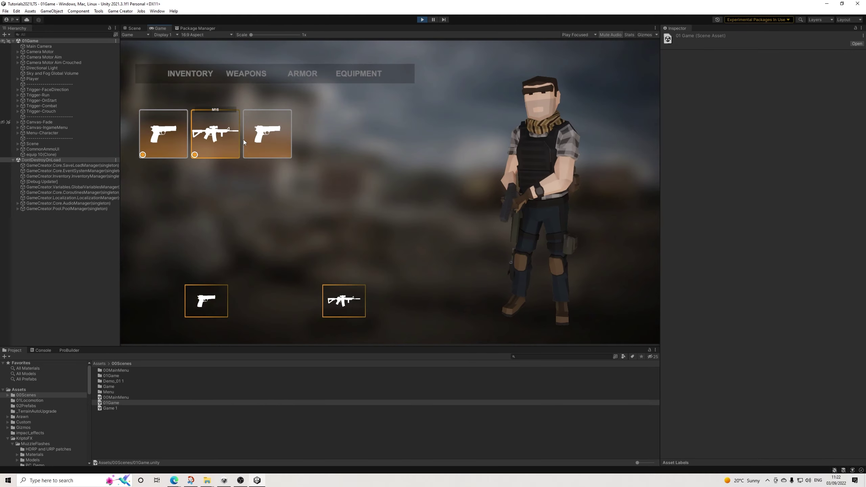
key(i)
Aim the rifle and fire nine single shots around the parked truck to check the muzzle flash and impact effects
mouse_move(404, 155)
right_down()
mouse_move(383, 154)
mouse_move(438, 168)
mouse_move(493, 156)
mouse_move(382, 161)
mouse_move(405, 157)
mouse_move(394, 159)
right_up()
click(408, 165)
click(424, 166)
click(445, 168)
click(480, 154)
click(478, 154)
click(478, 154)
click(395, 157)
click(395, 157)
click(393, 159)
Walk past the truck and fire two aimed rifle shots into the sand near the plants to check the dirt impact
key(w)
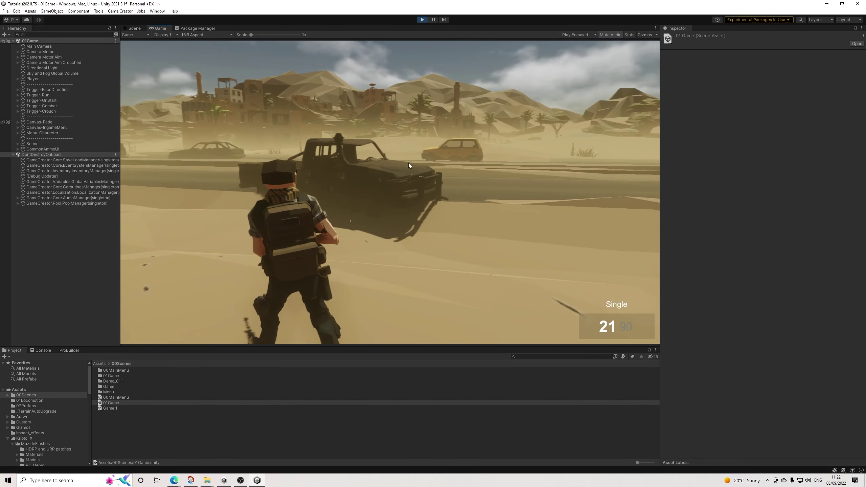
mouse_move(412, 164)
right_down()
mouse_move(451, 175)
mouse_move(448, 166)
right_up()
click(416, 168)
click(449, 174)
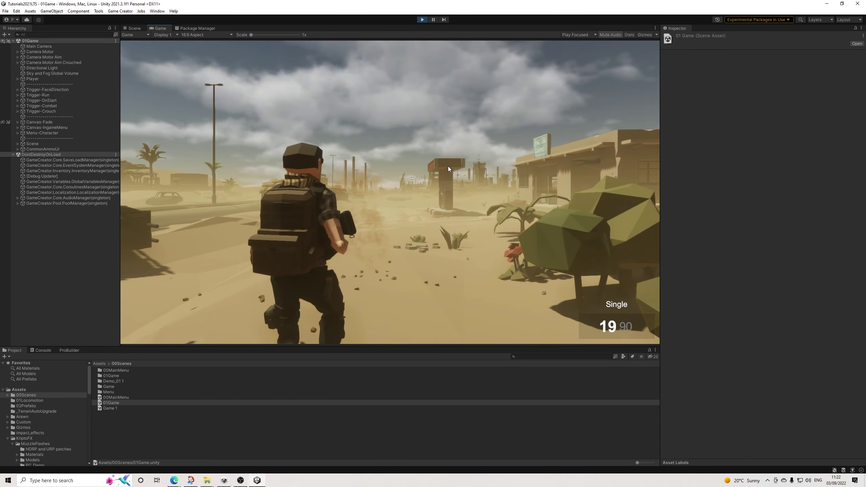
key(w)
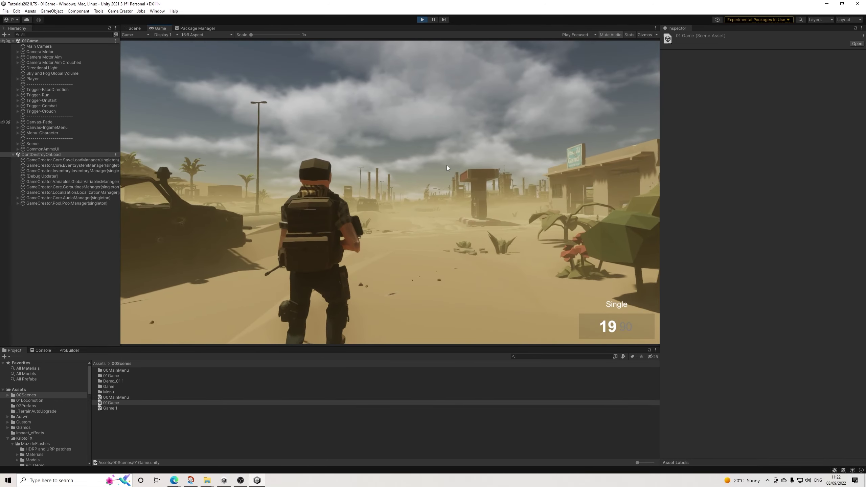
Fire one more aimed rifle shot across the sand and stop the play test
right_drag(442, 180, 448, 189)
click(448, 188)
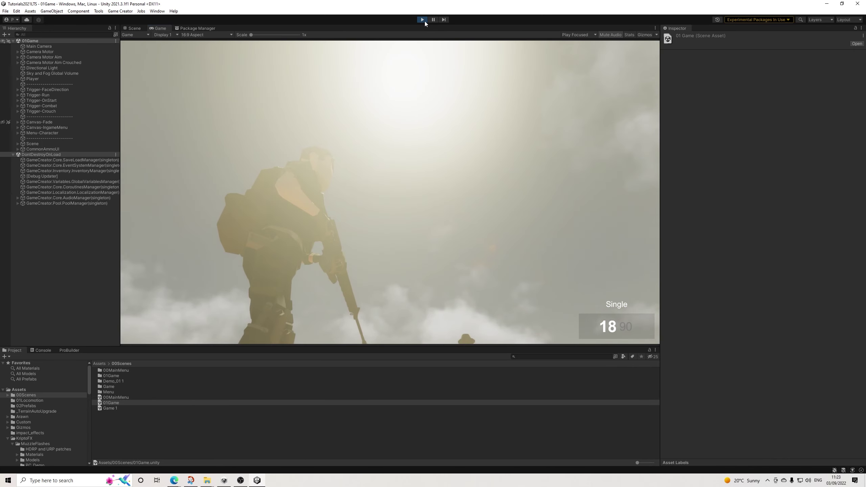
click(424, 20)
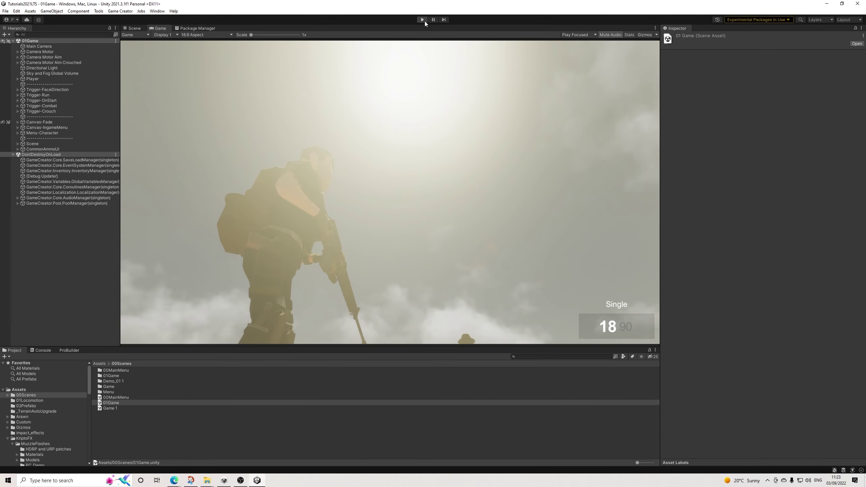